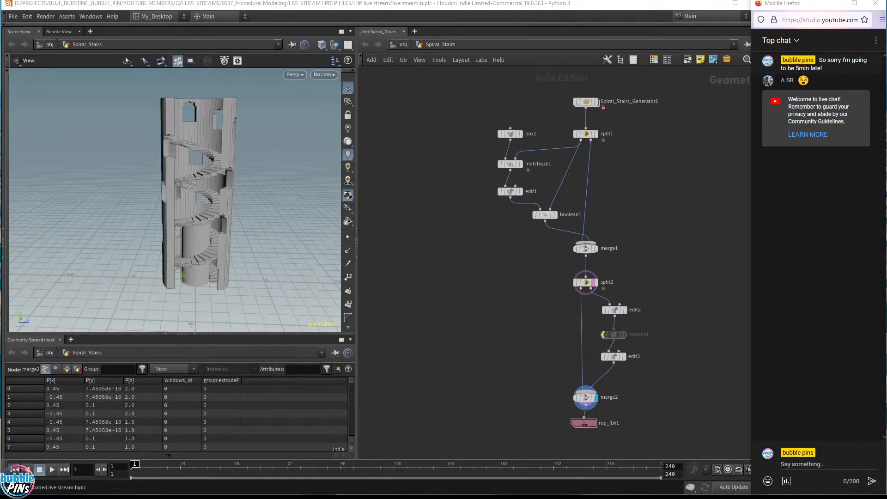
Bring up the topics.txt notes in Notepad and enlarge the window to fit all three topic sections.
drag(886, 435, 342, 73)
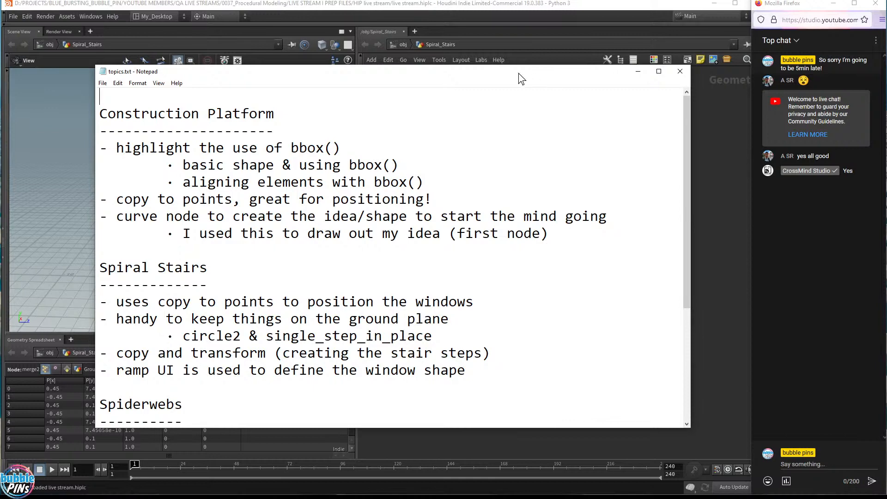
drag(519, 73, 560, 10)
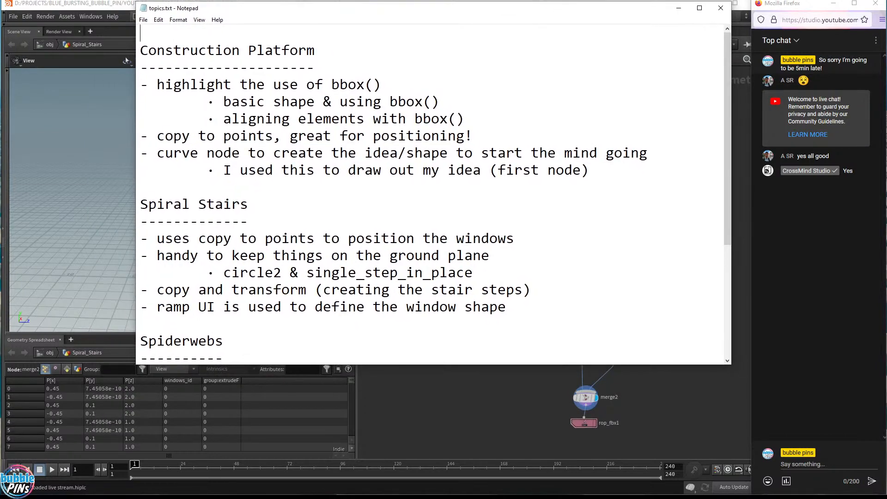
drag(731, 366, 710, 485)
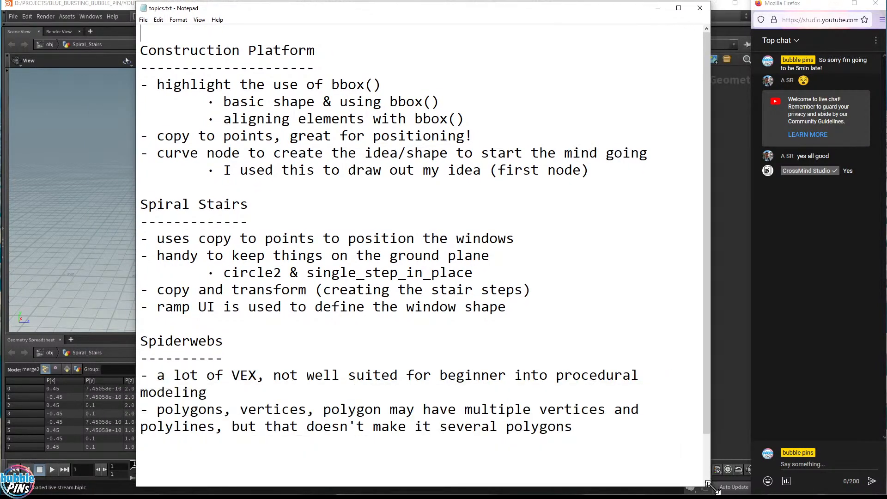
Set the font size of the topics.txt notes to 18.
click(185, 20)
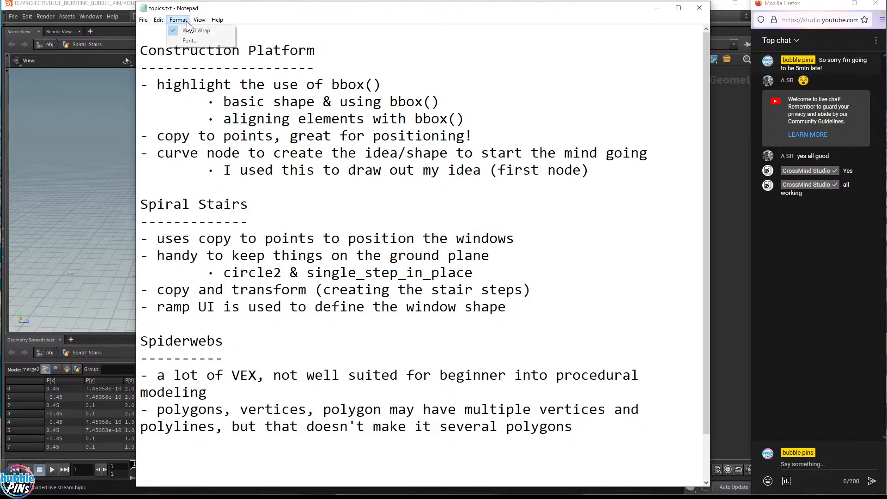
click(190, 41)
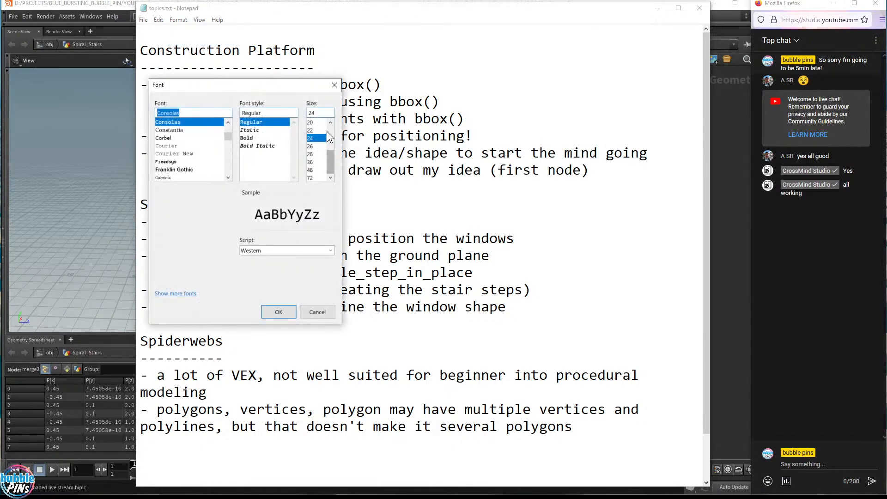
click(330, 123)
click(330, 123)
click(315, 132)
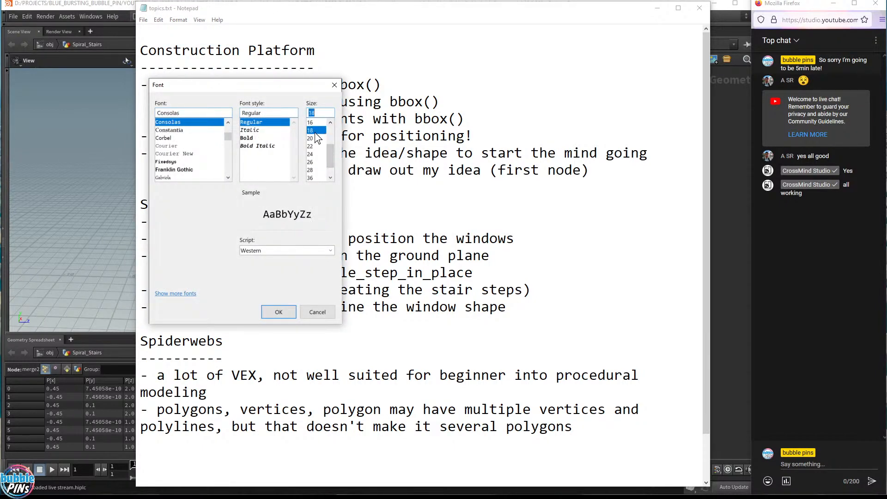
click(278, 311)
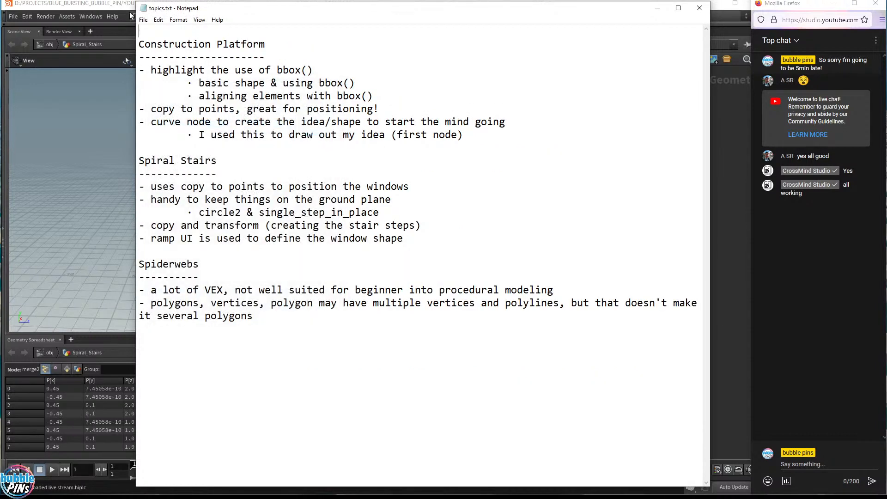
Shorten the notes window, highlight the "Construction Platform" heading, and shift the window to uncover the network path.
drag(137, 3, 135, 126)
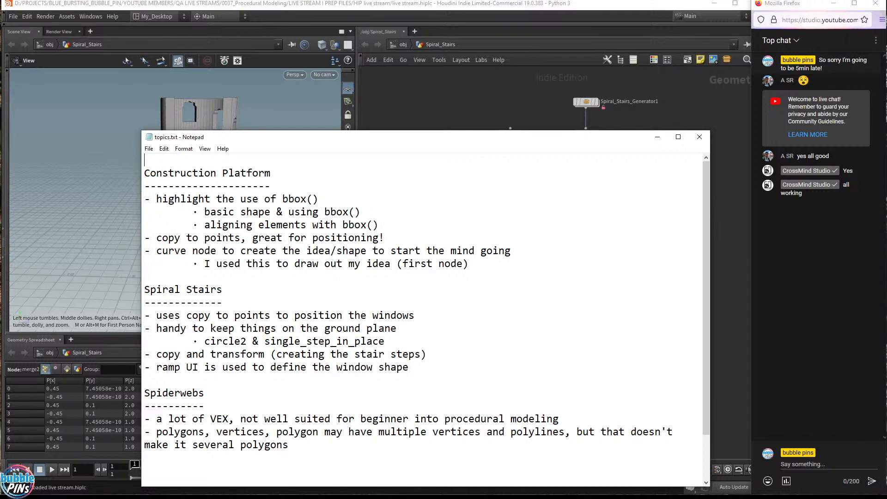
drag(272, 173, 144, 173)
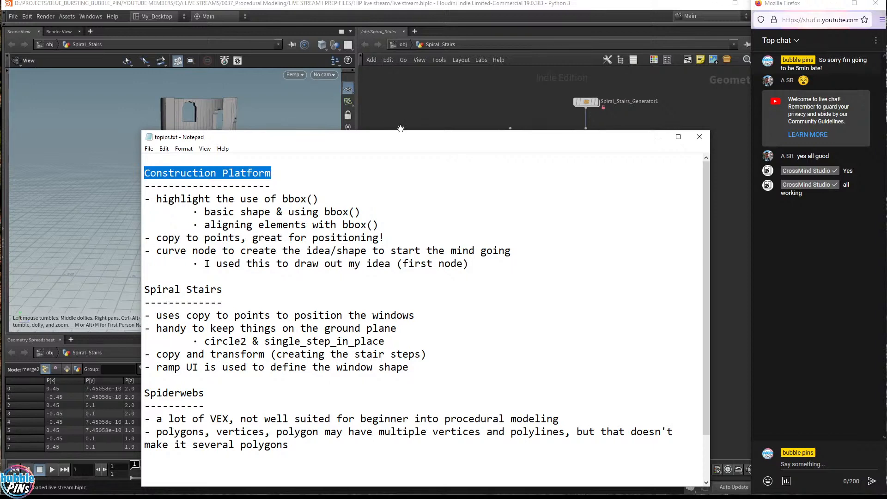
drag(395, 140, 507, 195)
Switch to Houdini, go up to the obj level, and hide spiderwebs and Spiral_Stairs, leaving only construction_platform displayed.
click(402, 43)
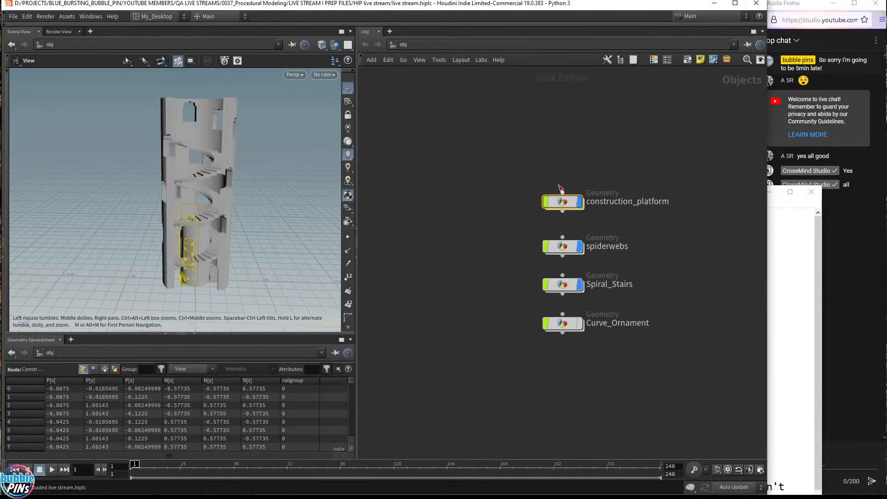
click(581, 248)
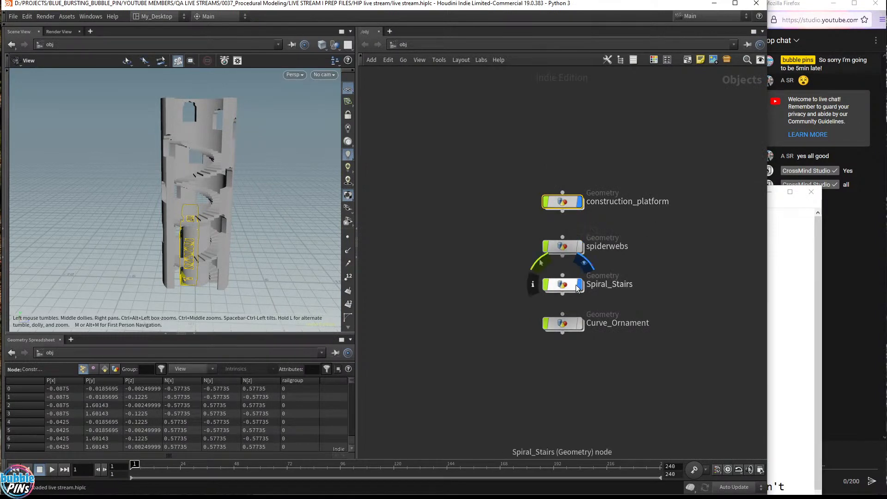
click(580, 285)
drag(176, 222, 203, 209)
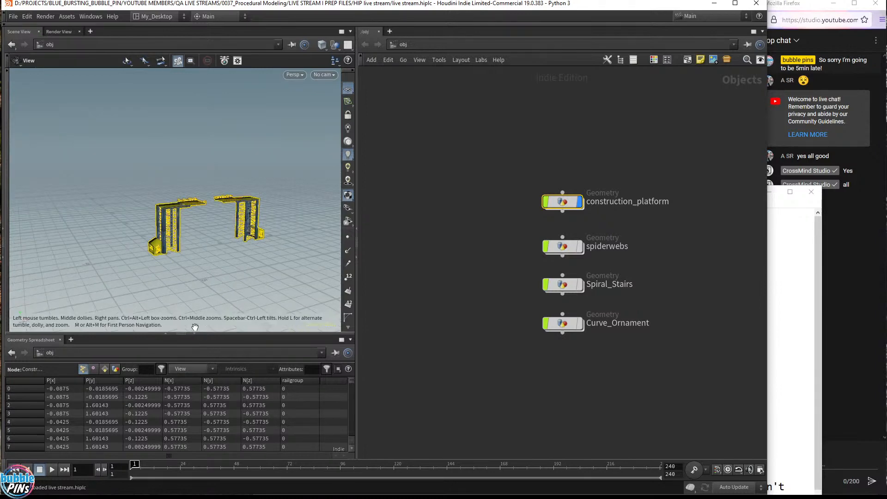
Collapse the Geometry Spreadsheet pane and deselect construction_platform to show both platforms without the selection highlight.
click(195, 334)
drag(215, 279, 256, 291)
scroll(256, 290, up, 4)
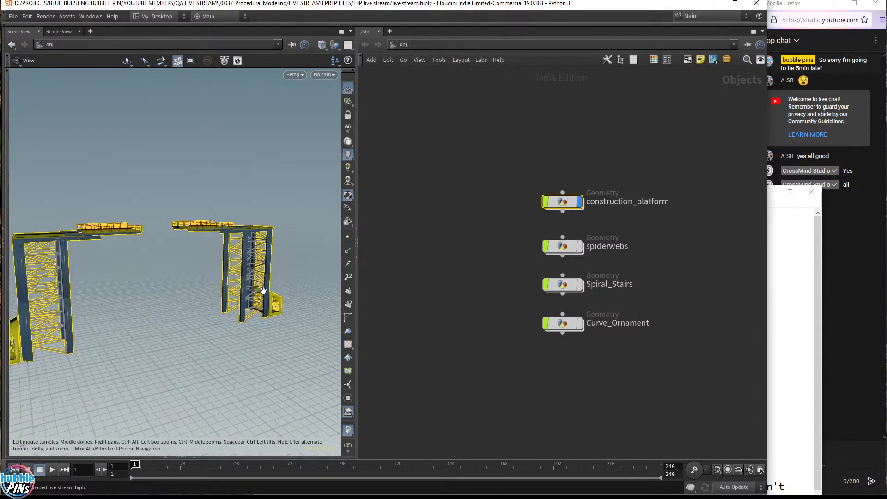
right_drag(261, 291, 273, 238)
drag(274, 238, 263, 276)
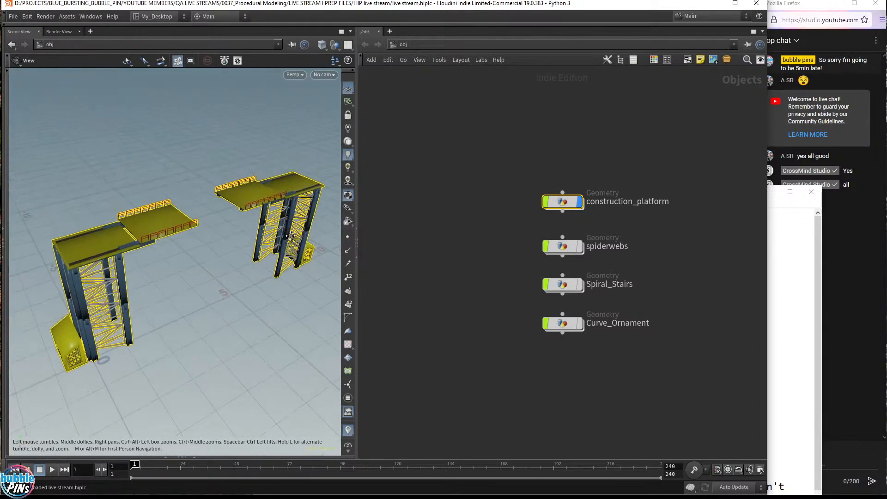
mouse_move(291, 237)
mouse_down()
mouse_move(289, 271)
mouse_move(288, 252)
mouse_up()
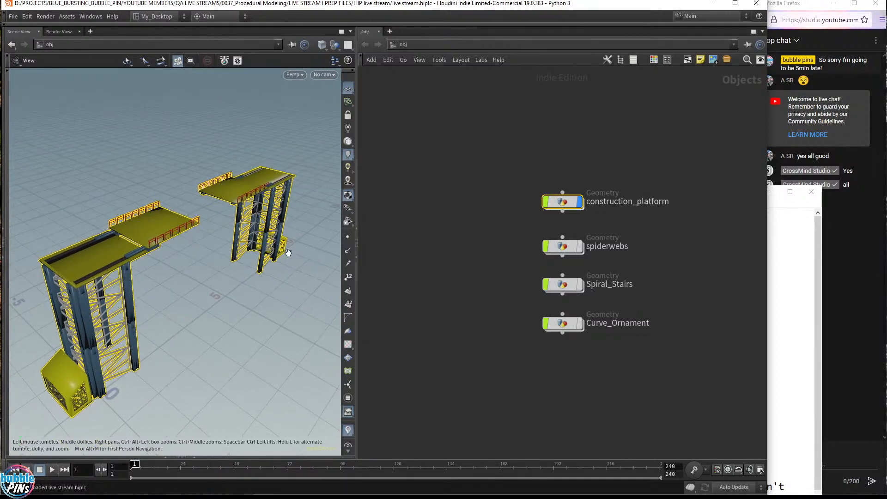
click(445, 236)
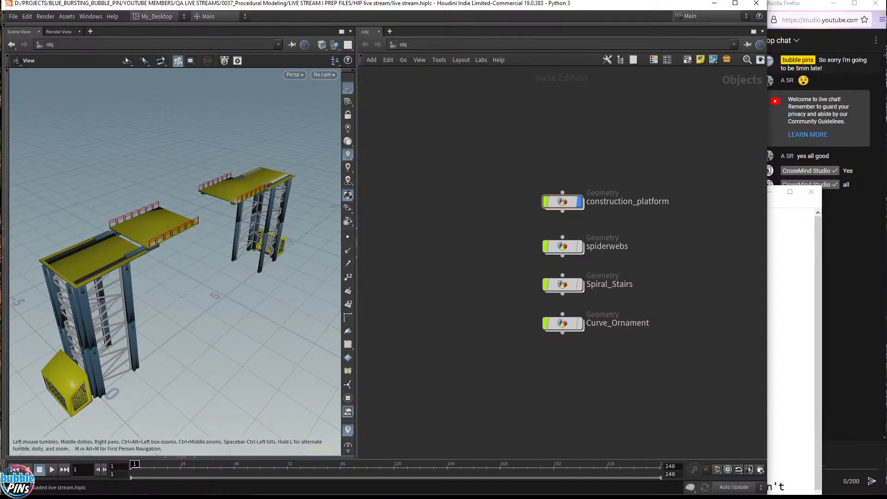
Hide the playbar timeline to give the viewport more room, and enlarge the object nodes in the network.
click(4, 466)
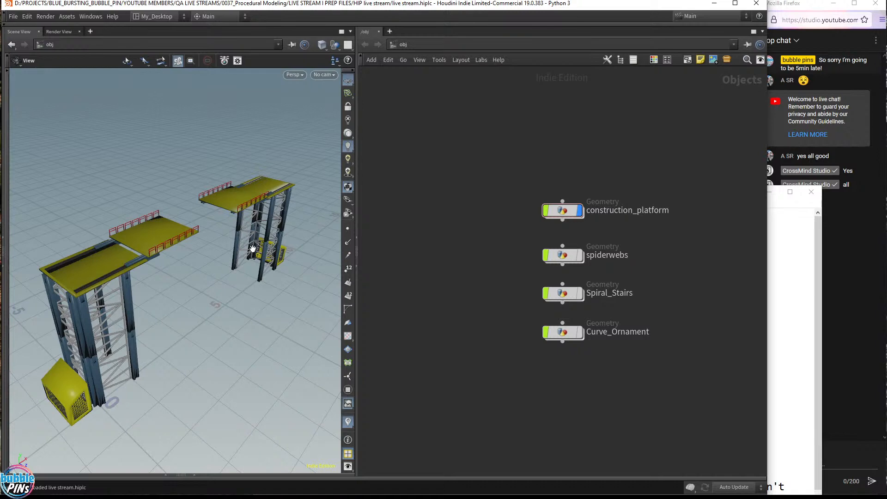
drag(235, 212, 243, 266)
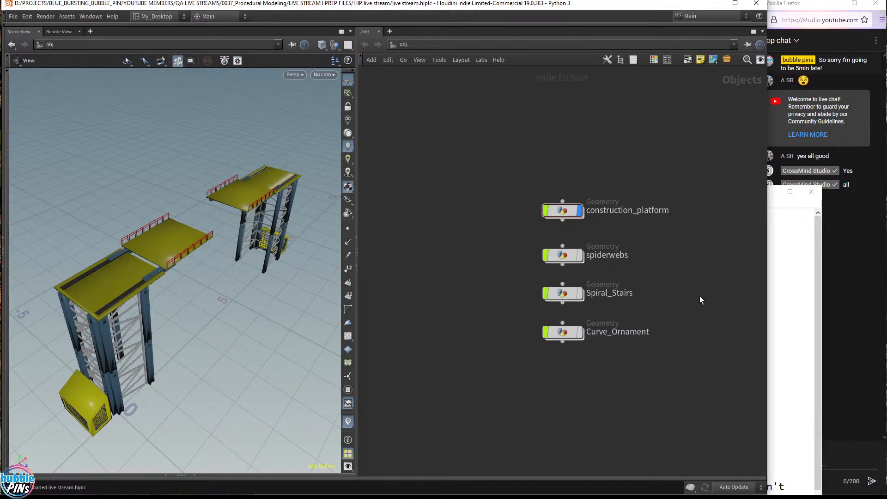
scroll(700, 296, up, 1)
scroll(597, 252, up, 2)
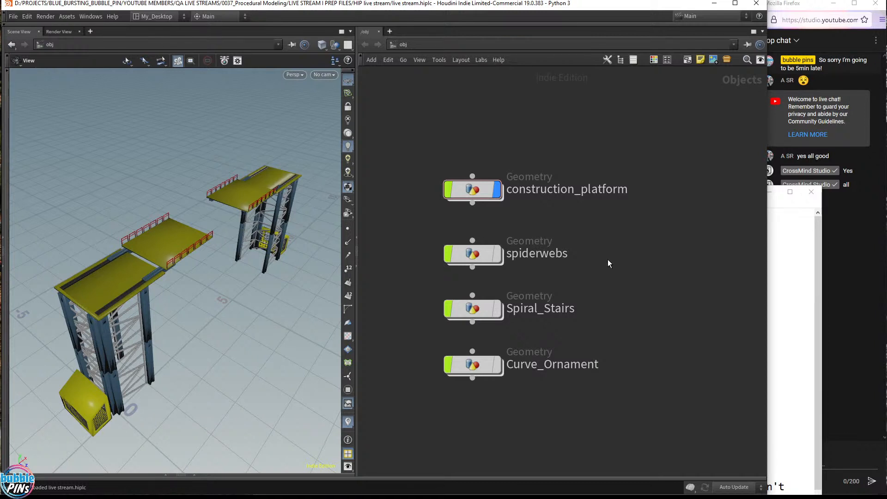
Switch to the topics.txt notes in Notepad, clear the heading highlight, and make the window narrower and taller.
key(alt+Tab)
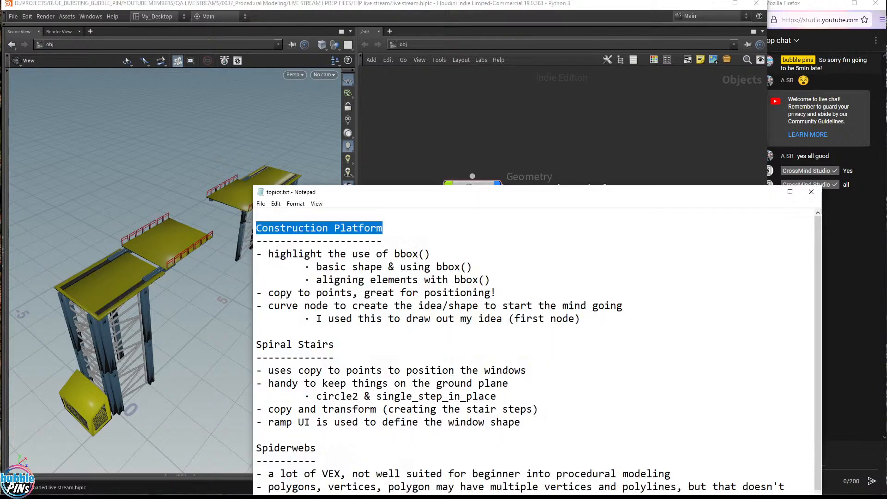
click(472, 266)
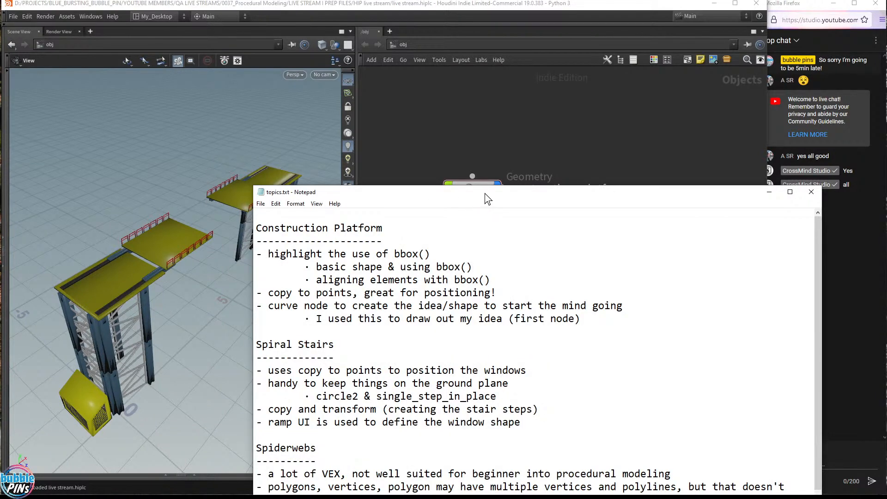
drag(484, 193, 525, 16)
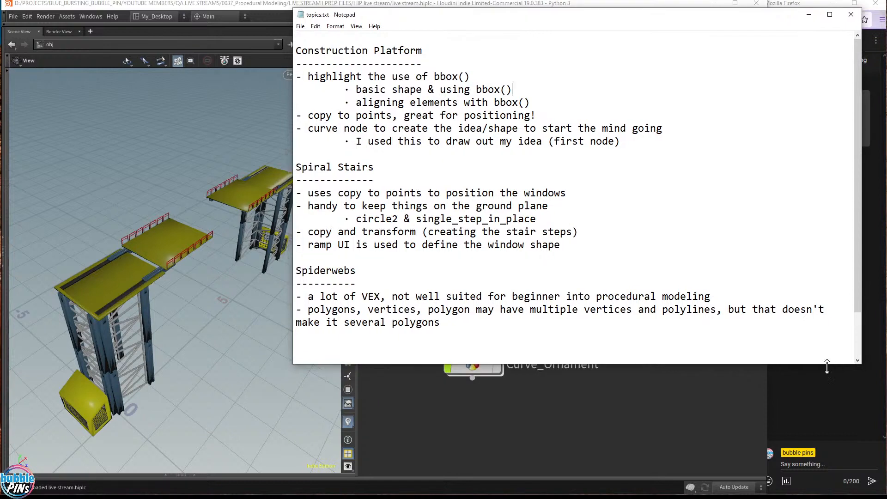
drag(862, 366, 726, 470)
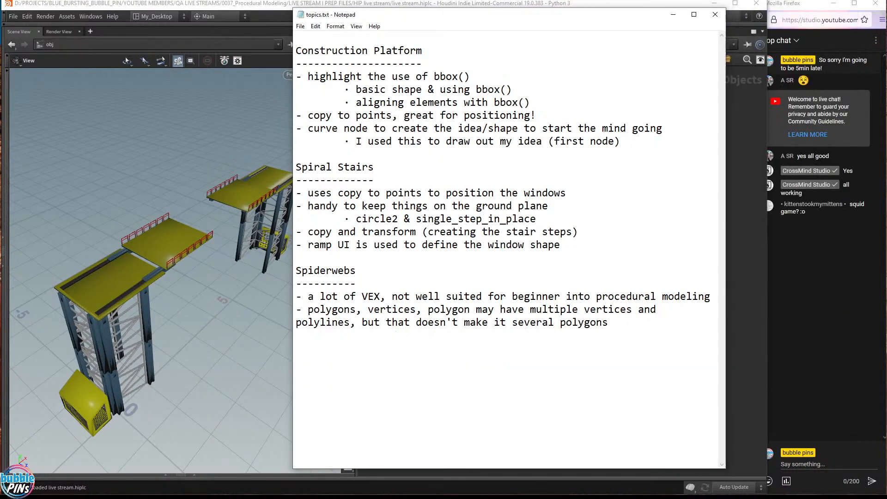
drag(518, 13, 537, 85)
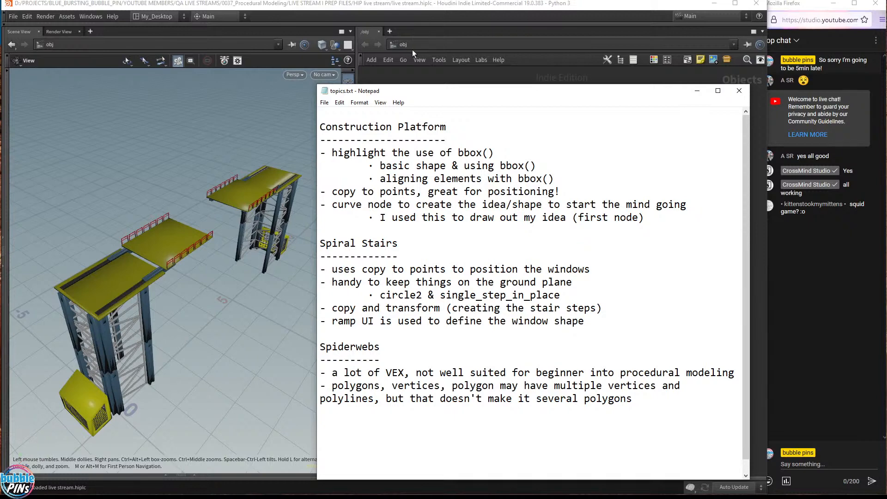
Return to Houdini, display spiderwebs instead of construction_platform, and frame the web in the viewport.
click(420, 81)
click(498, 253)
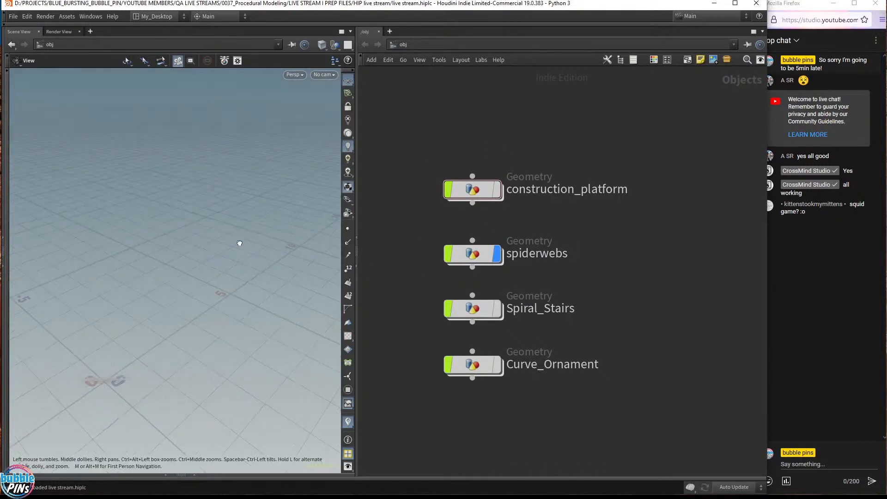
key(f)
drag(180, 240, 230, 229)
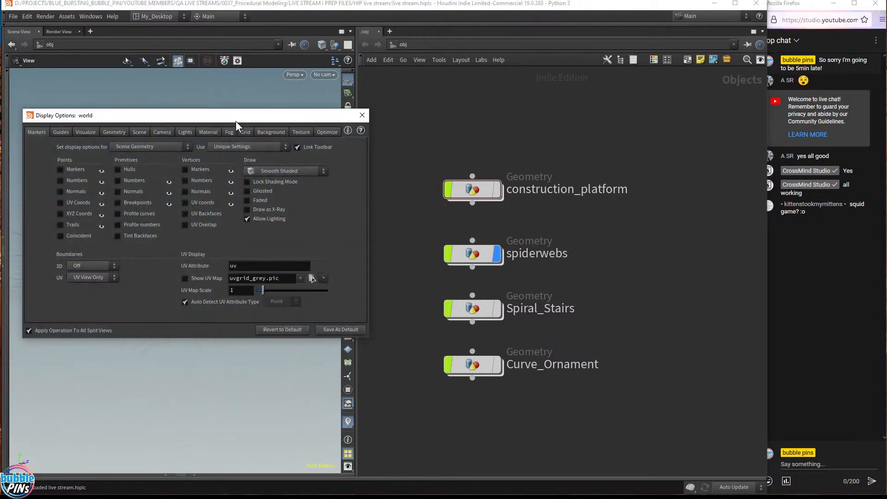
Set the viewport background's color scheme to Dark and close the display options.
click(277, 133)
click(92, 175)
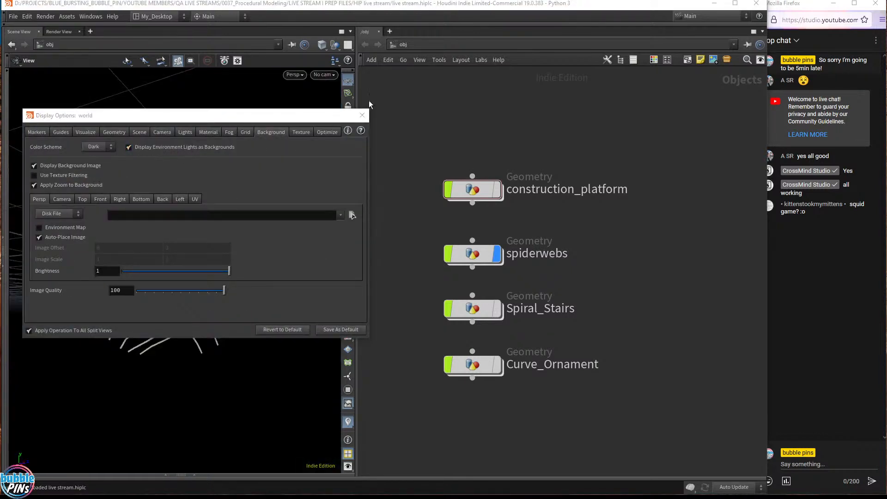
click(361, 117)
drag(217, 258, 229, 297)
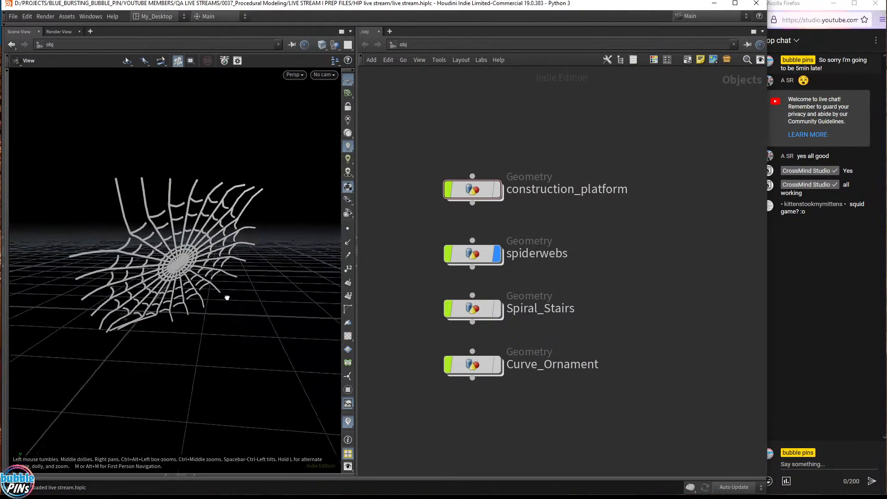
Rearrange the object nodes so that Spiral_Stairs and Curve_Ornament follow construction_platform and spiderwebs sits last in the column.
mouse_move(470, 257)
mouse_down()
mouse_move(479, 250)
mouse_move(470, 251)
mouse_up()
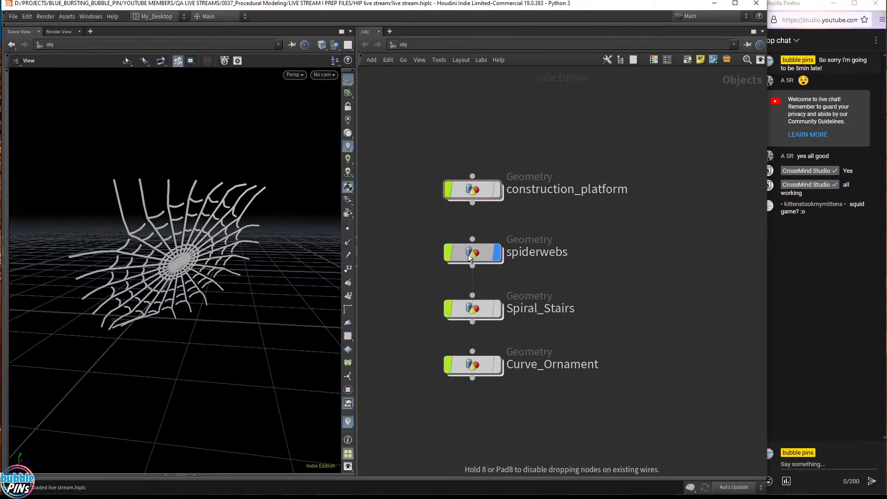
mouse_move(472, 251)
drag(309, 250, 283, 242)
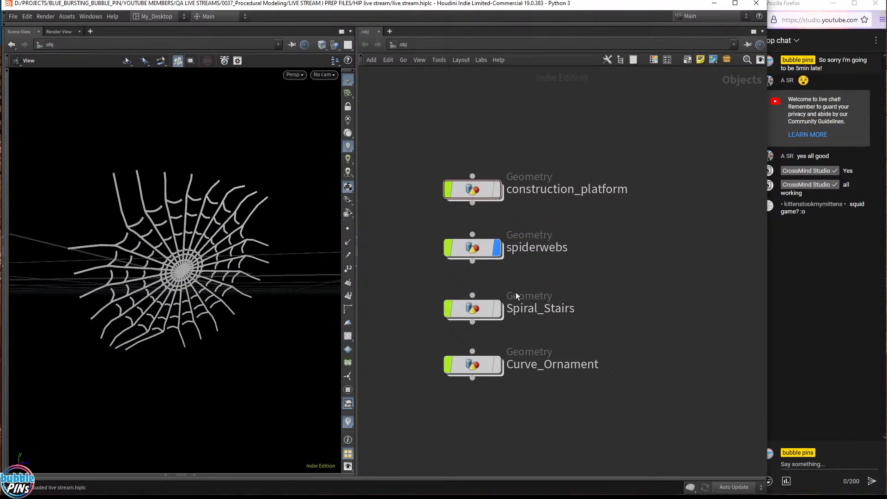
mouse_move(486, 254)
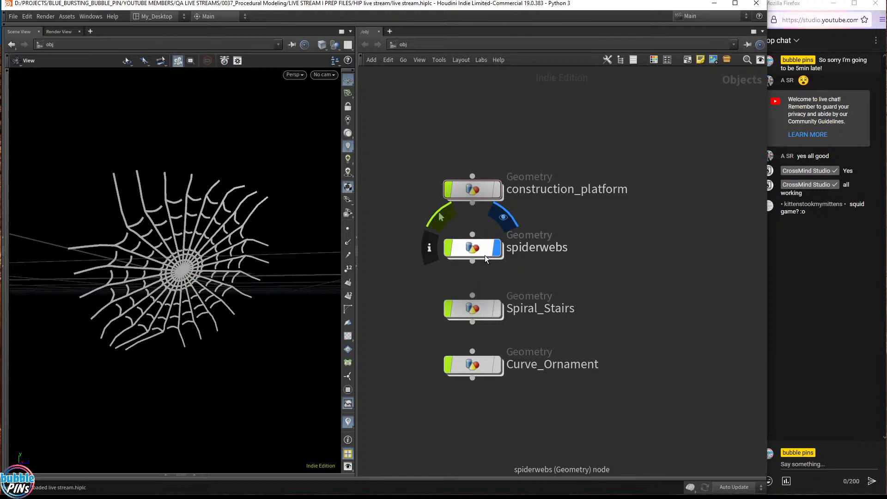
drag(467, 251, 632, 298)
drag(475, 309, 471, 255)
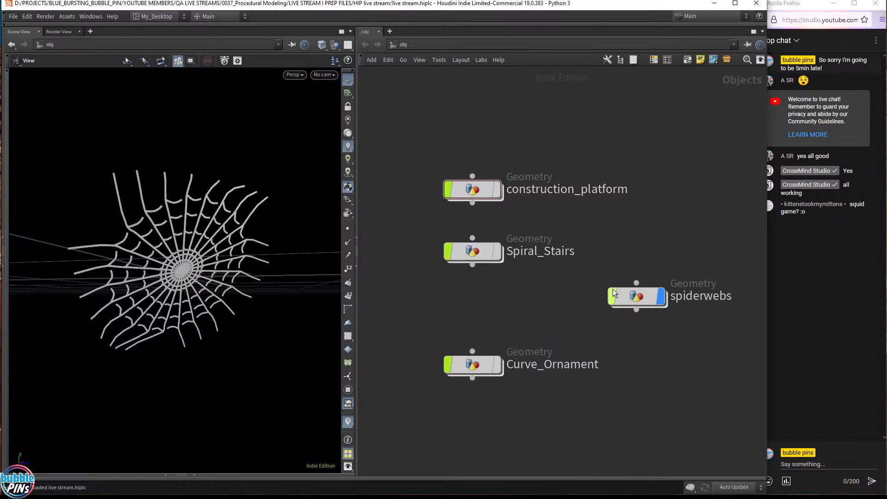
drag(617, 298, 632, 338)
drag(487, 370, 480, 316)
drag(644, 345, 463, 384)
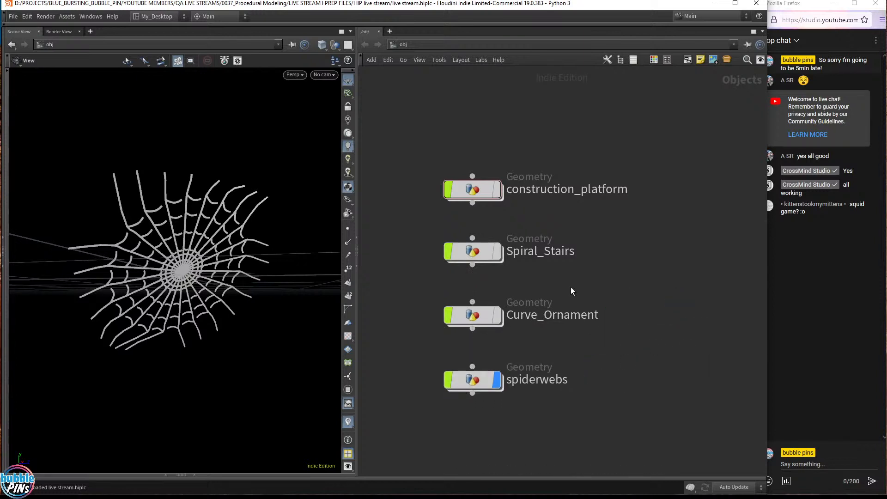
Display Spiral_Stairs instead of spiderwebs and frame the tower in the viewport.
click(497, 378)
click(498, 253)
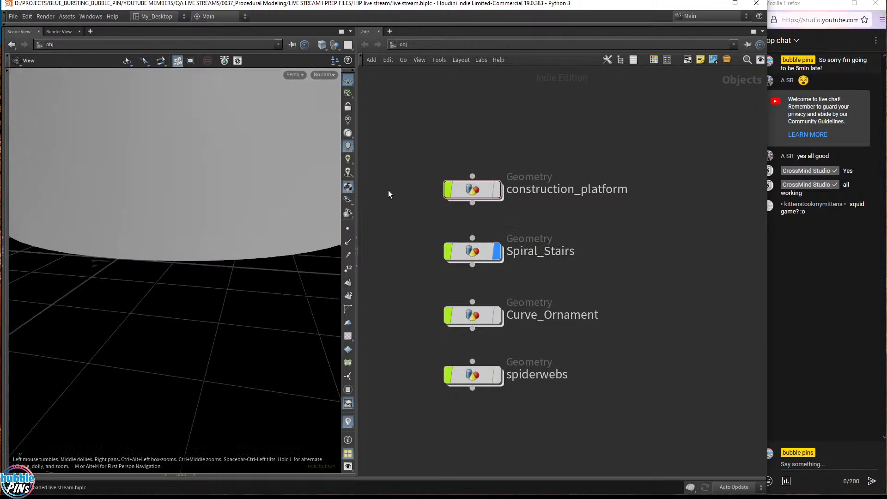
key(g)
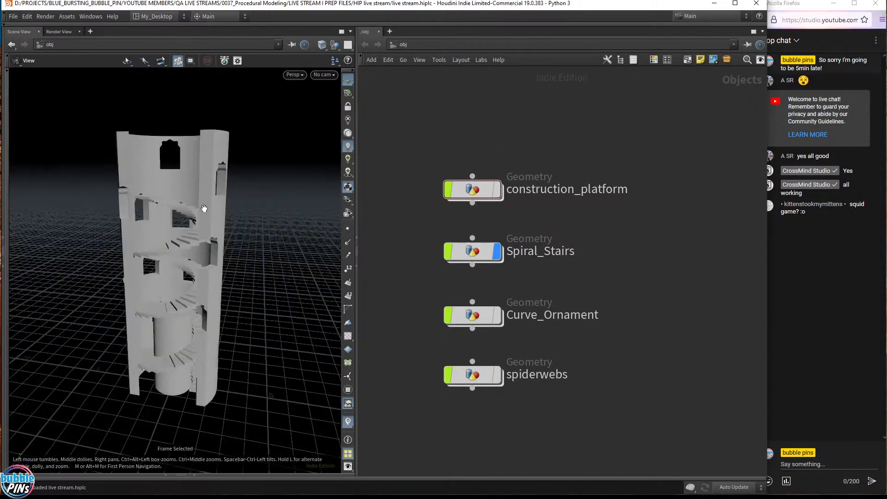
Review the Spiral Stairs section of topics.txt, highlight "copy to points", and return to the tower model in Houdini.
drag(204, 208, 296, 238)
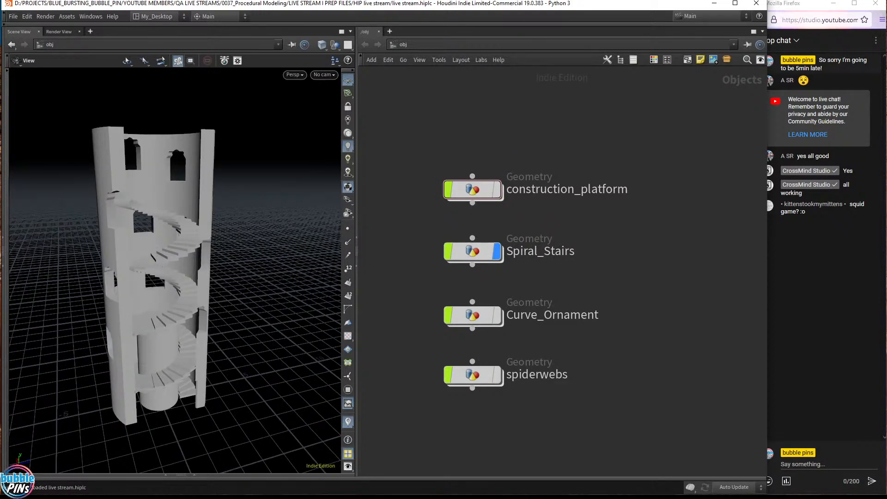
key(alt+Tab)
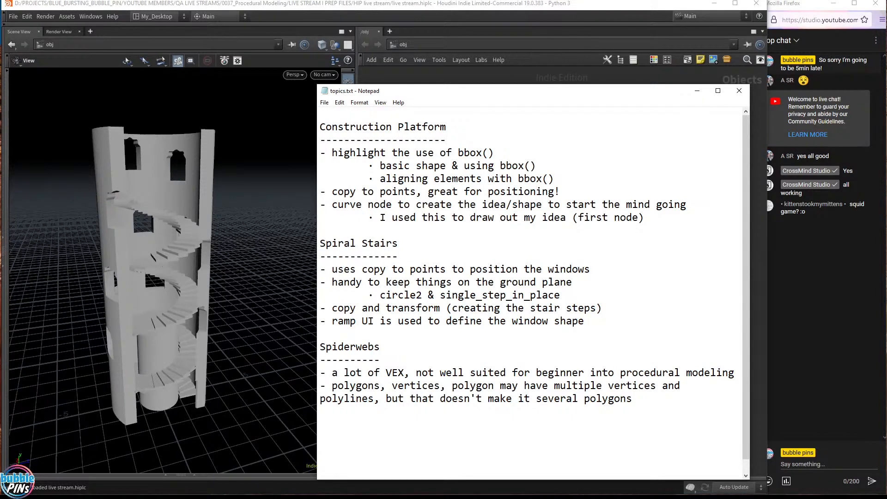
drag(363, 269, 446, 269)
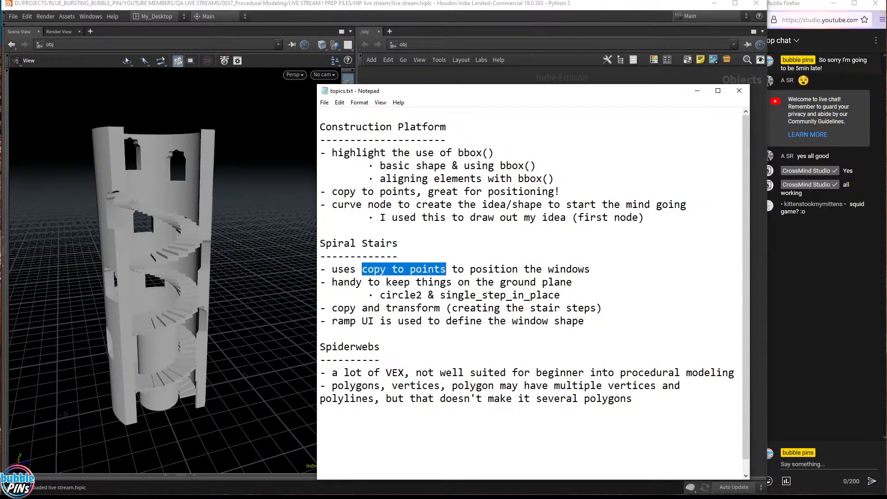
drag(210, 292, 222, 250)
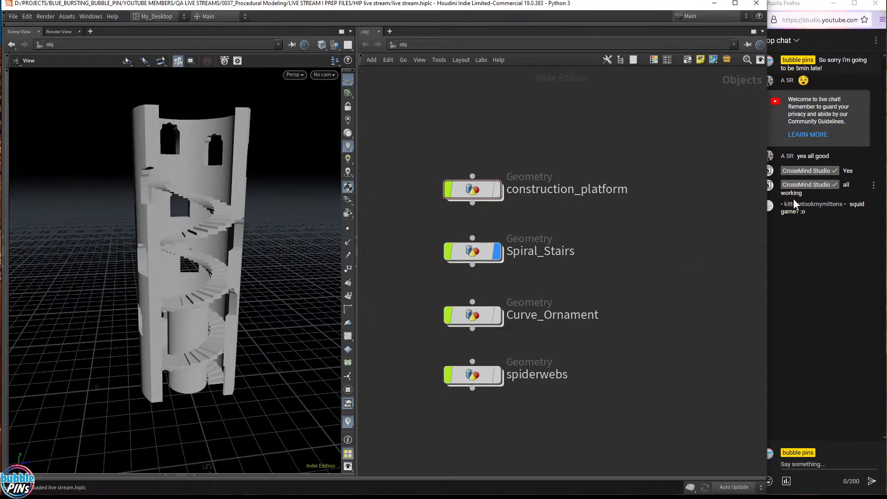
Highlight the "squid game? :o" message in the live chat, then return to Houdini.
click(842, 209)
triple_click(853, 214)
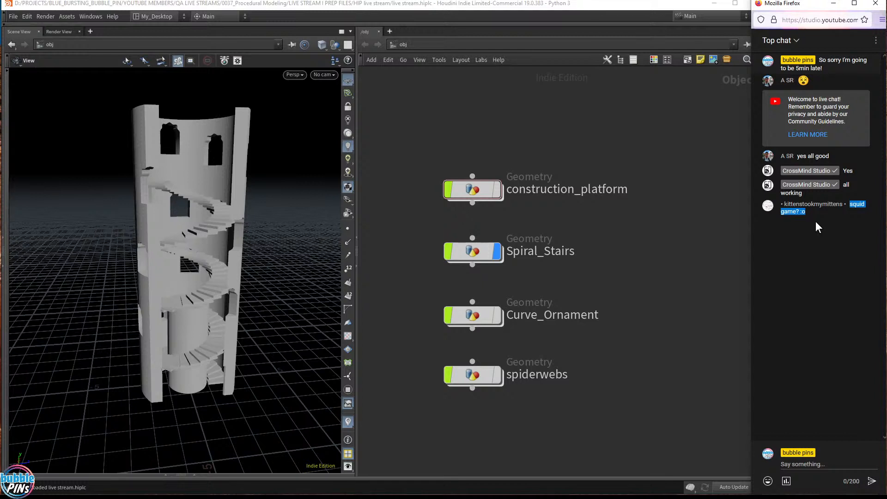
click(636, 283)
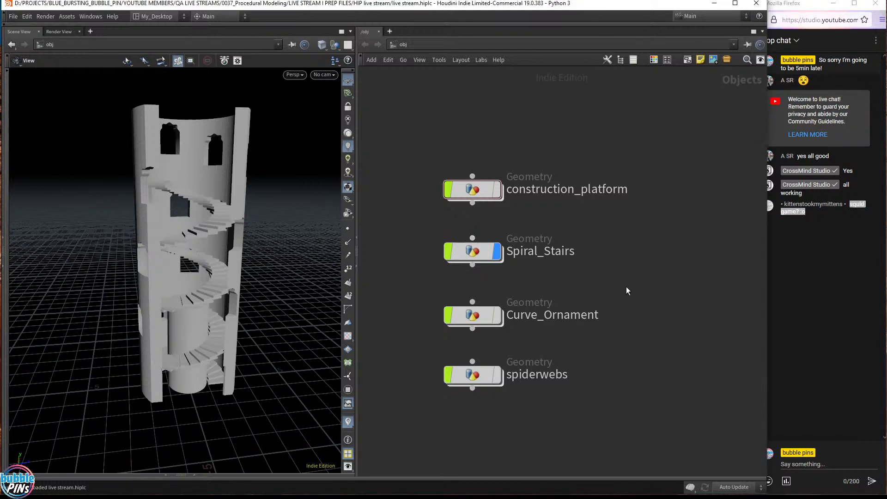
Display construction_platform instead of Spiral_Stairs, frame both platforms, and check the live chat.
click(503, 221)
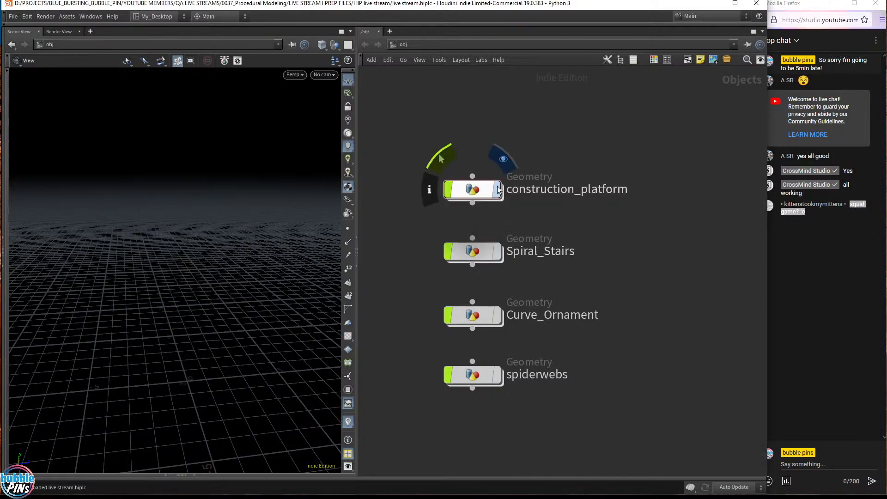
click(503, 159)
drag(288, 301, 242, 312)
scroll(269, 308, up, 4)
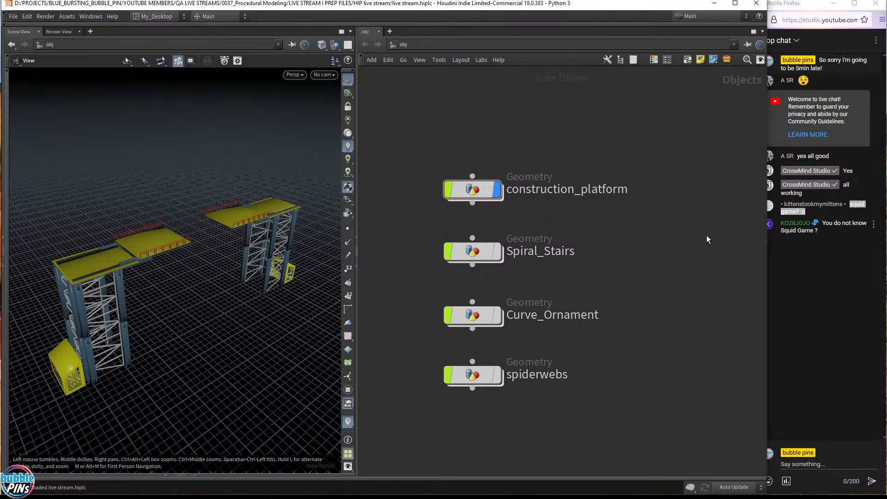
click(772, 257)
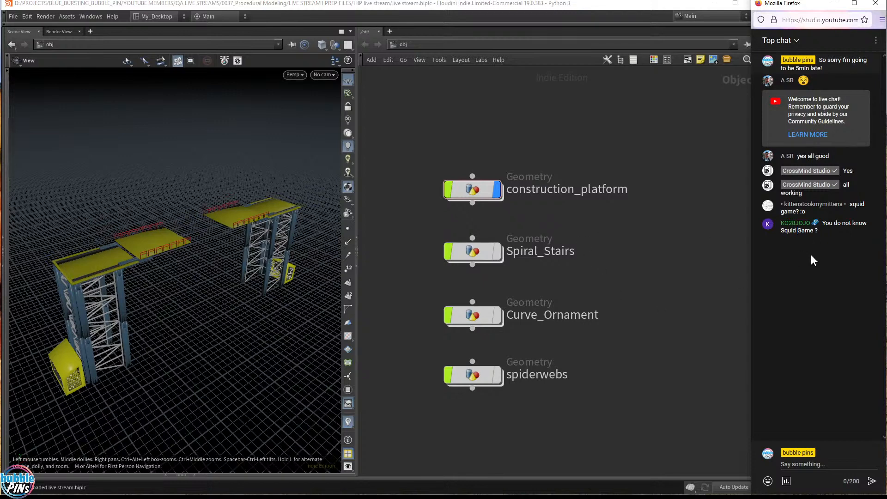
Display Curve_Ornament instead of construction_platform, frame the ornament, and open its node network.
click(497, 190)
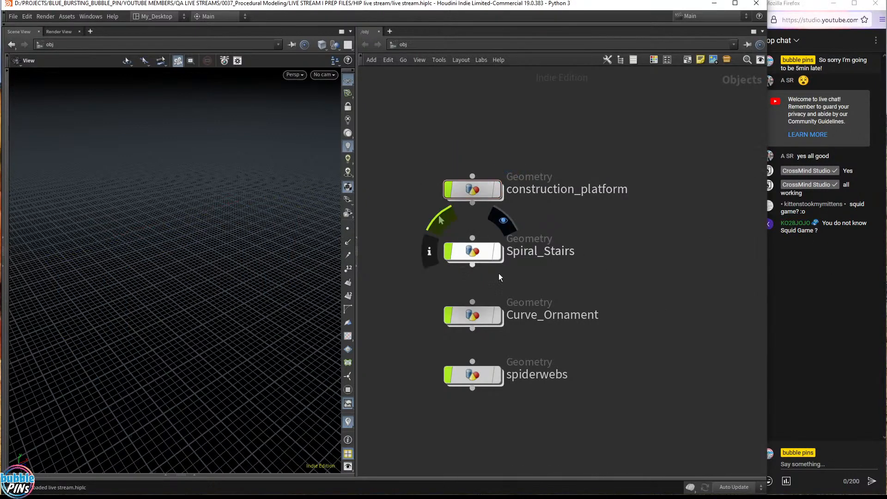
click(497, 316)
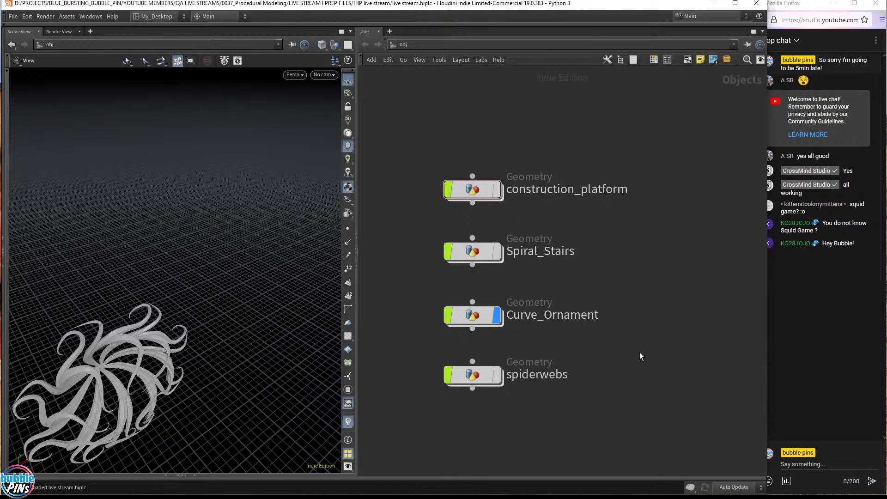
middle_drag(115, 199, 202, 149)
drag(277, 319, 463, 335)
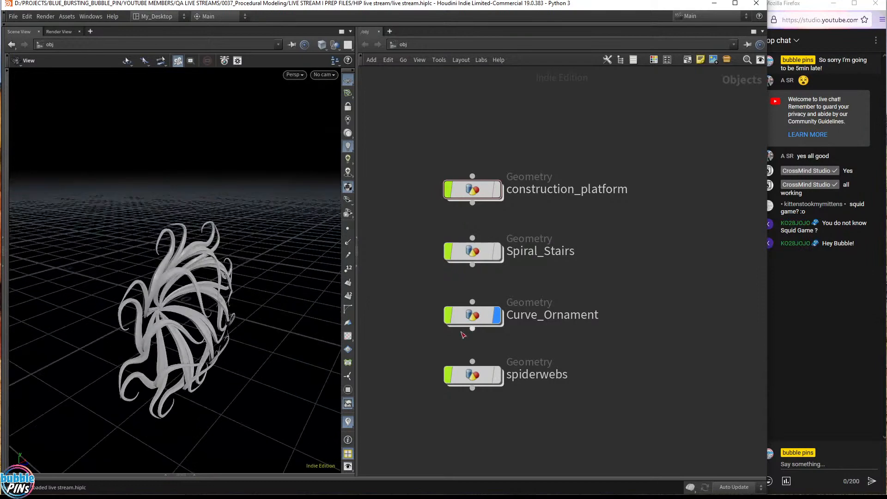
double_click(483, 317)
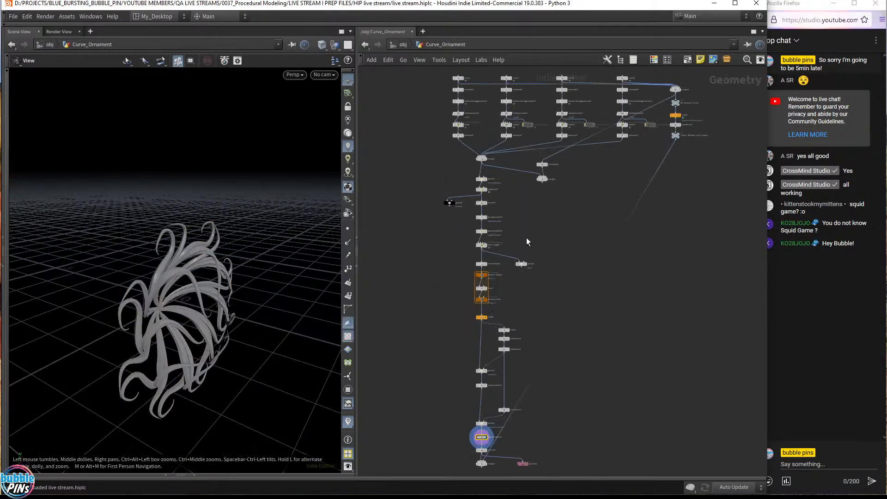
scroll(525, 266, up, 8)
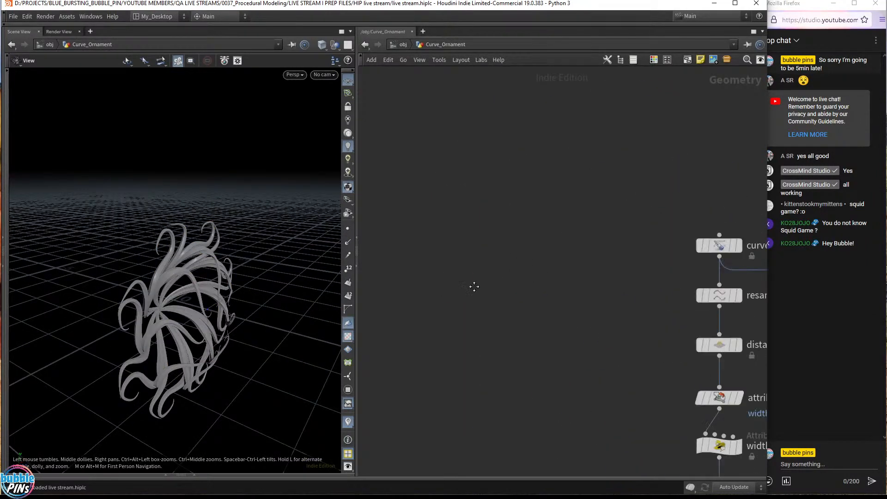
Add a Curve node in the empty area beside the curve1 chain.
key(Tab)
text(curve)
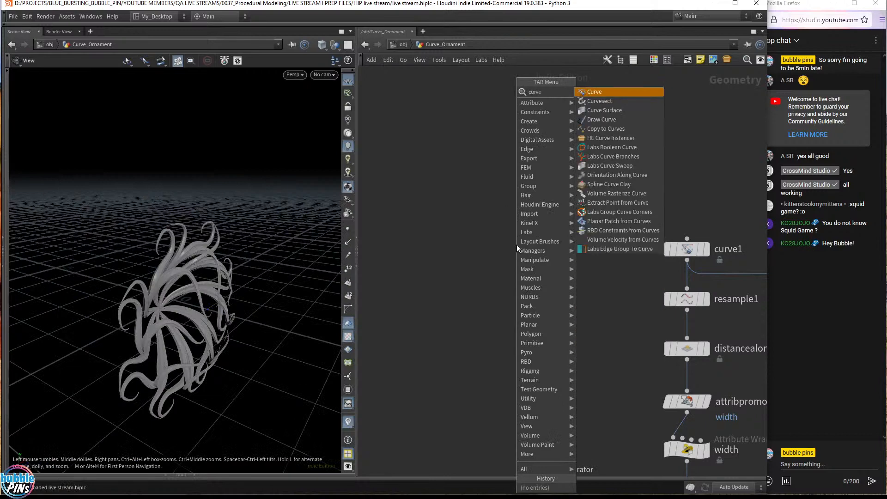
key(Return)
click(507, 250)
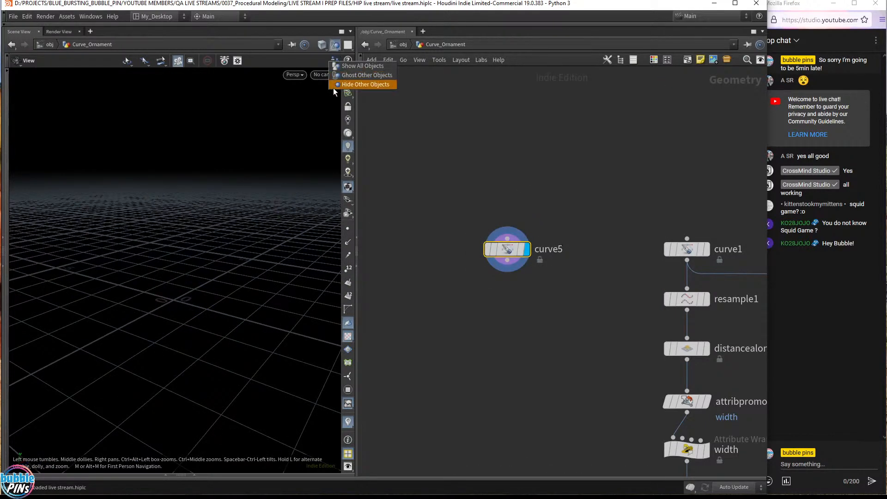
drag(419, 131, 533, 301)
scroll(564, 268, up, 3)
scroll(564, 268, up, 1)
middle_drag(565, 273, 616, 312)
drag(298, 253, 240, 230)
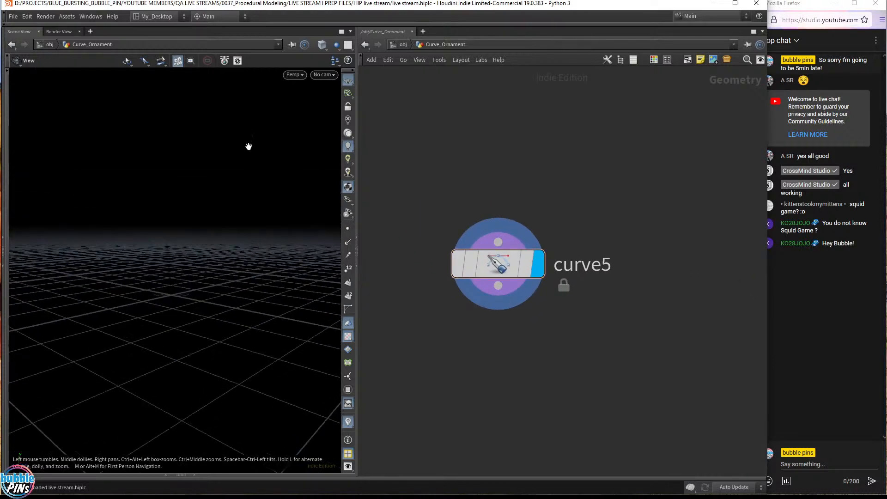
Draw a closed five-point Bézier curve forming a curved shape with a pointed hook in the viewport.
key(Return)
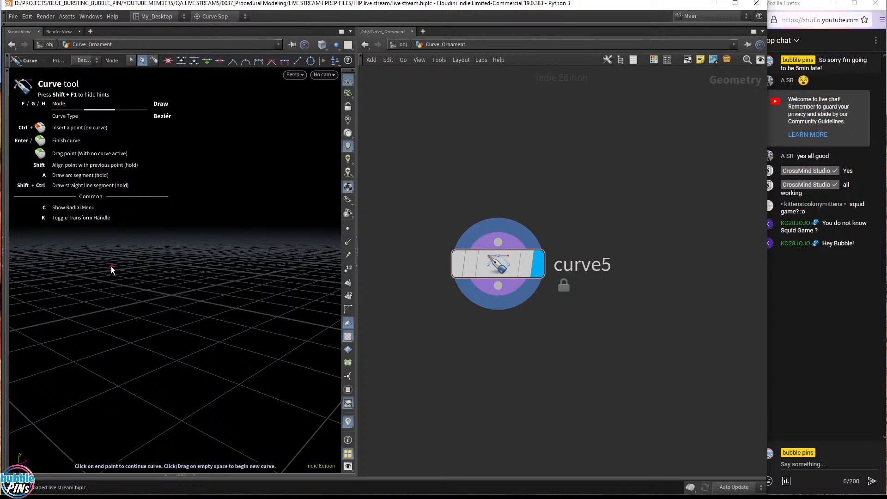
click(111, 266)
mouse_move(229, 221)
mouse_down()
mouse_move(246, 248)
mouse_move(291, 247)
mouse_up()
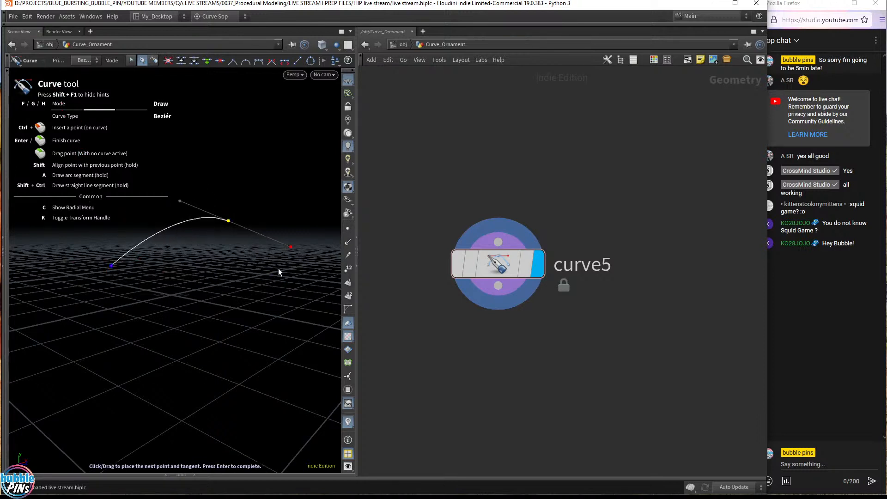
drag(291, 319, 236, 391)
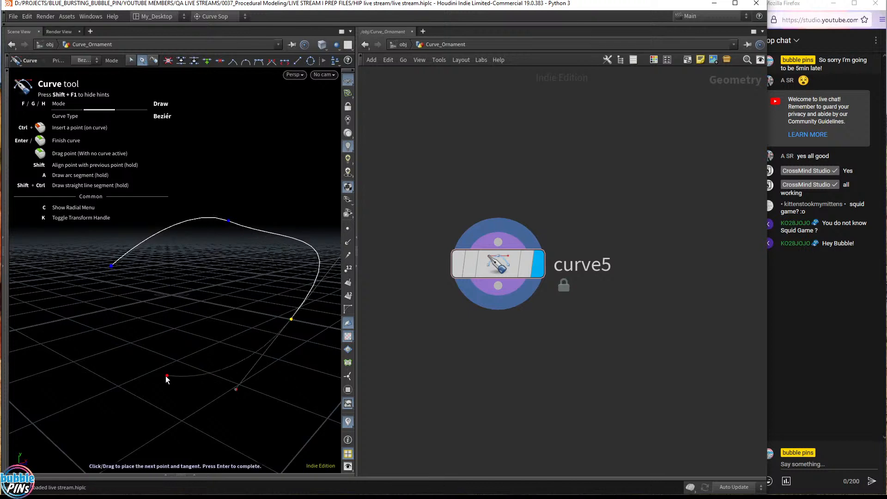
drag(169, 380, 127, 318)
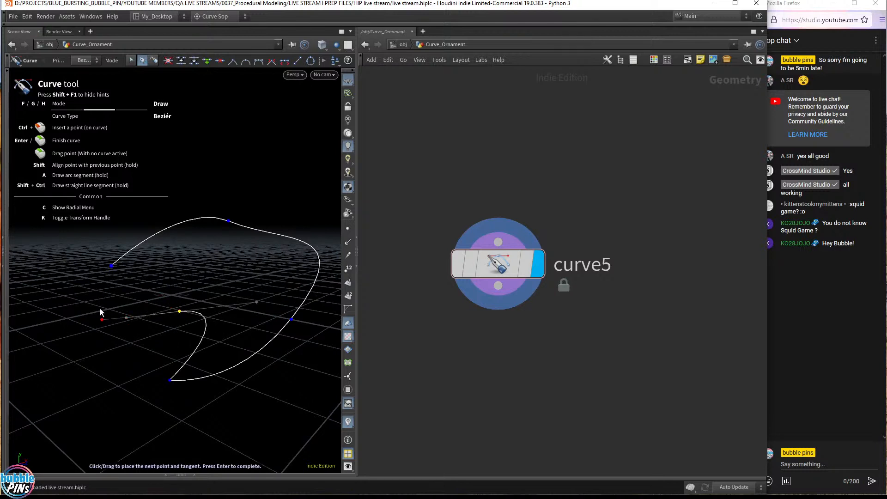
click(112, 267)
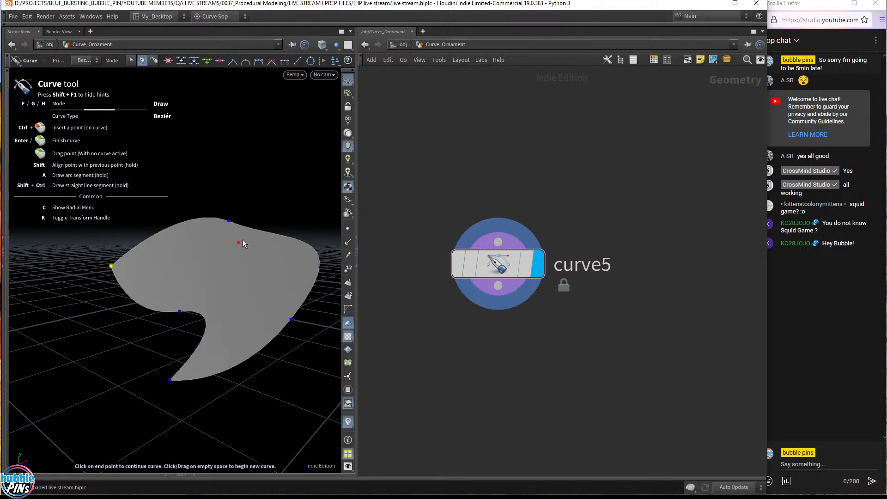
drag(240, 236, 266, 238)
click(272, 255)
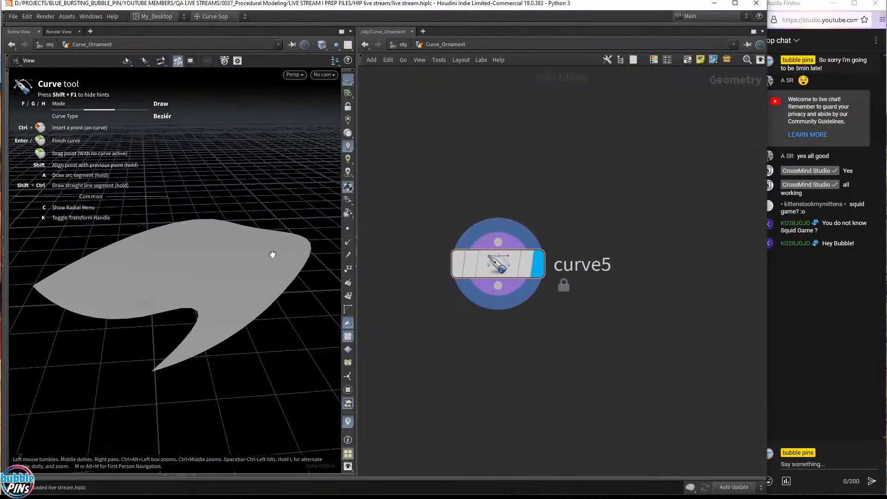
drag(273, 255, 276, 230)
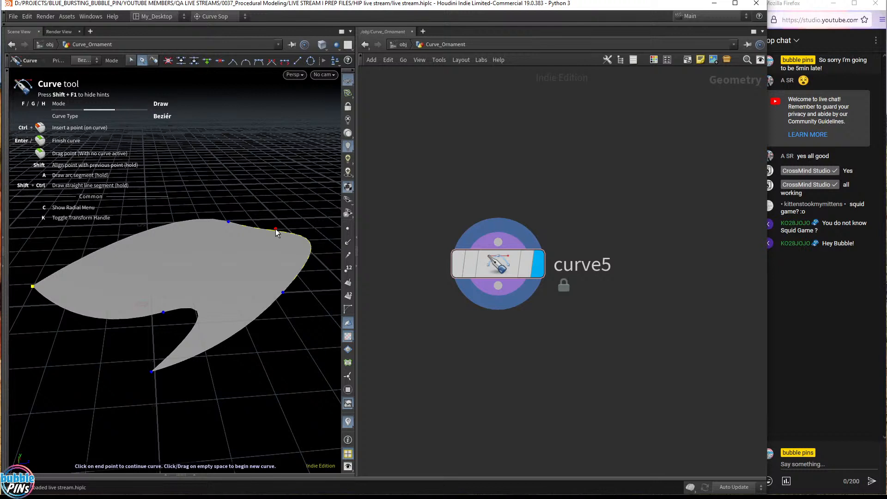
drag(277, 232, 276, 242)
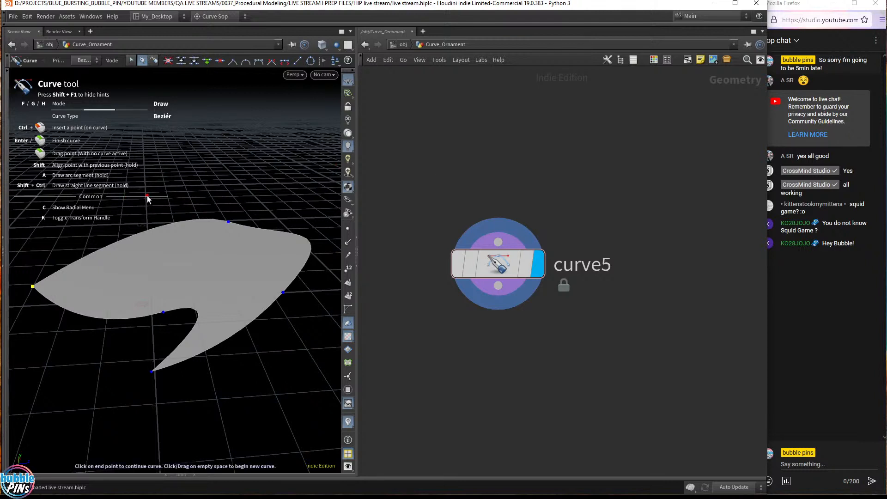
Leave the Curve tool and delete the demonstration Curve node.
key(Escape)
drag(422, 170, 556, 302)
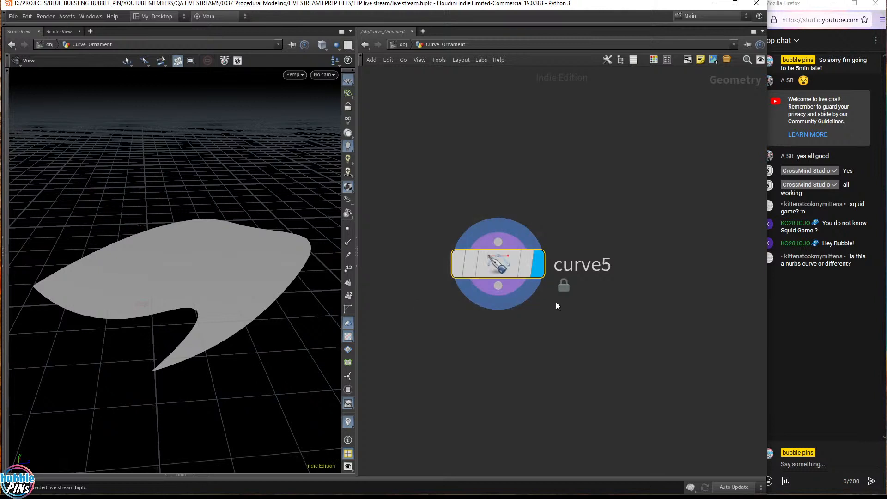
key(Delete)
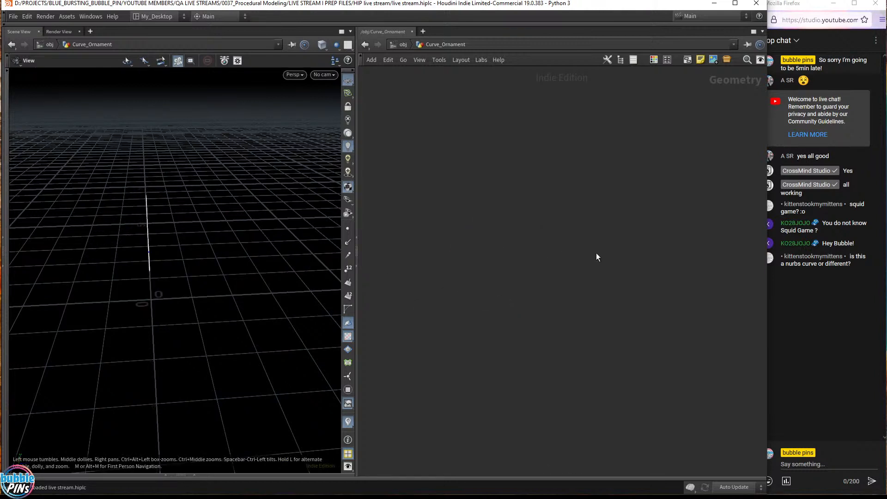
Display the merge3 node at the end of the network and widen the viewport to frame the solid and wire ornaments.
key(h)
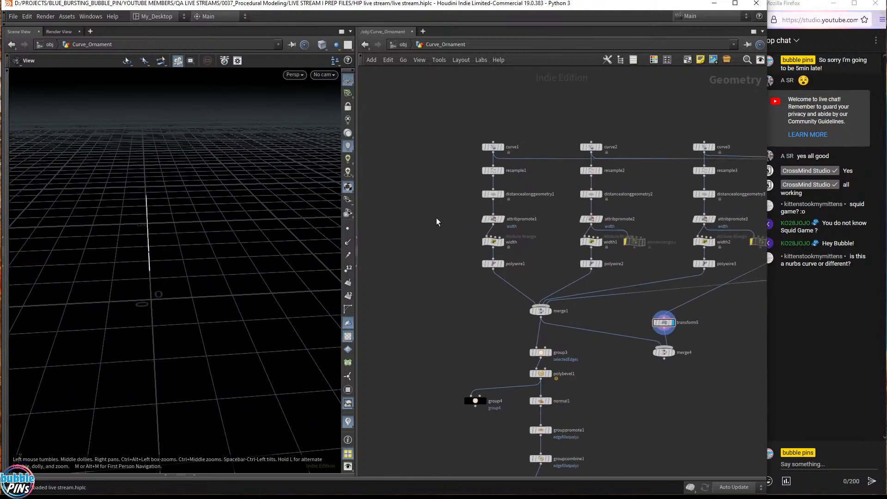
scroll(436, 218, down, 8)
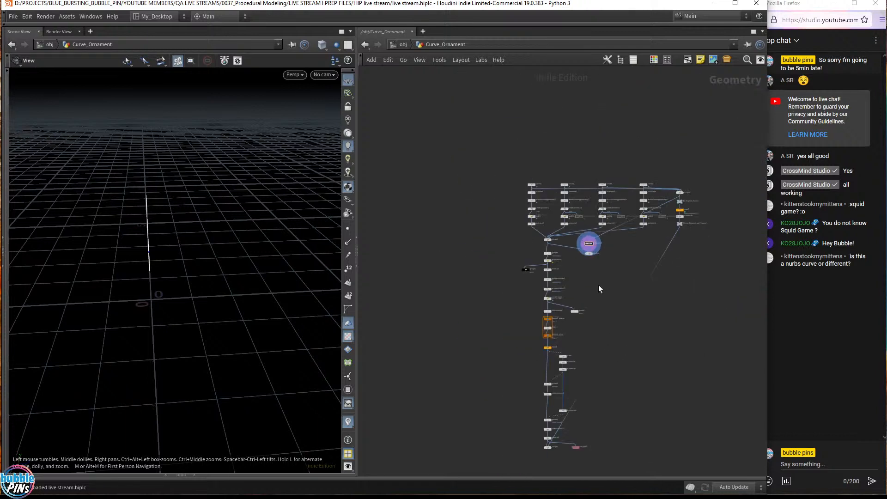
scroll(631, 306, up, 8)
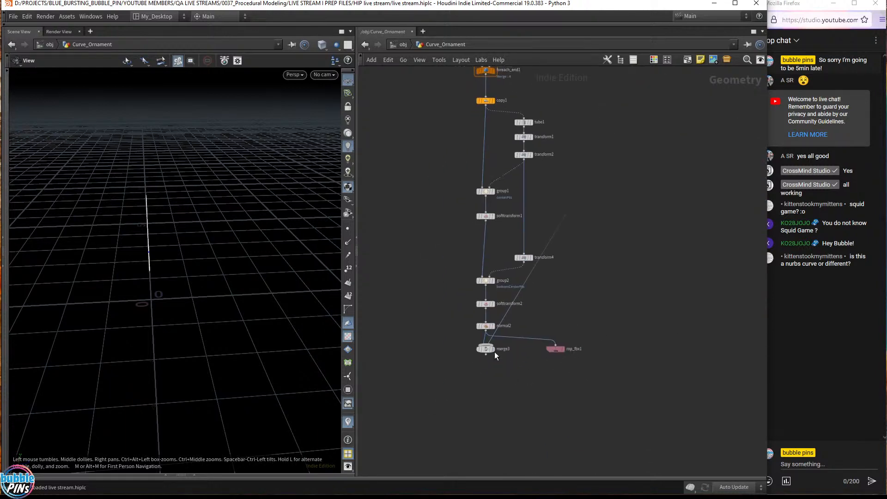
mouse_move(495, 352)
key(r)
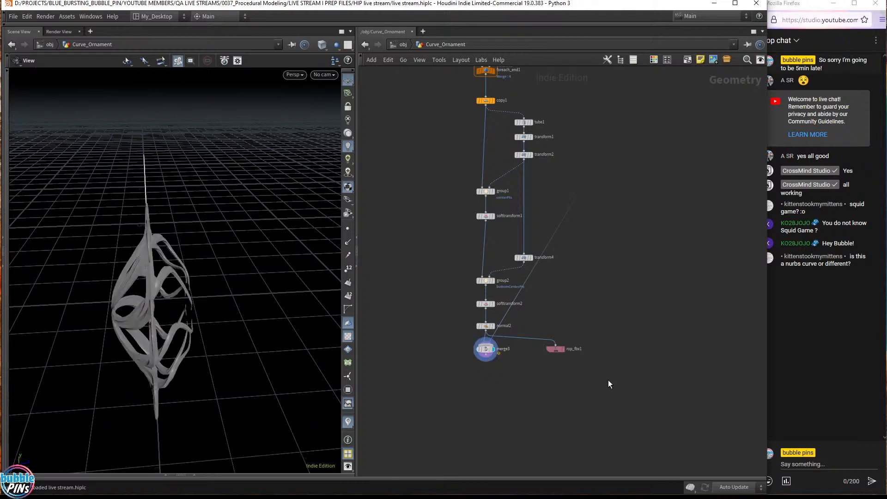
drag(182, 307, 485, 214)
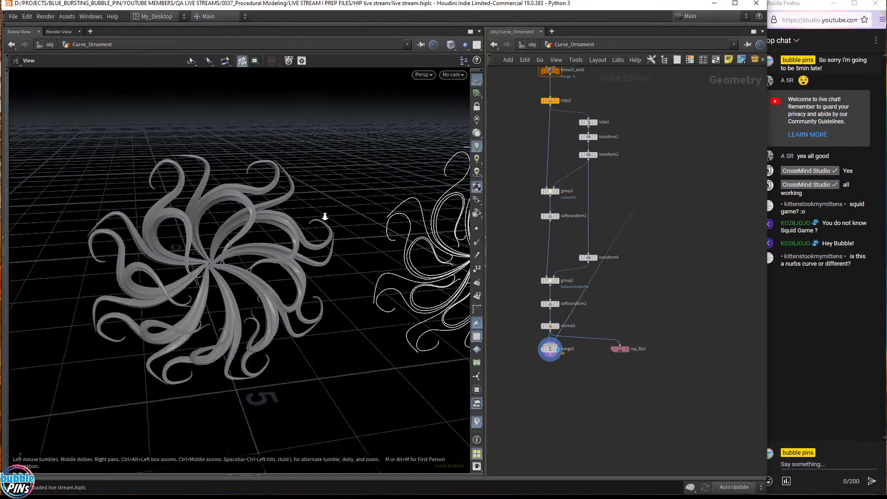
drag(323, 218, 344, 254)
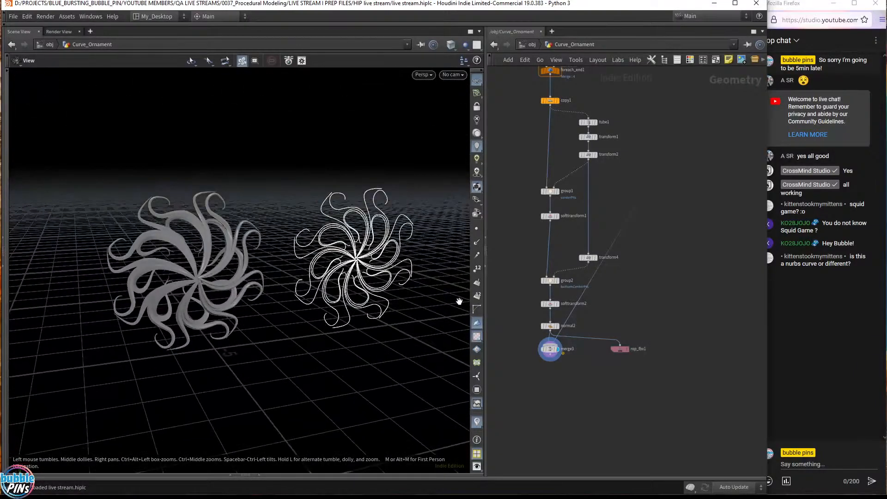
Turn off the ortho grid in the viewport's display options and close them.
key(d)
click(246, 142)
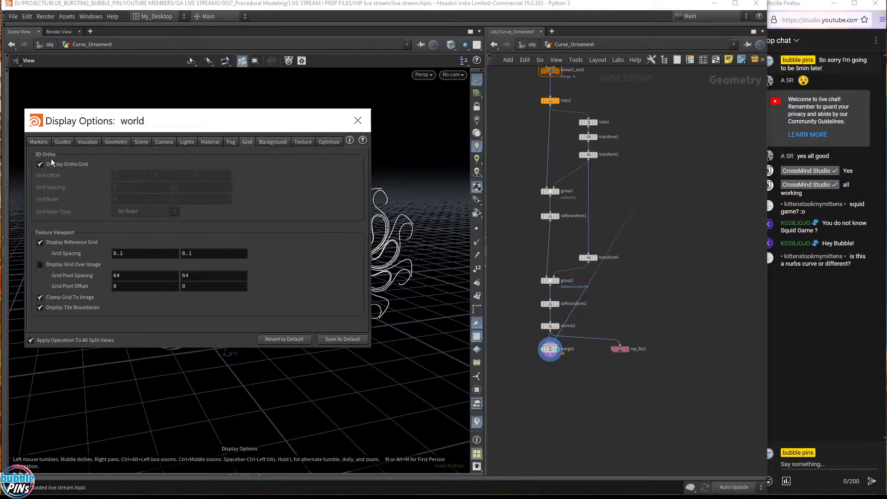
click(45, 162)
click(357, 121)
drag(333, 209, 321, 215)
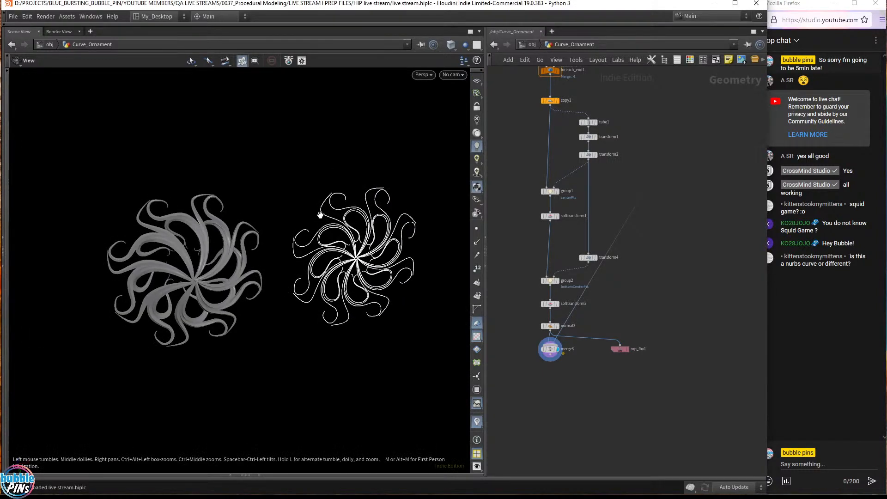
Display the null holding the rotated curves so only the ornament's wire curves show in the viewport.
drag(382, 237, 361, 186)
scroll(656, 296, down, 10)
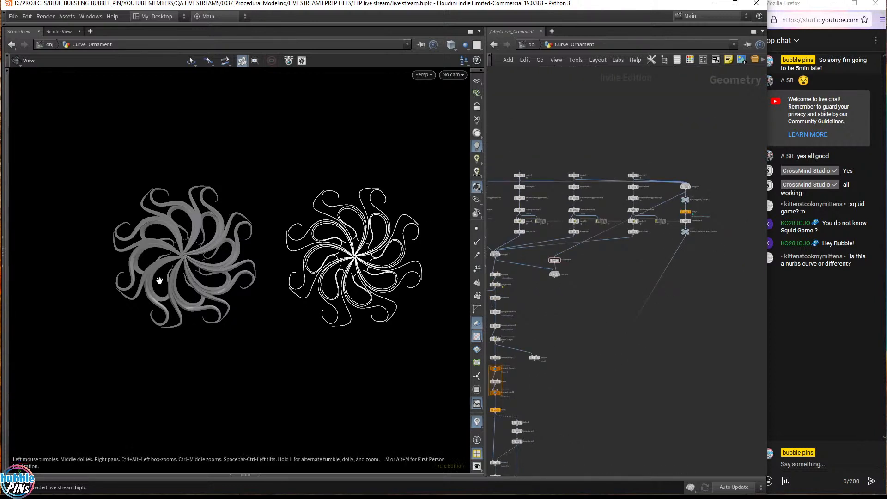
scroll(688, 231, up, 6)
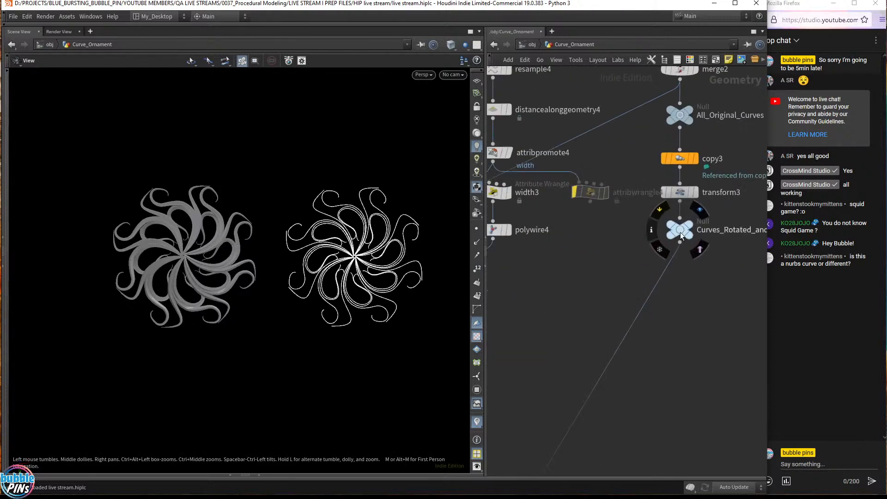
click(691, 230)
Display the normal2 node near the end of the network and inspect the solid ornament from several angles.
scroll(585, 334, down, 3)
scroll(586, 337, down, 3)
middle_drag(613, 372, 701, 193)
middle_drag(554, 456, 584, 301)
scroll(550, 272, up, 8)
middle_drag(533, 311, 572, 305)
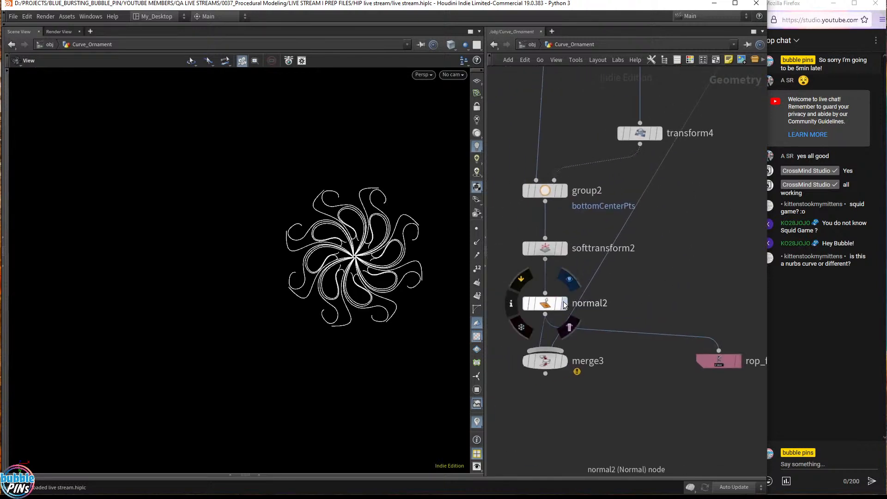
click(564, 304)
mouse_move(264, 248)
mouse_down()
mouse_move(331, 224)
mouse_move(284, 290)
mouse_move(271, 259)
mouse_up()
middle_drag(271, 260, 303, 222)
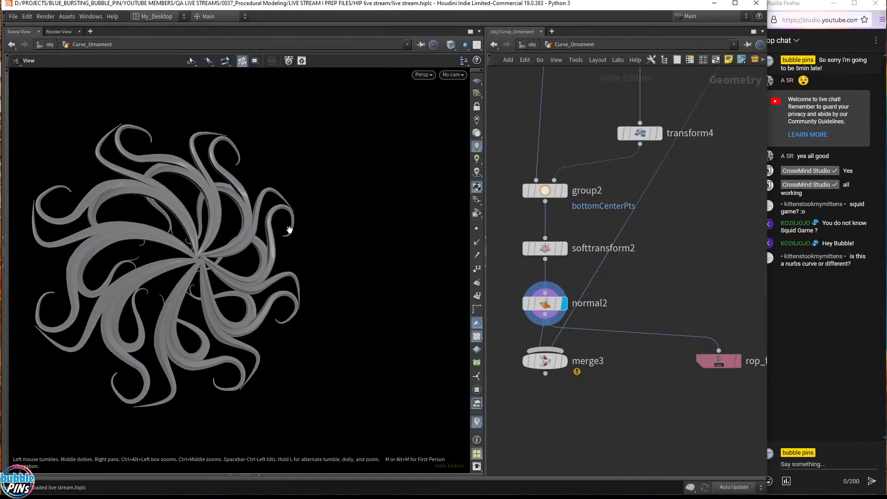
right_drag(264, 260, 320, 268)
drag(320, 268, 290, 254)
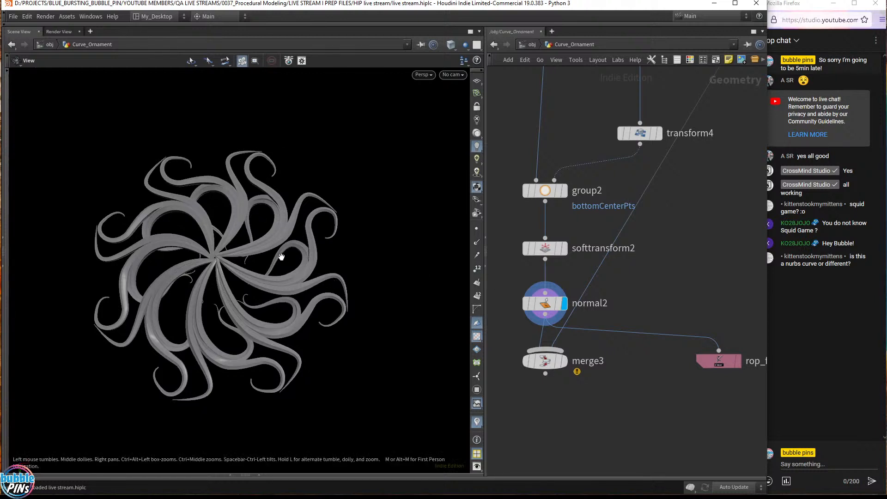
scroll(281, 256, down, 2)
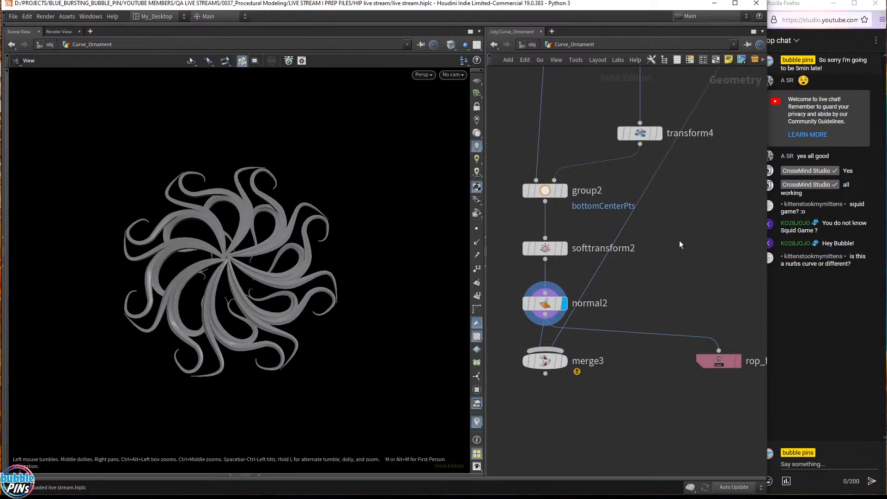
key(h)
drag(296, 277, 286, 337)
Display the merge1 node and examine the single set of merged tendrils from a low angle.
scroll(534, 260, down, 3)
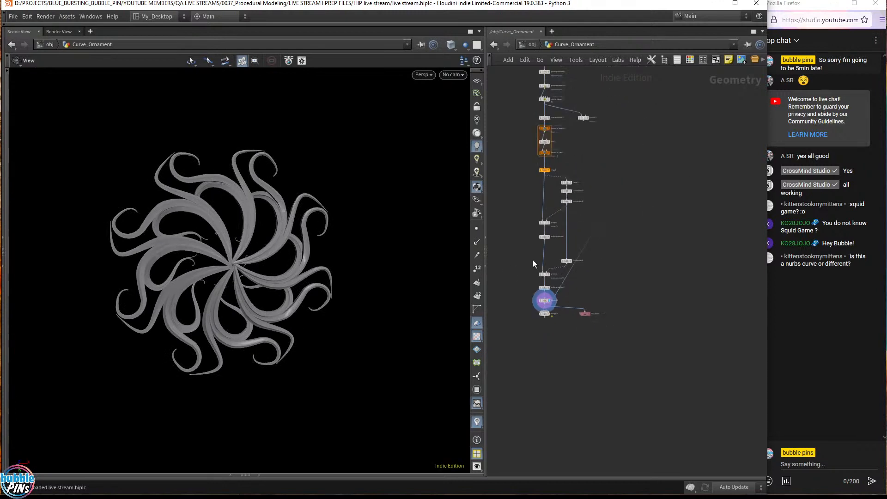
scroll(527, 254, down, 5)
scroll(568, 297, up, 5)
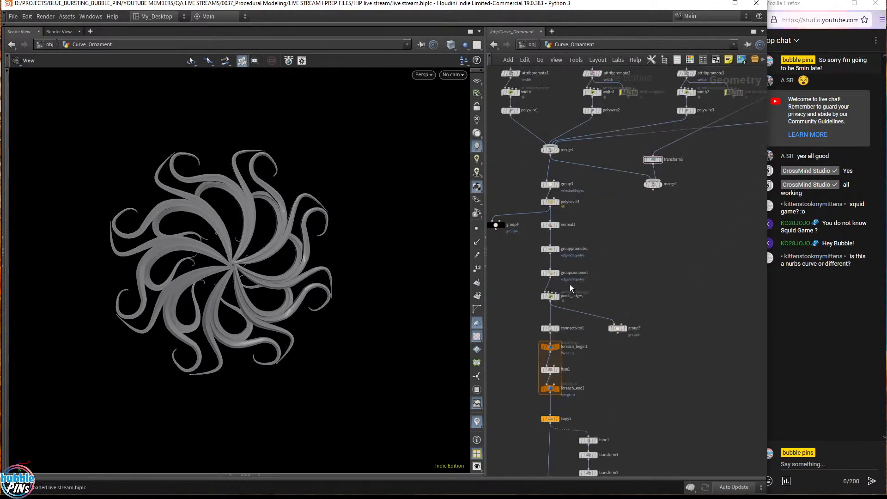
middle_drag(618, 284, 665, 291)
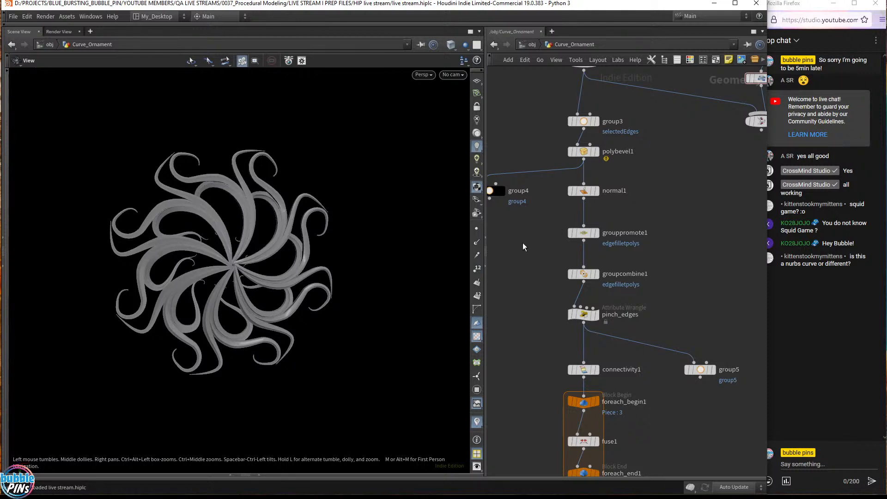
middle_drag(508, 250, 498, 358)
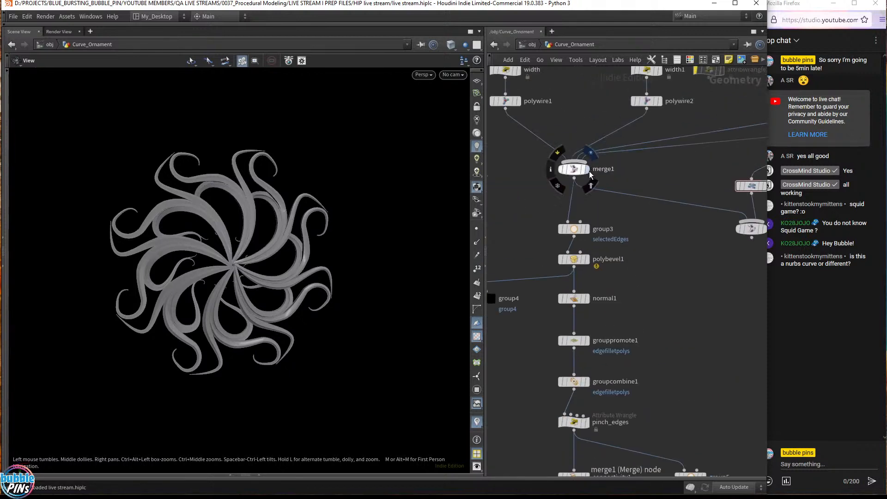
click(588, 169)
drag(245, 326, 421, 313)
mouse_move(345, 311)
mouse_down()
mouse_move(458, 294)
mouse_move(352, 301)
mouse_move(404, 264)
mouse_move(403, 224)
mouse_move(393, 222)
mouse_up()
Set the viewport shading to Flat Wire Shaded and examine the tendrils' polygon edges up close.
click(451, 44)
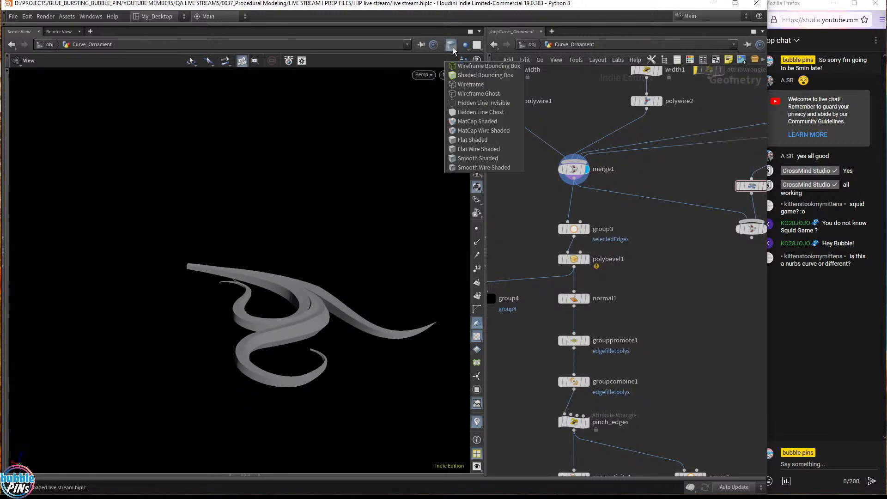
click(480, 143)
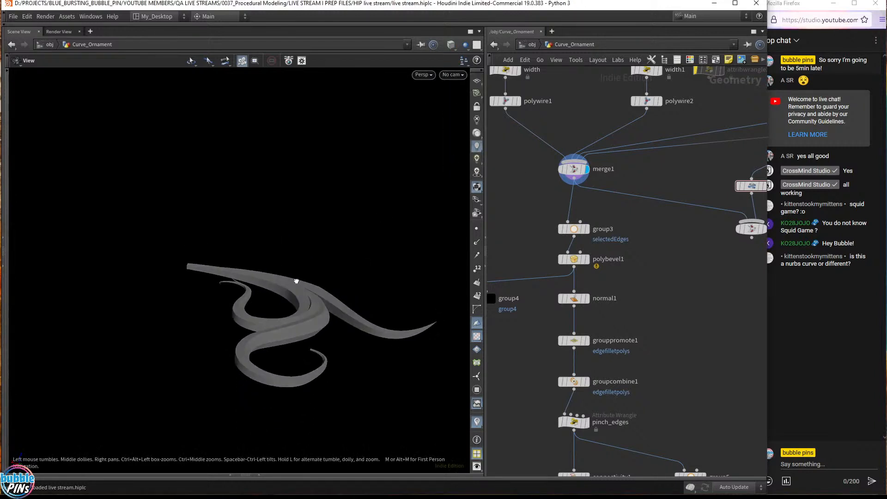
mouse_move(295, 280)
mouse_down()
mouse_move(356, 325)
mouse_move(348, 293)
mouse_move(301, 259)
mouse_move(272, 248)
mouse_move(254, 277)
mouse_move(273, 248)
mouse_move(245, 250)
mouse_move(262, 190)
mouse_move(245, 232)
mouse_up()
scroll(259, 254, up, 10)
Display the polywire1 node to isolate the first tendril in the viewport.
middle_drag(545, 188, 599, 289)
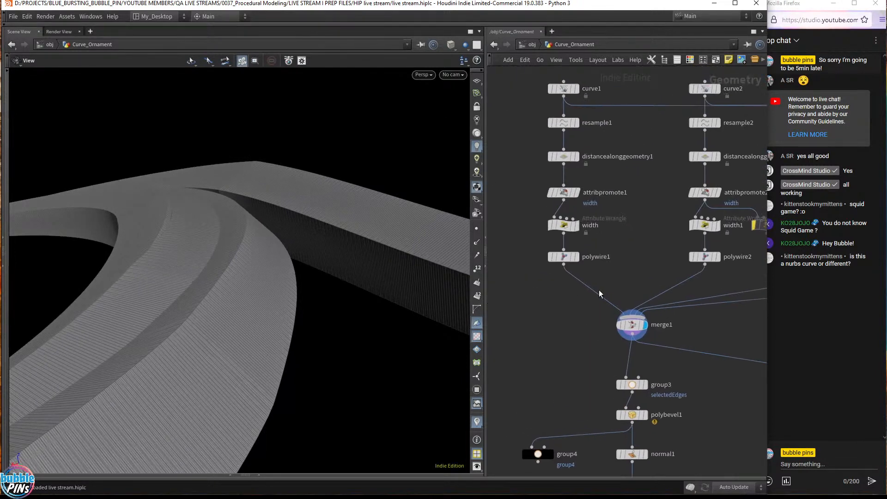
click(577, 257)
drag(259, 296, 438, 301)
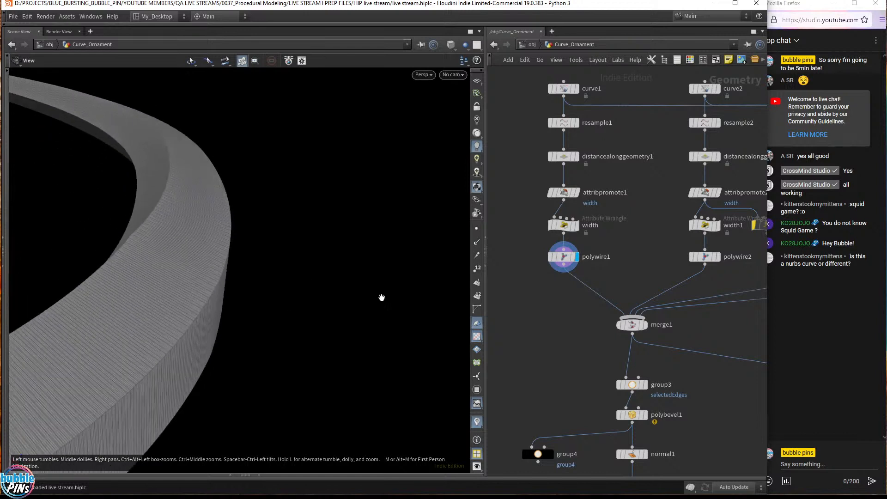
Show the PolyWire parameters of polywire1 over the network and bring the whole tendril into view.
drag(530, 320, 590, 245)
key(p)
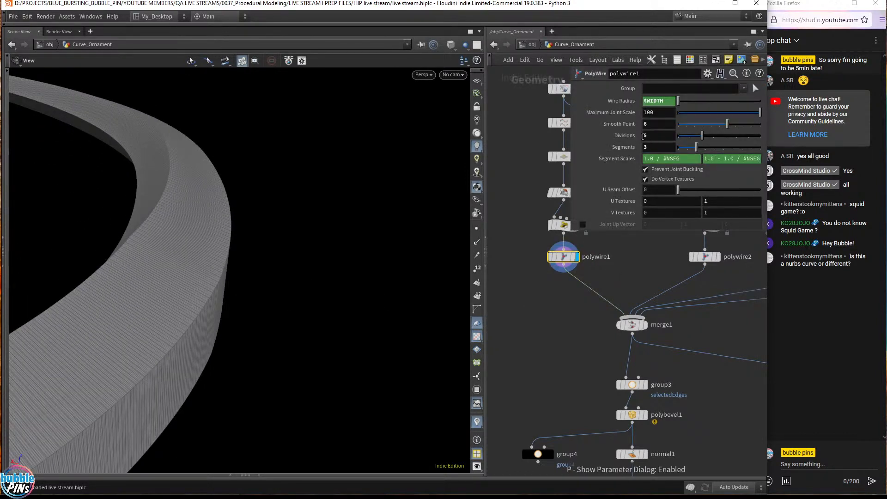
key(p)
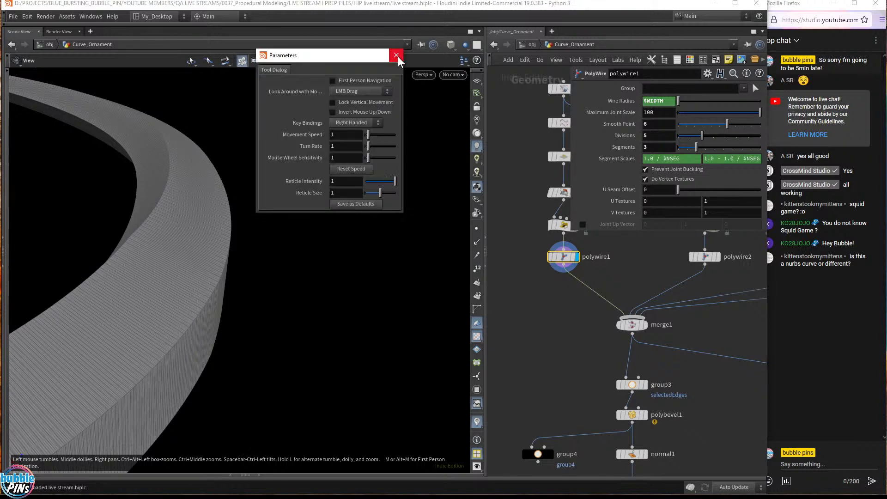
click(397, 53)
drag(188, 170, 192, 237)
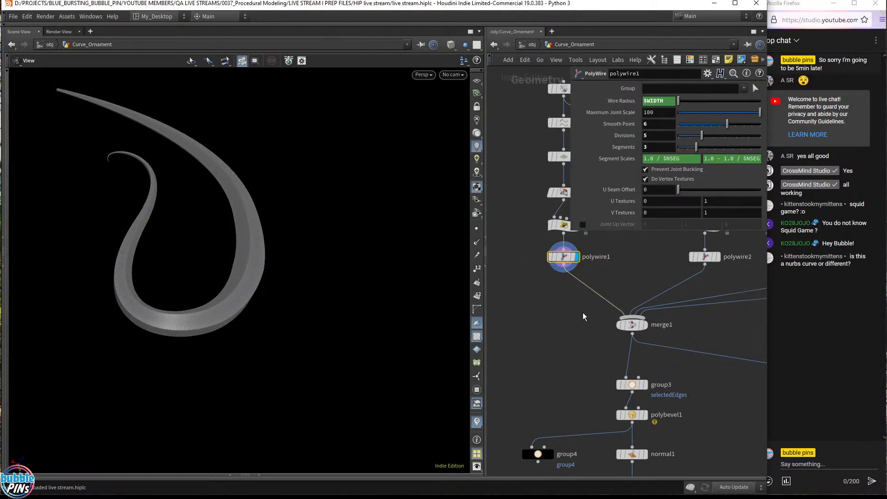
Select the width attribute wrangle above polywire1 to show its VEX code.
middle_drag(555, 323, 560, 415)
drag(533, 331, 638, 307)
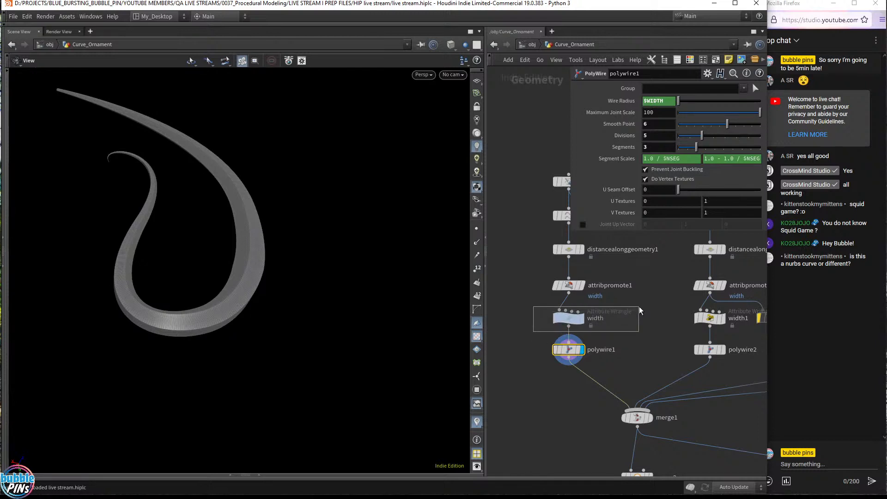
drag(640, 310, 640, 309)
Display the resample1 node and show the point markers along the resampled curve.
middle_drag(588, 221, 579, 295)
click(574, 290)
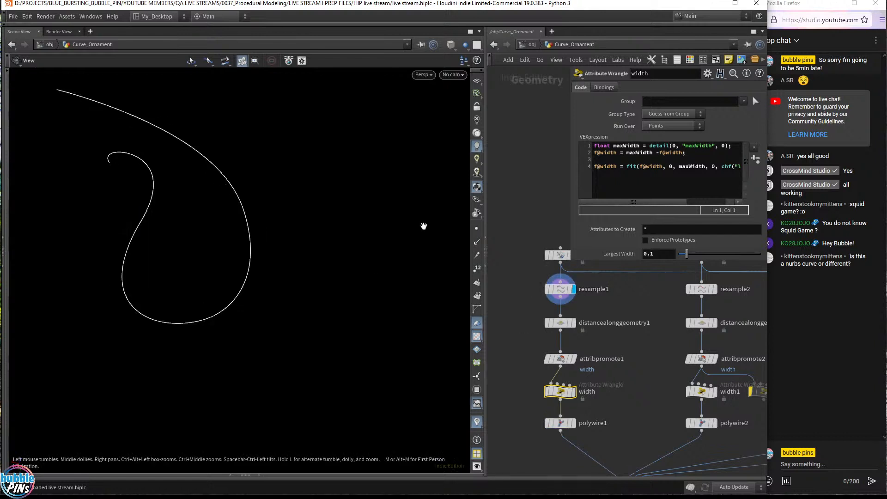
right_drag(222, 203, 262, 239)
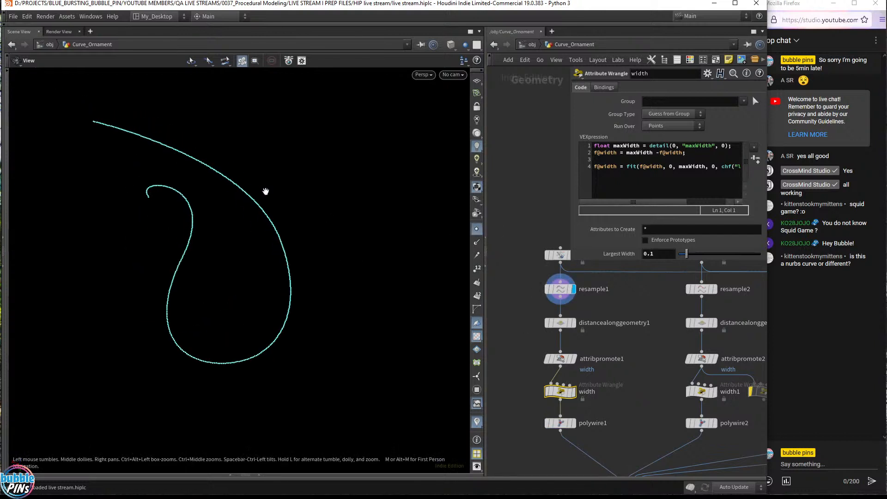
Open the Geometry Spreadsheet below the viewport to view the width attribute, and display the polywire1 node.
click(258, 474)
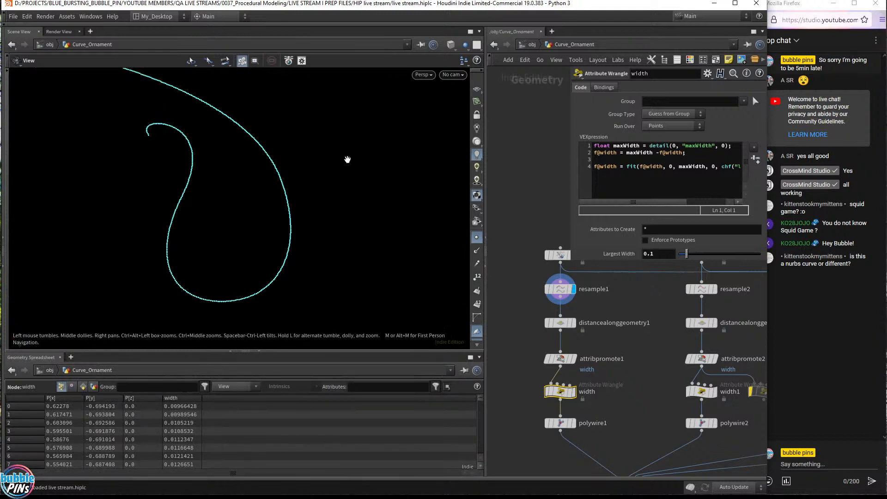
drag(348, 159, 265, 163)
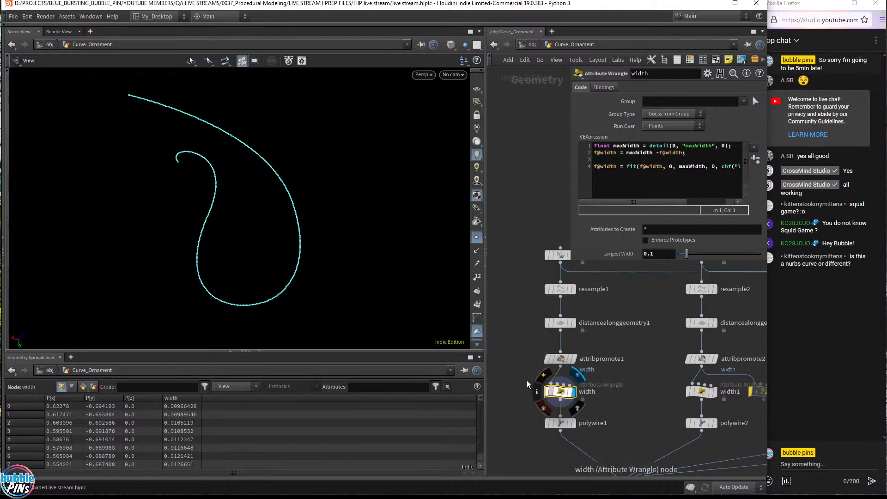
click(573, 423)
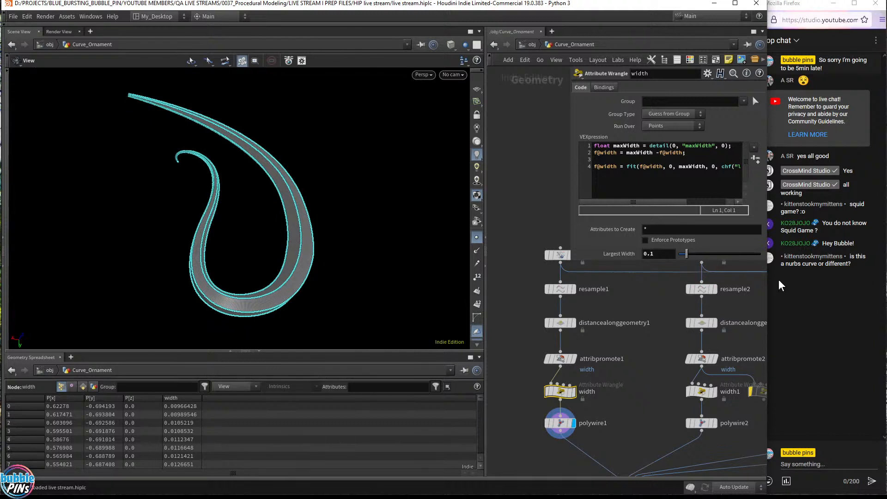
Select the curve1 node and look through its available primitive types.
middle_drag(514, 266, 504, 323)
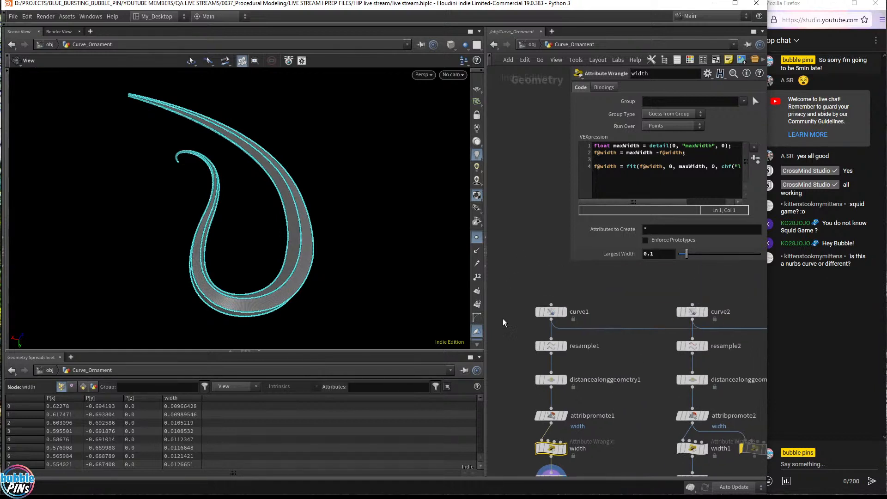
click(551, 311)
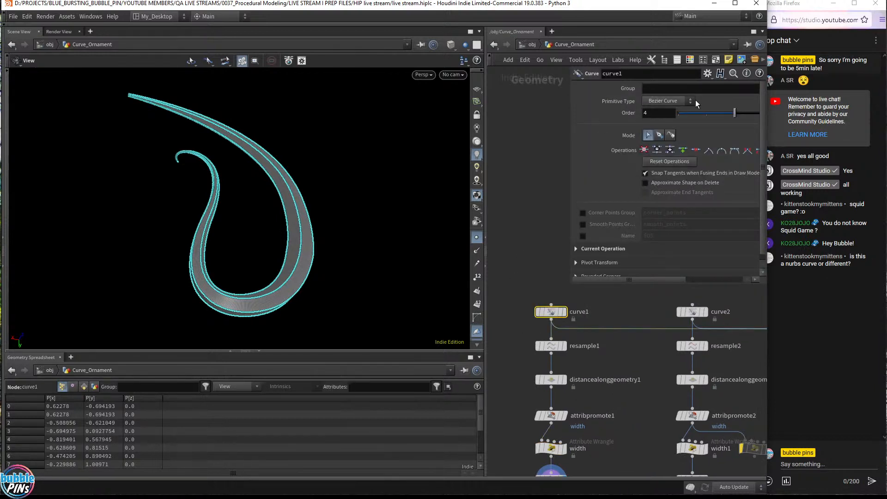
click(680, 102)
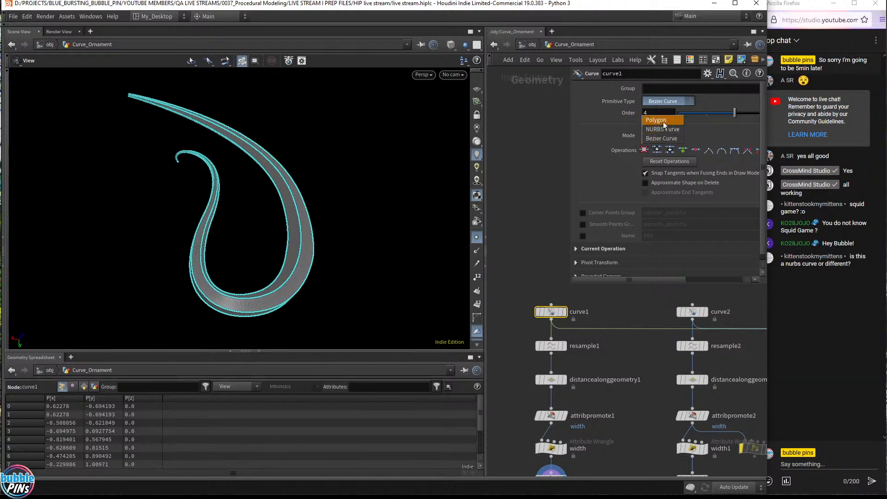
click(643, 102)
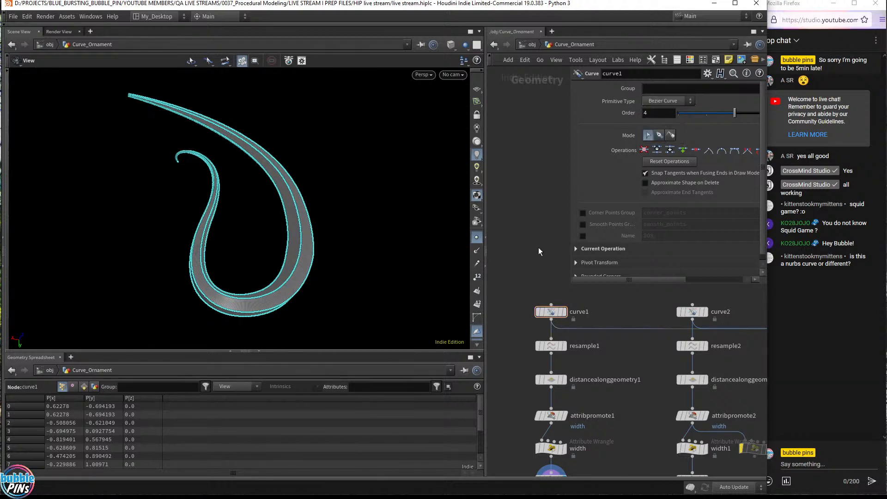
key(Tab)
key(Return)
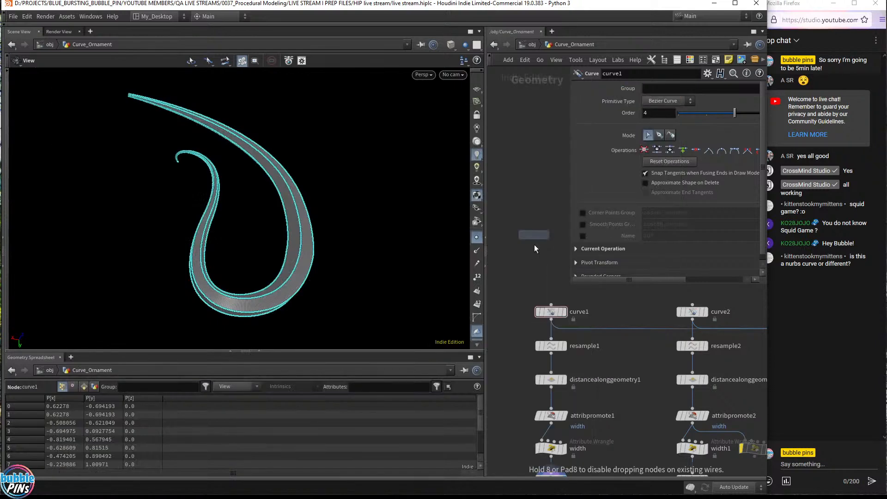
click(534, 243)
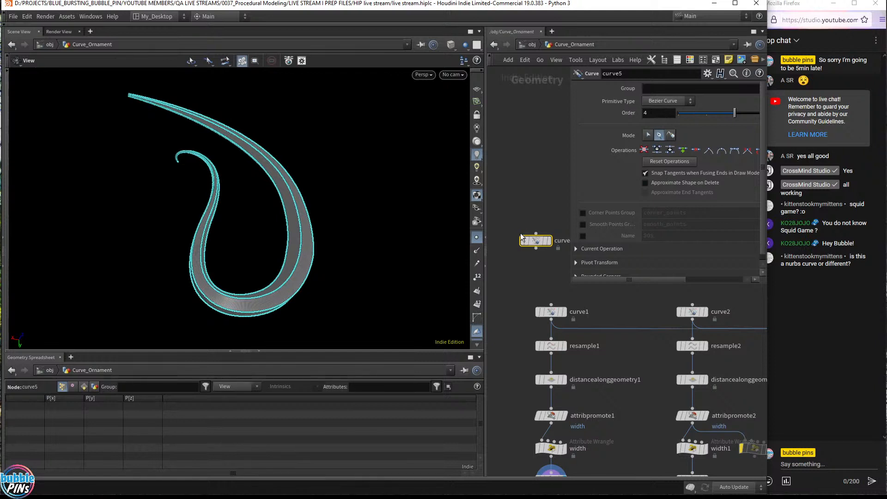
key(Delete)
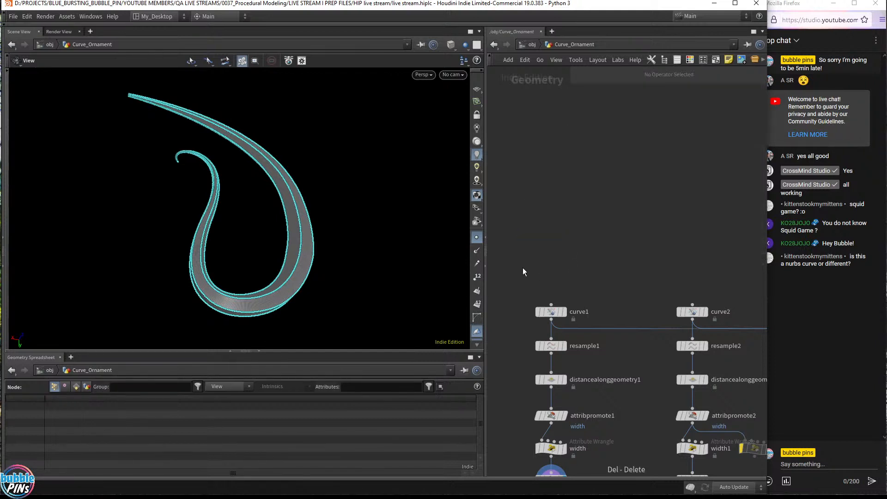
Switch curve1's primitive type to NURBS Curve to compare the tendril's shape, and restore Bezier Curve.
click(551, 312)
click(669, 102)
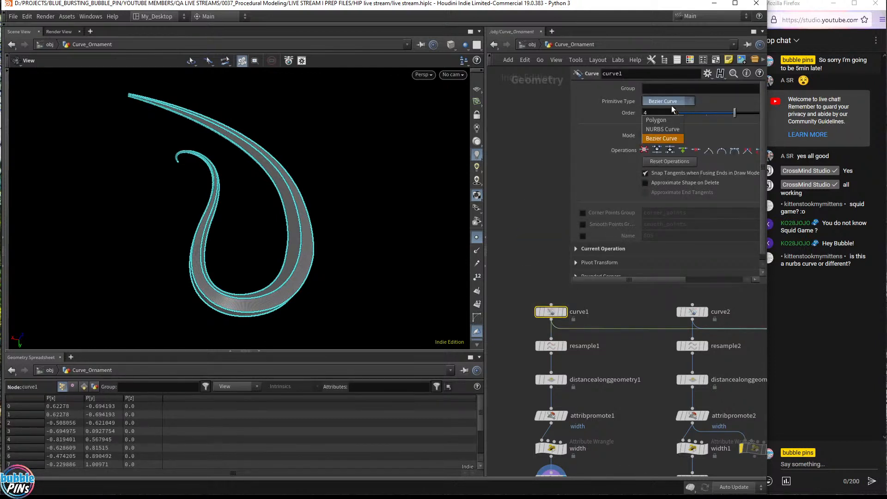
click(663, 130)
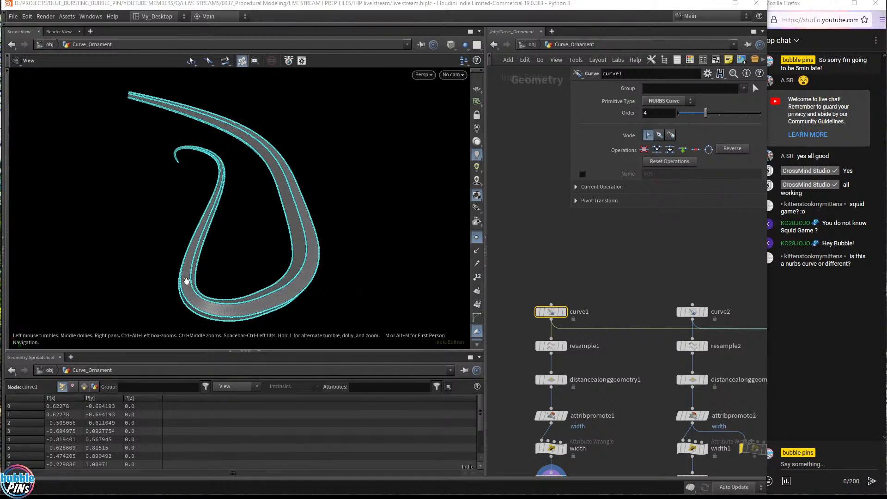
click(656, 101)
click(665, 141)
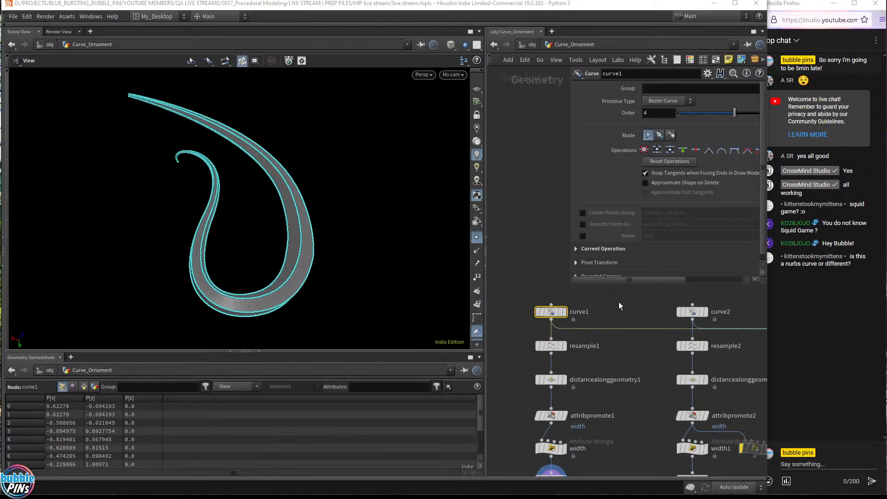
Display the resample1 node below curve1 and bring the rest of the ornament network into view.
middle_drag(596, 366, 589, 301)
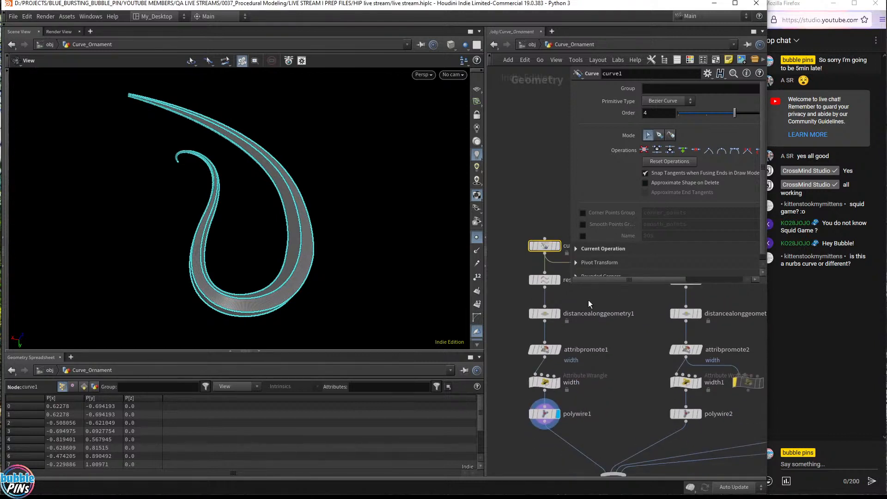
click(562, 287)
scroll(596, 356, down, 5)
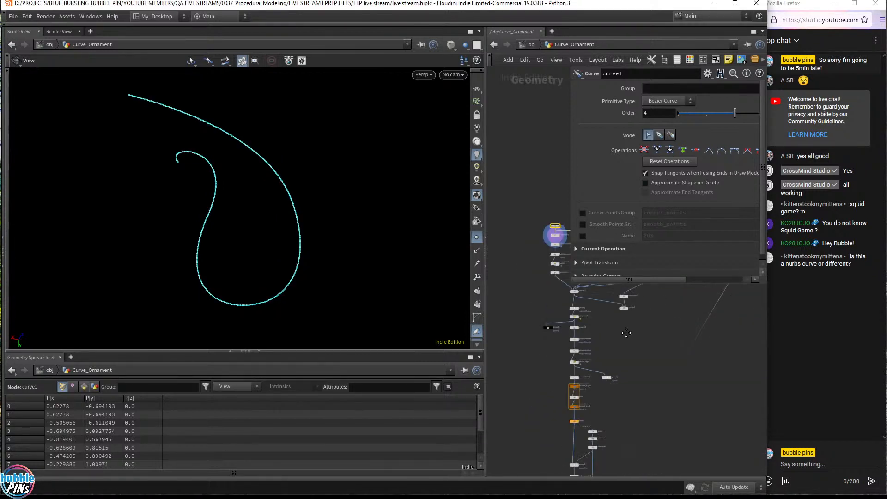
Display the normal2 node near the end of the Curve_Ornament network and view the complete ornament.
middle_drag(626, 333, 627, 215)
scroll(580, 393, up, 6)
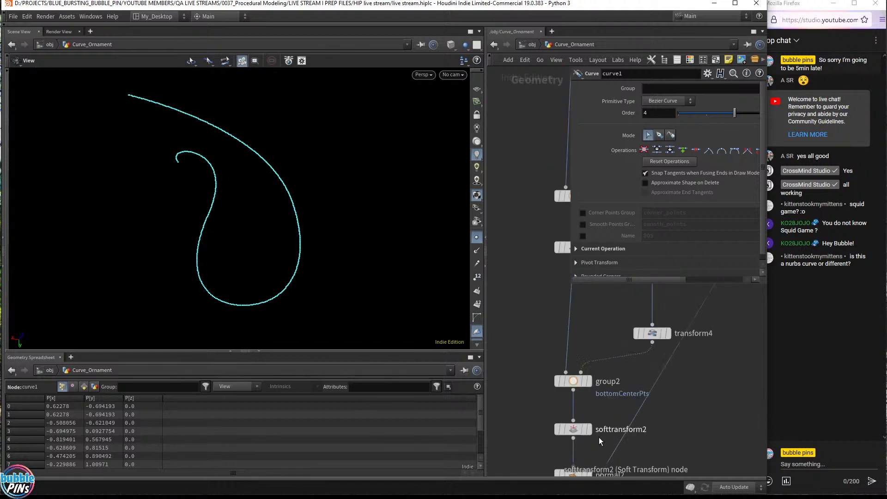
middle_drag(615, 436, 642, 345)
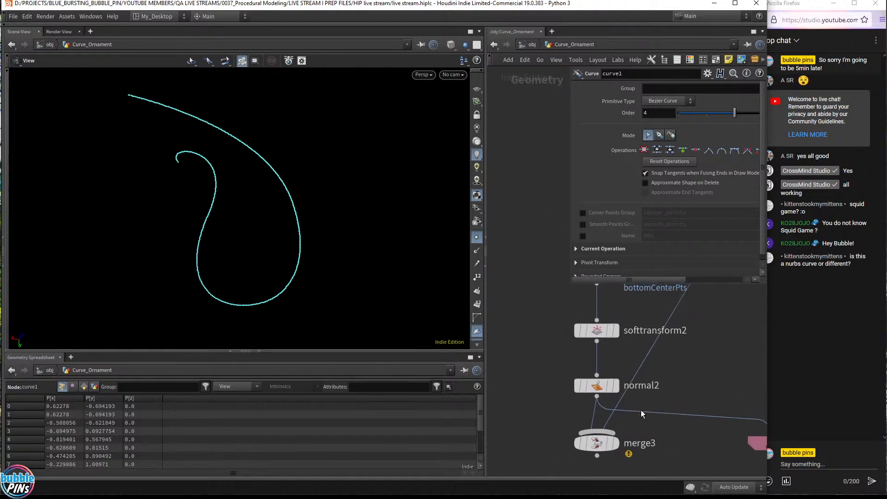
mouse_move(618, 384)
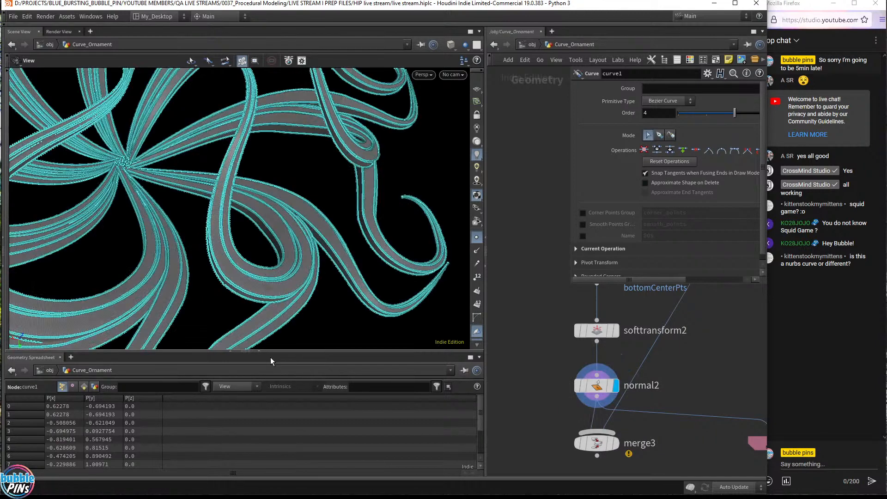
scroll(272, 201, down, 5)
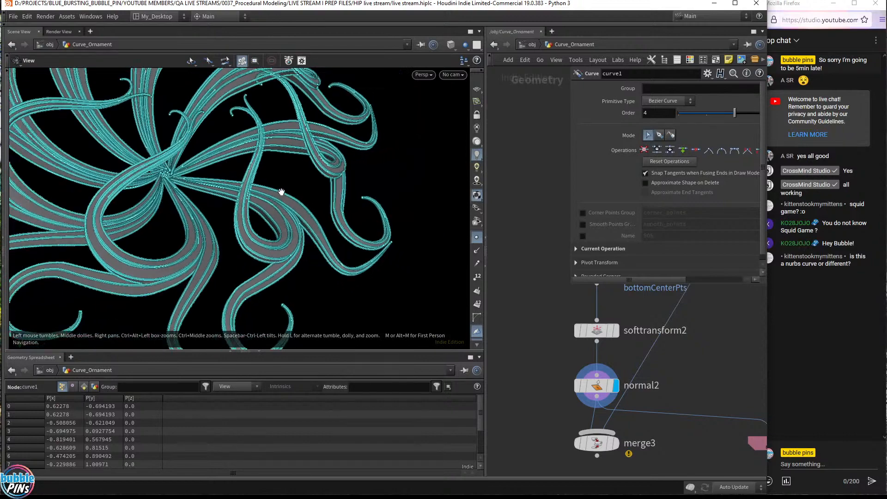
scroll(282, 193, down, 3)
drag(282, 190, 303, 199)
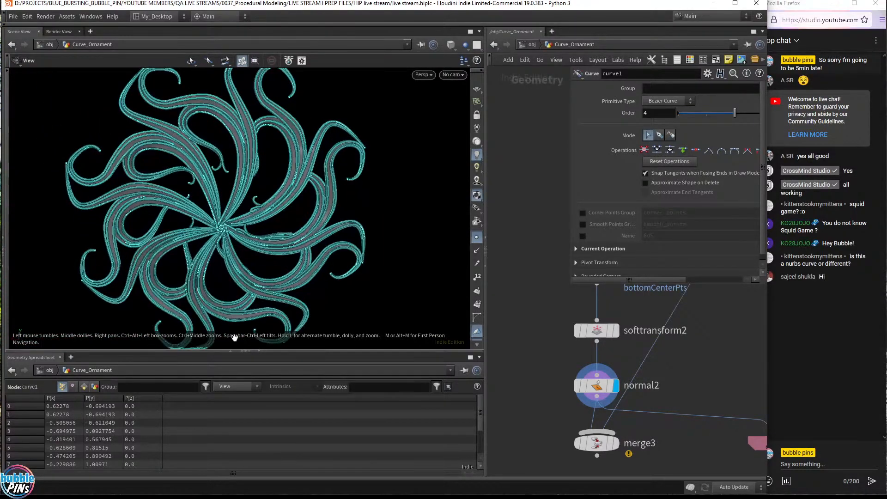
Collapse the Geometry Spreadsheet pane below the viewport and widen the network pane to roughly half the window or more.
click(258, 352)
drag(323, 254, 306, 242)
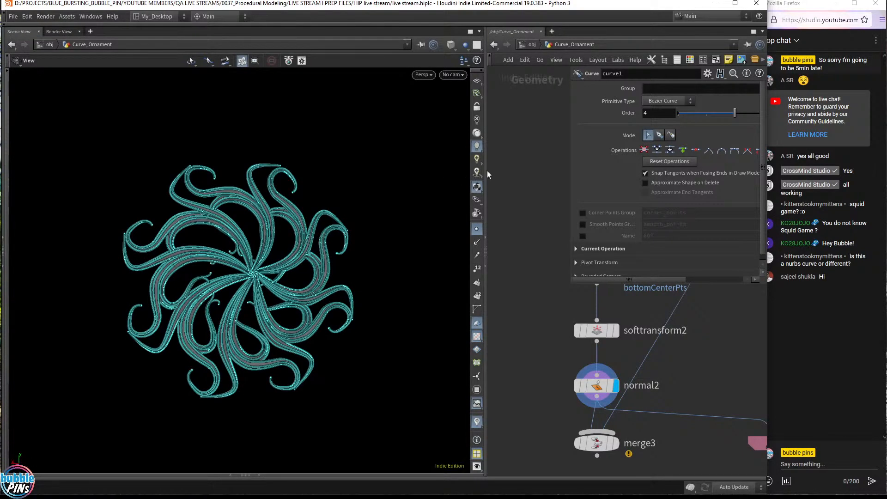
drag(485, 172, 328, 172)
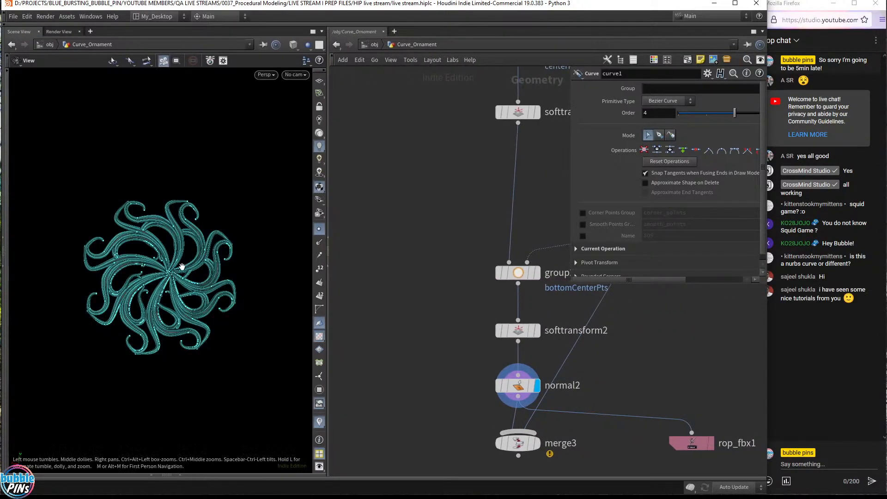
scroll(283, 228, up, 3)
drag(288, 229, 233, 271)
Return to the object level, hide Curve_Ornament, then display and select construction_platform to preview both platform towers.
click(373, 48)
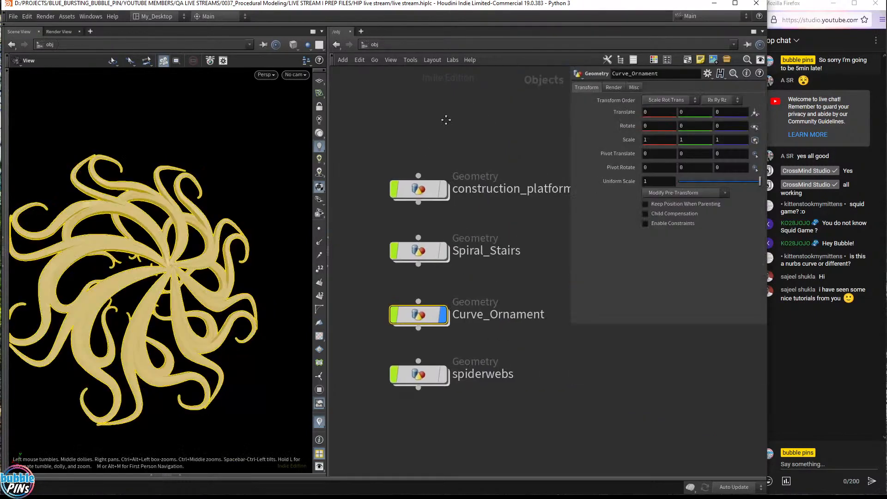
click(439, 317)
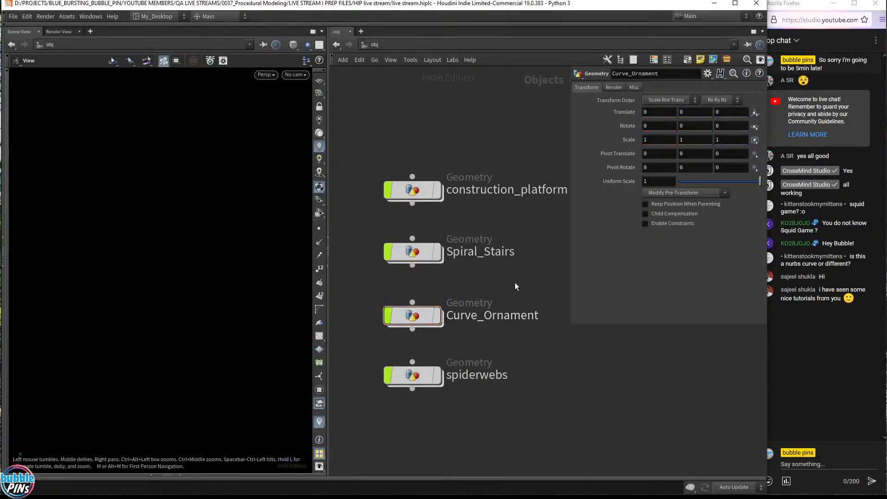
click(438, 193)
drag(303, 220, 272, 238)
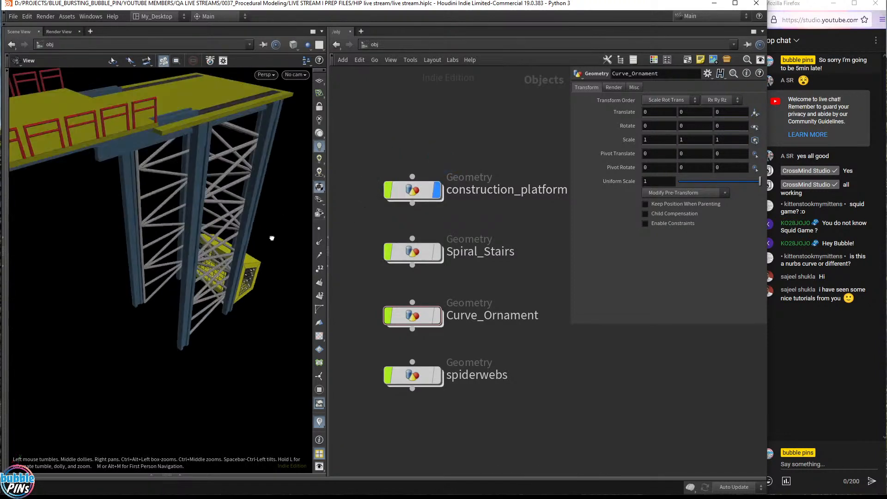
middle_drag(272, 239, 144, 188)
right_drag(209, 172, 251, 215)
middle_drag(251, 215, 203, 211)
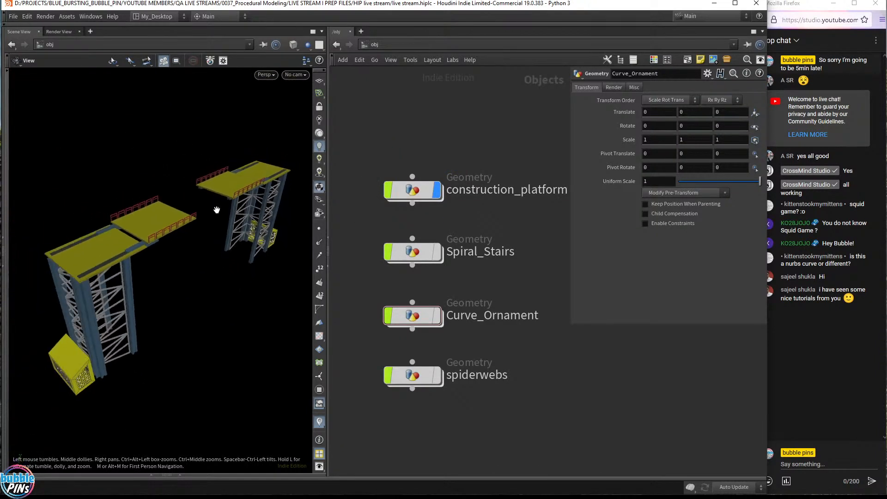
drag(385, 116, 443, 194)
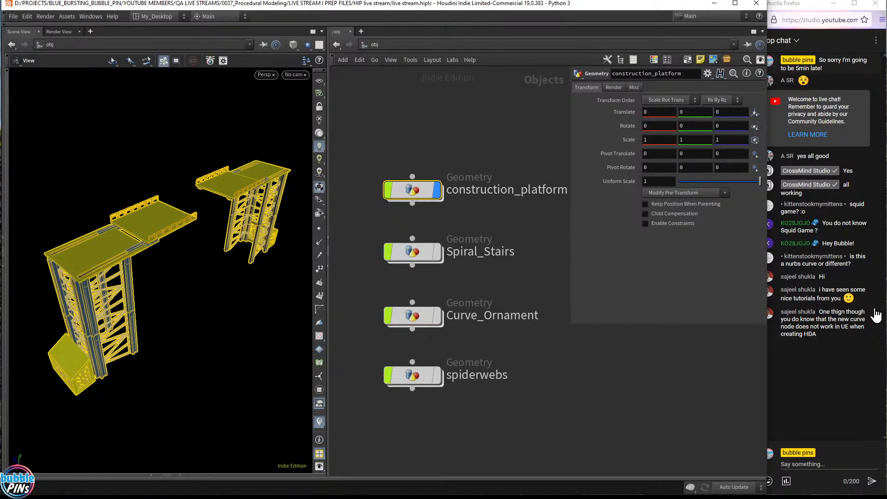
Switch to the Firefox live chat and highlight the message about the new curve node in UE HDAs.
click(794, 285)
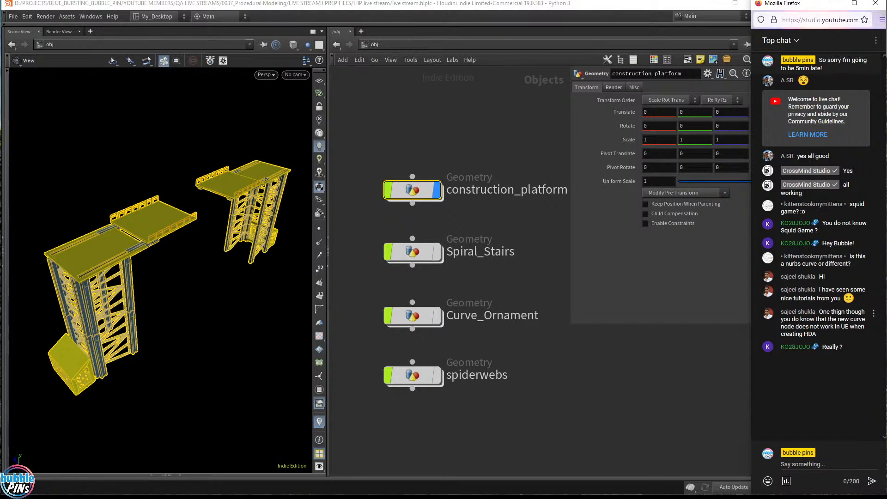
drag(825, 326, 832, 340)
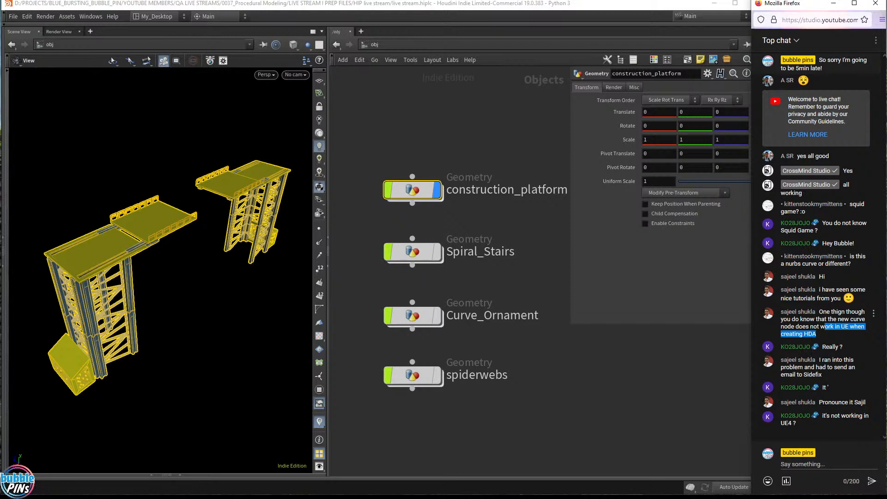
Go back to Houdini, enter the Curve_Ornament network and examine its node chain between the polywire nodes and merge3.
double_click(411, 323)
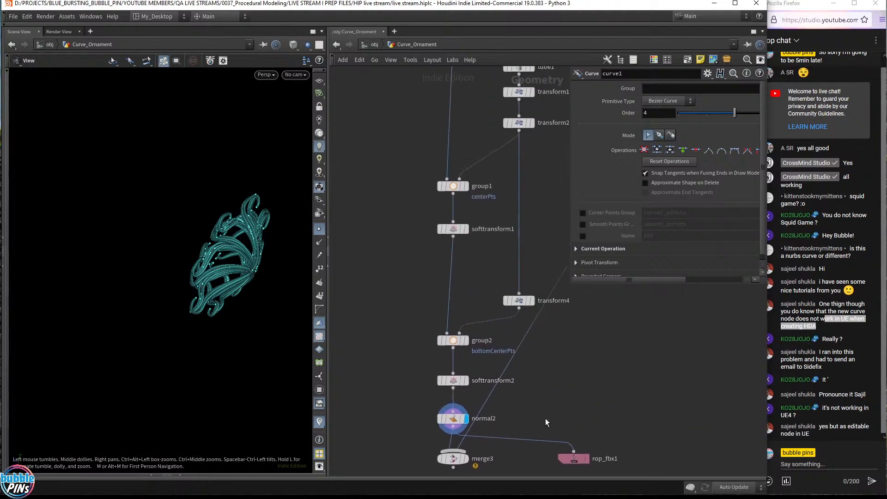
middle_drag(588, 362, 559, 426)
middle_drag(531, 250, 531, 380)
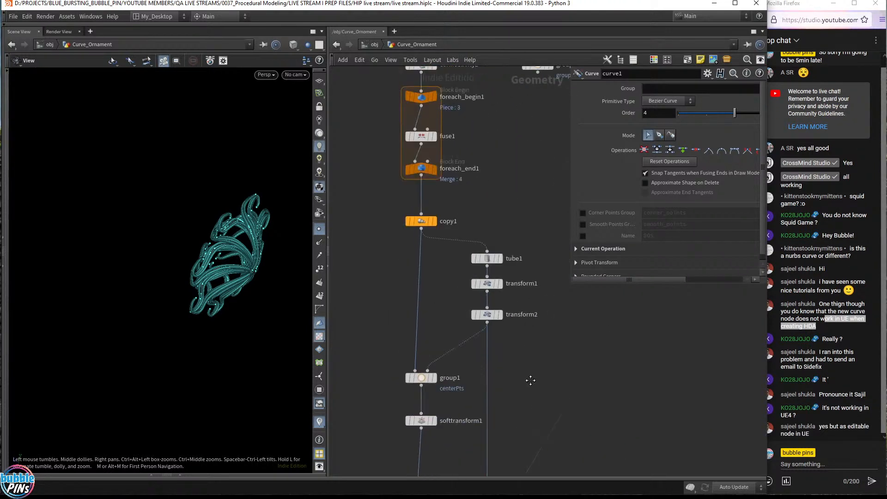
scroll(531, 381, down, 5)
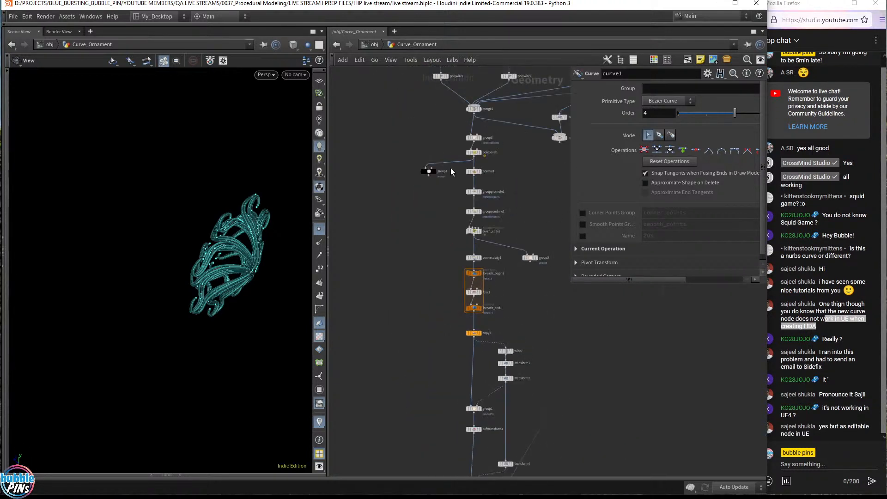
middle_drag(493, 130, 501, 208)
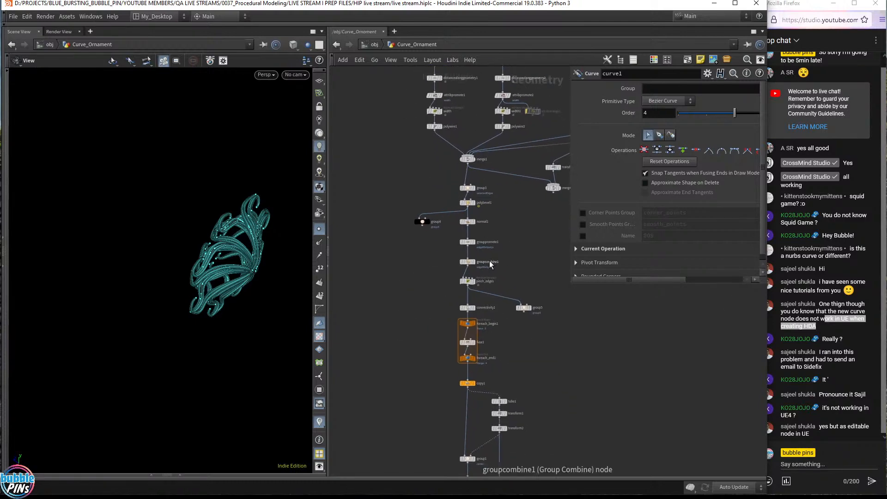
scroll(483, 261, up, 2)
scroll(482, 259, up, 1)
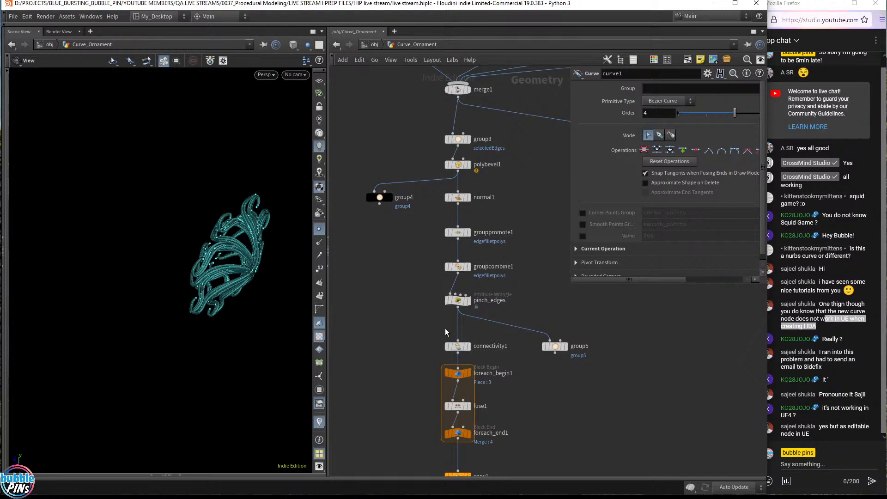
middle_drag(445, 328, 430, 159)
middle_drag(406, 257, 410, 192)
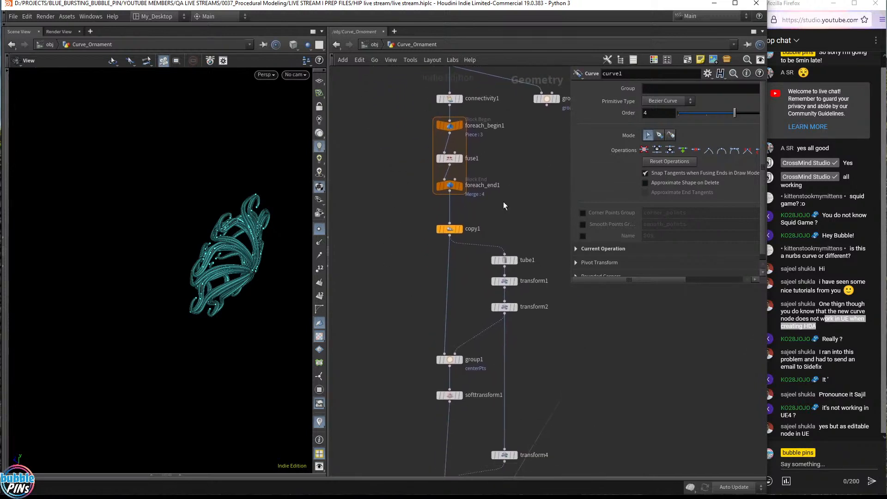
middle_drag(385, 223, 363, 437)
middle_drag(370, 277, 398, 411)
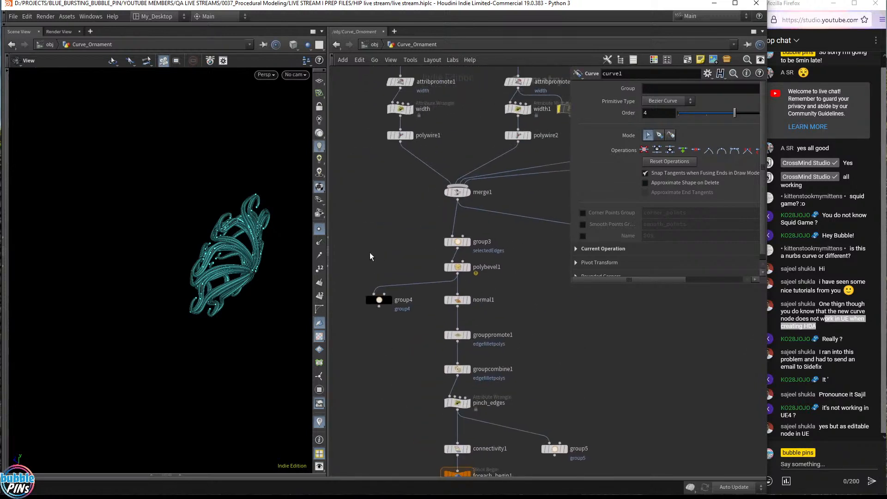
middle_drag(371, 253, 369, 297)
Select polywire1 and display the width node followed by polywire1 to compare the bare curve with the tube geometry.
click(401, 180)
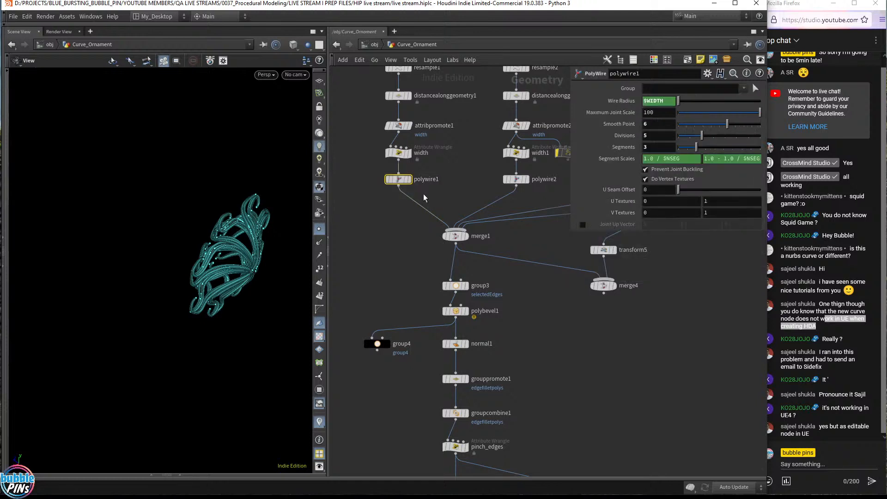
click(412, 155)
drag(244, 266, 219, 258)
right_drag(242, 222, 296, 204)
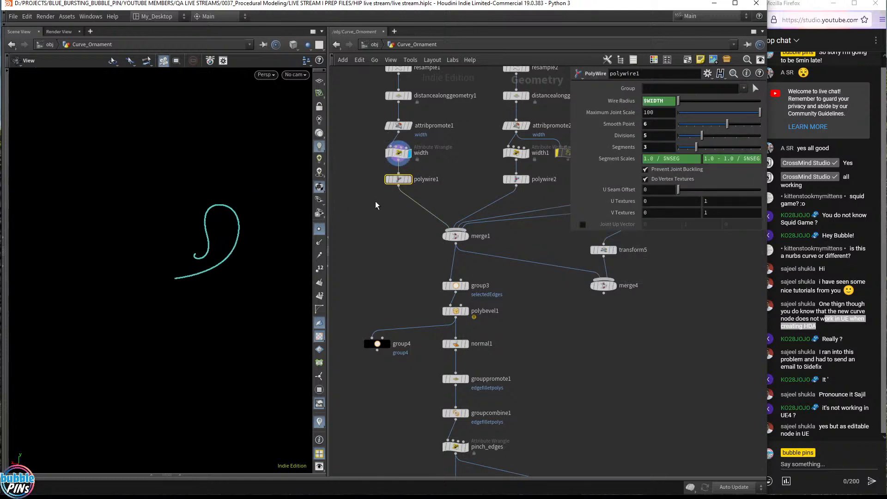
click(411, 181)
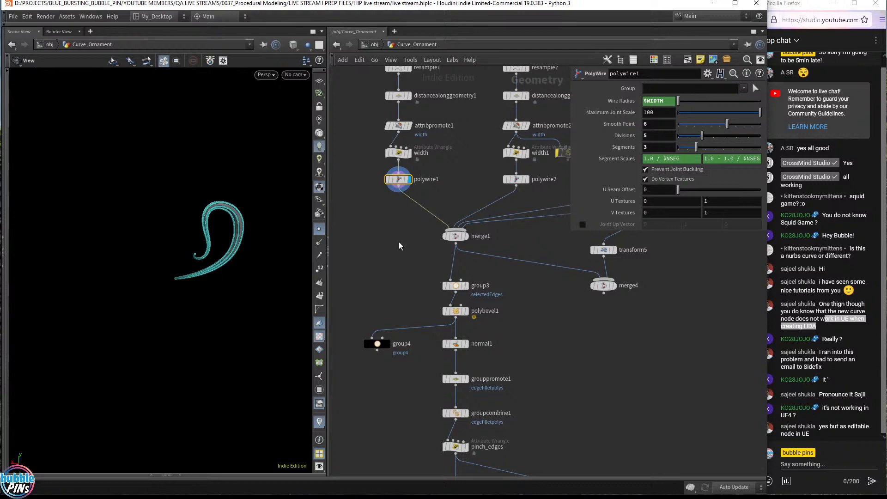
Select and display the normal2 node above merge3, and view the full ornament from several angles.
scroll(398, 242, down, 3)
middle_drag(459, 265, 523, 118)
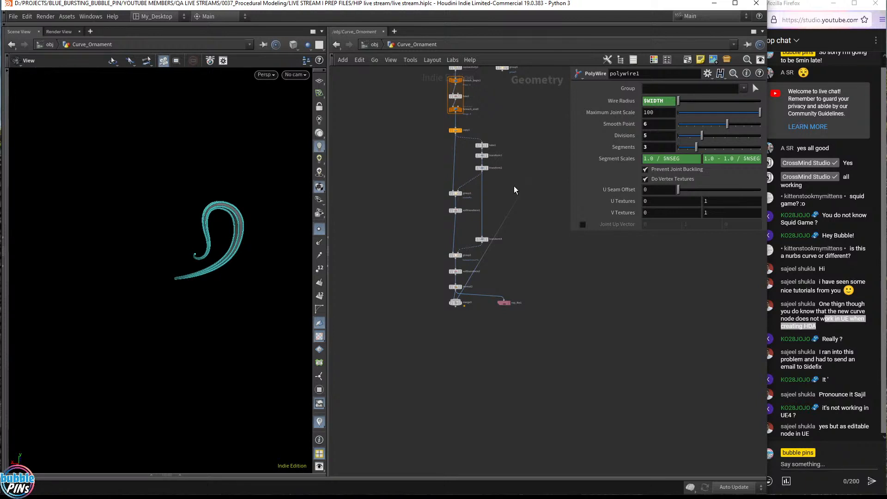
scroll(441, 298, up, 8)
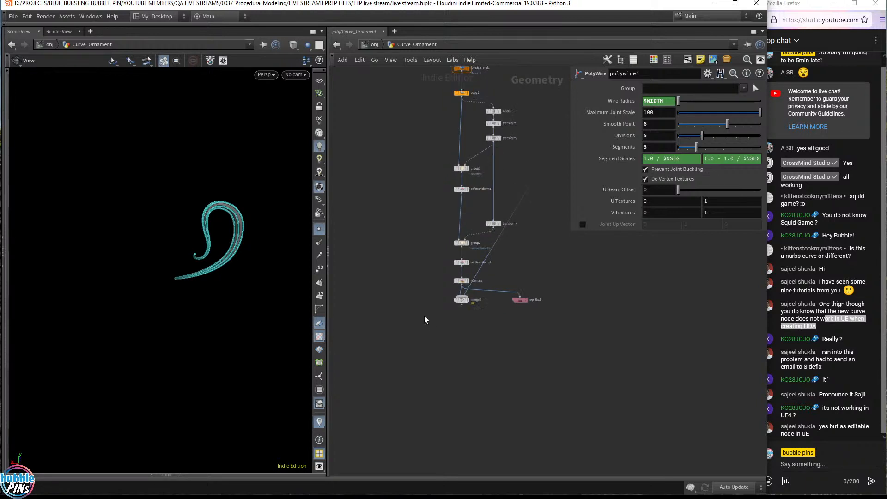
middle_drag(576, 268, 515, 384)
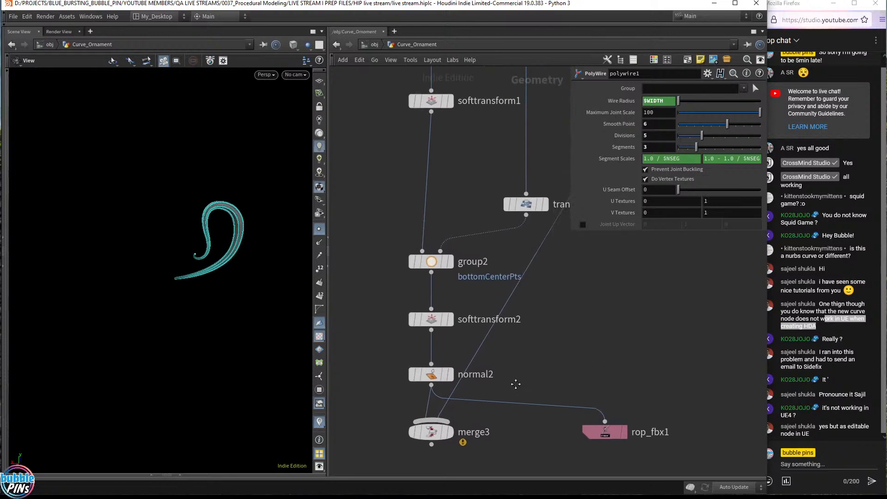
click(432, 374)
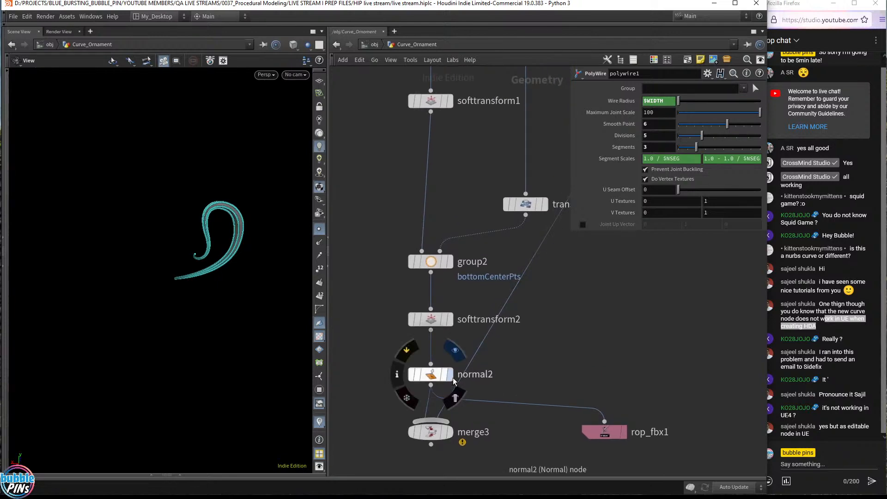
click(451, 374)
drag(199, 259, 207, 257)
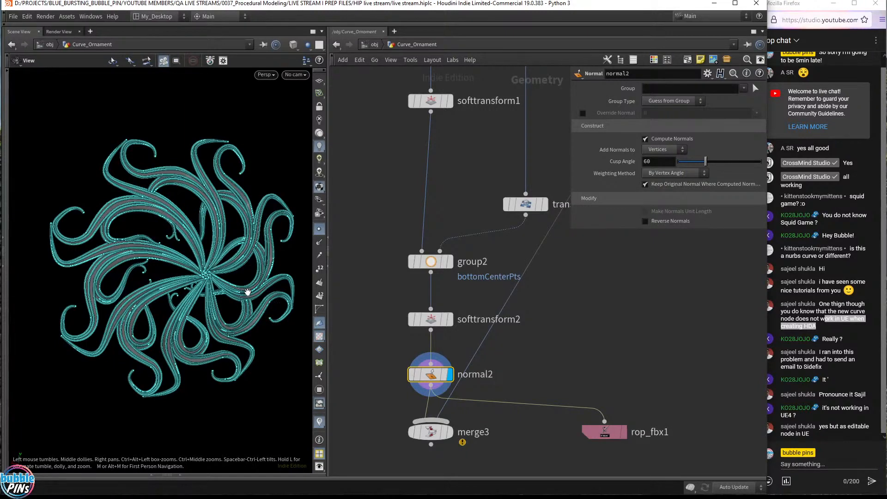
drag(248, 292, 268, 255)
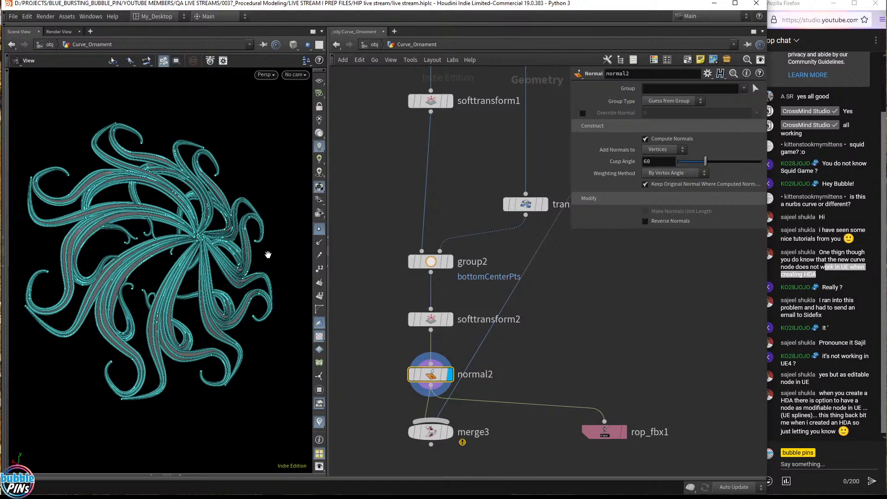
Switch to the Firefox live chat, highlight the message about emailing Sidefx, and clear the highlight.
click(820, 308)
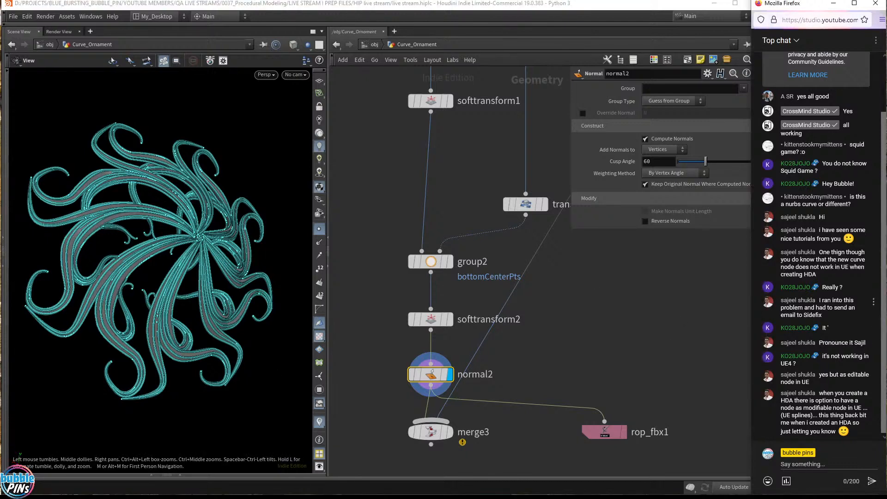
drag(819, 301, 847, 317)
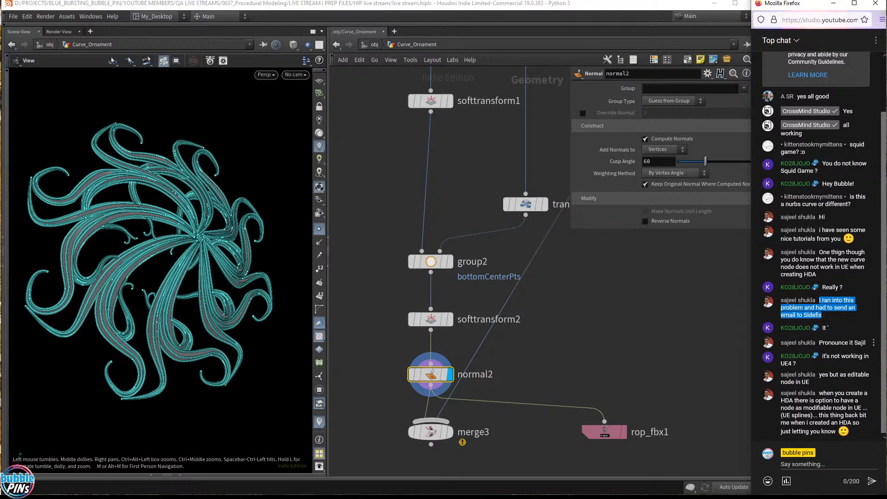
drag(820, 301, 869, 307)
click(831, 321)
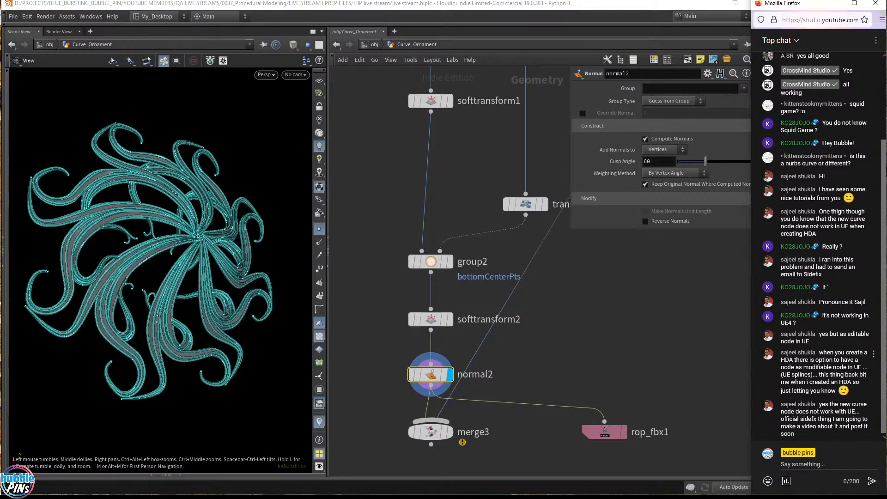
Highlight the newest chat message about the new curve node and UE while reading it, and clear the highlight.
drag(827, 352, 835, 419)
click(812, 403)
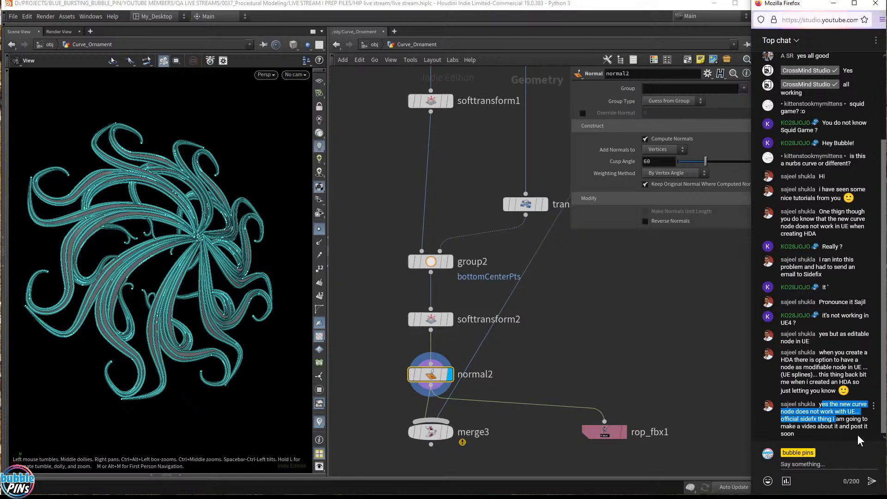
click(821, 433)
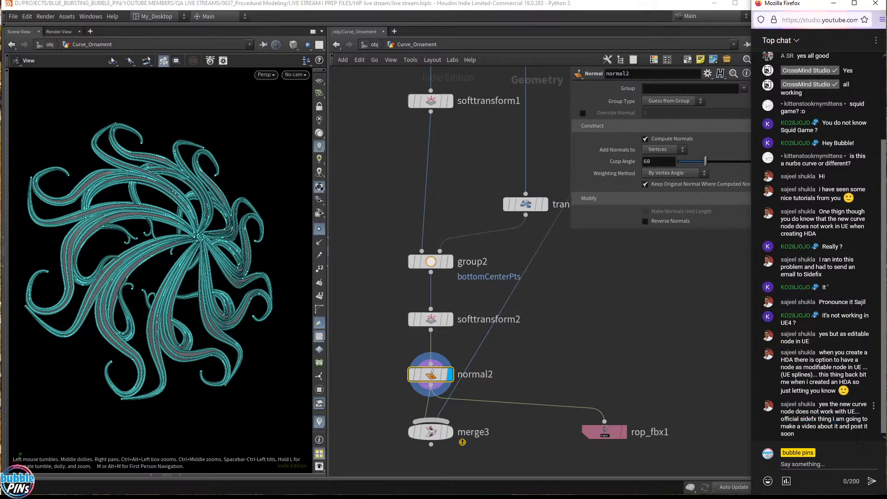
Highlight the chat messages about the new curve node not working with UE and about having the old curve node while reading them.
drag(820, 405, 855, 426)
click(855, 426)
click(664, 329)
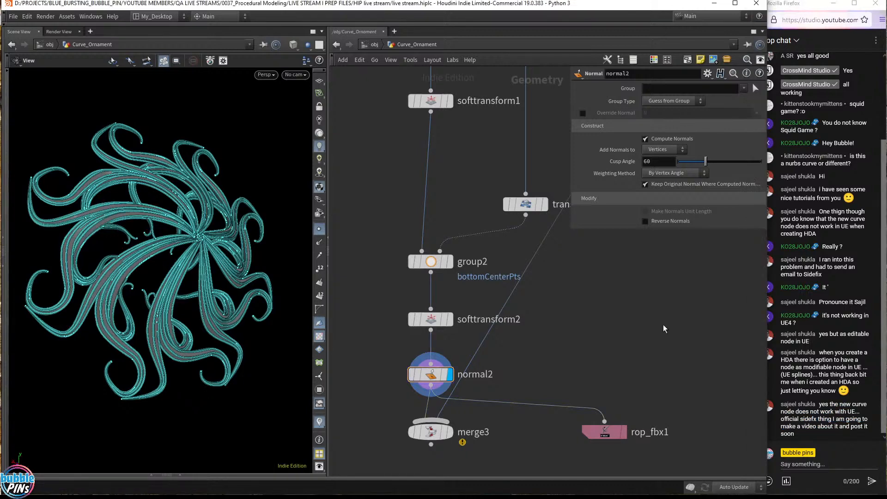
click(814, 416)
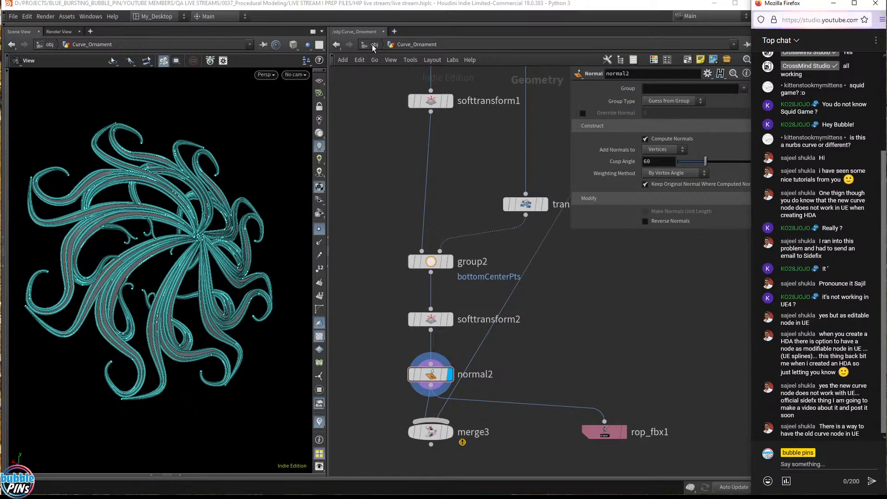
drag(824, 426, 869, 448)
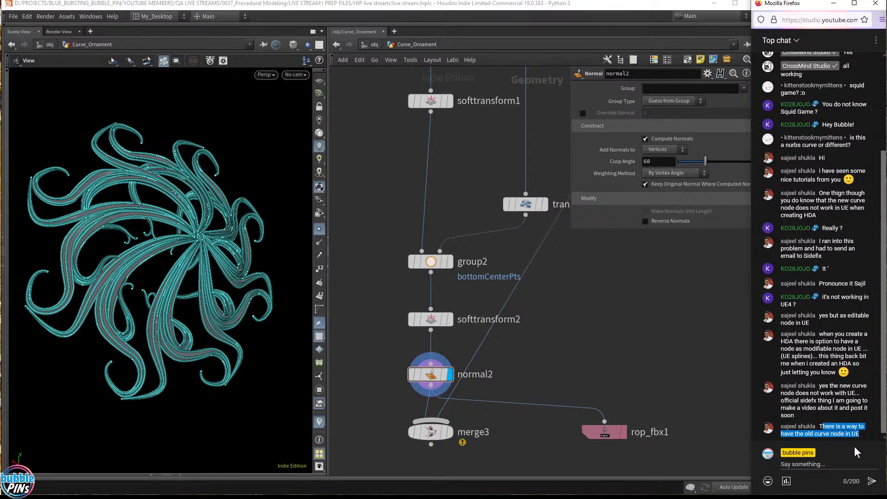
Switch to Houdini and search the node list in the Curve_Ornament network for curve, and for point.
click(579, 332)
key(Tab)
text(curve)
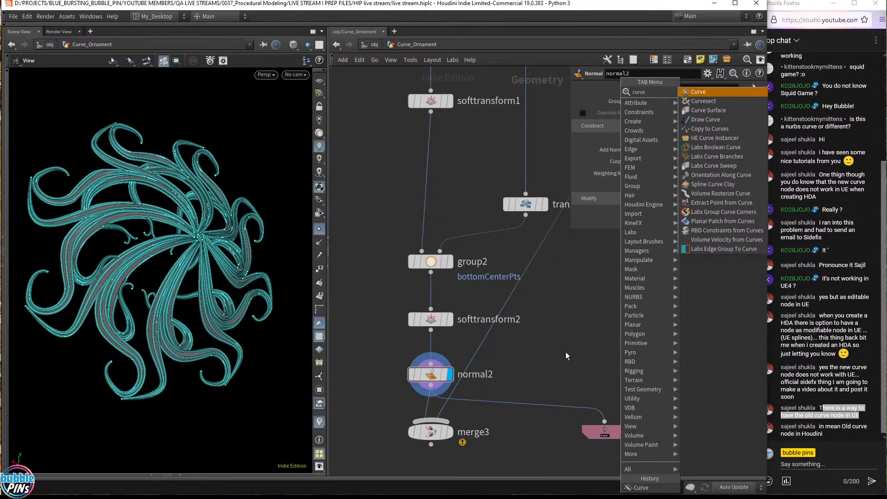
key(Escape)
key(Tab)
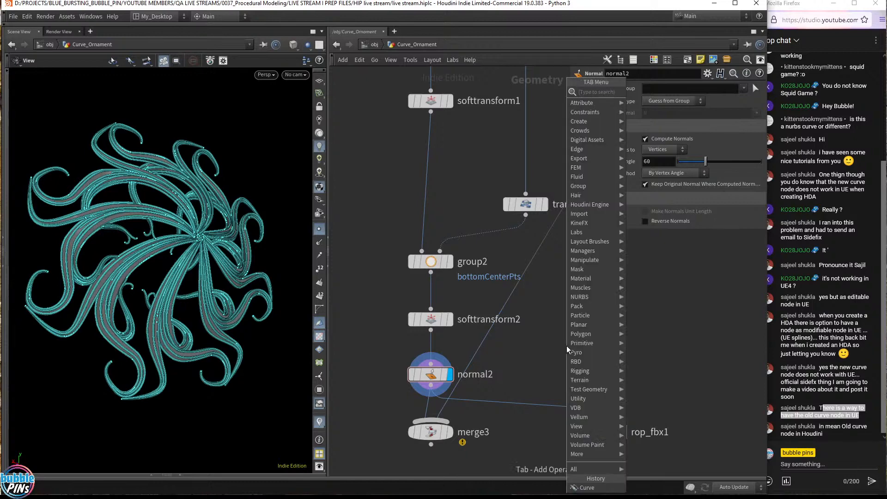
text(point)
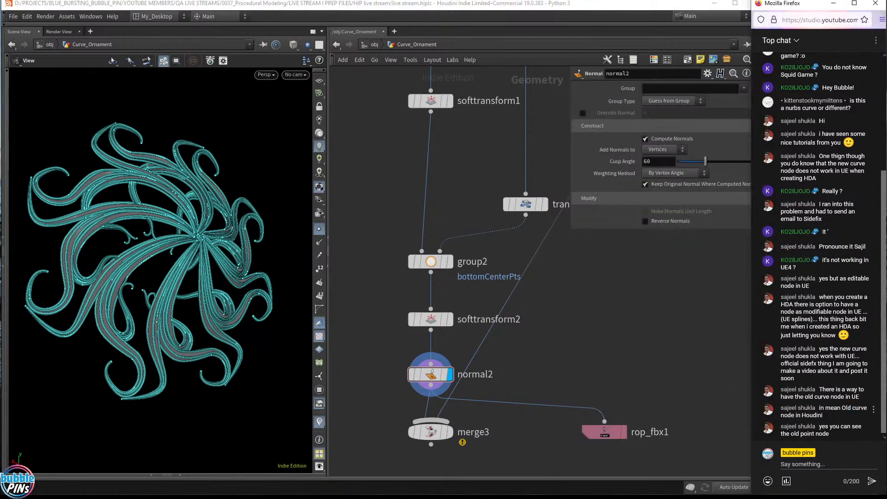
Highlight the chat messages about the old curve node in Houdini and the old point node while reading them, and clear the highlight.
drag(825, 408, 831, 419)
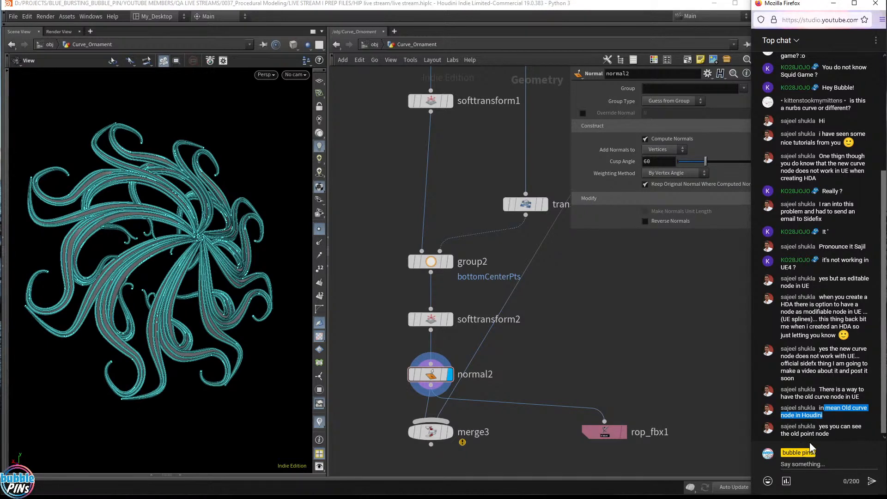
drag(823, 434, 841, 434)
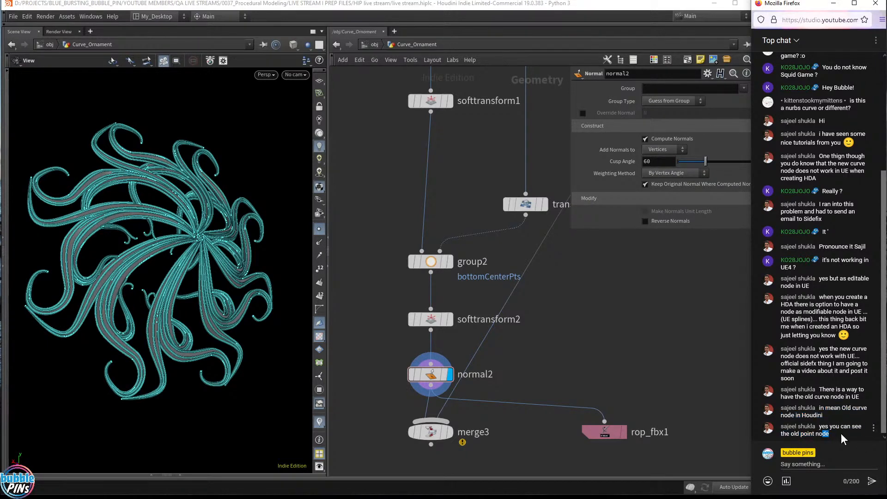
triple_click(839, 434)
click(837, 437)
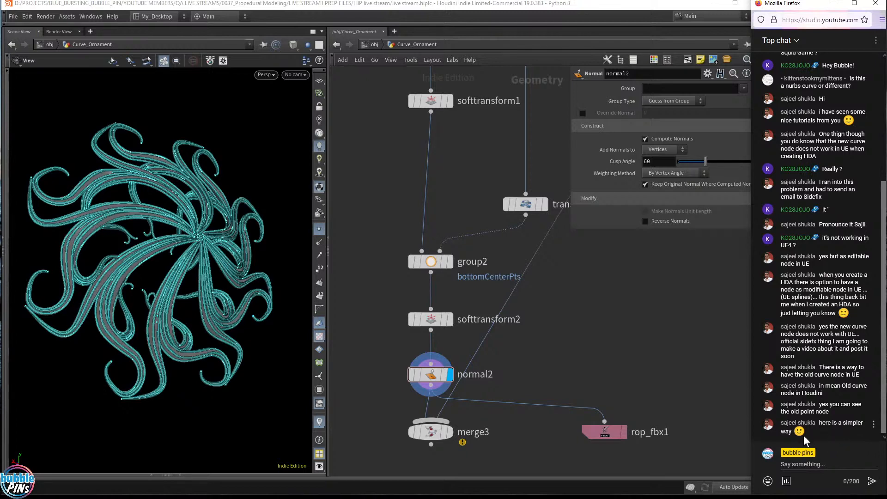
Return to the obj level in Houdini and view the whole construction platform model from above.
click(603, 190)
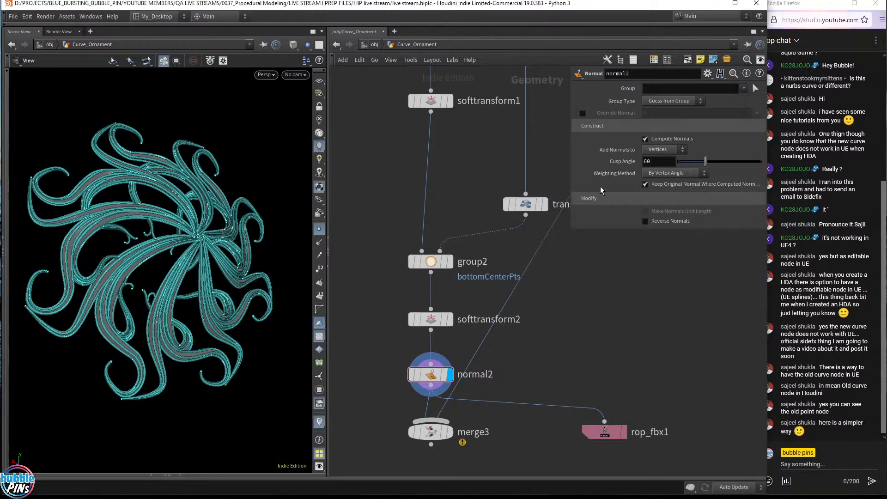
click(375, 45)
click(500, 235)
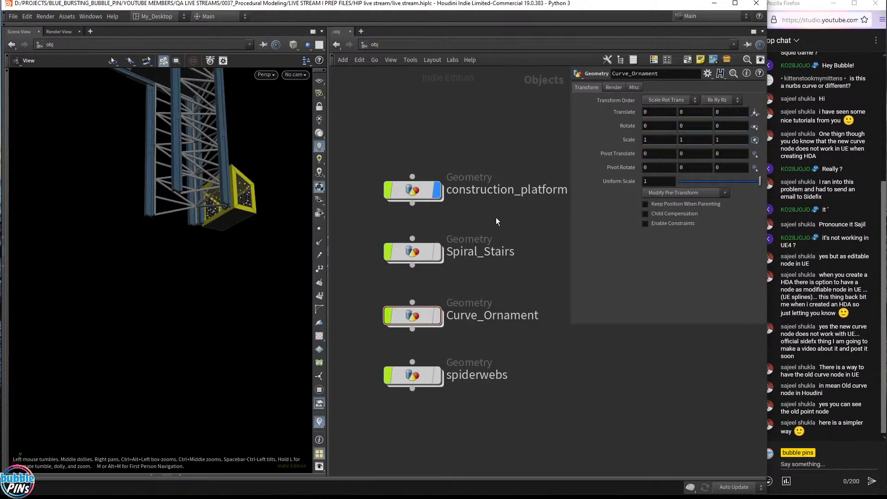
drag(169, 191, 227, 199)
middle_drag(227, 199, 105, 172)
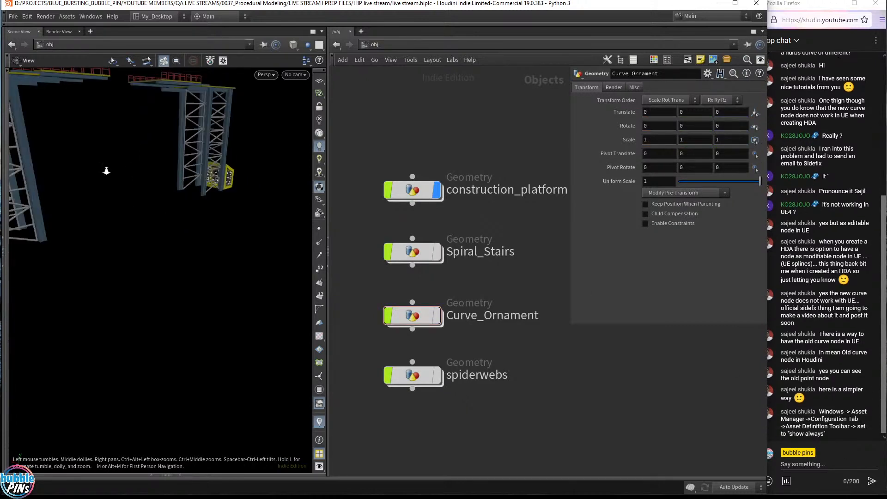
drag(105, 173, 292, 218)
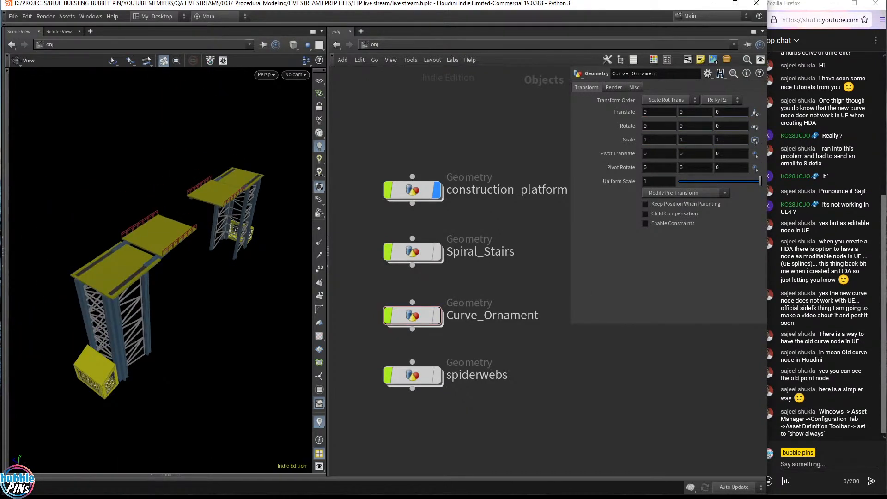
Switch to the topics.txt notes in Notepad and mark the bbox() topic under Construction Platform.
key(alt+Tab)
click(494, 153)
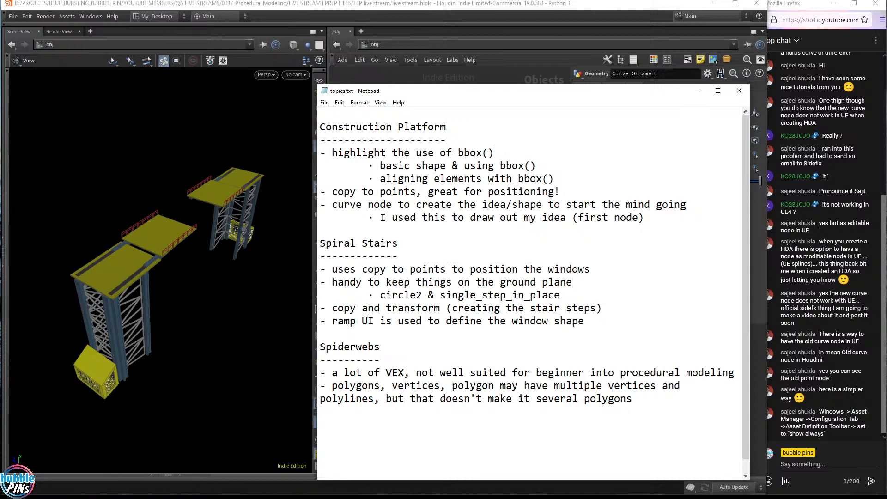
mouse_move(494, 153)
mouse_down()
mouse_move(434, 153)
mouse_move(482, 153)
mouse_up()
Open the construction_platform network, select its Construction_Platform1 node, and turn off the point display in the viewport.
drag(155, 232, 109, 225)
double_click(413, 190)
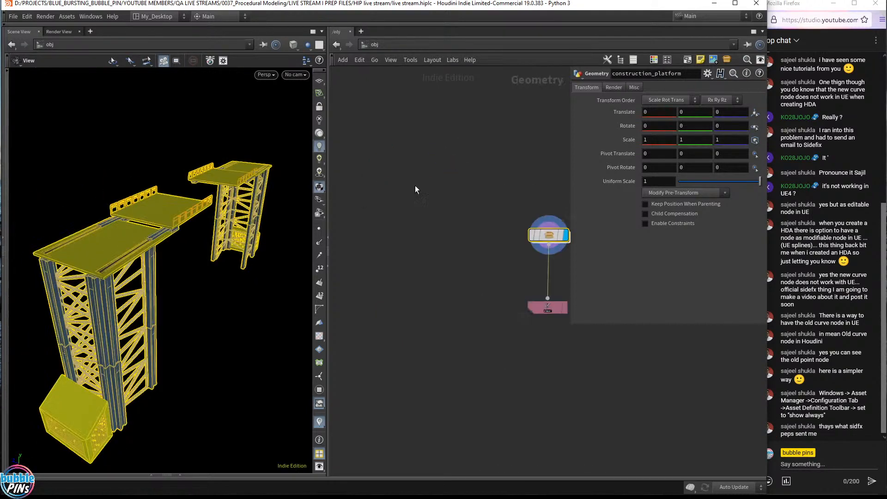
click(448, 257)
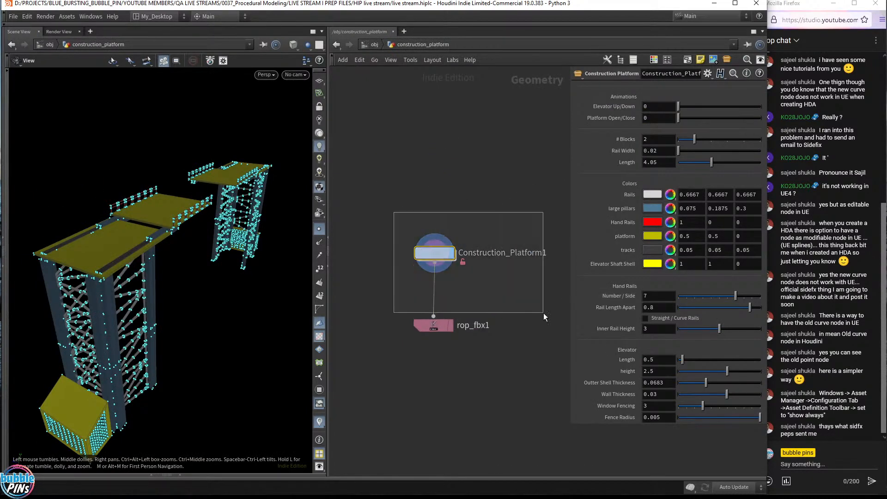
click(320, 229)
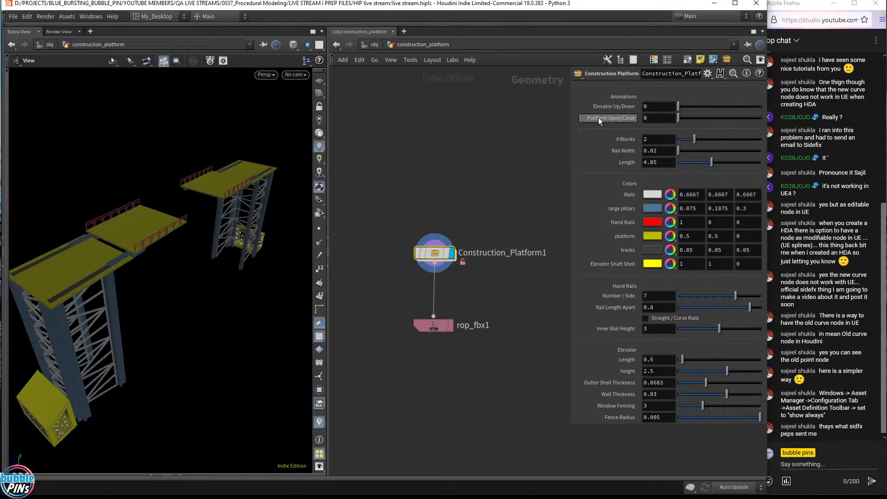
Raise the number of blocks on the Construction Platform asset to 4 and on to 5, and view the taller towers.
double_click(649, 139)
text(4)
key(Return)
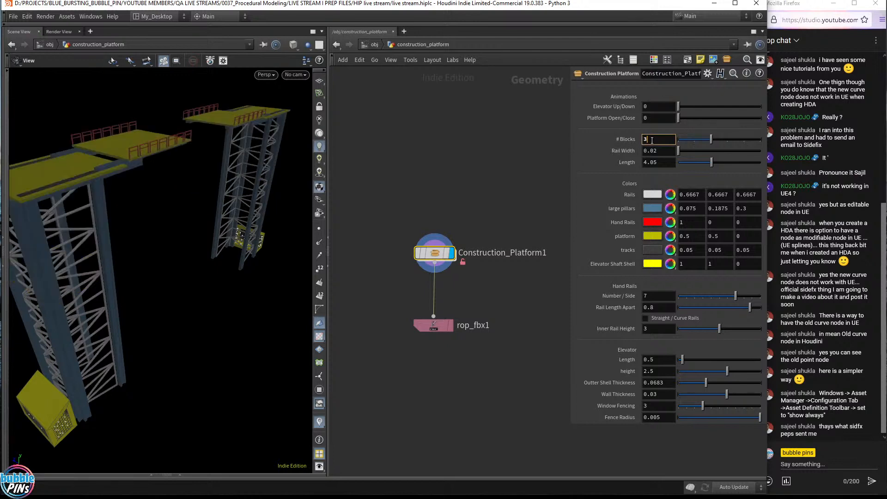
drag(201, 193, 174, 169)
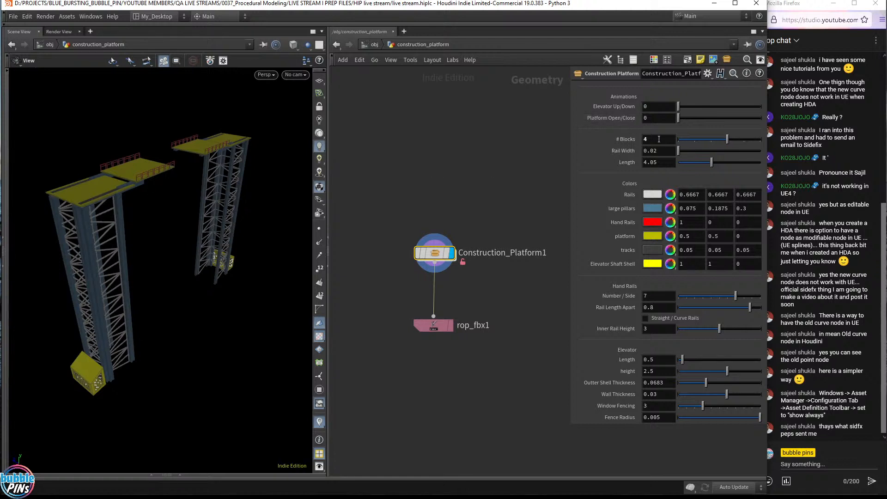
scroll(659, 139, up, 1)
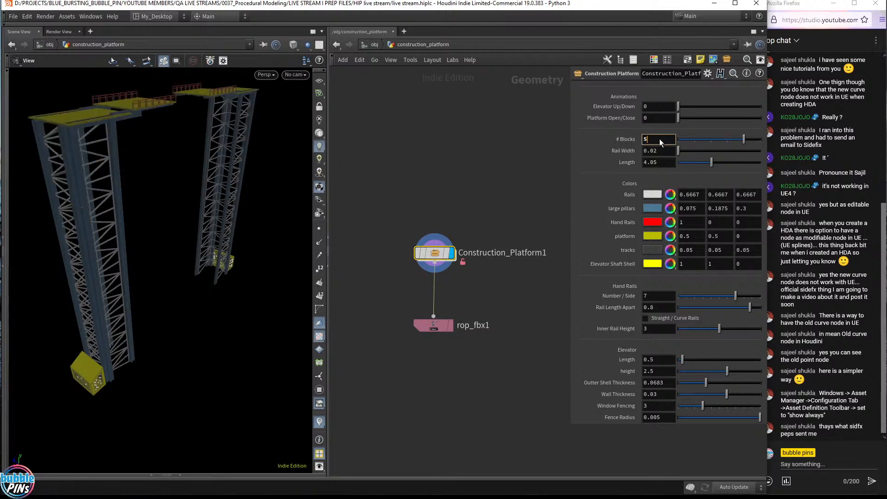
right_drag(190, 215, 200, 263)
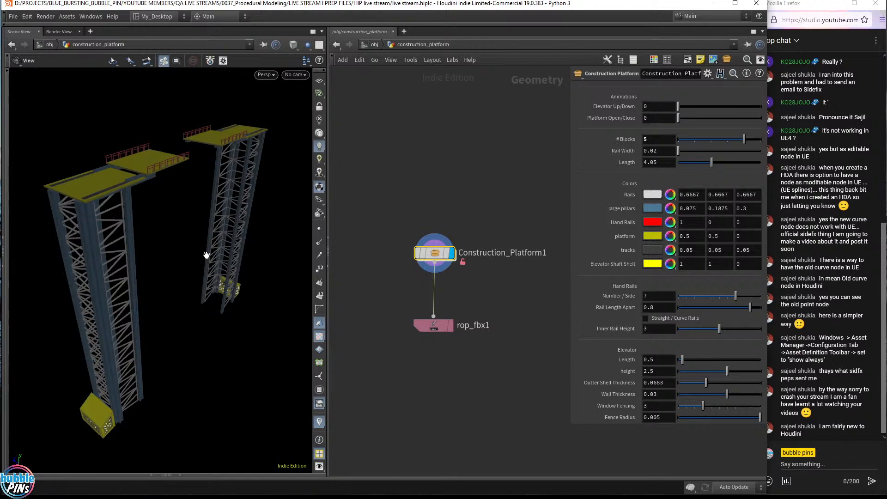
Switch to the live chat and highlight the Asset Manager instructions and the messages after them while reading.
click(842, 346)
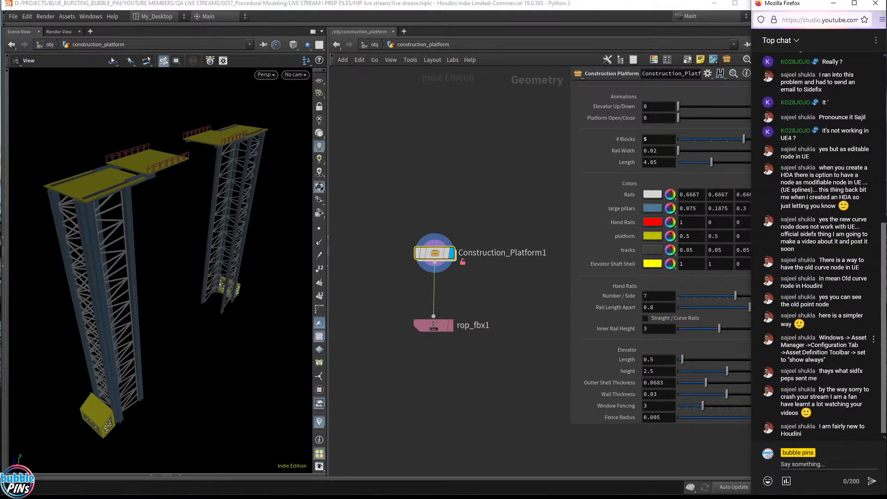
drag(822, 338, 874, 360)
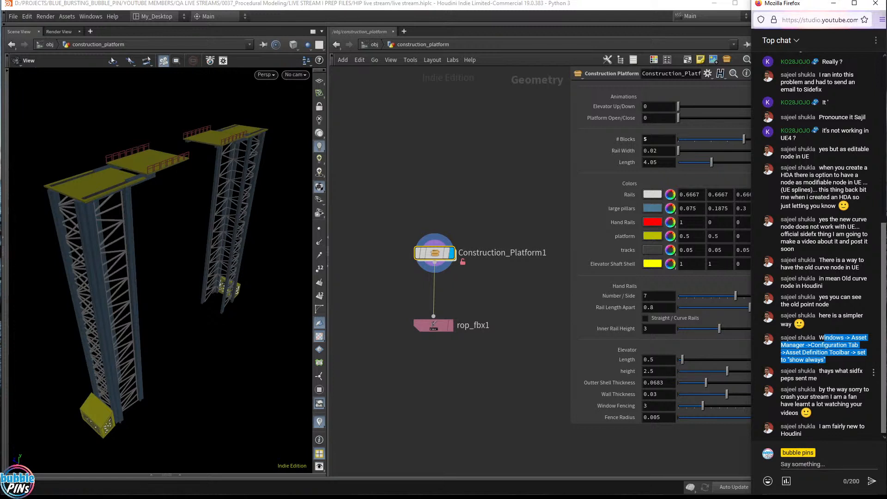
drag(819, 371, 799, 413)
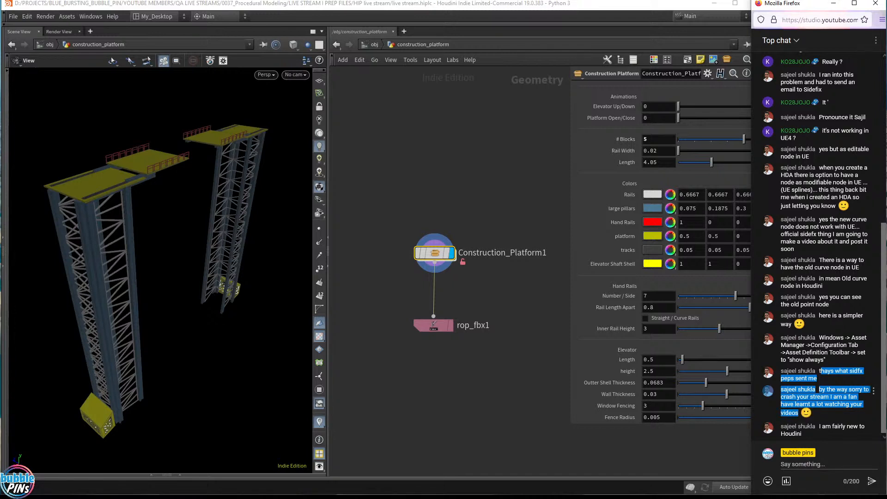
click(853, 394)
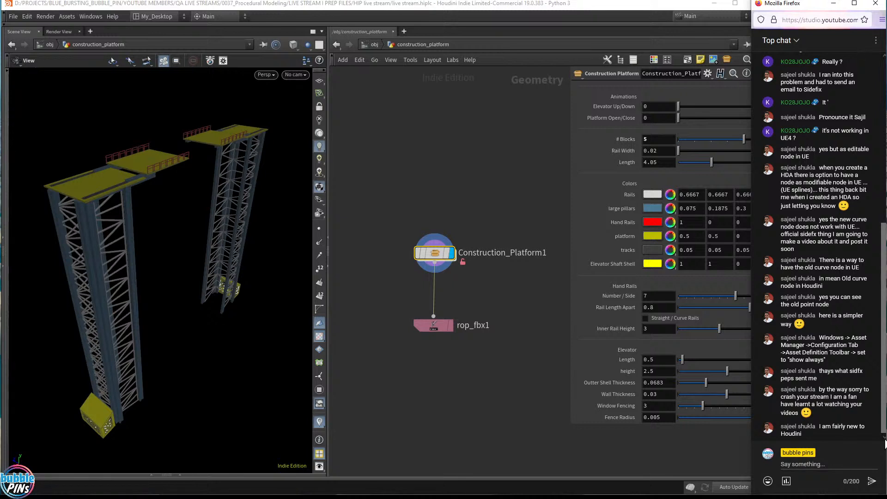
drag(820, 426, 848, 441)
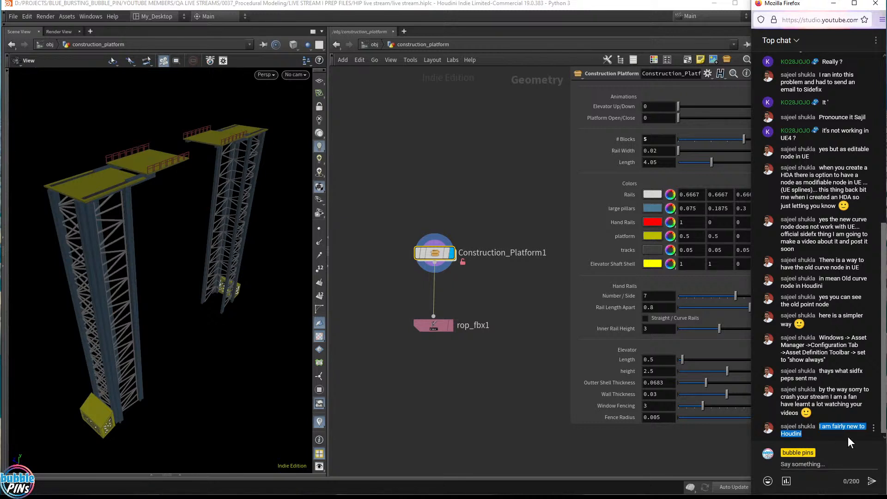
click(849, 442)
drag(818, 429, 842, 443)
Follow the chat instructions and set the Asset Definition Toolbar to Show Always in the Asset Manager configuration, and close it.
drag(820, 338, 830, 357)
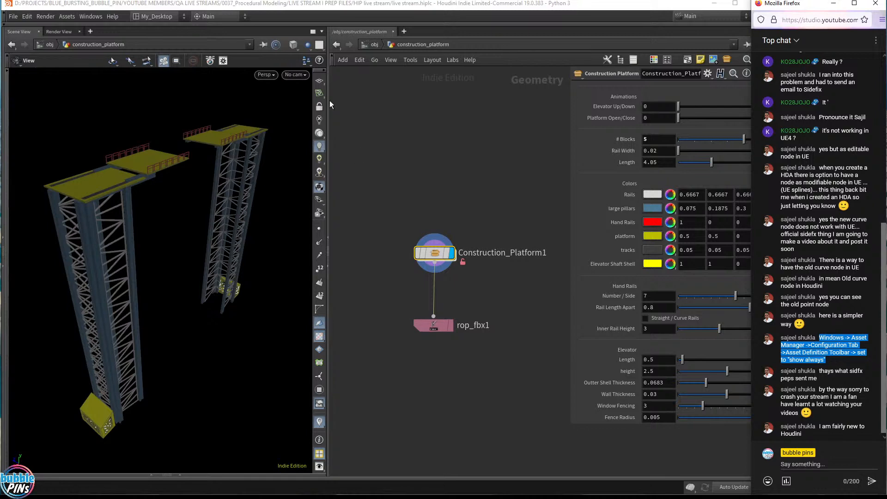
click(91, 16)
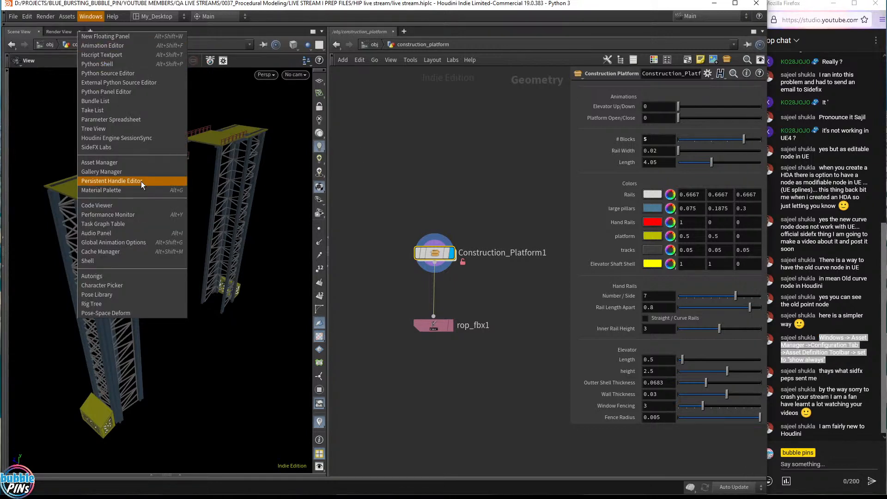
click(101, 162)
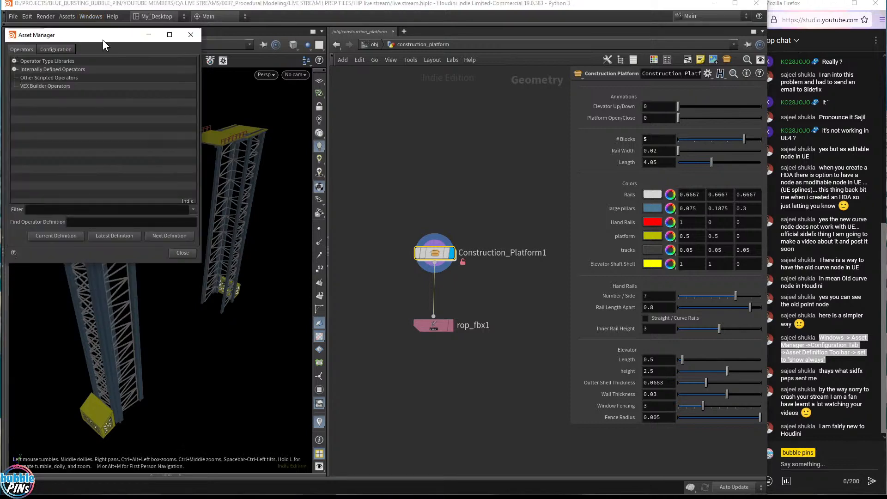
drag(102, 40, 408, 122)
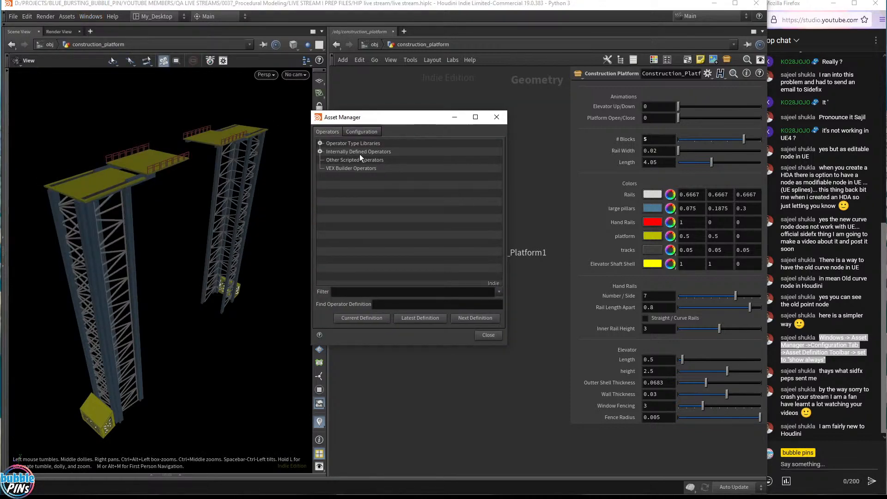
click(356, 133)
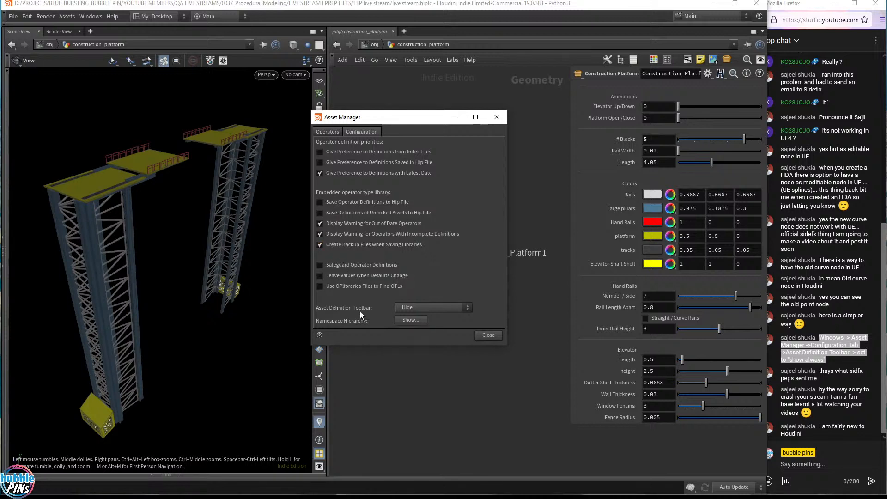
click(420, 308)
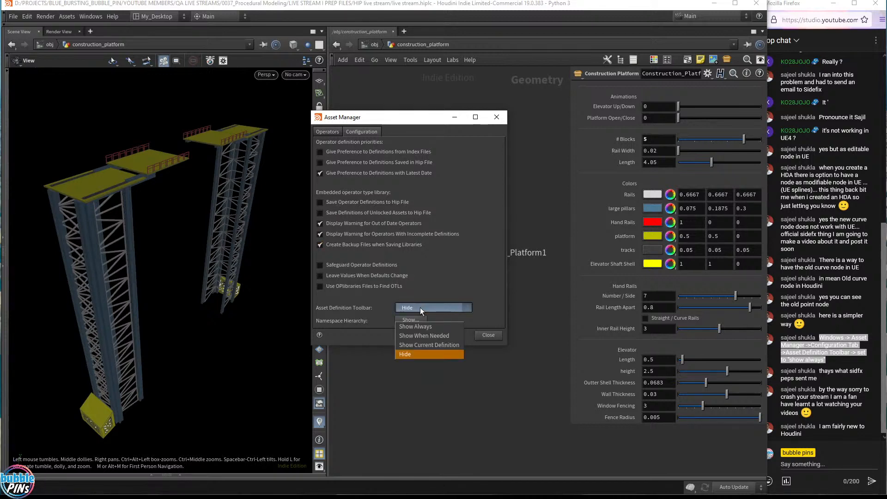
click(422, 327)
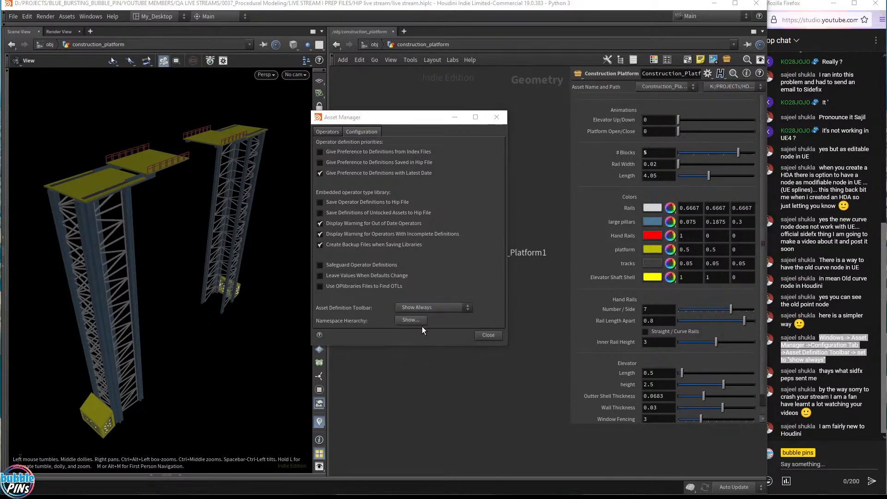
click(489, 335)
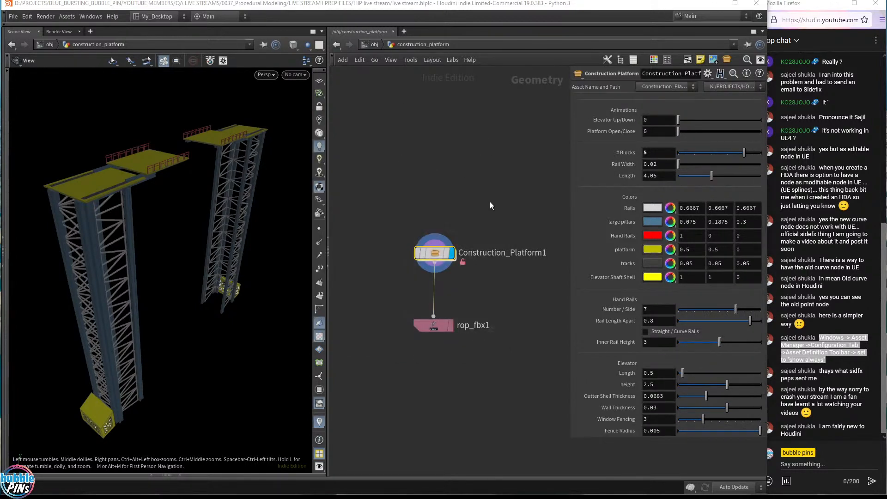
Search the geometry node list for curve and point nodes, and close it without adding anything.
key(Tab)
text(curve)
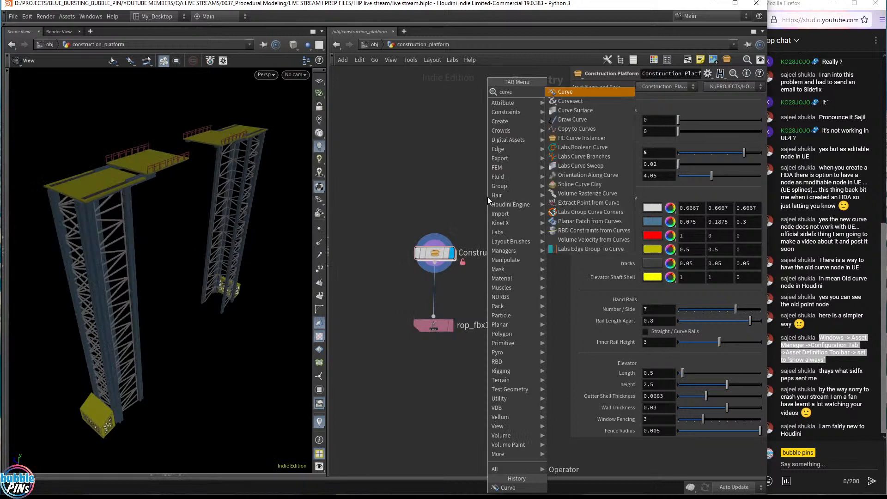
key(BackSpace)
key(BackSpace)
key(BackSpace)
key(BackSpace)
key(BackSpace)
text(no)
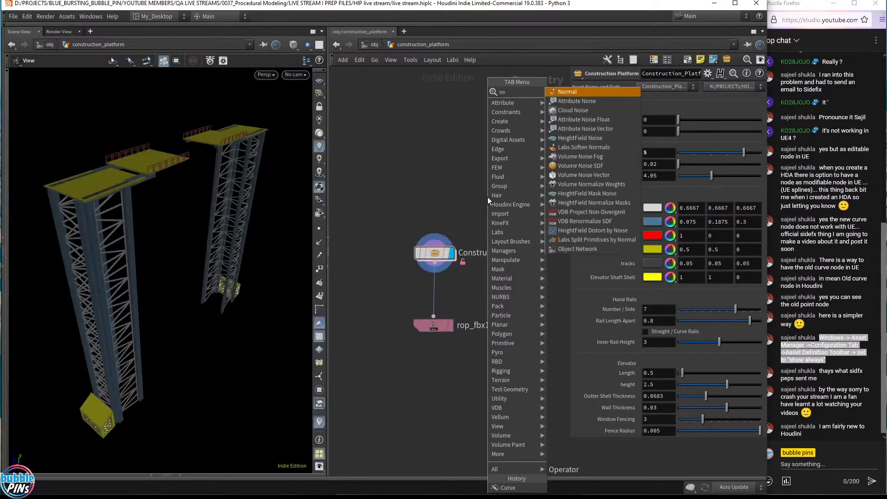
text(d)
key(BackSpace)
key(BackSpace)
key(BackSpace)
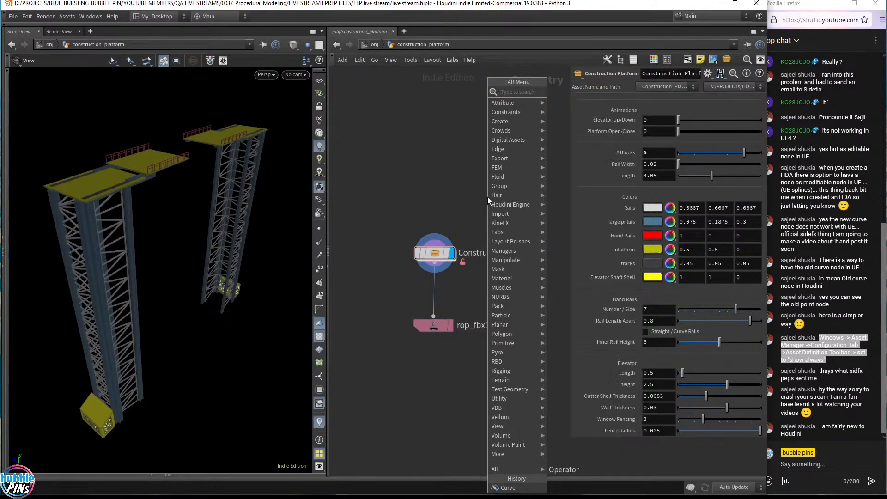
text(point)
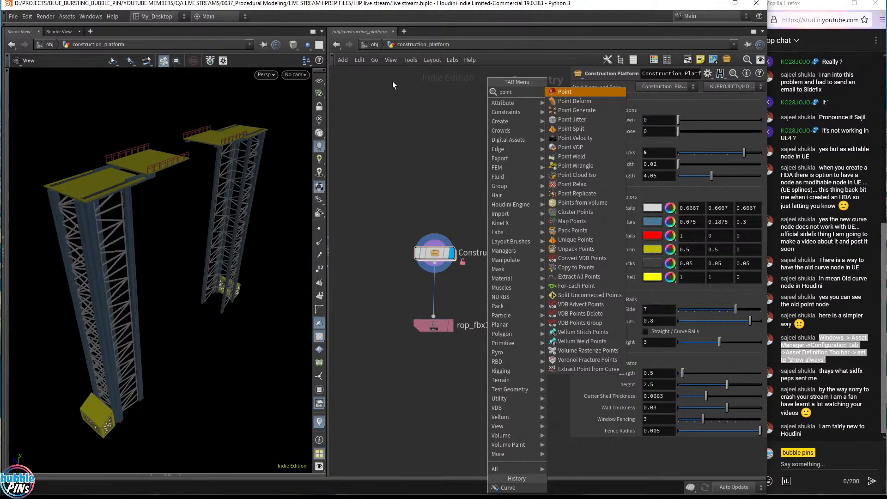
click(393, 143)
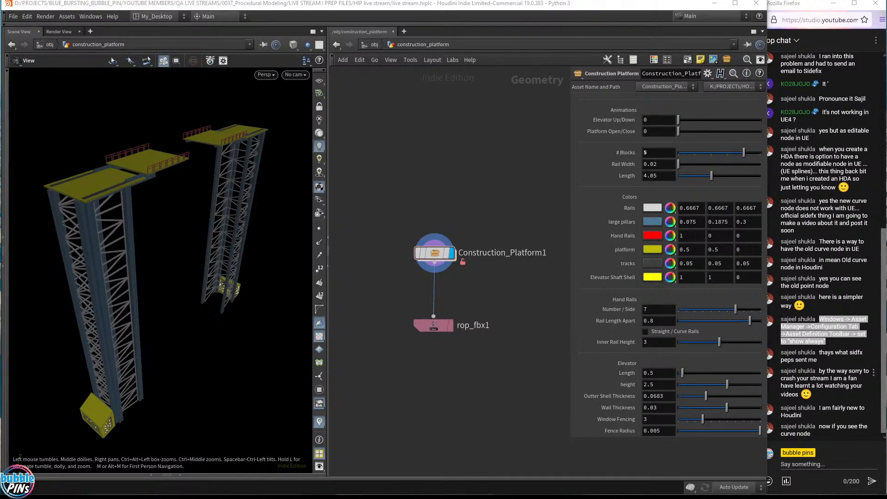
Highlight the latest chat messages about the curve node, and bring the untitled.hip Houdini window in front of the main session.
drag(828, 371, 849, 435)
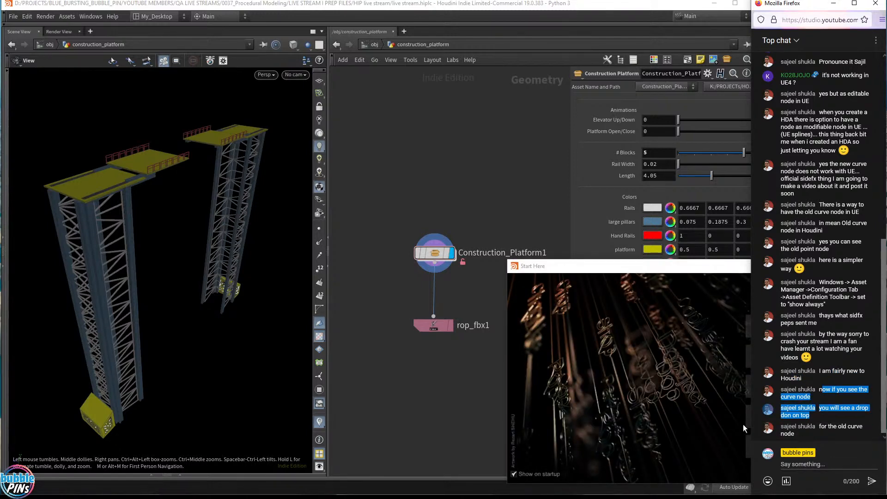
click(813, 425)
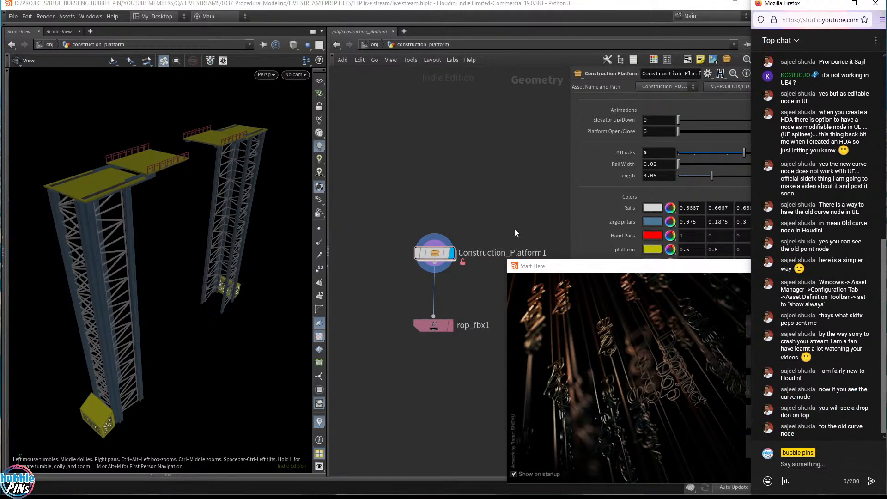
key(alt+Tab)
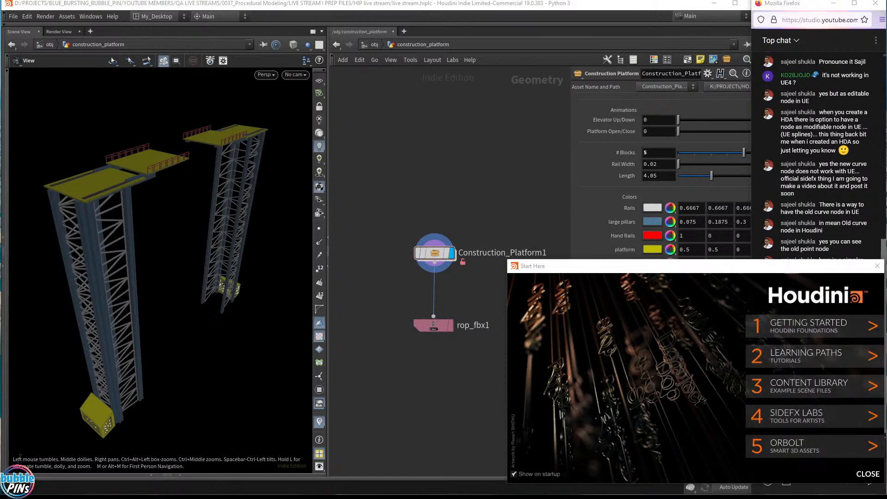
drag(624, 496, 575, 164)
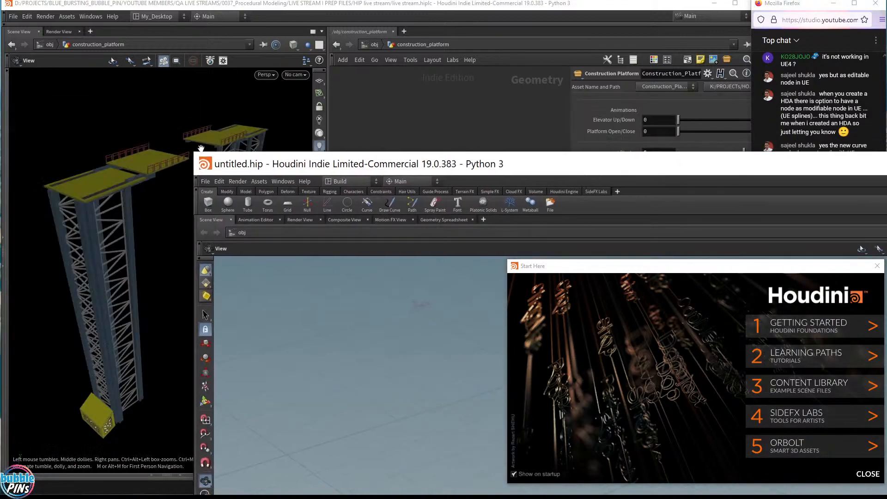
click(199, 149)
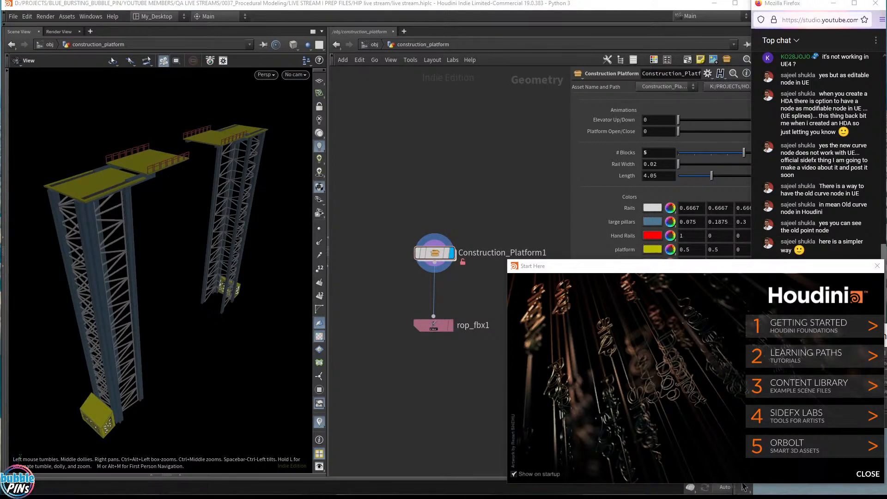
drag(886, 336, 423, 62)
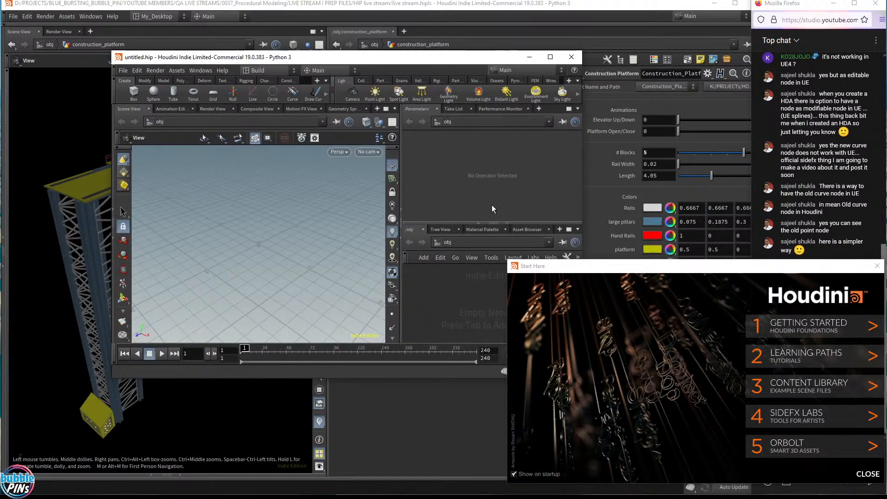
Set the untitled.hip session to the My_Desktop layout and close the Start Here window.
click(269, 70)
click(278, 168)
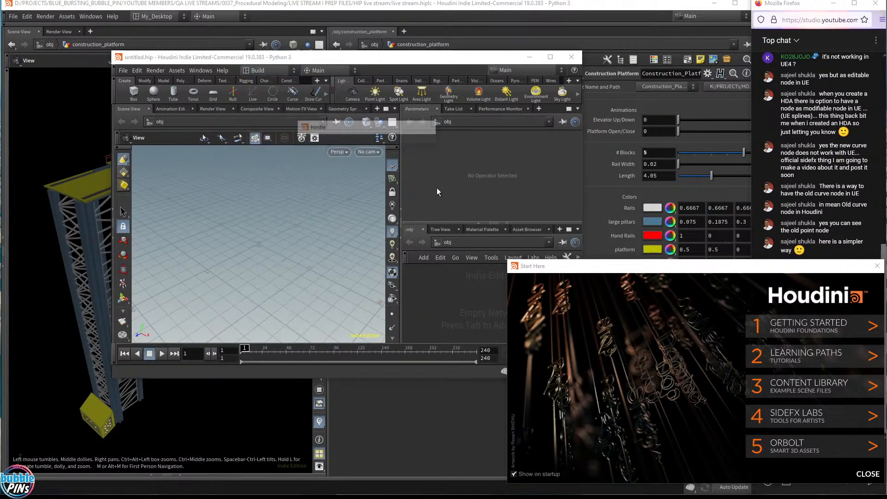
click(878, 266)
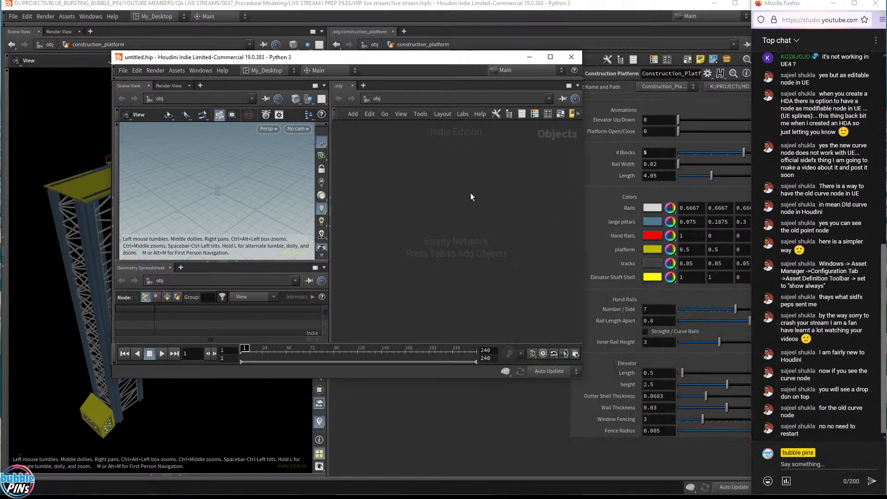
Add a Geometry object to the empty scene and enter its network.
key(Tab)
text(geo)
key(Return)
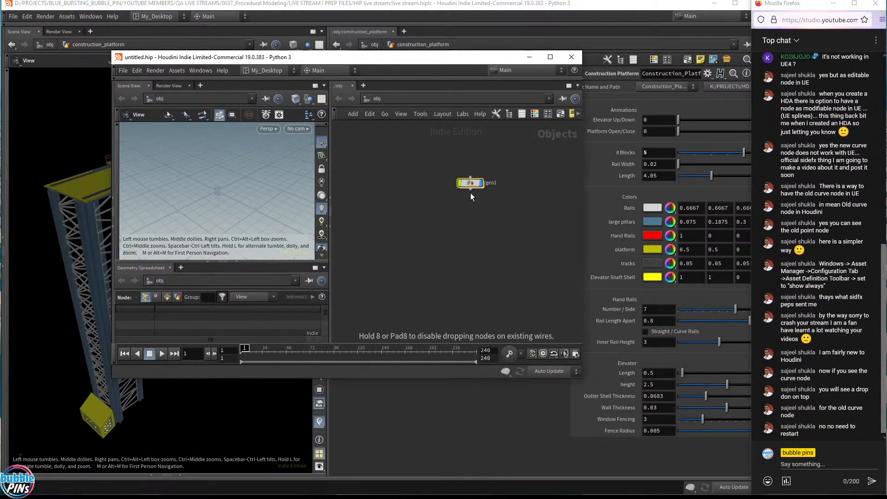
key(Return)
Look up the point nodes, and add a Curve node to the geometry network.
key(Tab)
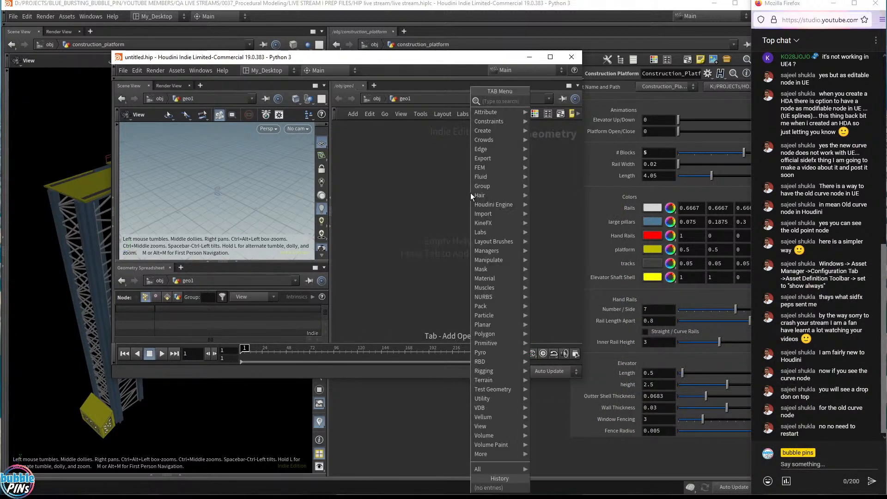
text(point)
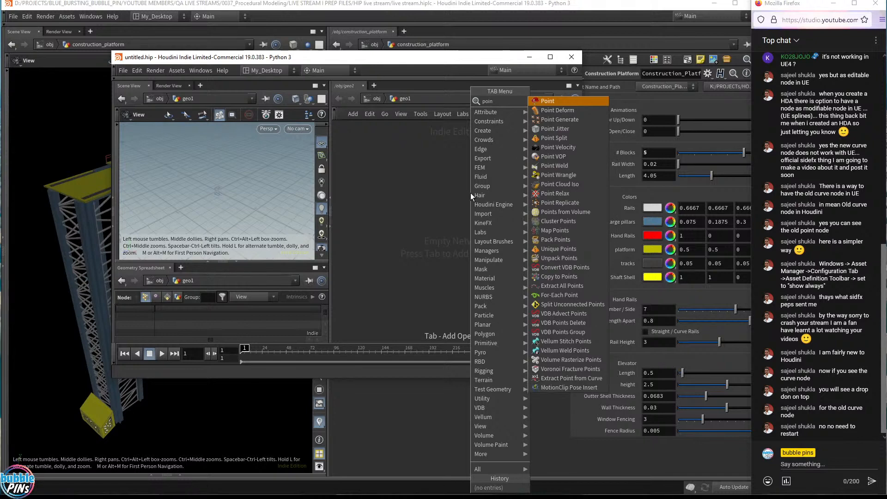
key(BackSpace)
key(BackSpace)
key(BackSpace)
key(BackSpace)
key(BackSpace)
text(curve)
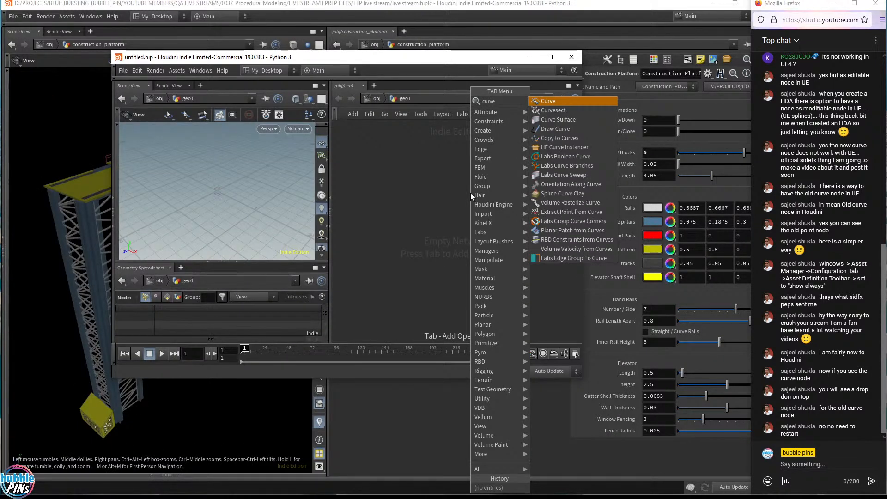
key(Return)
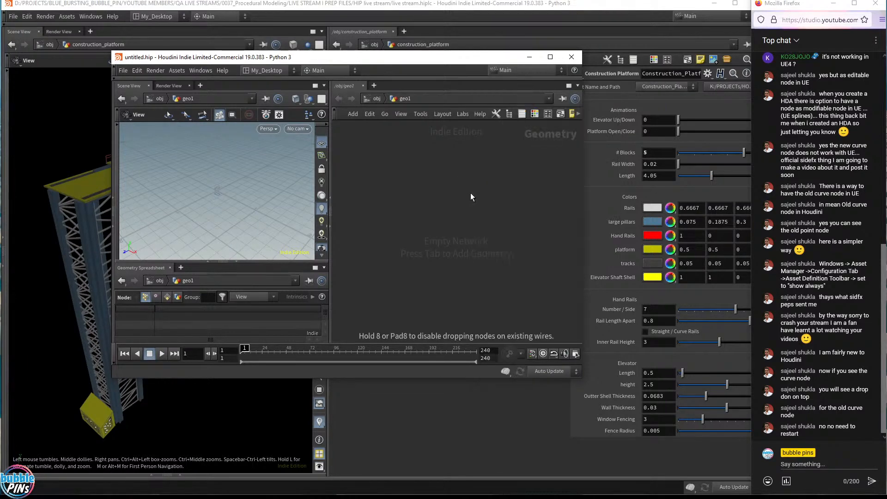
click(471, 194)
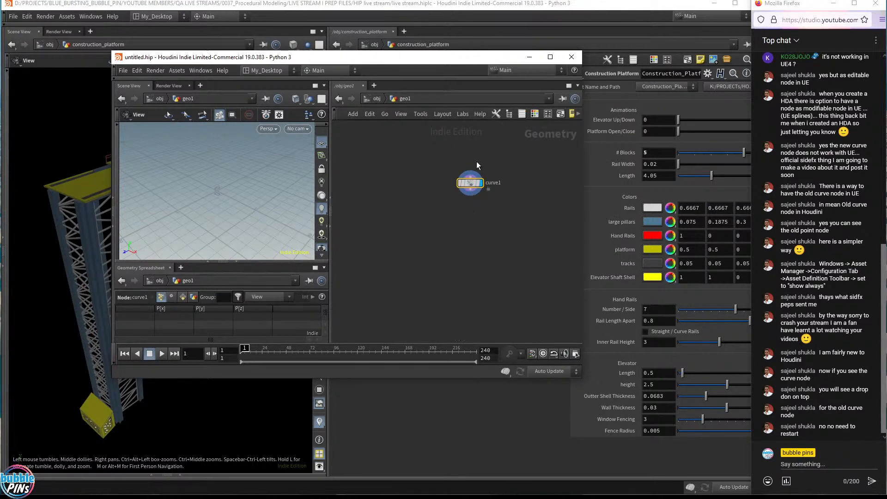
Show the Curve node's parameters and switch its asset definition to the old curve version and back to curve::2.0.
key(p)
click(406, 141)
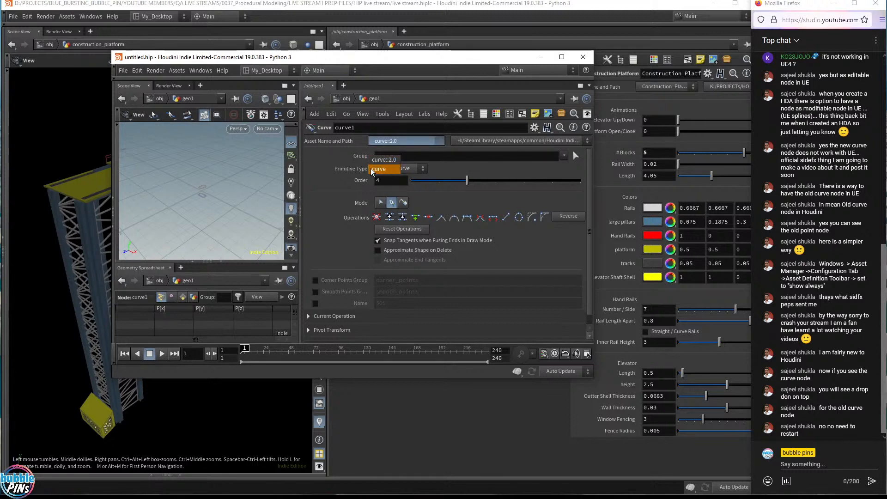
click(383, 169)
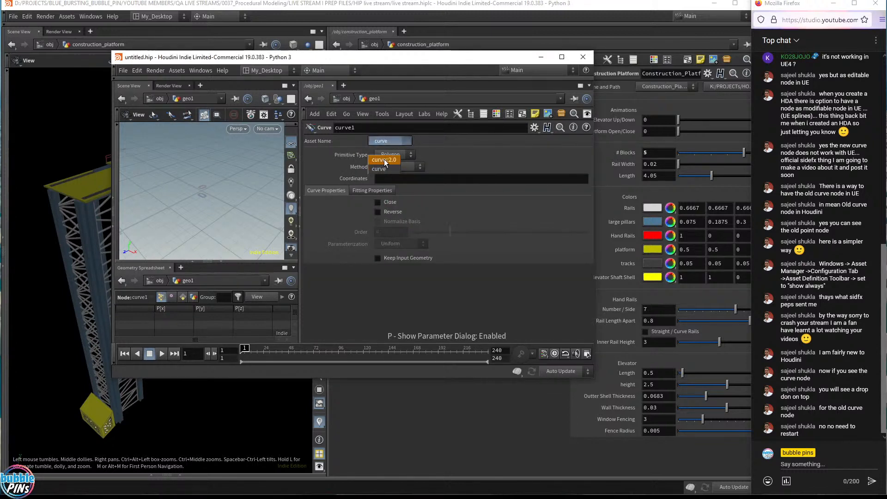
click(385, 160)
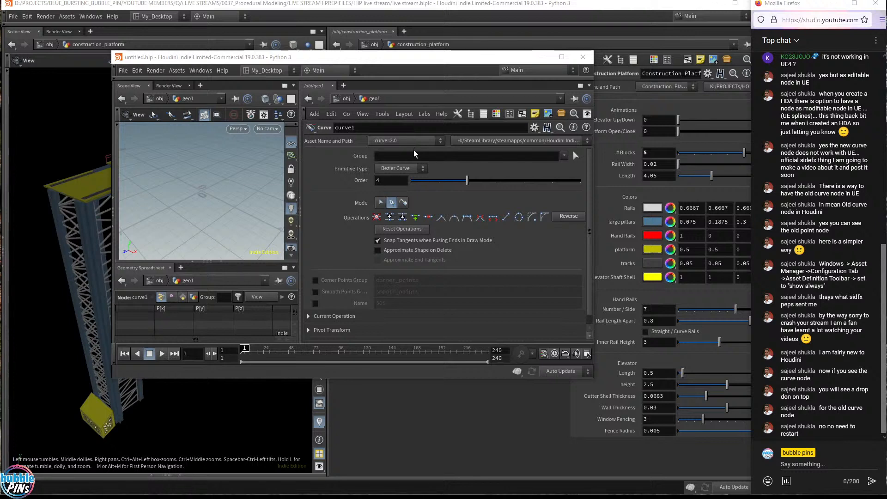
Add a Point node below the Curve node and check its available asset definitions in its parameters.
key(p)
key(Tab)
text(point)
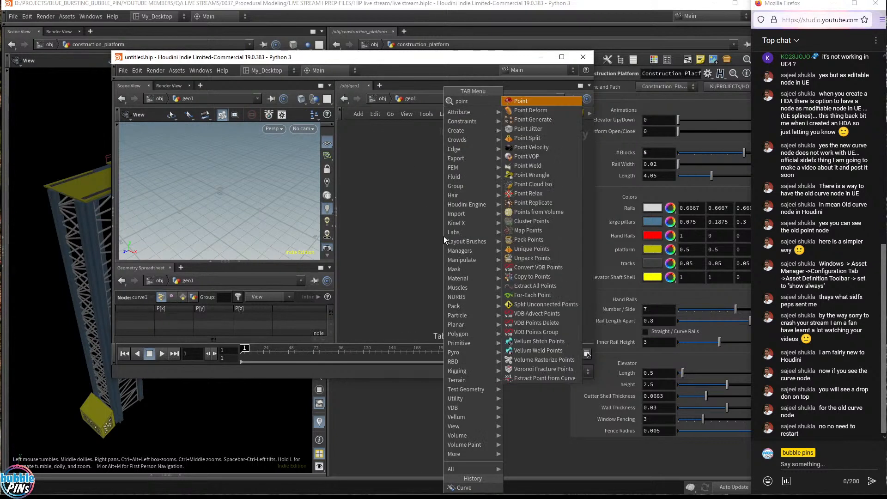
key(Return)
click(443, 236)
mouse_move(413, 287)
mouse_down()
mouse_move(492, 230)
mouse_move(421, 245)
mouse_up()
click(454, 235)
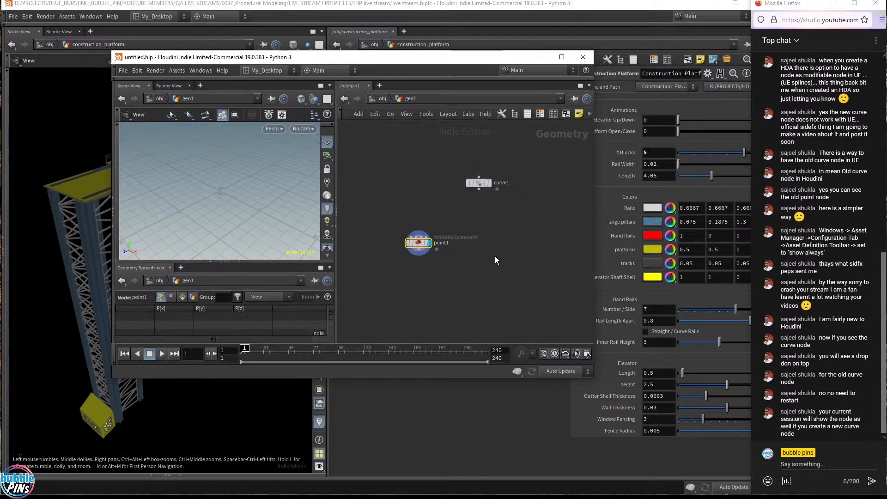
key(p)
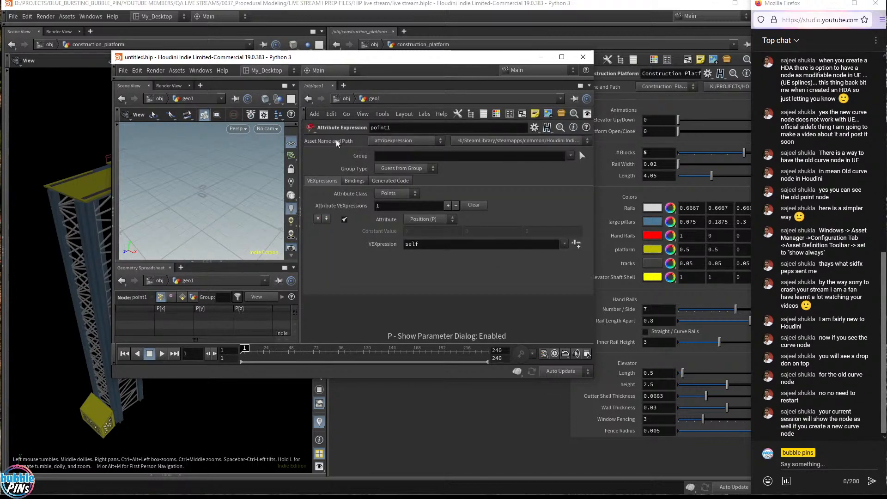
click(417, 144)
Reselect Show Always for the Asset Definition Toolbar in the Asset Manager configuration, and move that window clear of the parameters.
click(177, 71)
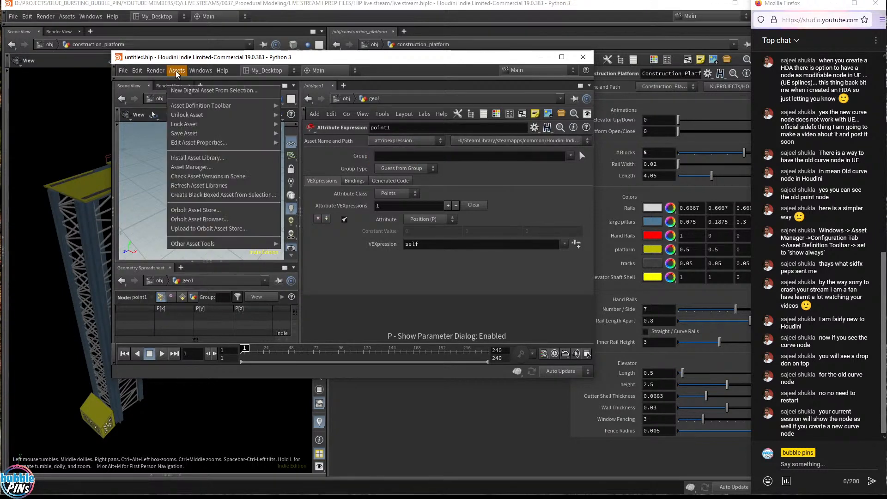
mouse_move(187, 135)
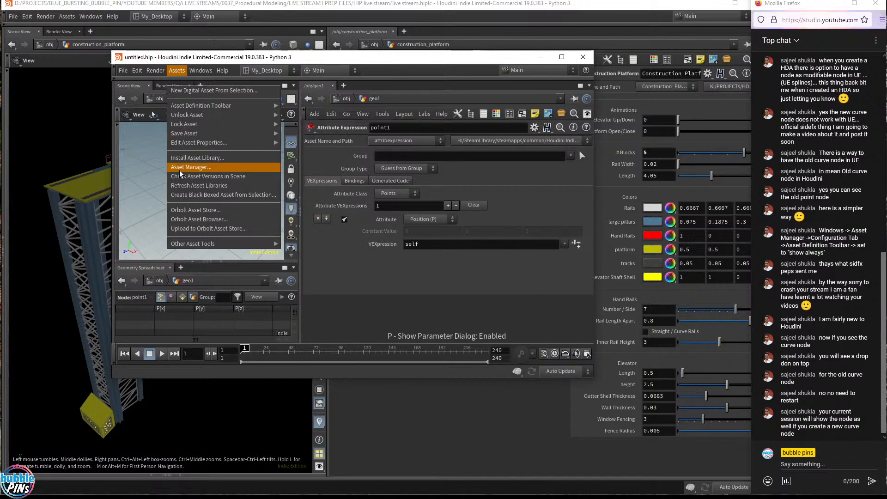
click(191, 169)
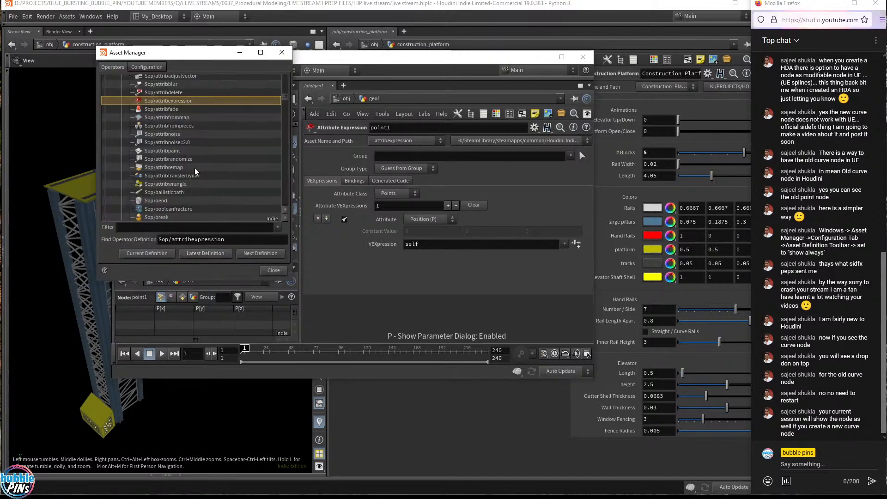
drag(200, 62, 443, 119)
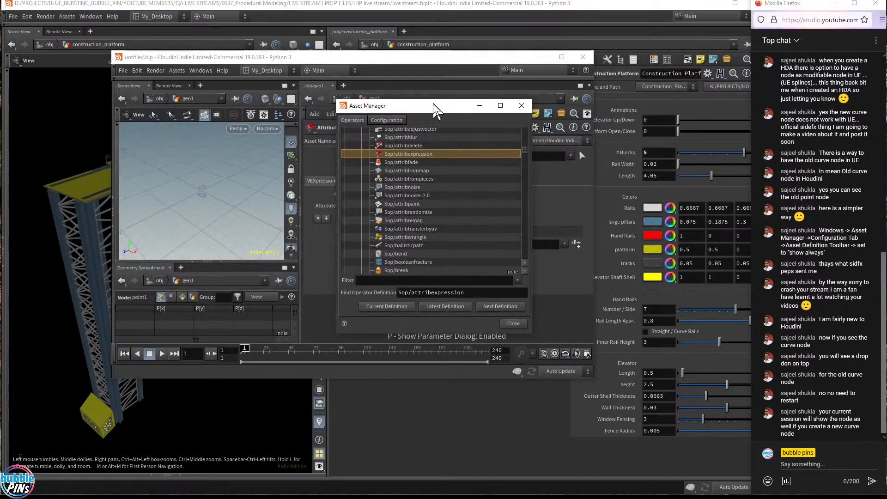
click(387, 125)
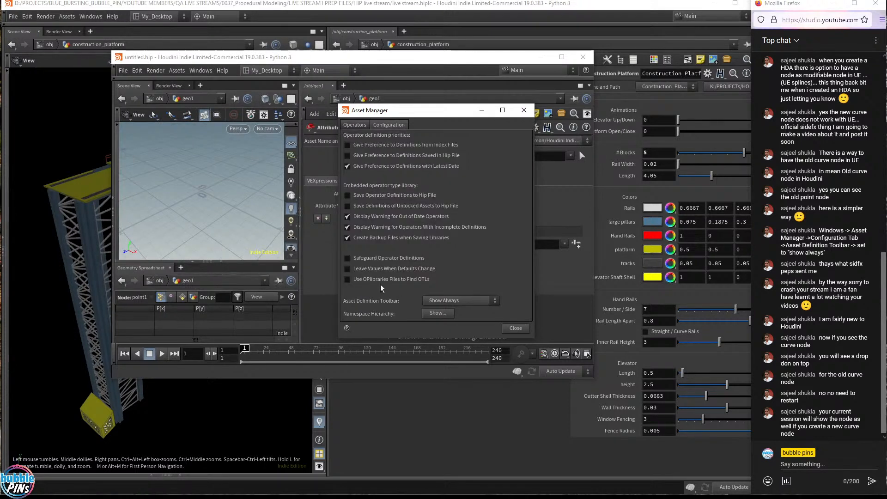
click(451, 302)
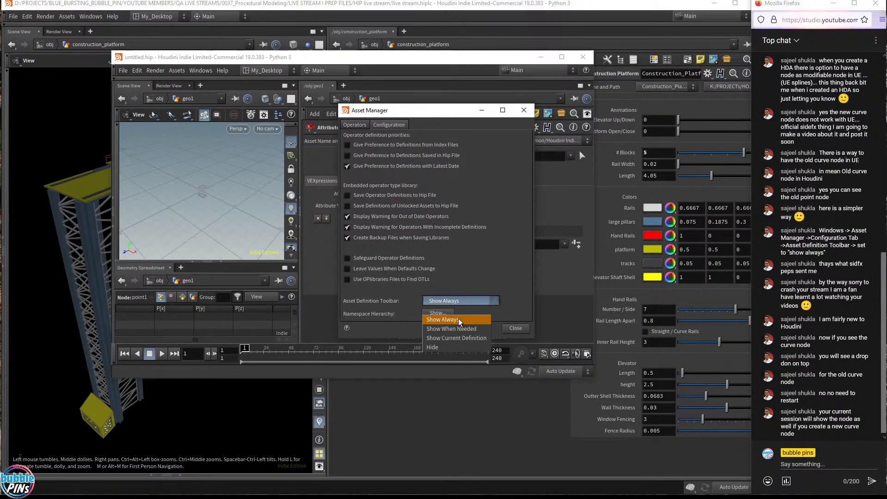
click(459, 320)
drag(415, 111, 547, 251)
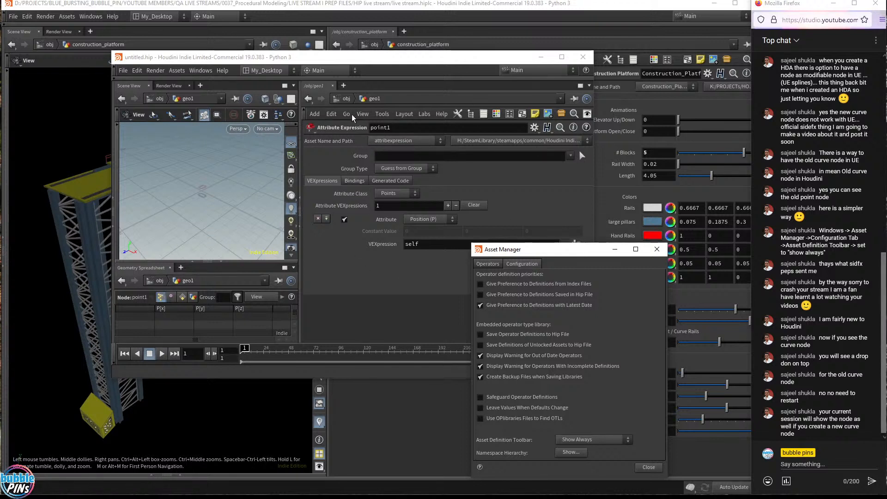
Check the Point node's asset definitions again, and view the Curve node's parameters for comparison.
click(422, 143)
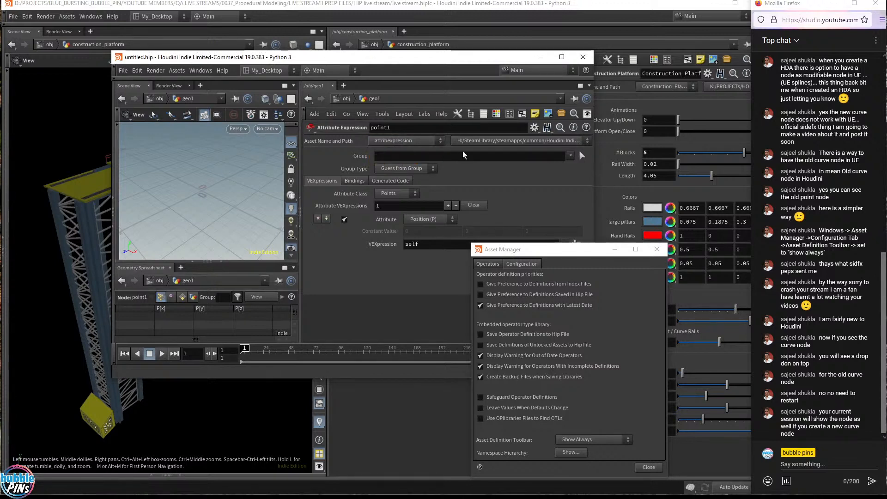
key(p)
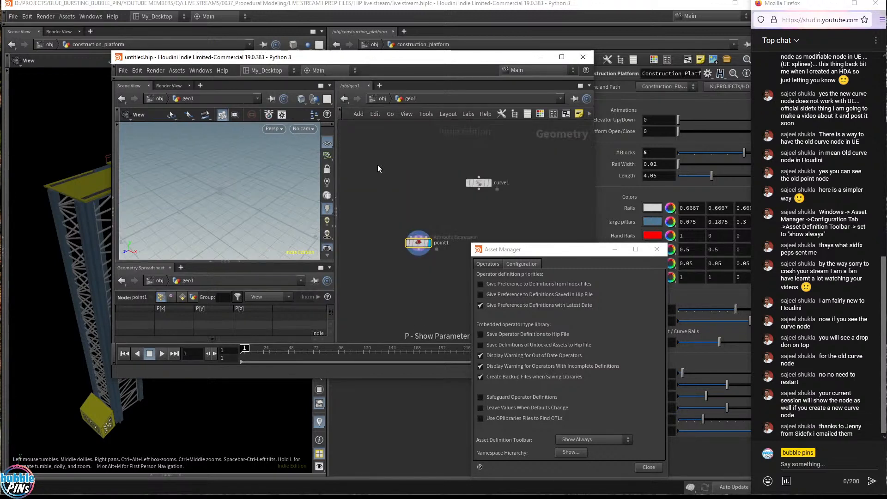
click(478, 182)
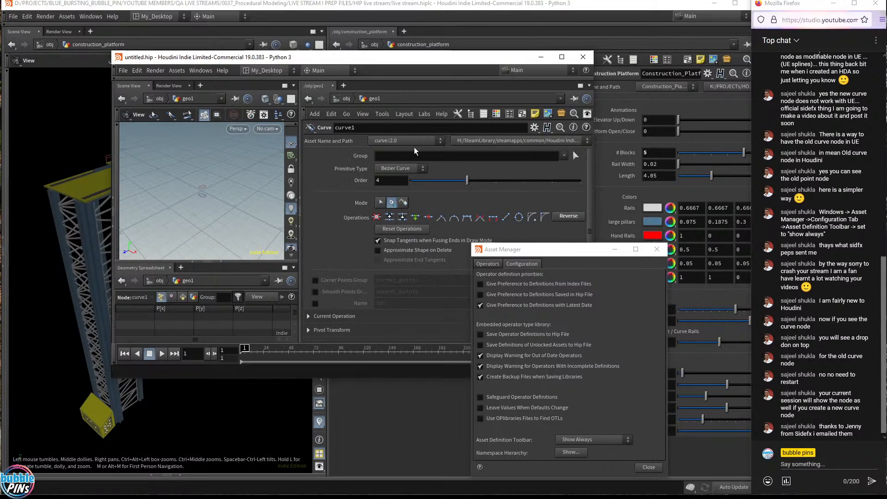
Switch the Curve node's asset definition to the old curve version and back to curve::2.0.
click(407, 141)
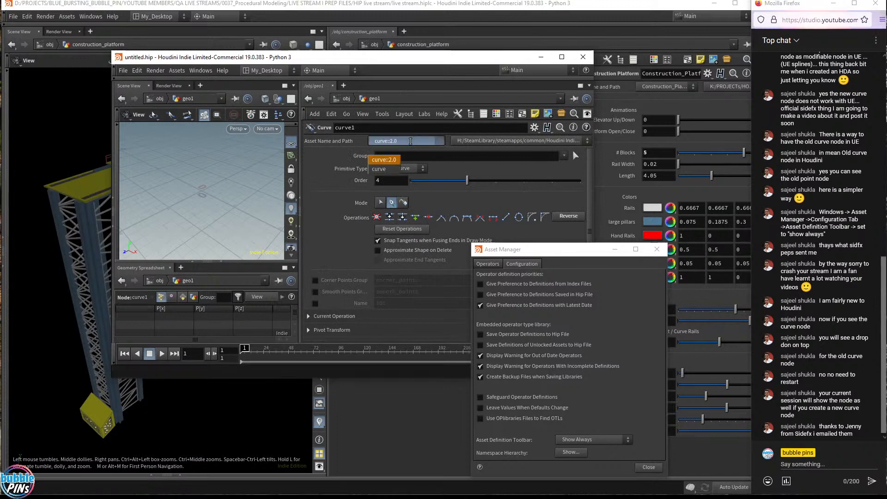
click(375, 170)
click(405, 140)
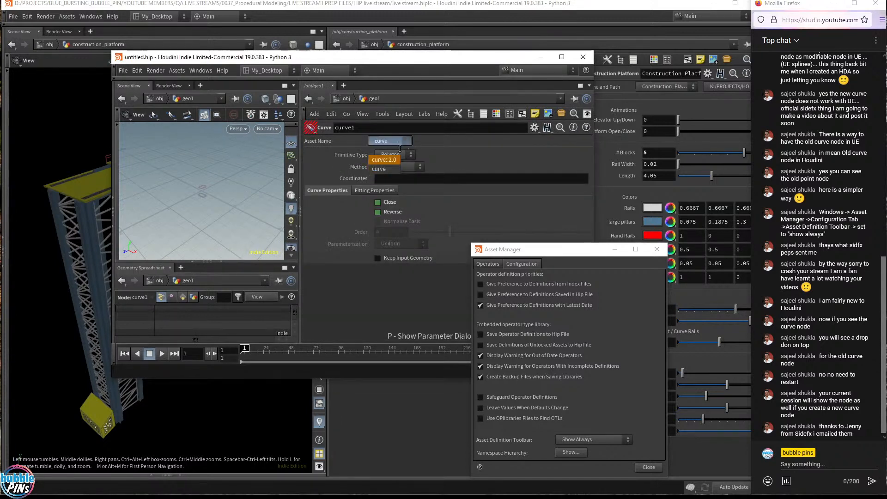
click(384, 162)
Set the Asset Definition Toolbar to Hide in the Asset Manager configuration, and close both the manager and the untitled Houdini session.
drag(576, 254, 555, 173)
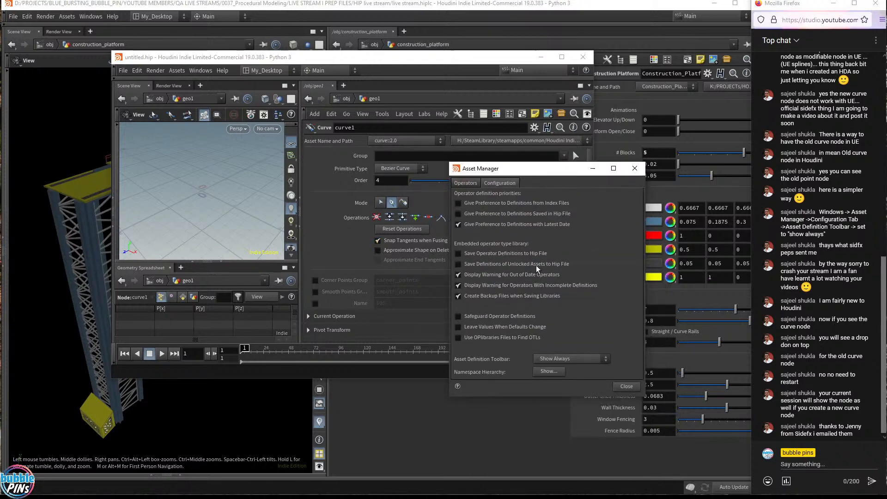
click(570, 360)
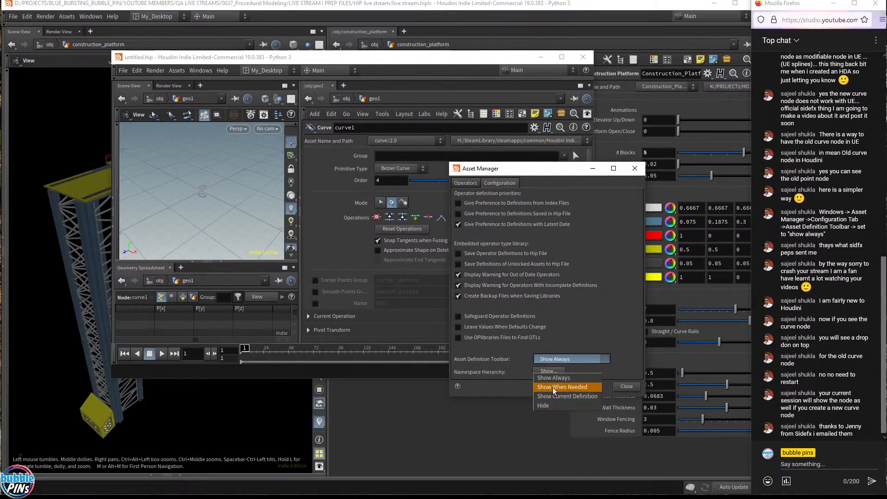
click(548, 405)
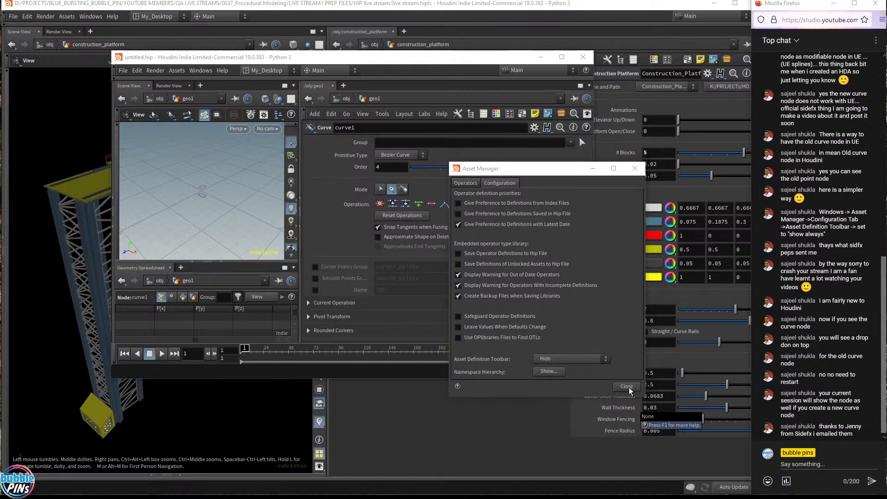
click(627, 388)
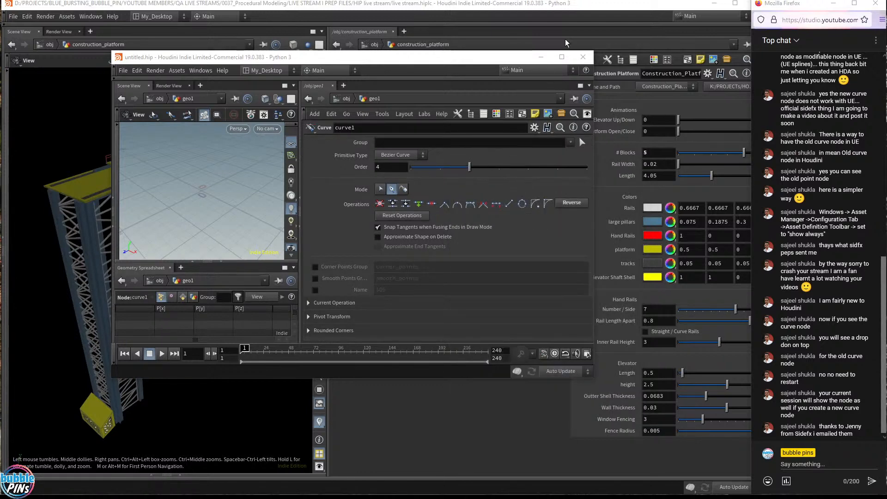
click(583, 57)
click(593, 75)
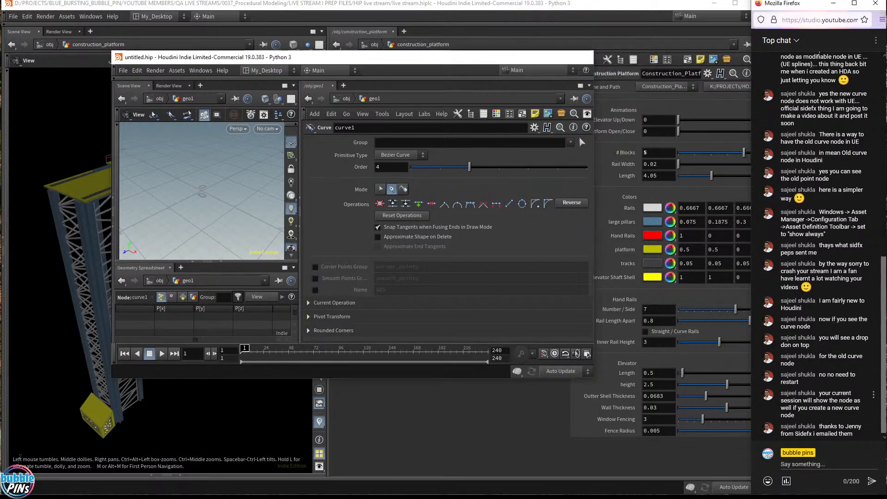
Highlight the latest chat message crediting SideFX for the tip, and return to the construction_platform network.
drag(832, 393, 855, 437)
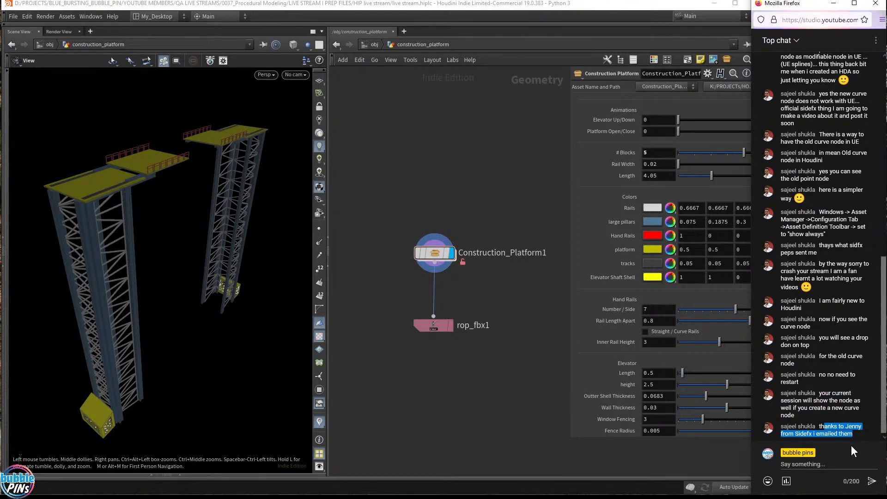
click(860, 440)
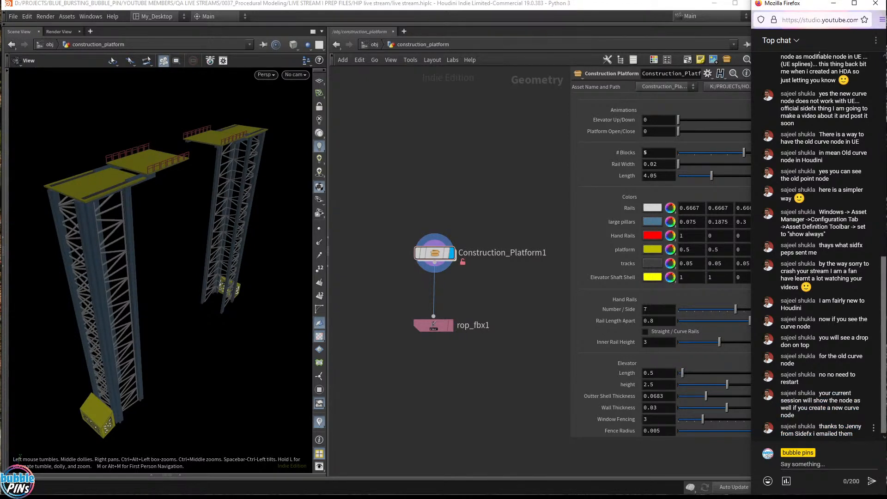
drag(849, 426, 867, 426)
click(507, 132)
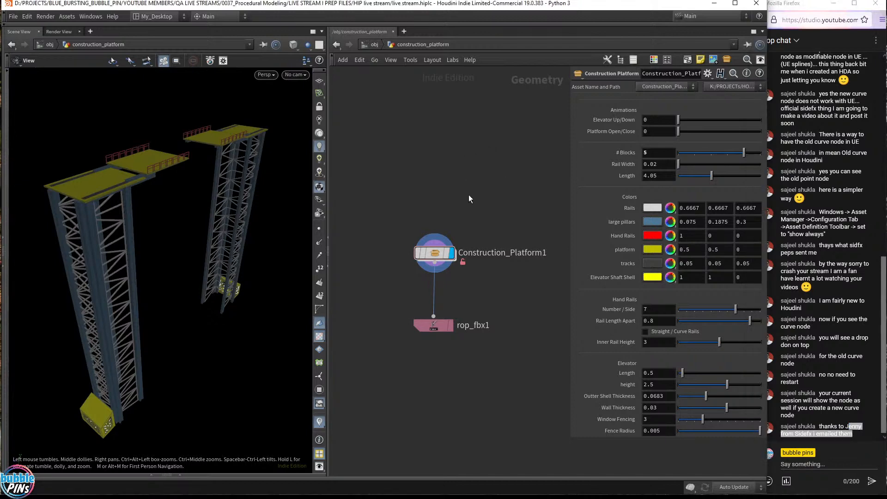
middle_drag(469, 195, 459, 145)
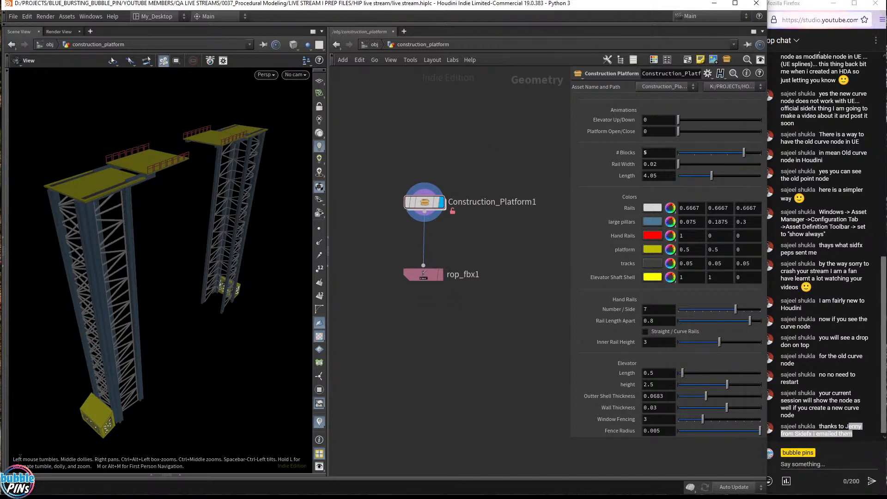
Switch to the topics.txt notes in Notepad and highlight bbox() in the first Construction Platform point.
key(alt+Tab)
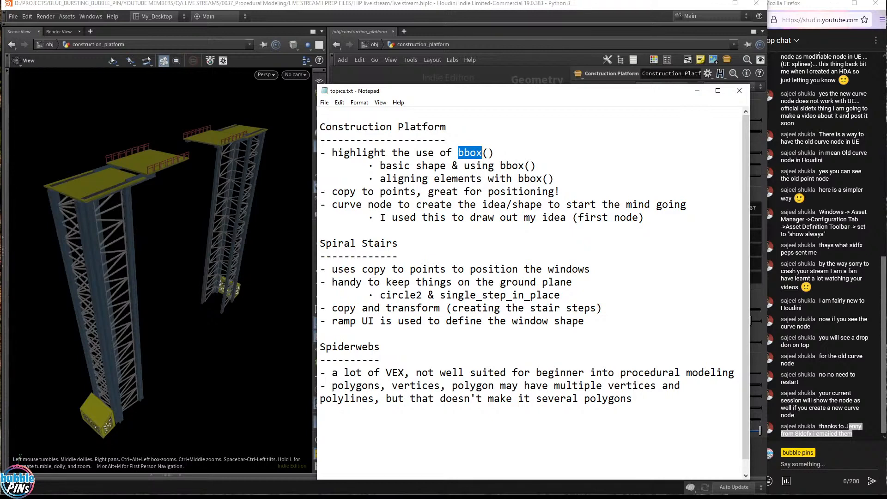
click(495, 152)
double_click(469, 152)
key(End)
key(shift+Left)
key(shift+Left)
key(shift+Left)
key(shift+Left)
key(shift+Left)
key(shift+Left)
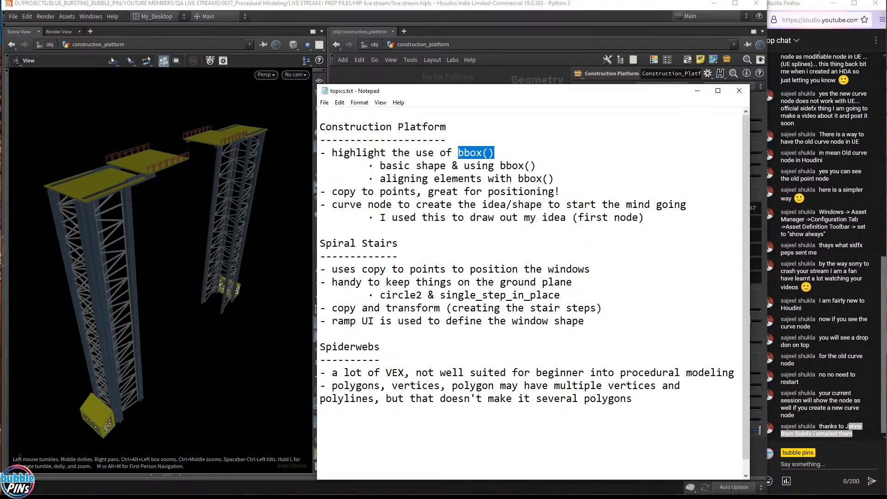
Go inside the Construction_Platform1 node in Houdini, and highlight the "basic shape & using bbox()" line in the topics.txt notes.
click(494, 78)
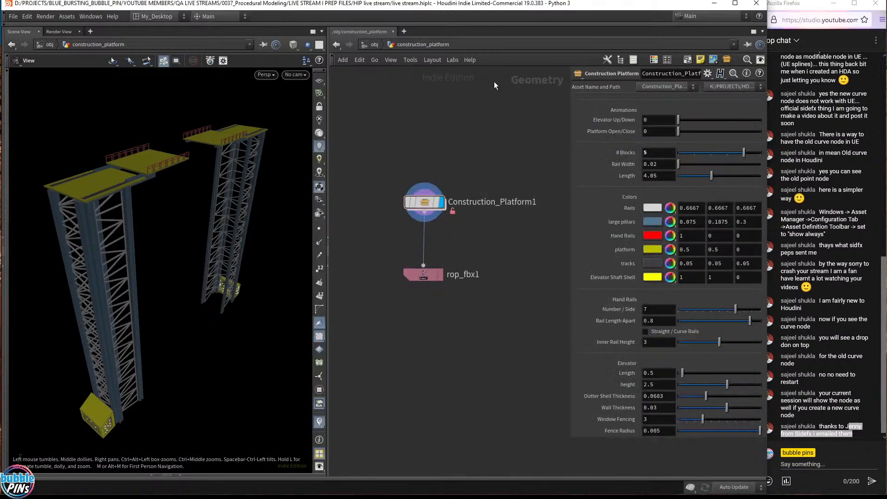
double_click(431, 203)
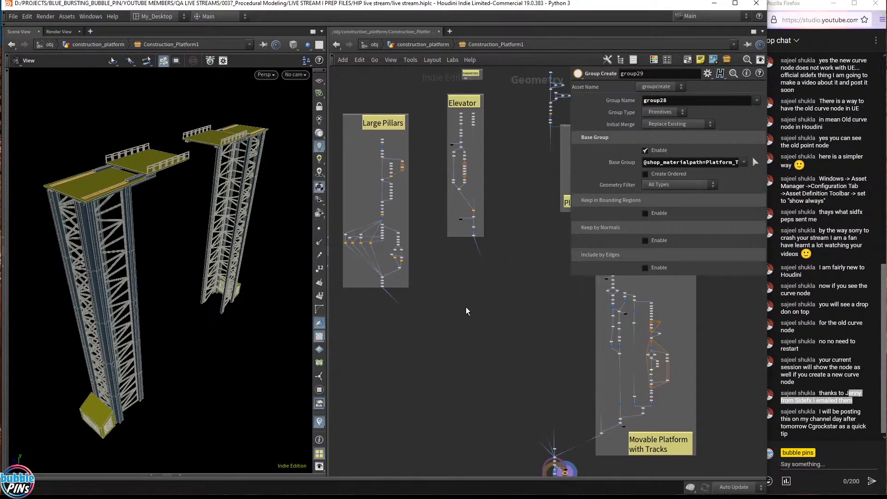
key(alt+Tab)
drag(536, 166, 392, 166)
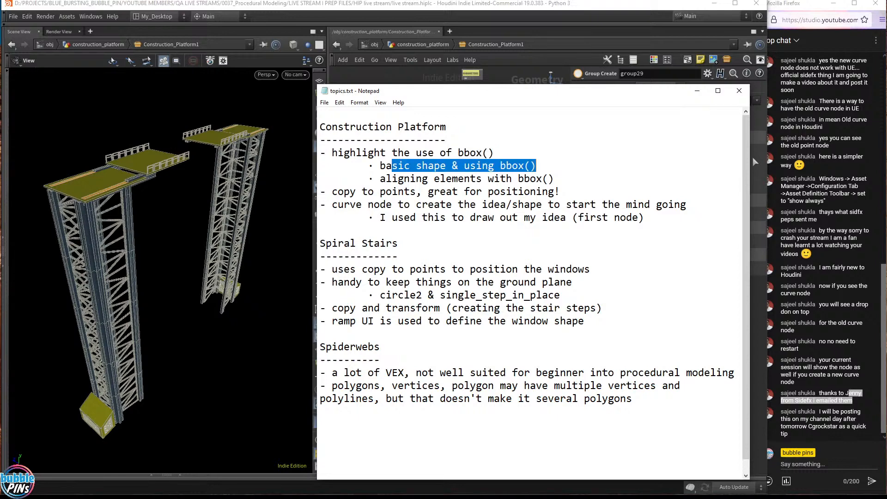
key(alt+Tab)
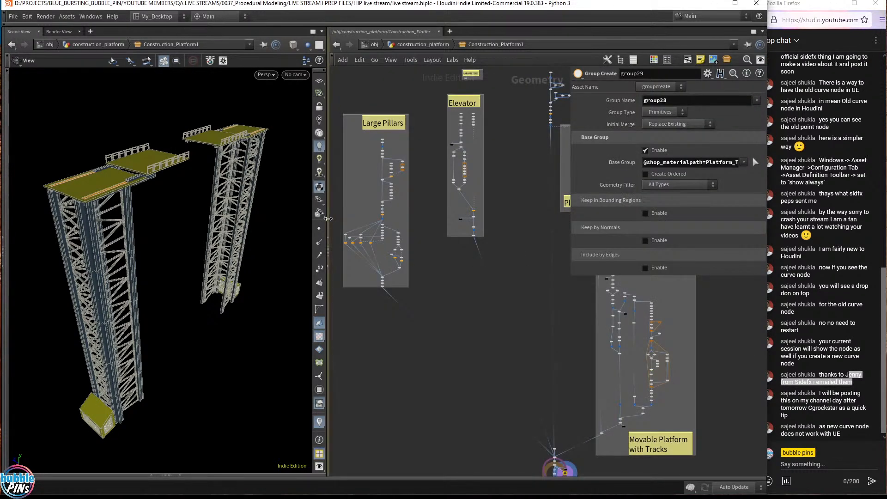
Widen the network editor at the viewport's expense and hide the parameters overlay.
drag(329, 219, 247, 220)
drag(145, 219, 139, 217)
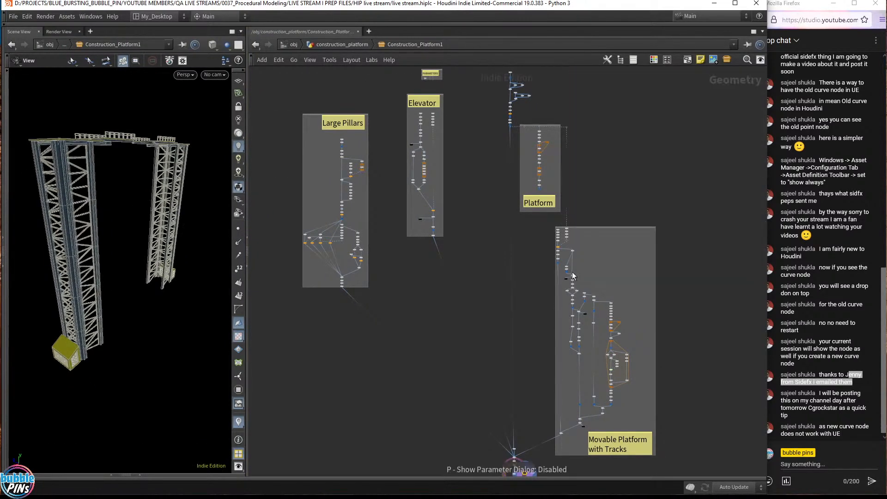
key(p)
Examine the curve1, Rail_Template and transform nodes that start the Construction_Platform1 network.
scroll(488, 137, up, 5)
middle_drag(495, 121, 491, 246)
scroll(491, 245, up, 3)
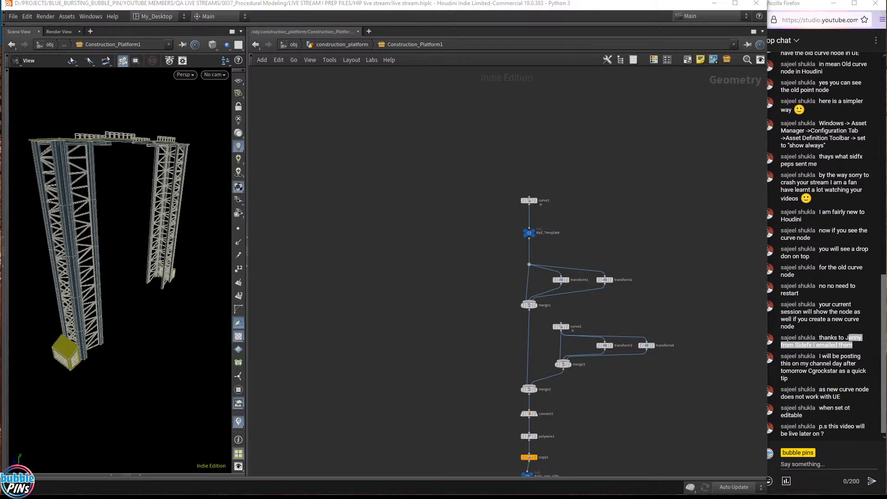
middle_drag(573, 160, 381, 133)
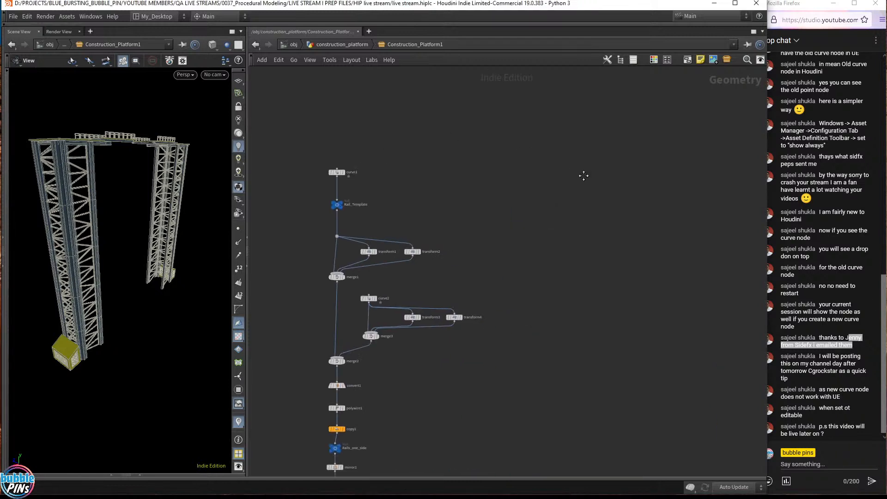
middle_drag(583, 175, 526, 175)
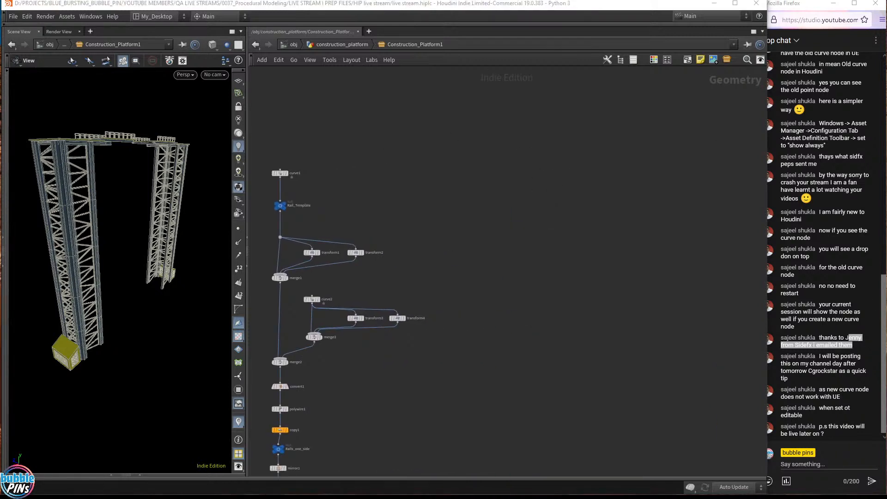
middle_drag(547, 385, 699, 388)
middle_drag(535, 370, 556, 362)
scroll(503, 203, up, 3)
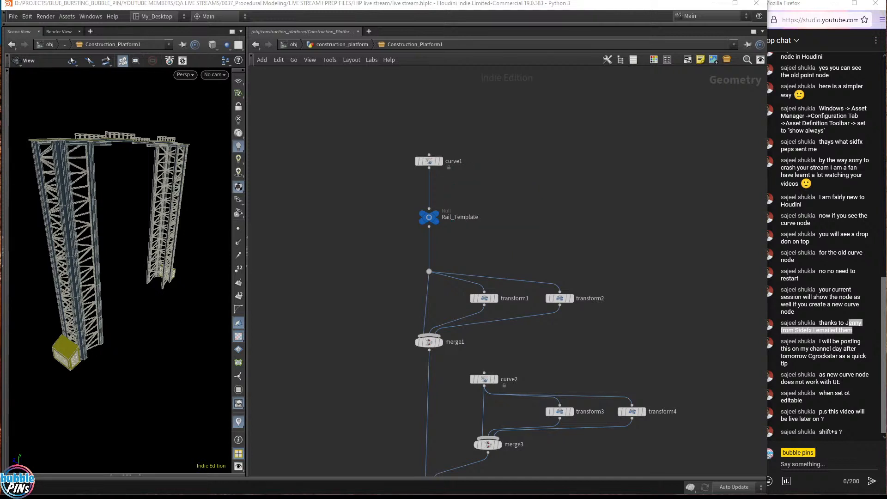
Highlight the chat questions about the video being live later, "shift+s ?" and "for smooth curves?".
click(841, 420)
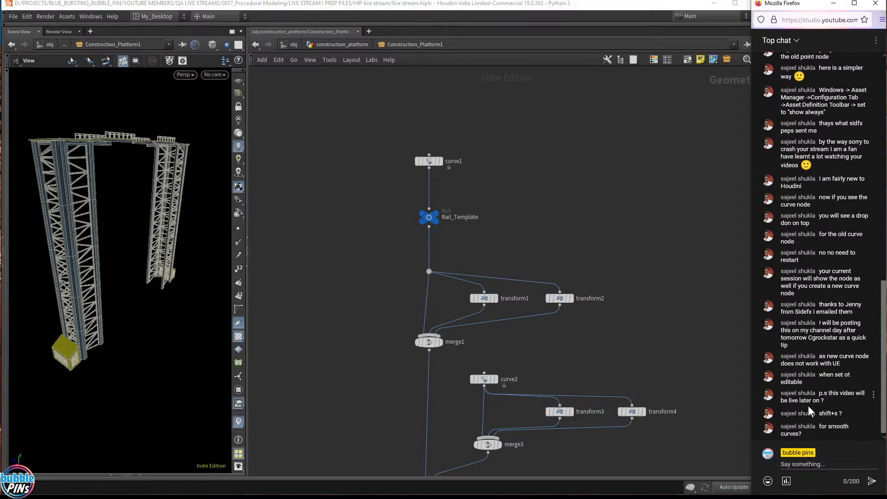
drag(795, 400, 833, 403)
click(789, 401)
drag(819, 413, 838, 414)
triple_click(839, 437)
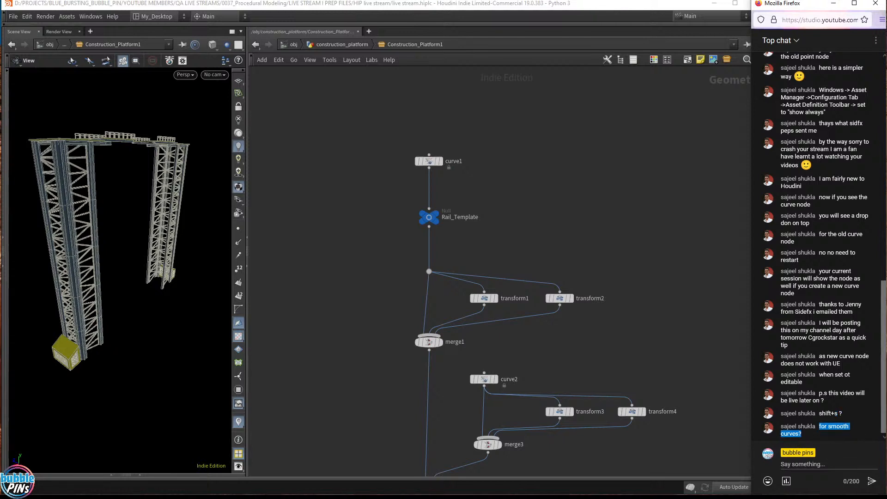
View the platform from above beside the rail, PARAMETERS and Elevator nodes, and clear the drawn arrow and rectangle.
scroll(462, 256, down, 6)
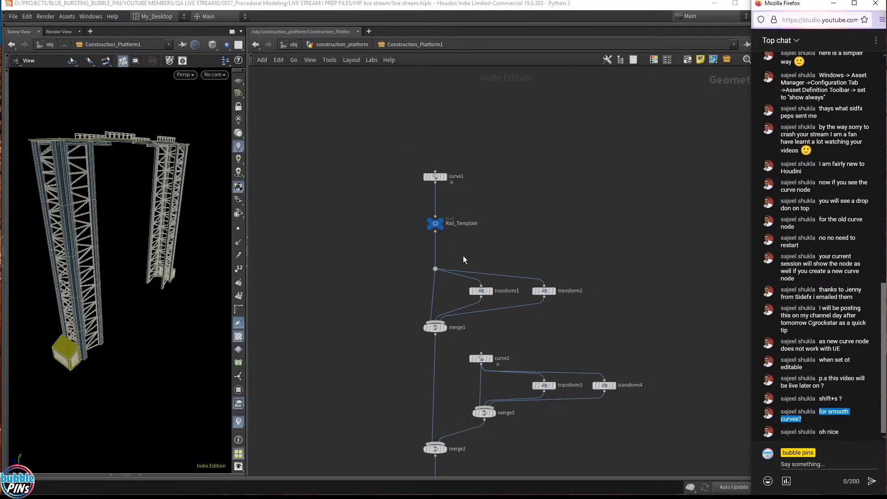
scroll(458, 261, up, 5)
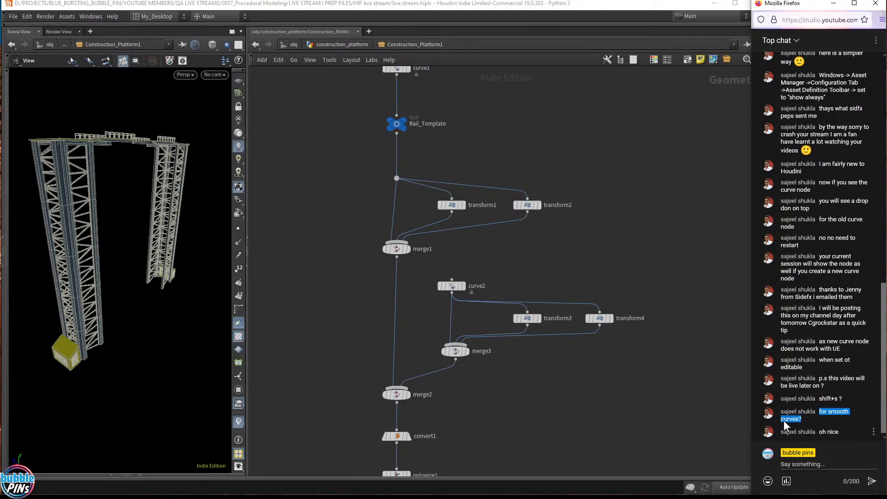
click(579, 145)
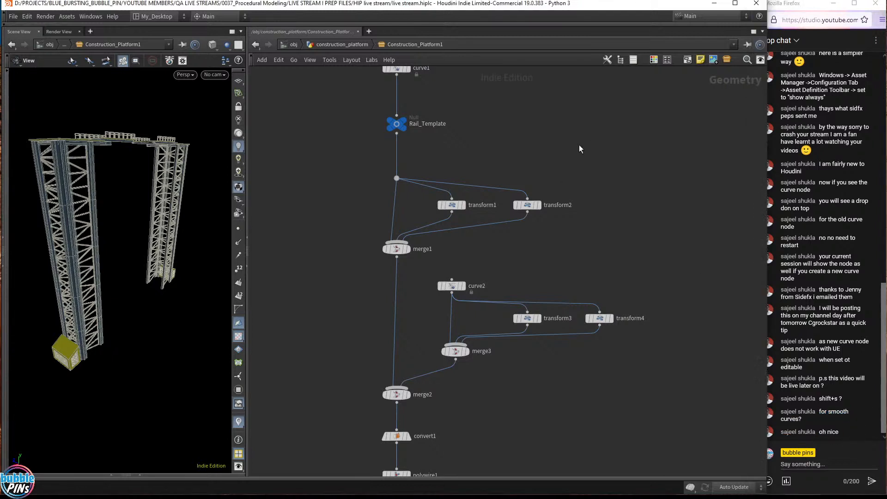
scroll(513, 133, down, 3)
scroll(595, 260, down, 4)
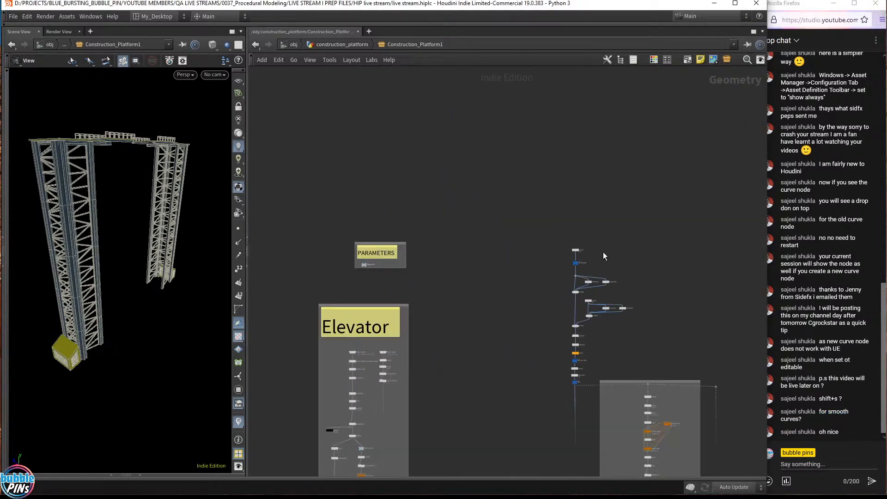
drag(148, 259, 118, 261)
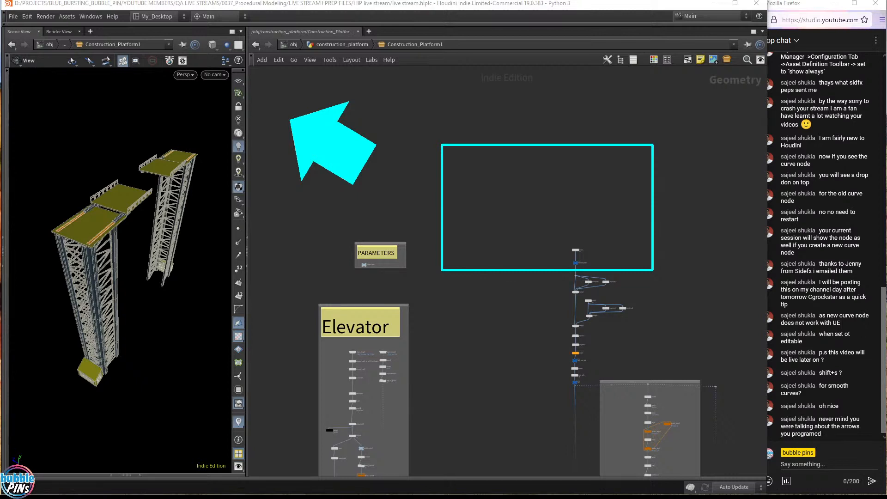
key(Escape)
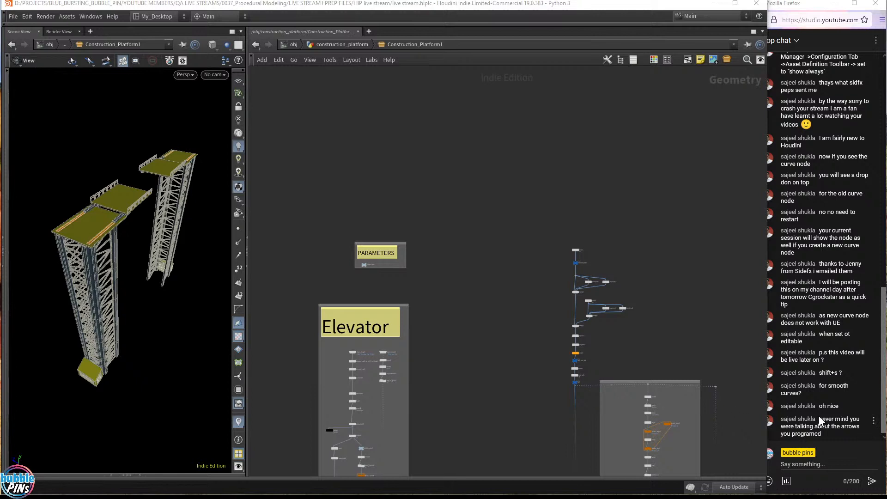
Highlight the chat message about the programmed arrows, and survey the whole Construction_Platform1 network alongside the model.
drag(819, 418, 833, 437)
click(850, 438)
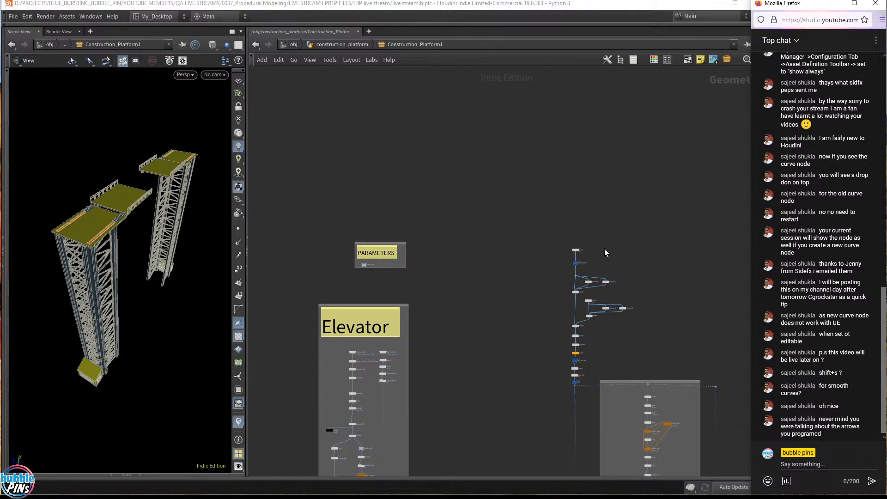
scroll(601, 254, down, 5)
click(621, 245)
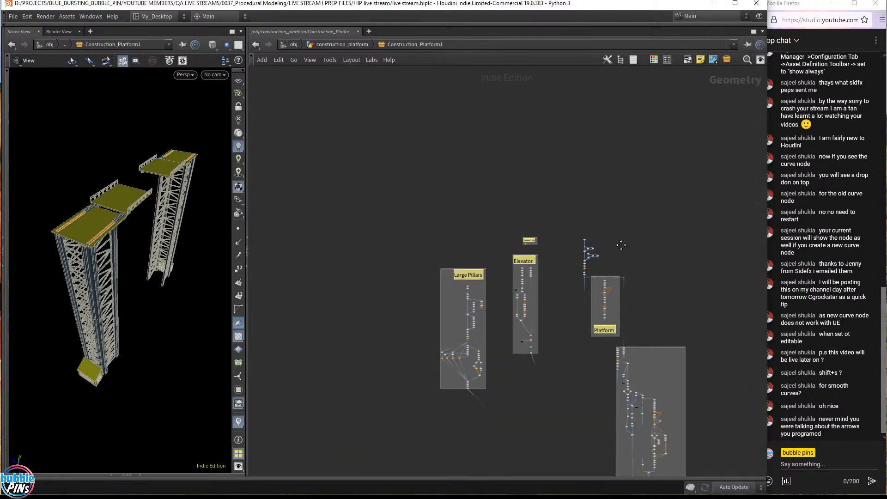
middle_drag(621, 245, 543, 121)
middle_drag(683, 299, 695, 316)
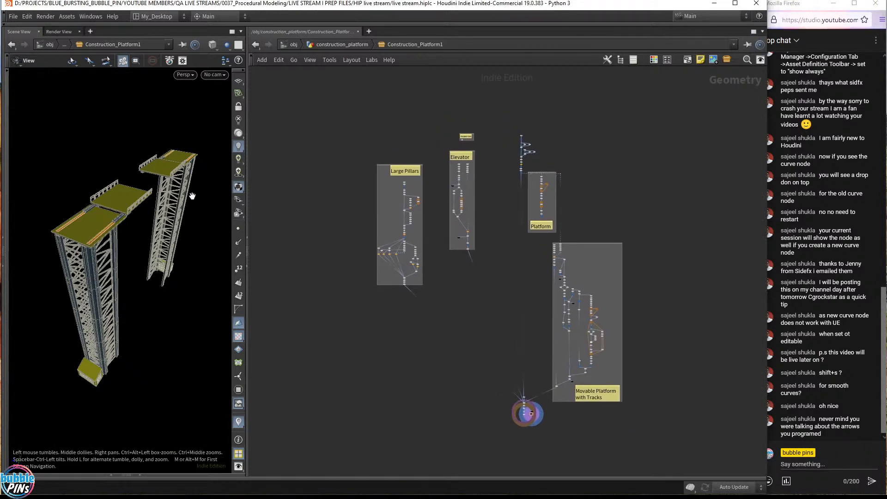
drag(193, 196, 156, 236)
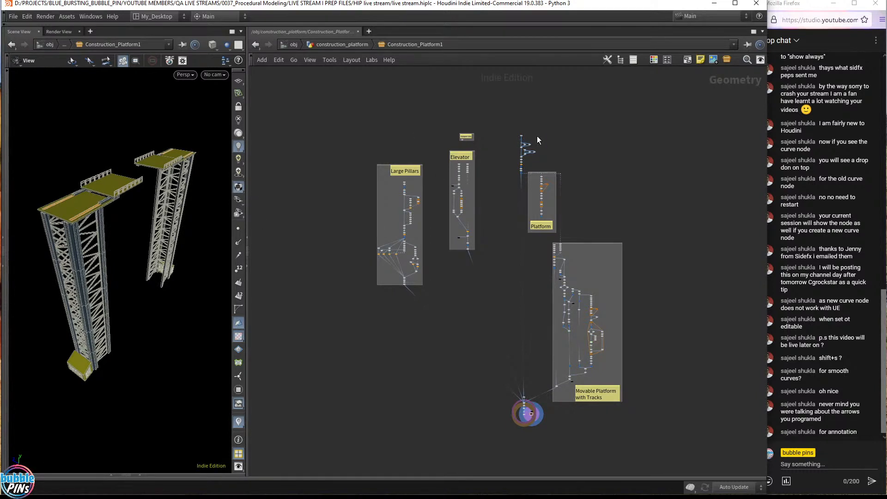
scroll(547, 146, up, 3)
middle_drag(608, 192, 611, 158)
scroll(613, 154, down, 2)
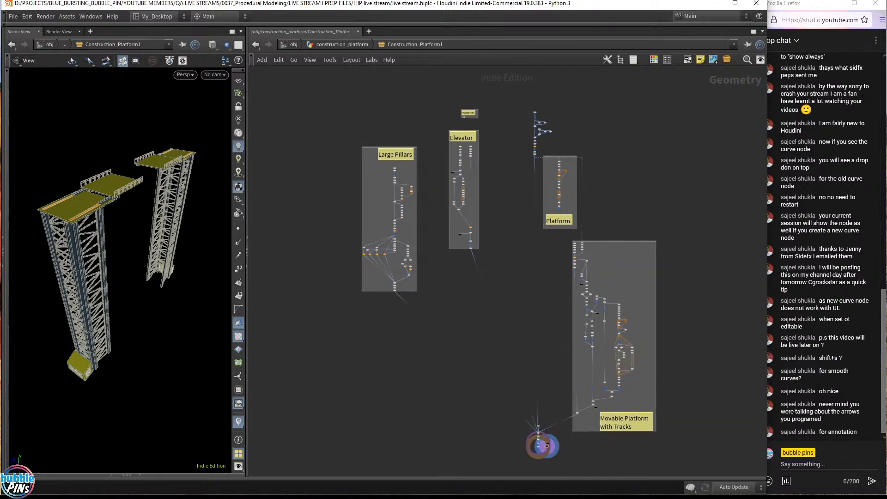
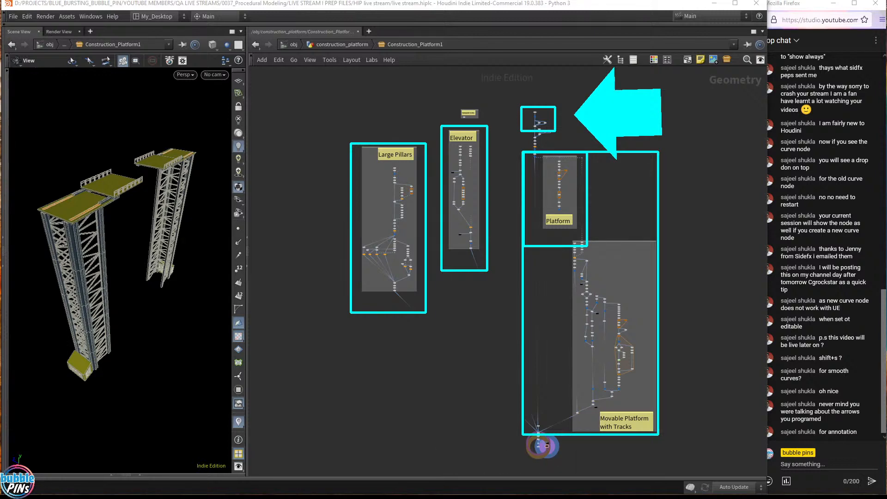
Clear the drawn arrow and rectangles, display the Rail_Template1 null and frame the rail template in the viewport.
scroll(610, 127, up, 5)
right_click(455, 124)
middle_drag(486, 122, 533, 208)
scroll(539, 215, up, 7)
click(538, 213)
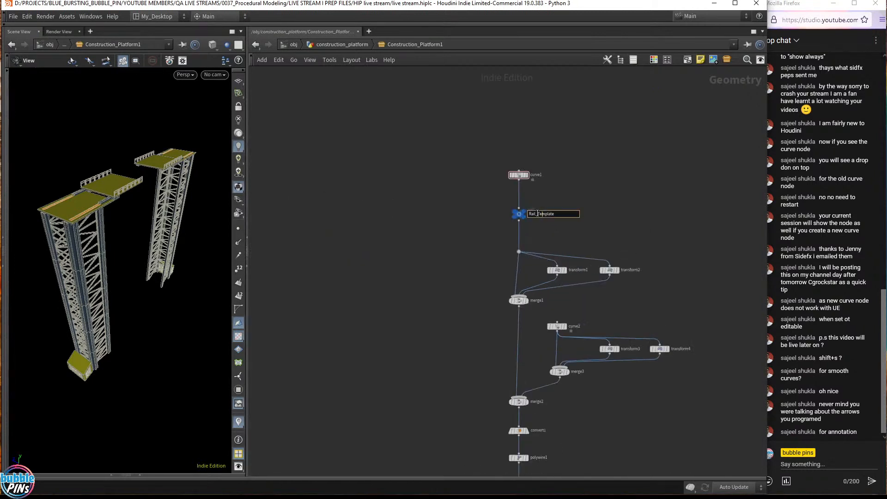
scroll(568, 206, up, 5)
click(485, 217)
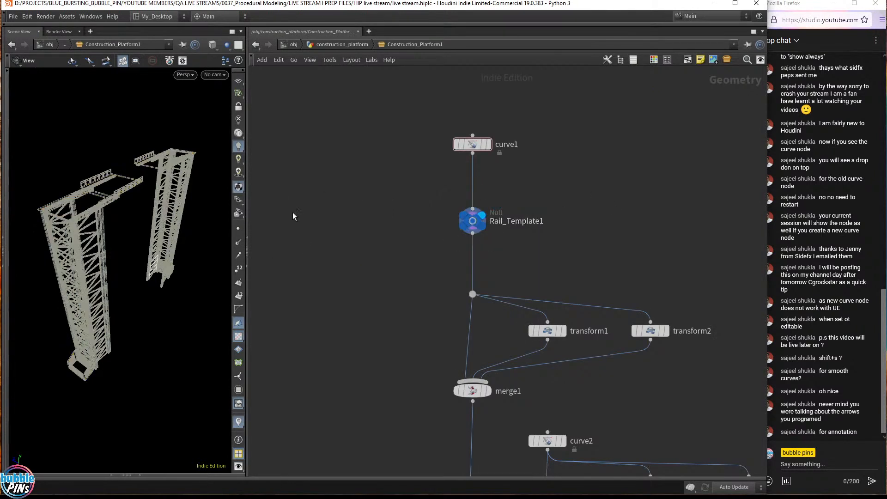
click(472, 221)
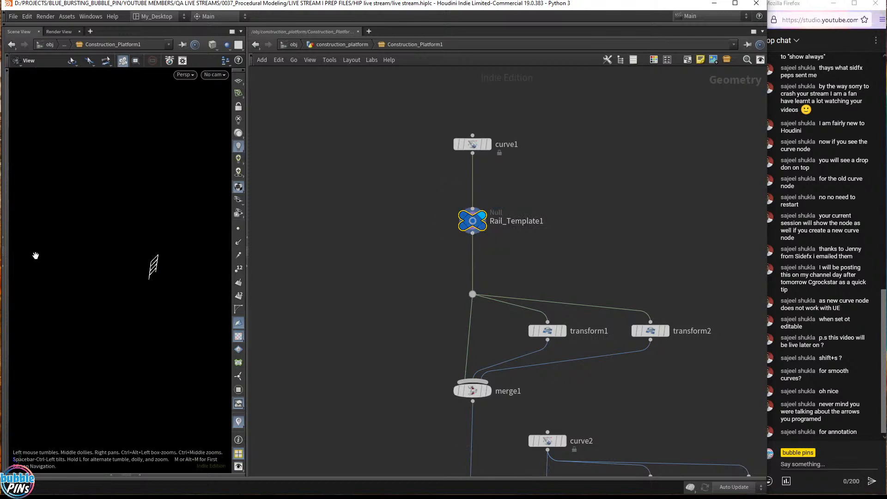
key(f)
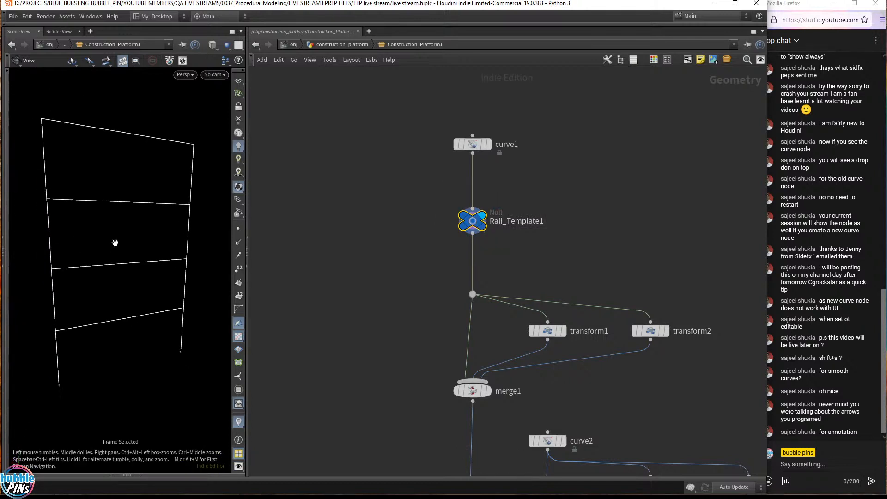
Turn on the viewport's reference grid and widen the scene view to show the rail template from an angle.
drag(115, 242, 185, 228)
key(d)
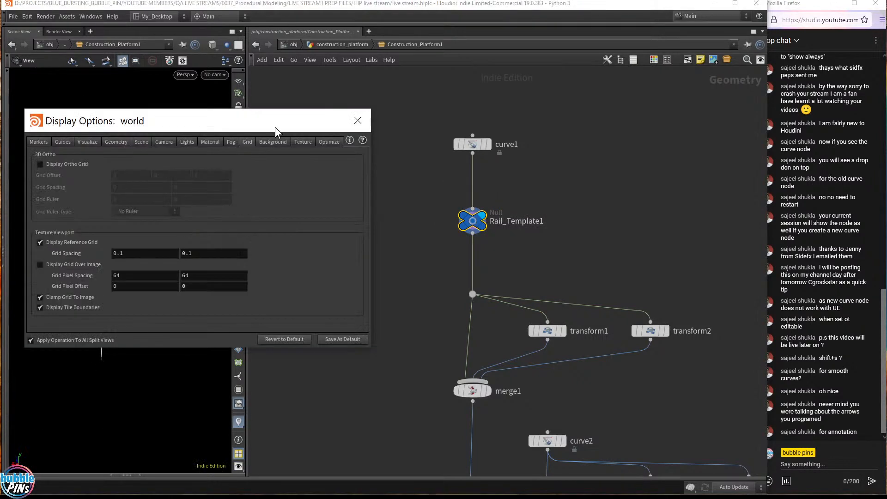
click(358, 120)
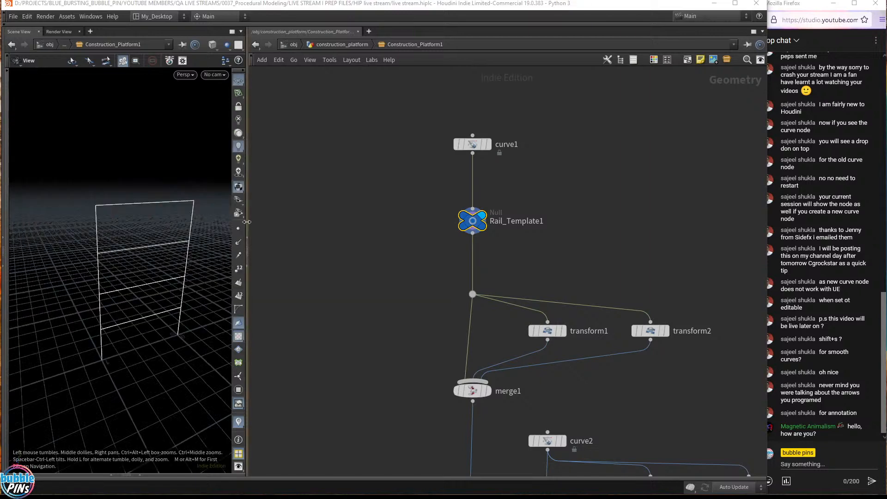
drag(248, 222, 290, 223)
drag(211, 317, 208, 263)
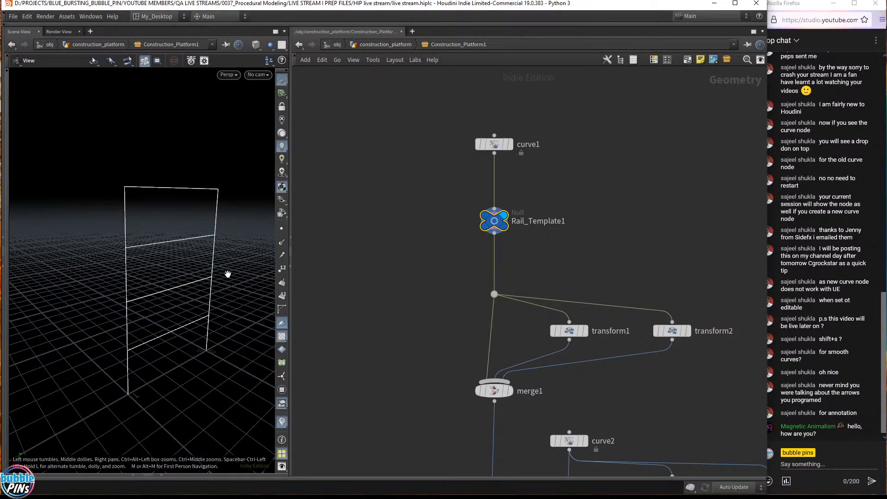
mouse_move(228, 274)
mouse_down()
mouse_move(182, 271)
mouse_move(206, 284)
mouse_move(180, 269)
mouse_move(231, 274)
mouse_move(230, 287)
mouse_move(206, 279)
mouse_move(222, 271)
mouse_move(223, 280)
mouse_up()
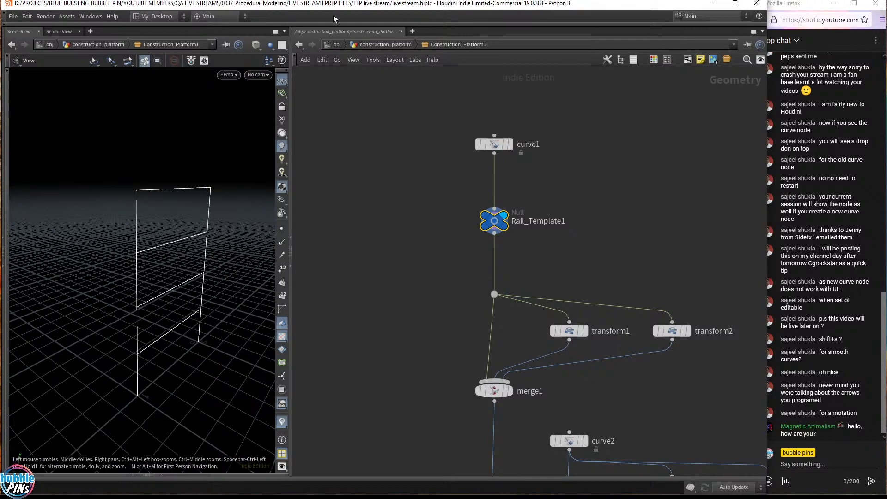
Go up to the construction_platform level, show Construction_Platform1's parameters and set # Blocks to 1.
click(386, 46)
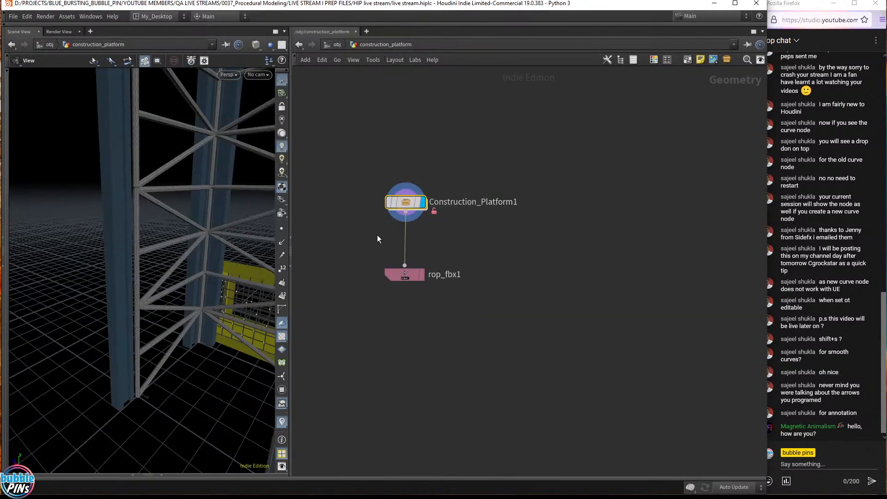
key(p)
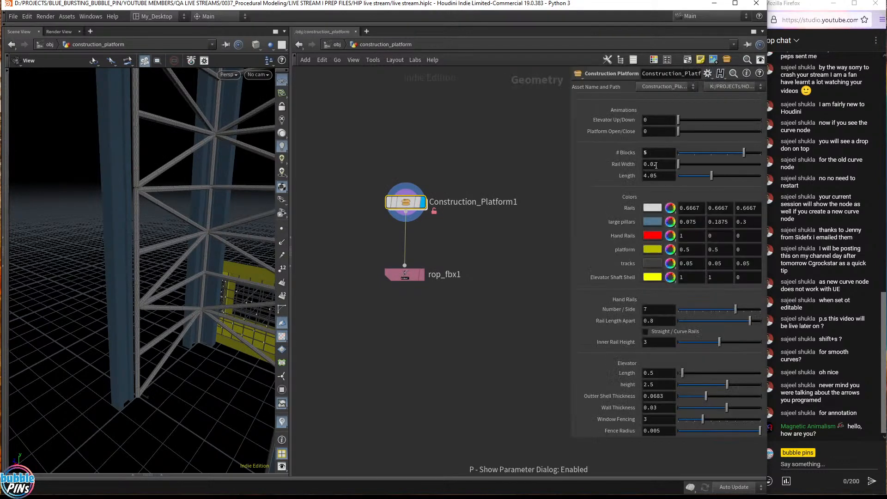
key(Return)
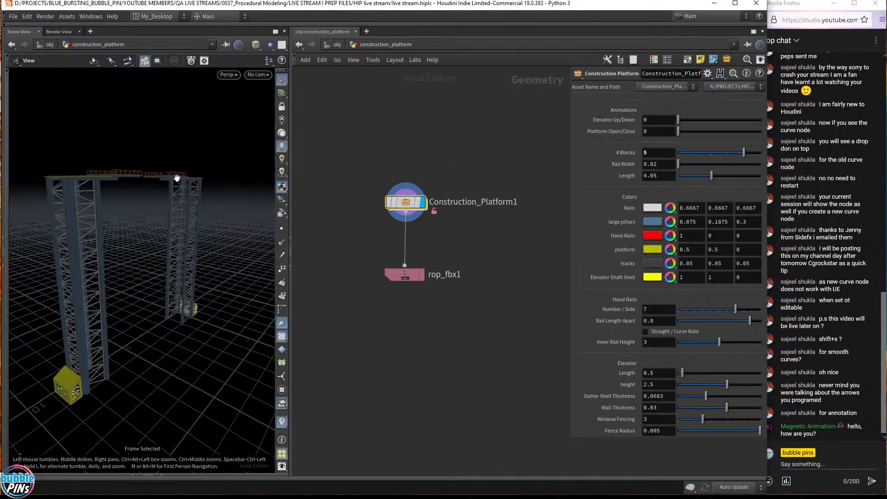
text(1)
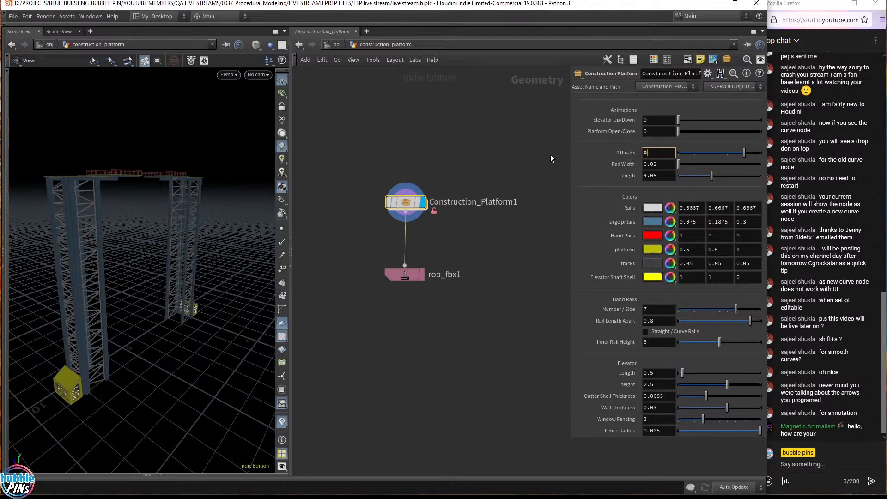
key(Return)
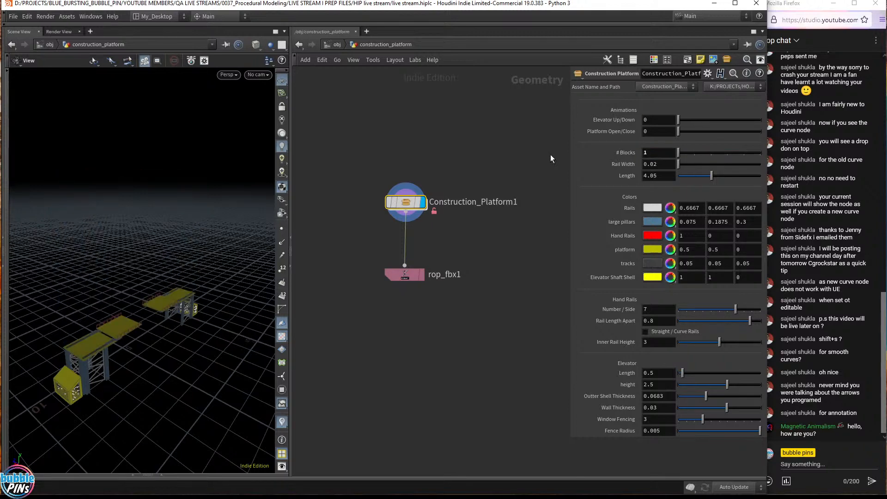
drag(208, 365, 172, 281)
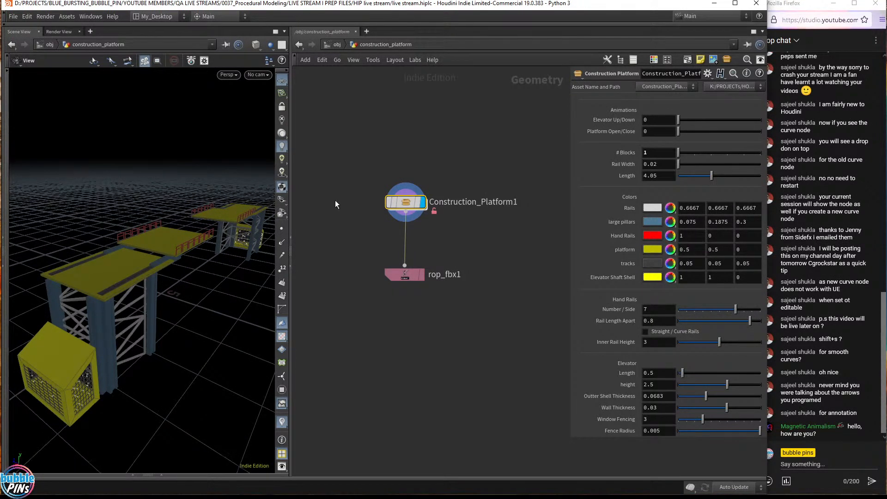
Set # Blocks to 2 and go back inside the Construction_Platform1 network.
mouse_move(406, 204)
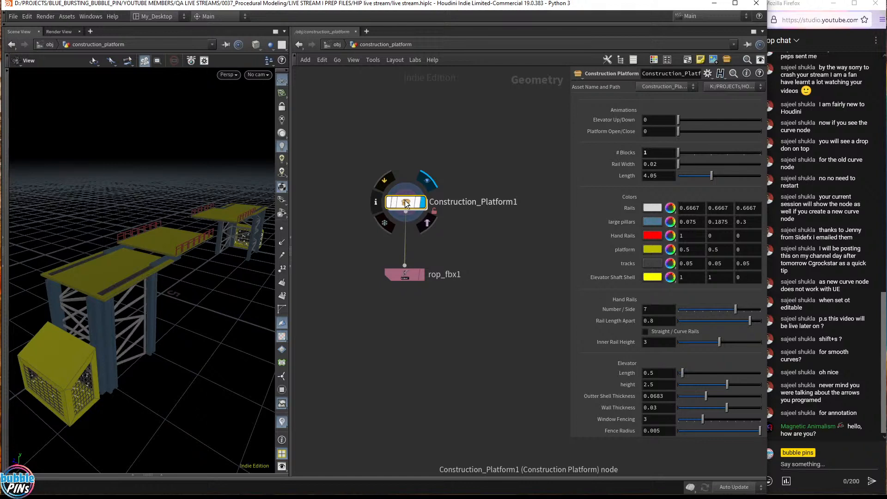
click(655, 154)
text(2)
key(Return)
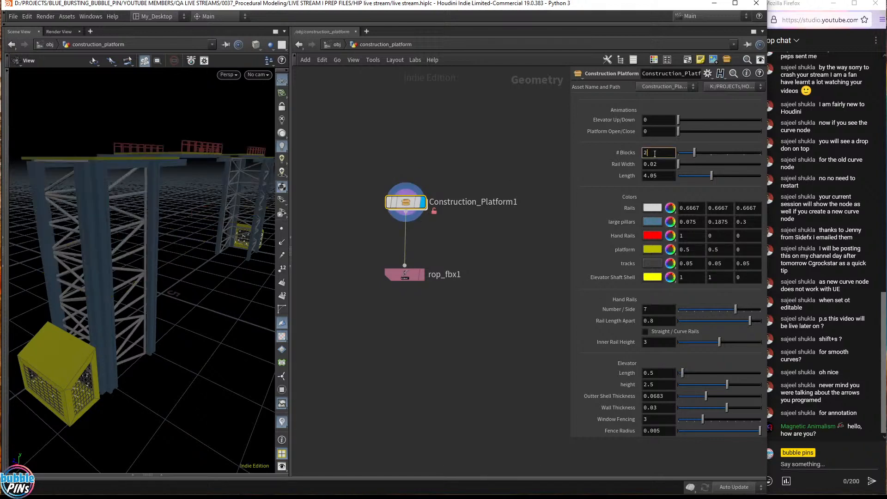
double_click(406, 209)
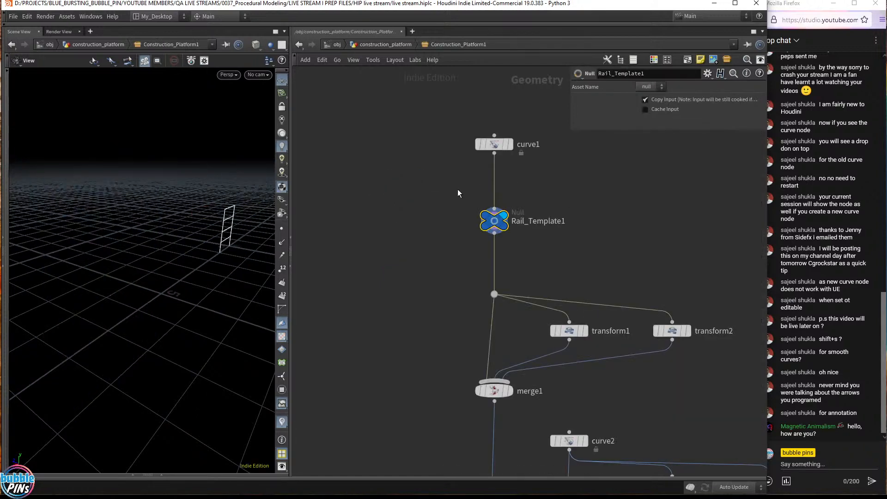
Examine the rail template in the viewport, select its two starting nodes and survey the Large Pillars, Elevator and Platform groups.
drag(458, 194, 555, 264)
drag(152, 277, 222, 259)
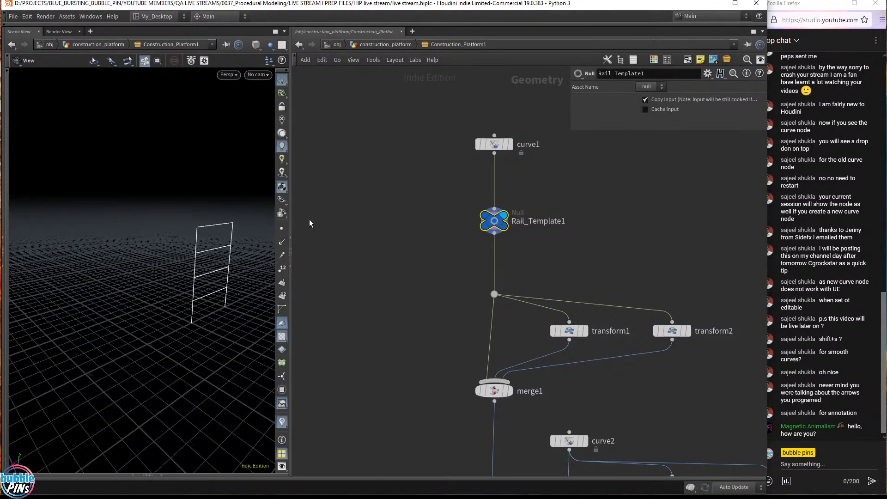
scroll(484, 290, down, 10)
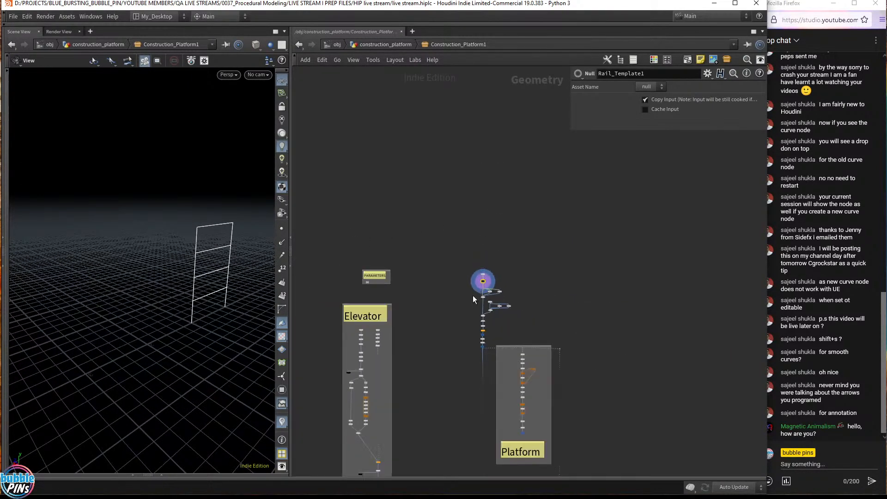
middle_drag(473, 295, 589, 229)
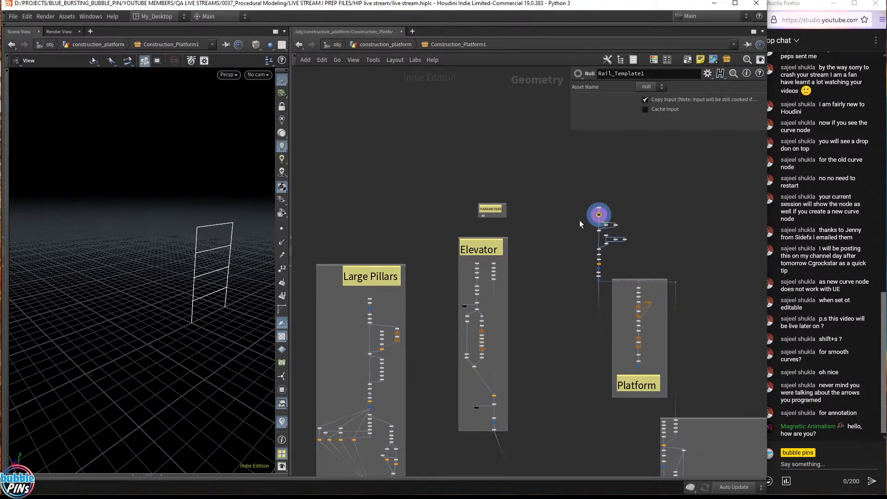
drag(623, 204, 623, 205)
mouse_move(217, 270)
mouse_down()
mouse_move(227, 258)
mouse_move(216, 272)
mouse_up()
middle_drag(548, 363, 586, 311)
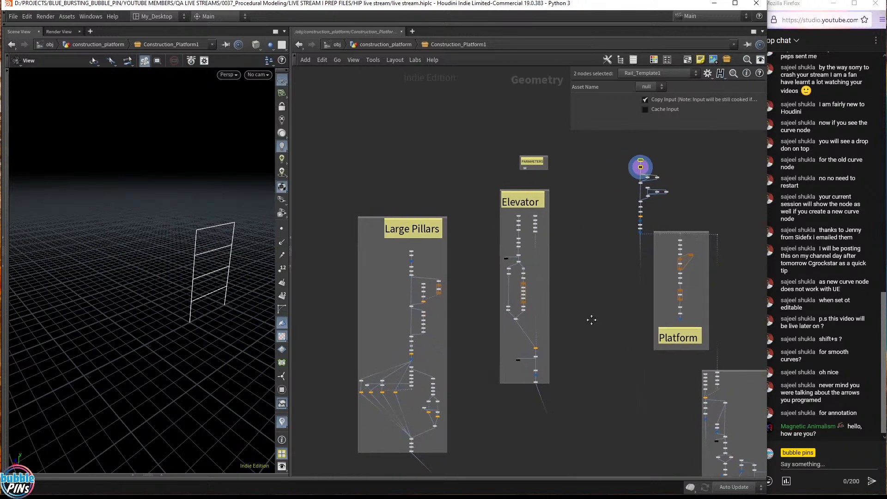
Change the "Large Pillars" sticky note's text to "Large Beams".
scroll(463, 259, up, 8)
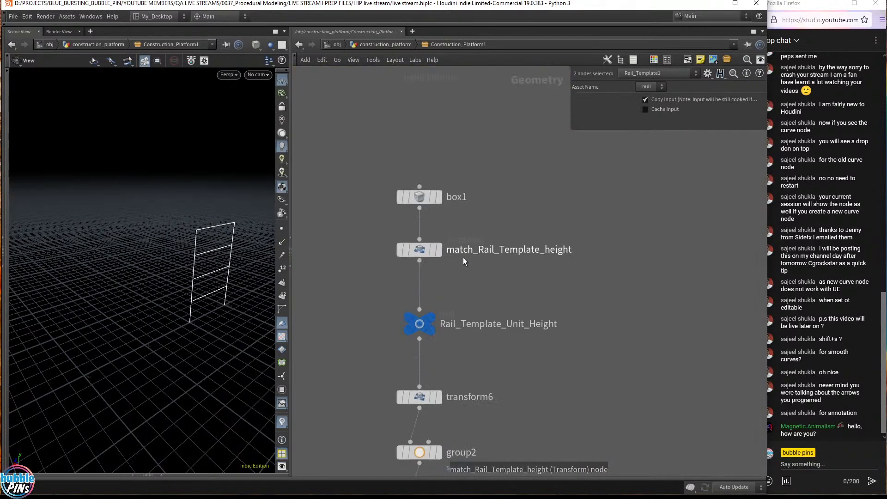
scroll(465, 256, down, 8)
double_click(489, 218)
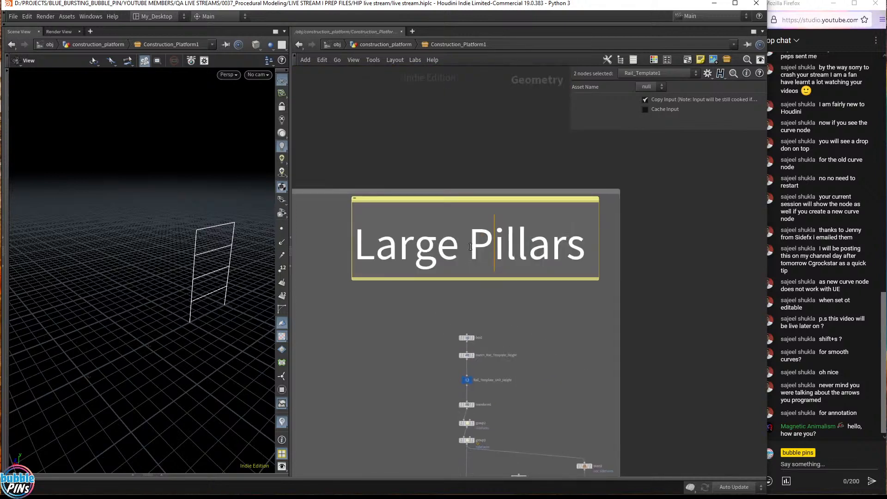
drag(489, 227, 594, 248)
text(BeAM)
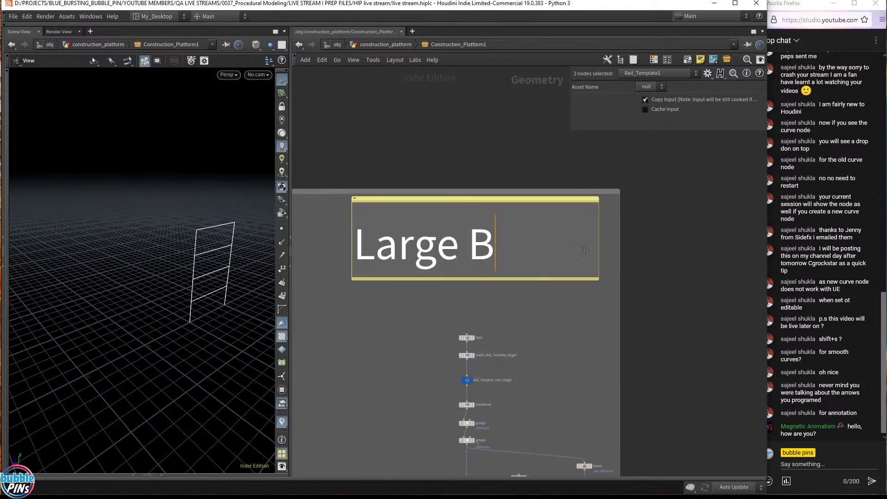
key(BackSpace)
key(BackSpace)
text(ams)
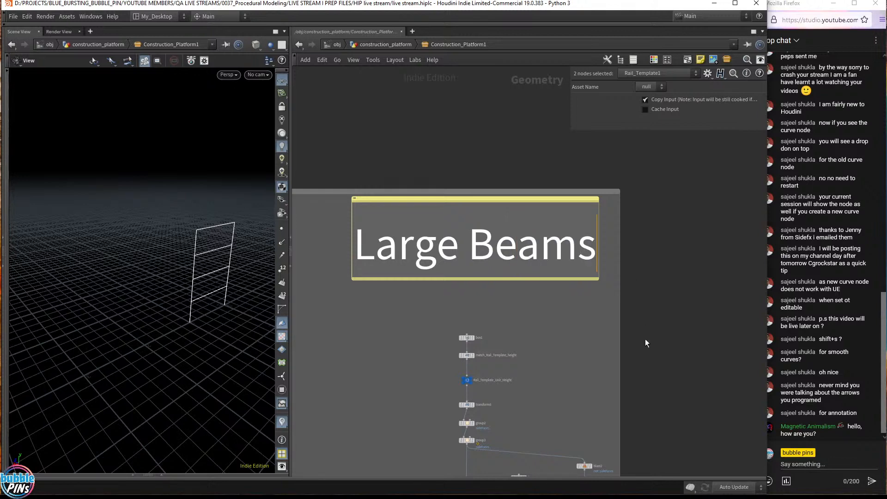
click(646, 343)
Display the last node of the Large Beams network box to show only the beams in the viewport.
scroll(593, 290, down, 10)
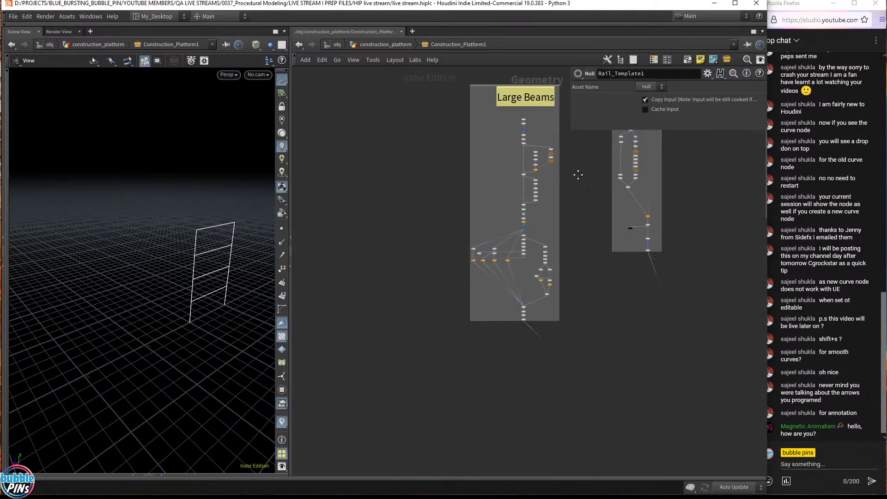
scroll(492, 273, up, 2)
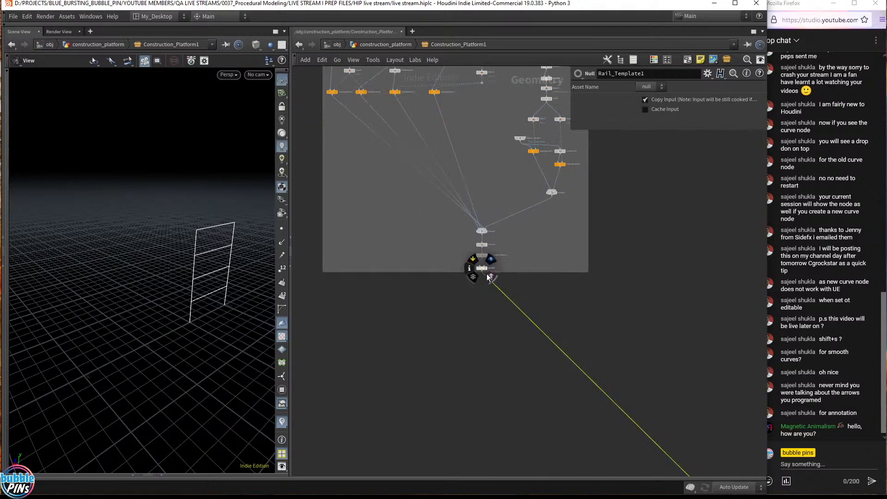
click(493, 268)
drag(179, 238, 138, 258)
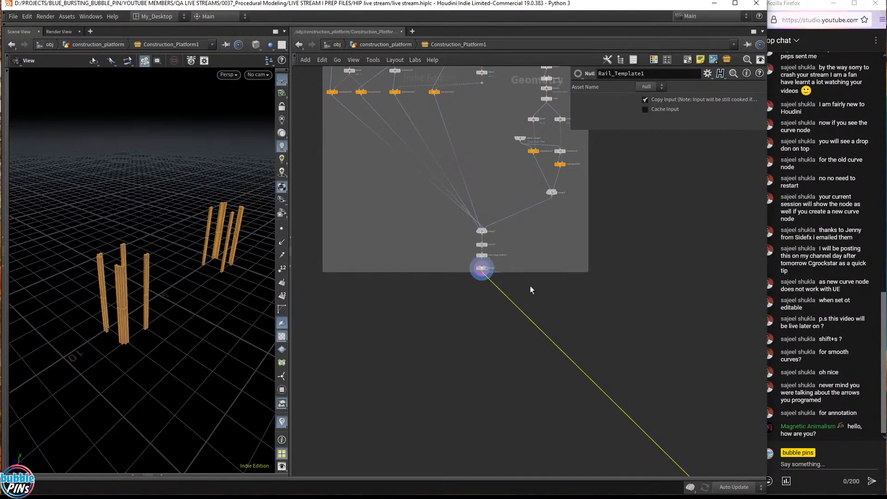
Follow the beams' connection to merge6 and overlay the whole platform from null1 as a wireframe template.
scroll(531, 286, up, 5)
scroll(539, 192, down, 5)
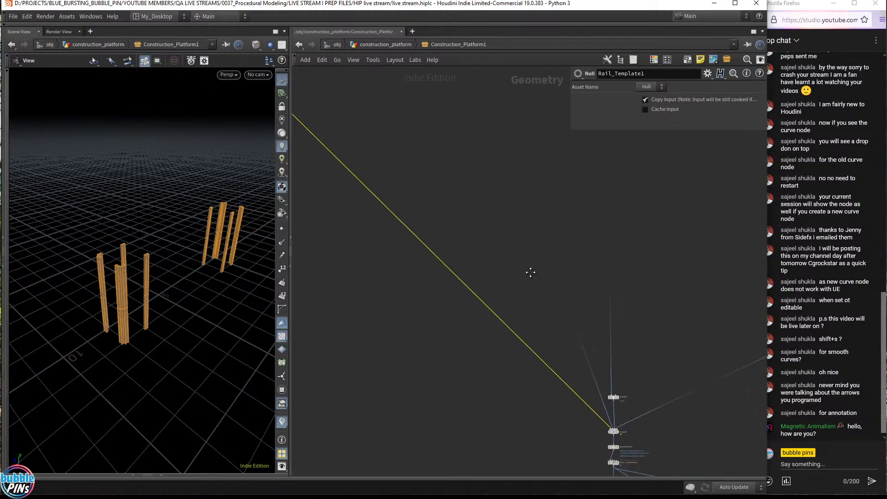
scroll(550, 384, up, 6)
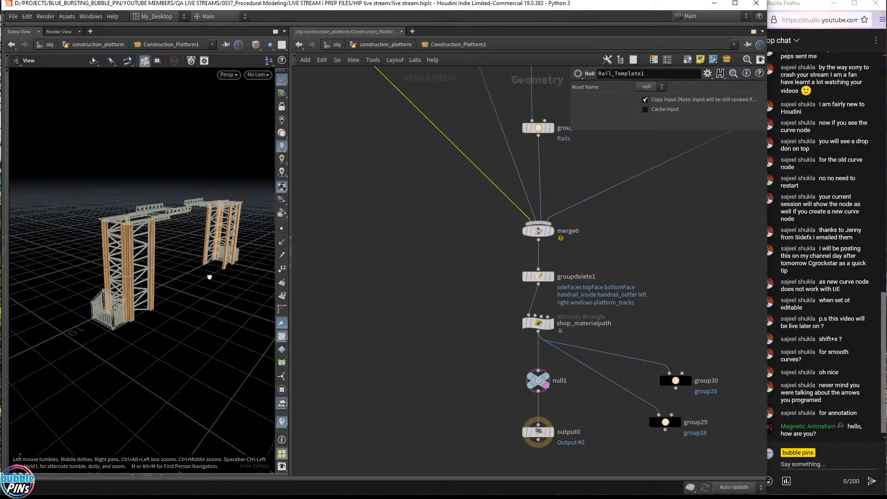
middle_drag(350, 234, 467, 384)
scroll(418, 277, up, 3)
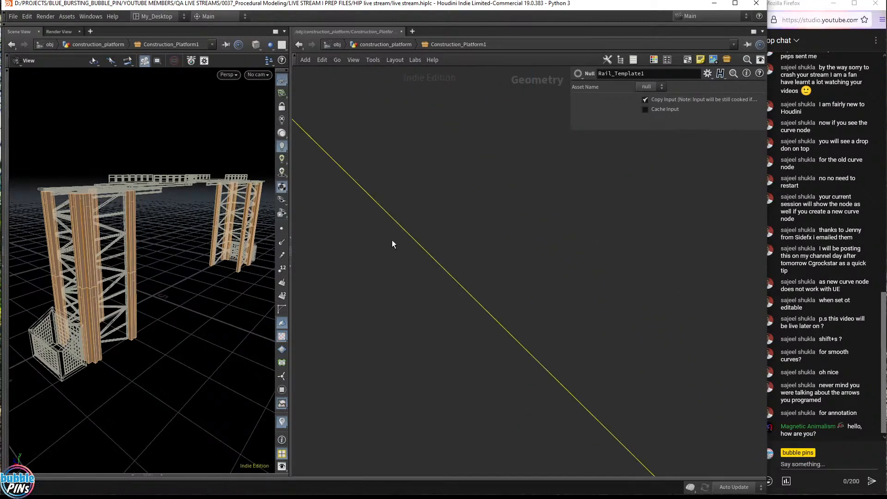
scroll(465, 278, down, 4)
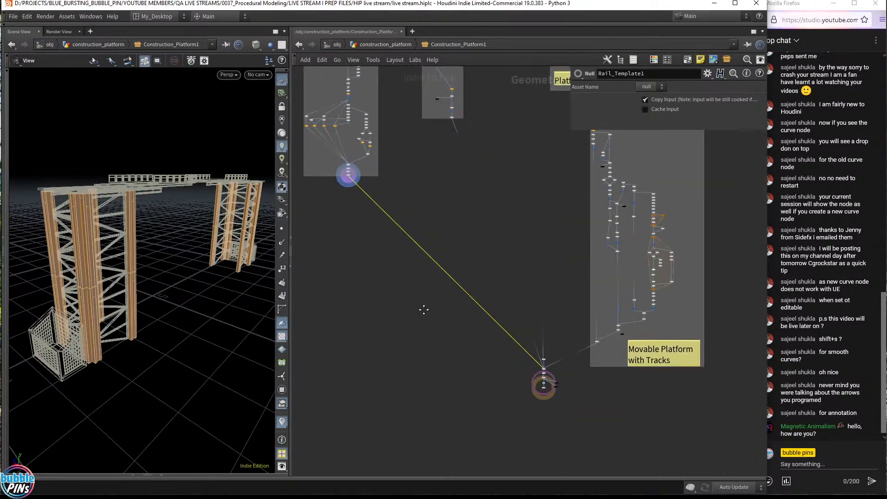
Extend the lower edge of the Large Beams network box to enclose group7 and its Large_Beams label.
middle_drag(376, 212, 492, 299)
scroll(462, 266, up, 6)
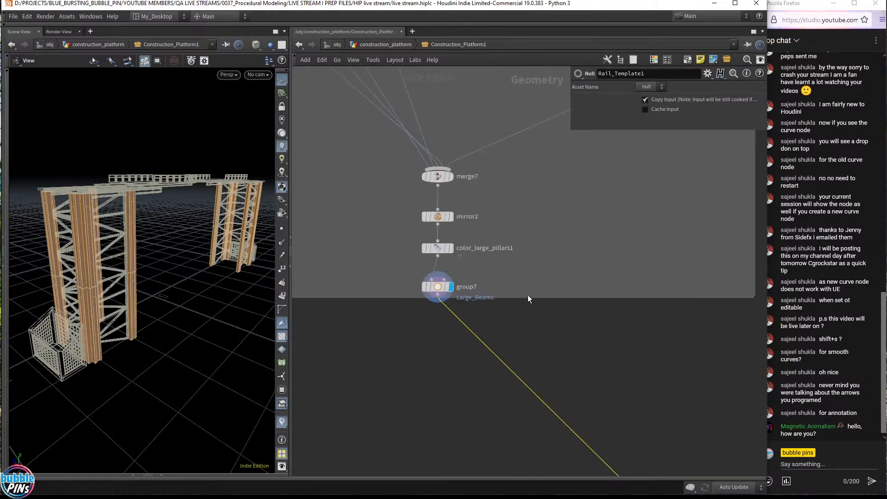
drag(528, 297, 527, 319)
middle_drag(568, 271, 606, 273)
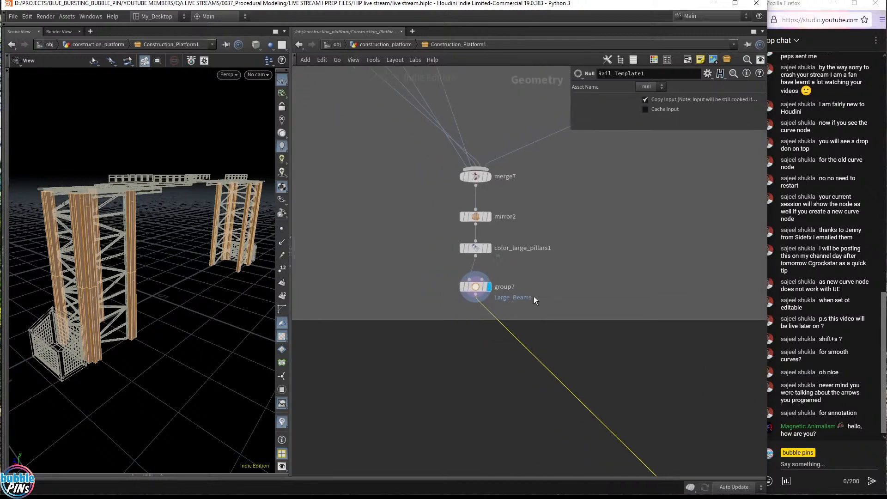
Select group7 and examine the Large_Beams geometry on the platform's towers from several angles.
click(476, 287)
drag(139, 230, 141, 234)
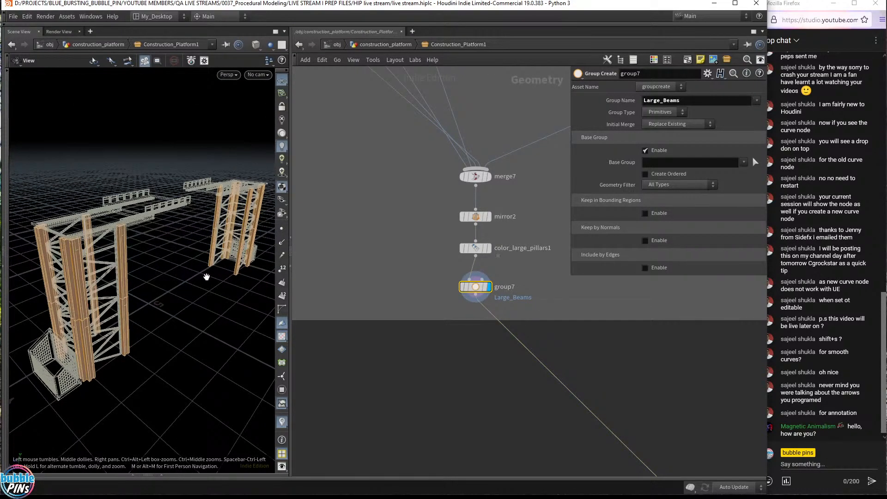
drag(234, 192, 128, 254)
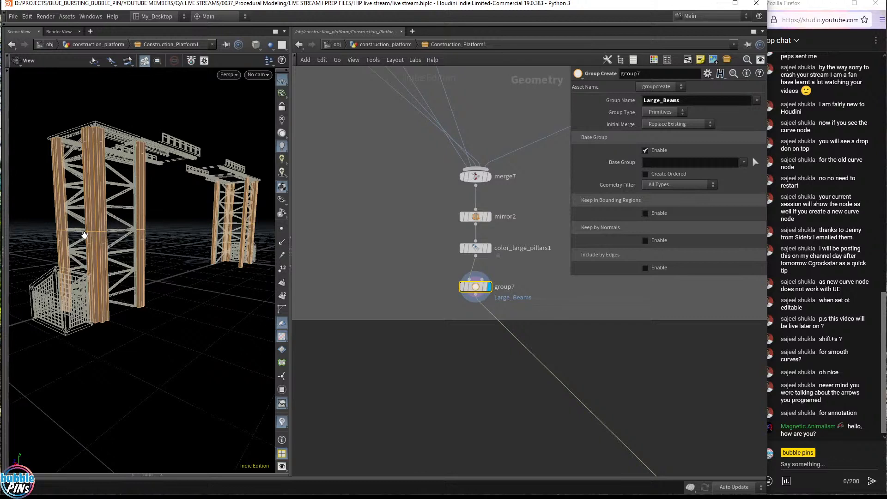
drag(137, 236, 195, 263)
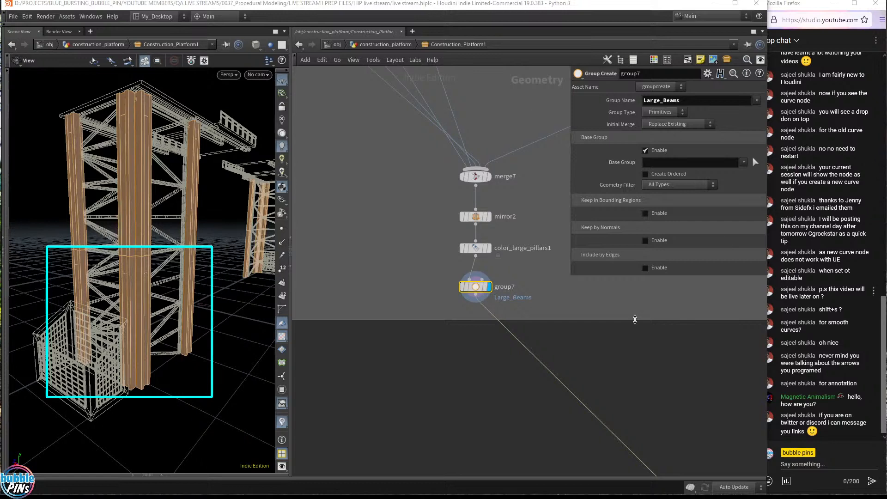
Return to the start of the Large Beams network box and display the box1 node.
middle_drag(378, 189, 396, 396)
middle_drag(456, 74, 493, 428)
middle_drag(402, 216, 372, 416)
middle_drag(426, 246, 396, 370)
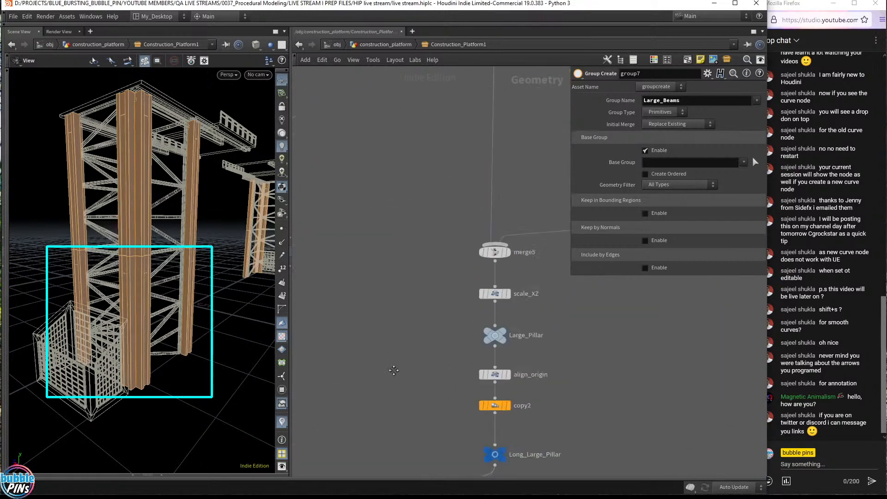
middle_drag(434, 129, 428, 282)
scroll(428, 266, down, 3)
scroll(433, 264, down, 6)
middle_drag(408, 192, 396, 251)
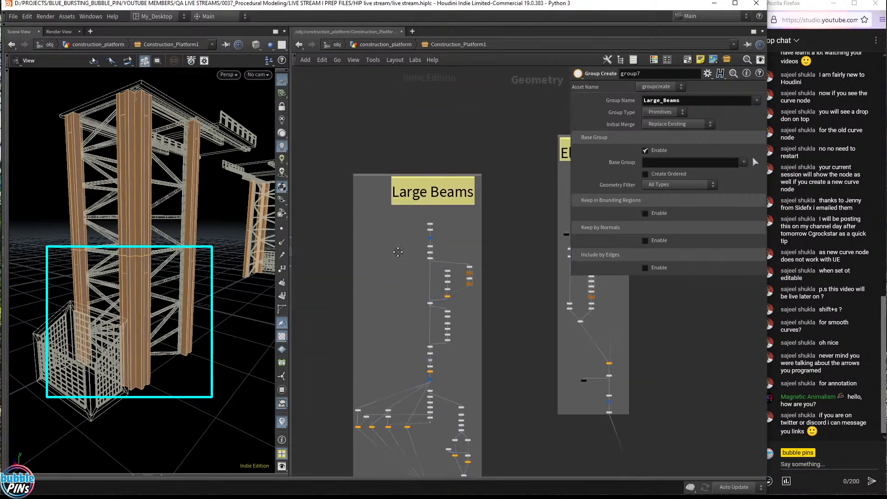
click(437, 228)
scroll(436, 228, up, 8)
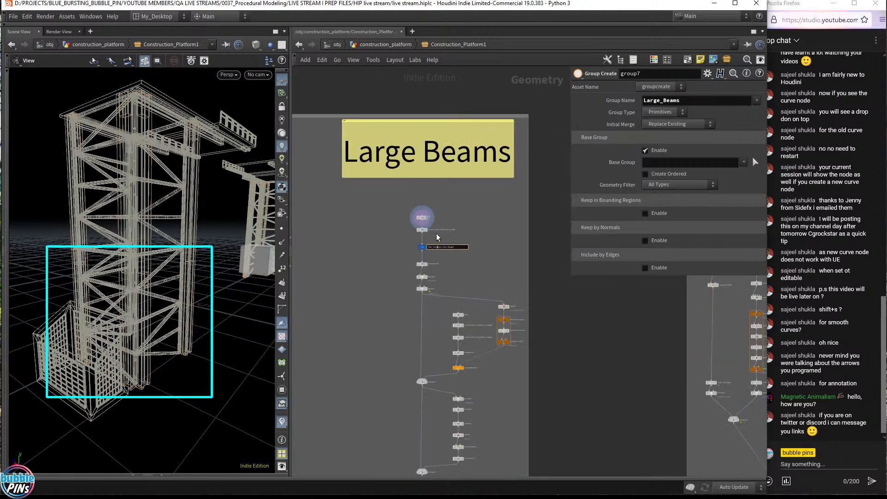
click(429, 204)
scroll(421, 209, down, 1)
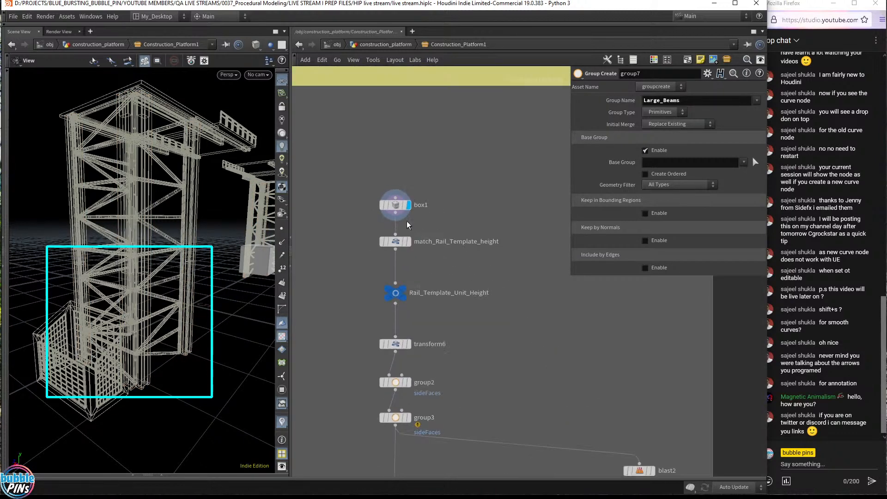
Select box1, frame it in the viewport and remove the platform's wireframe template overlay to inspect the box alone.
click(396, 205)
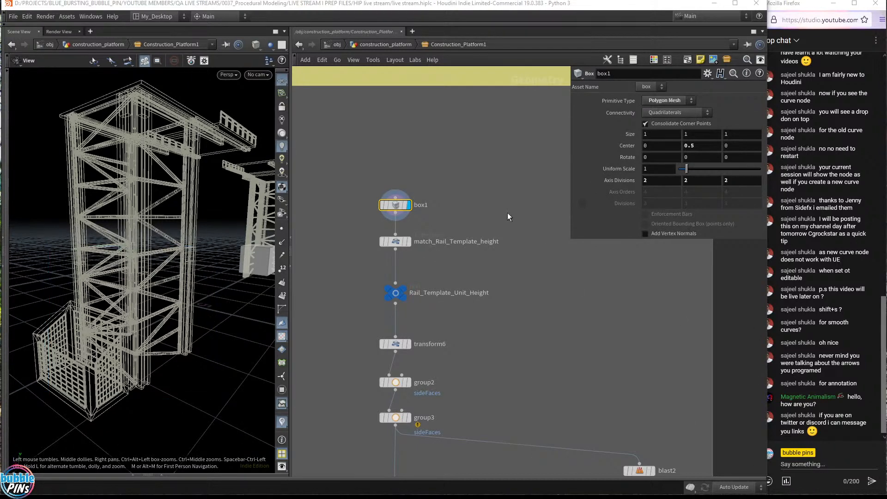
key(f)
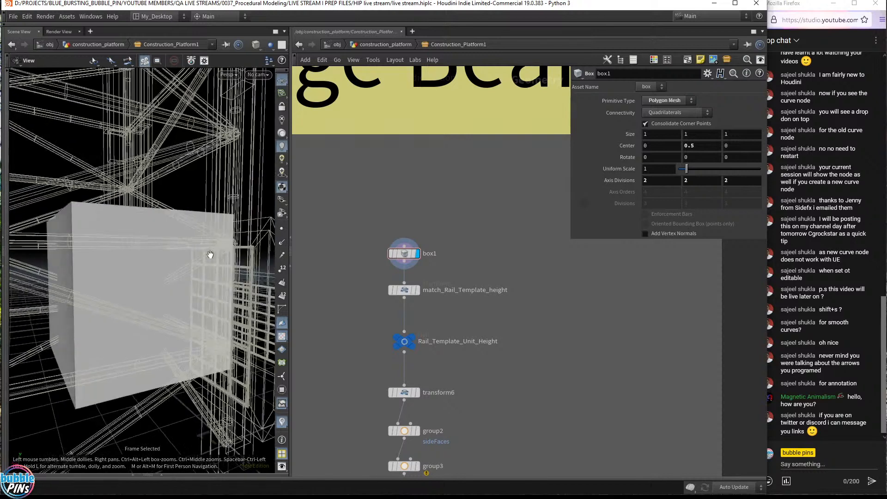
ctrl+click(420, 269)
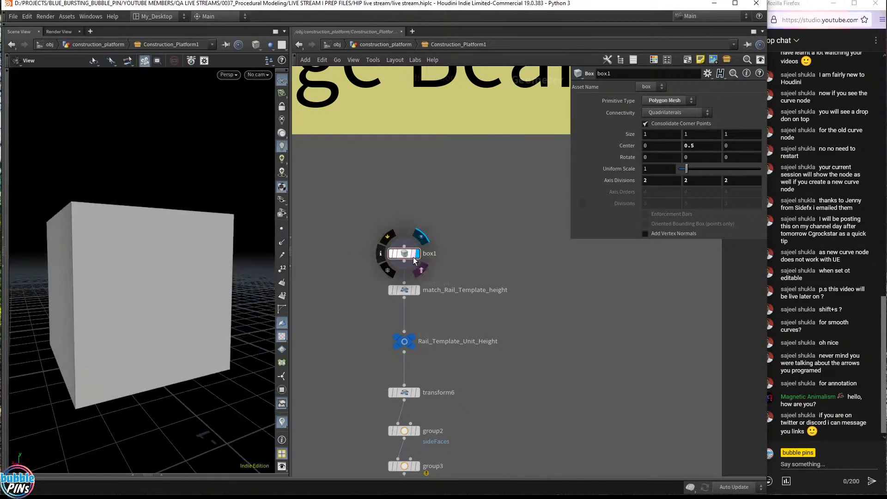
drag(177, 258, 168, 258)
middle_drag(169, 258, 107, 259)
drag(107, 259, 196, 230)
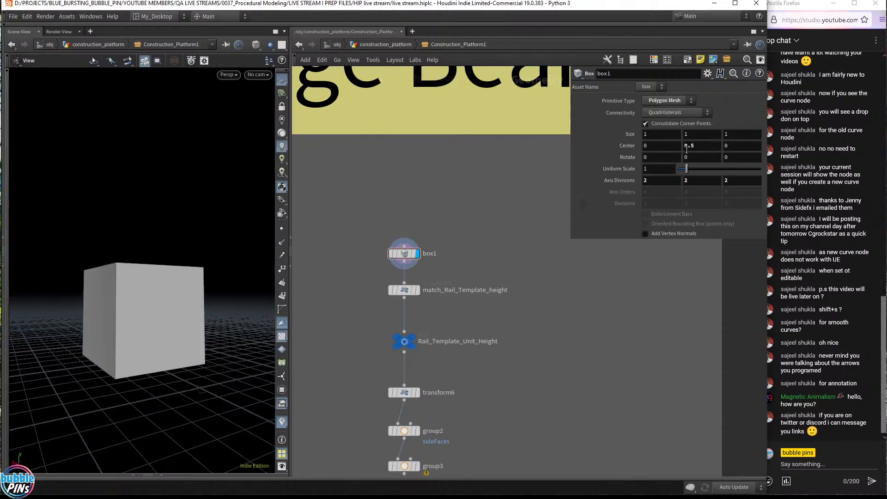
key(Return)
drag(174, 337, 194, 343)
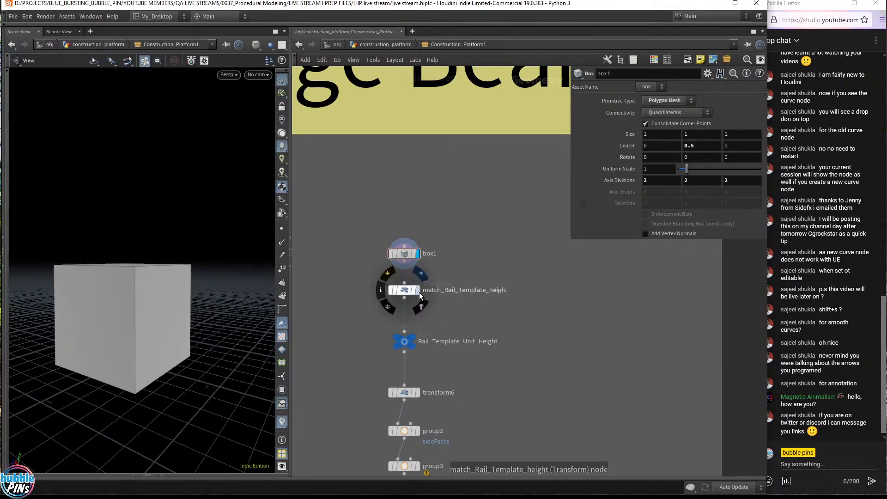
Display and select the match_Rail_Template_height transform and inspect the stretched box in the viewport.
click(418, 291)
click(406, 290)
drag(464, 309, 346, 274)
drag(175, 259, 204, 251)
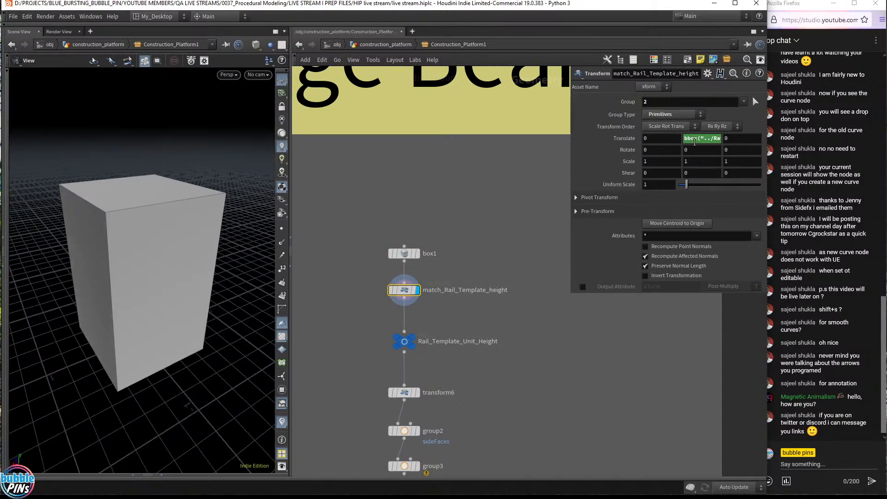
Examine the Translate Y expression of match_Rail_Template_height and its position below box1 in the network.
click(695, 140)
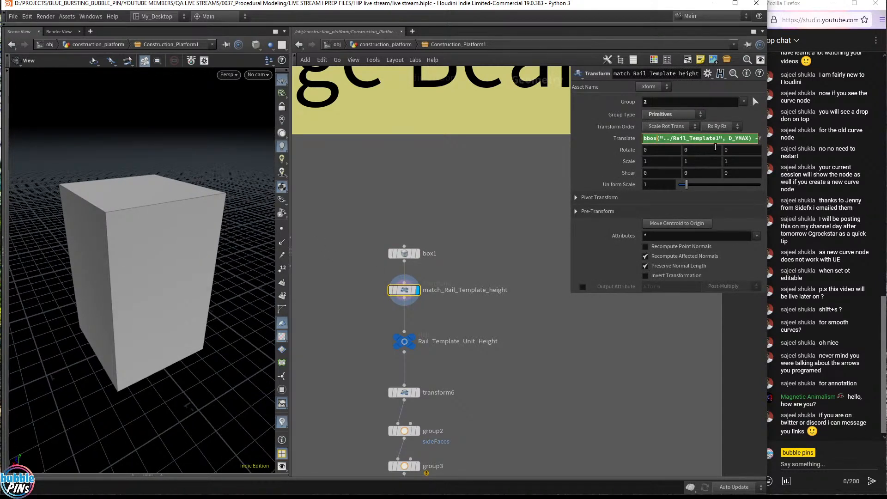
click(474, 221)
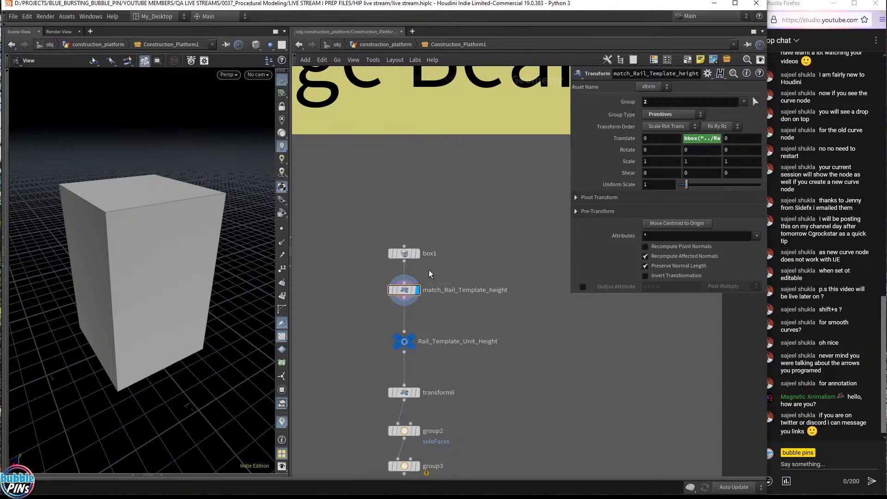
drag(460, 276, 365, 231)
drag(449, 323, 373, 271)
key(h)
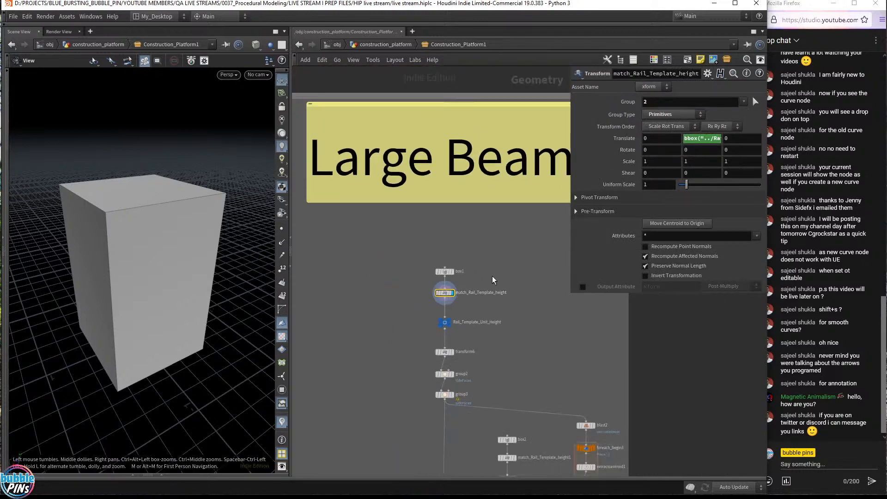
Locate the Rail_Template1 null below curve1 and overlay it in the viewport as a template.
middle_drag(571, 261, 325, 378)
mouse_move(571, 244)
mouse_down()
mouse_move(545, 244)
mouse_move(601, 245)
mouse_move(586, 247)
mouse_up()
middle_drag(635, 326, 424, 382)
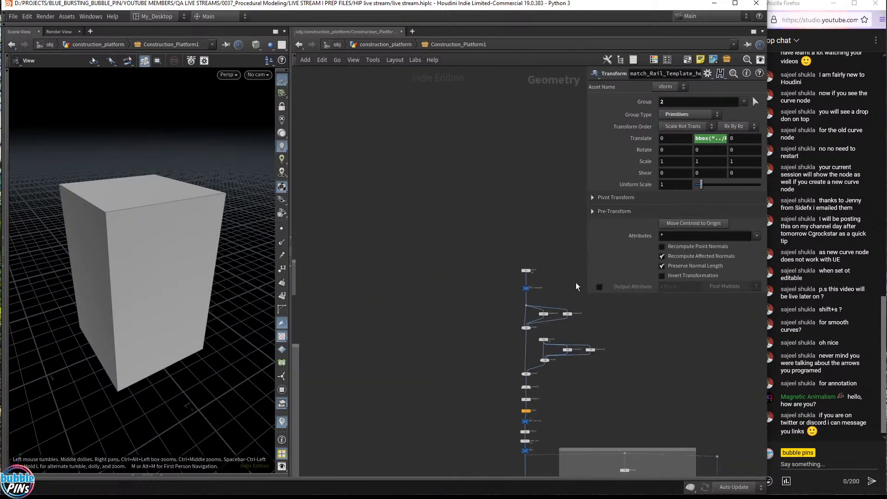
scroll(534, 287, up, 2)
scroll(524, 296, up, 3)
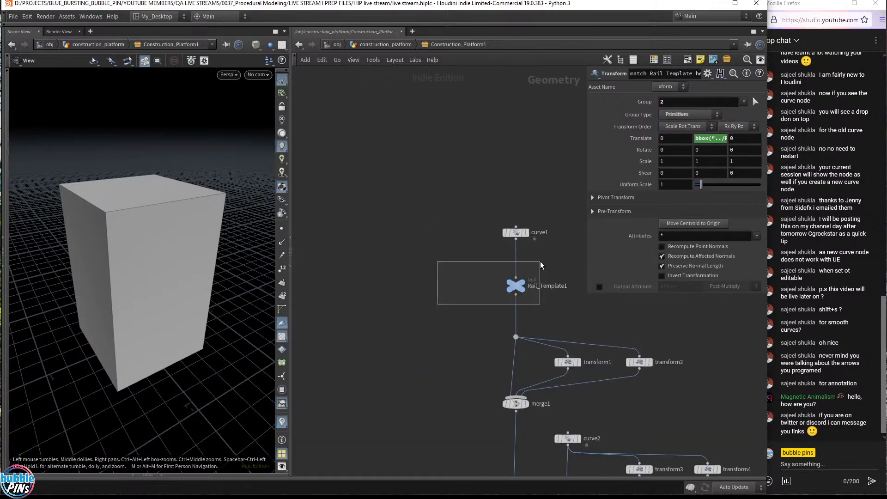
click(523, 286)
click(522, 289)
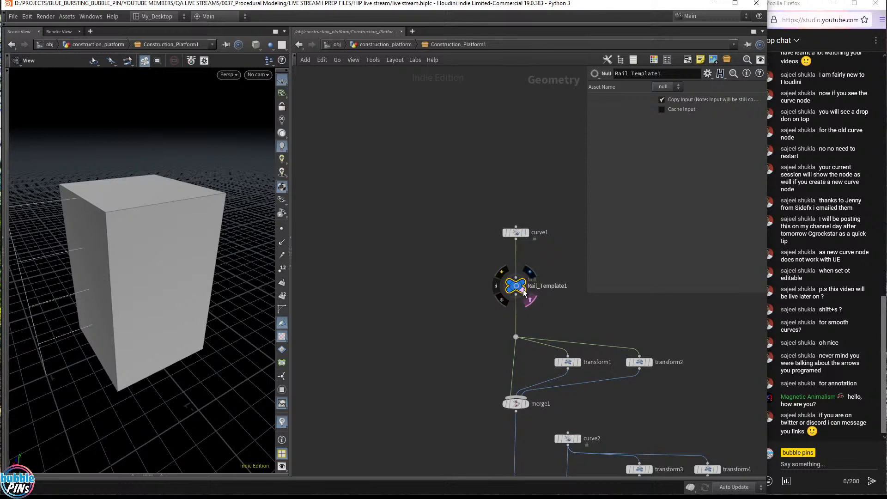
Go back to the Large Beams network box, select match_Rail_Template_height and switch the viewport to wireframe shading.
middle_drag(337, 326, 552, 194)
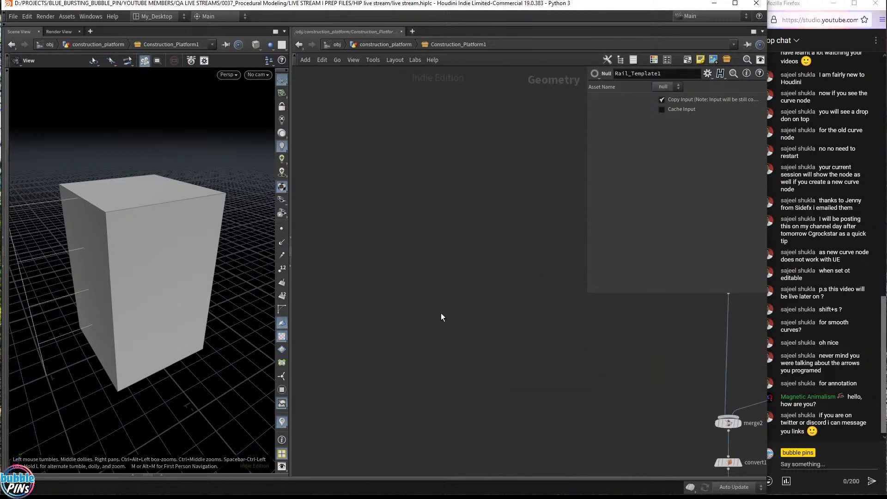
scroll(447, 307, down, 5)
middle_drag(448, 307, 622, 222)
middle_drag(400, 309, 521, 292)
scroll(406, 243, up, 5)
double_click(392, 257)
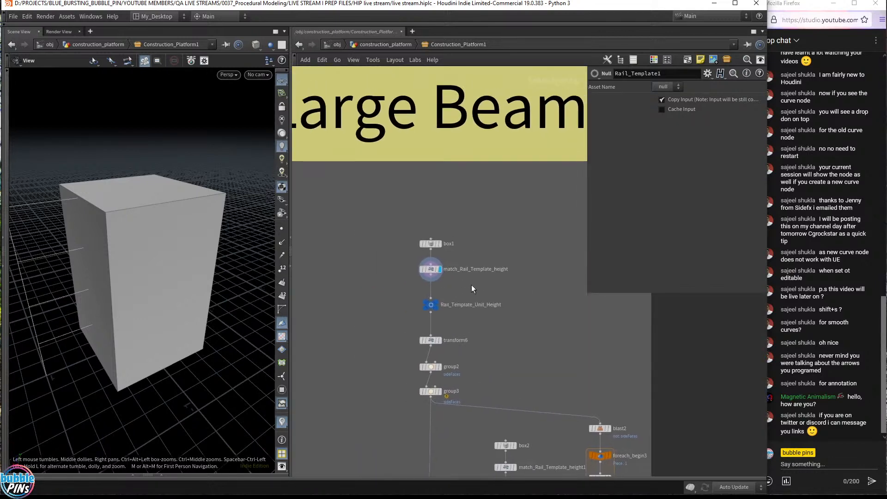
click(431, 269)
mouse_move(146, 270)
mouse_down()
mouse_move(151, 257)
mouse_move(251, 241)
mouse_move(214, 258)
mouse_move(192, 234)
mouse_move(182, 241)
mouse_up()
key(w)
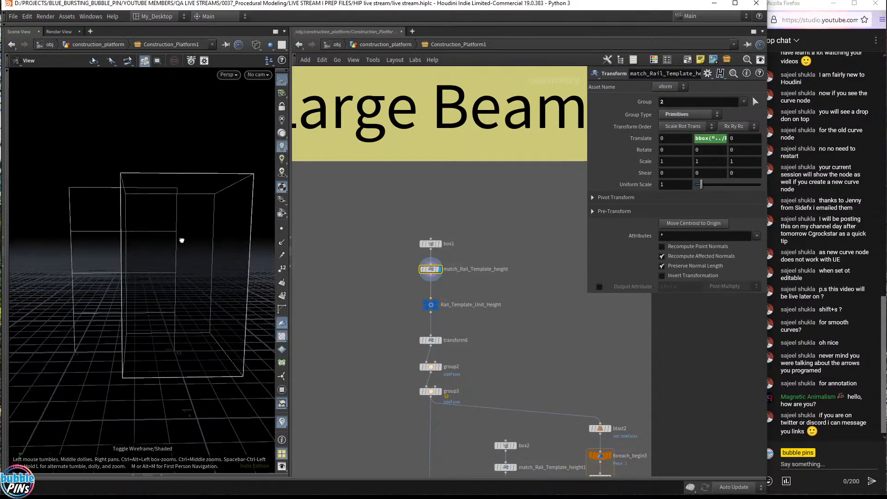
Compare the wireframe box's height with the rail template from several angles in the viewport.
drag(129, 192, 137, 200)
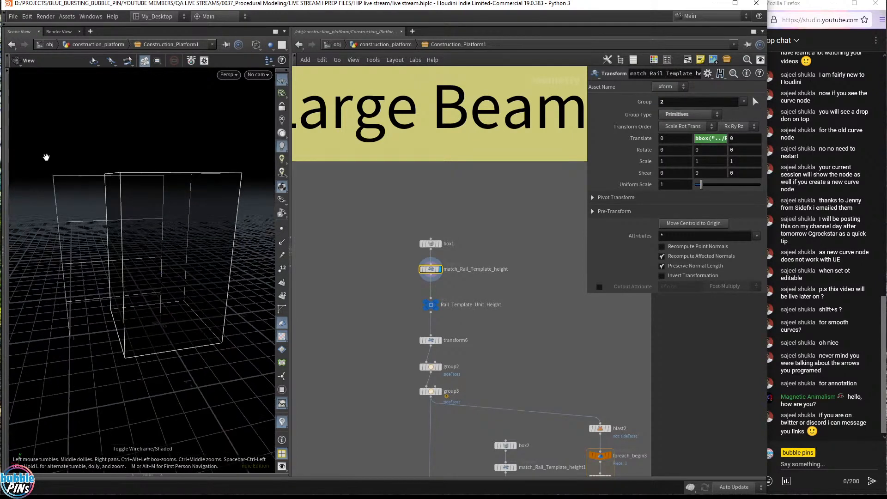
drag(119, 312, 178, 249)
scroll(440, 225, down, 3)
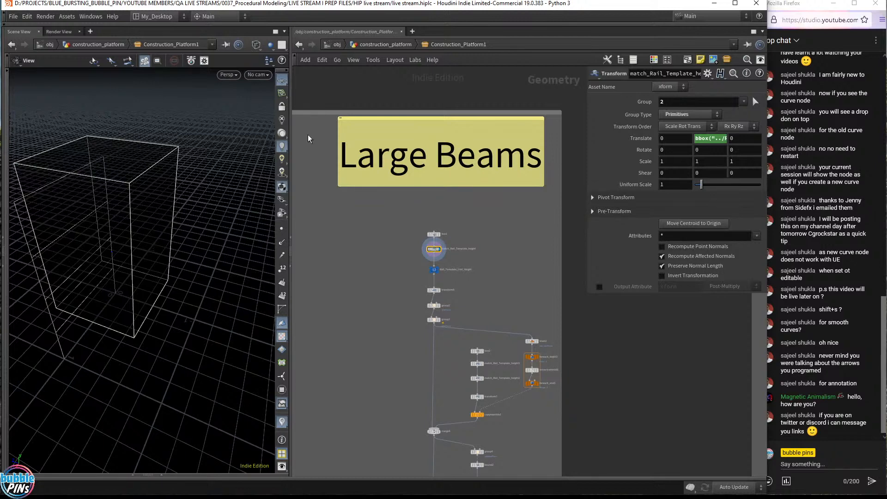
drag(79, 228, 147, 229)
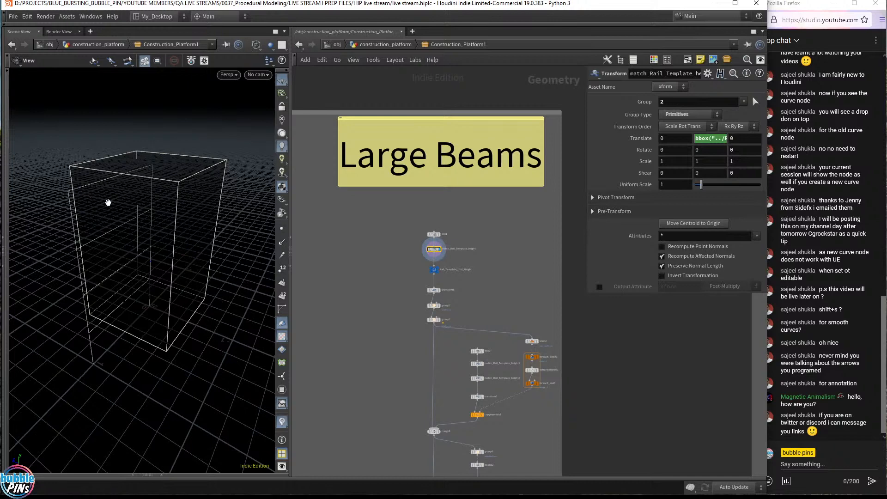
drag(108, 200, 174, 211)
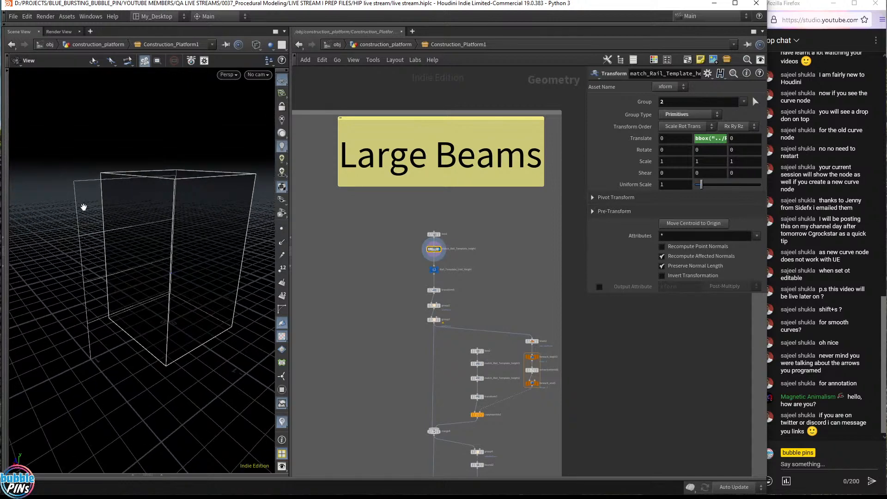
drag(103, 297, 169, 219)
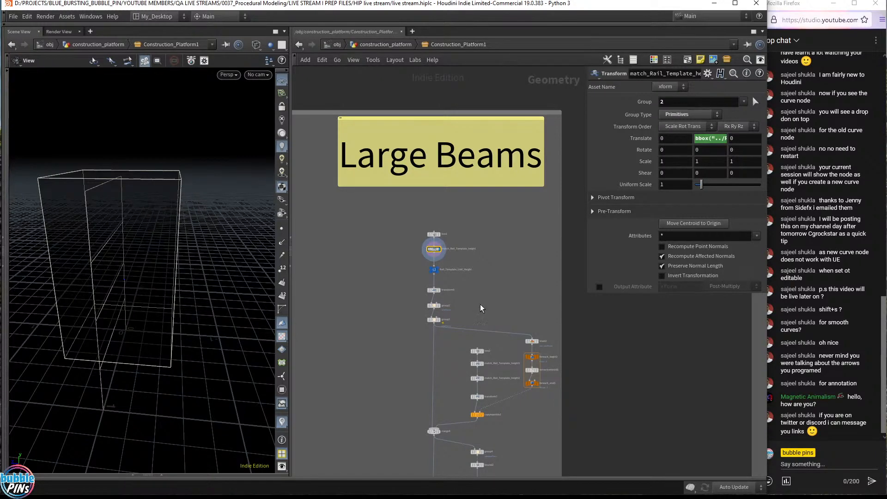
Widen the parameter area of match_Rail_Template_height and highlight the Rail_Template1 and D_YMAX parts of its Translate Y expression.
key(f)
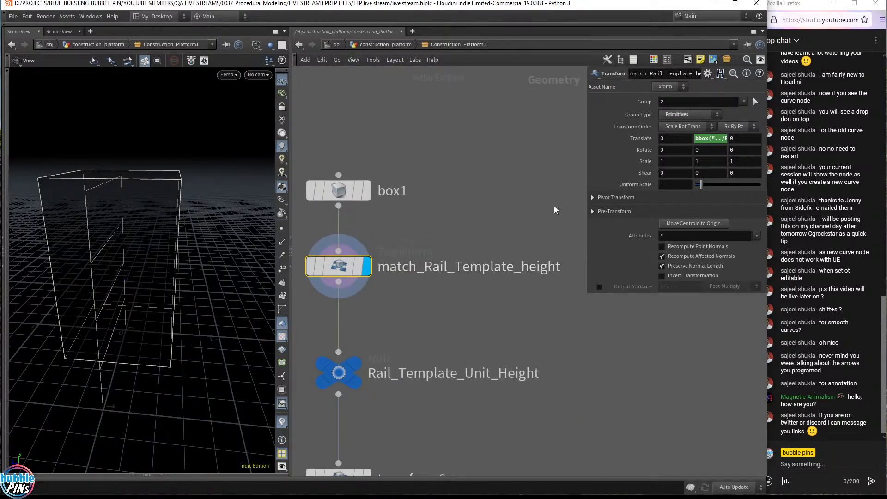
drag(589, 292, 402, 292)
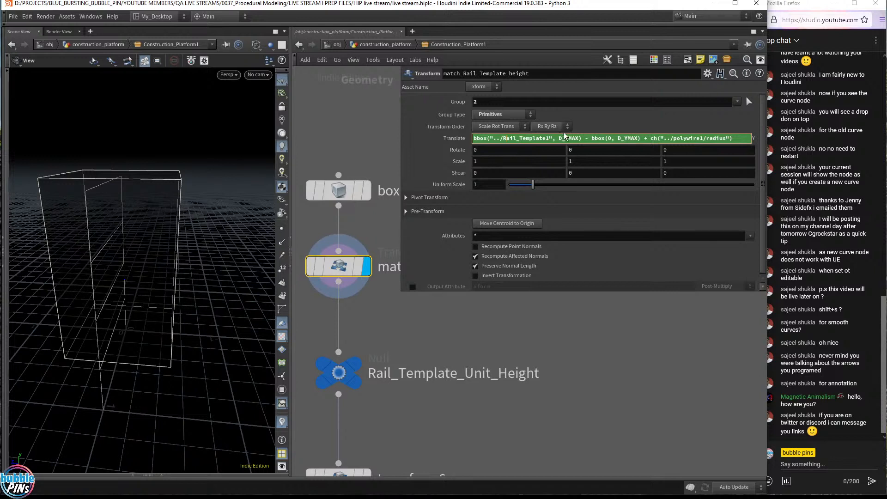
drag(587, 140, 400, 141)
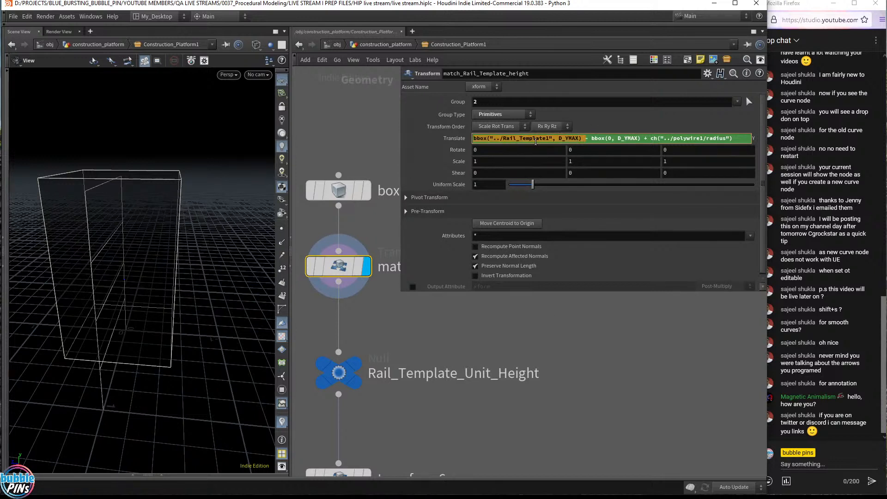
click(543, 140)
drag(553, 139, 508, 137)
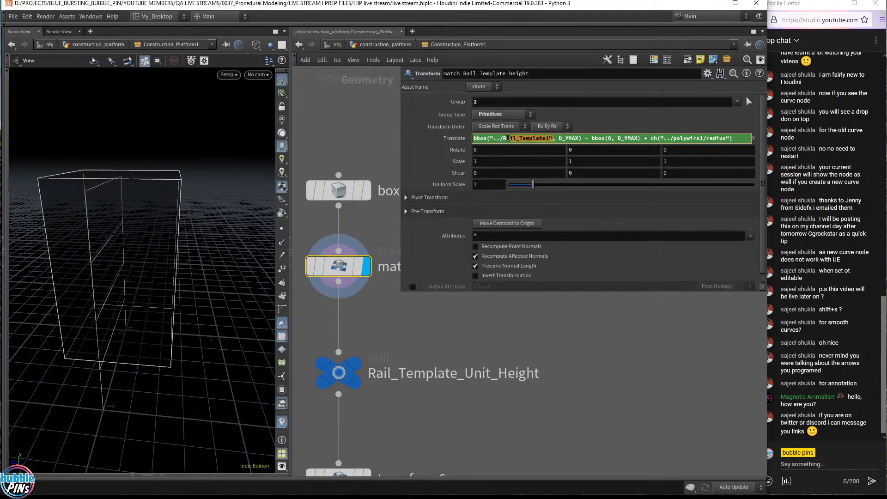
drag(563, 139, 574, 139)
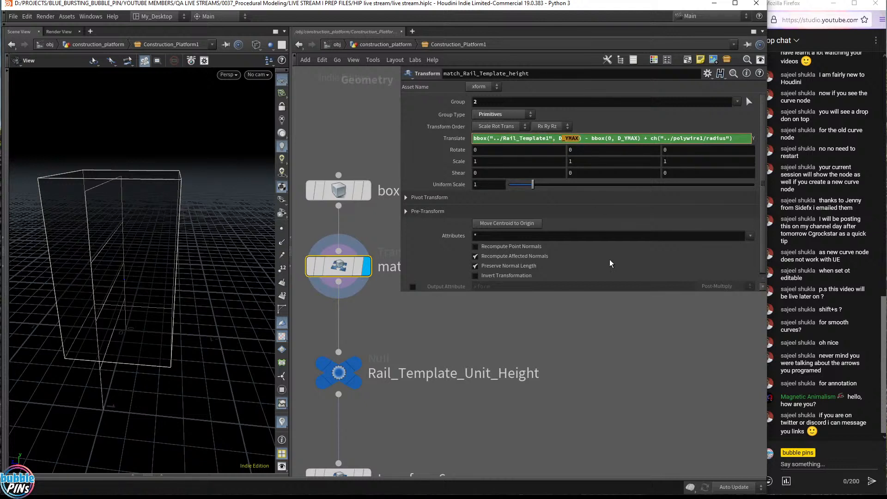
Orbit around the wireframe box to examine how its upper face lines up with the rail template.
drag(119, 204, 65, 202)
drag(65, 314, 62, 196)
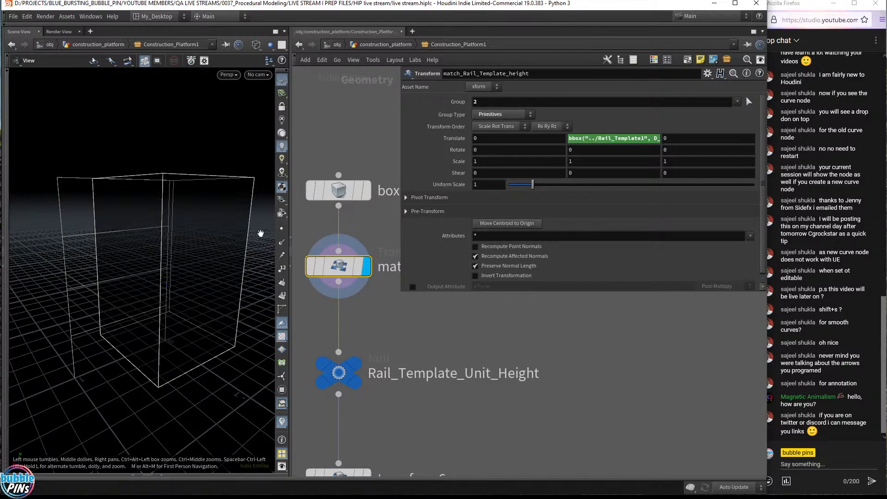
drag(137, 194, 166, 214)
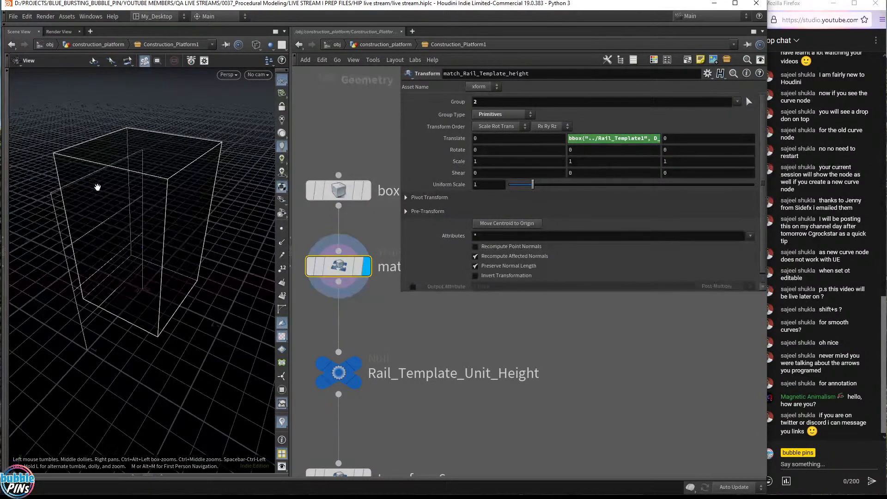
drag(97, 193, 138, 214)
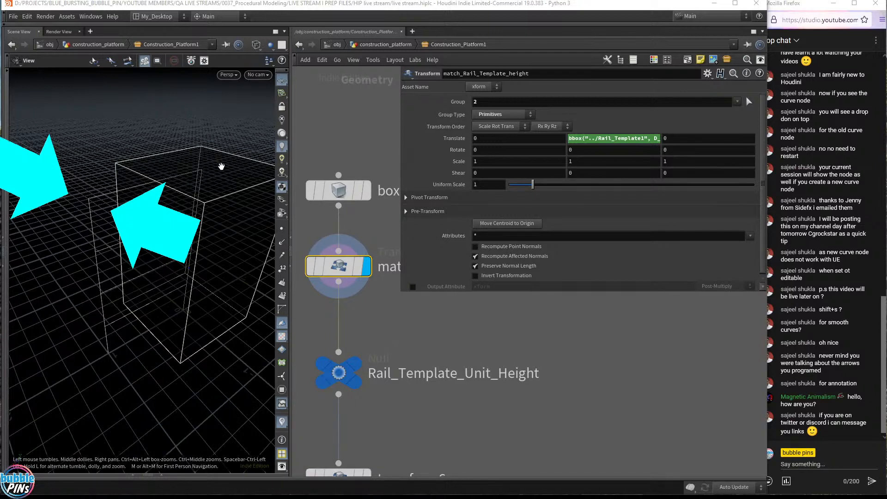
Highlight the Rail_Template1 bounding-box term and the bbox(0, D_YMAX) term in match_Rail_Template_height's Translate Y expression.
click(622, 136)
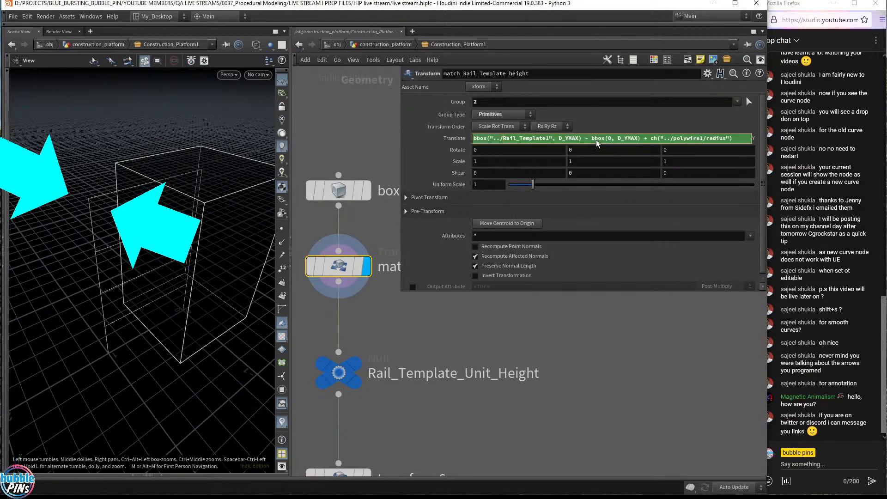
drag(586, 139, 559, 140)
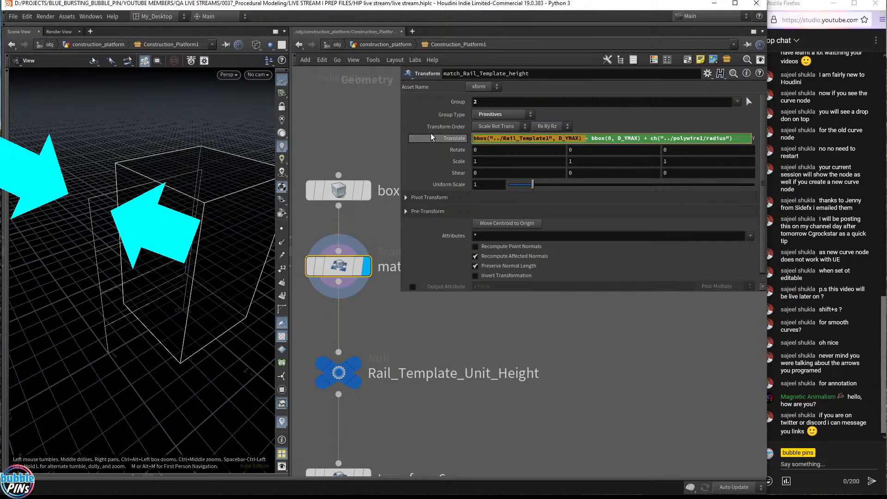
click(643, 138)
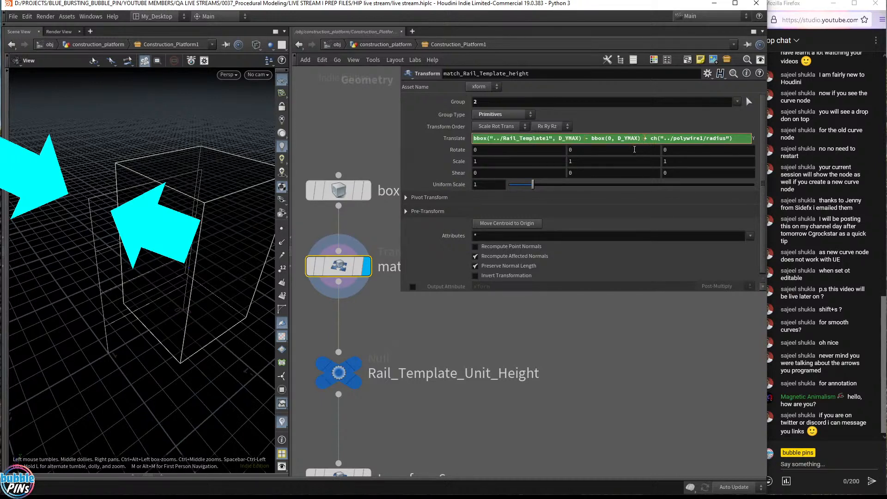
drag(643, 138, 588, 142)
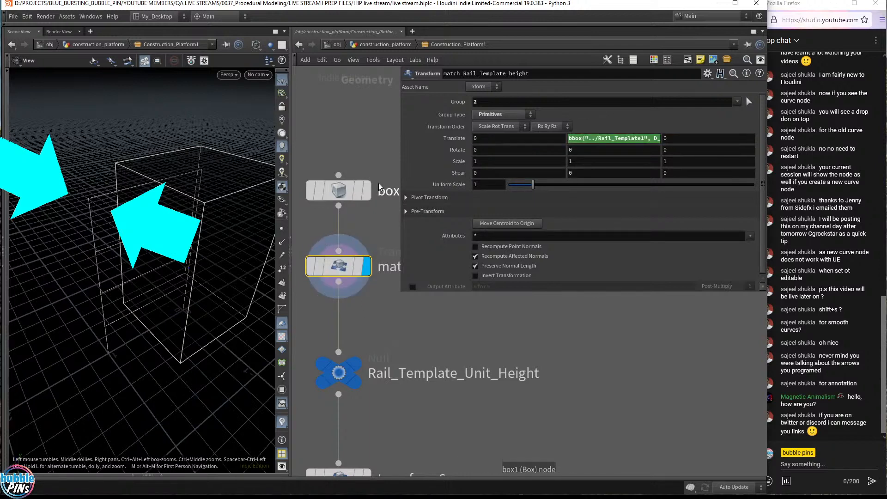
Display the box1 node, show its parameters and clear the arrow annotations from the viewport.
mouse_move(370, 193)
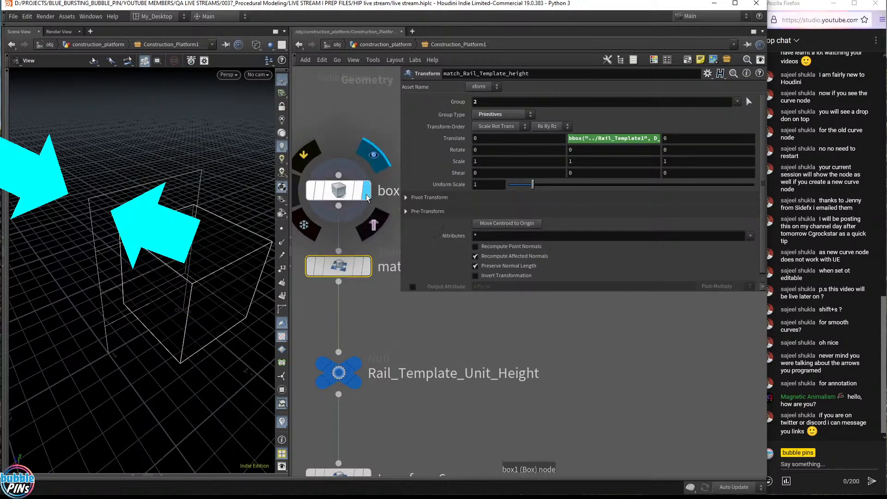
click(337, 193)
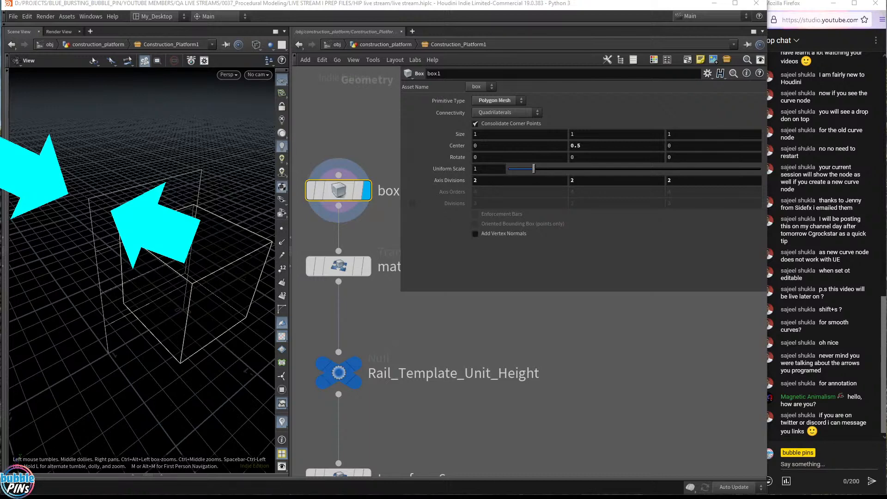
key(Escape)
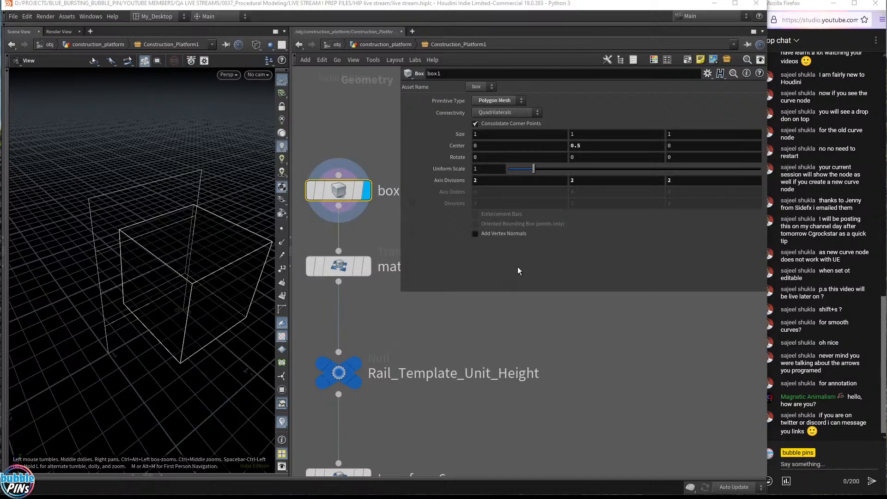
Reopen match_Rail_Template_height's Translate Y expression and highlight the subtraction of the two bbox terms, including the Rail_Template1 term alone.
click(337, 266)
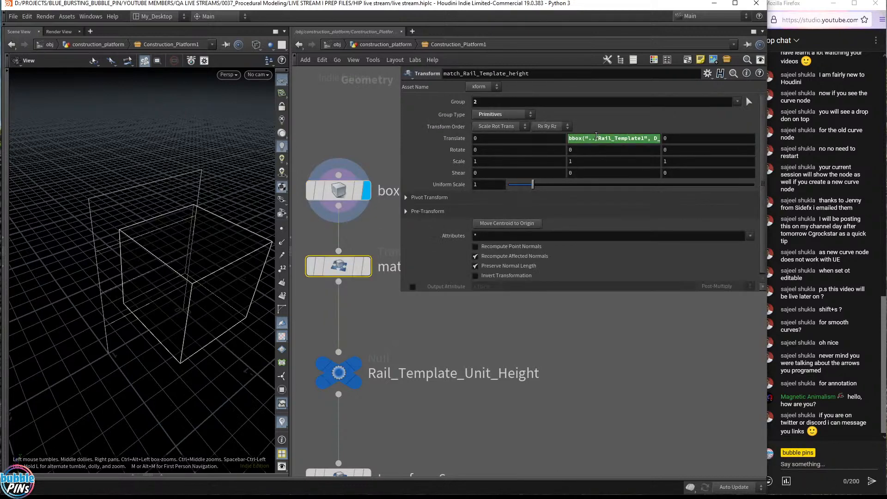
click(597, 137)
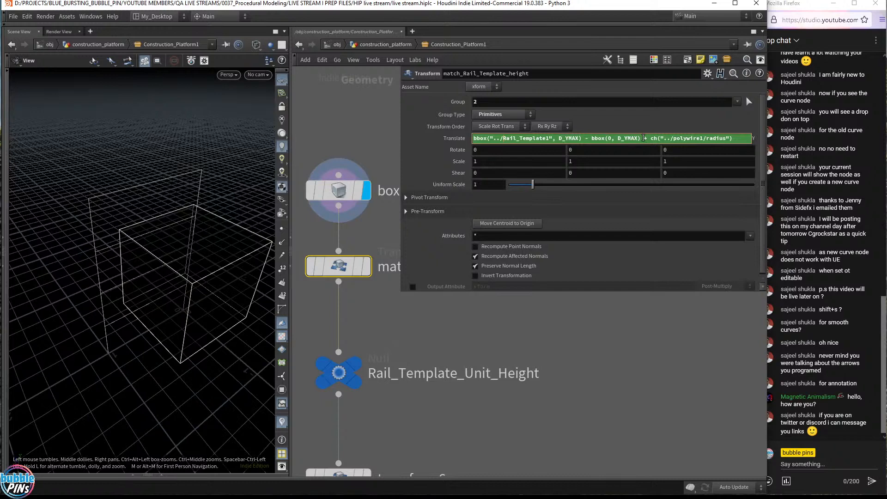
drag(644, 137, 474, 138)
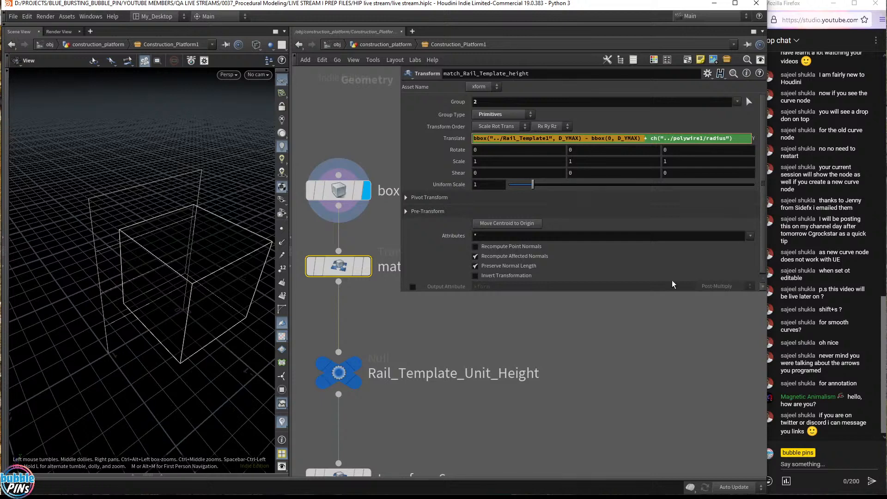
click(584, 138)
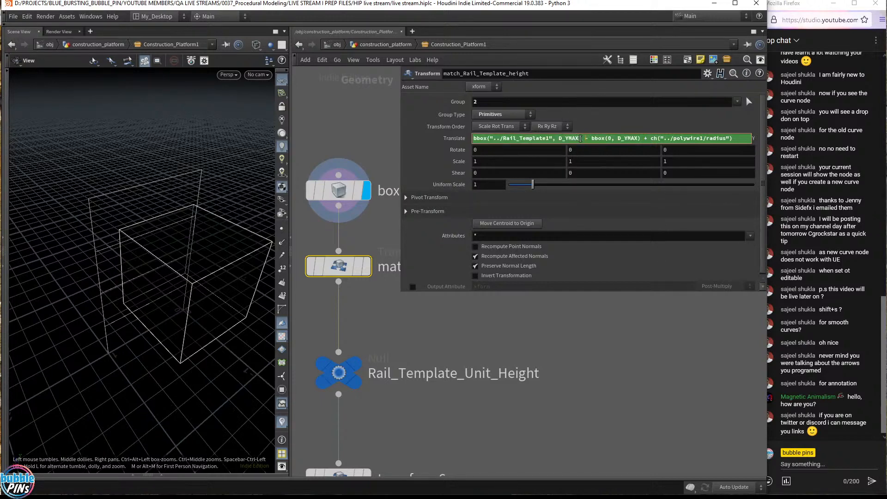
drag(584, 138, 474, 138)
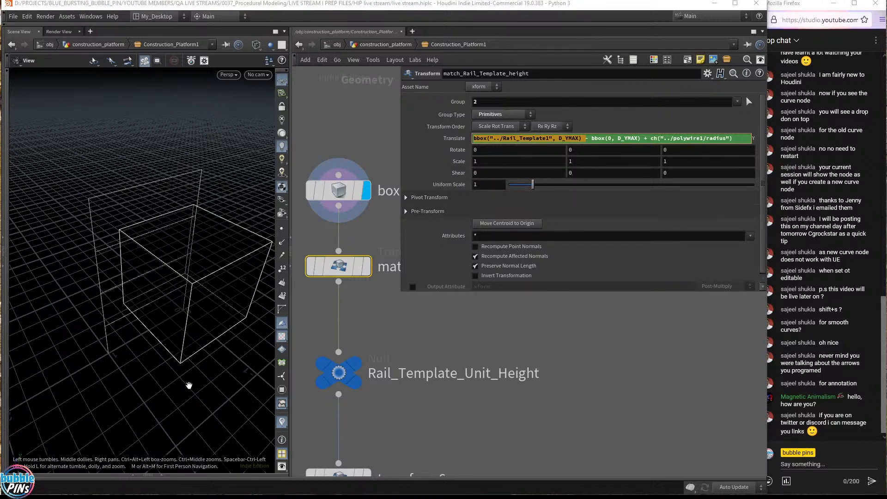
Compare the box with the rail template from the side, relating the height gap to the two bbox terms of the expression.
drag(189, 385, 172, 259)
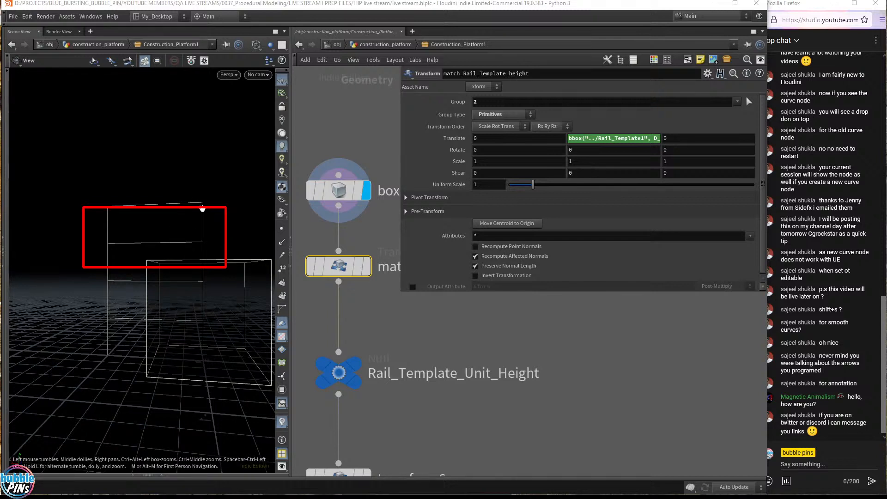
click(553, 138)
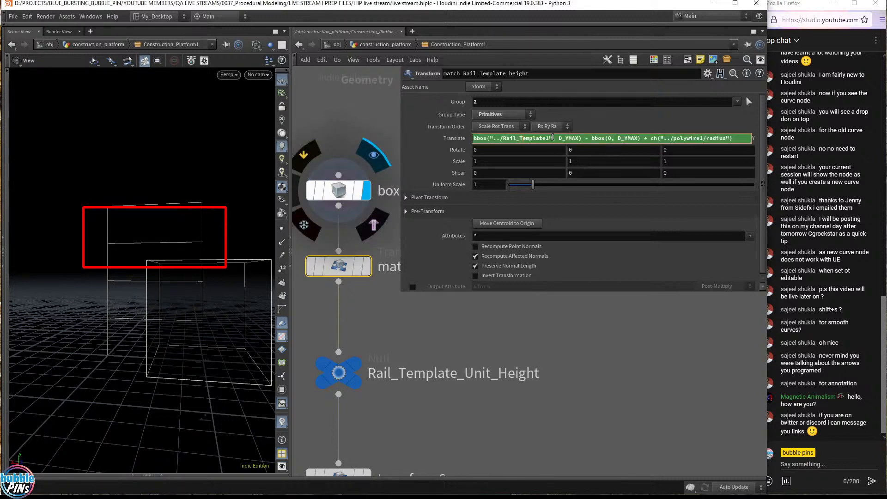
drag(586, 138, 367, 126)
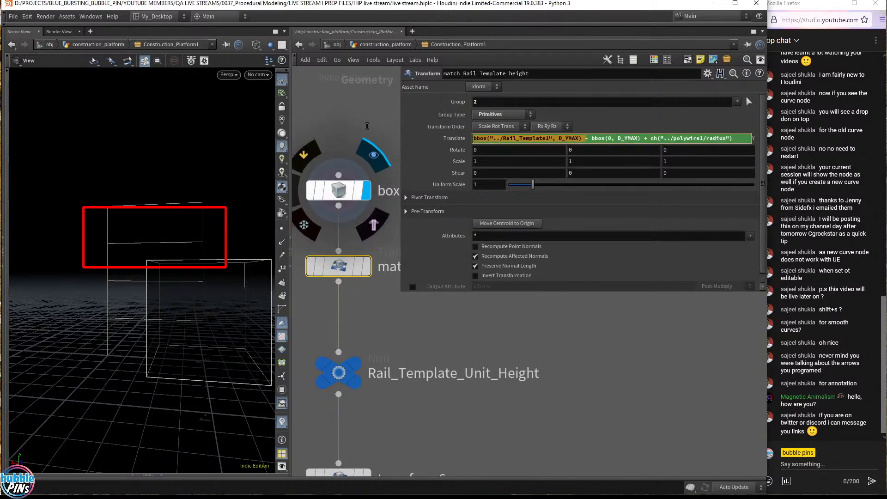
drag(644, 138, 590, 142)
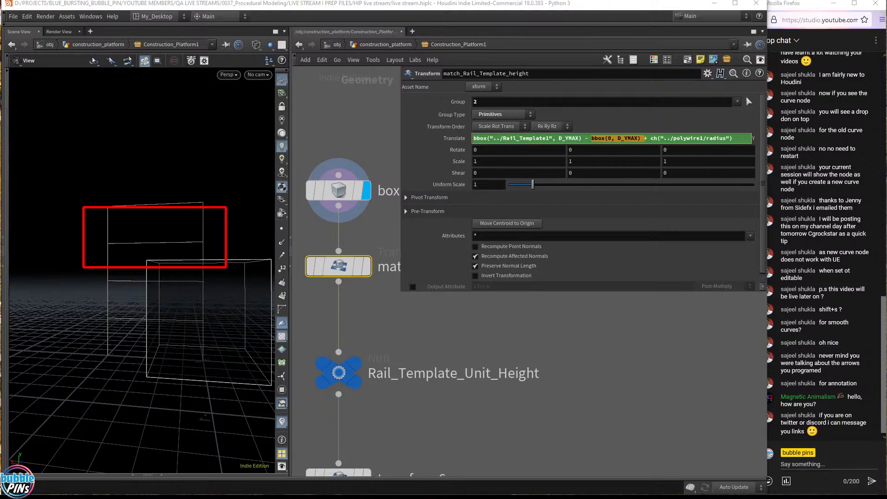
key(Escape)
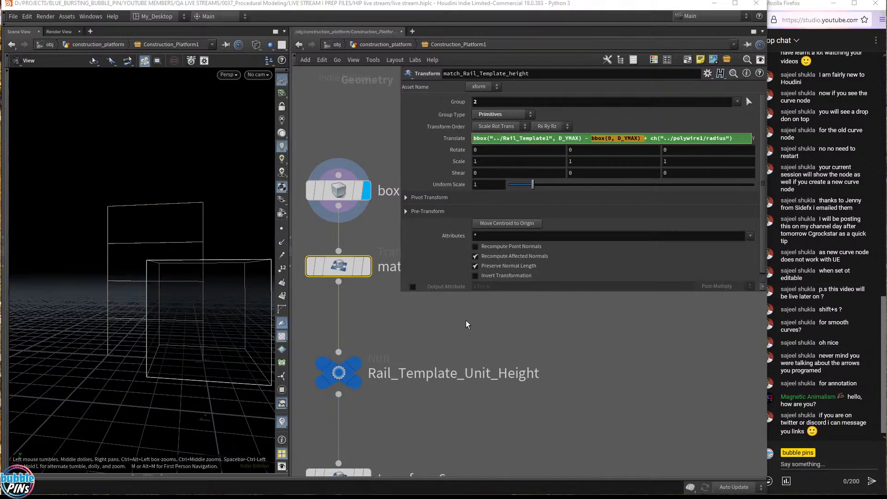
Reopen the full Translate Y expression, switch to an empty Notepad document and place it below the parameters.
click(563, 336)
click(605, 139)
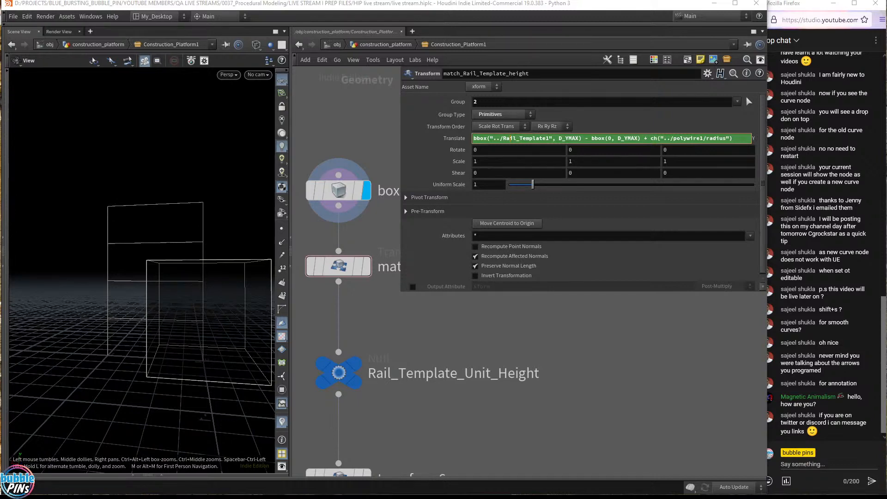
drag(689, 498, 370, 286)
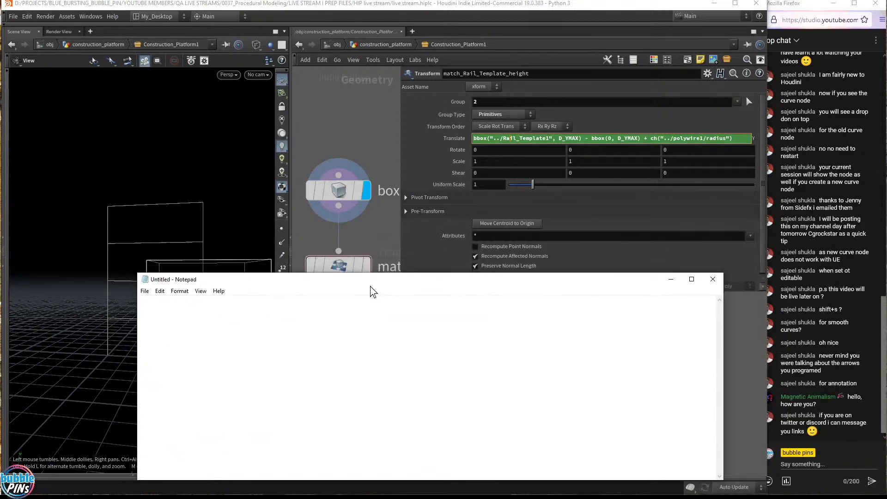
drag(456, 278, 456, 347)
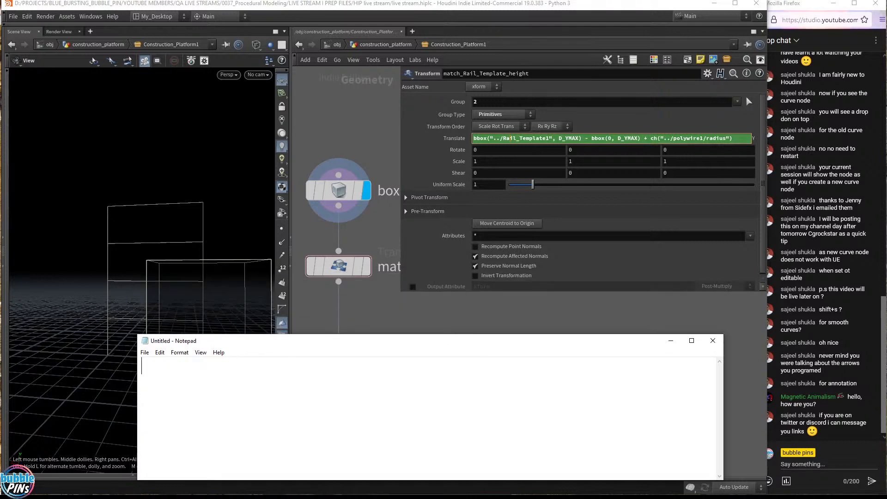
Write the function template bbox("...node path...", ) in Notepad, leaving the second argument empty.
text(bbox())
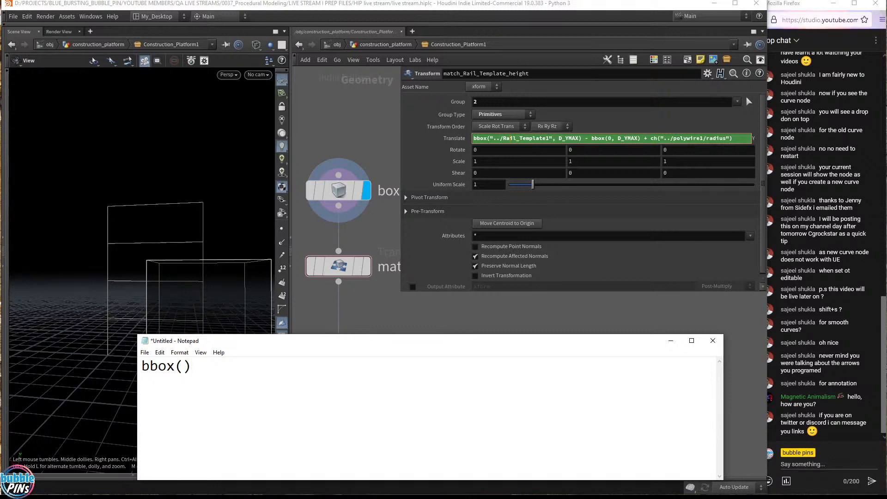
key(Left)
text(")
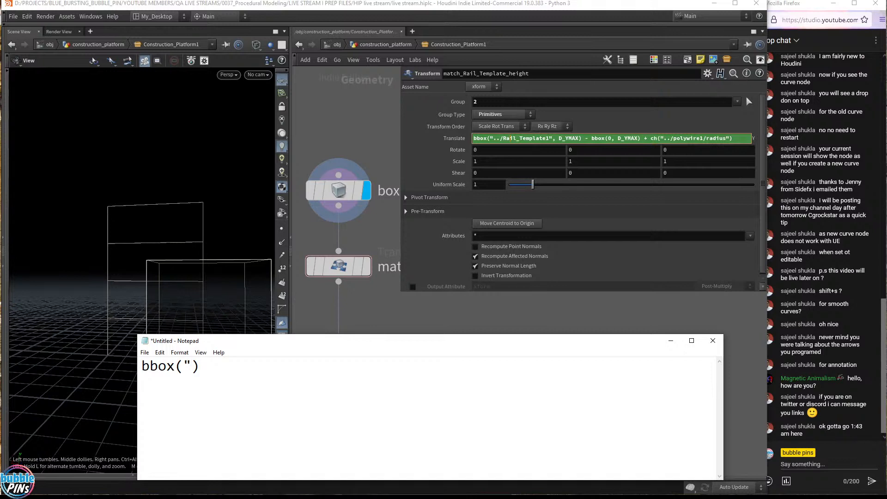
text(........node path)
key(Left)
key(Left)
key(Left)
key(Left)
key(Left)
key(Left)
key(Left)
key(Left)
key(Left)
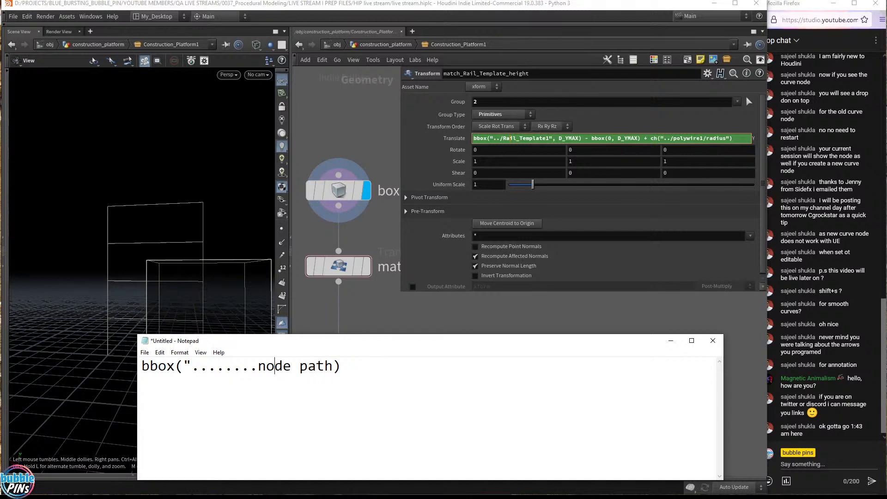
key(BackSpace)
key(BackSpace)
key(BackSpace)
key(BackSpace)
key(BackSpace)
key(Right)
key(Right)
key(Right)
key(Right)
key(Right)
key(Right)
key(Right)
key(Right)
key(Right)
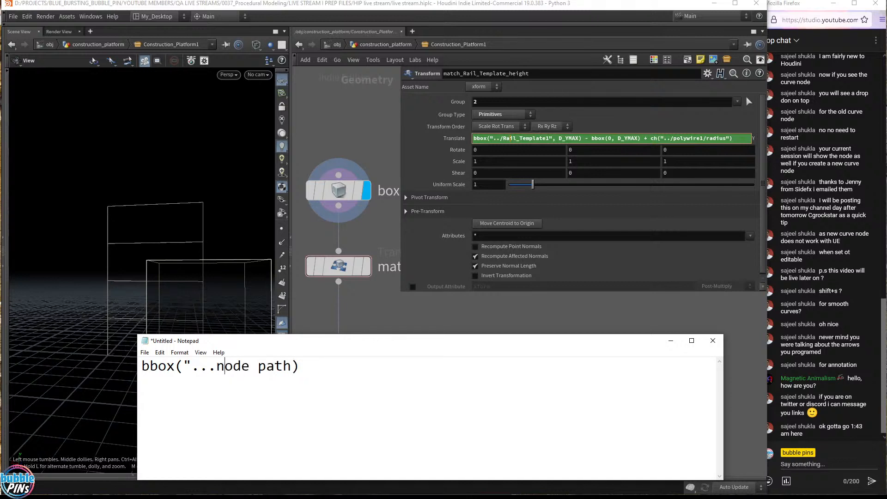
text(...",)
Back in Houdini, highlight the Rail_Template1 bbox term, its quoted node path and the ../ prefix in the Translate Y expression.
drag(584, 140, 420, 143)
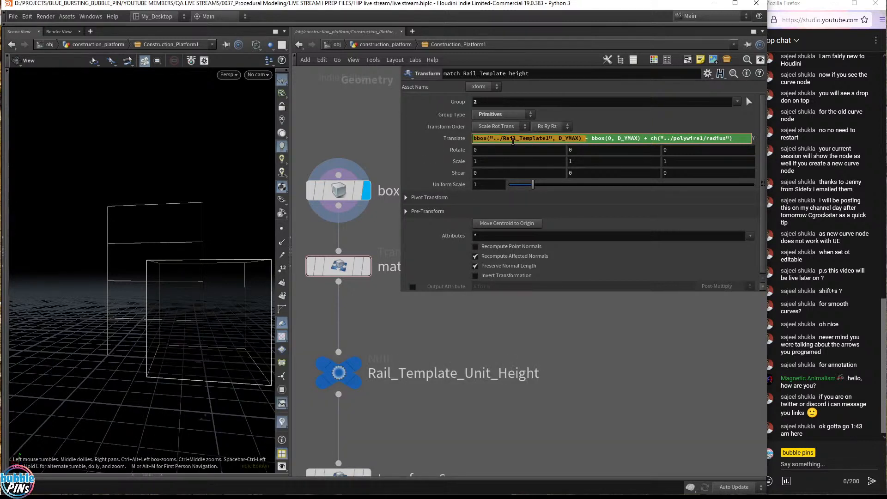
click(542, 137)
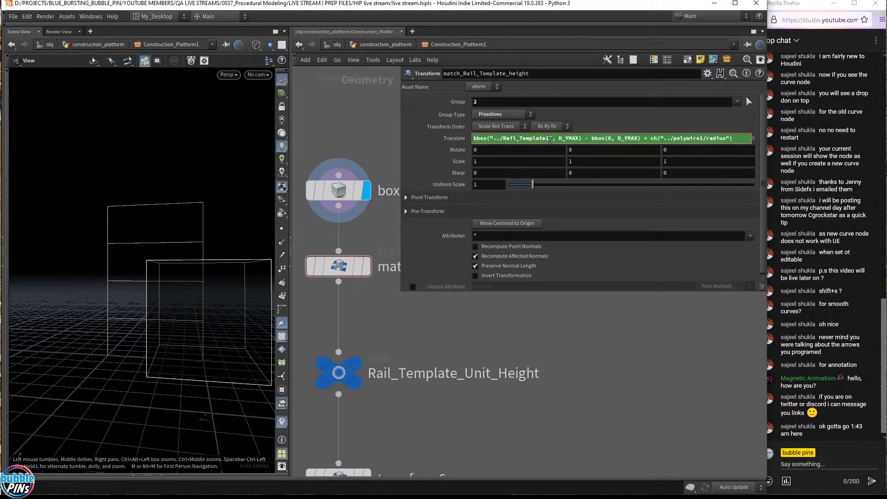
drag(552, 139, 492, 139)
key(Escape)
click(498, 138)
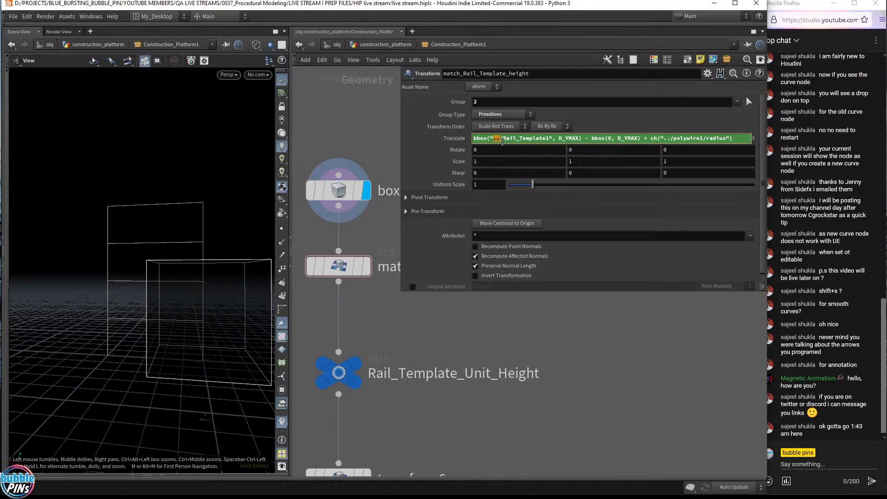
click(503, 141)
drag(588, 139, 377, 141)
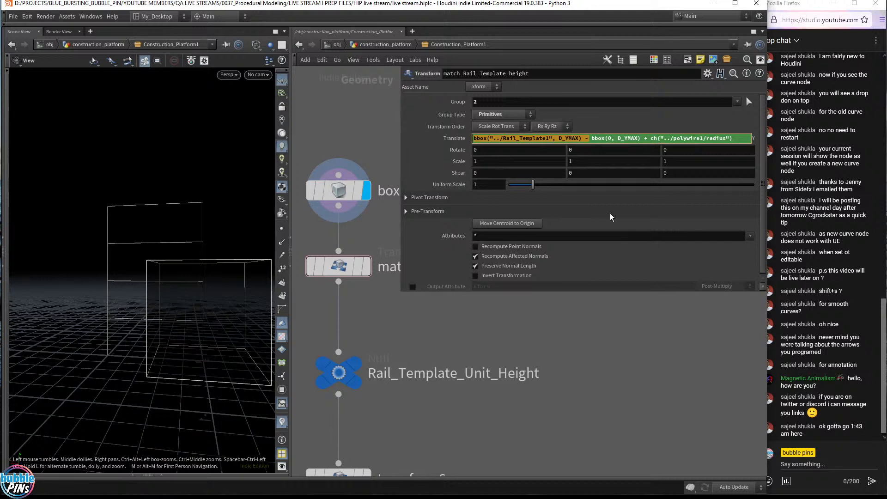
click(548, 140)
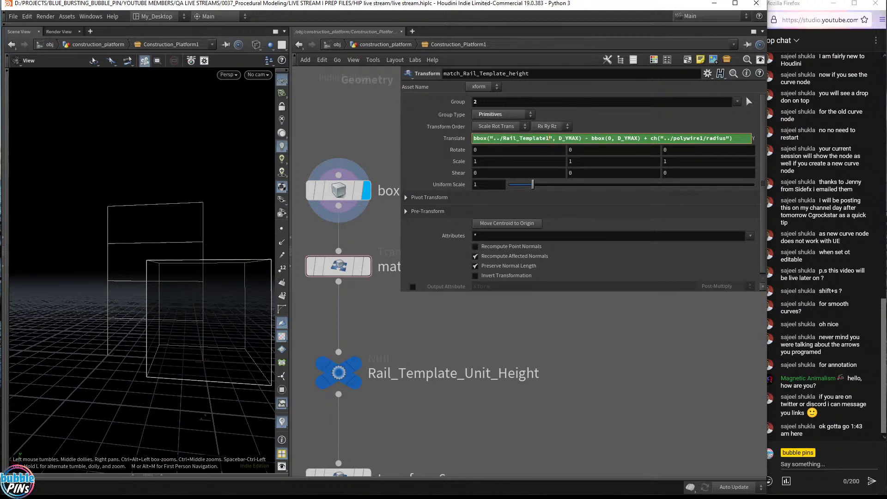
In Notepad, enter D_YMAX as the bbox template's second argument and add D_YMIN aligned beneath it.
key(alt+Tab)
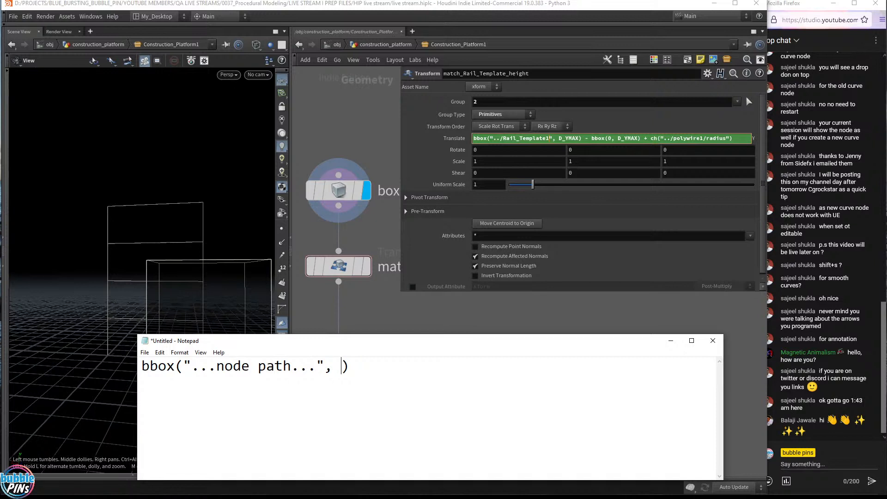
text(D_ YMAX)
key(Return)
key(Return)
key(Tab)
key(Tab)
key(Tab)
key(Tab)
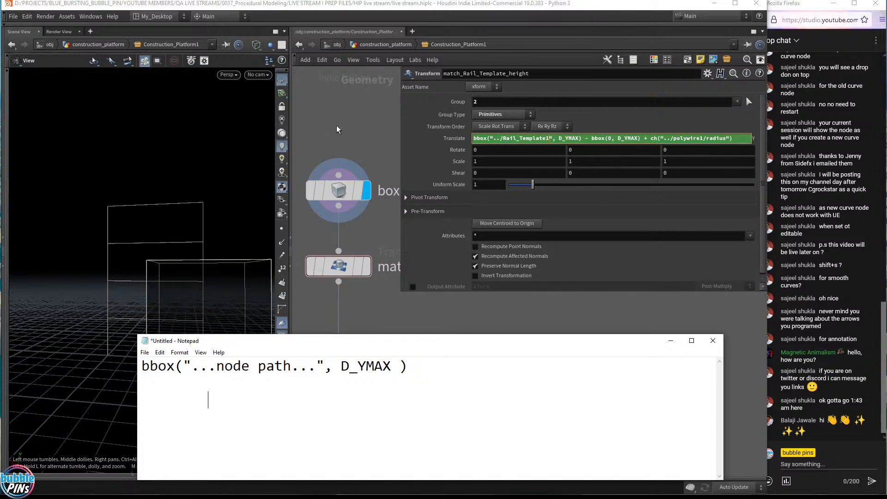
key(BackSpace)
text(D_YMIN)
key(Up)
key(BackSpace)
key(Down)
Add D_YSIZE as a third option on a new line aligned under D_YMIN.
key(Return)
key(Tab)
key(Tab)
key(Tab)
text(D_YSIZE)
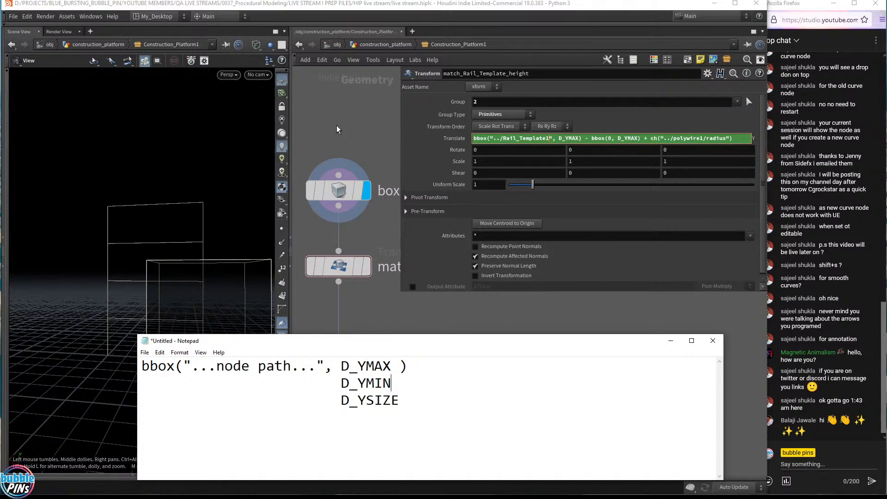
key(Up)
key(Down)
Back in Houdini, add a new Box node in the empty network space near box1.
middle_drag(343, 137, 390, 384)
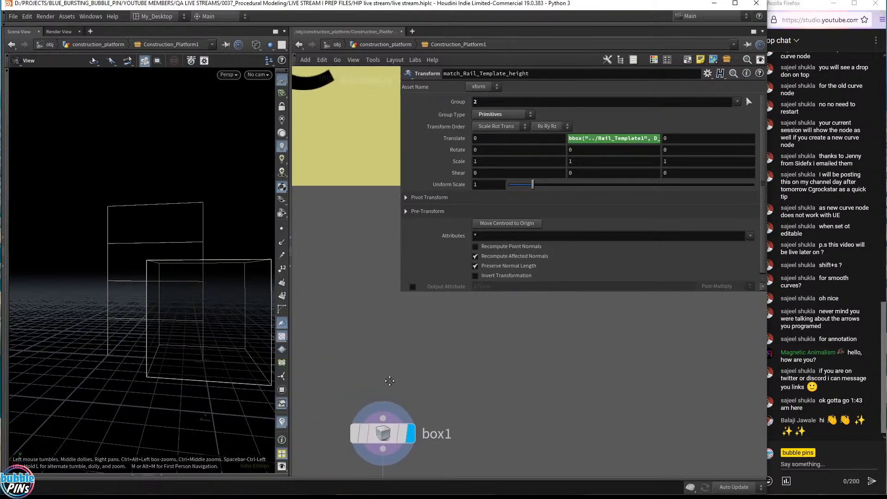
key(Tab)
text(box)
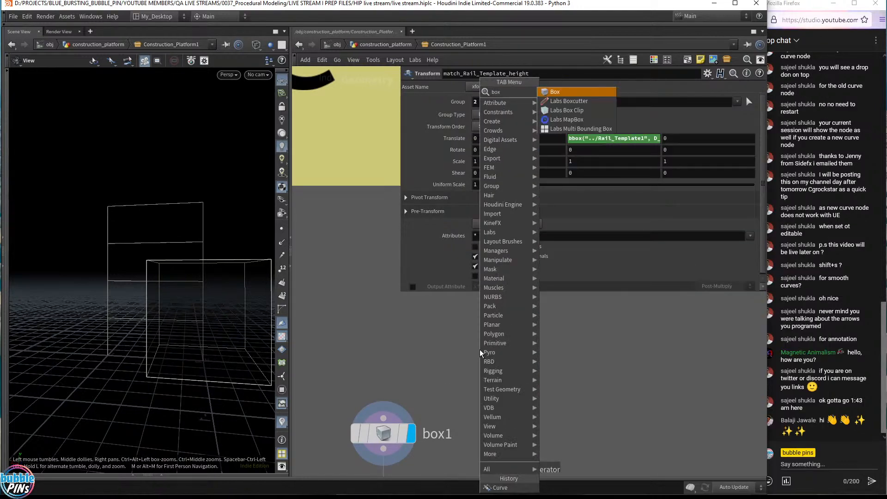
key(Return)
click(567, 344)
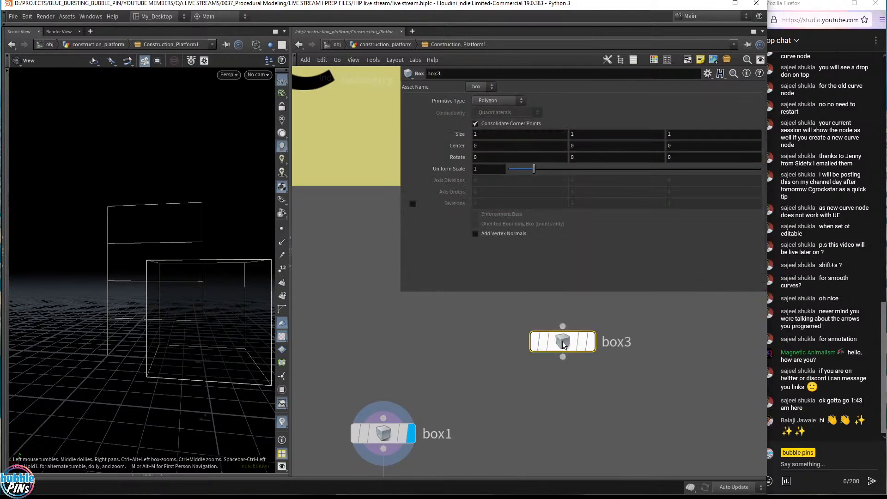
Reposition the box3 node in the empty network space above box1 and display its geometry in the viewport.
drag(546, 394, 431, 348)
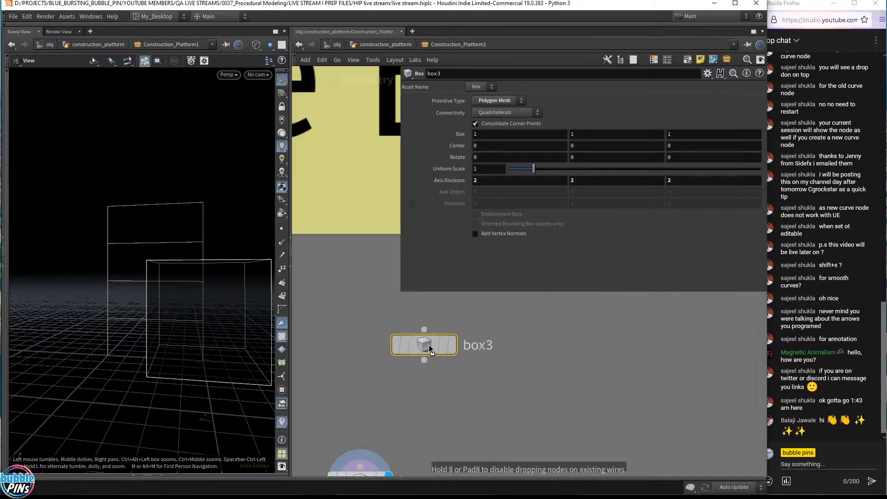
click(445, 349)
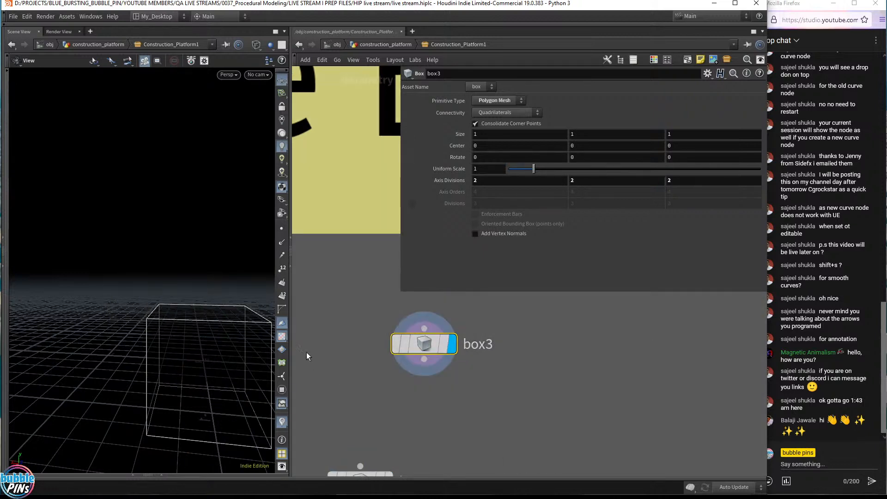
alt+right_drag(208, 315, 182, 259)
alt+drag(183, 260, 189, 271)
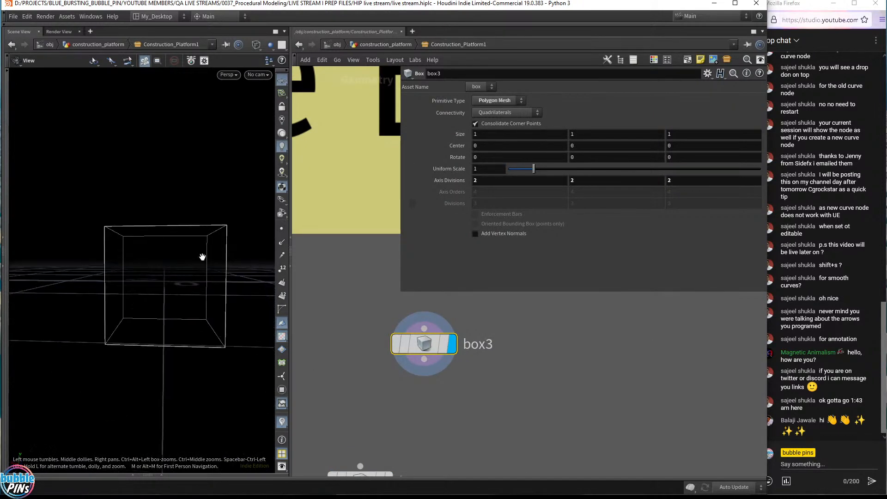
Set the viewport's background colour scheme to a light one in the display options.
key(d)
click(272, 142)
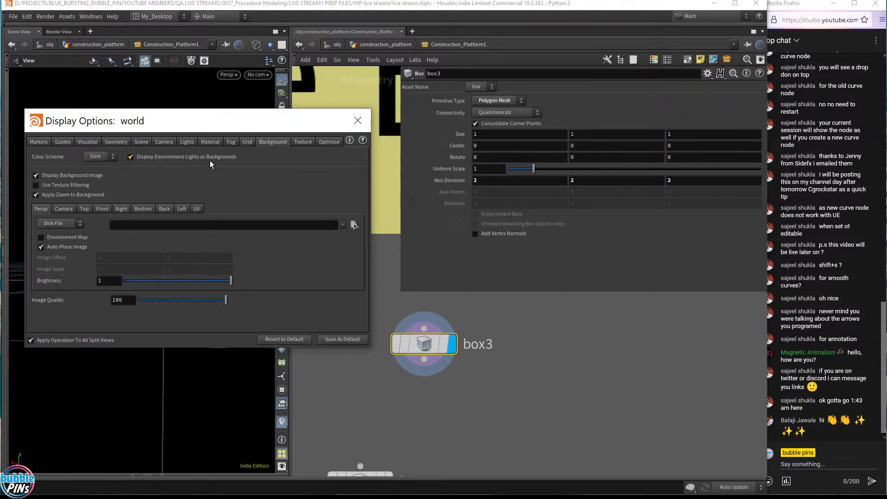
click(99, 157)
click(104, 168)
click(352, 125)
mouse_move(184, 235)
alt+mouse_down()
mouse_move(212, 244)
mouse_move(189, 242)
alt+mouse_up()
alt+middle_drag(190, 242, 180, 242)
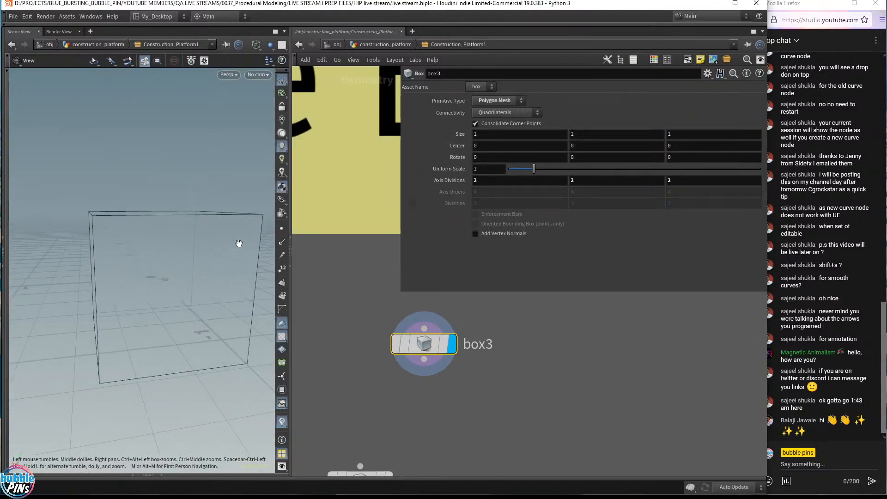
Switch the viewport from wireframe to shaded display so the box shows as a solid cube.
key(w)
mouse_move(208, 258)
mouse_down()
mouse_move(218, 277)
mouse_move(212, 270)
mouse_up()
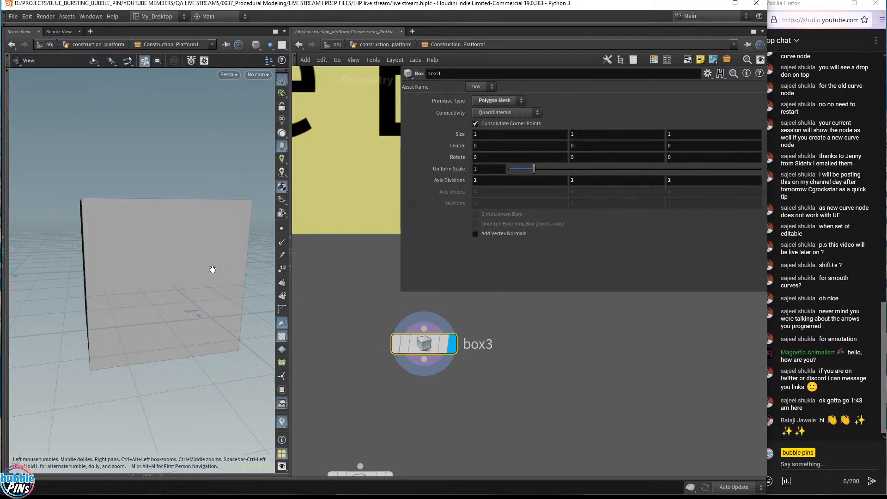
drag(212, 270, 85, 214)
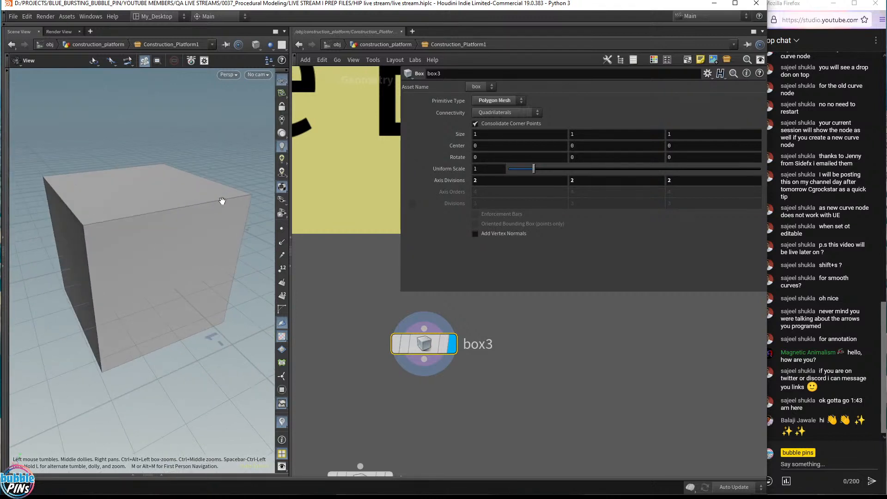
drag(131, 248, 164, 259)
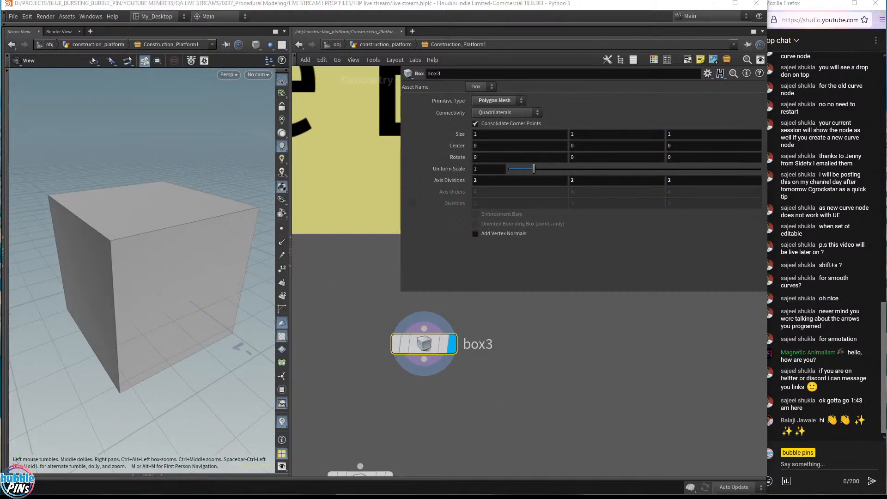
Switch to Notepad, move its window clear of the box3 node and highlight the D_YMAX argument.
key(alt+Tab)
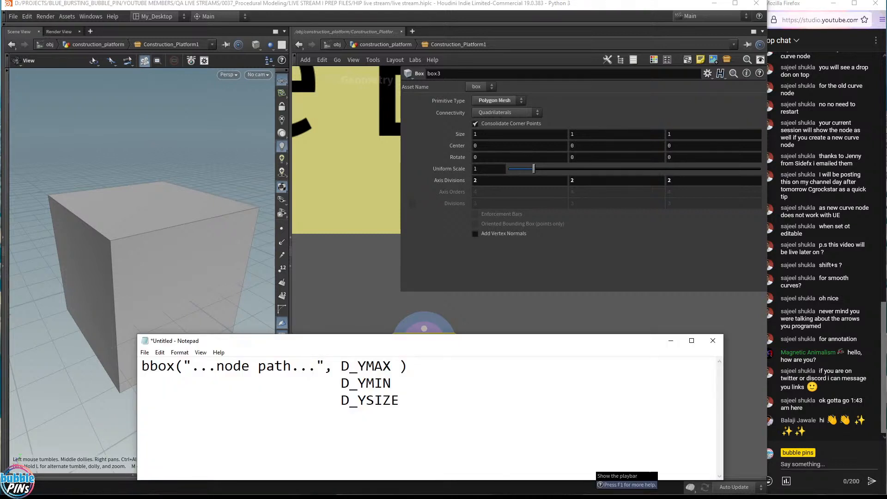
key(Return)
key(BackSpace)
key(Up)
key(Up)
key(End)
key(shift+Home)
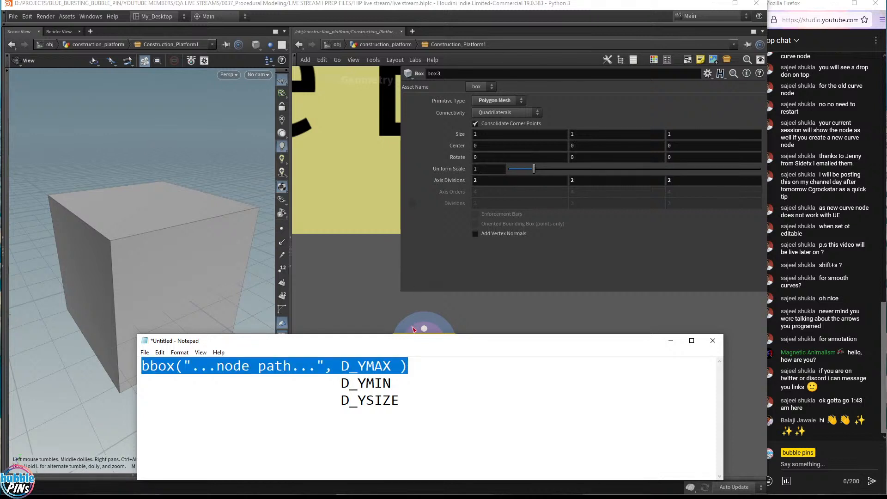
drag(396, 342, 438, 406)
click(408, 430)
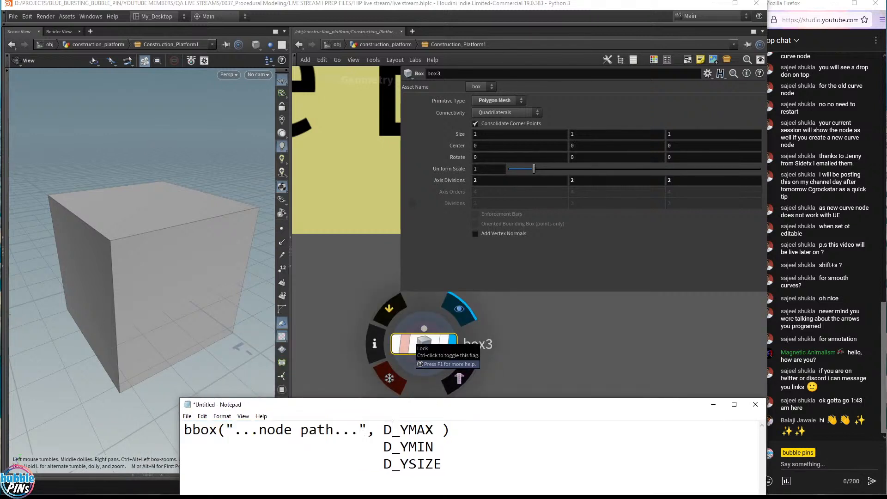
double_click(409, 429)
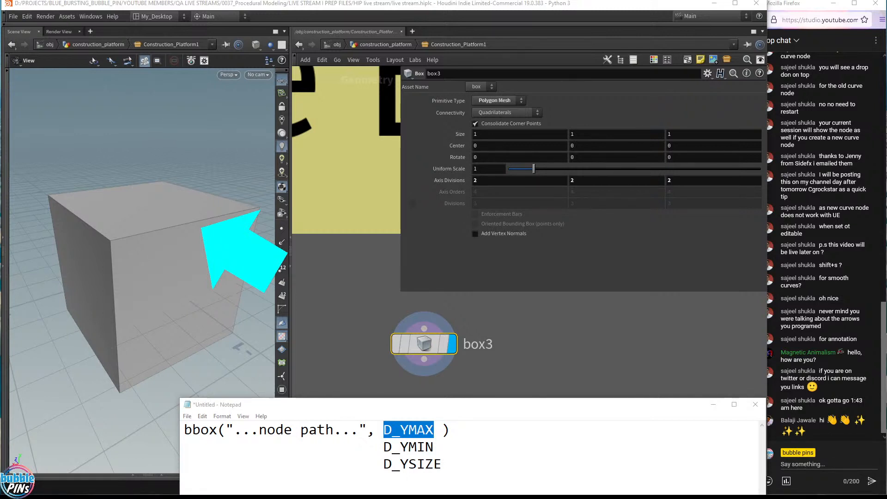
Add "= 0.5" after the closing bracket on the D_YMAX line, checking the cube in Houdini.
click(450, 430)
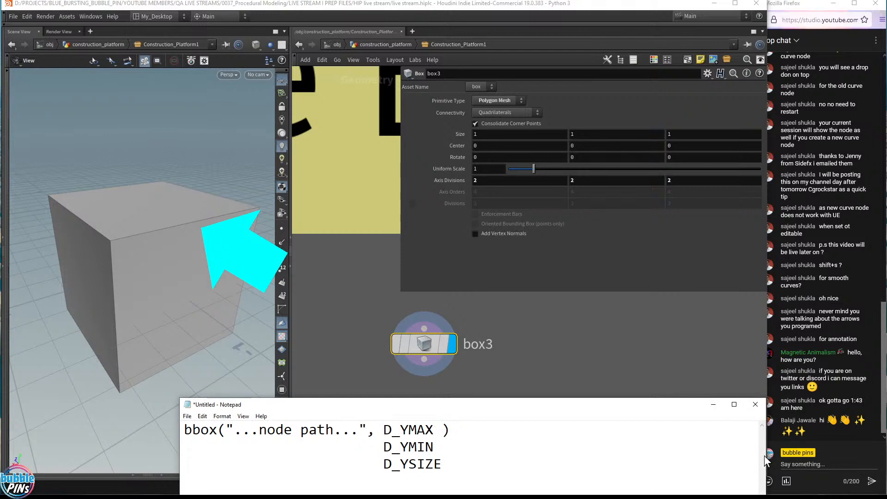
key(Tab)
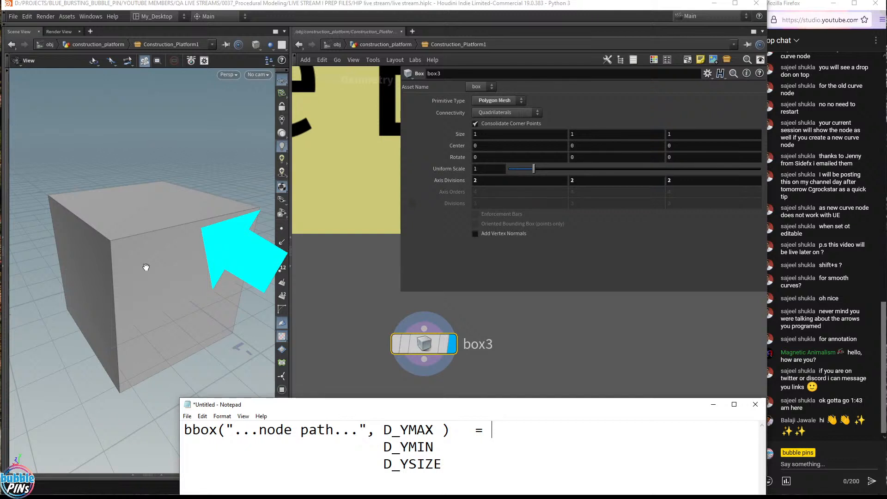
drag(175, 285, 159, 264)
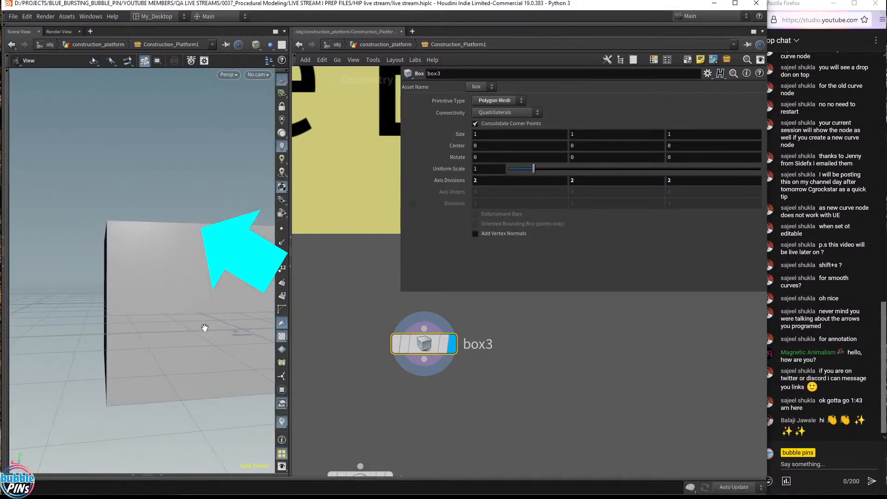
drag(209, 339, 228, 346)
drag(184, 232, 190, 249)
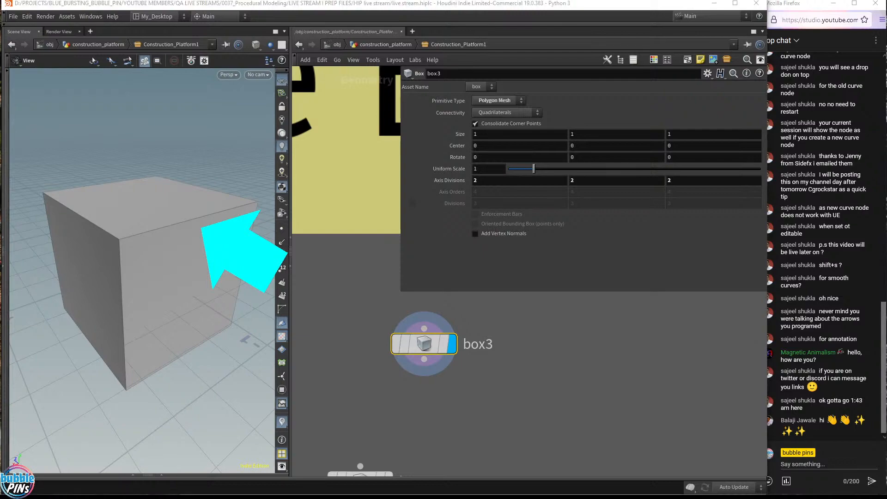
key(alt+Tab)
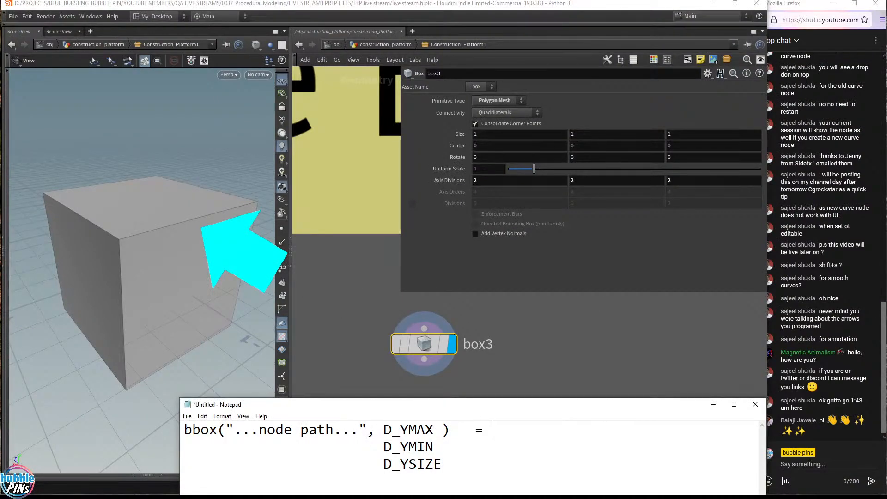
text(0.5)
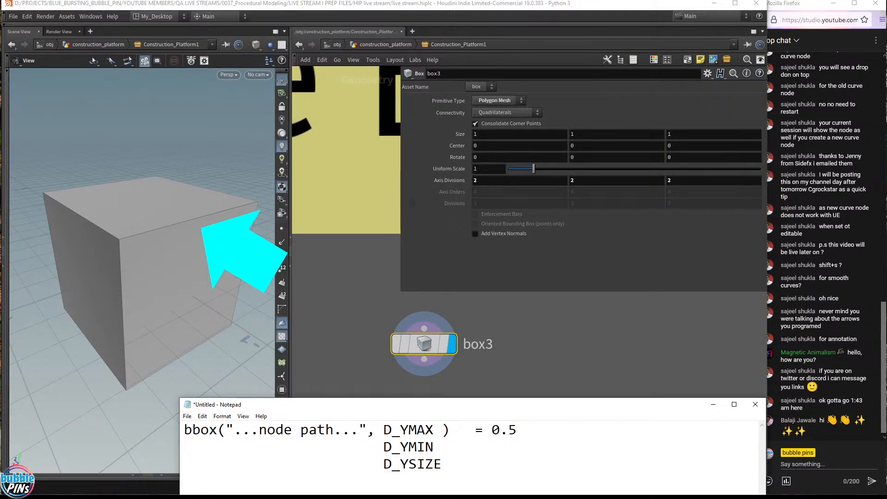
Add "= -0.5" after D_YMIN and "= 1" after D_YSIZE, aligned beneath the D_YMAX result.
key(Down)
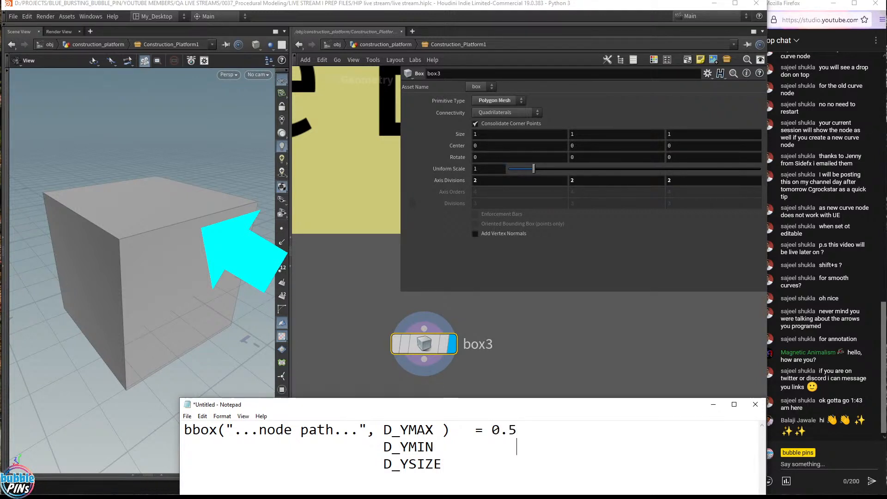
key(BackSpace)
key(BackSpace)
key(BackSpace)
key(BackSpace)
key(BackSpace)
key(BackSpace)
key(BackSpace)
key(BackSpace)
text(=)
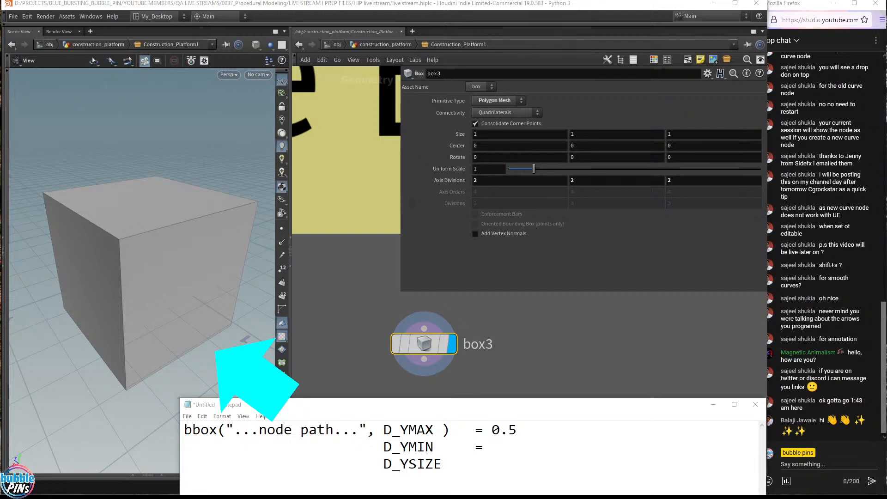
click(491, 446)
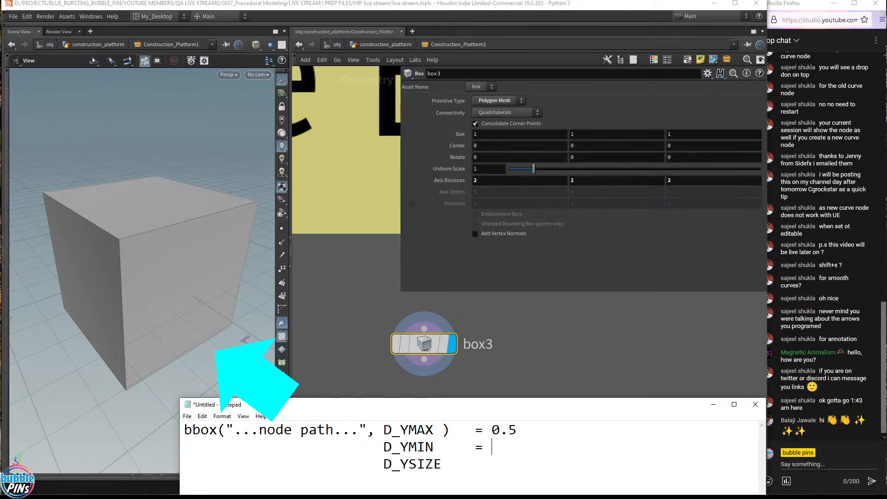
text(0.5)
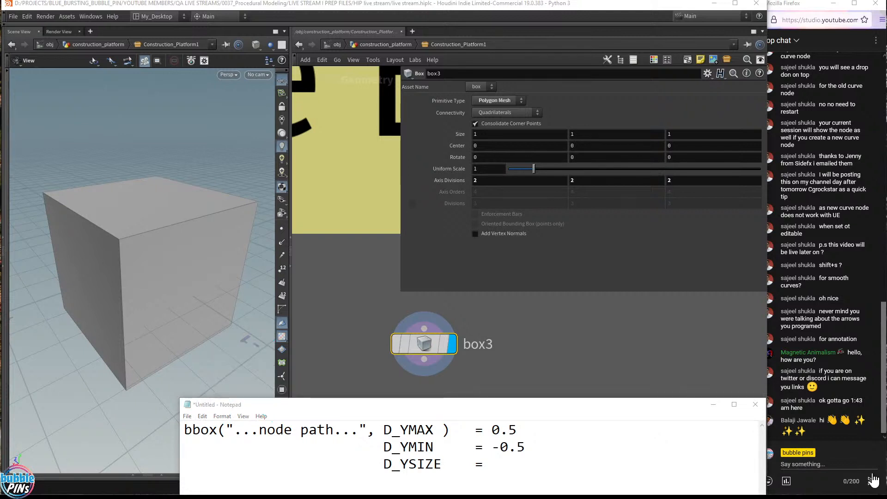
click(492, 465)
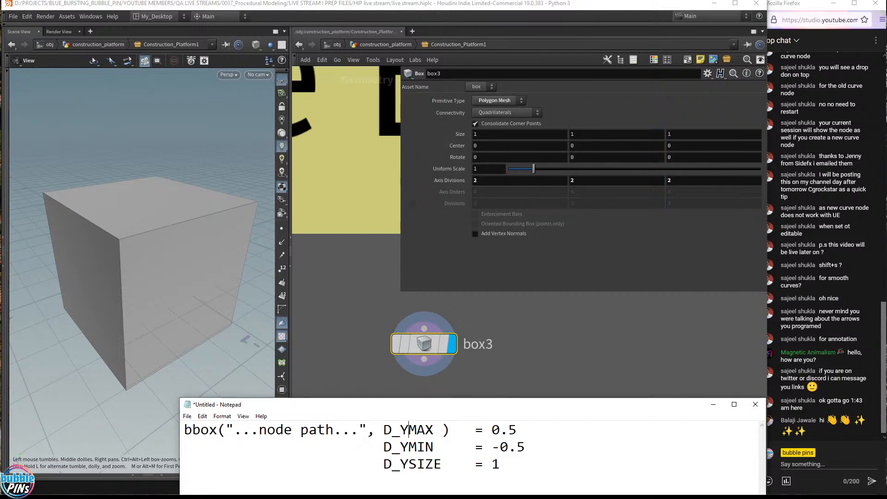
Replace the Y with X in all three options so they read D_XMAX, D_XMIN and D_XSIZE.
key(Delete)
text(X)
key(Down)
key(BackSpace)
text(X)
key(Down)
key(BackSpace)
text(X)
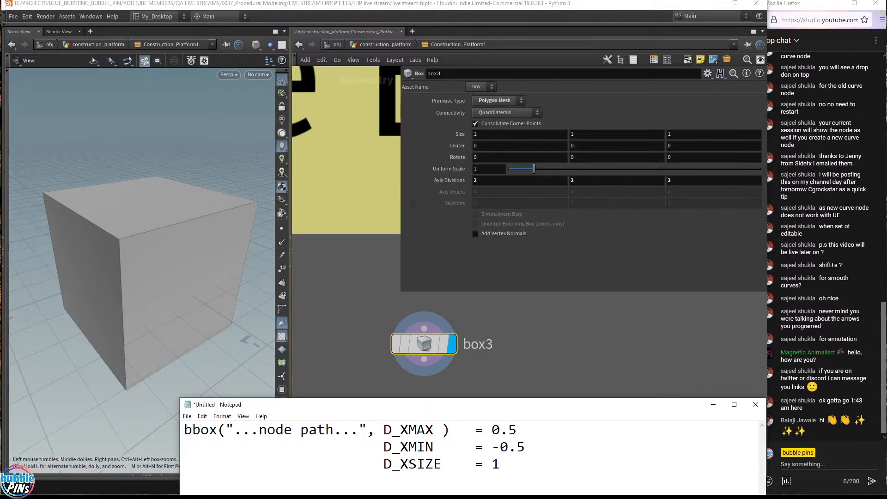
Change the three options to D_ZMAX, D_ZMIN and D_ZSIZE, and return to Houdini's network.
click(400, 430)
key(Delete)
text(Z)
key(BackSpace)
text(Z)
key(Down)
key(BackSpace)
text(Z)
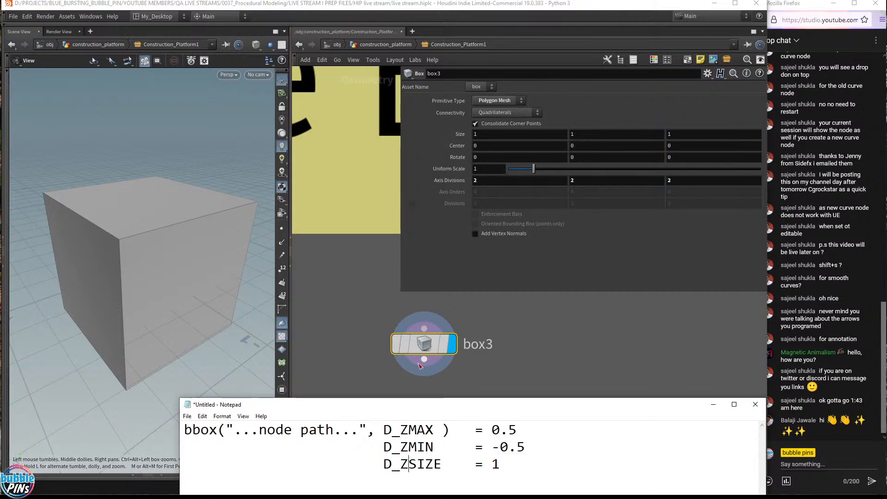
click(185, 481)
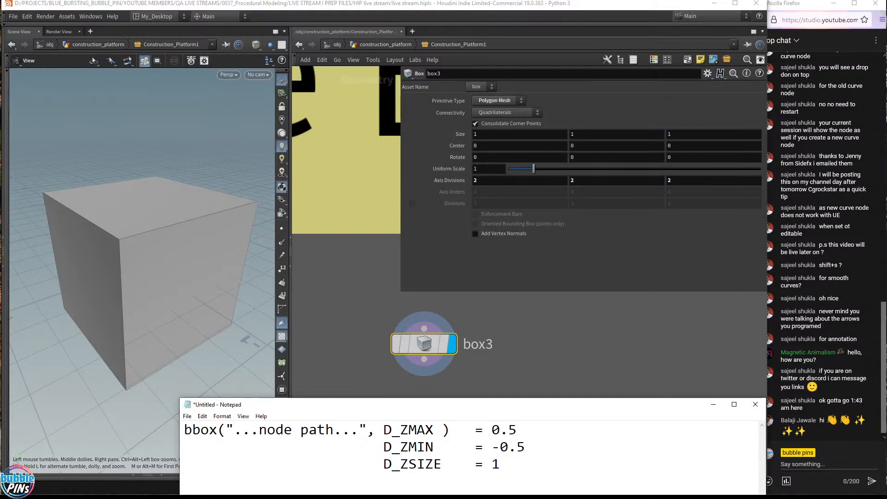
click(516, 343)
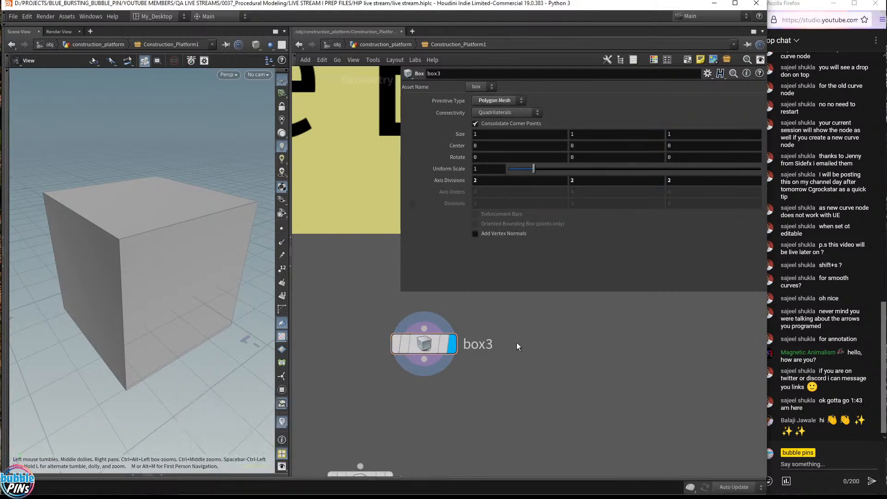
Delete the box3 node from the Large Beams network.
drag(517, 342, 332, 290)
key(Delete)
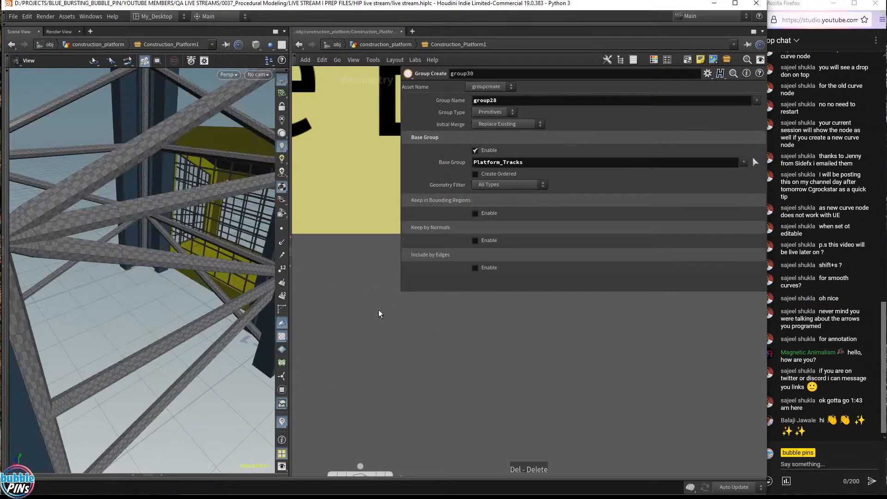
Display the result of the match_Rail_Template_height transform and frame its box in the viewport.
middle_drag(384, 390, 402, 342)
scroll(406, 341, down, 2)
middle_drag(557, 418, 566, 365)
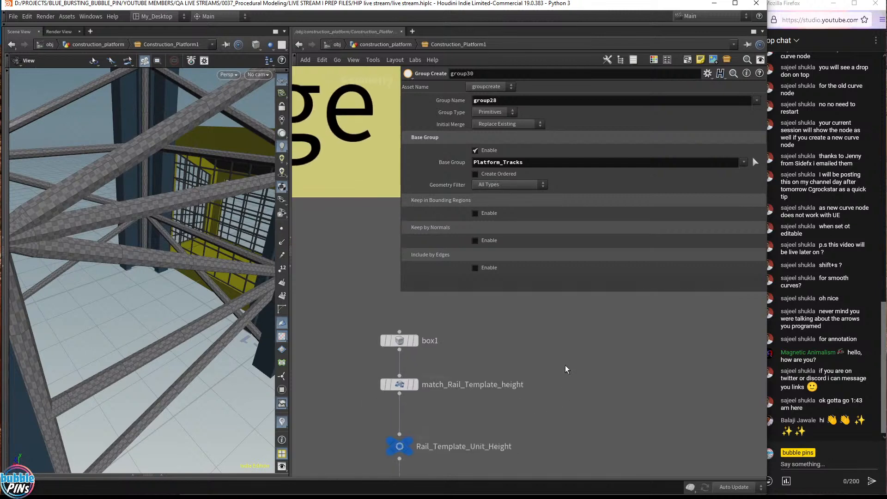
click(415, 384)
click(400, 385)
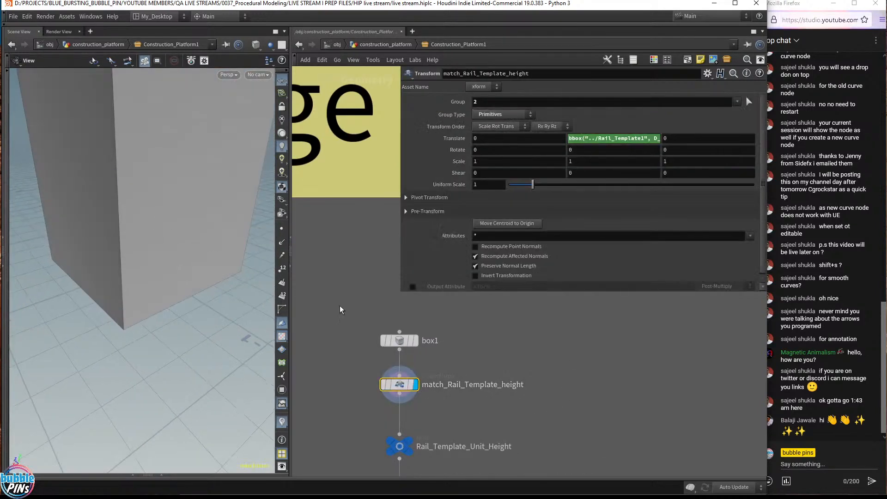
scroll(470, 378, down, 3)
scroll(474, 381, down, 3)
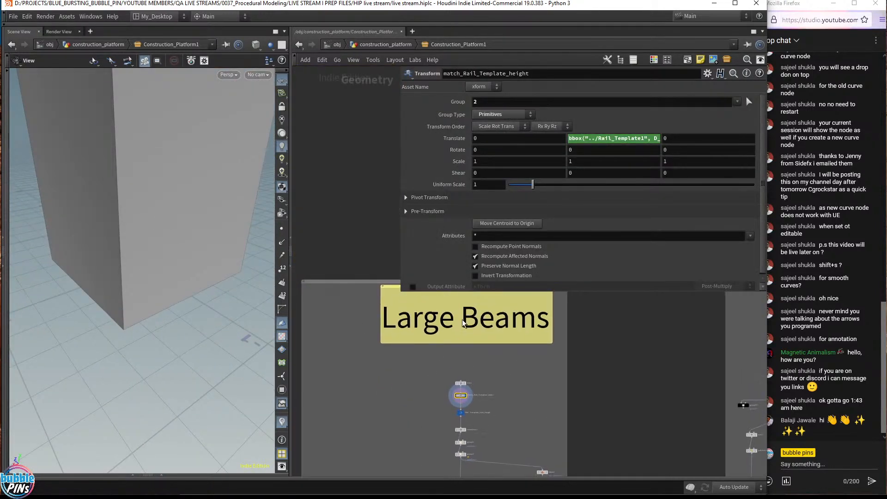
scroll(468, 401, up, 5)
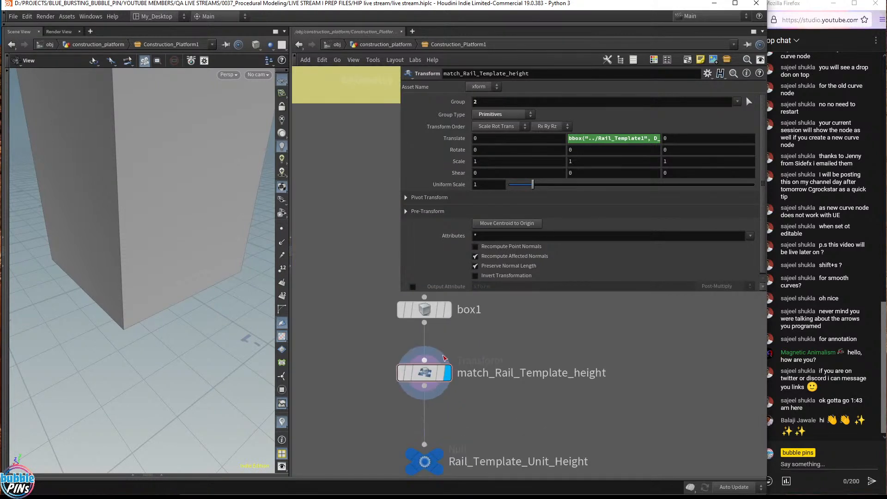
key(f)
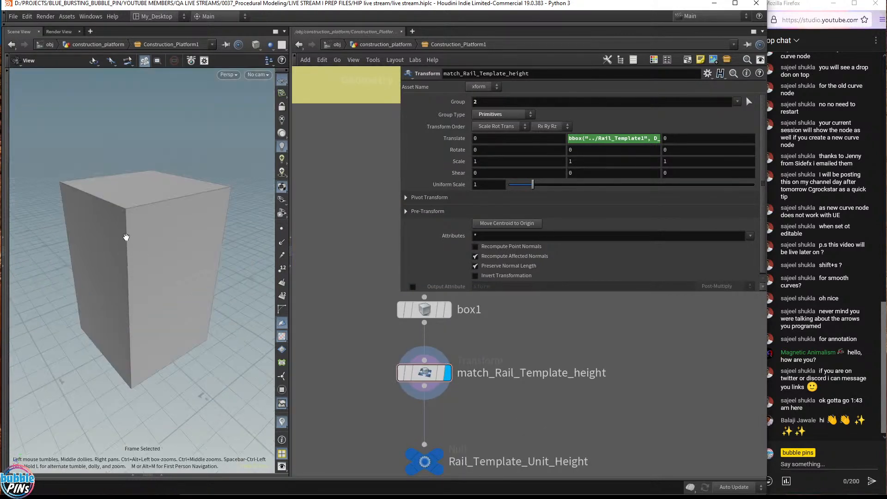
Show the Rail_Template1 null as a template in the viewport and unlock it, discarding its locked changes.
scroll(542, 345, down, 8)
middle_drag(564, 369, 324, 437)
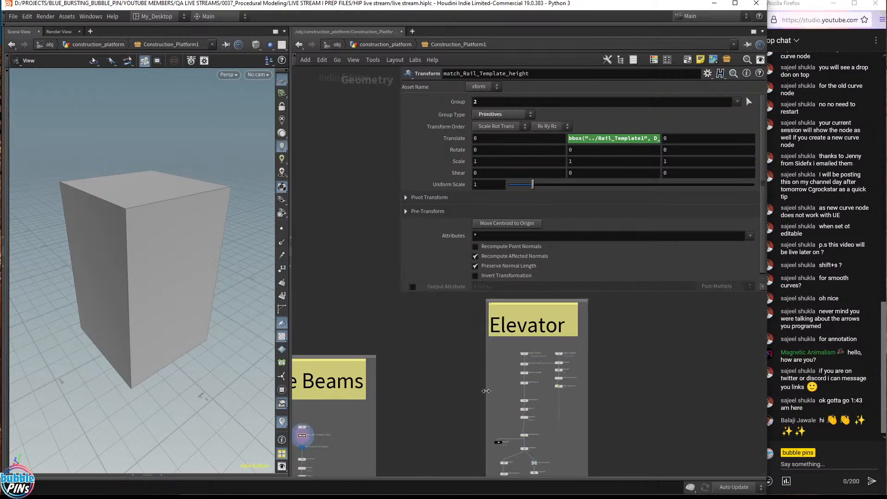
middle_drag(623, 348, 444, 438)
scroll(600, 347, up, 6)
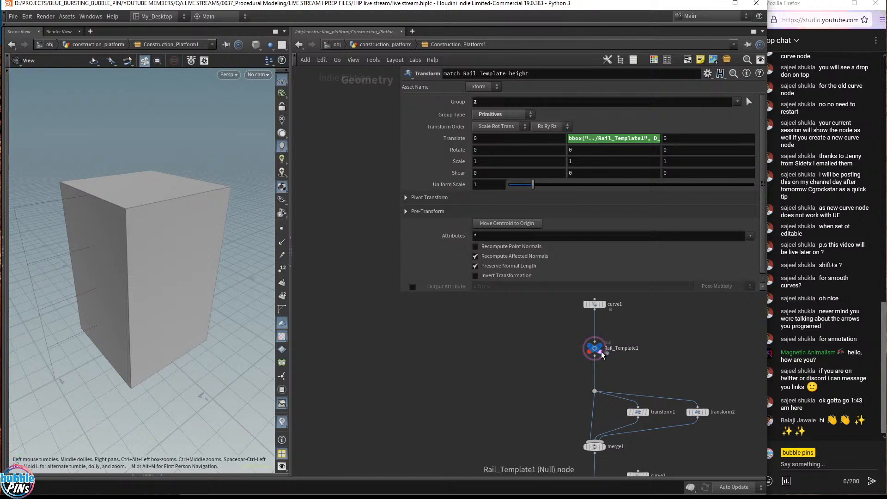
click(590, 353)
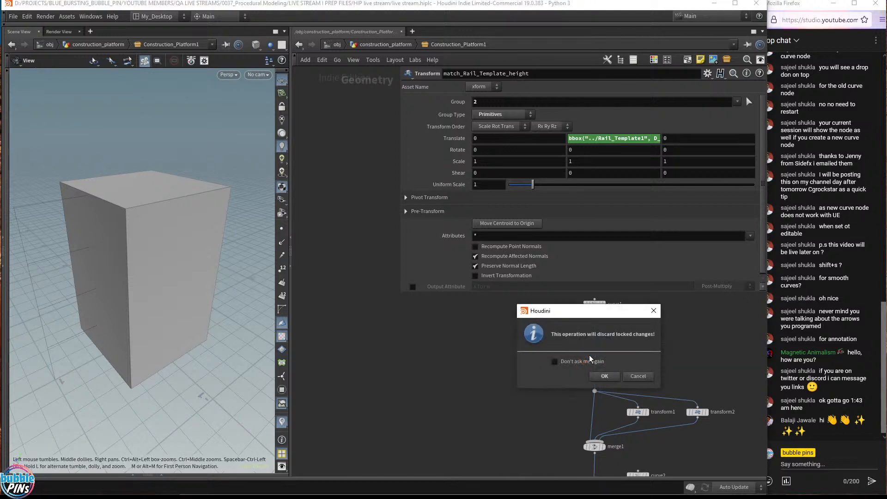
click(605, 377)
click(594, 348)
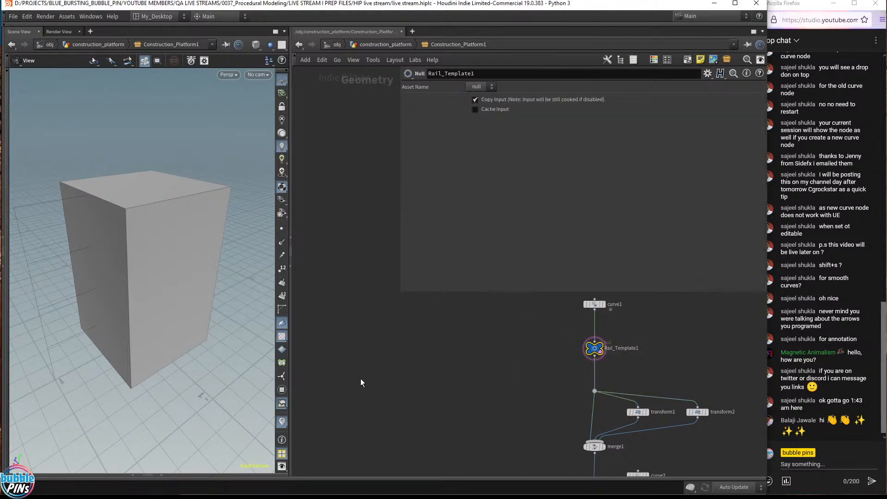
Shrink the floating parameter pane and display the Rail_Template_Unit_Height null in the Large Beams network.
middle_drag(361, 382, 547, 330)
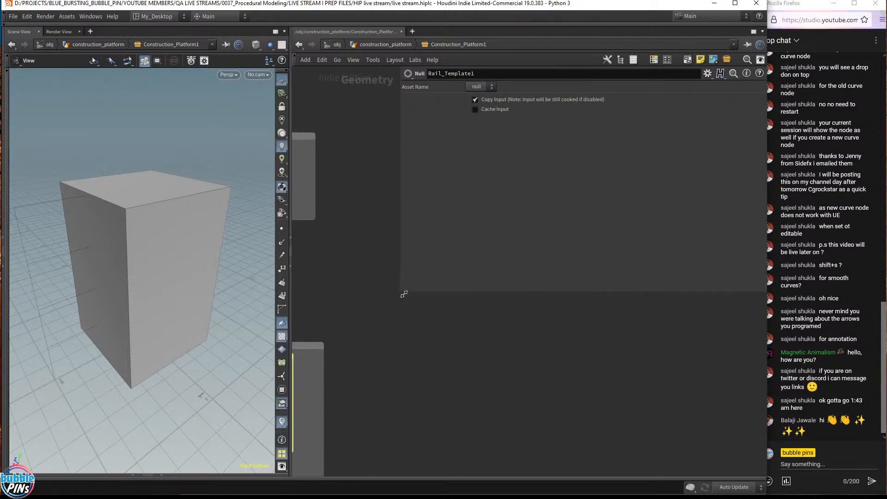
drag(404, 294, 580, 262)
middle_drag(579, 261, 595, 319)
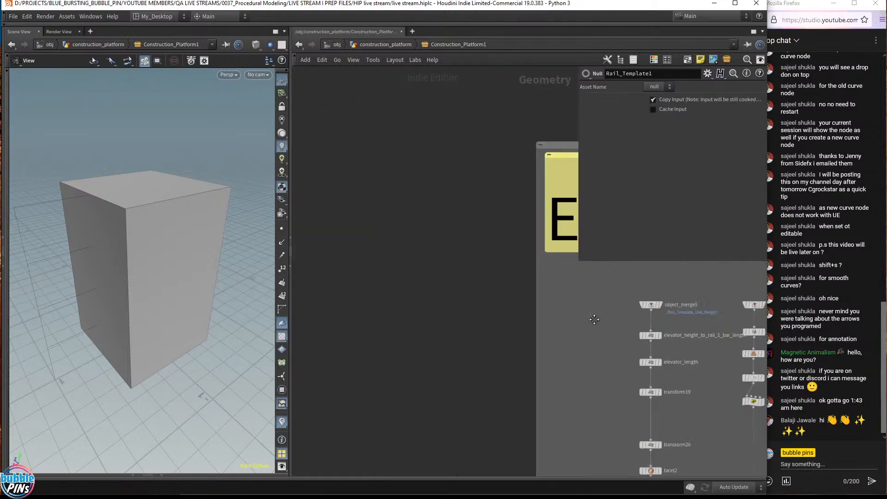
scroll(422, 338, down, 3)
scroll(433, 337, down, 2)
middle_drag(434, 336, 537, 304)
scroll(537, 303, up, 5)
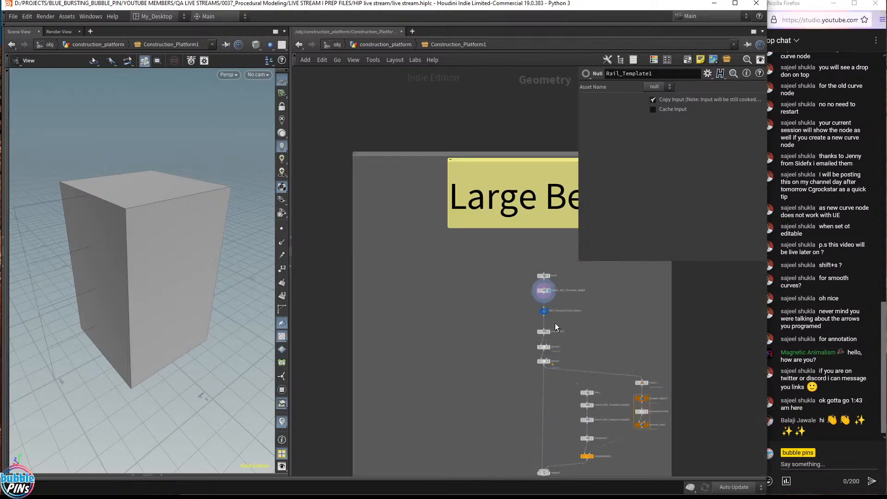
scroll(555, 319, up, 2)
scroll(558, 319, up, 3)
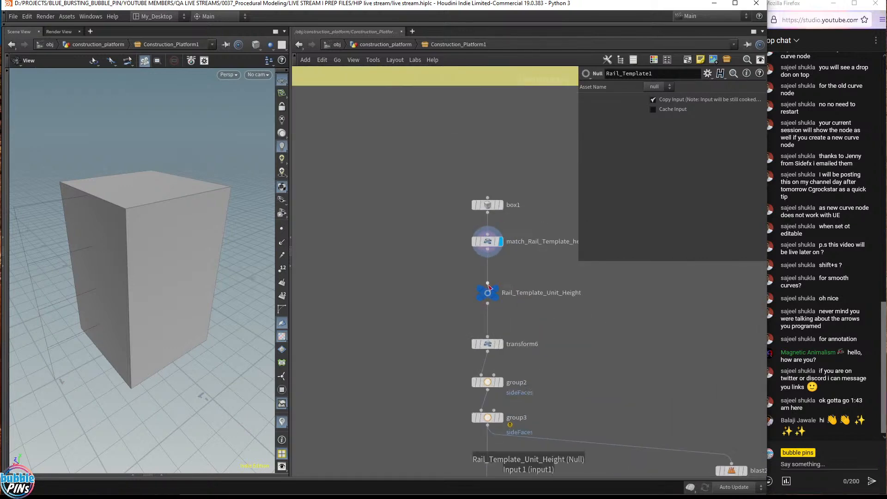
middle_drag(427, 304, 390, 379)
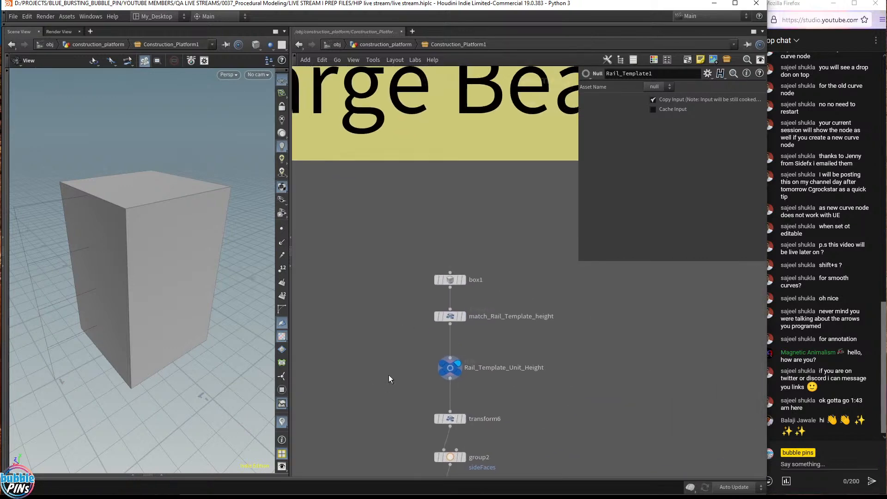
Set the viewport background's color scheme to Dark in the display options.
drag(231, 254, 161, 248)
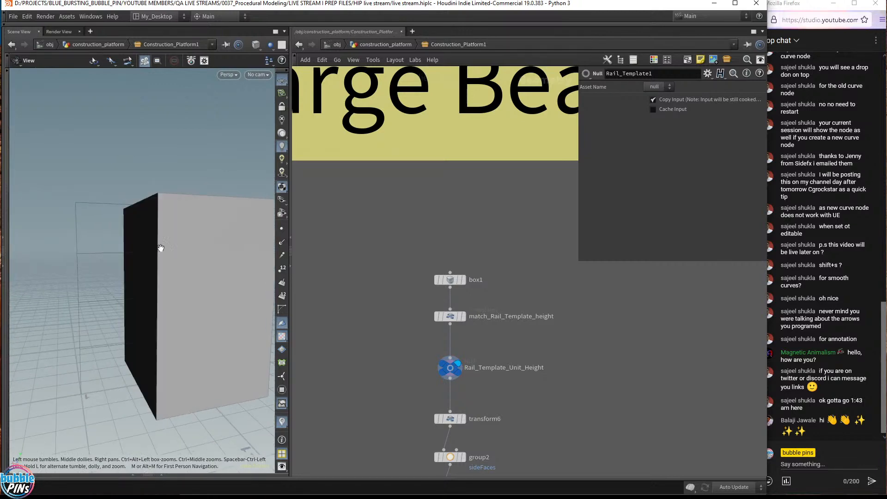
drag(85, 238, 83, 214)
key(d)
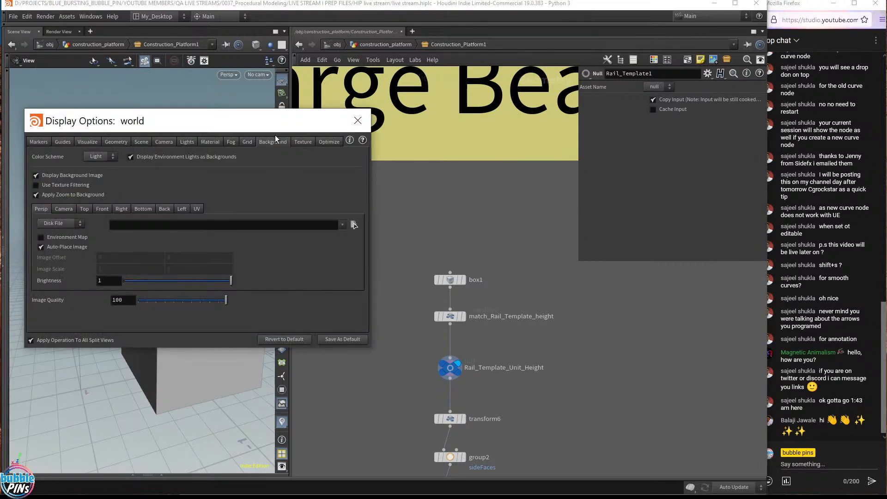
click(96, 175)
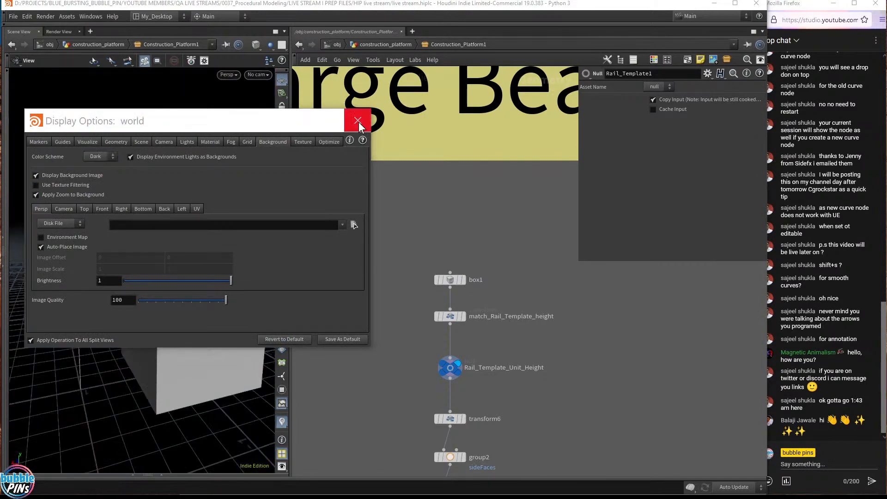
click(358, 121)
Check the grid display options and hide the viewport's reference grid.
key(d)
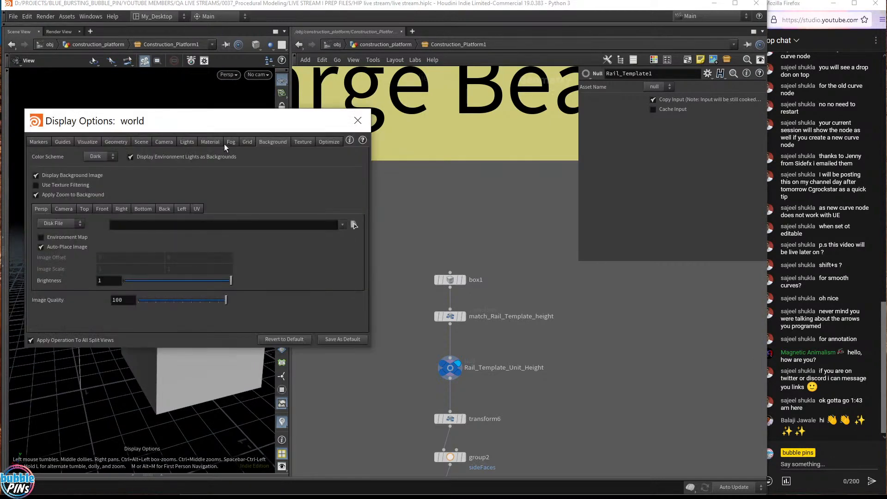
click(245, 142)
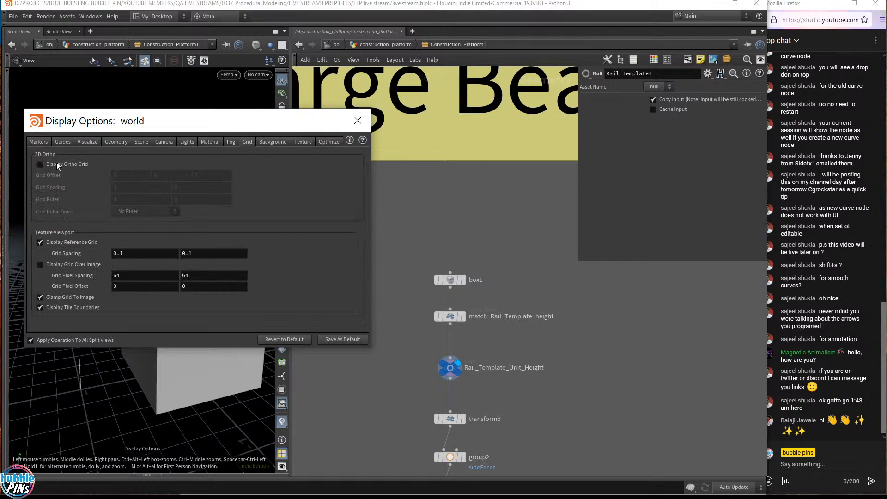
click(358, 121)
drag(178, 279, 191, 290)
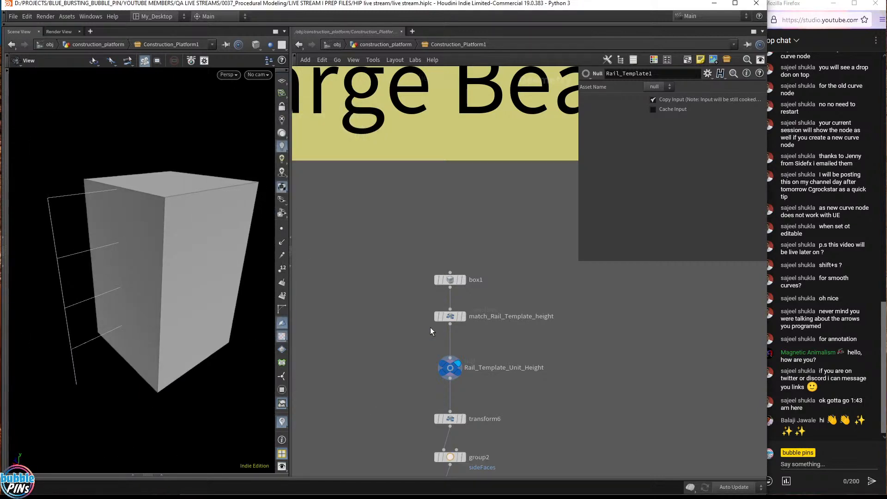
Widen the parameter pane and open the full Y translate expression of match_Rail_Template_height.
click(451, 316)
drag(579, 260, 295, 263)
click(523, 142)
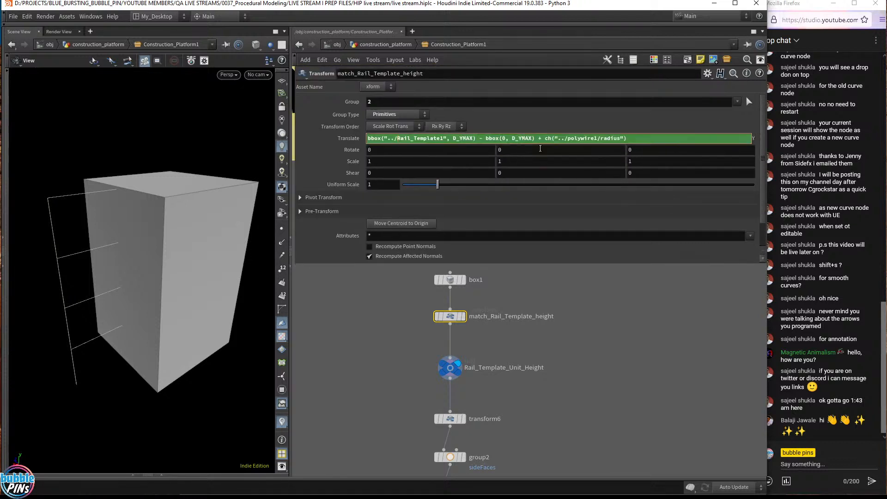
Display the box1 node and compare its height with the templated rail curve.
click(450, 280)
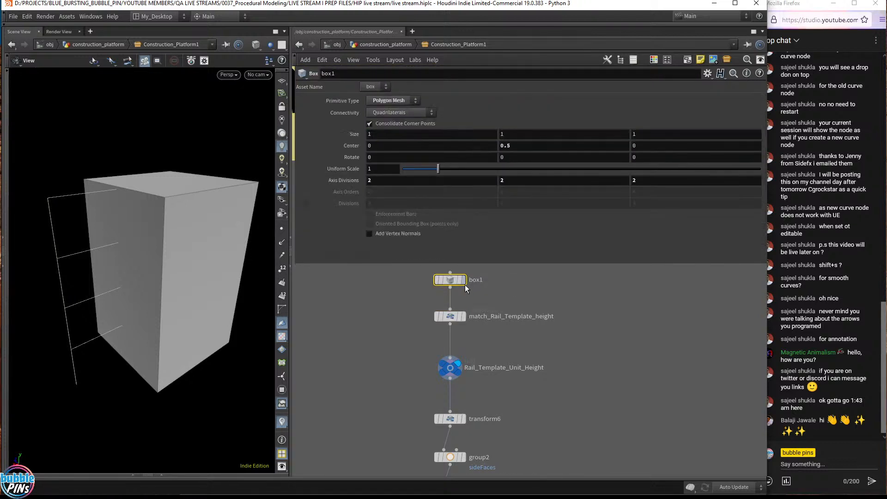
drag(189, 269, 93, 212)
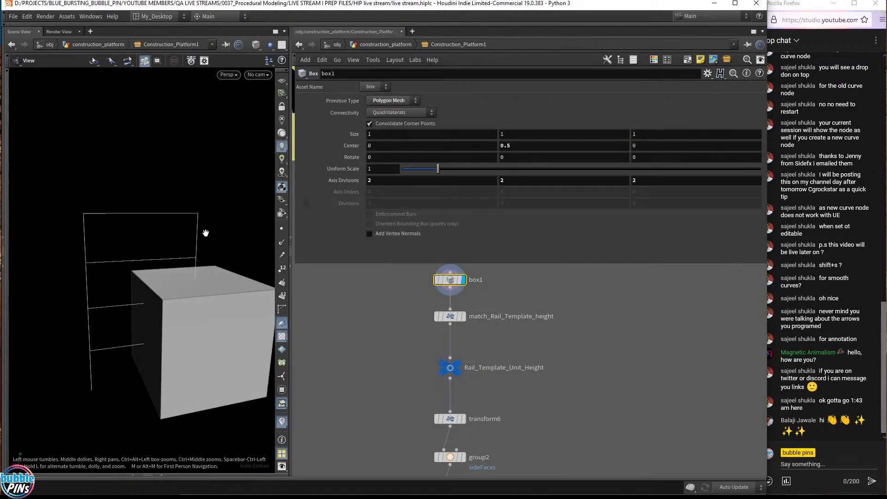
Examine the bounding-box difference and the added polywire1 radius in match_Rail_Template_height's Y translate expression.
click(475, 317)
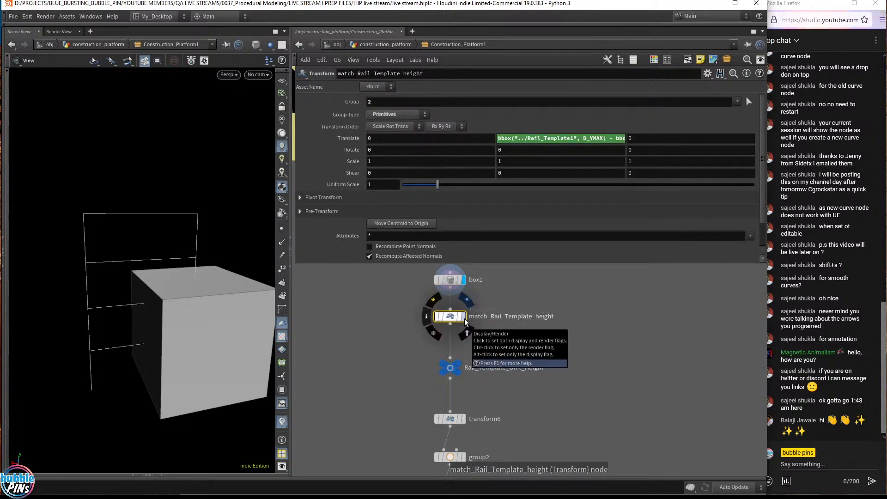
click(540, 138)
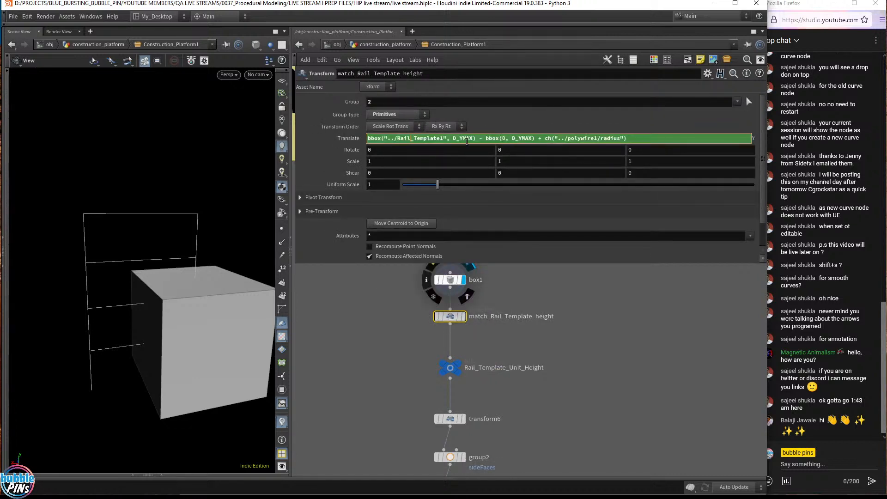
click(535, 138)
key(shift+Home)
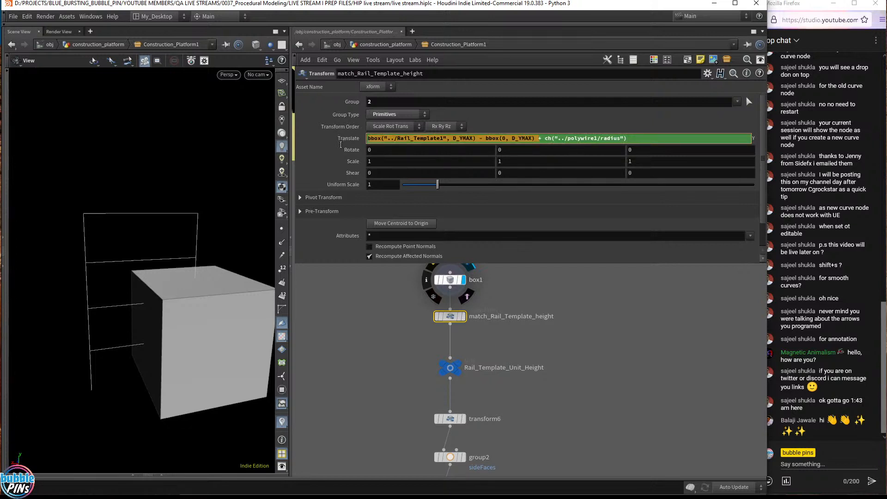
click(532, 139)
drag(535, 139, 674, 138)
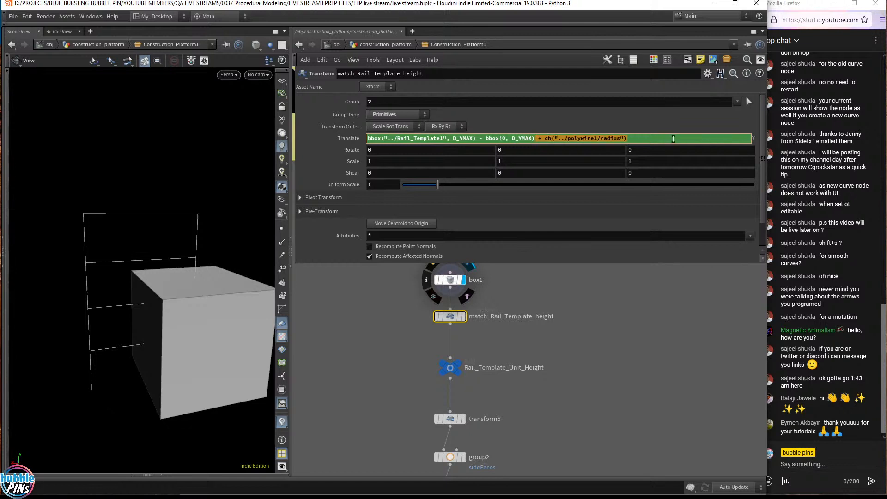
click(644, 139)
drag(538, 138, 655, 139)
Display match_Rail_Template_height and inspect the box's upper corner against the top of the rail template curve.
click(464, 317)
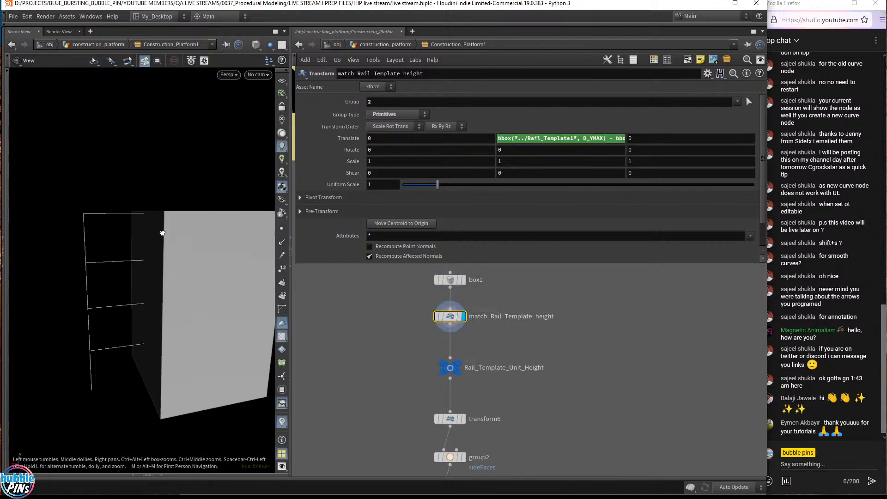
drag(162, 233, 159, 233)
middle_drag(152, 220, 624, 204)
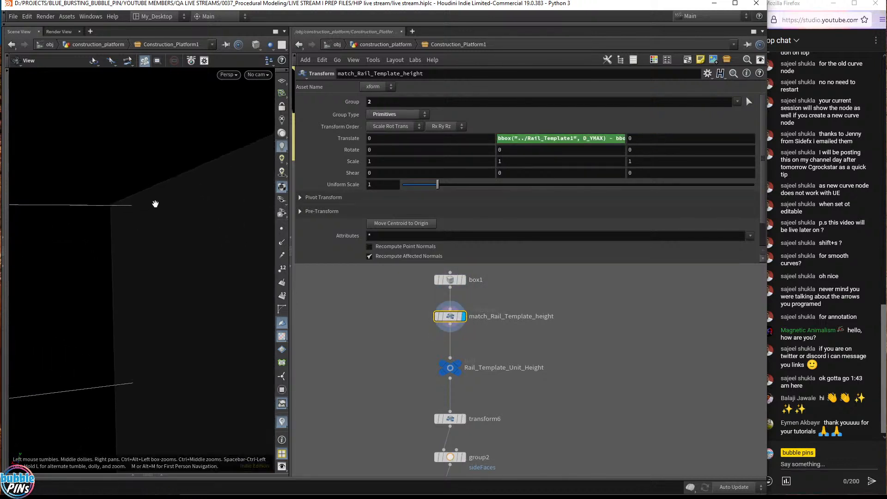
drag(155, 204, 186, 211)
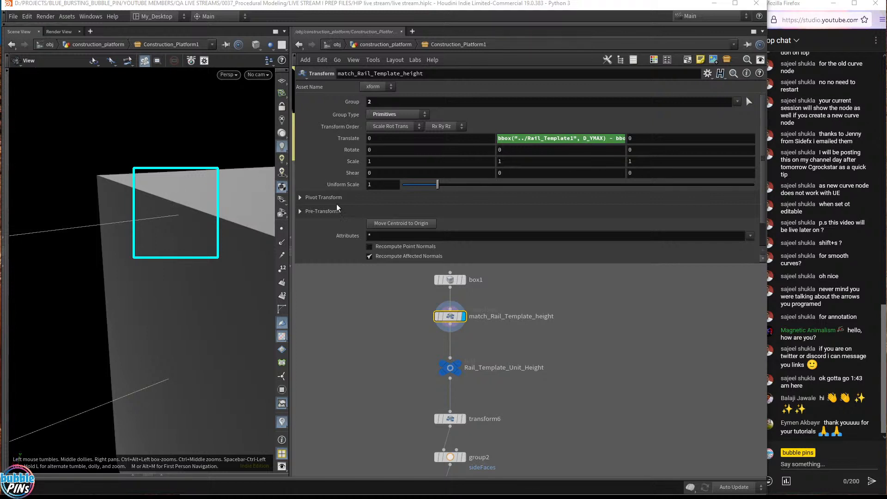
Remove the + ch("../polywire1/radius") term from match_Rail_Template_height's Y translate expression.
click(539, 139)
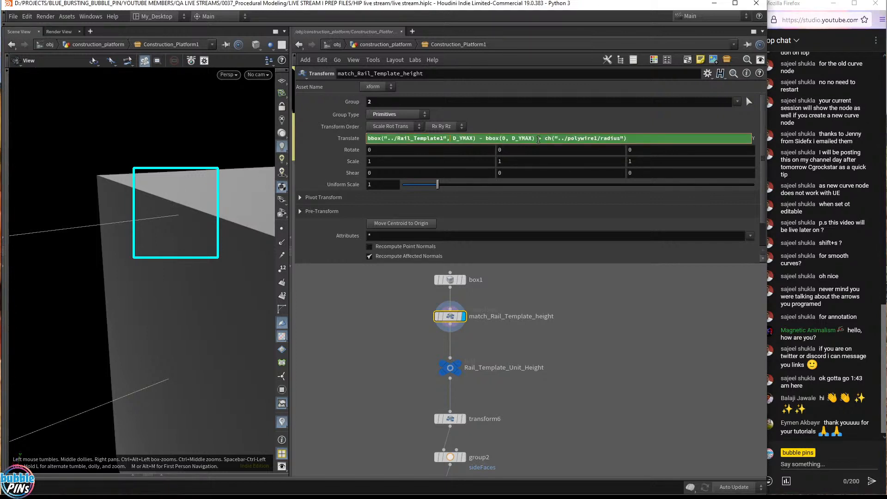
drag(539, 139, 691, 147)
key(BackSpace)
key(Return)
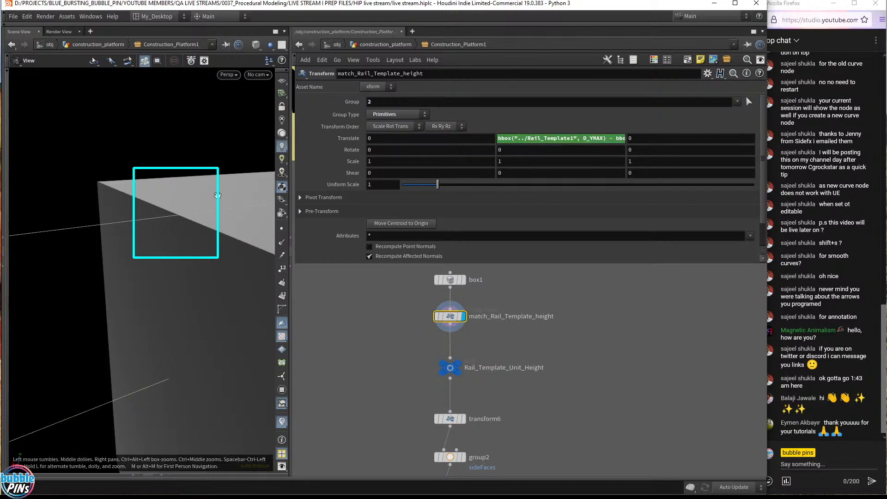
Review the shortened Y translate expression and display box1 for comparison with the rail template.
click(593, 139)
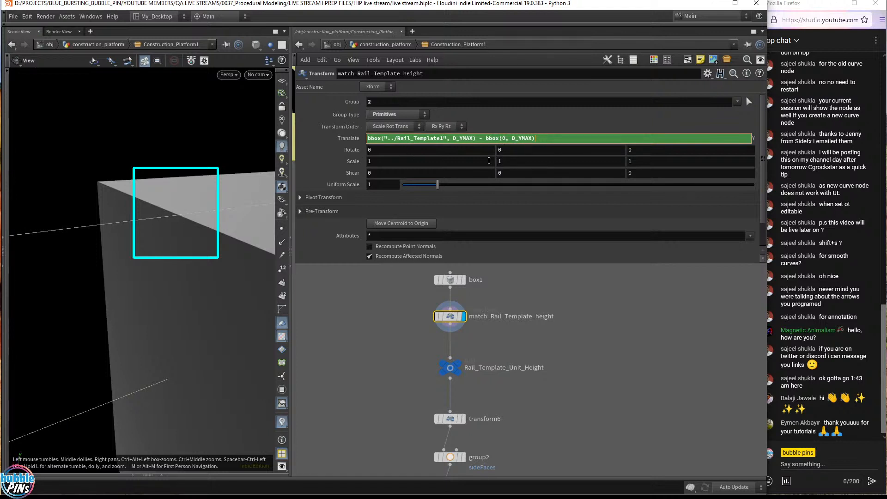
click(464, 279)
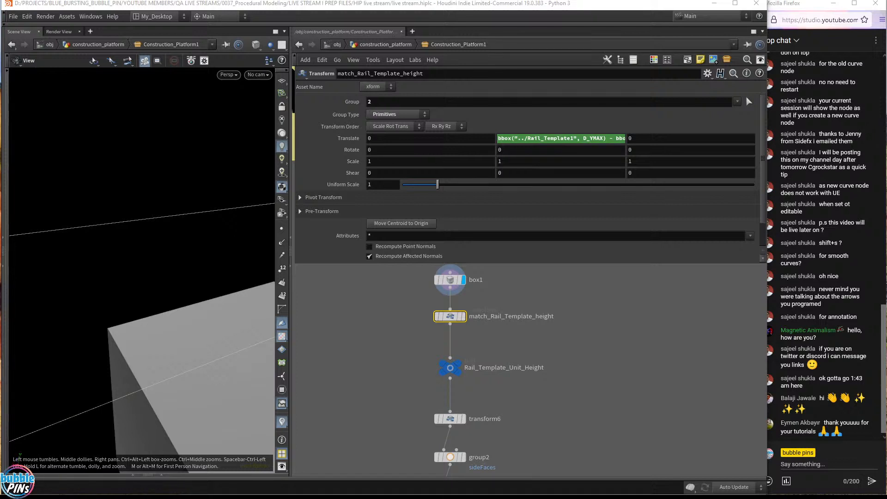
Display match_Rail_Template_height and box1 in turn to compare the box's height with the rail template.
drag(153, 356, 179, 296)
middle_drag(178, 295, 154, 312)
drag(154, 313, 196, 291)
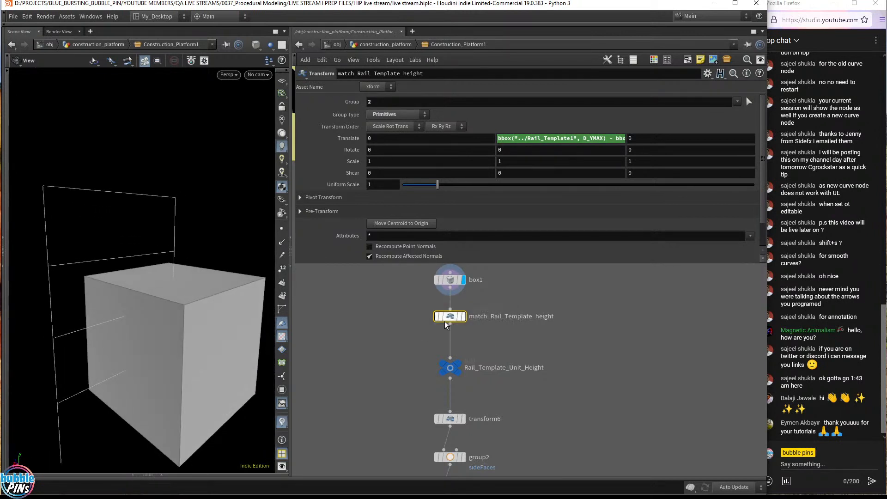
click(464, 317)
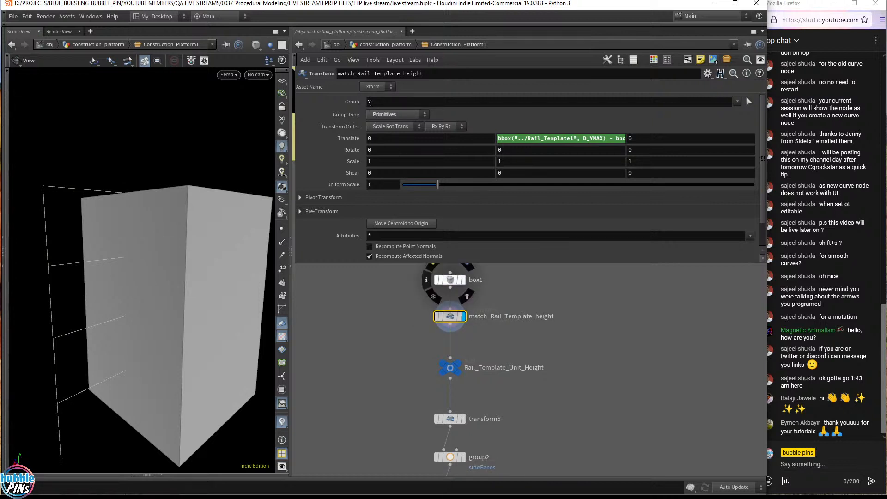
click(451, 279)
click(462, 279)
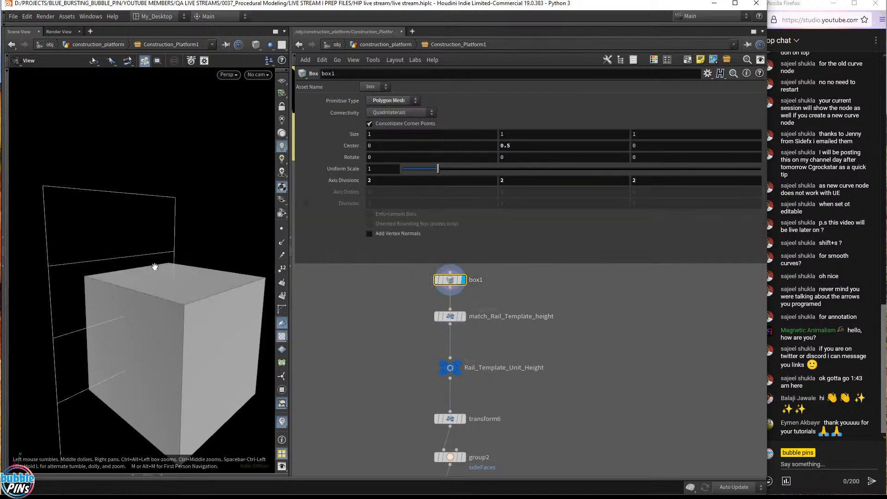
Show primitive numbers and alternate the display between match_Rail_Template_height and box1 to examine the raised top face.
click(283, 296)
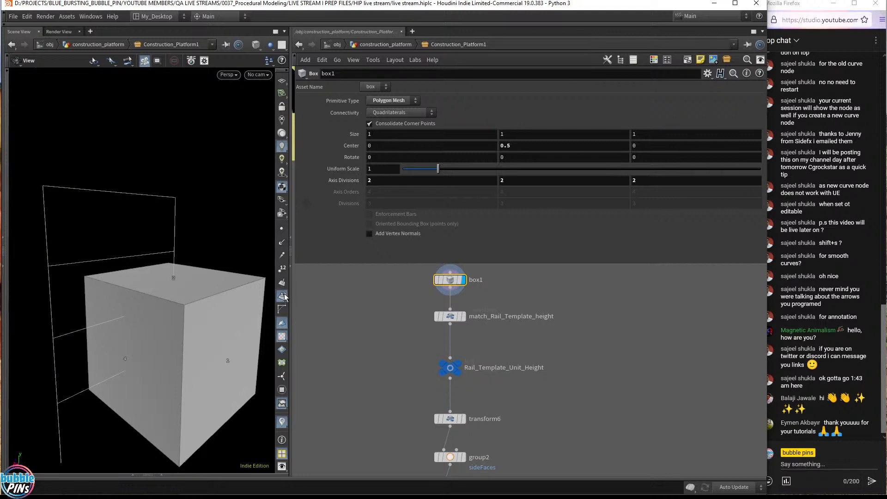
drag(162, 277, 167, 280)
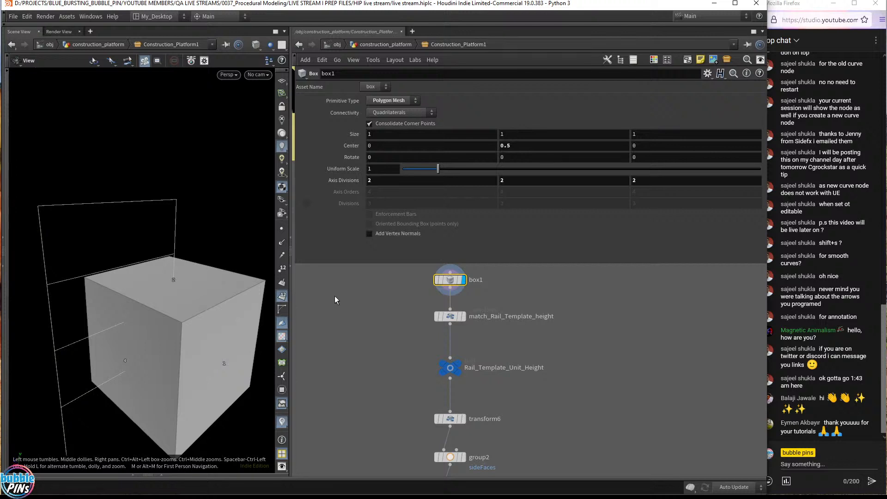
click(450, 318)
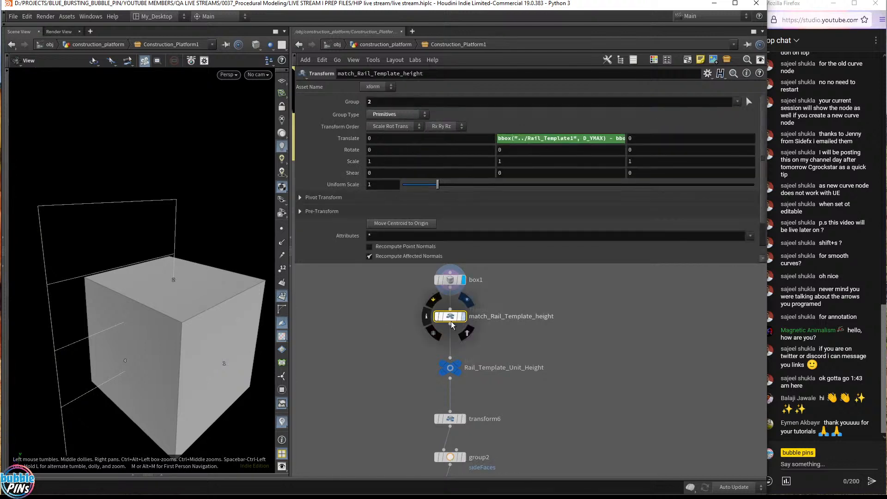
click(462, 316)
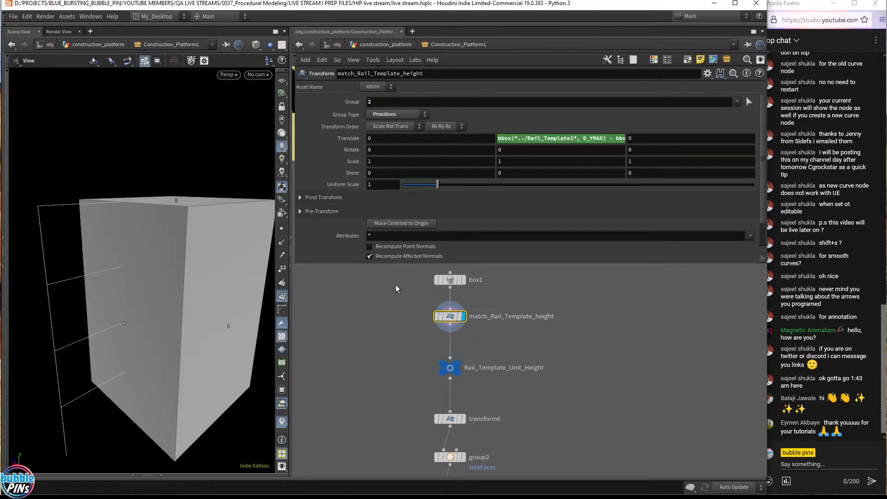
click(449, 280)
click(463, 280)
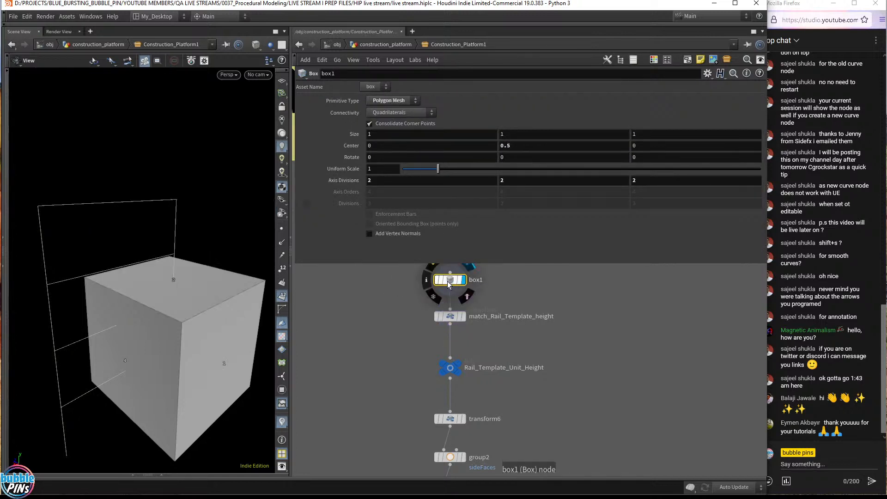
drag(224, 215, 215, 181)
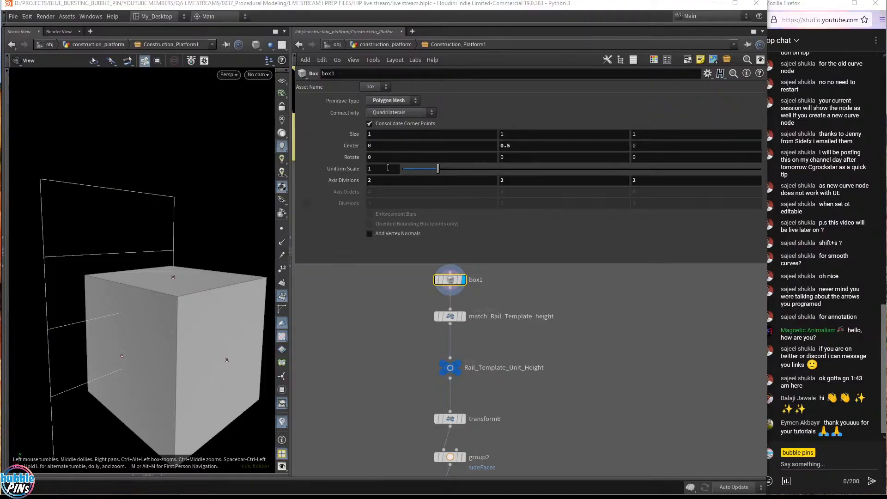
Select match_Rail_Template_height and shrink the parameter overlay to uncover more of the Large Beams network.
click(450, 317)
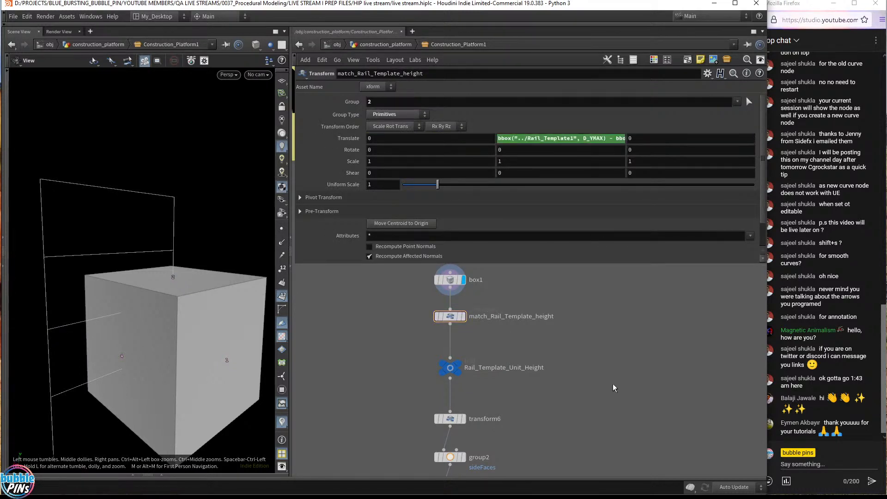
scroll(642, 328, down, 4)
scroll(632, 319, down, 2)
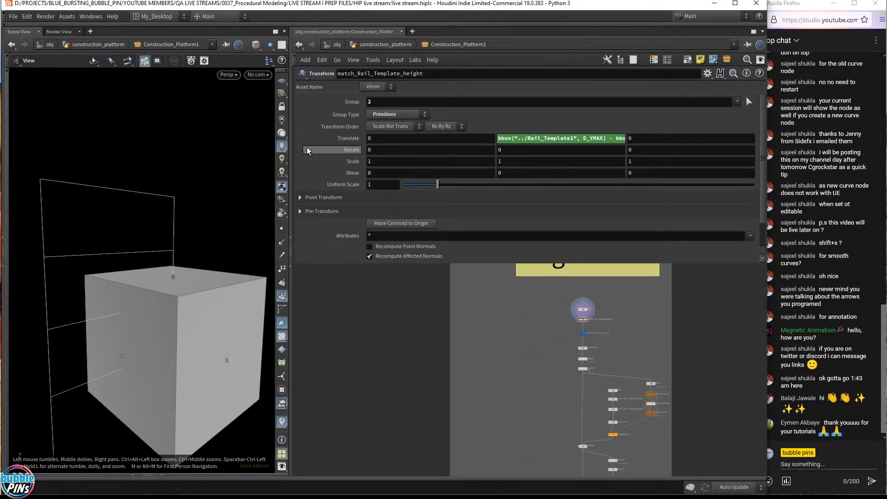
drag(296, 267, 552, 245)
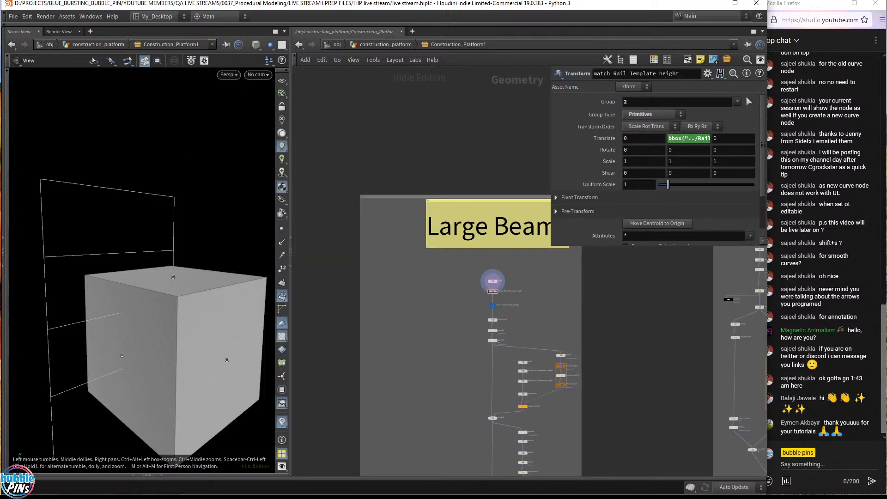
scroll(366, 303, down, 3)
scroll(596, 317, up, 2)
middle_drag(597, 317, 451, 280)
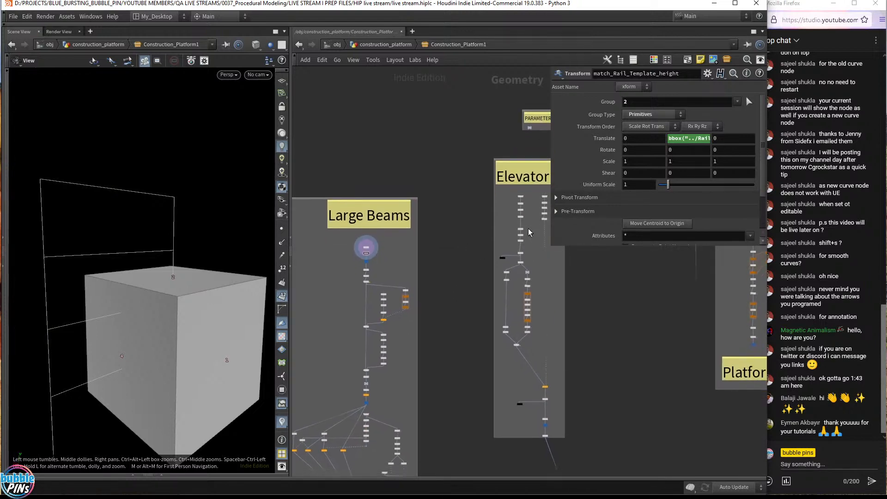
Display the Rail_Template_Unit_Height null and inspect the box beside the rail template.
scroll(367, 256, up, 5)
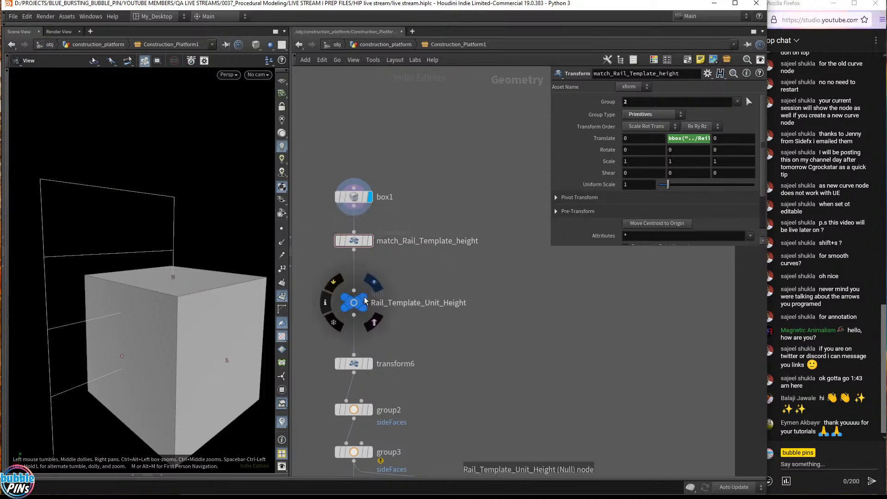
click(367, 308)
click(355, 303)
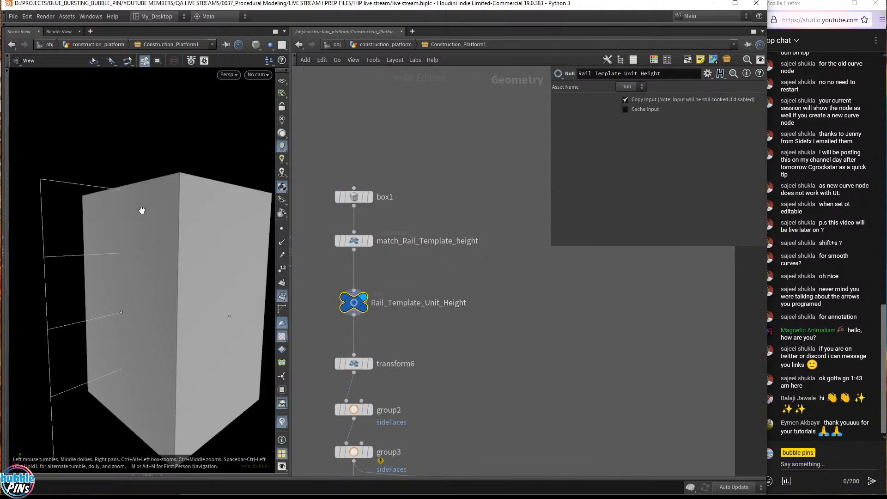
drag(143, 208, 123, 220)
middle_drag(123, 220, 149, 255)
drag(149, 254, 174, 245)
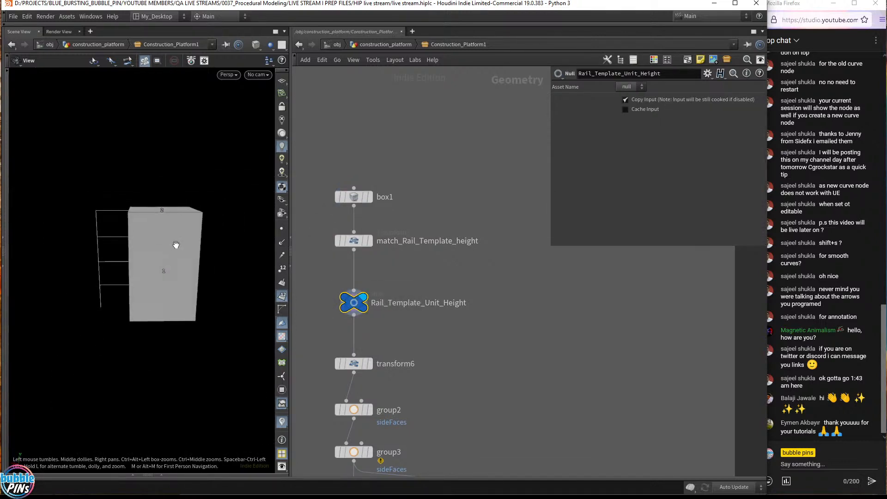
Display transform6 and group3 in turn to follow the box's changes after the unit-height null.
key(h)
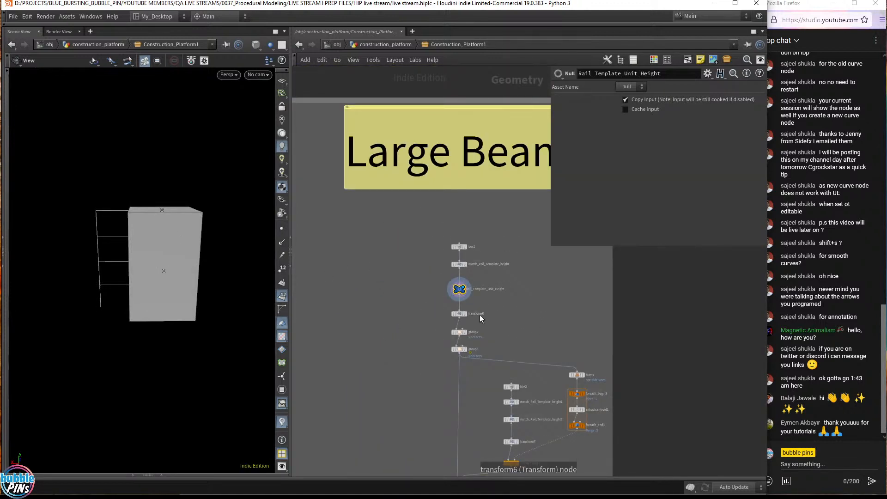
click(468, 315)
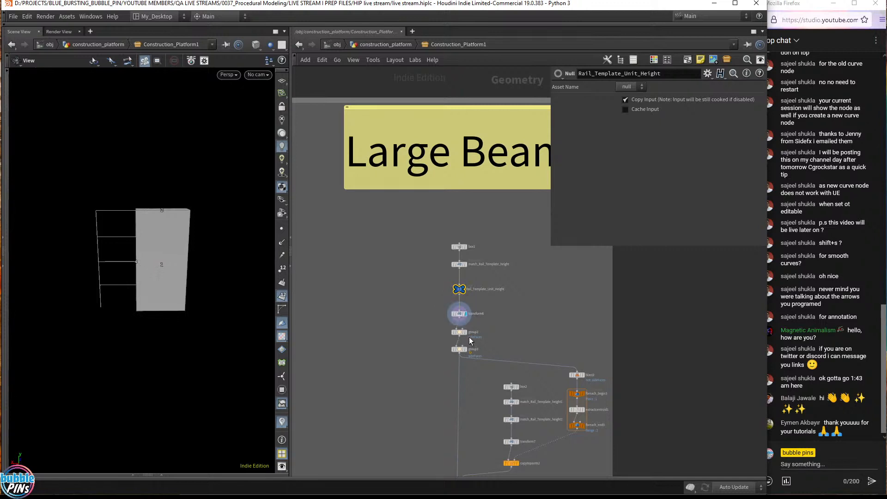
click(467, 350)
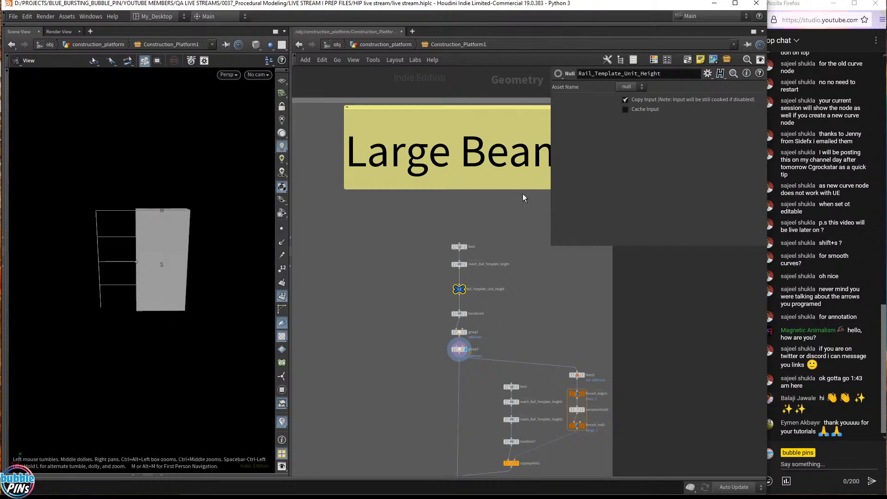
Display the Large_Beams group node group7 at the end of the Large Beams network.
middle_drag(480, 317, 480, 209)
scroll(492, 263, down, 1)
middle_drag(500, 338, 506, 131)
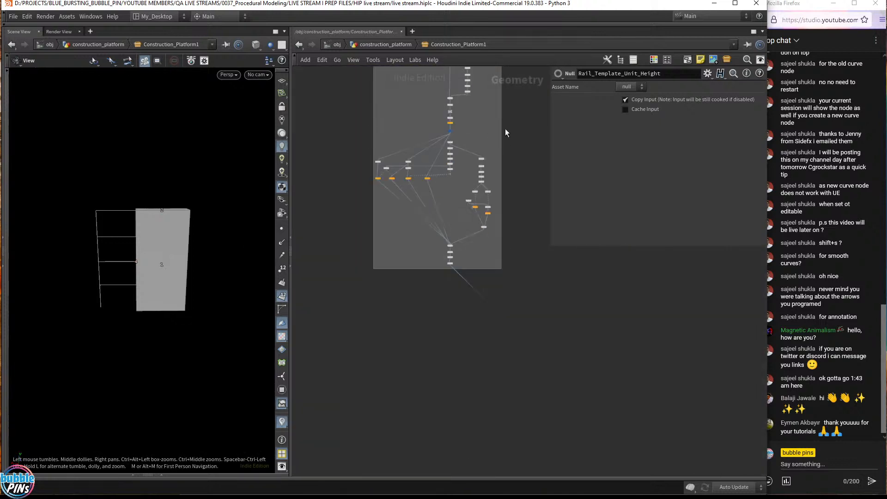
scroll(454, 267, up, 5)
click(451, 265)
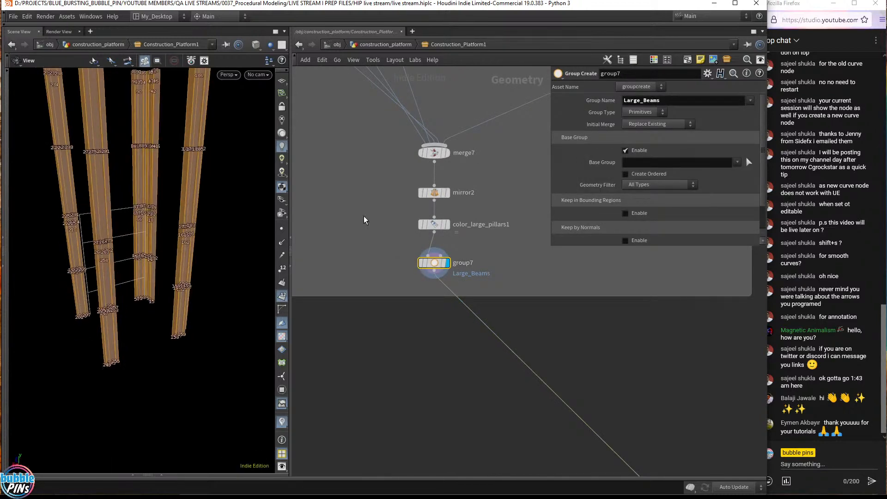
Display the Long_Large_Pillar null, hide the primitive numbers and inspect the full pillar beside the rail template.
scroll(481, 391, down, 6)
scroll(486, 245, up, 6)
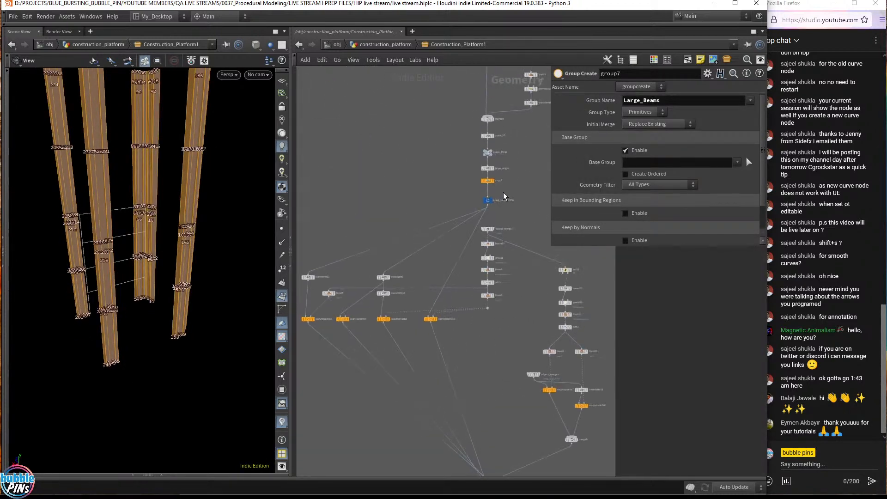
scroll(375, 230, up, 2)
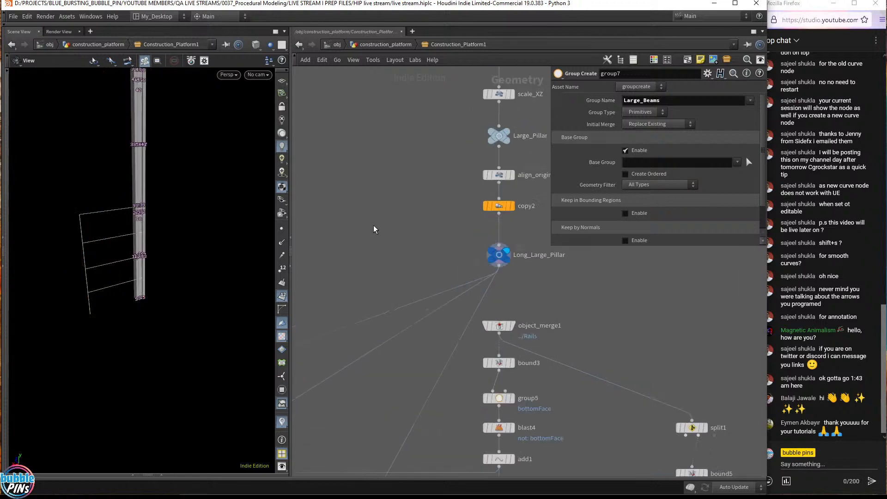
scroll(398, 222, up, 5)
scroll(379, 240, down, 4)
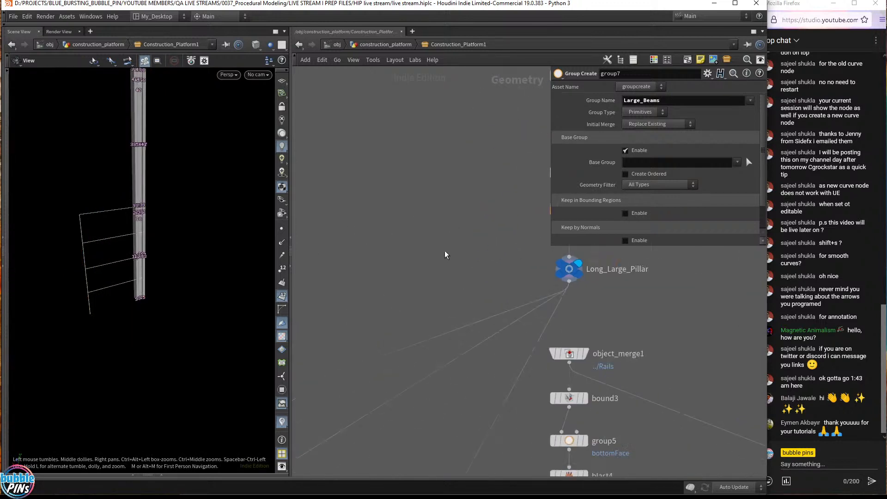
click(503, 269)
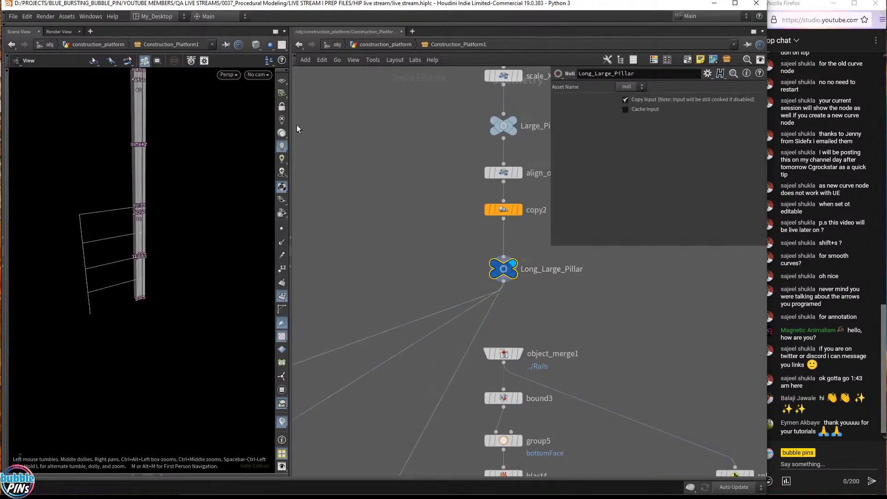
mouse_move(160, 175)
mouse_down()
mouse_move(177, 205)
mouse_move(165, 187)
mouse_up()
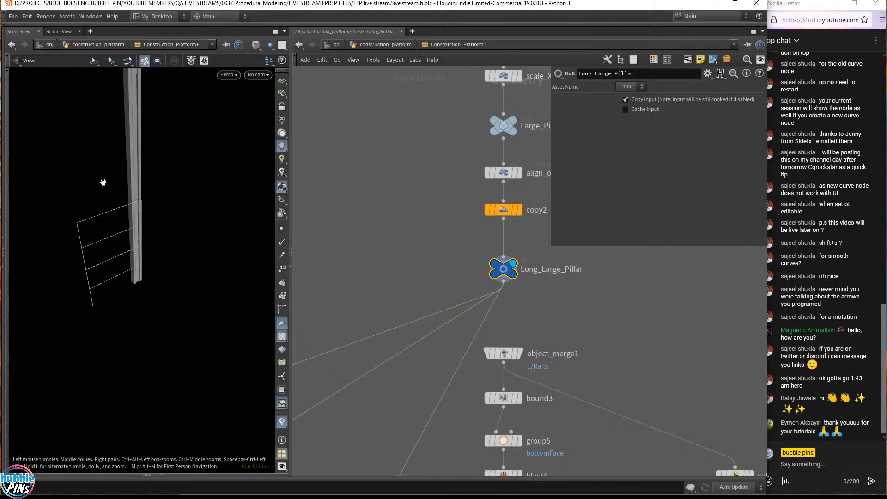
drag(103, 181, 127, 203)
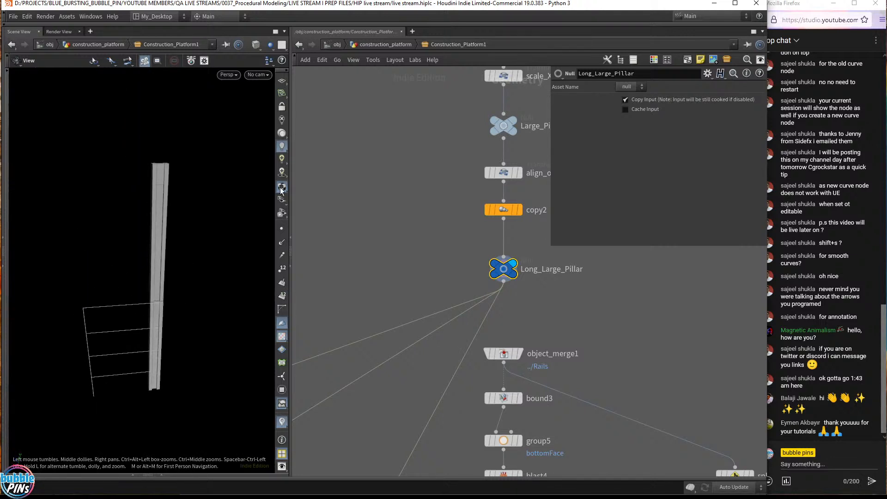
Display the Large_Pillar null and inspect the single pillar's profile and top edge against the rail template.
middle_drag(395, 181, 337, 247)
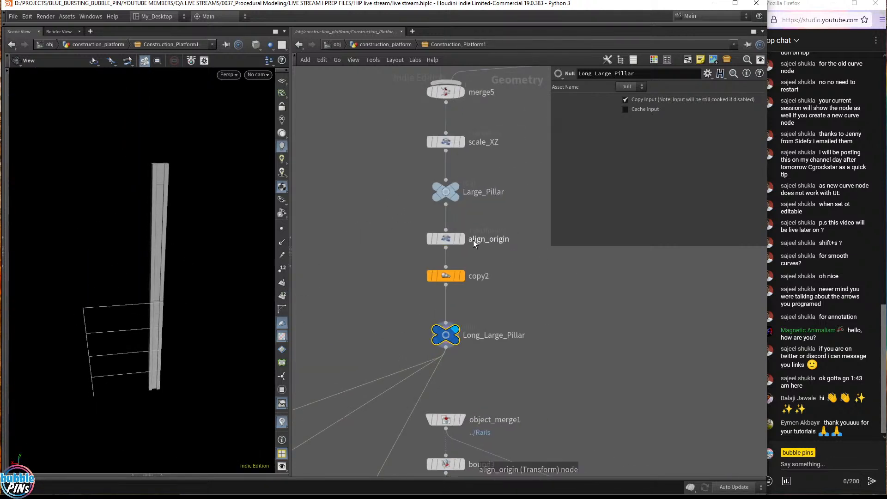
click(458, 185)
scroll(231, 293, up, 3)
drag(232, 293, 123, 173)
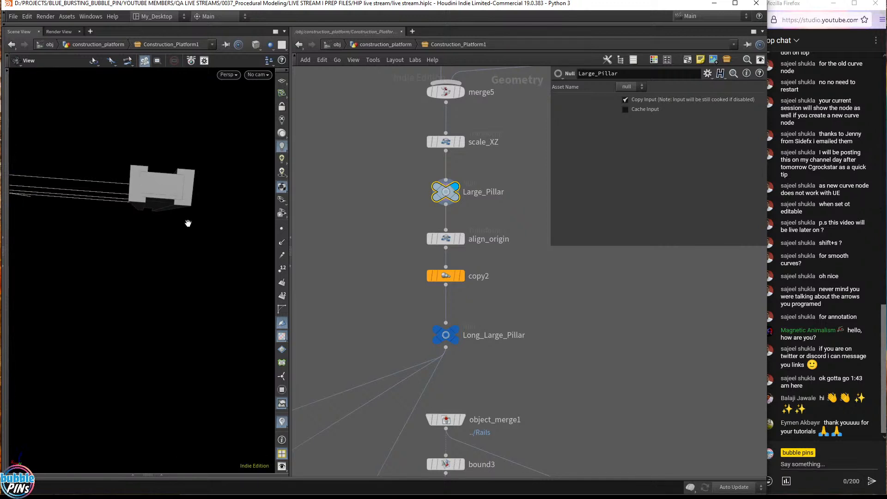
drag(188, 222, 189, 103)
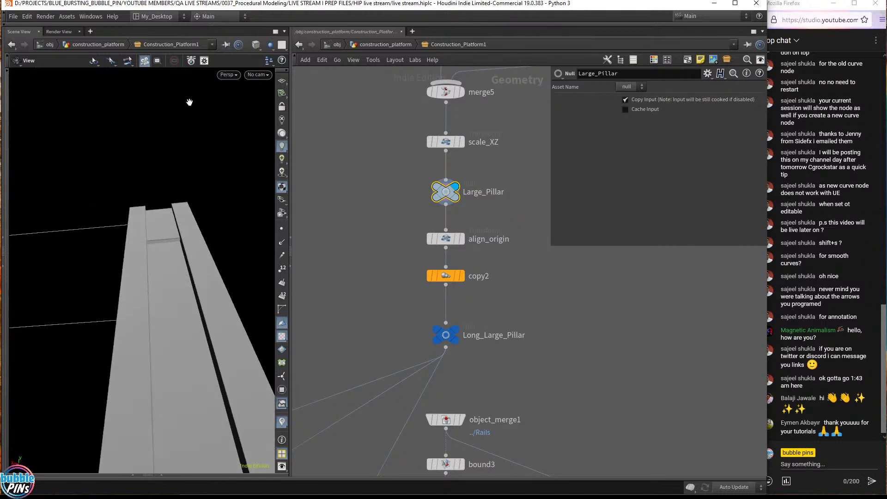
right_drag(156, 232, 144, 230)
middle_drag(143, 229, 326, 220)
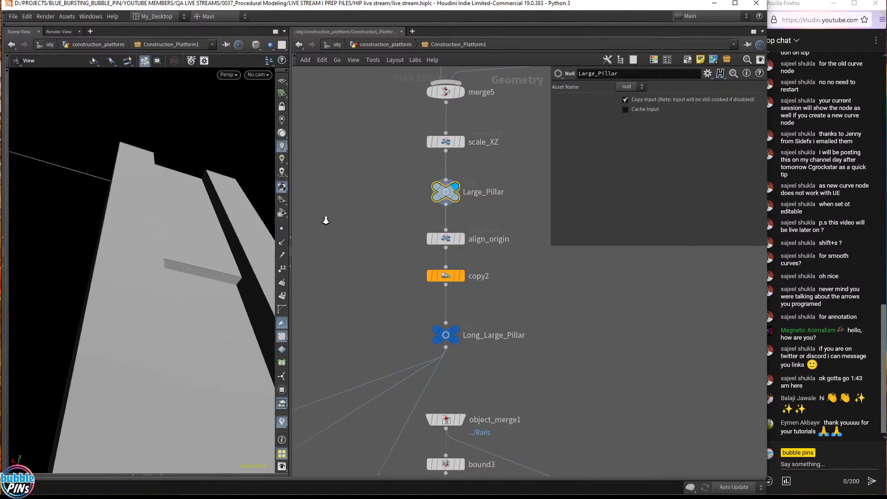
drag(203, 231, 170, 270)
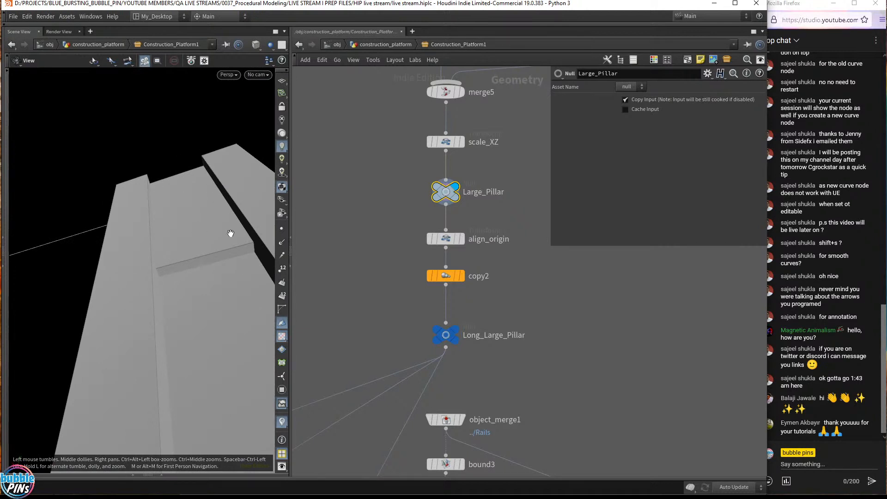
drag(231, 216, 155, 227)
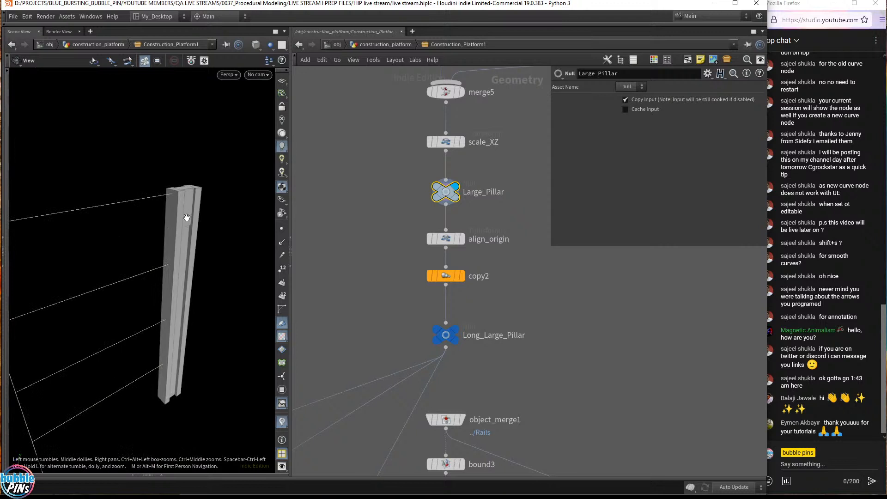
mouse_move(215, 251)
mouse_down()
mouse_move(240, 238)
mouse_move(196, 283)
mouse_move(206, 243)
mouse_up()
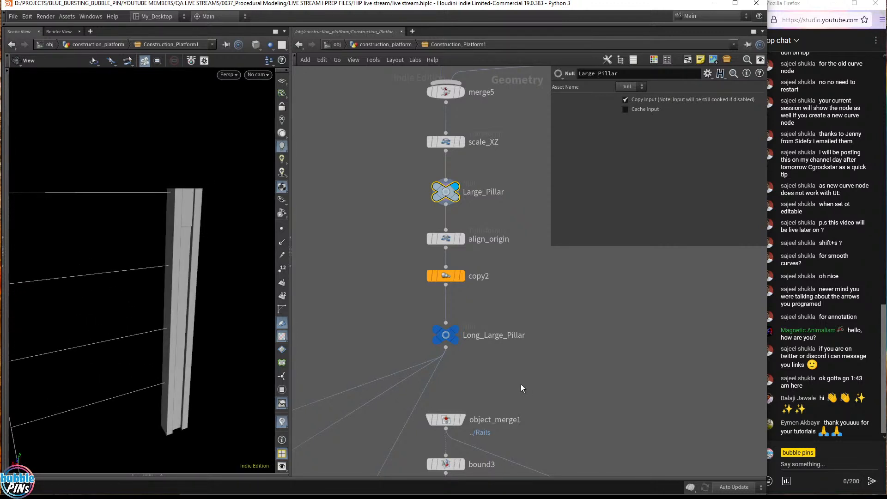
scroll(489, 368, down, 2)
scroll(482, 348, up, 2)
scroll(482, 346, down, 4)
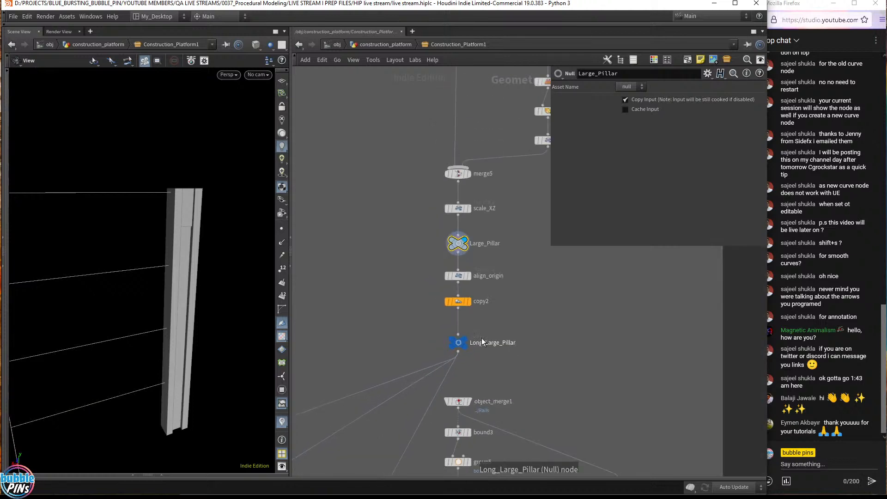
Display the align_origin Transform node below Large_Pillar and open its parameters.
scroll(479, 333, down, 3)
scroll(479, 329, up, 4)
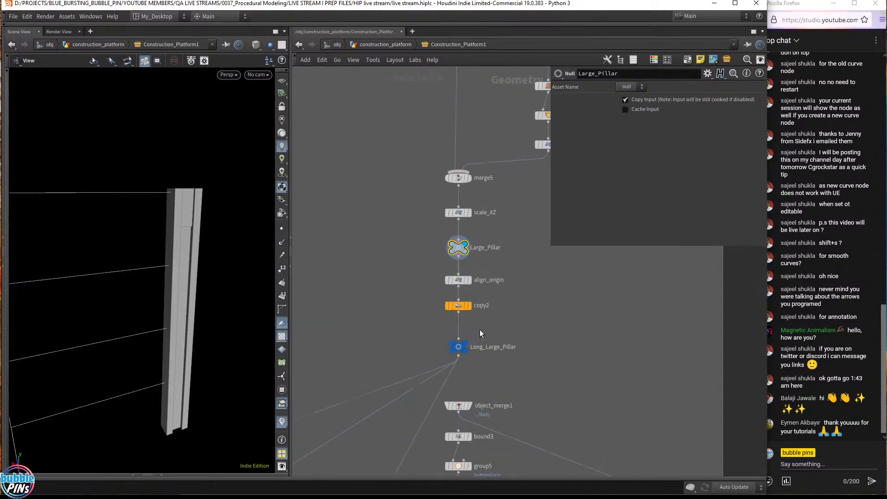
scroll(481, 330, down, 2)
scroll(481, 331, up, 4)
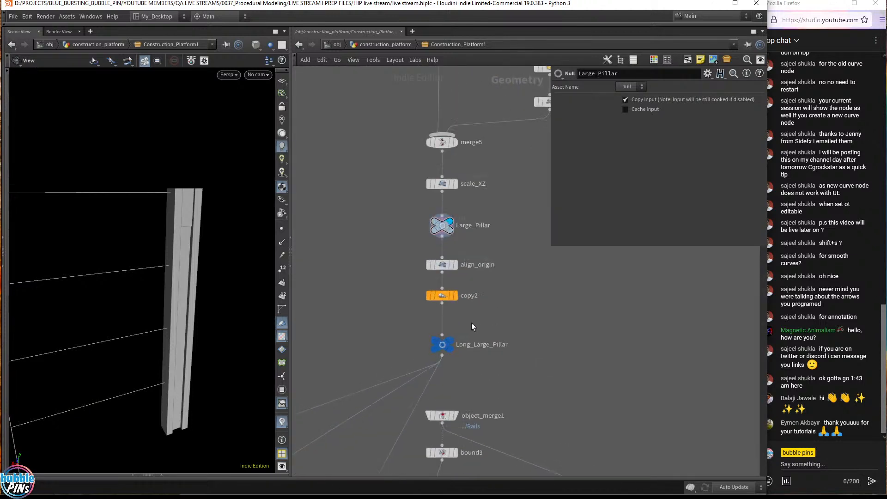
click(456, 265)
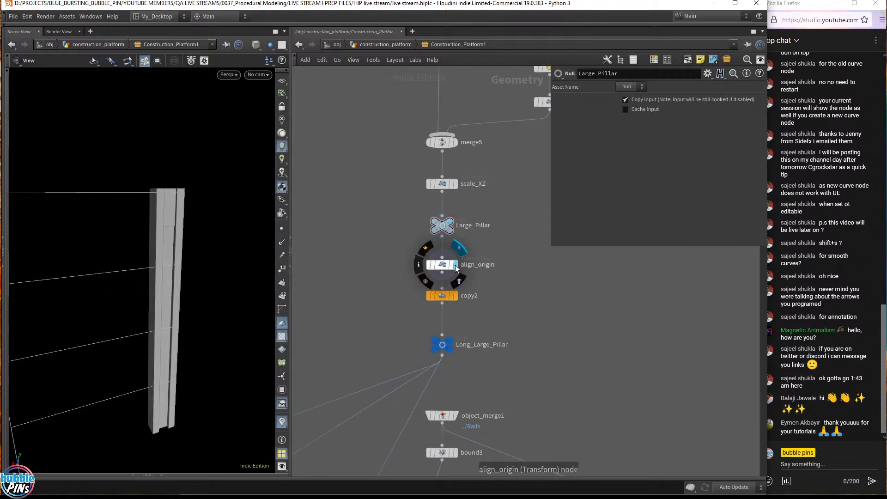
click(450, 266)
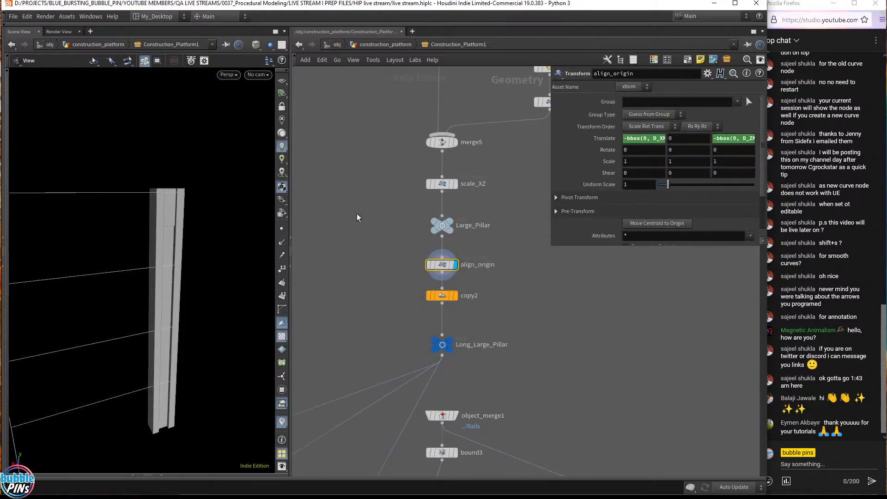
Turn on the reference grid in the viewport and view the aligned pillar against it.
key(d)
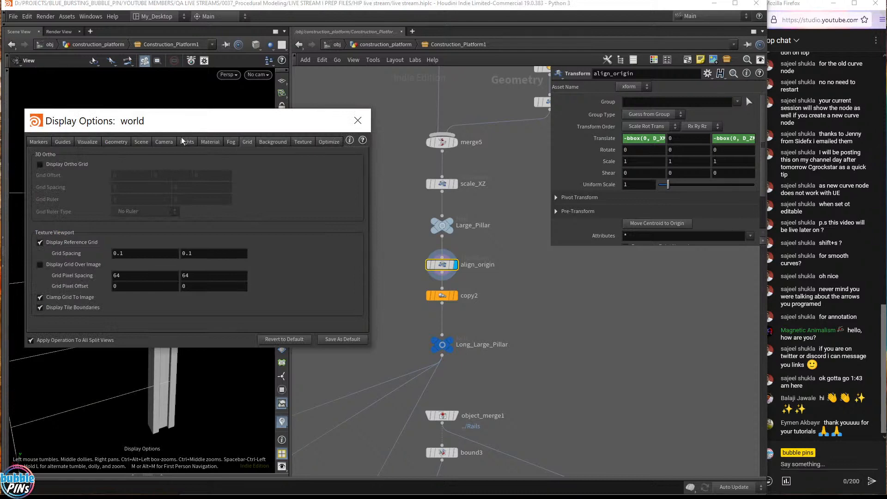
click(358, 120)
drag(206, 317, 188, 333)
Display the Large_Pillar null and inspect where the pillar's base sits relative to the grid origin before alignment.
mouse_move(453, 270)
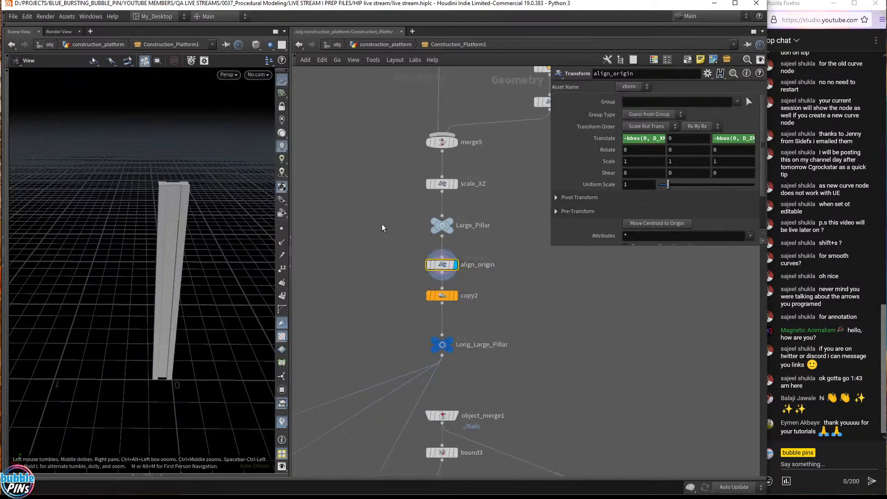
click(451, 225)
click(451, 225)
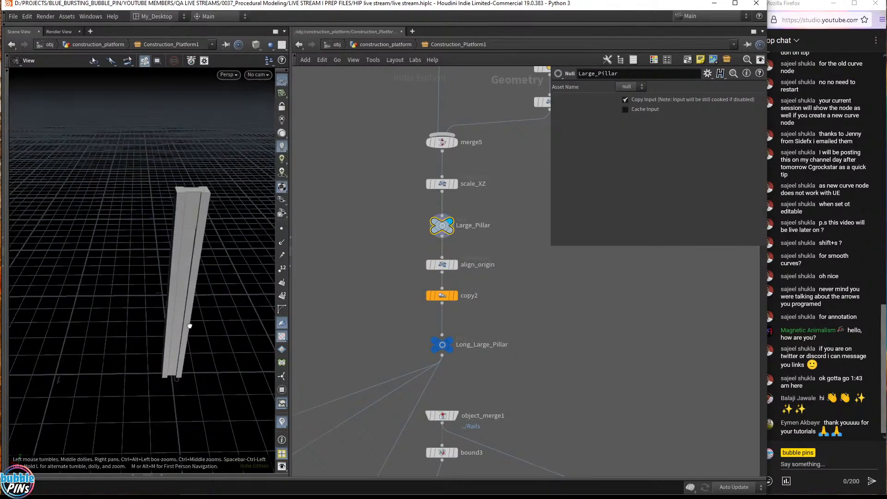
drag(196, 370, 181, 297)
middle_drag(154, 371, 388, 342)
drag(194, 342, 184, 367)
drag(166, 296, 201, 320)
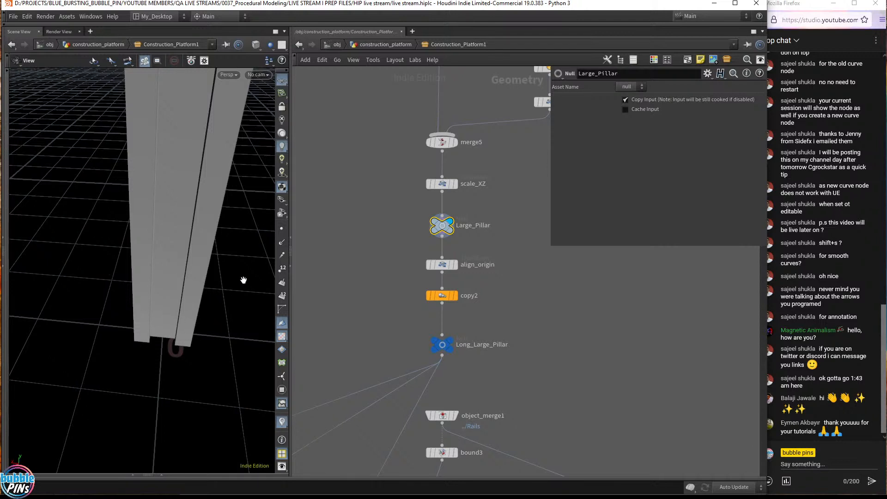
Display align_origin with Large_Pillar as a template wireframe and inspect how the pillar's base is shifted from the origin.
click(457, 267)
click(443, 268)
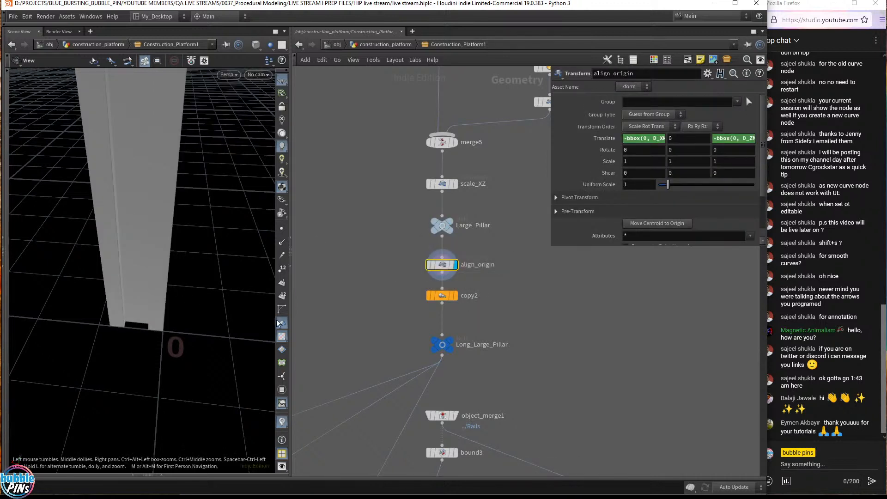
click(453, 229)
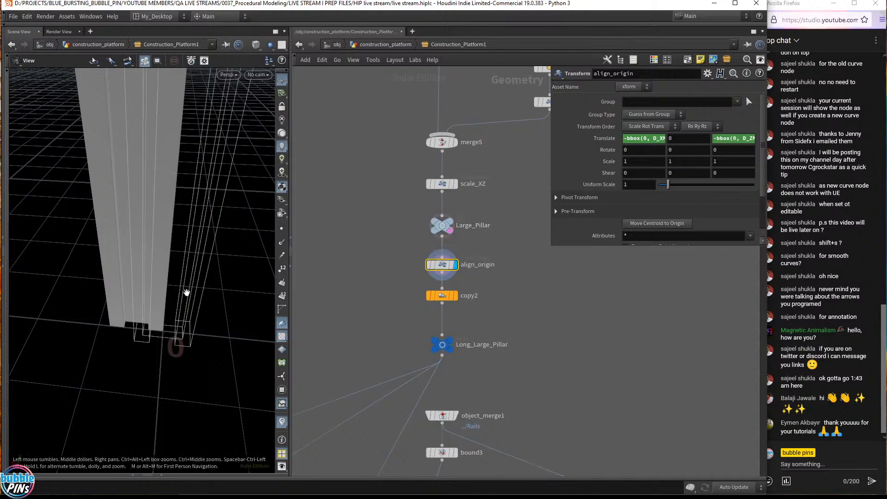
drag(193, 327, 234, 292)
drag(190, 356, 164, 356)
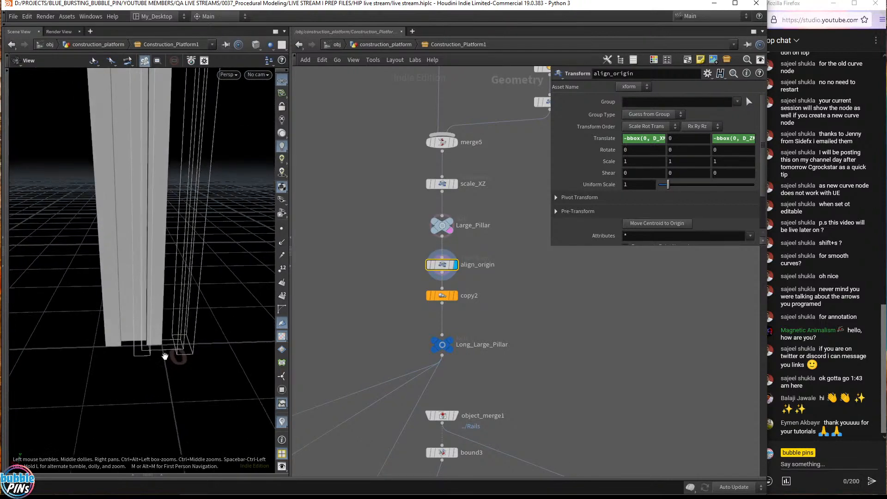
middle_drag(165, 356, 370, 298)
drag(178, 328, 160, 332)
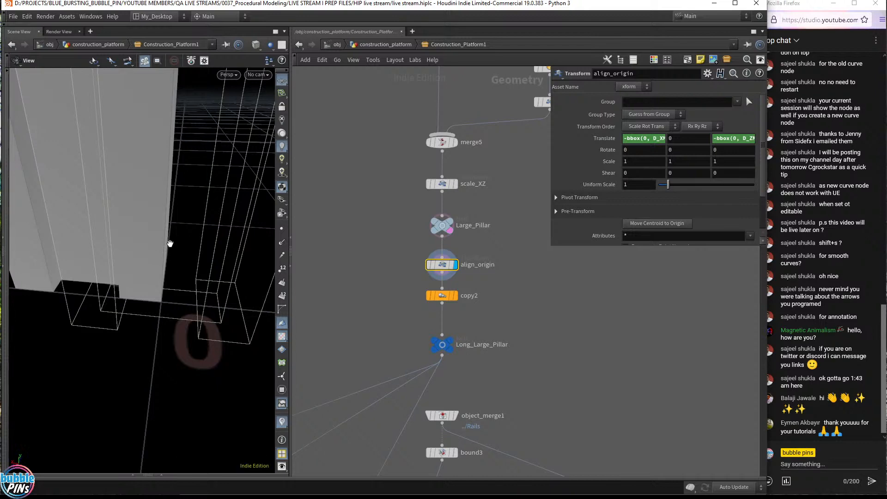
drag(206, 316, 148, 322)
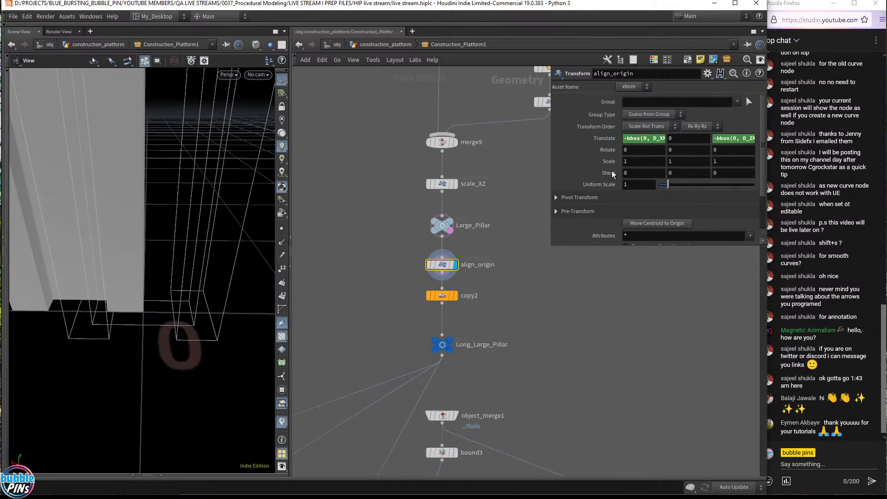
Inspect align_origin's X translation expression and swap display and template between Large_Pillar and align_origin to compare both positions.
click(638, 138)
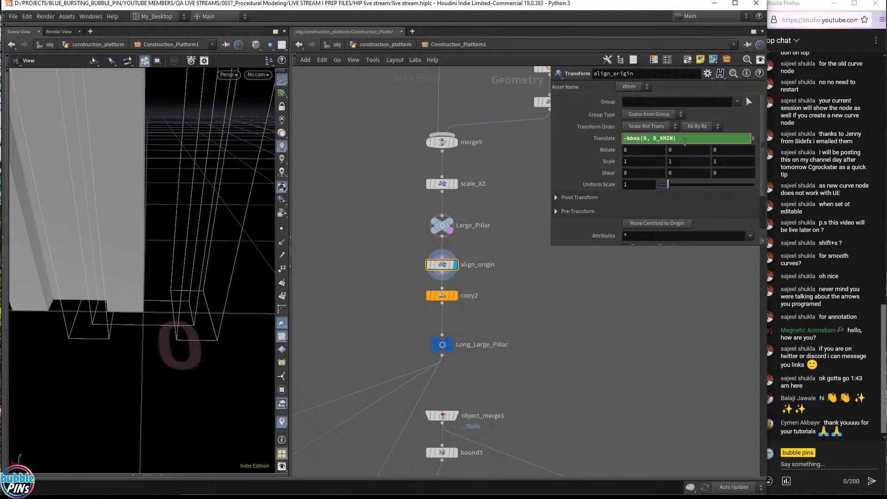
click(138, 307)
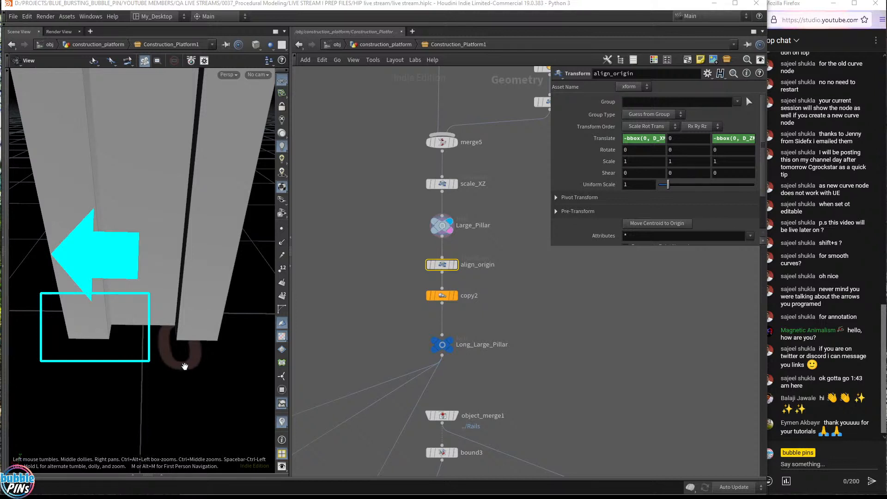
click(452, 266)
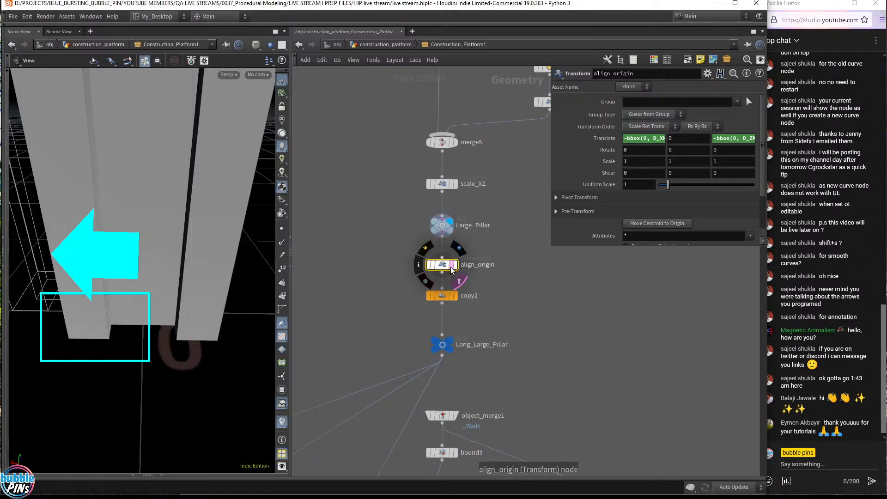
click(461, 270)
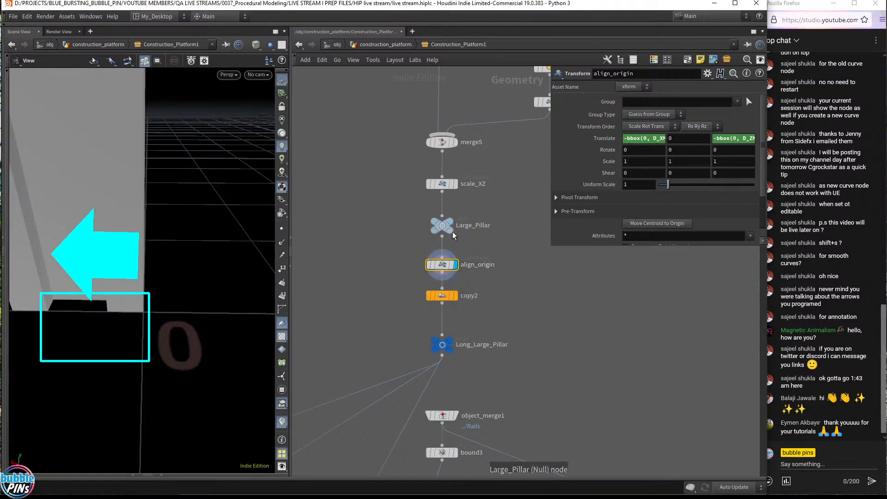
click(466, 233)
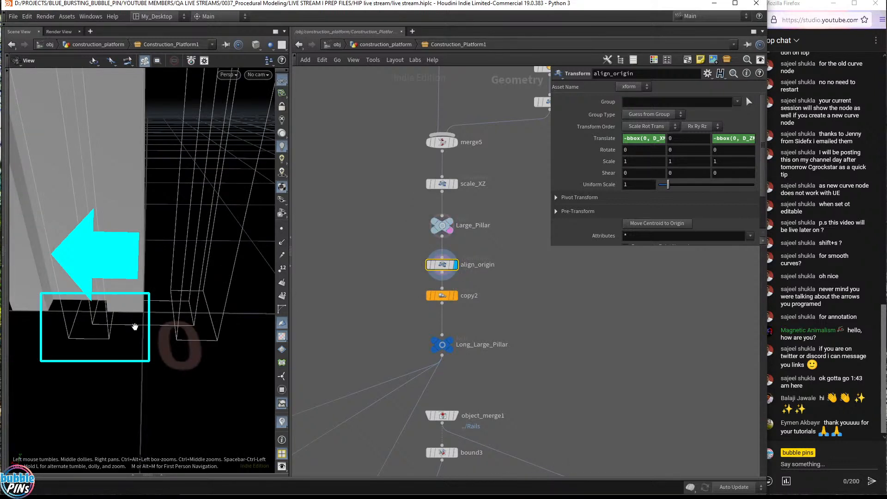
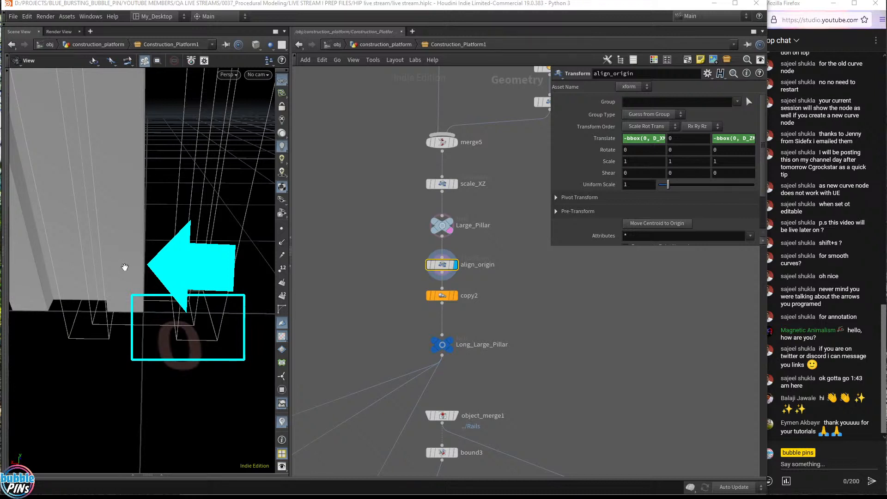
Switch to the YouTube live chat in Firefox and read through the recent viewer messages.
click(872, 415)
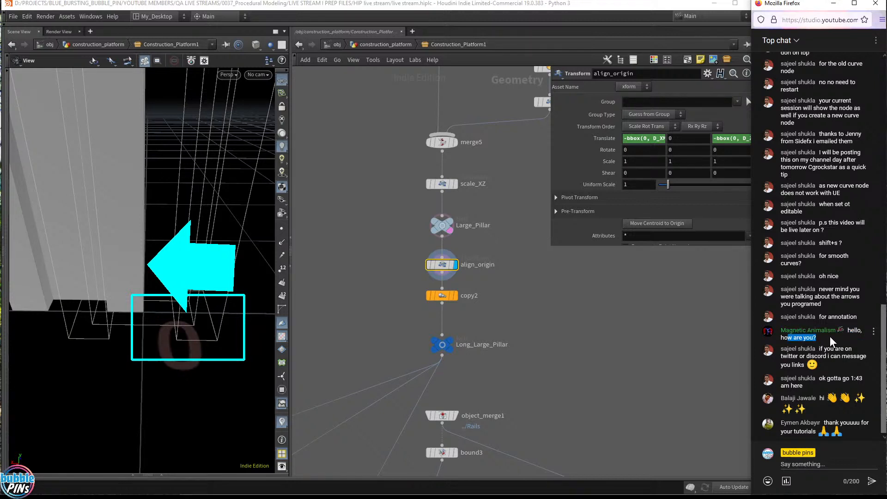
triple_click(825, 362)
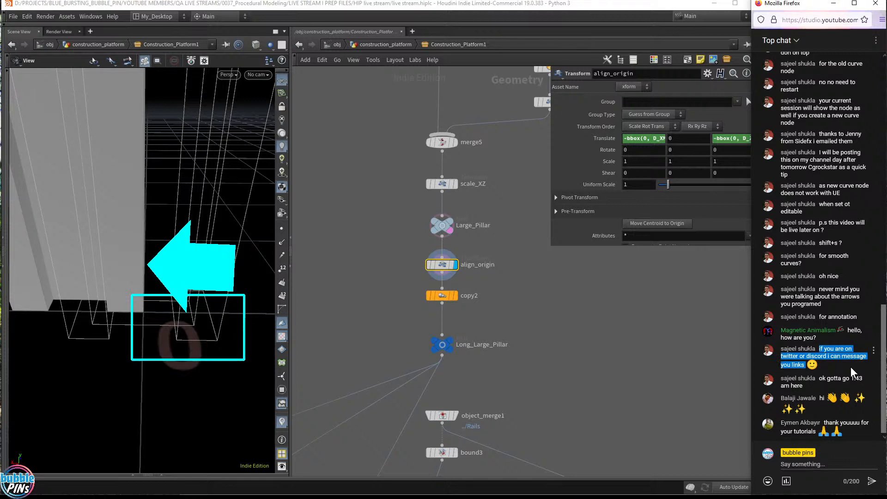
click(847, 389)
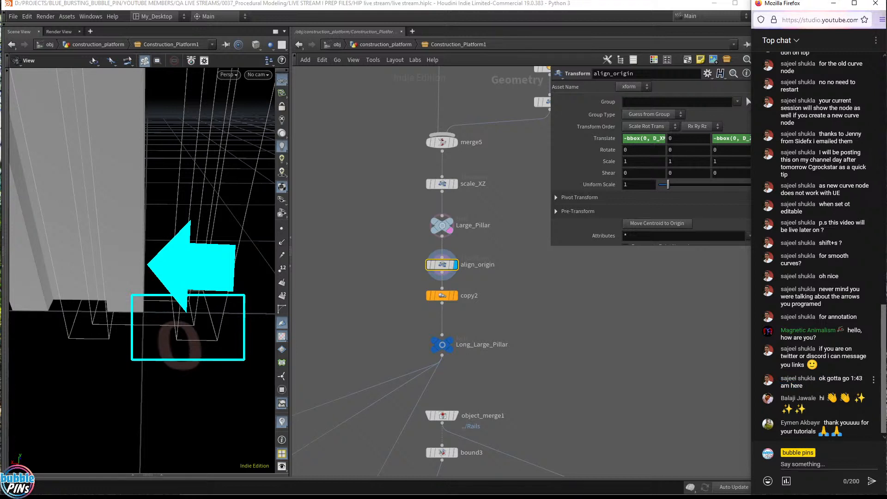
drag(822, 378, 831, 384)
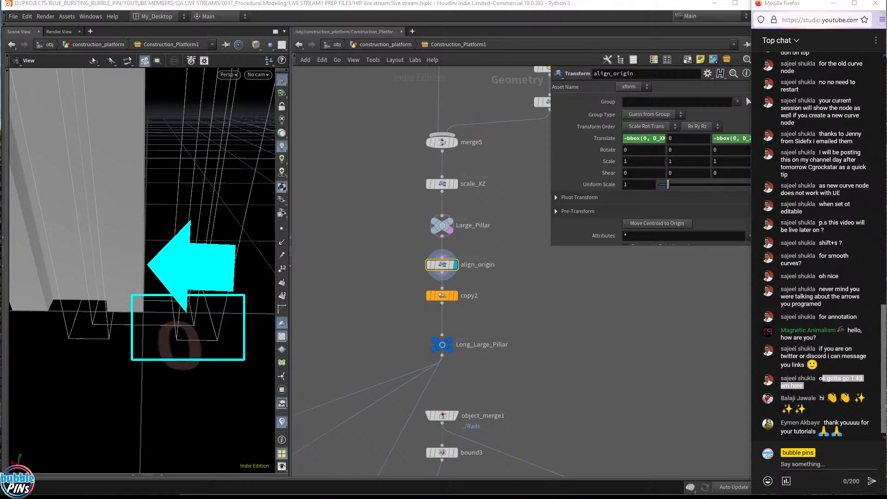
Show the Blue Bursting Bubble Twitter profile briefly on screen, put it away and read the remaining chat messages.
drag(268, 494, 608, 242)
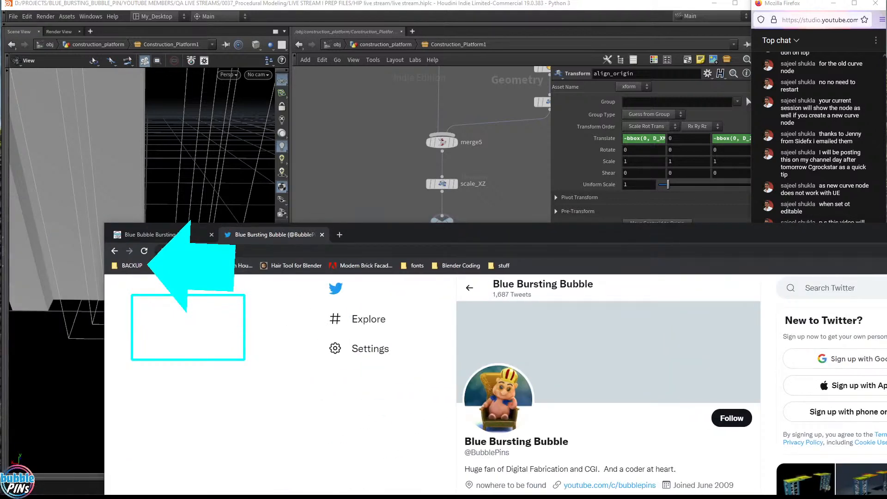
drag(407, 235, 408, 496)
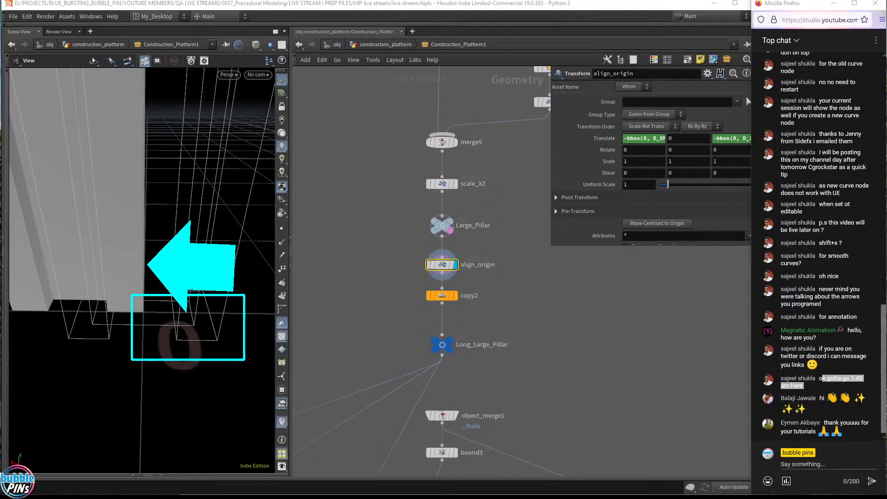
click(812, 396)
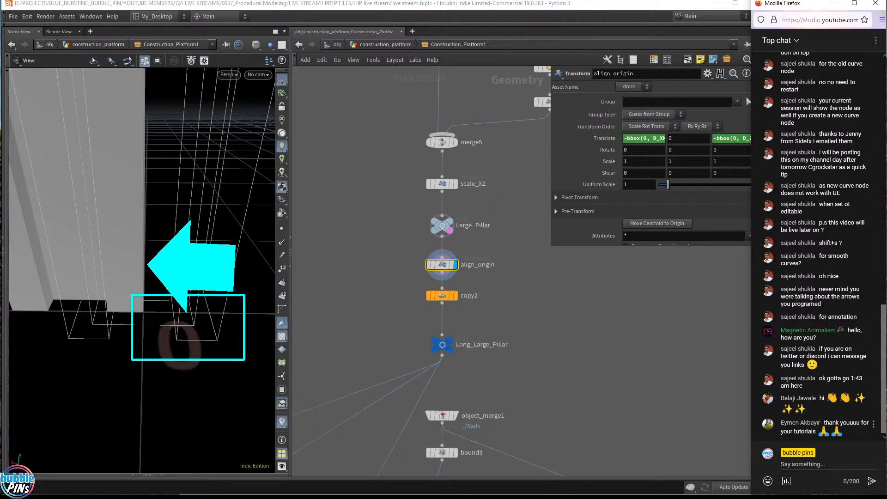
mouse_move(830, 422)
mouse_down()
mouse_move(830, 431)
mouse_move(817, 432)
mouse_up()
click(841, 410)
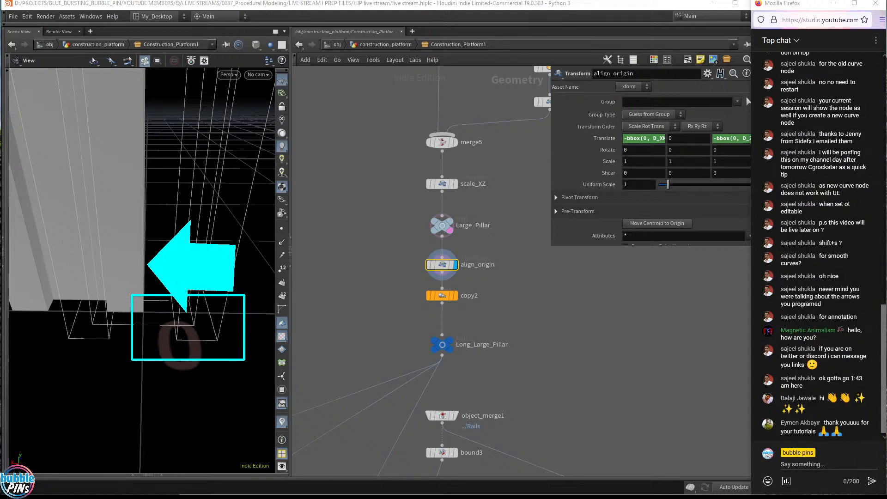
Switch to topics.txt in Notepad, review the Construction Platform notes and return to Houdini.
key(alt+Tab)
click(320, 230)
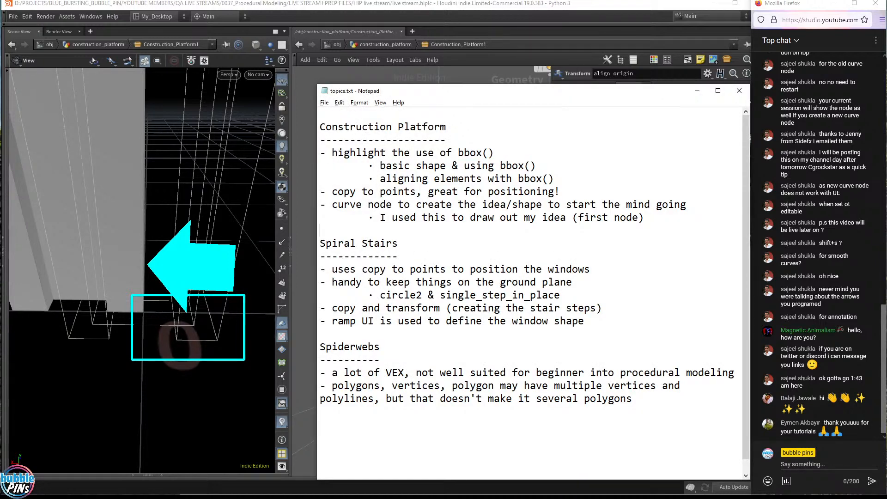
click(490, 11)
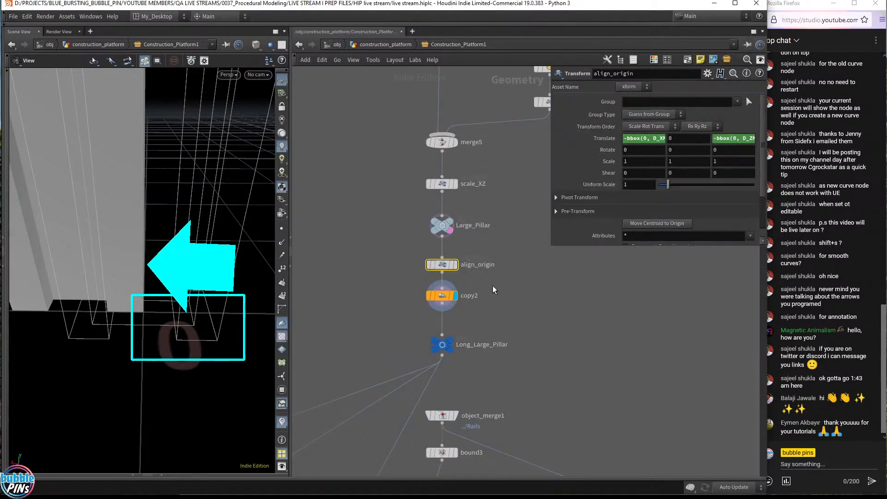
Open the parameters of the copy2 node, frame the stacked pillar in the viewport and show the evaluated Total Number.
click(442, 295)
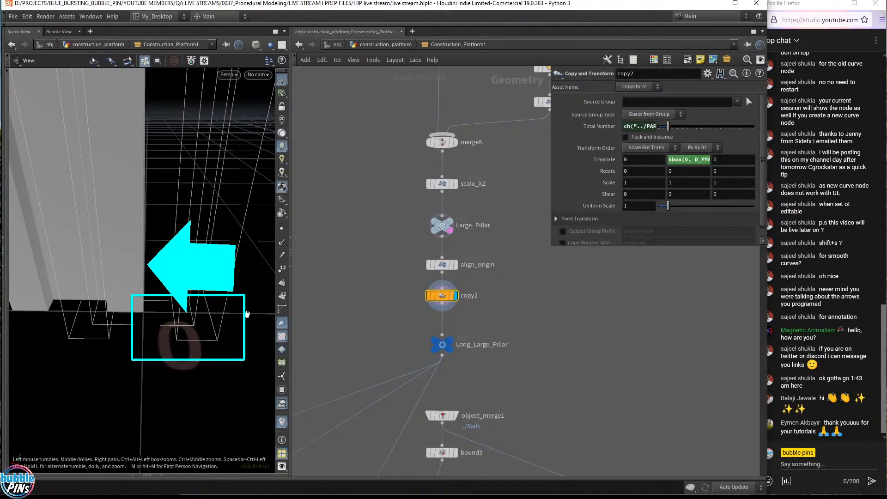
key(f)
drag(189, 304, 123, 300)
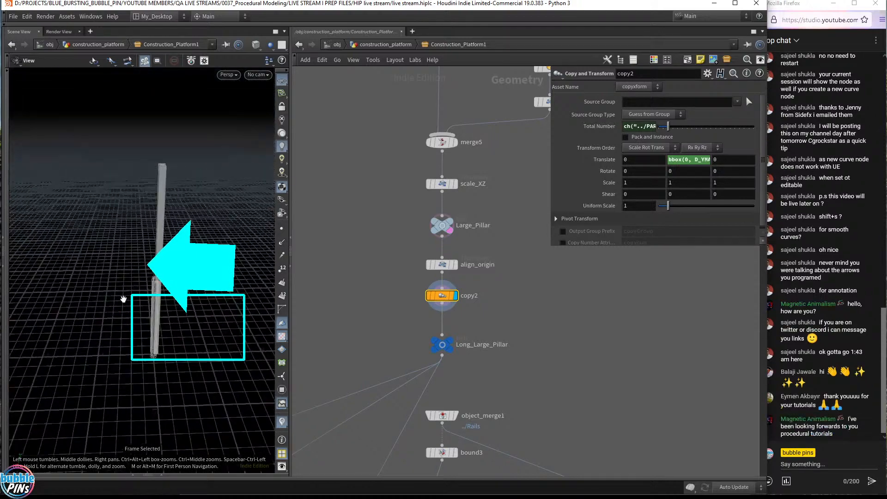
click(603, 128)
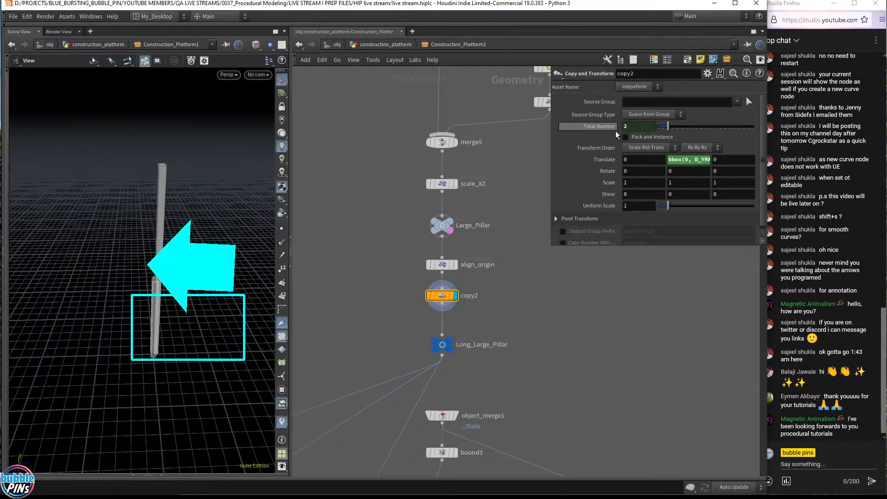
Display align_origin and copy2 in turn to compare the single and stacked pillars, and inspect copy2's Y translation expression.
click(456, 265)
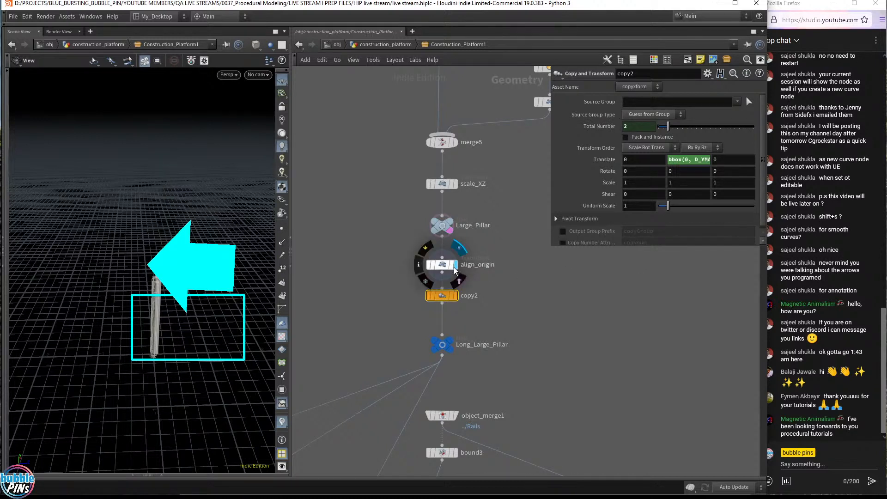
click(455, 300)
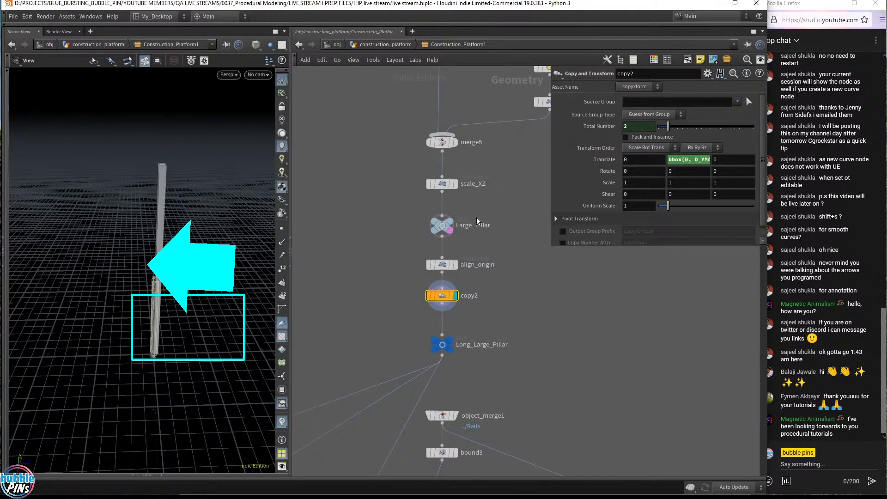
click(688, 159)
Branch a second Copy and Transform node off align_origin, place it beside copy2 and display its result.
drag(442, 272, 581, 310)
key(Tab)
text(copy an)
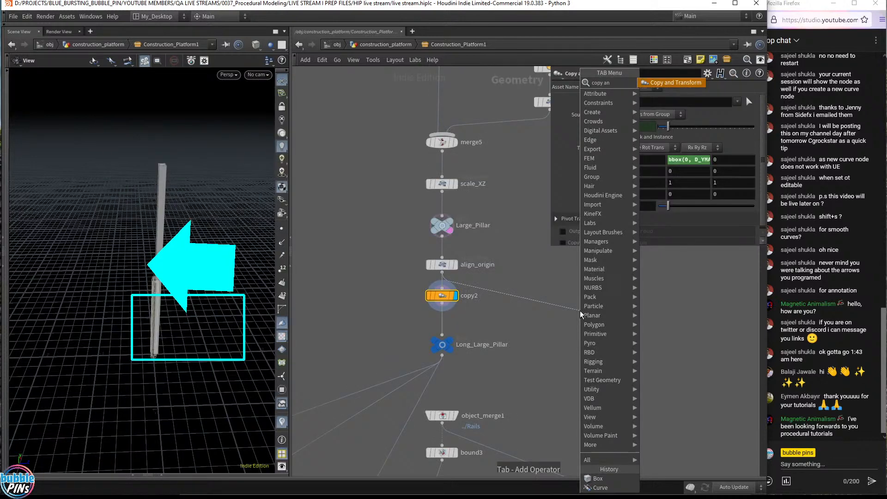
key(Return)
click(581, 311)
drag(582, 313, 538, 299)
click(549, 295)
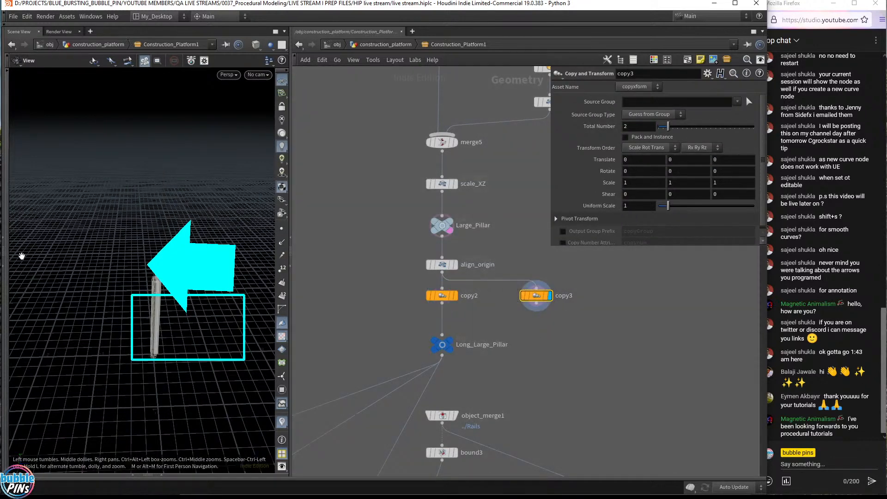
drag(19, 253, 70, 267)
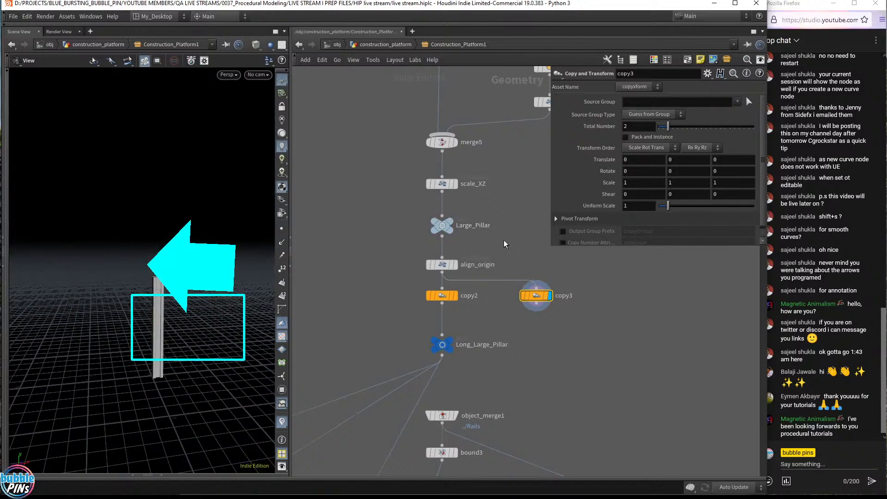
Try copy3 with a Total Number of 8 and a Y translation of 0.8, and reduce the Total Number to 1.
click(647, 127)
scroll(642, 127, up, 6)
drag(217, 275, 198, 314)
click(687, 161)
text(.8)
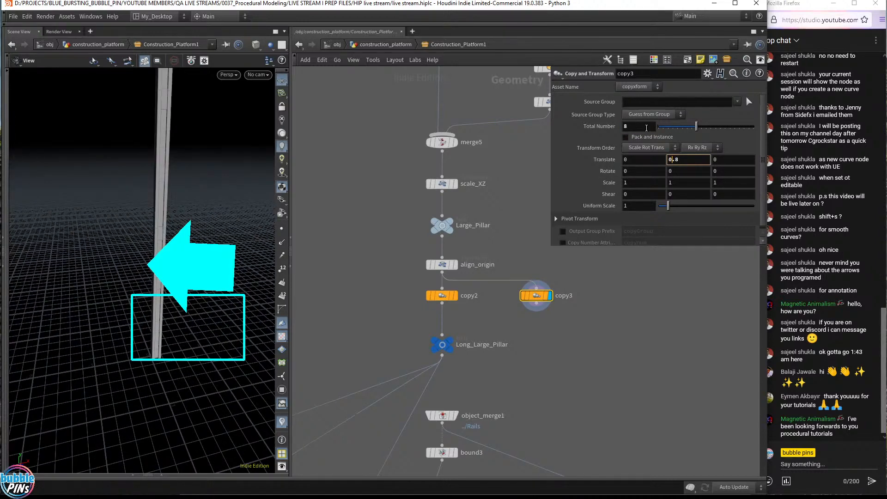
double_click(639, 127)
text(1)
key(Return)
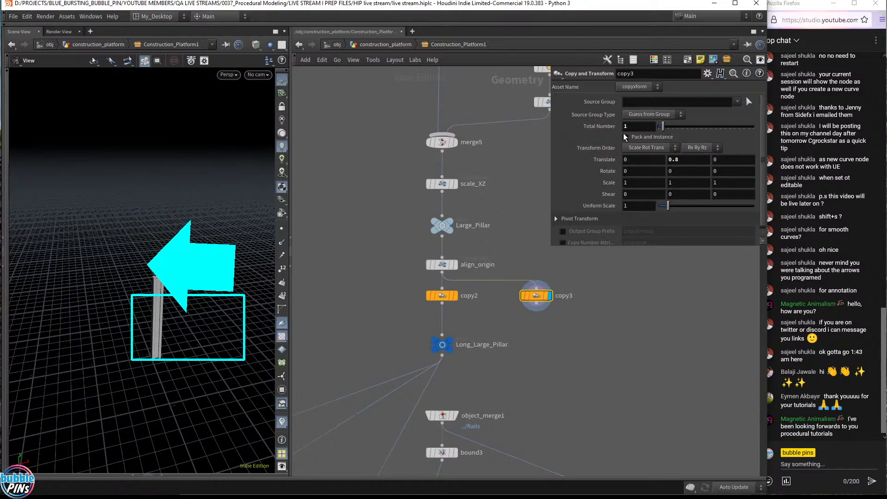
Set copy3's Total Number to 3 and its Y translation to 1.6.
double_click(637, 127)
text(3)
key(Return)
click(691, 159)
scroll(691, 159, up, 10)
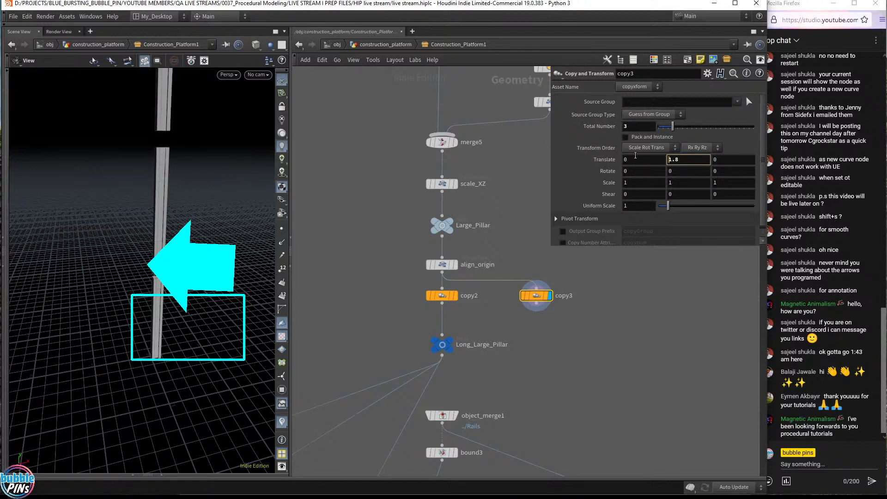
double_click(689, 162)
text(1.4)
key(Return)
Set the # Blocks of Construction_Platform1 to 3 and compare the whole platform with the pillar copies inside the asset.
click(376, 45)
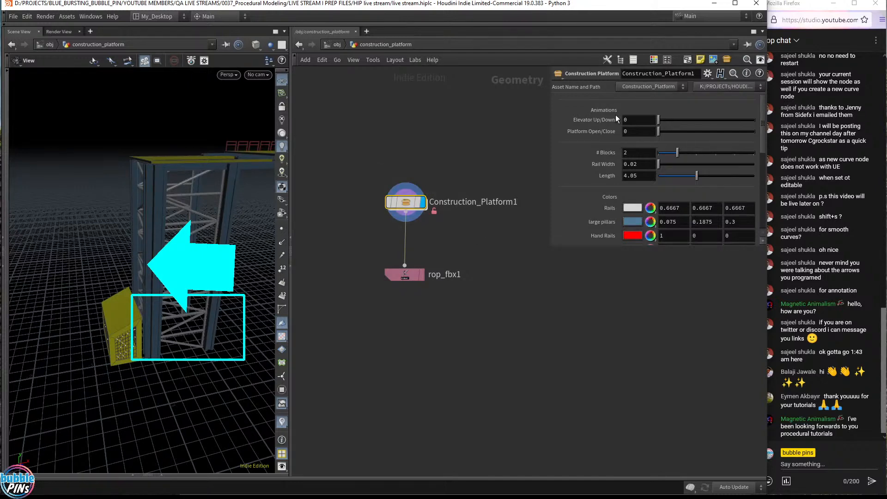
scroll(636, 157, up, 1)
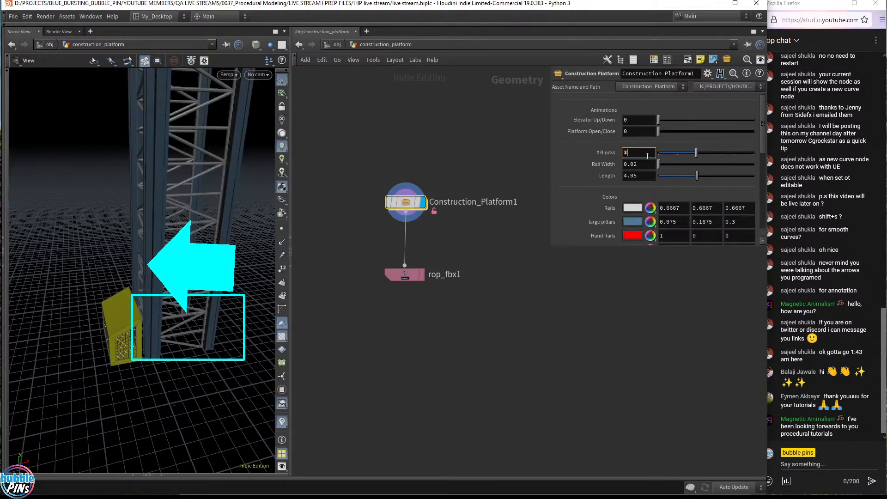
double_click(417, 204)
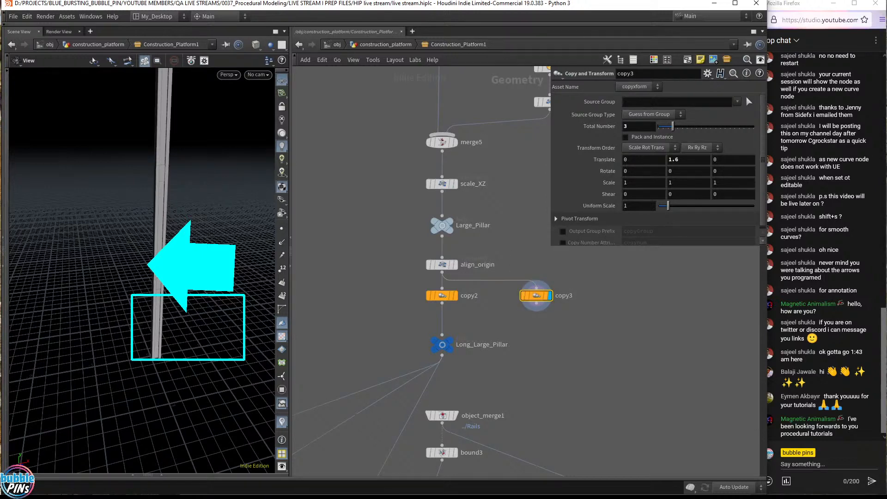
mouse_move(192, 238)
mouse_down()
mouse_move(196, 206)
mouse_move(214, 194)
mouse_move(191, 234)
mouse_move(208, 230)
mouse_move(198, 233)
mouse_up()
click(367, 47)
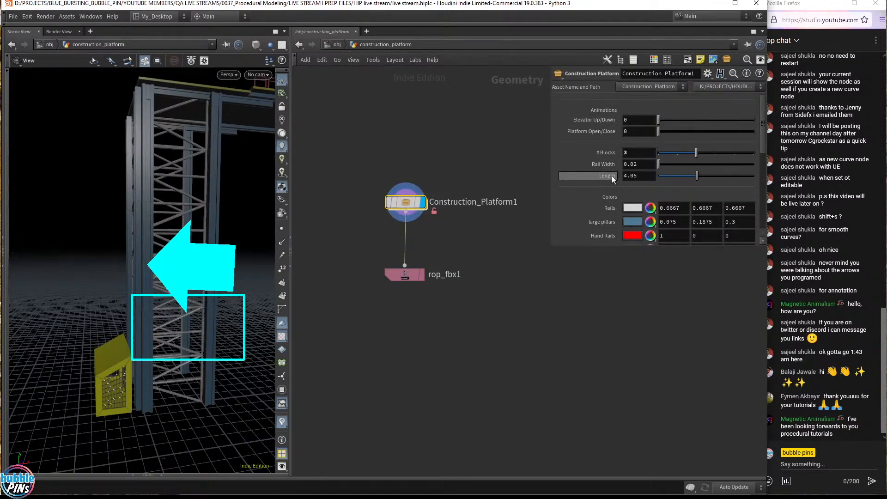
click(644, 177)
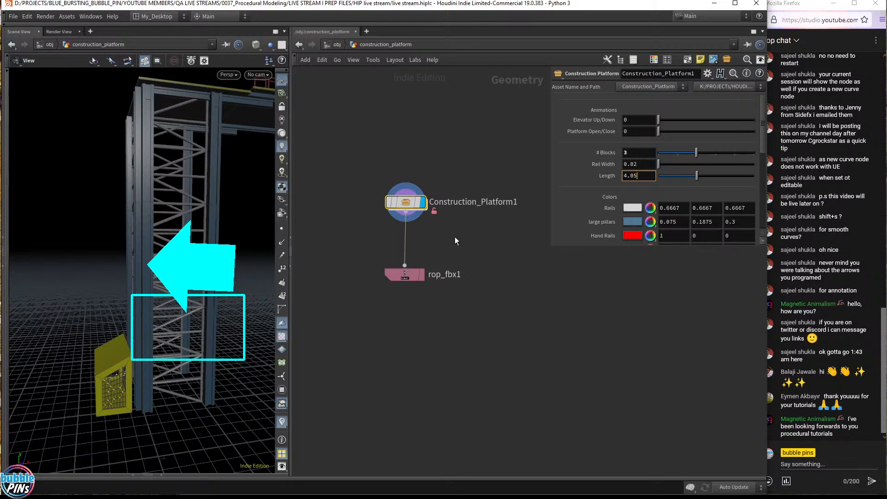
double_click(413, 207)
Duplicate curve1, wire the duplicate into Rail_Template1 in place of the original and display it.
scroll(499, 255, down, 3)
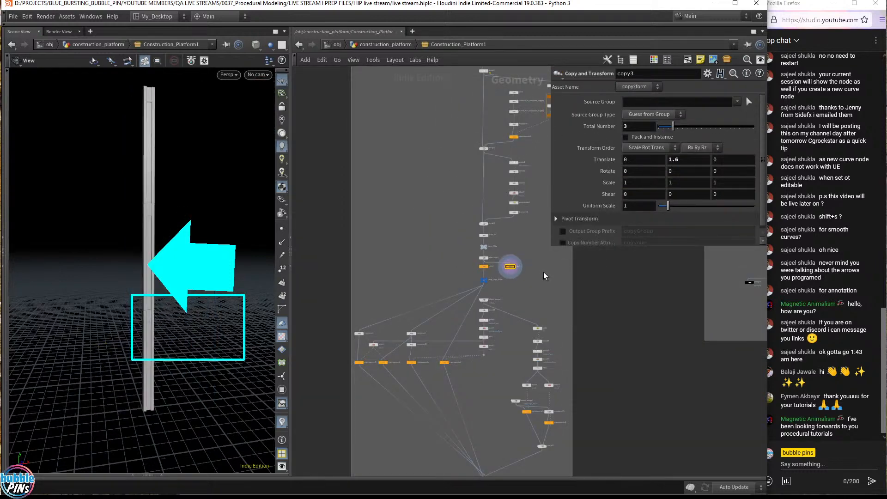
middle_drag(543, 272, 368, 473)
middle_drag(491, 124, 293, 333)
drag(550, 246, 598, 253)
middle_drag(571, 309, 414, 355)
scroll(539, 264, up, 8)
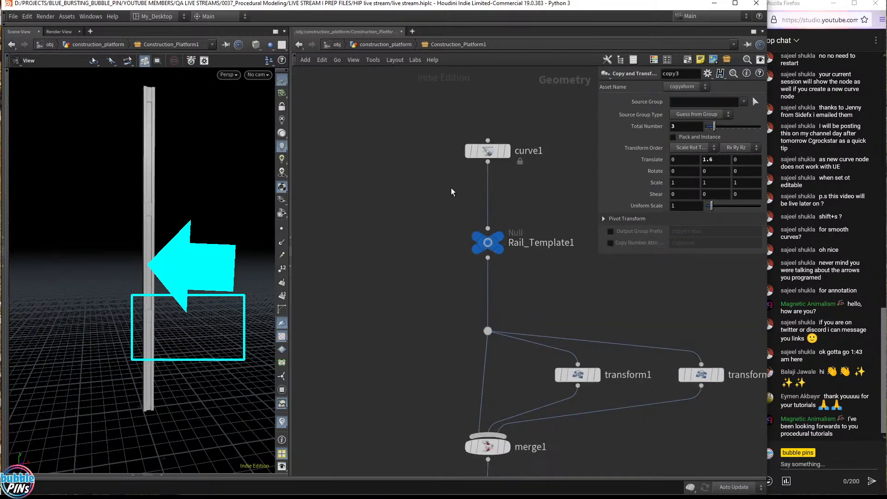
drag(436, 190, 517, 209)
drag(433, 224, 565, 112)
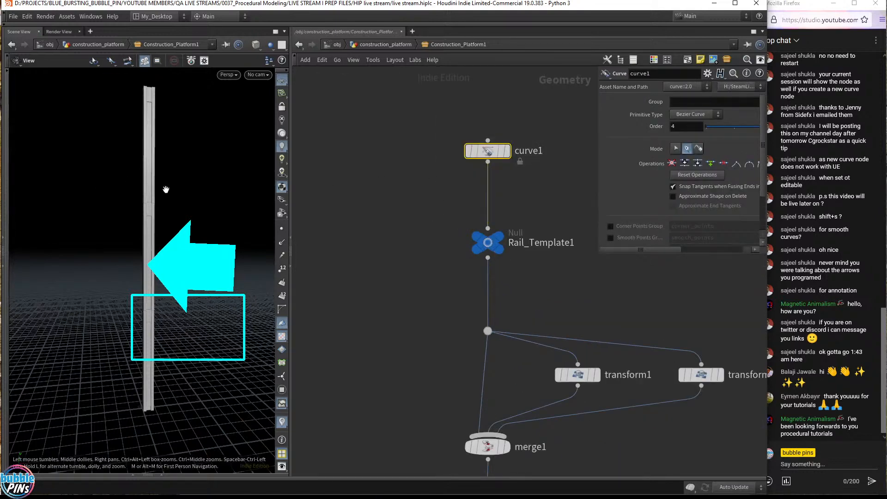
mouse_move(511, 160)
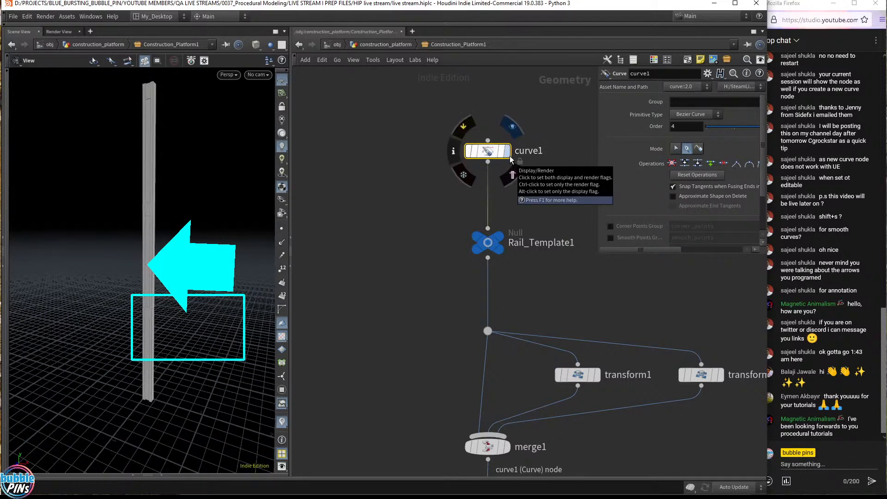
alt+drag(486, 152, 486, 227)
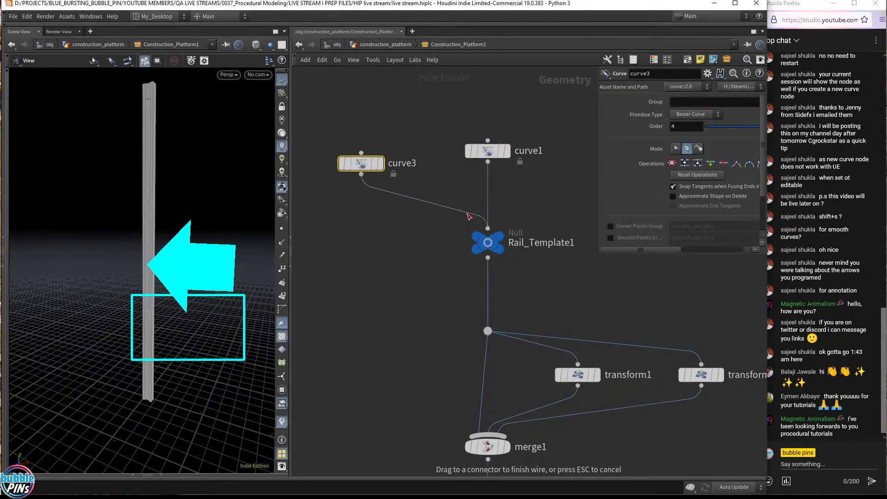
click(382, 164)
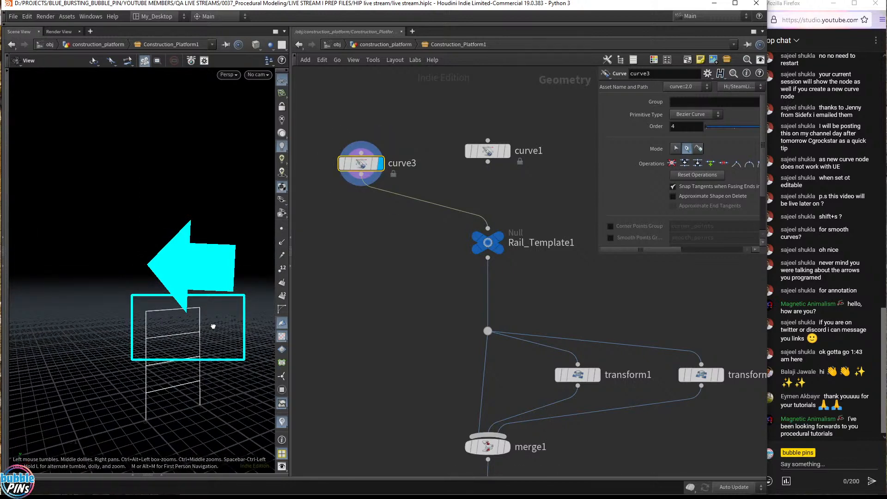
Template the copy3 node so the stacked pillar appears as a wireframe together with the rail curve.
scroll(367, 295, down, 10)
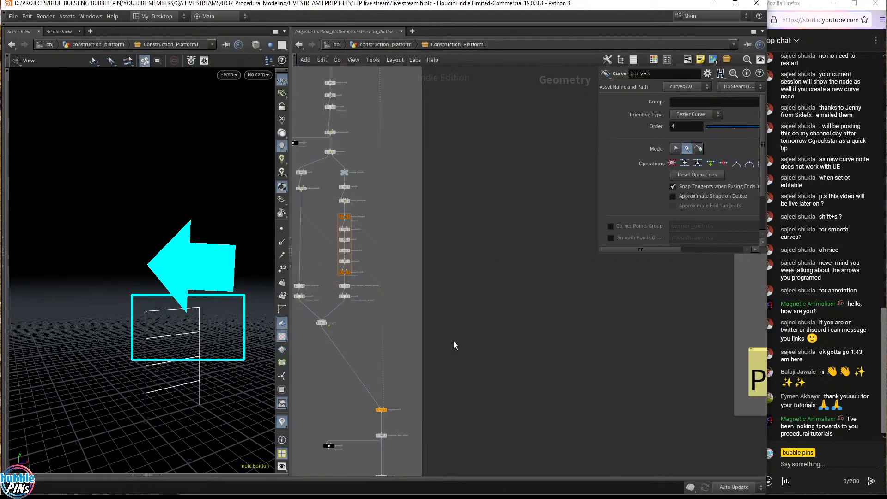
scroll(391, 358, up, 8)
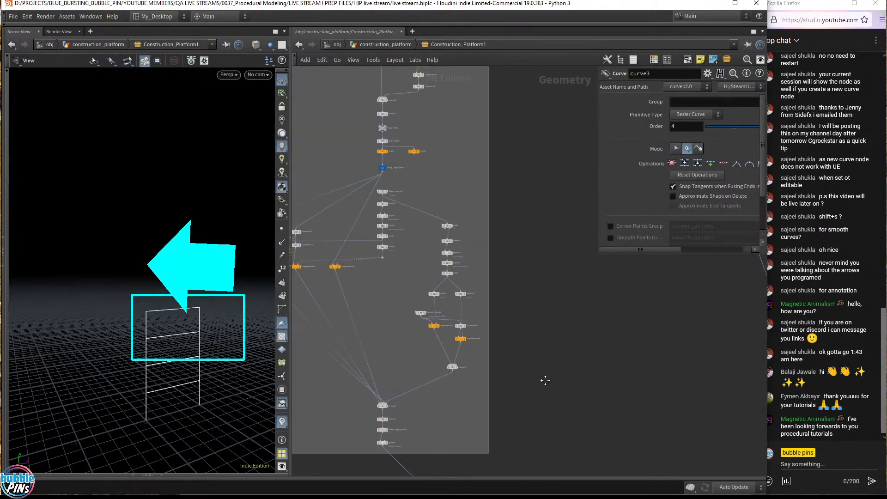
scroll(416, 199, up, 5)
click(375, 165)
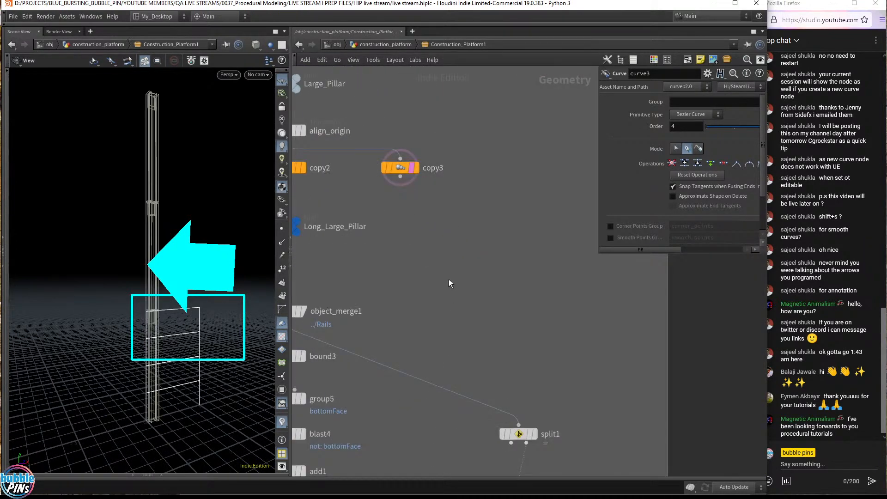
Put curve3 into the Curve tool's Edit mode and raise its two uppermost anchor points.
scroll(448, 277, down, 5)
key(f)
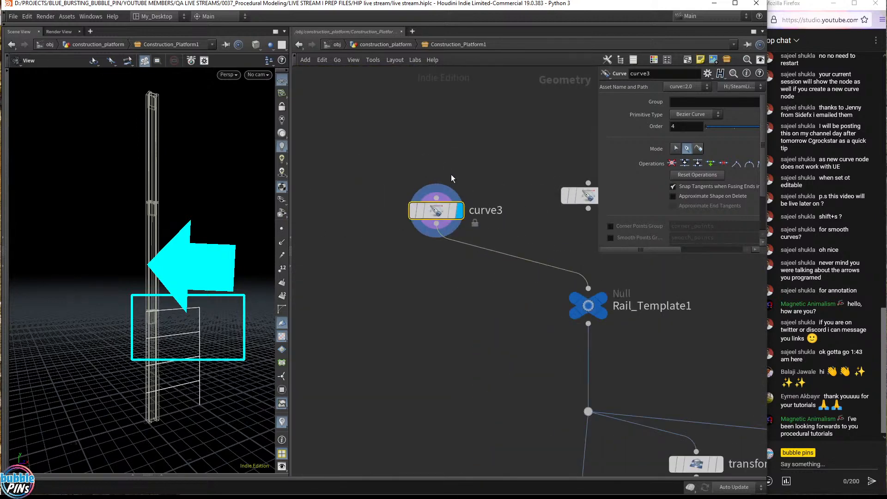
click(433, 219)
key(Return)
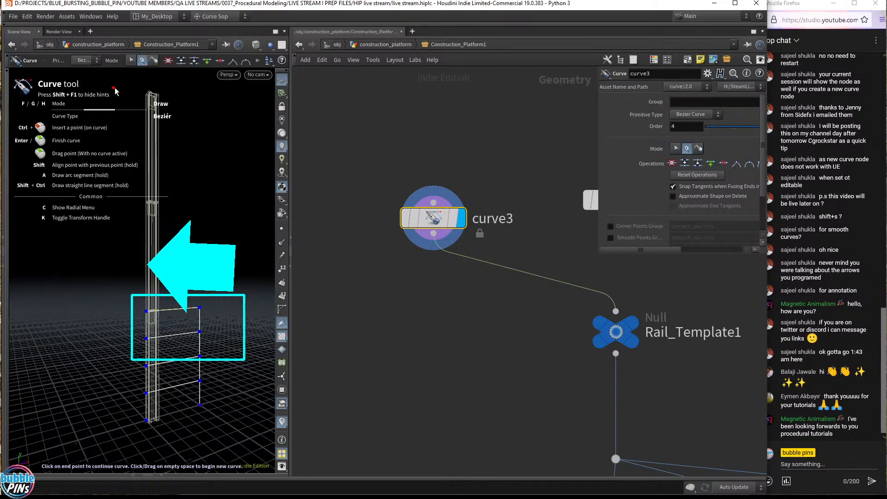
click(132, 60)
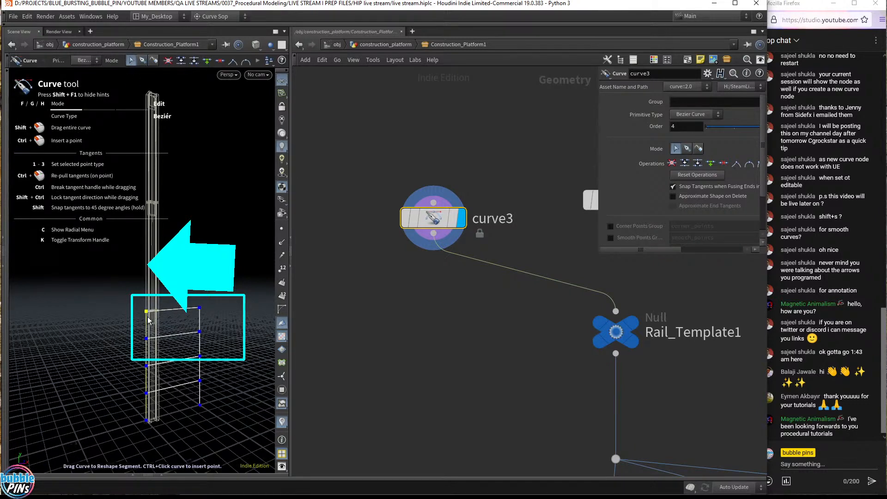
drag(148, 316, 134, 301)
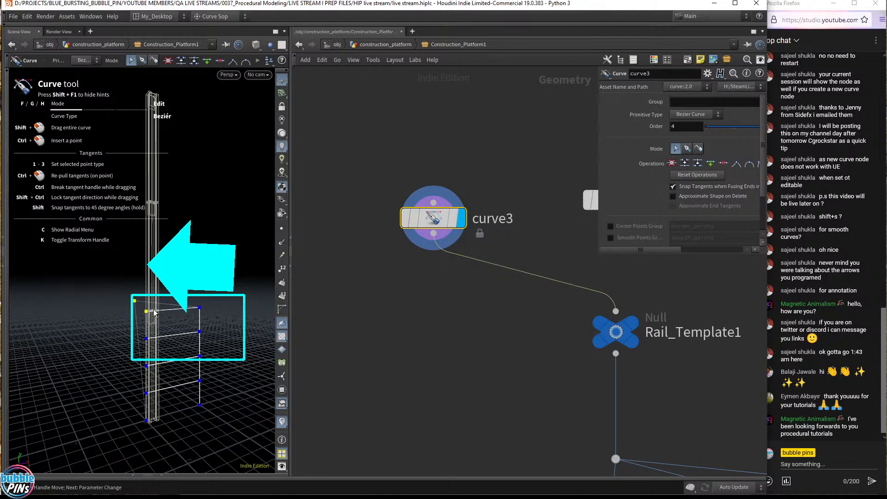
click(200, 307)
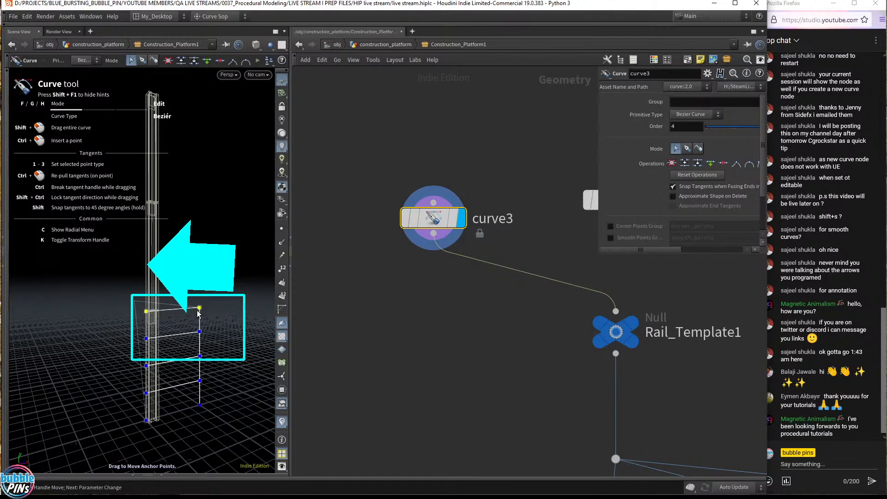
drag(202, 311, 200, 255)
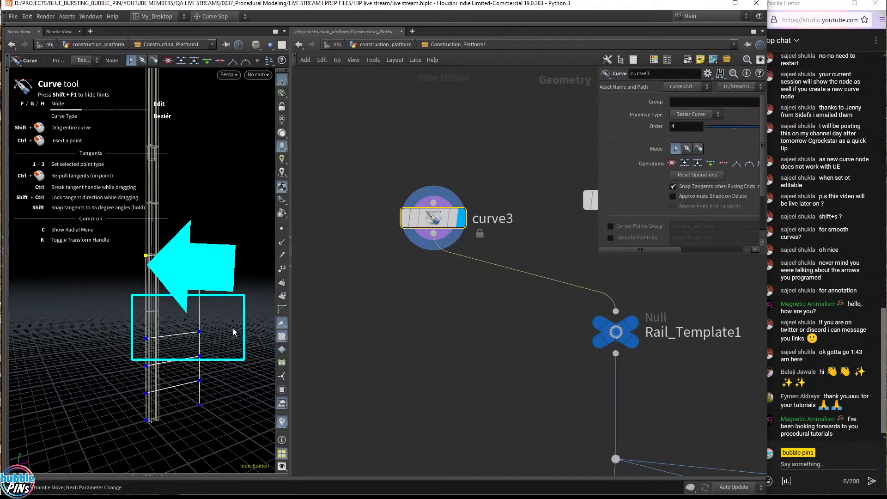
Select copy3, display it instead of the rail curve, leave the handle tool and inspect the seams of the stacked pillar.
scroll(395, 349, down, 5)
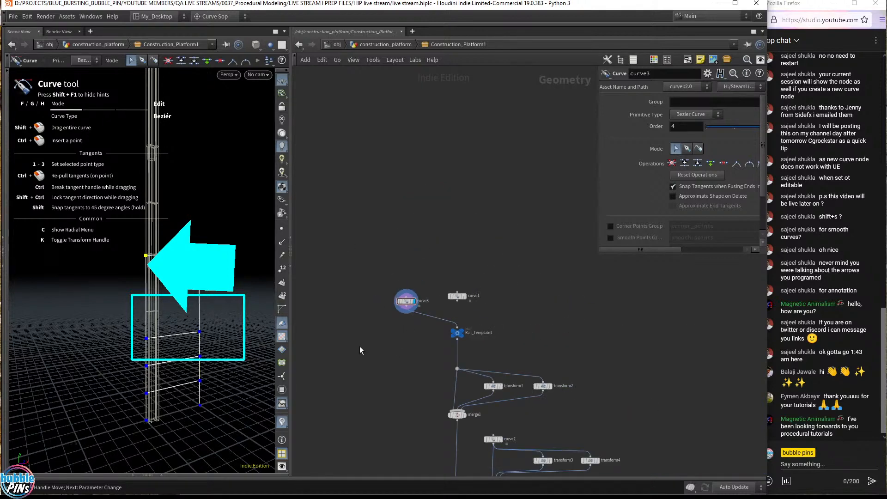
key(h)
scroll(467, 284, down, 5)
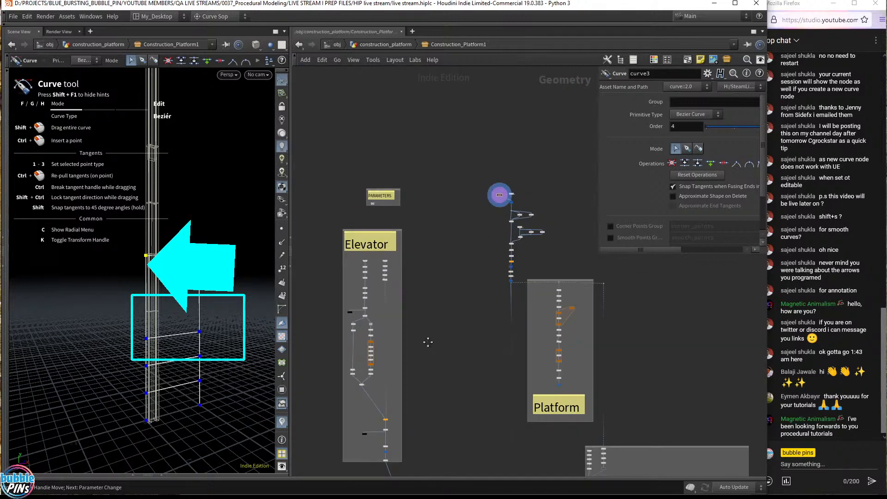
scroll(452, 266, up, 4)
scroll(478, 254, up, 6)
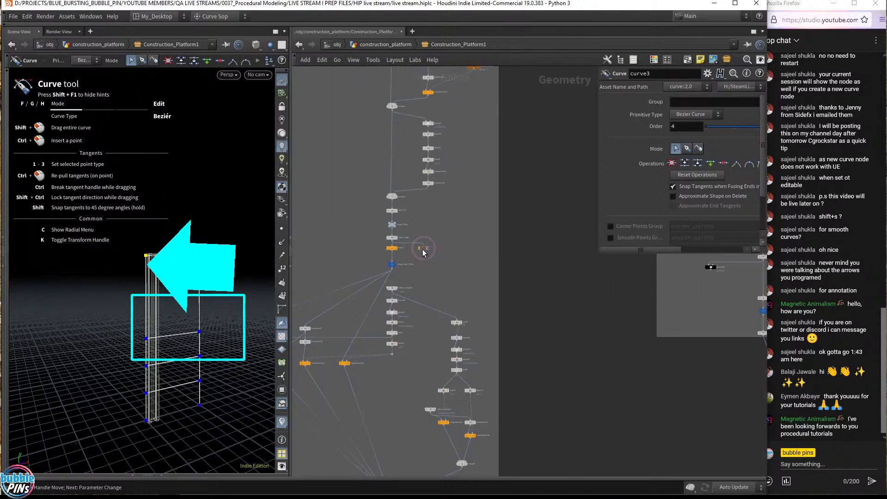
click(385, 245)
scroll(448, 275, up, 4)
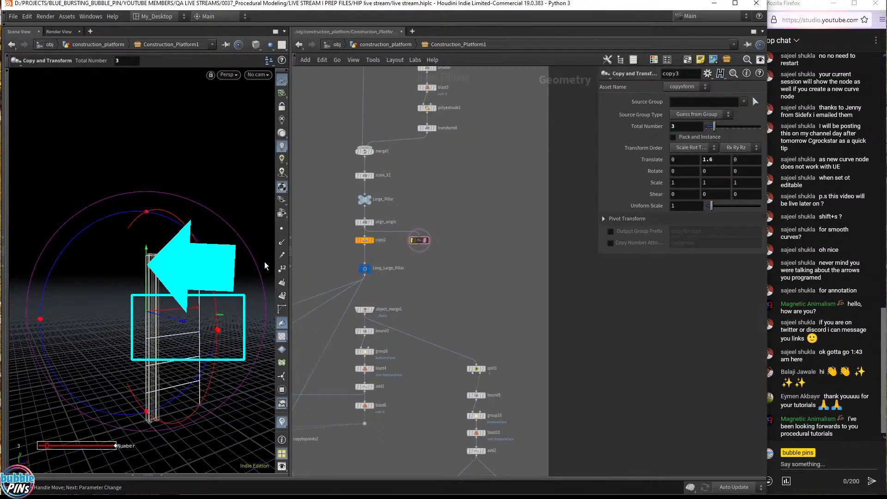
scroll(418, 265, up, 3)
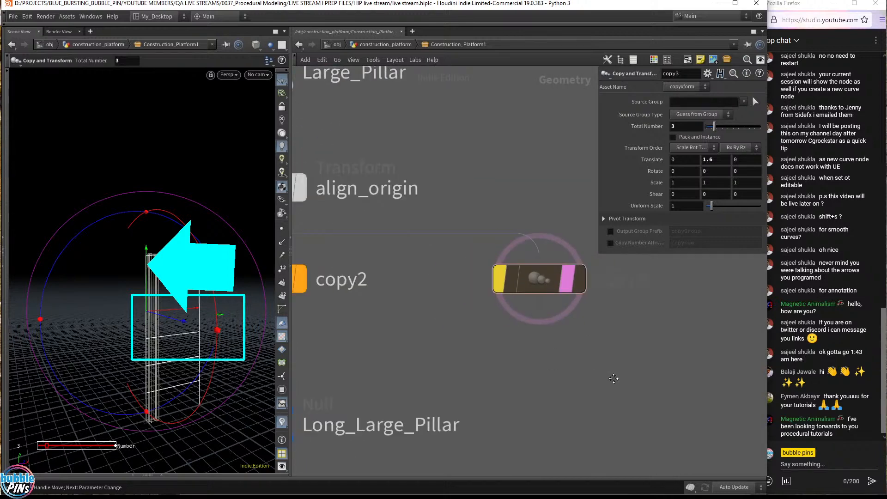
click(592, 342)
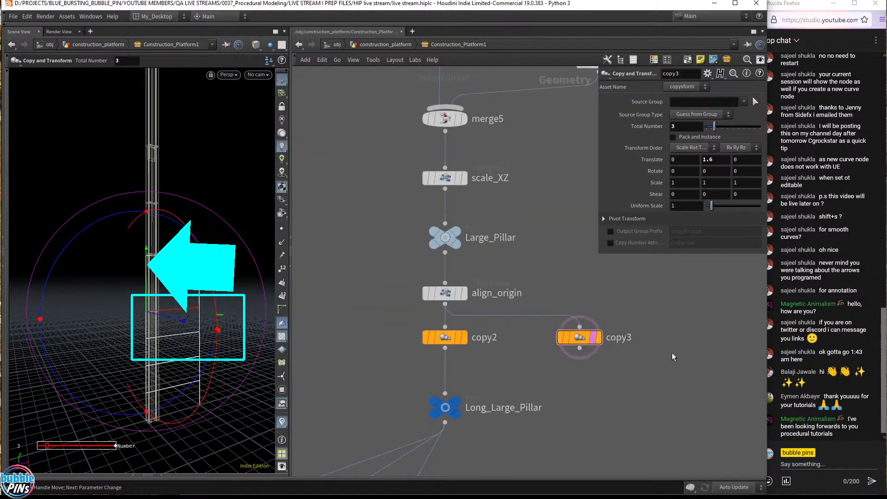
click(595, 341)
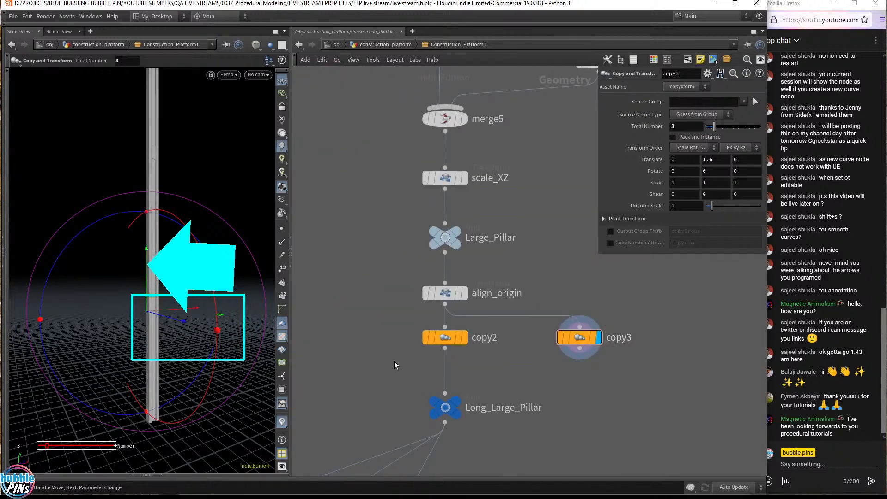
key(Escape)
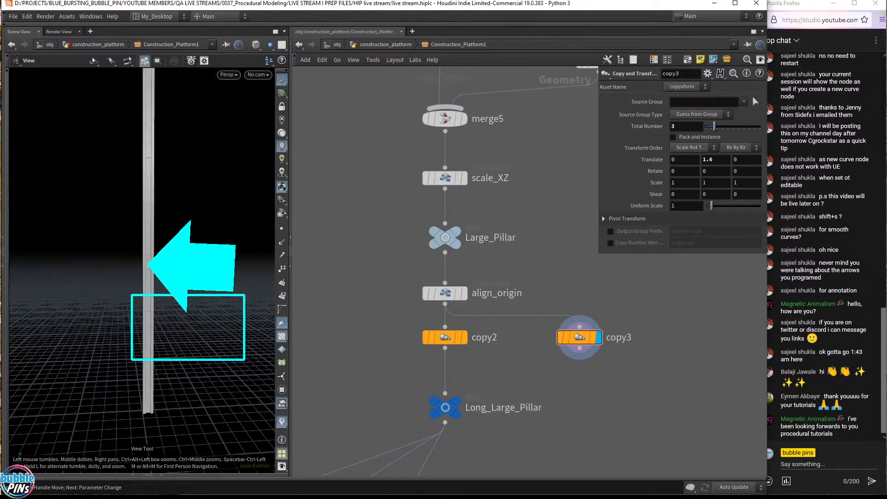
drag(240, 261, 253, 262)
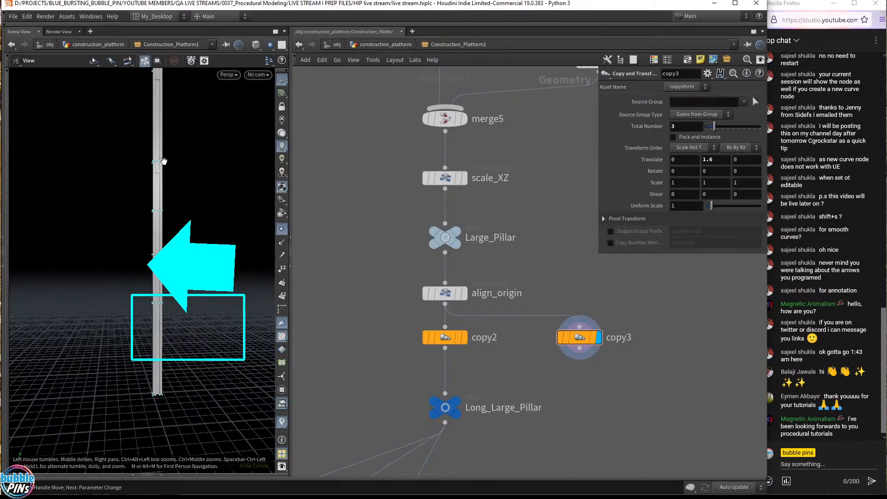
Compare copy2 with copy3, ending on copy3, and set the viewport's point marker size to 6.
click(464, 341)
click(599, 338)
key(d)
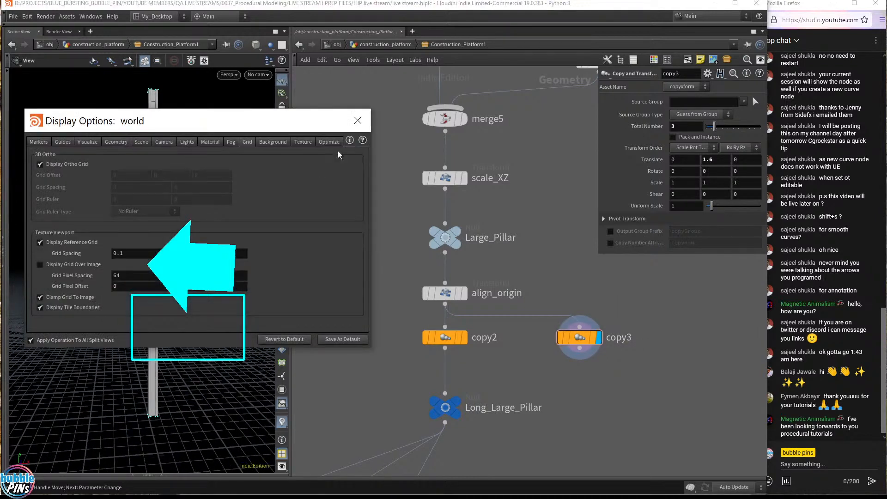
drag(156, 123, 394, 175)
click(303, 194)
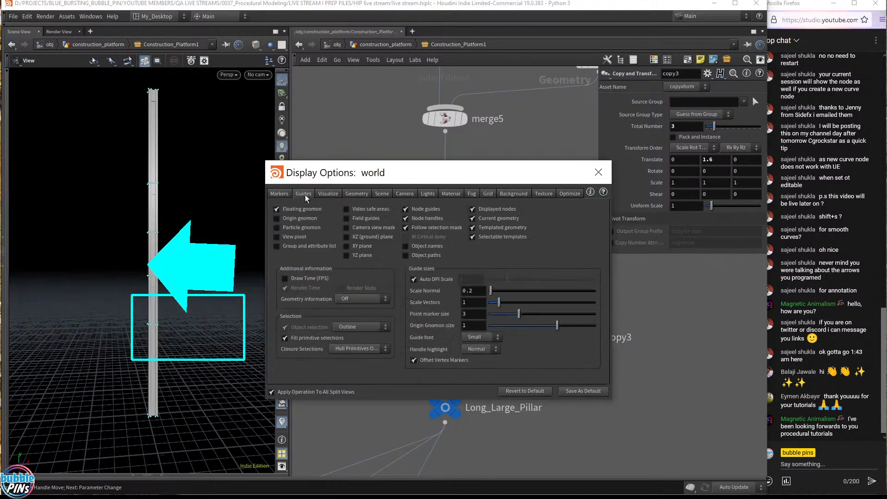
click(476, 314)
text(6)
key(Return)
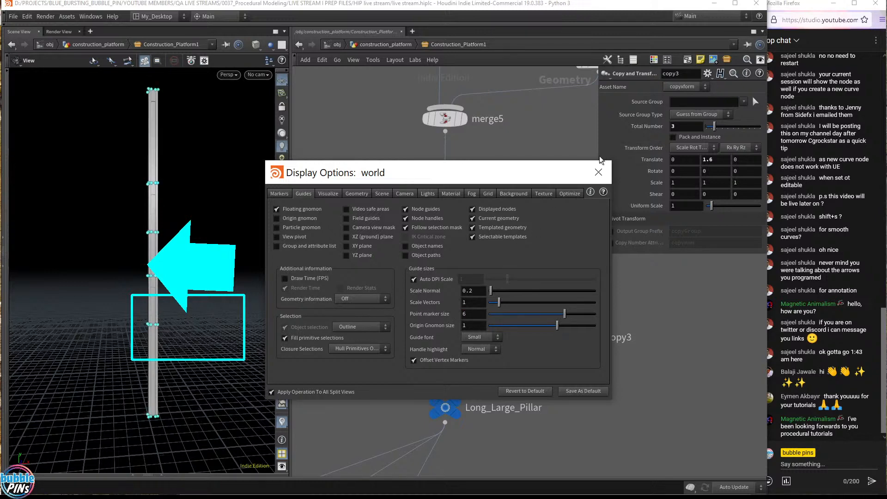
click(598, 172)
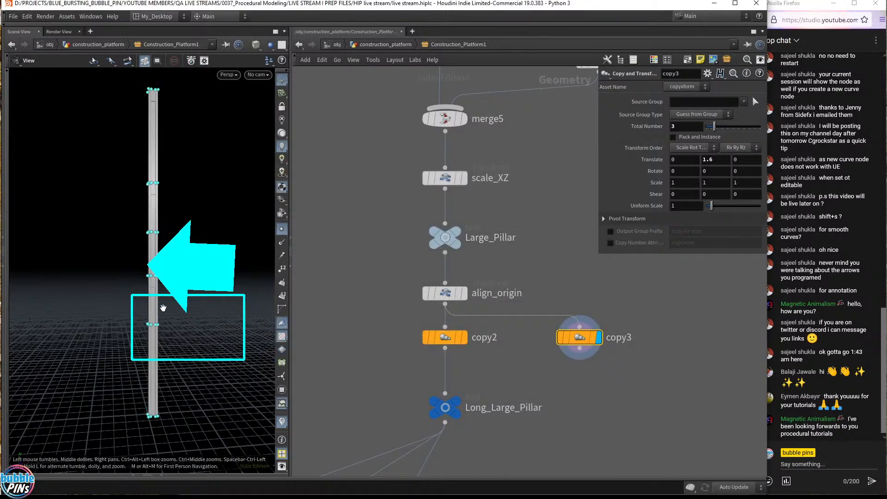
Examine the seams of the stacked pillar by displaying copy2 and returning to copy3.
mouse_move(163, 318)
mouse_down()
mouse_move(148, 323)
mouse_move(152, 313)
mouse_up()
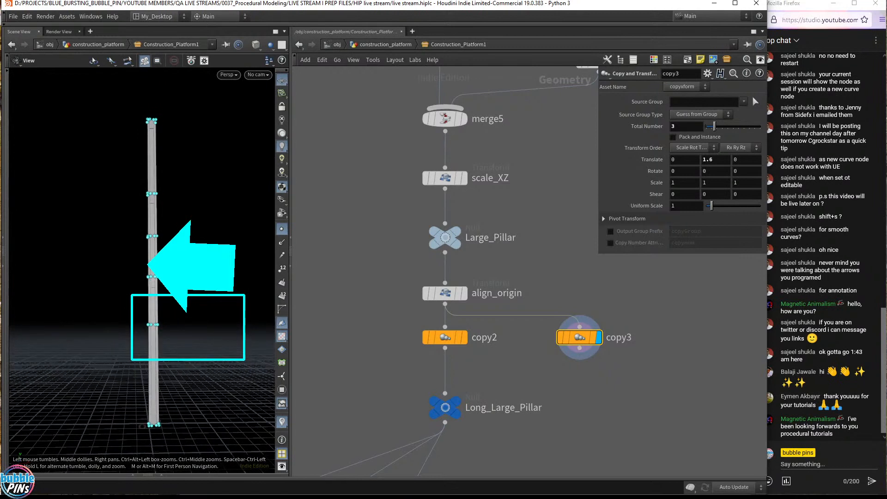
click(464, 337)
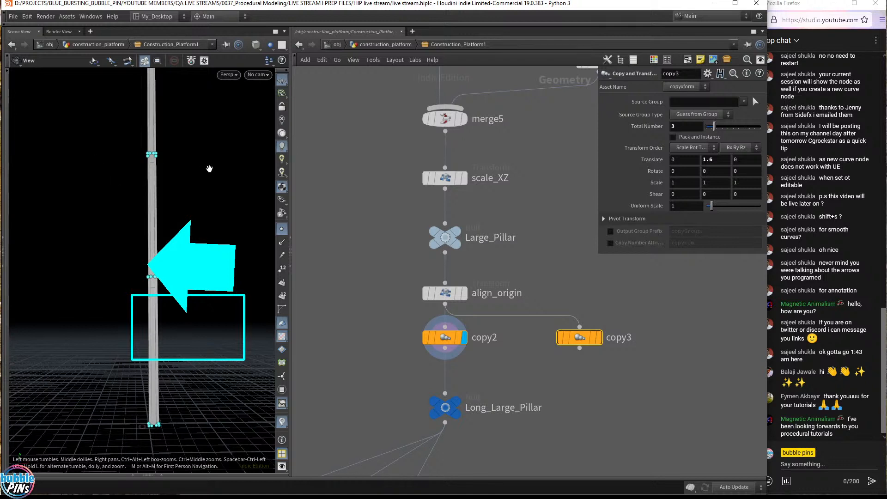
click(598, 338)
Set copy3's X translate to 0.2 so each pillar copy is offset sideways, keeping its Y translate of 1.6.
click(685, 158)
scroll(685, 158, up, 3)
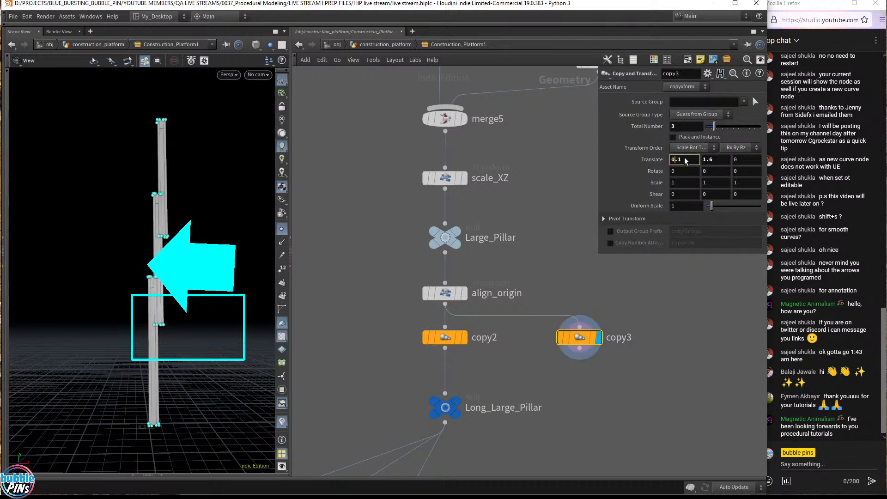
scroll(685, 160, down, 1)
drag(234, 226, 231, 259)
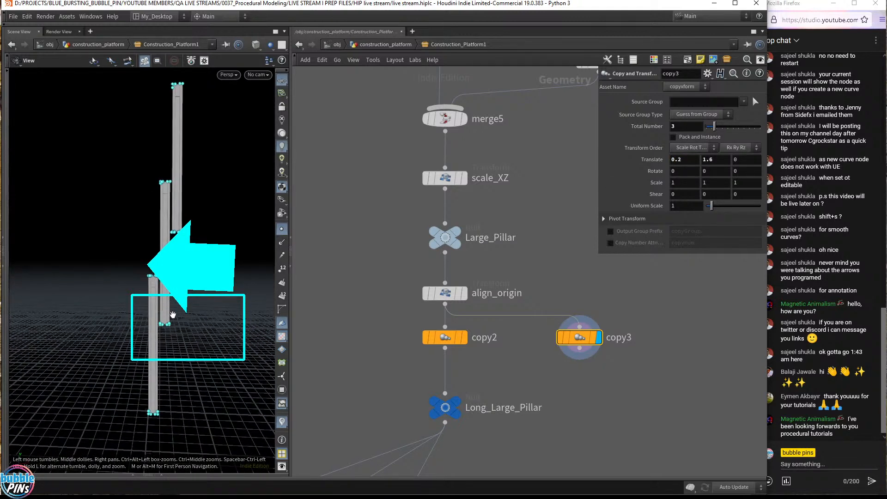
click(717, 162)
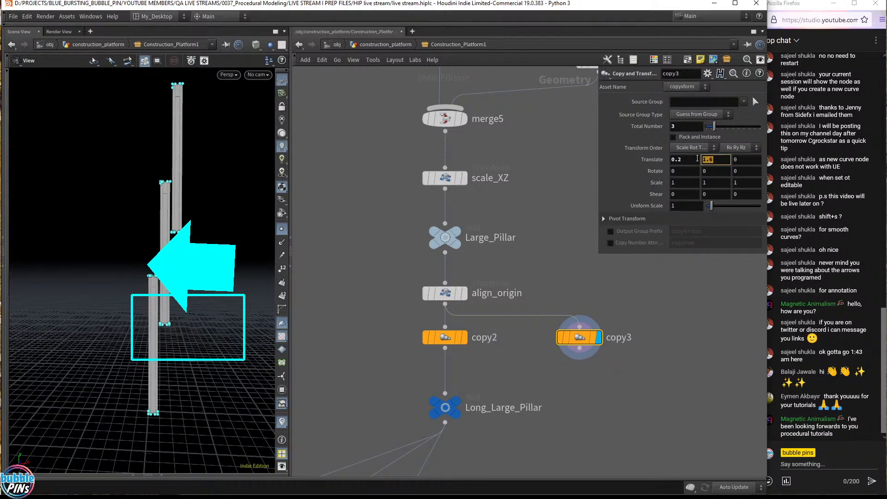
Select and display copy2 to check its bbox() translate expression, and display copy3 again for comparison.
click(443, 337)
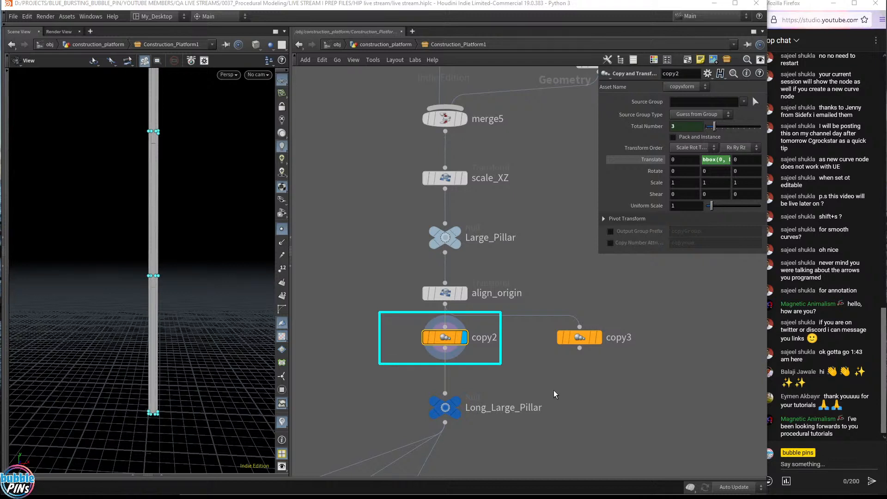
mouse_move(473, 346)
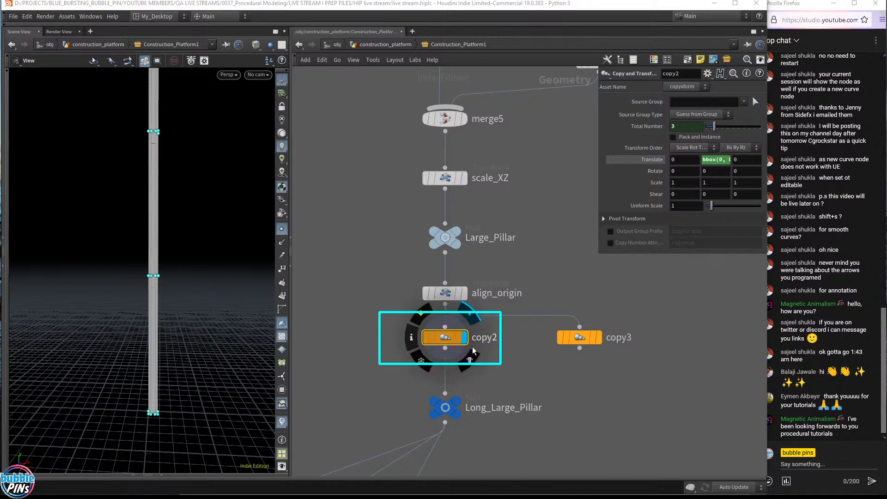
click(441, 340)
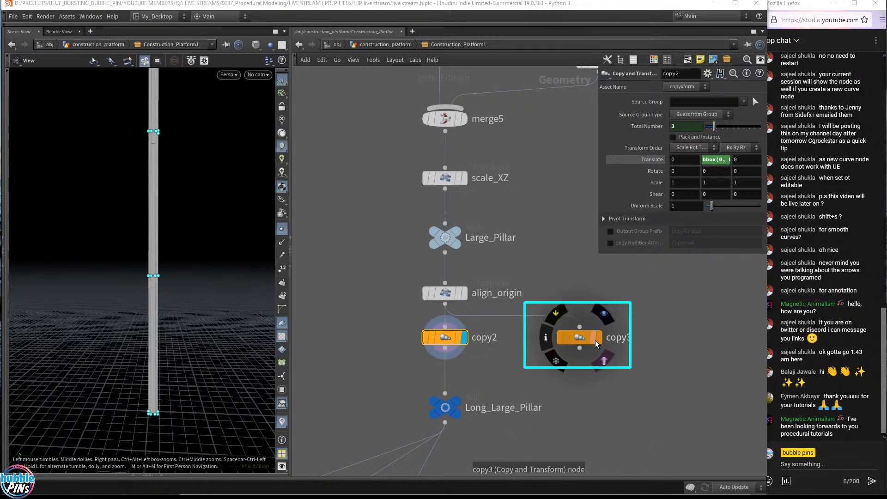
click(600, 310)
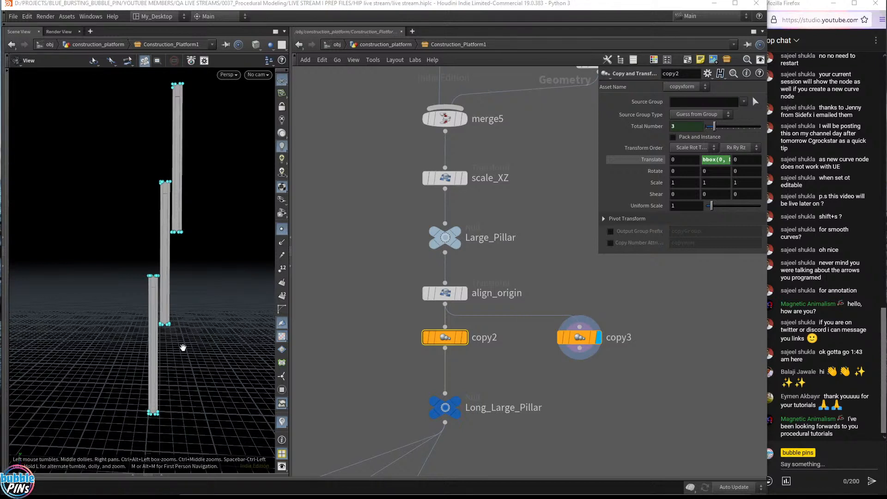
Delete the copy3 node beside copy2 in the pillar network.
scroll(522, 342, down, 8)
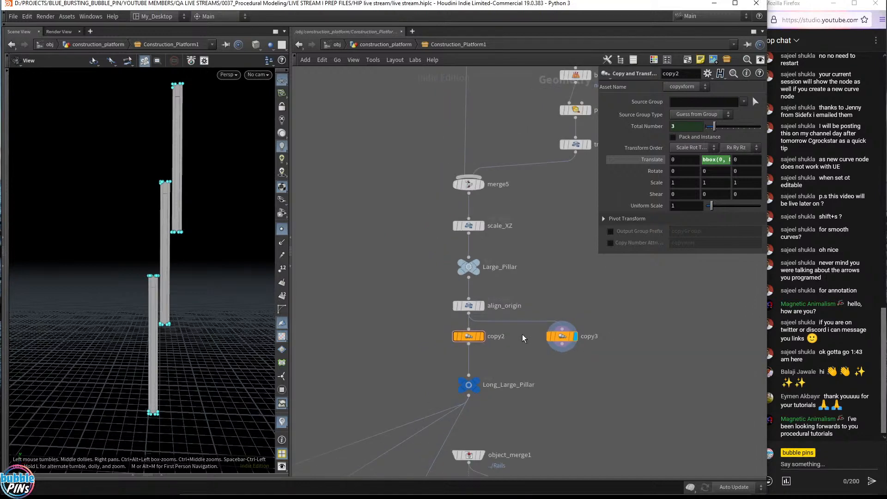
click(527, 275)
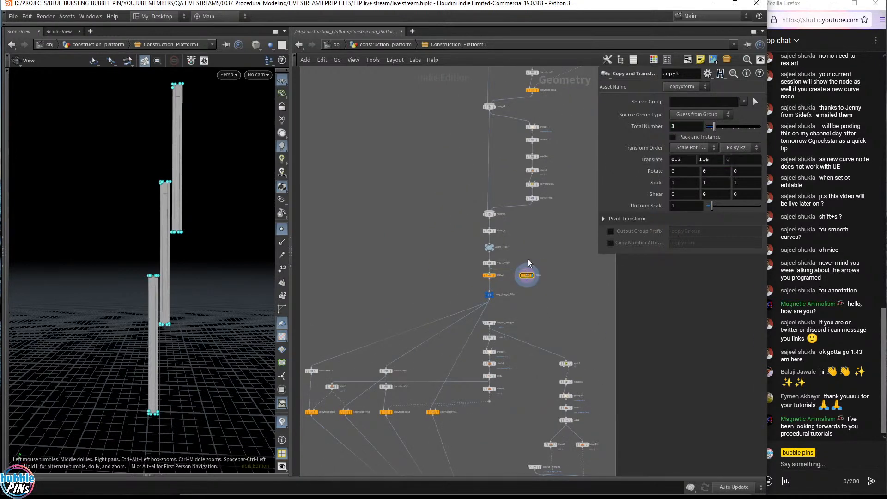
key(Delete)
Wire the original curve1 back into Rail_Template1 and delete the duplicate curve3.
middle_drag(594, 174, 476, 371)
middle_drag(511, 203, 384, 453)
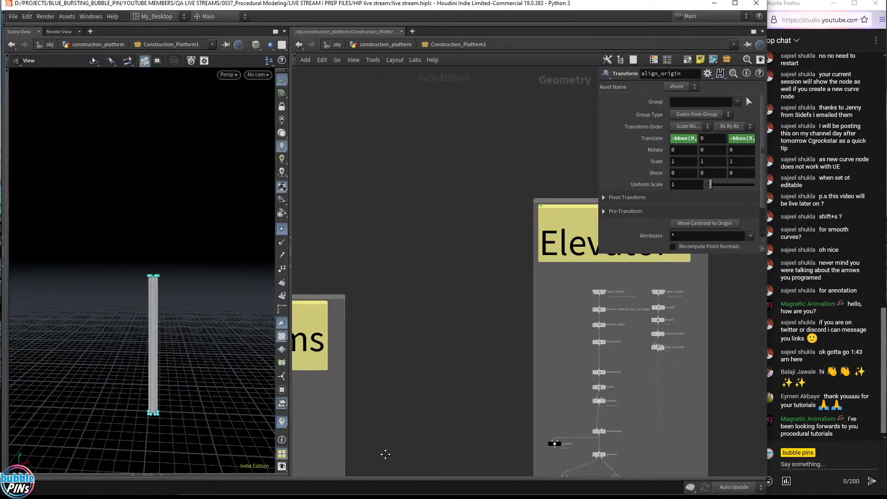
middle_drag(573, 74, 395, 278)
middle_drag(594, 373, 419, 262)
middle_drag(597, 226, 397, 333)
scroll(507, 332, up, 3)
scroll(461, 333, up, 3)
drag(432, 315, 432, 370)
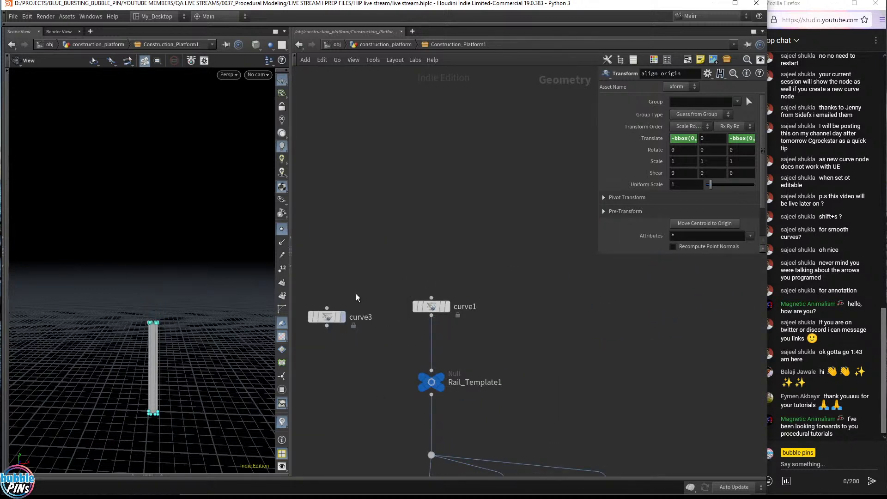
drag(327, 260, 331, 368)
key(Delete)
Display the group7 node at the end of the Large Beams network and inspect the pillars.
scroll(355, 327, down, 5)
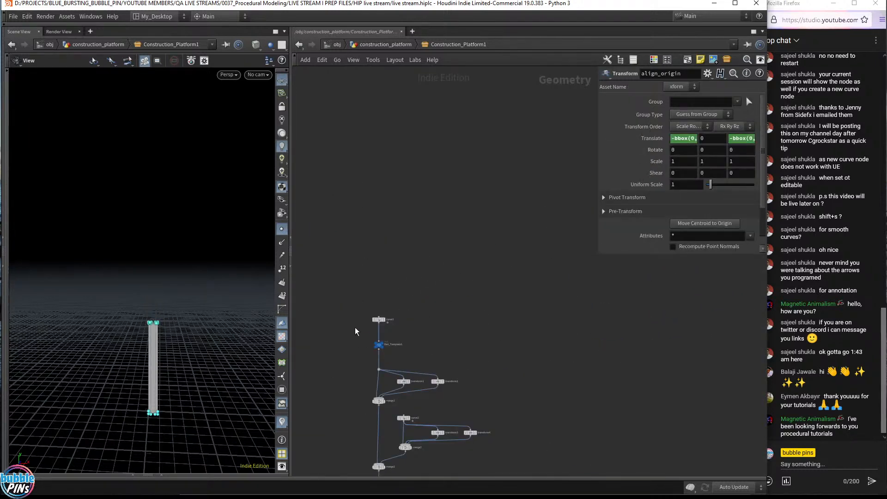
middle_drag(355, 328, 527, 139)
middle_drag(402, 400, 518, 216)
scroll(492, 304, down, 7)
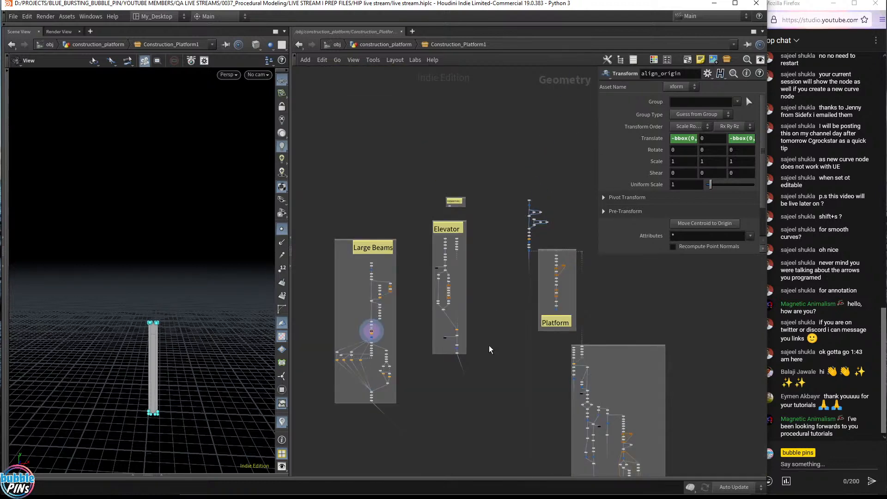
middle_drag(431, 382, 446, 270)
scroll(402, 304, up, 3)
scroll(385, 295, up, 2)
click(373, 260)
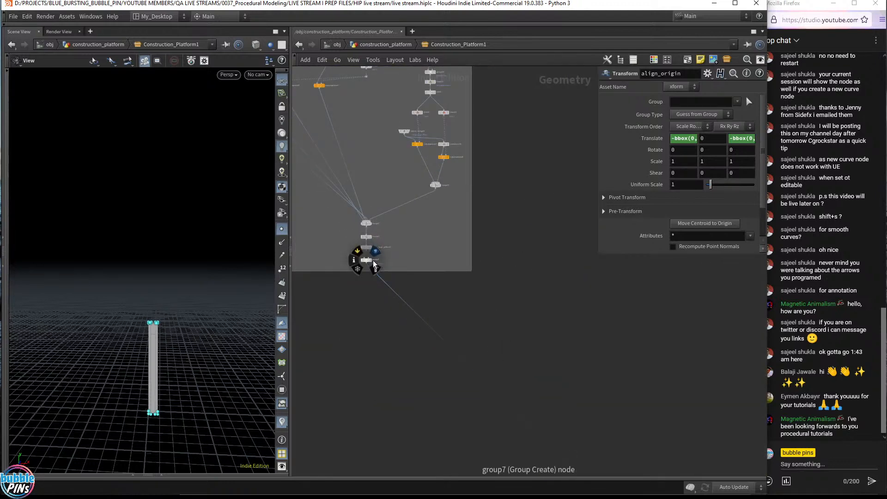
drag(235, 288, 264, 301)
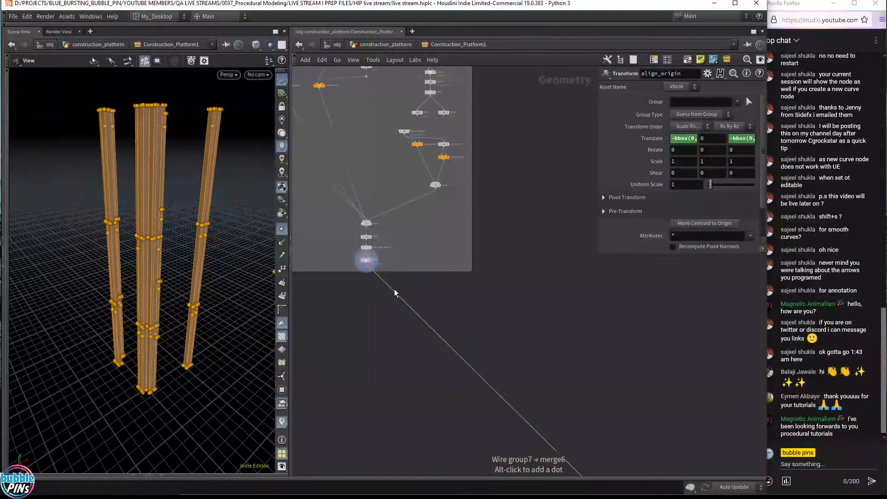
Template the null1 node above output0 so the whole construction platform appears as a wireframe around the pillars.
middle_drag(624, 382, 450, 113)
scroll(514, 307, down, 4)
scroll(514, 307, down, 3)
middle_drag(518, 399, 458, 264)
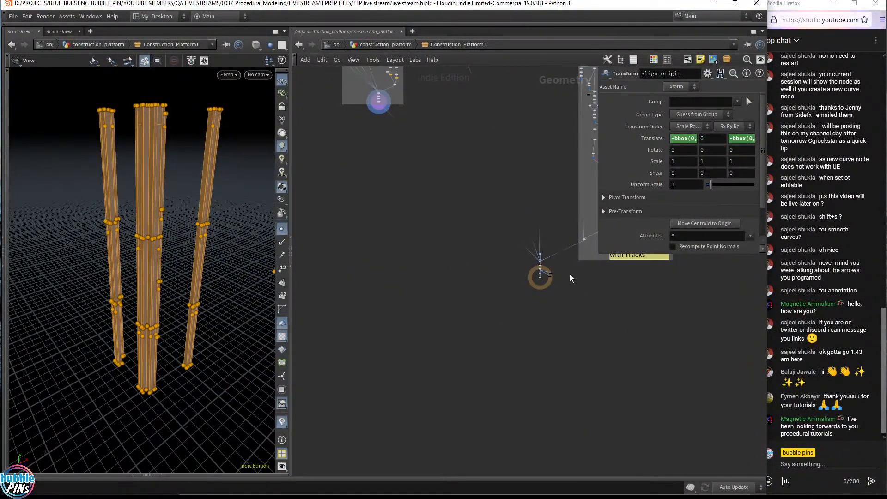
scroll(559, 276, up, 6)
scroll(579, 252, up, 3)
click(568, 253)
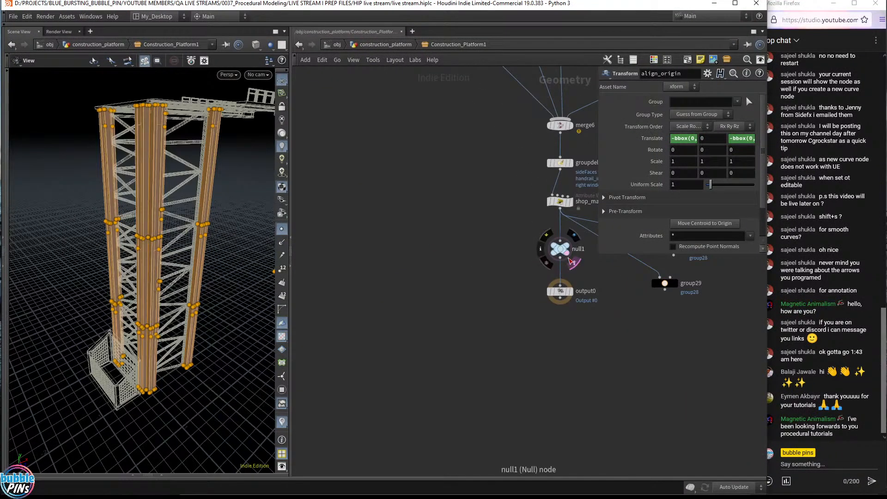
Turn off the display of points in the viewport while viewing the whole platform.
right_drag(205, 242, 183, 292)
drag(183, 291, 186, 287)
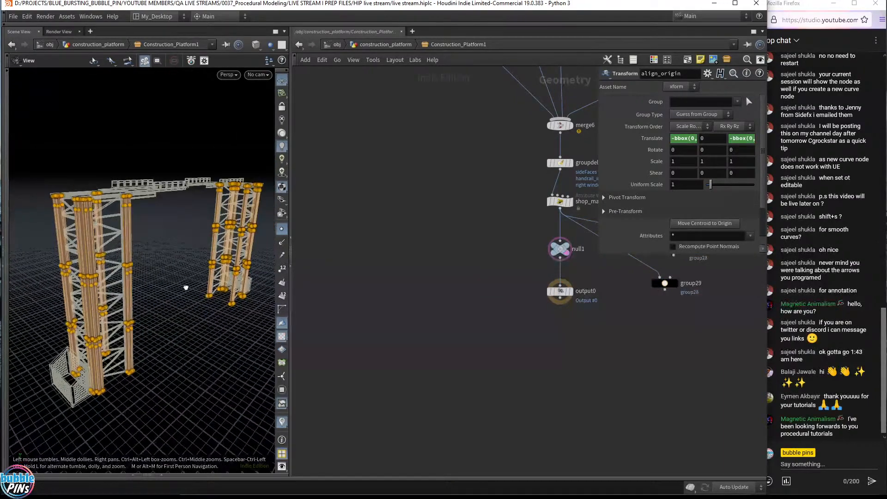
click(283, 235)
drag(218, 251, 228, 256)
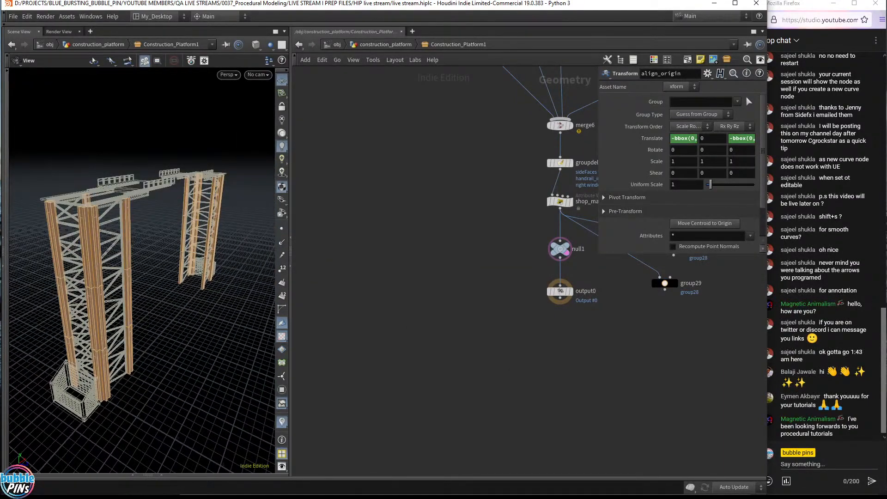
Switch to topics.txt in Notepad, highlight the "copy to points" topic and return to Houdini.
key(alt+Tab)
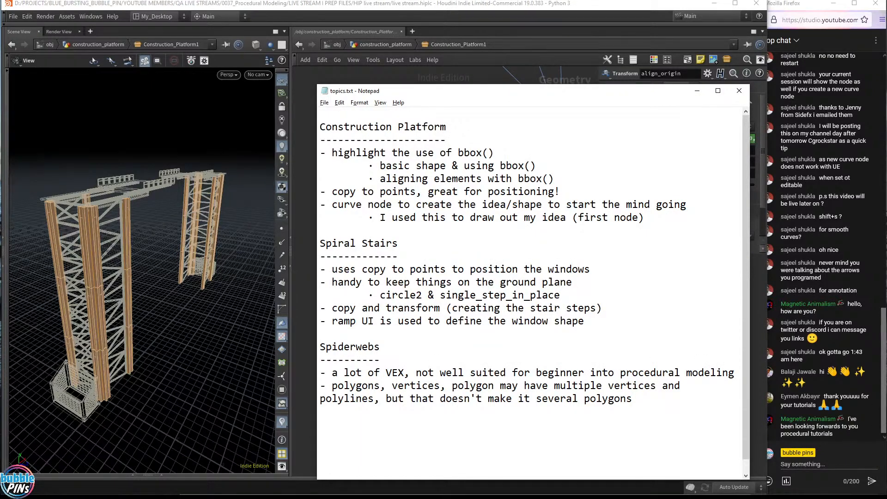
drag(332, 191, 416, 191)
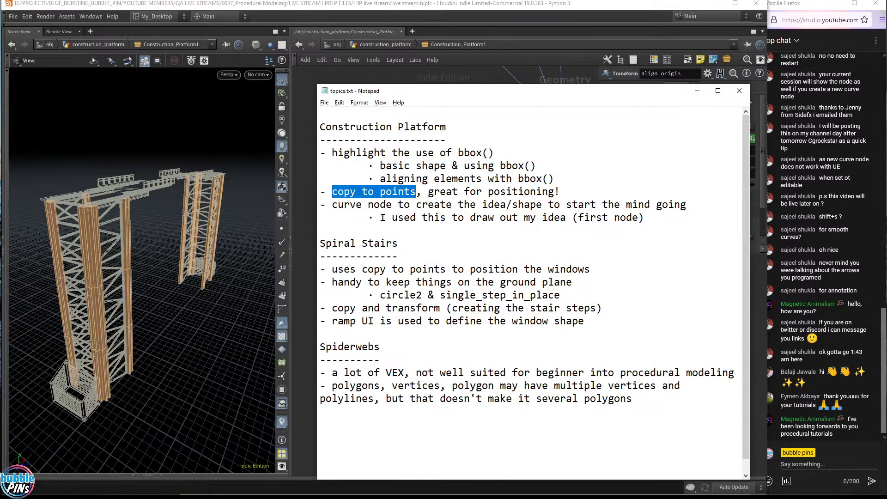
click(381, 5)
Look over the network sections and examine the handrails along the templated platform up close.
middle_drag(477, 173, 397, 396)
scroll(414, 346, down, 4)
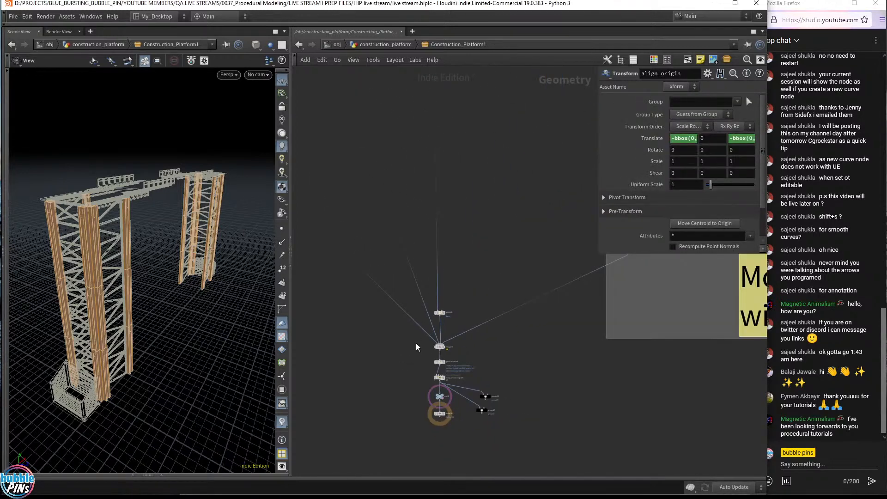
scroll(409, 334, down, 5)
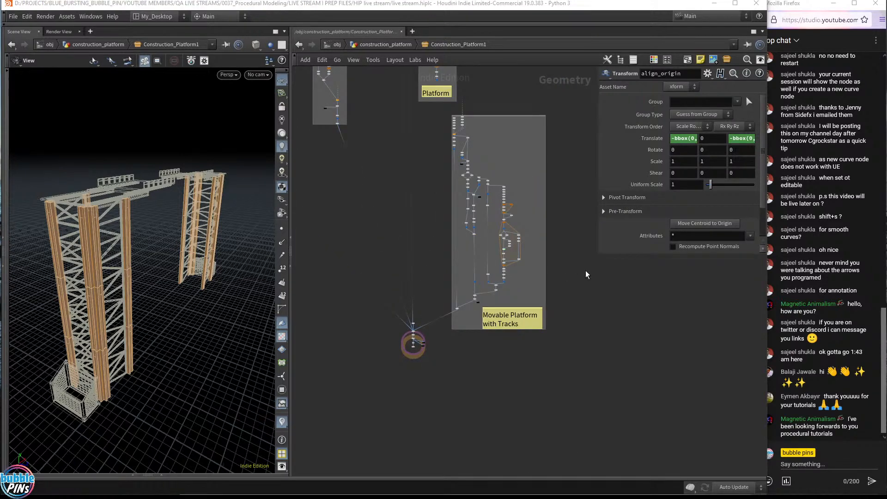
key(alt+Tab)
key(alt+Tab)
middle_drag(495, 154, 653, 301)
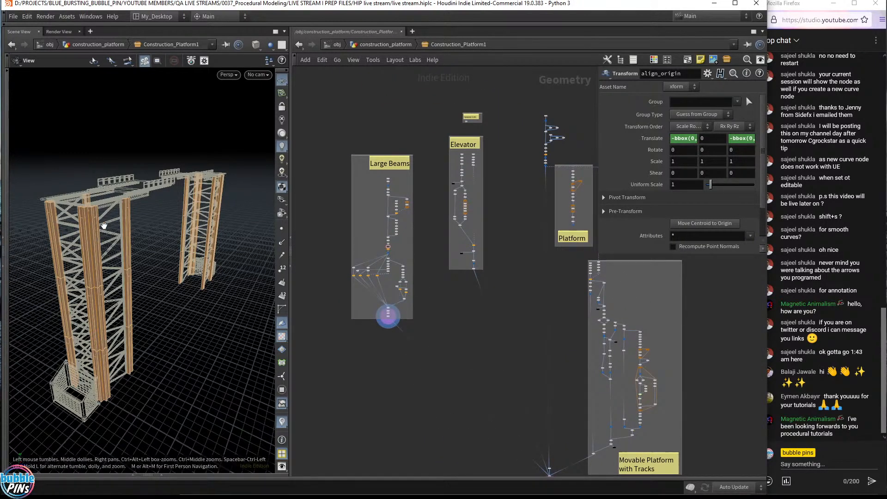
drag(163, 184, 176, 224)
scroll(177, 224, up, 6)
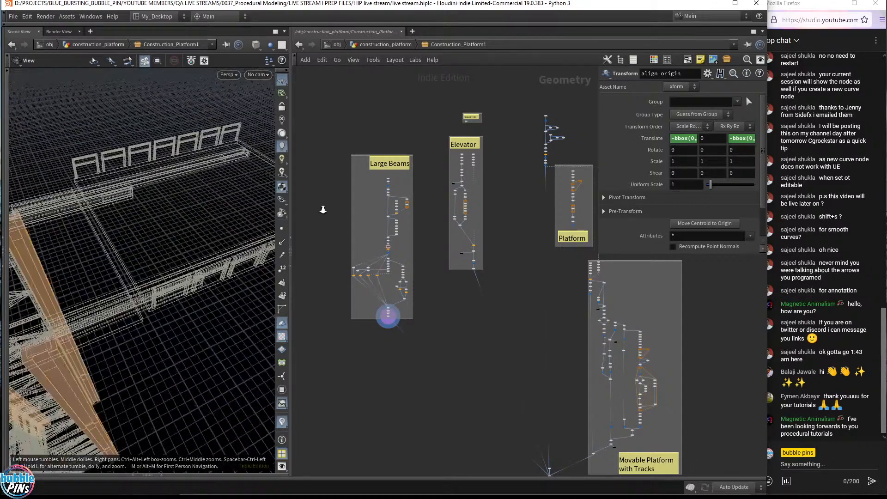
drag(222, 250, 212, 275)
Locate the Hand_Rail_Points null in the Movable Platform with Tracks network and display it.
middle_drag(553, 307, 503, 309)
scroll(481, 250, up, 6)
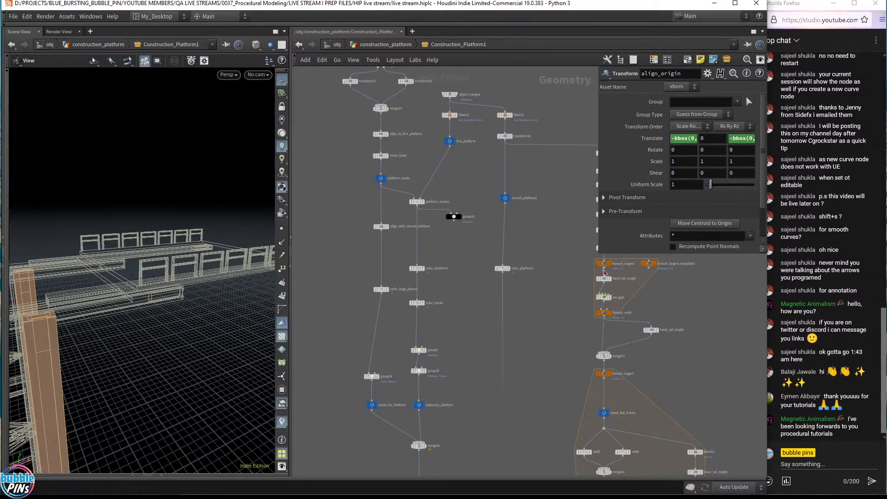
middle_drag(604, 272, 458, 194)
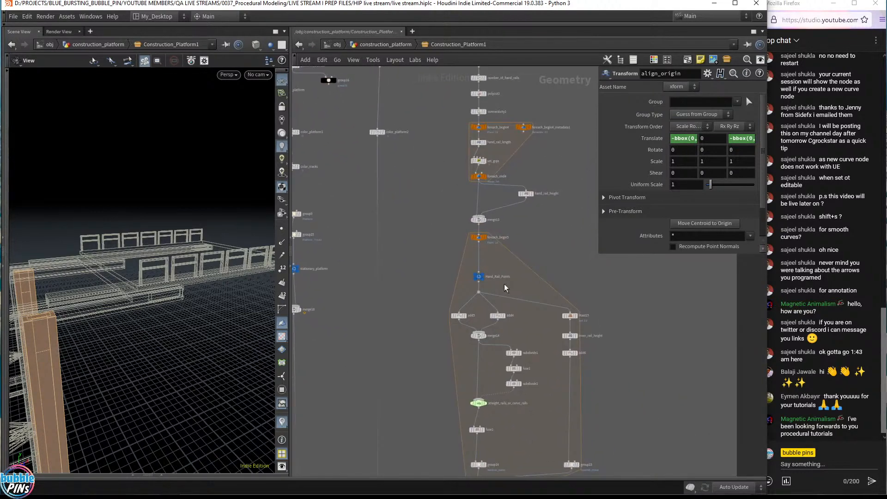
scroll(505, 288, up, 3)
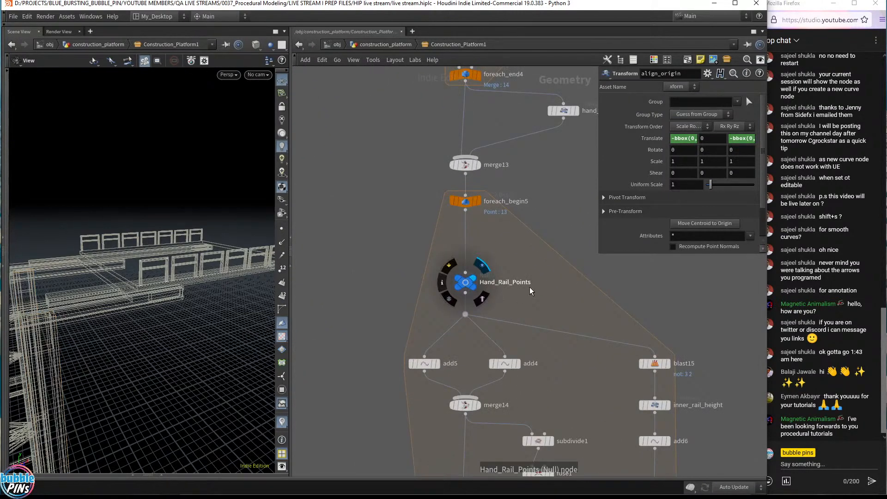
click(482, 266)
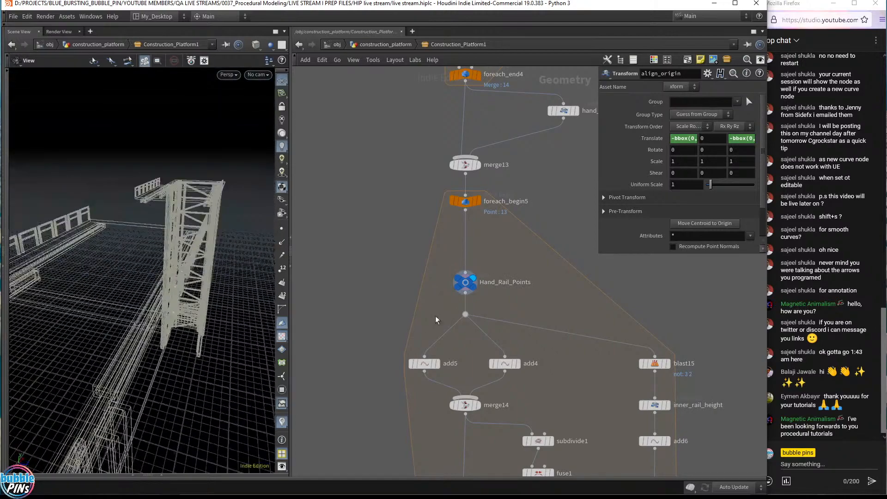
Follow the network below Hand_Rail_Points and display the Hand_Rails null at the end of the handrail branch.
scroll(478, 303, down, 3)
middle_drag(390, 380, 402, 212)
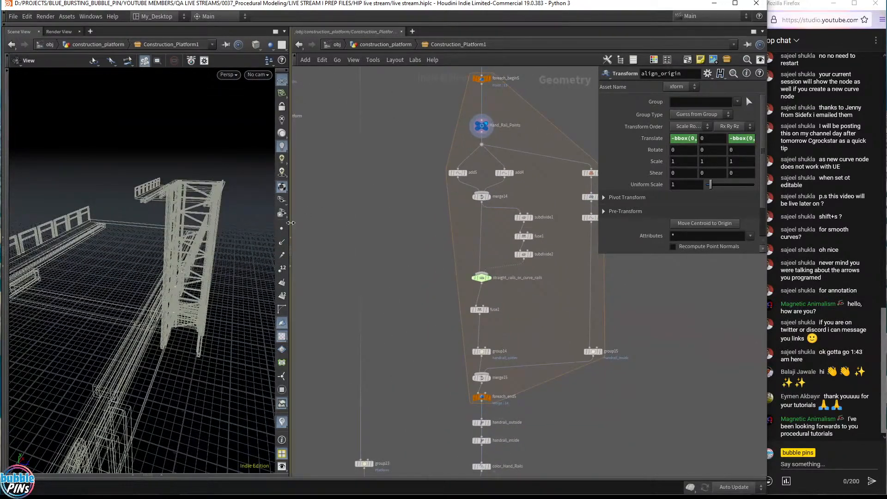
drag(168, 273, 188, 292)
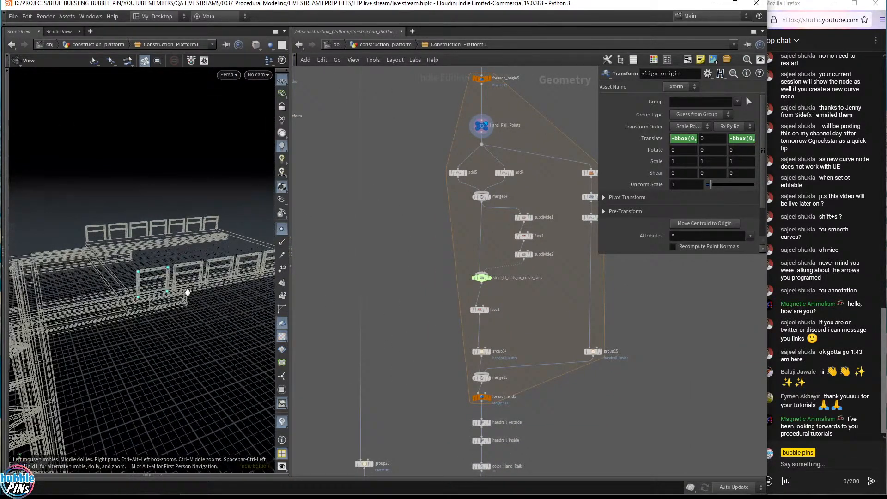
middle_drag(545, 328, 549, 213)
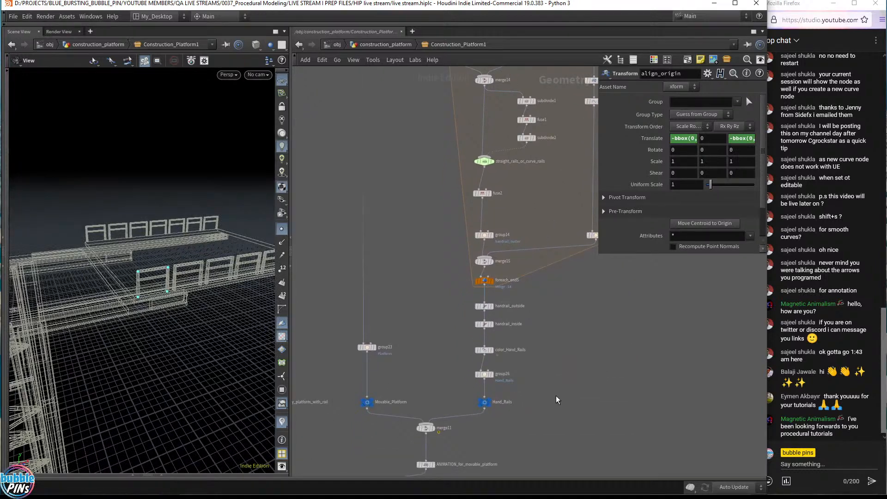
click(496, 396)
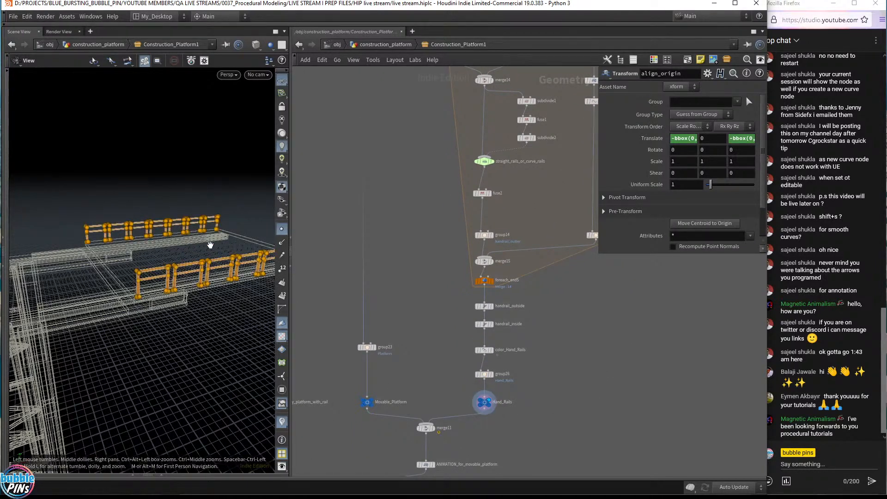
Turn off the point markers and the reference grid in the viewport, checking the Grid display options.
middle_drag(152, 292, 202, 254)
right_drag(202, 254, 231, 258)
drag(230, 257, 227, 248)
key(d)
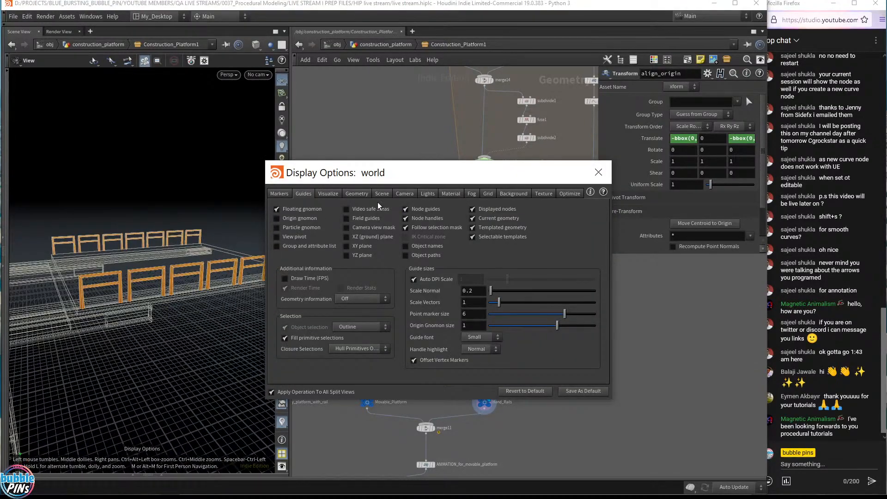
click(483, 195)
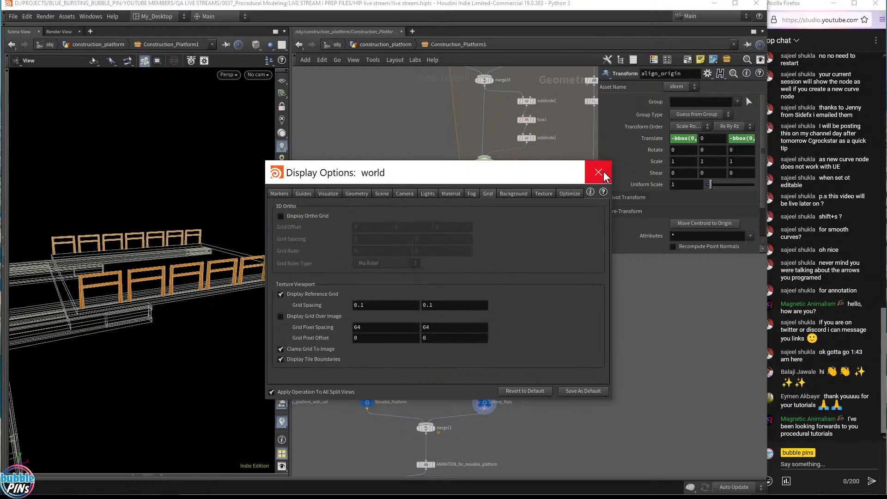
click(599, 172)
Examine the handrails along both sides of the movable platform from several angles, including from above.
mouse_move(196, 331)
mouse_down()
mouse_move(200, 319)
mouse_move(205, 333)
mouse_up()
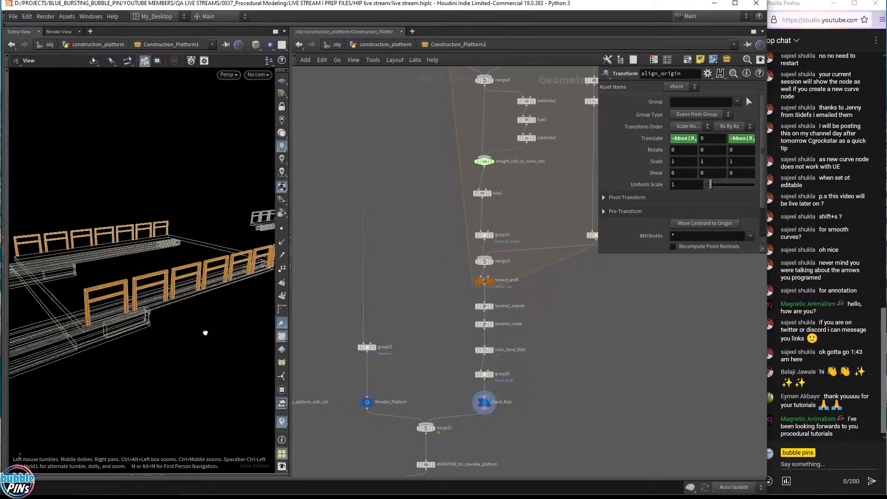
drag(218, 237, 192, 273)
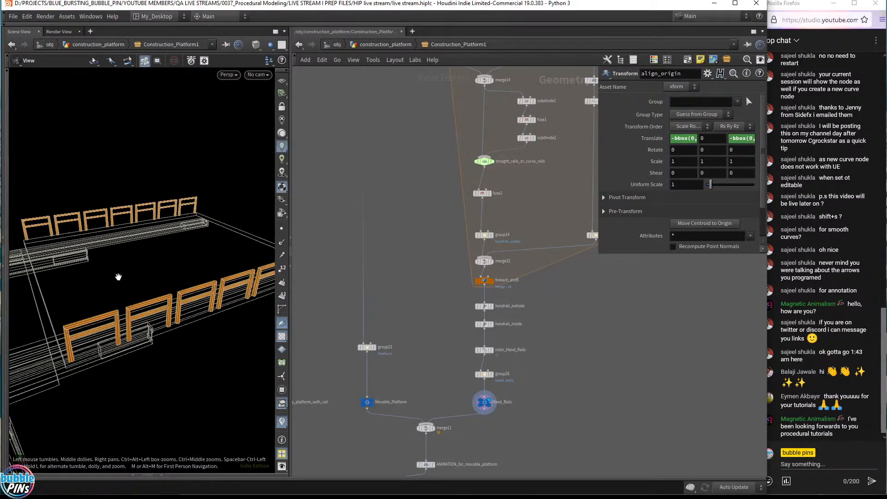
drag(118, 276, 251, 294)
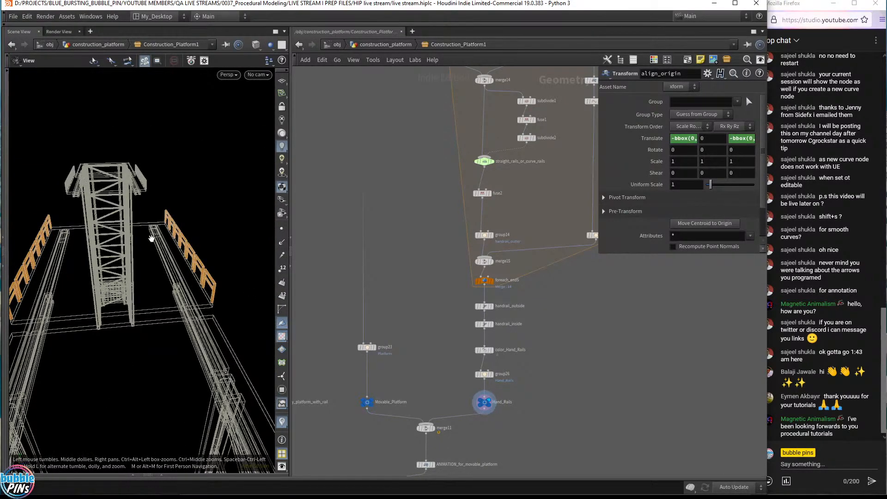
drag(151, 239, 137, 291)
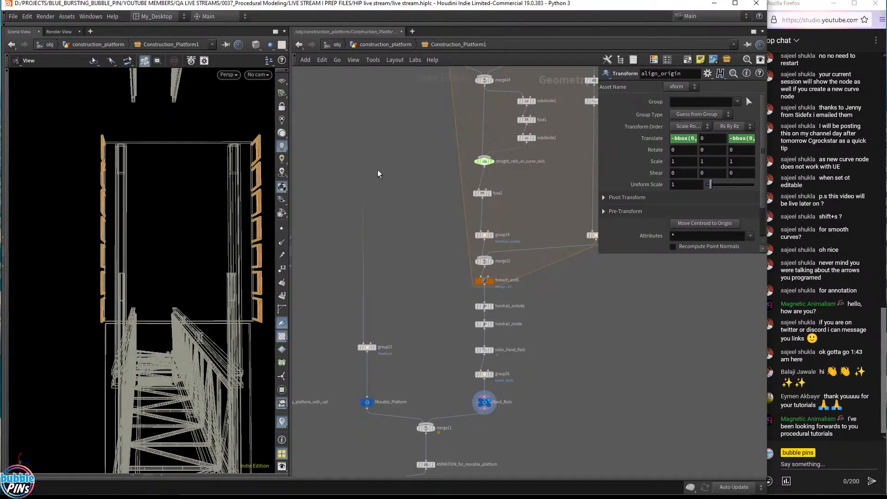
Trace the handrail network upstream and display object_merge4 to view the imported platform geometry.
middle_drag(384, 116, 449, 397)
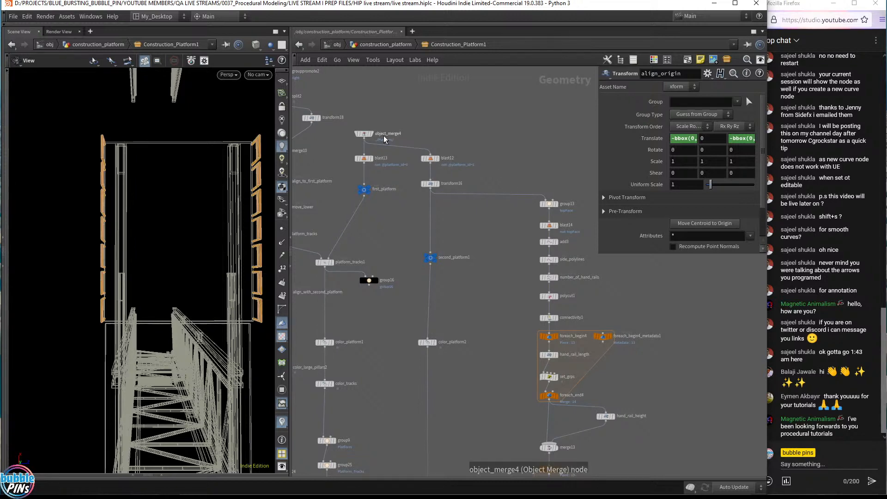
click(372, 134)
drag(176, 305, 171, 258)
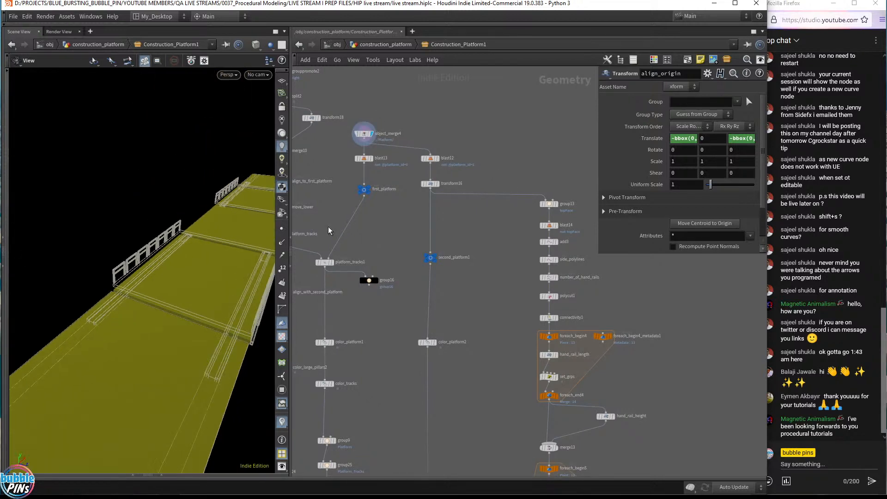
click(439, 159)
click(431, 159)
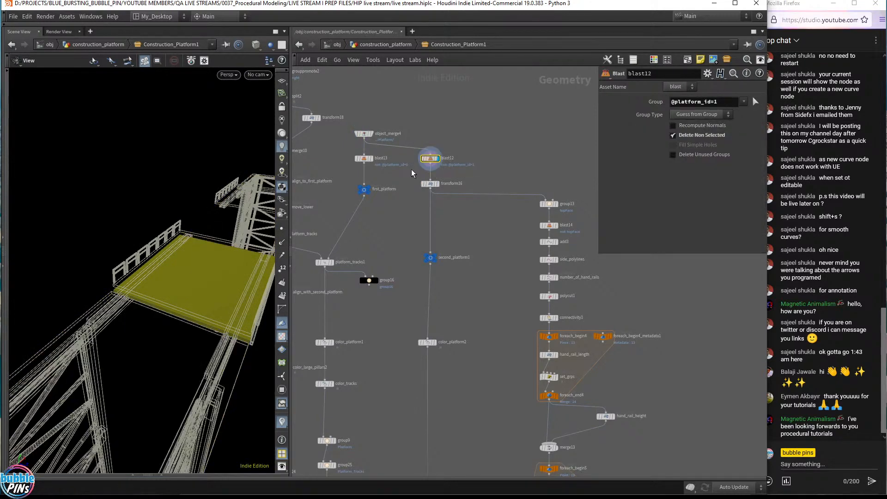
drag(175, 318, 197, 295)
scroll(441, 146, up, 3)
scroll(442, 146, up, 4)
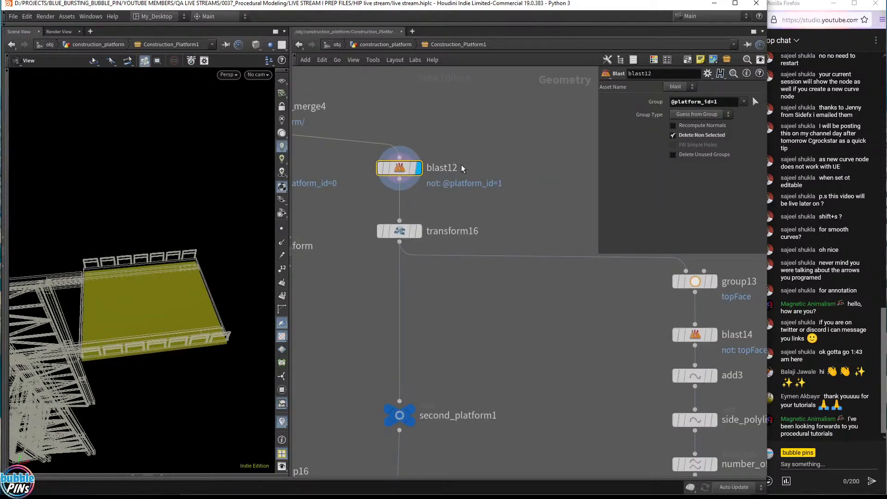
click(390, 177)
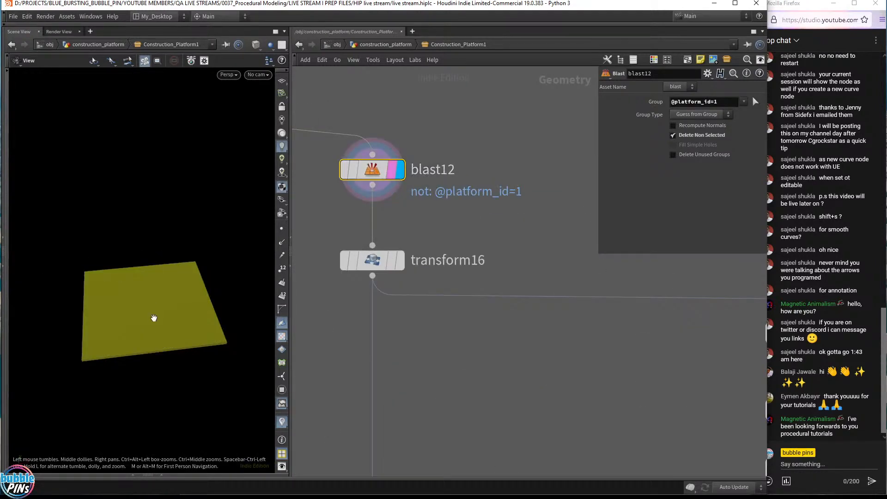
drag(155, 317, 161, 349)
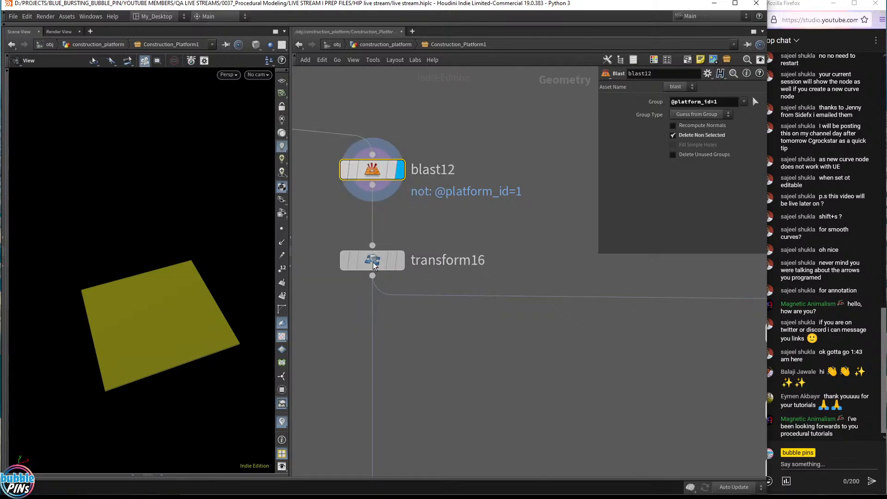
Select and display transform16 to view the platform section with its bbox() translation applied.
click(389, 261)
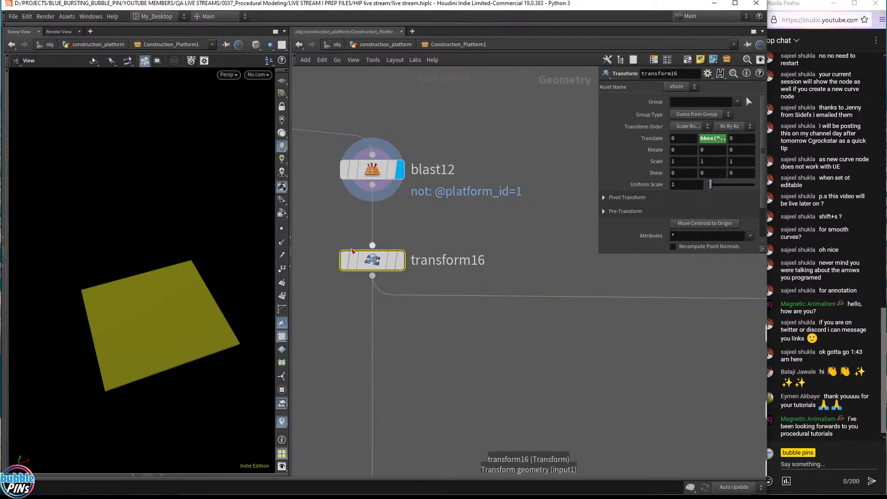
click(401, 261)
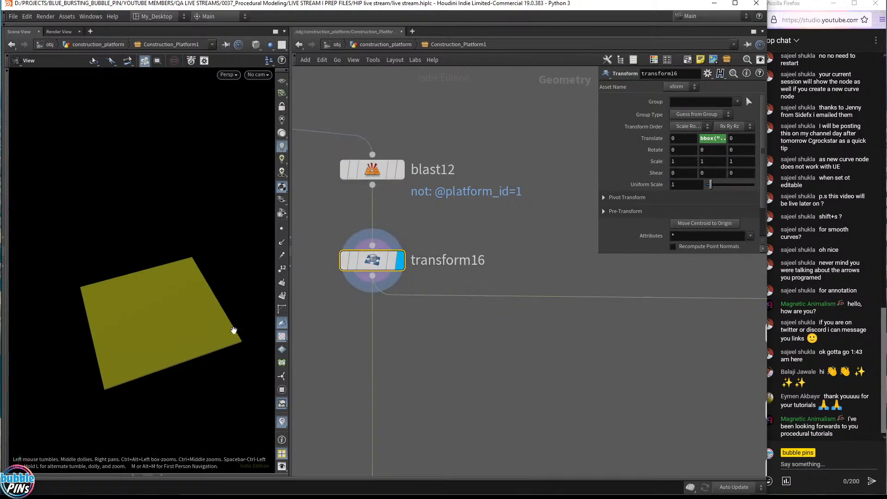
drag(217, 282, 211, 329)
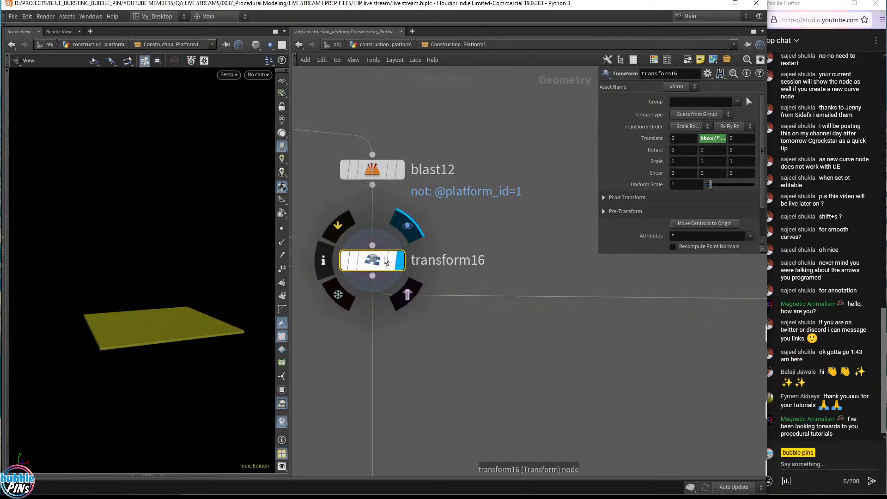
Compare blast12 with transform16 using object_merge4 as a template, then turn the template off.
scroll(522, 341, down, 5)
middle_drag(522, 341, 505, 340)
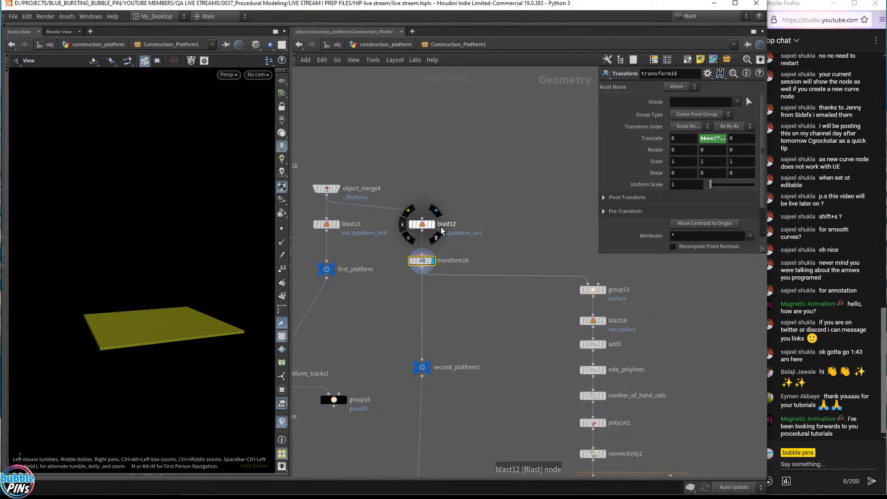
click(433, 224)
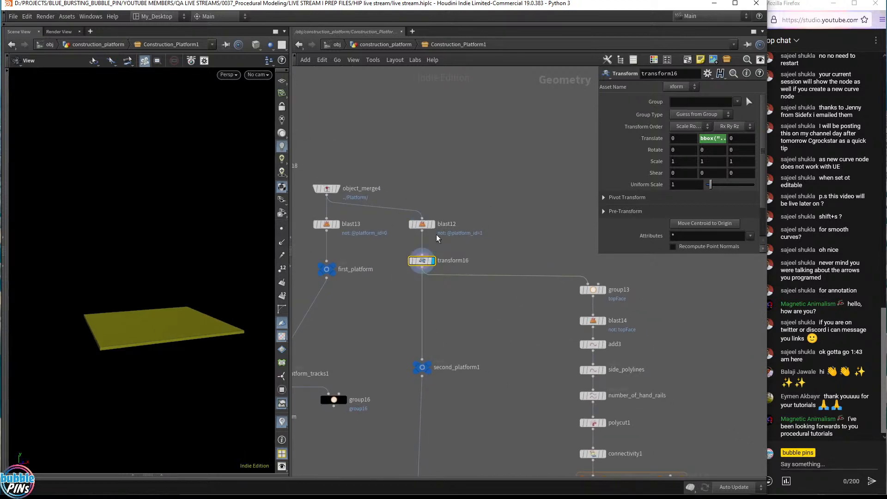
click(335, 189)
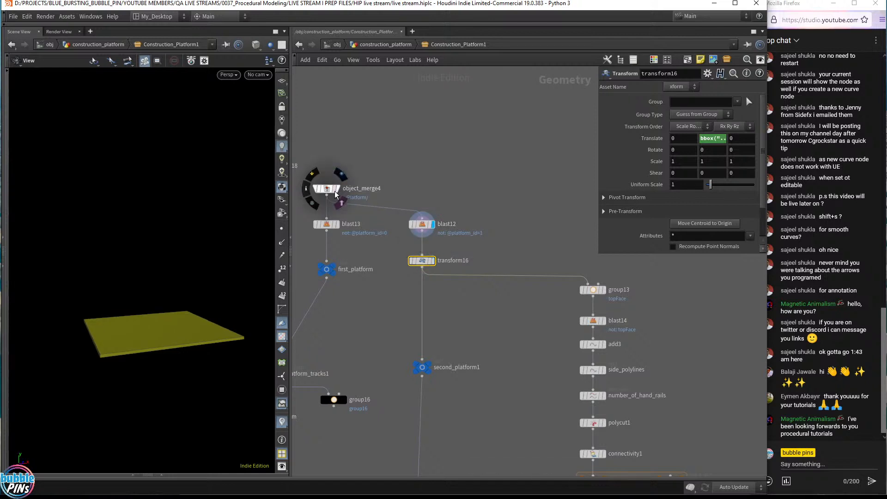
click(433, 262)
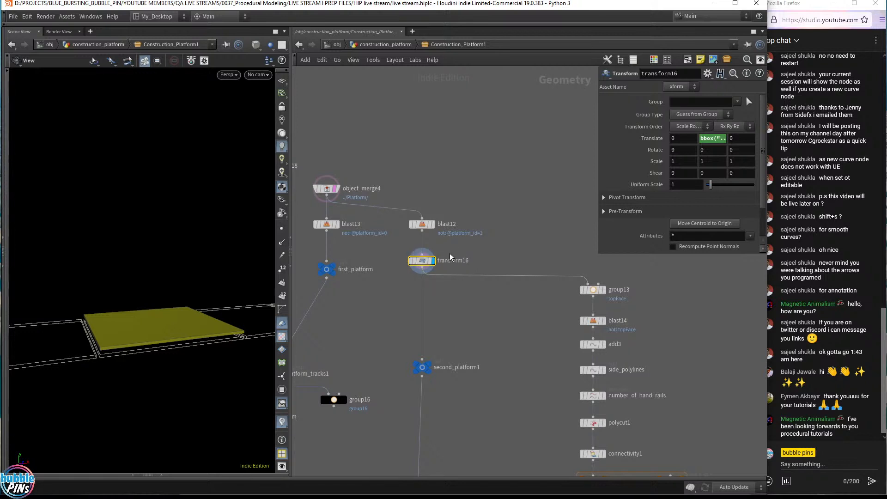
scroll(420, 266, up, 3)
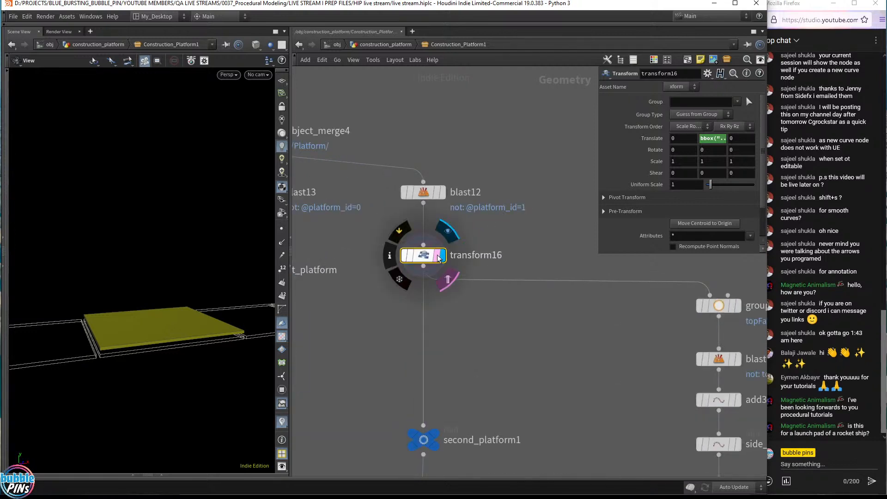
click(438, 258)
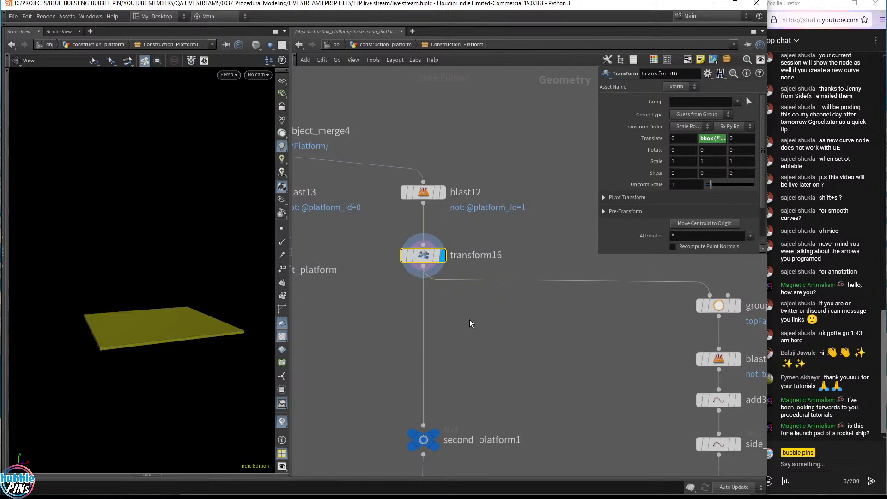
Inspect the transformed platform slab and move the blast14 node slightly closer to group13.
scroll(469, 319, down, 4)
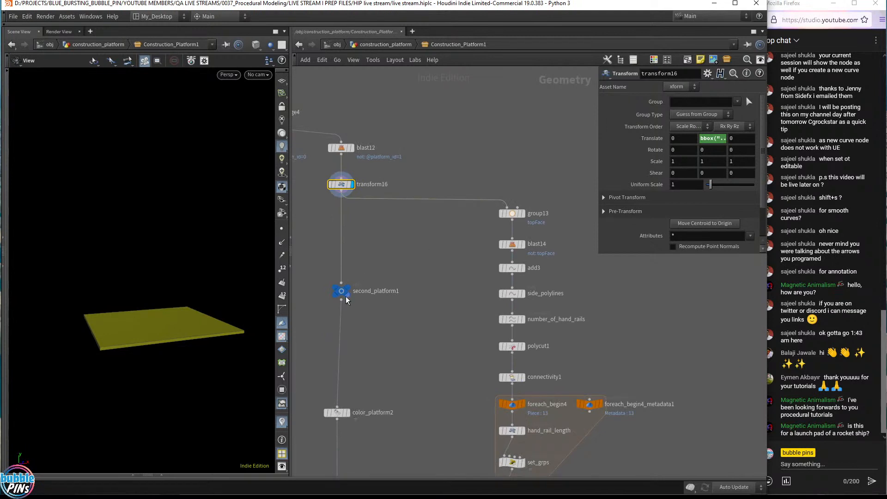
mouse_move(527, 213)
drag(226, 314, 110, 327)
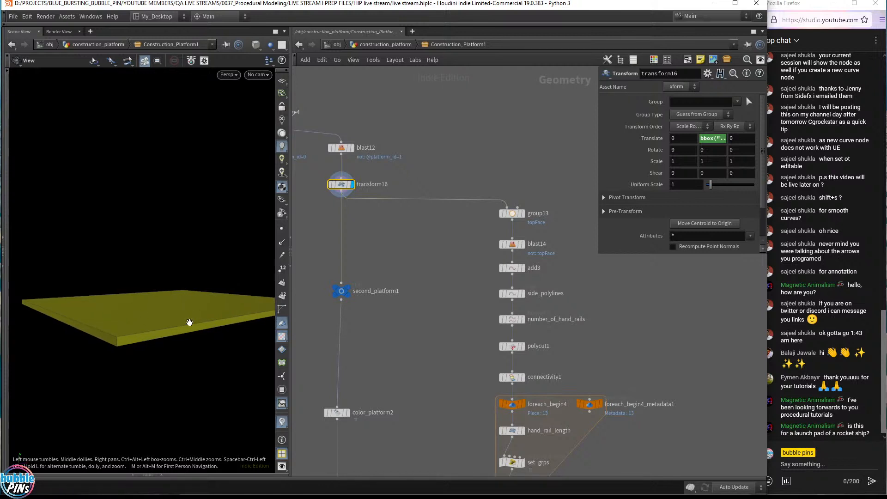
drag(189, 322, 177, 274)
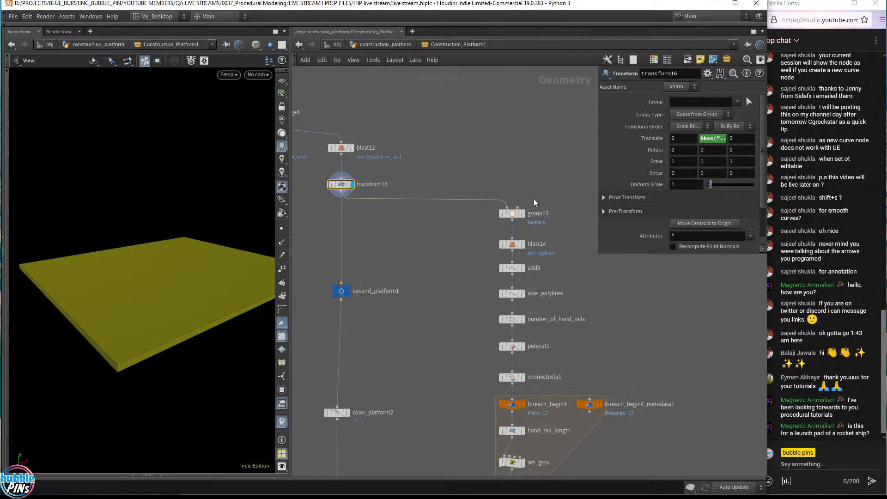
drag(509, 247, 509, 241)
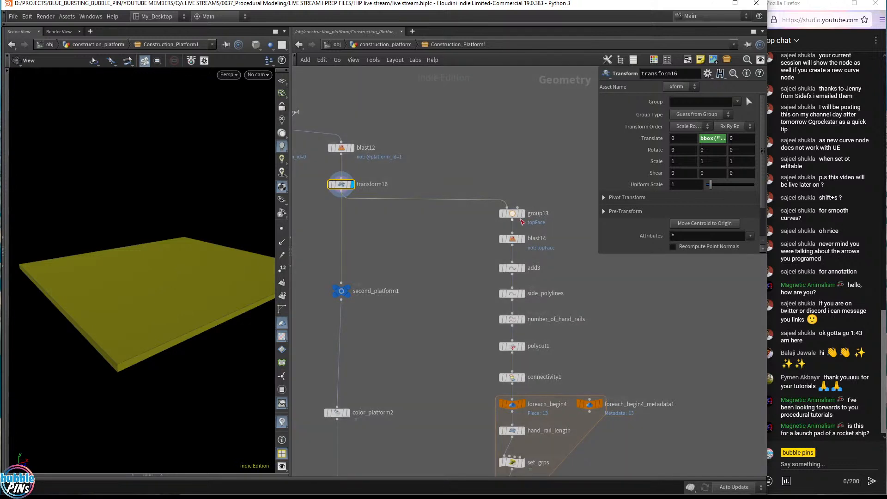
Display group13 and review the Keep by Normals direction used for its topFace primitive group.
click(523, 214)
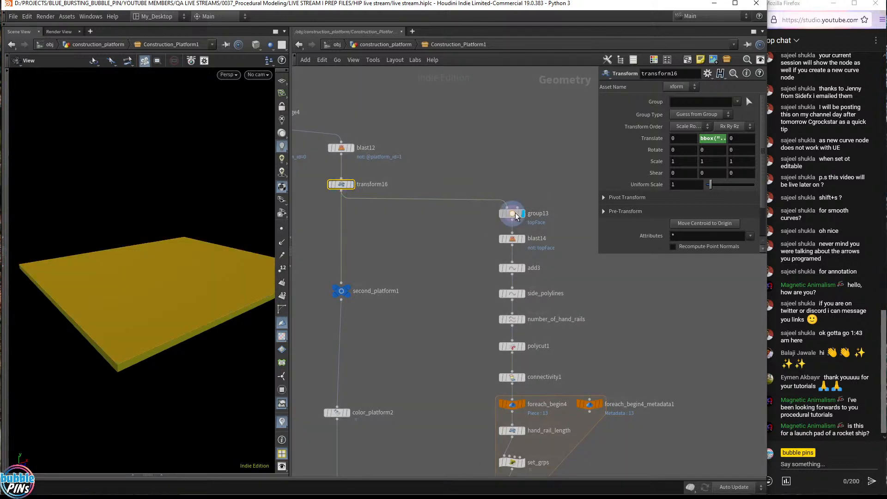
click(515, 213)
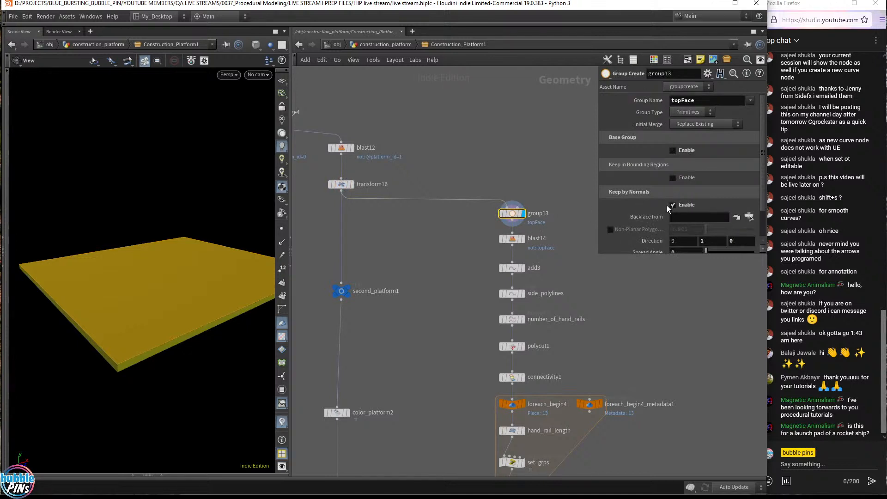
scroll(675, 210, down, 2)
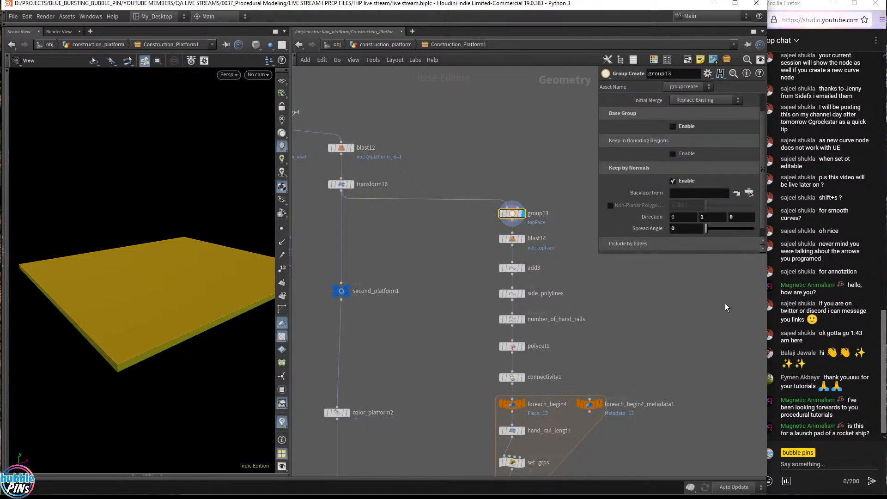
click(683, 218)
key(Tab)
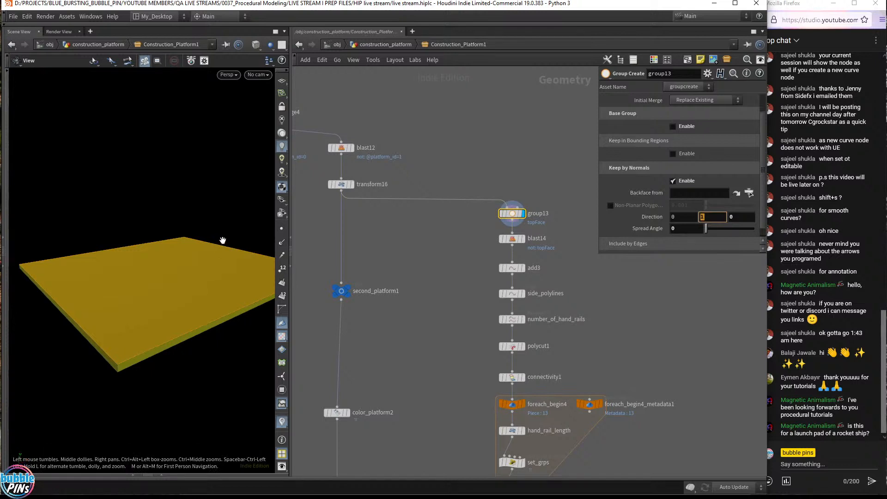
Display and select blast14 to examine the platform's isolated topFace group.
click(523, 239)
click(511, 241)
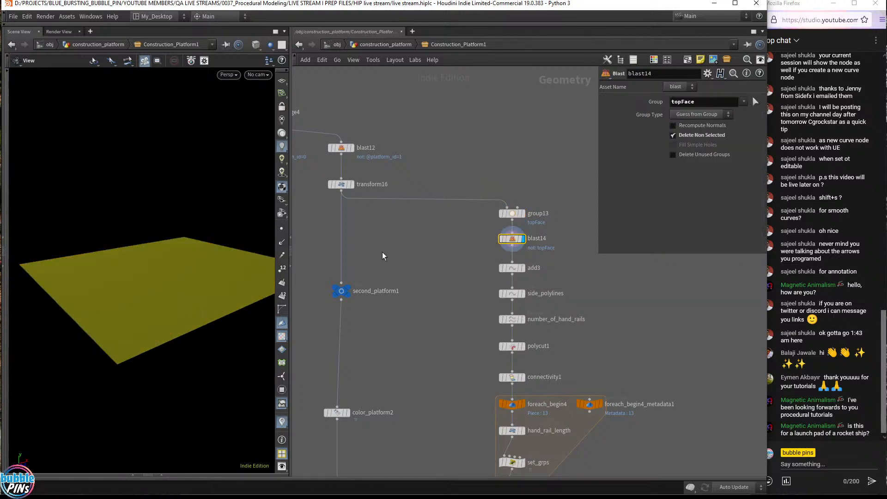
mouse_move(181, 296)
mouse_down()
mouse_move(183, 220)
mouse_move(181, 307)
mouse_move(172, 306)
mouse_up()
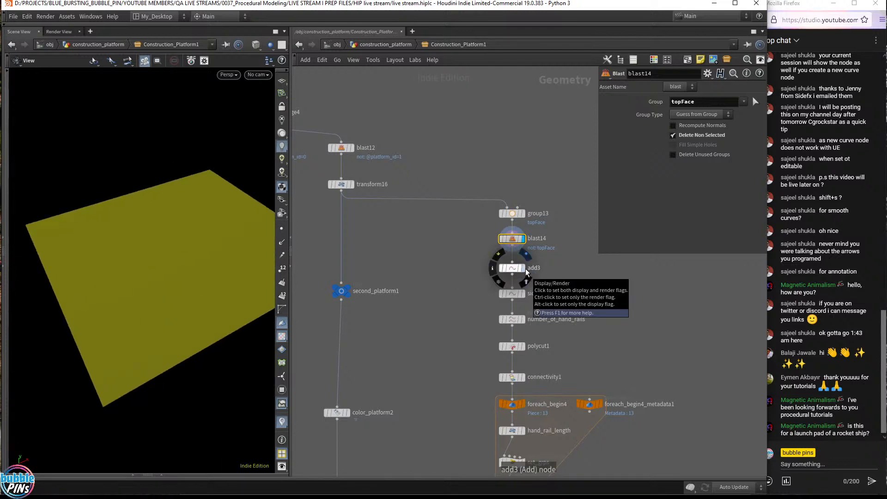
Display add3, review its Delete Geometry But Keep the Points setting, and turn on point numbers in the viewport.
drag(189, 257, 182, 278)
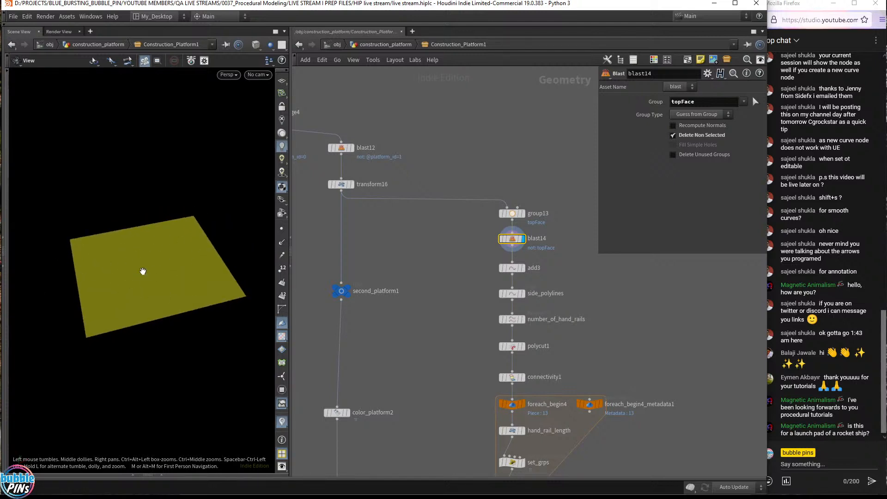
click(522, 268)
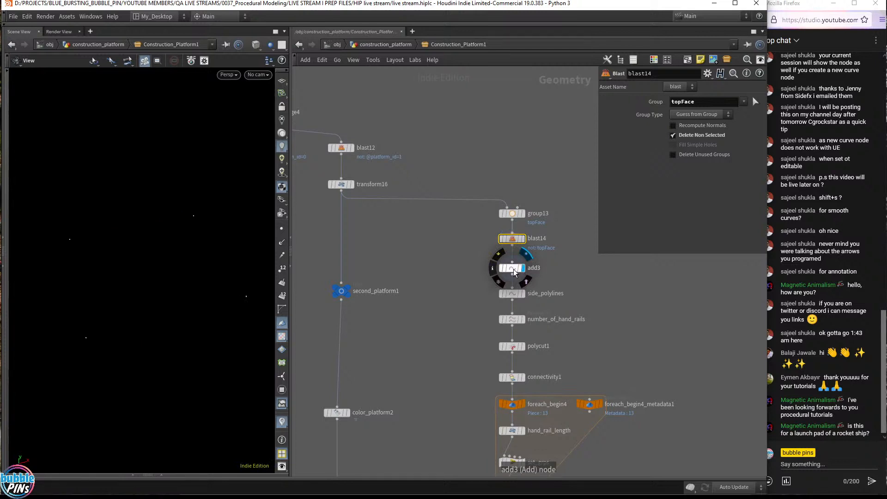
click(512, 268)
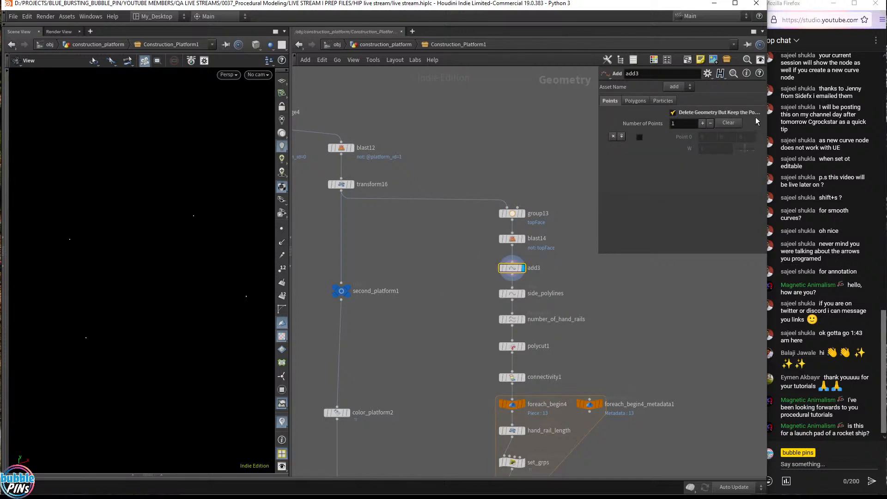
click(283, 274)
Display object_merge4 to examine the point numbering across all of the platform pieces.
middle_drag(388, 257, 517, 356)
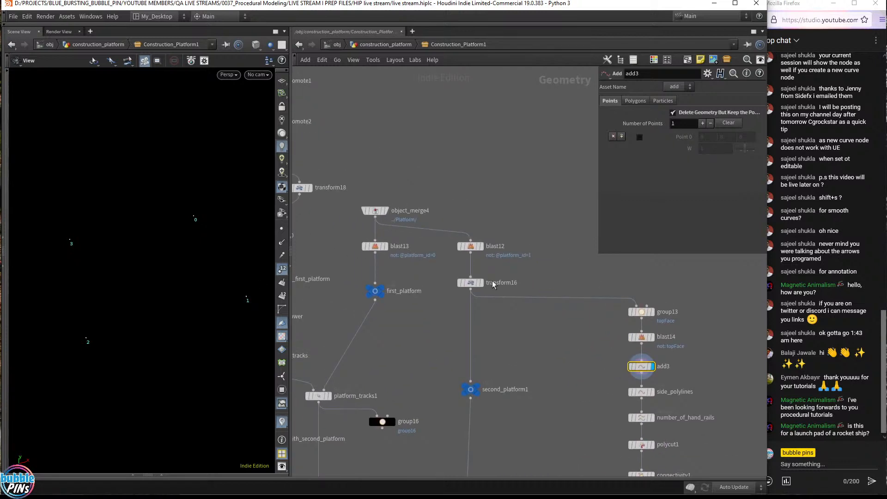
click(388, 211)
drag(169, 260, 133, 295)
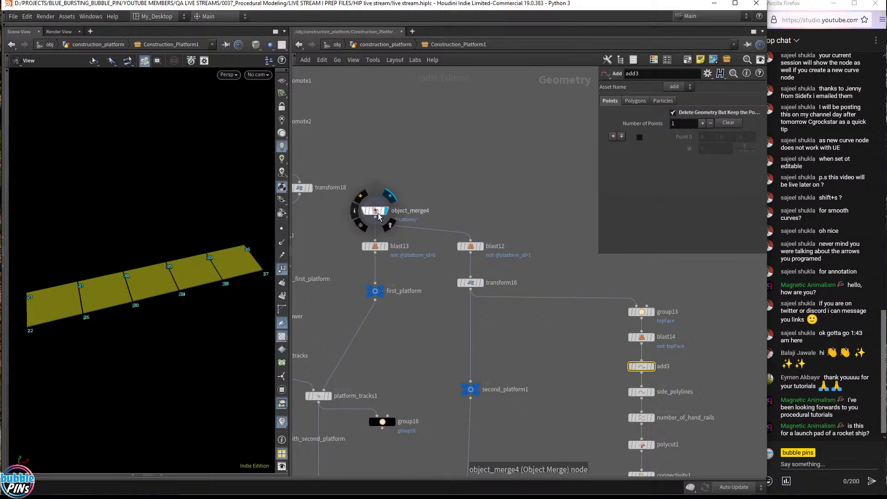
Branch a For-Each Connected Piece loop off object_merge4 and display its foreach_end7 node.
click(375, 223)
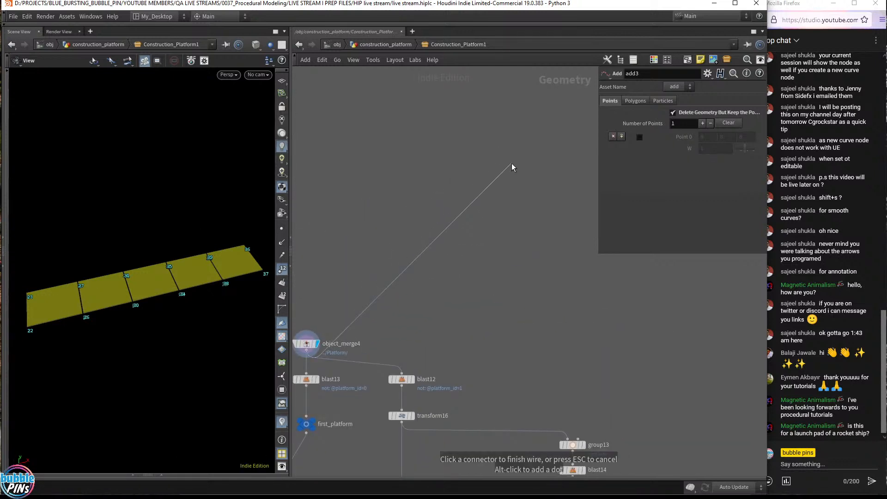
key(Tab)
text(f)
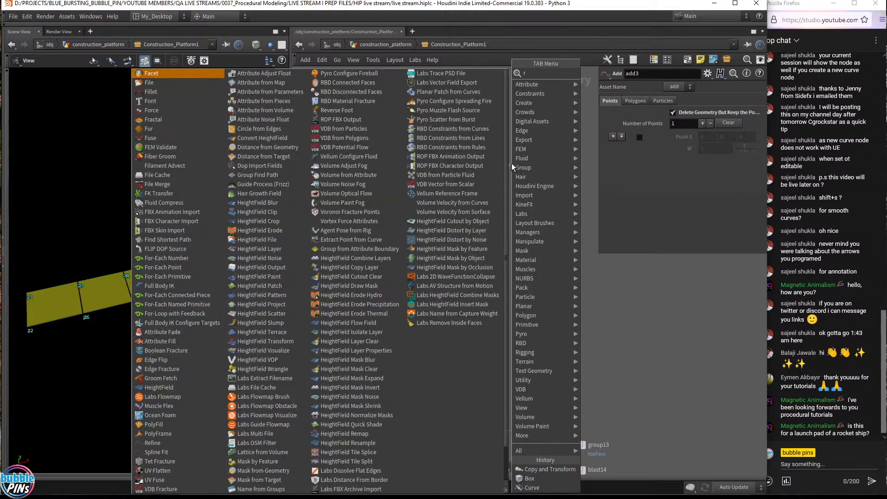
text(or)
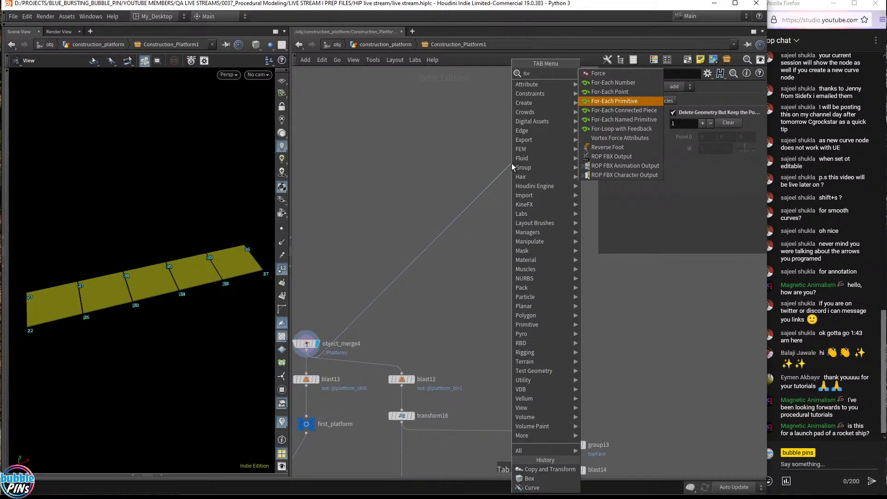
key(Down)
key(Down)
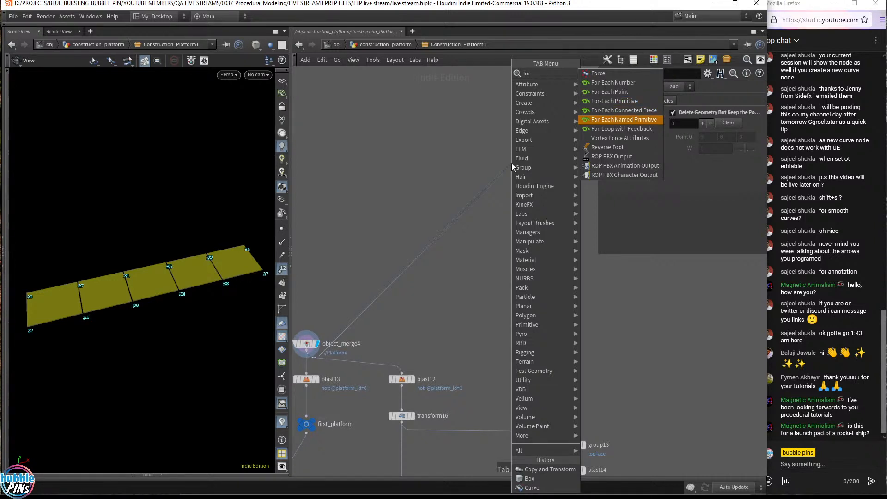
key(Up)
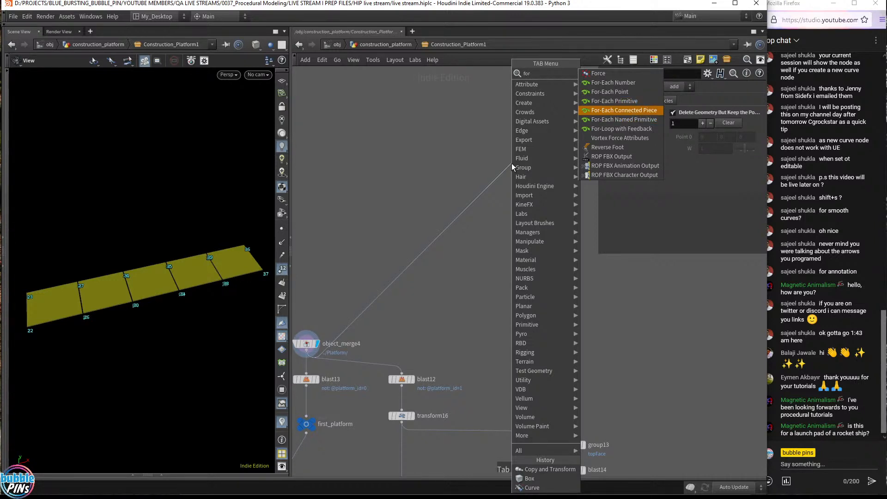
key(Return)
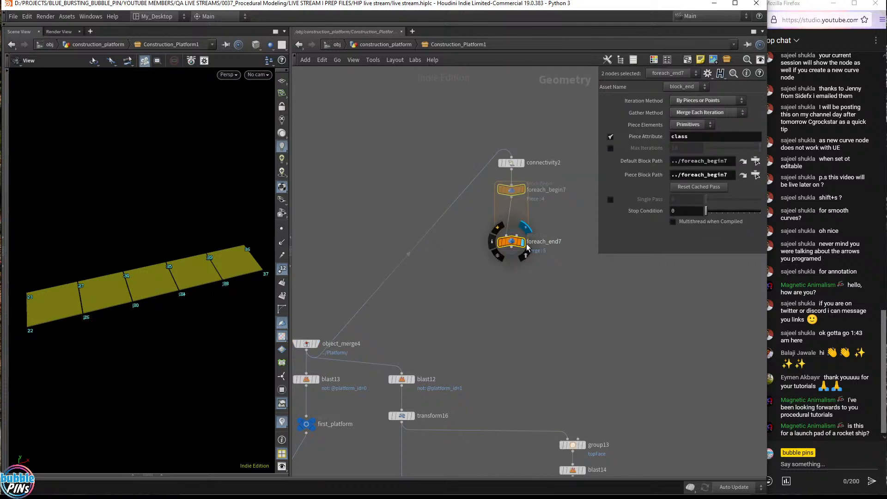
mouse_move(515, 245)
mouse_down()
mouse_move(515, 285)
mouse_move(516, 247)
mouse_up()
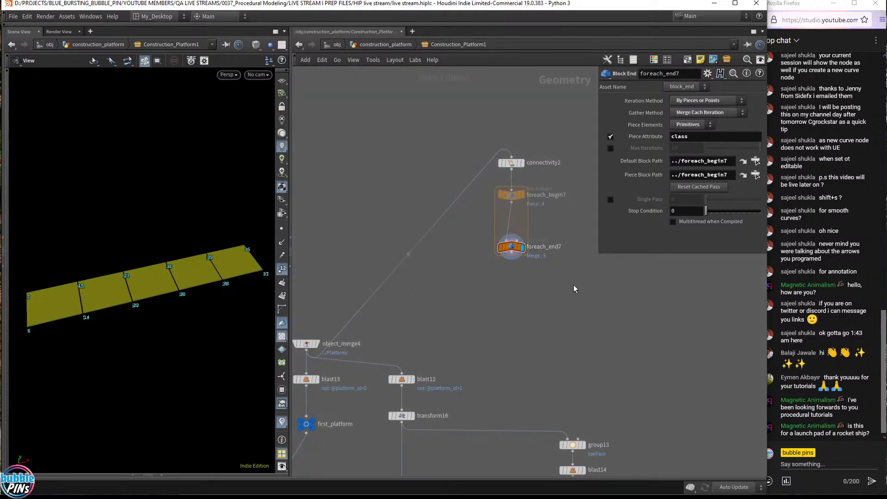
Copy the group13 and blast14 nodes and paste the pair near the new for-each loop.
middle_drag(573, 285, 542, 188)
drag(585, 386, 547, 347)
key(ctrl+c)
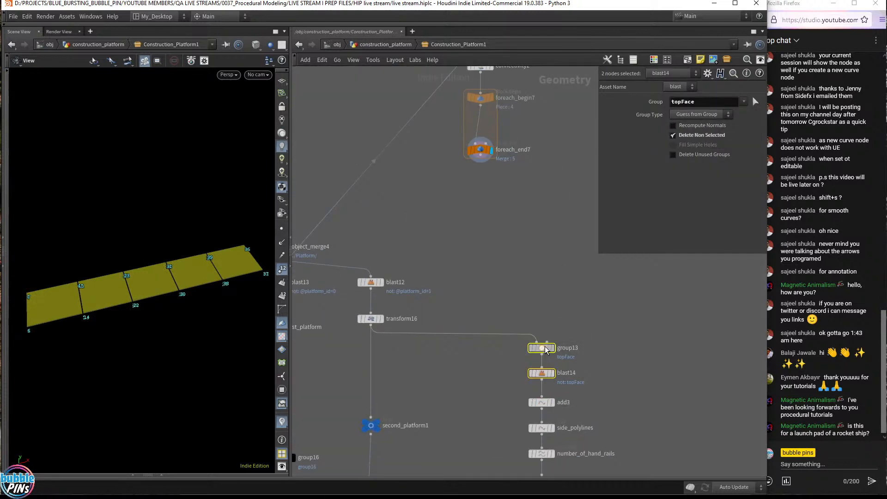
key(ctrl+v)
middle_drag(489, 153, 492, 266)
Wire the pasted group31 and blast17 between foreach_begin7 and foreach_end7, placing the end node below blast17.
drag(491, 262, 487, 281)
click(522, 232)
click(556, 264)
click(483, 217)
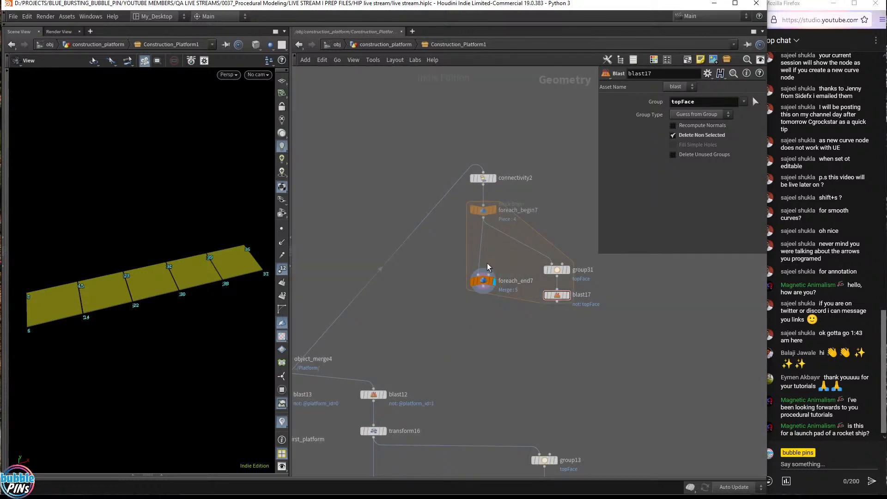
click(481, 272)
click(557, 301)
drag(481, 281, 550, 323)
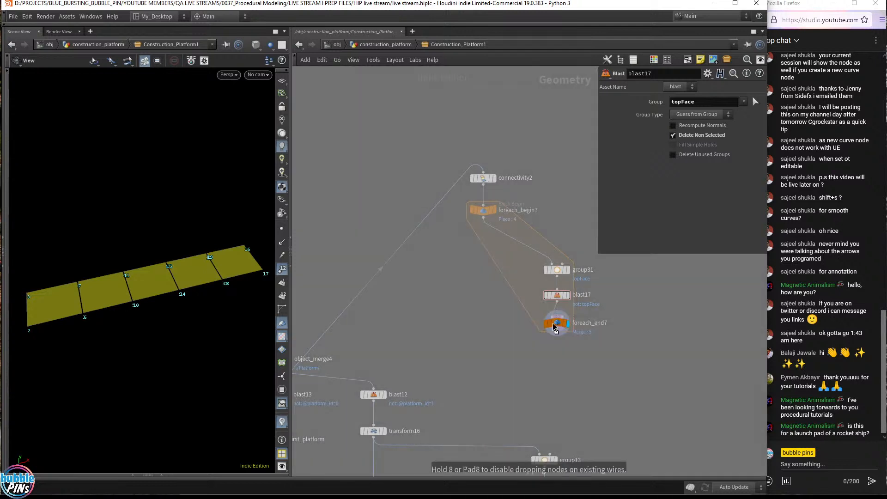
Line up the whole loop, from foreach_begin7 to foreach_end7, in a straight column beneath connectivity2.
drag(571, 353, 481, 245)
drag(590, 349, 446, 160)
middle_drag(491, 180, 505, 228)
click(529, 232)
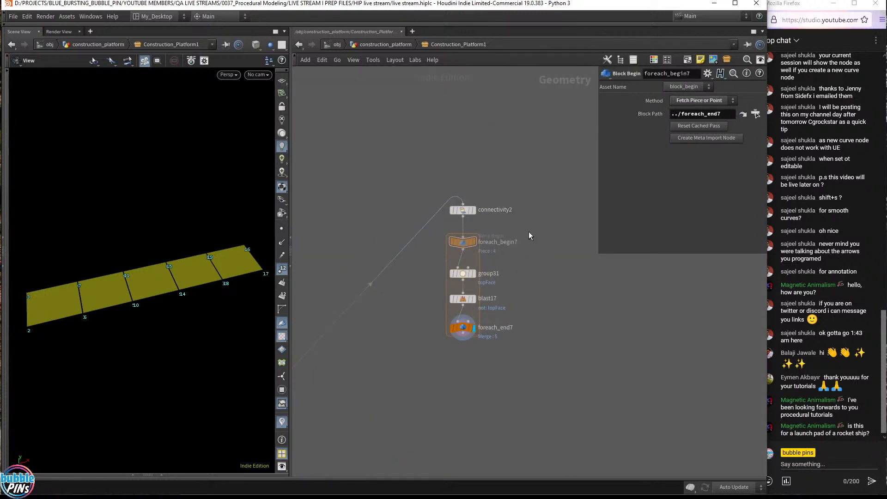
scroll(526, 231, up, 5)
middle_drag(556, 238, 575, 228)
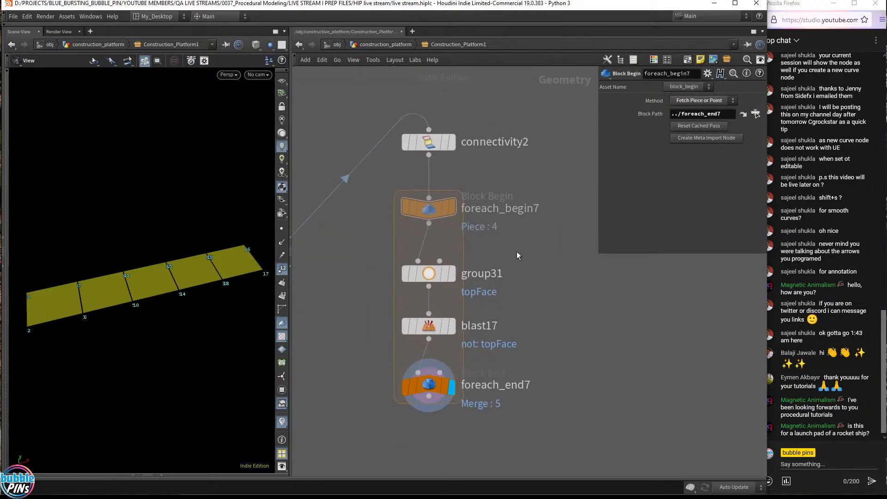
scroll(517, 364, down, 3)
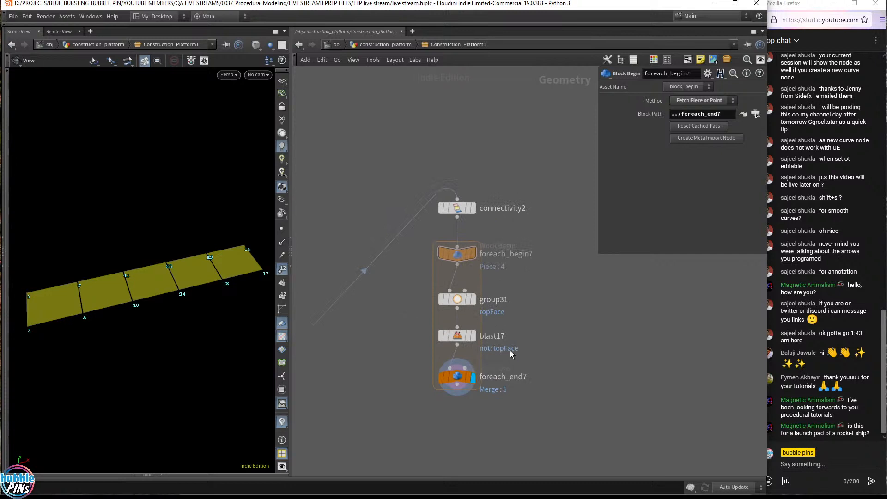
Bypass group31 and blast17, then enable Single Pass on foreach_end7.
click(467, 377)
drag(495, 292, 495, 293)
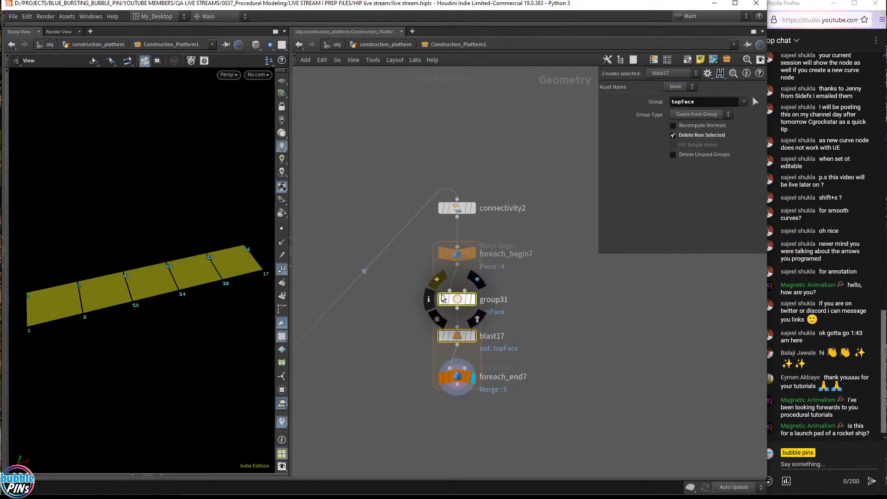
click(442, 299)
click(458, 377)
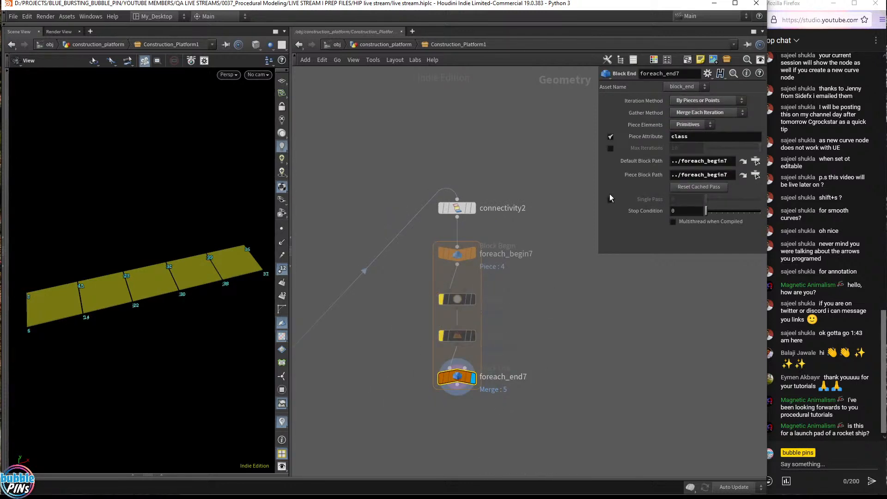
click(611, 200)
click(685, 200)
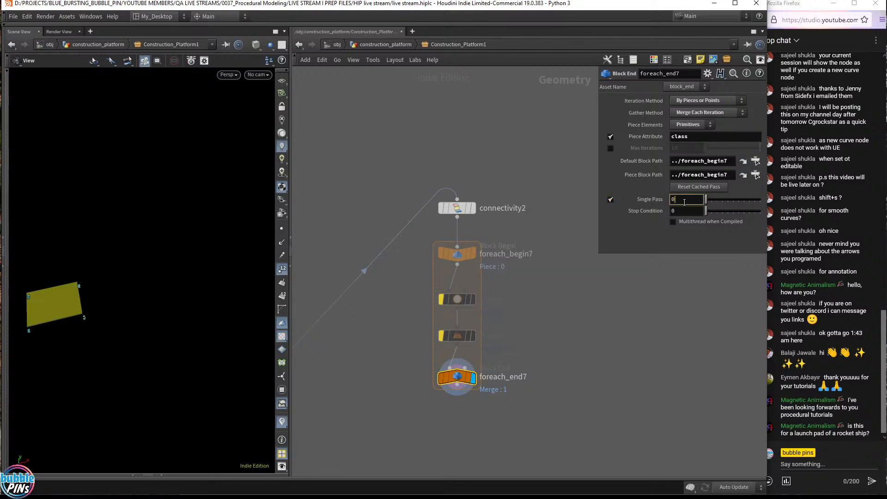
Raise the loop's Single Pass to 4, template connectivity2 for reference, then bring Single Pass down to 1.
scroll(685, 200, up, 4)
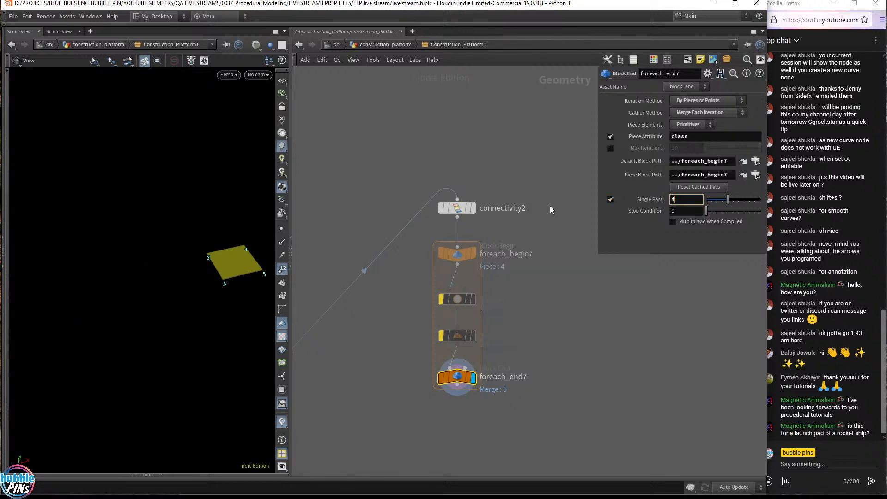
click(470, 209)
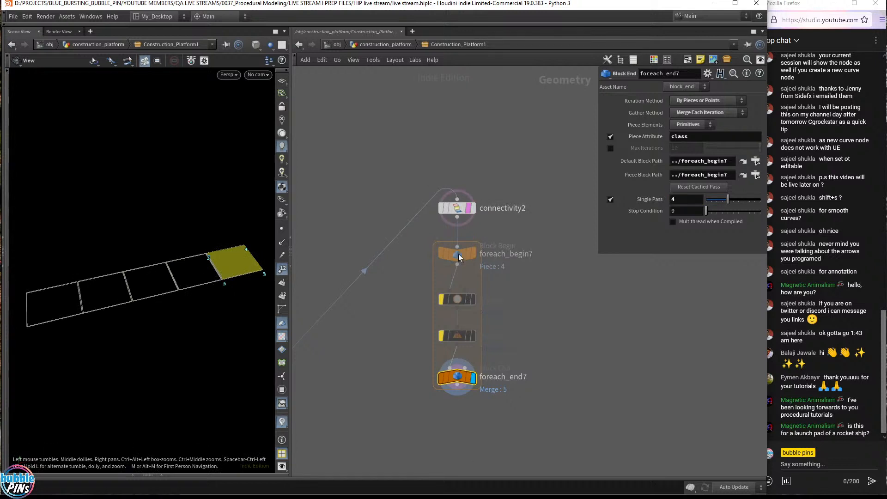
scroll(682, 200, down, 3)
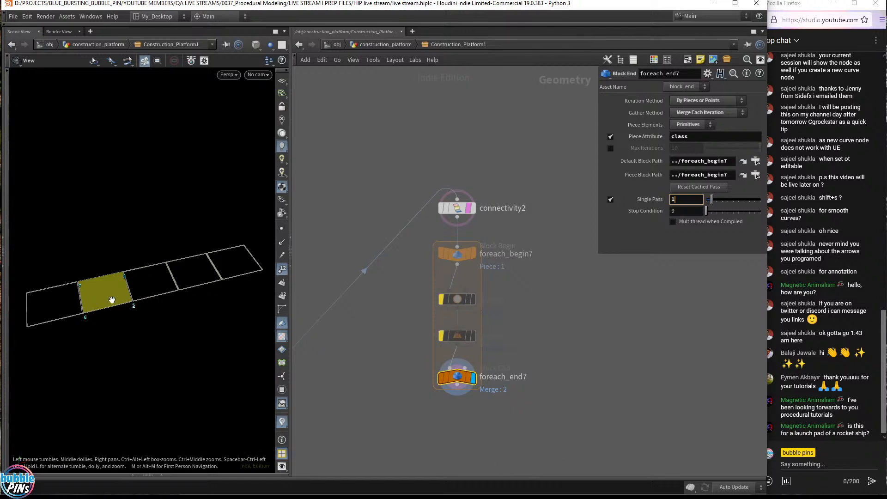
Re-enable the bypassed group31 and blast17 nodes and display blast17.
scroll(466, 336, up, 5)
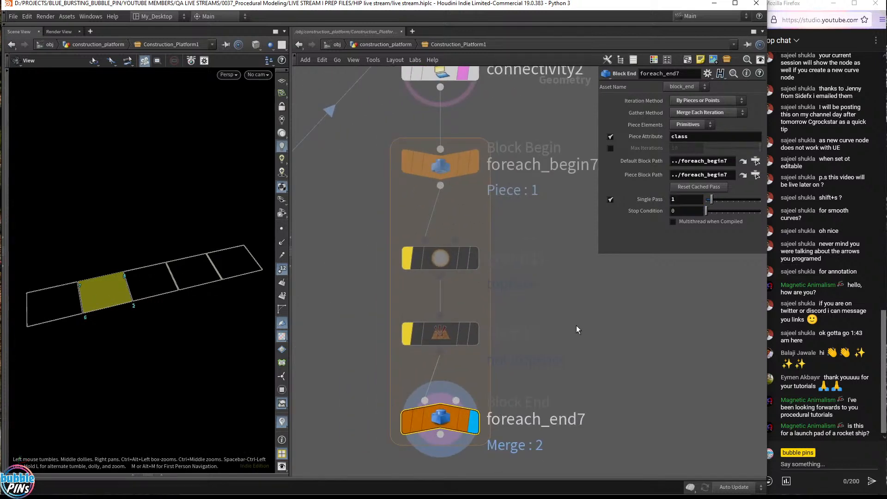
drag(348, 371, 481, 247)
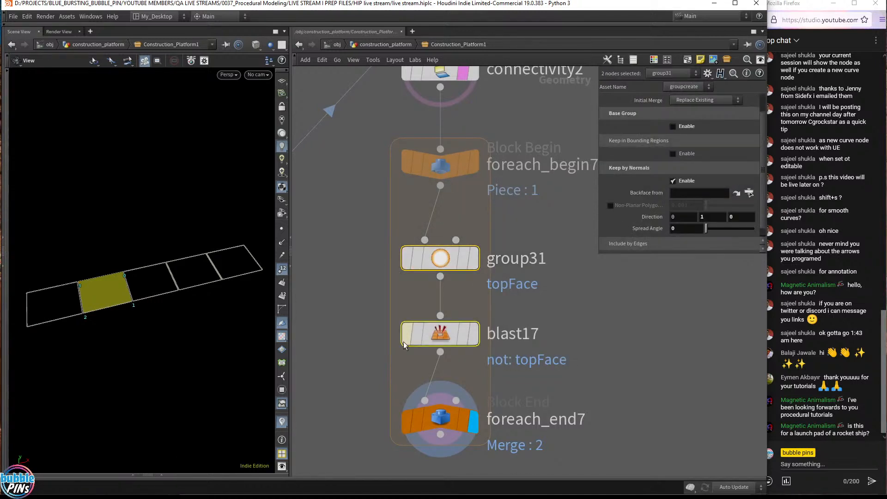
click(476, 335)
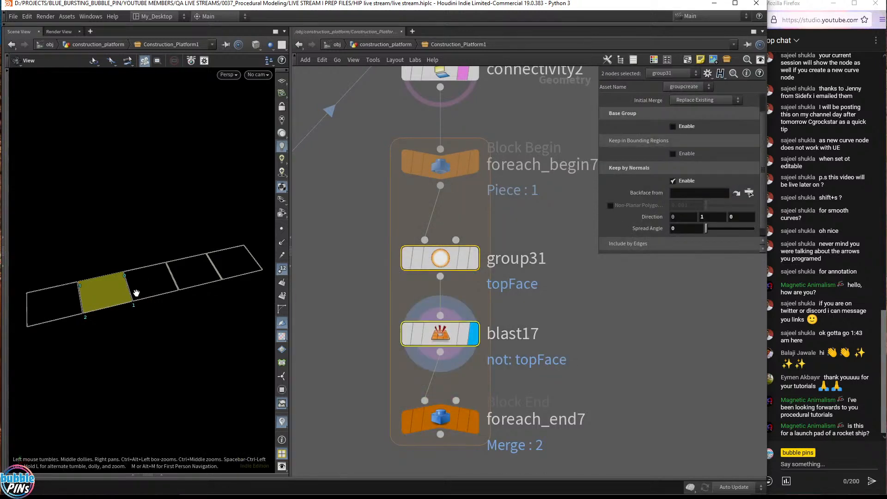
Widen the viewport and examine the point numbers on blast17's isolated top face against the templated platform outline.
drag(136, 294, 131, 272)
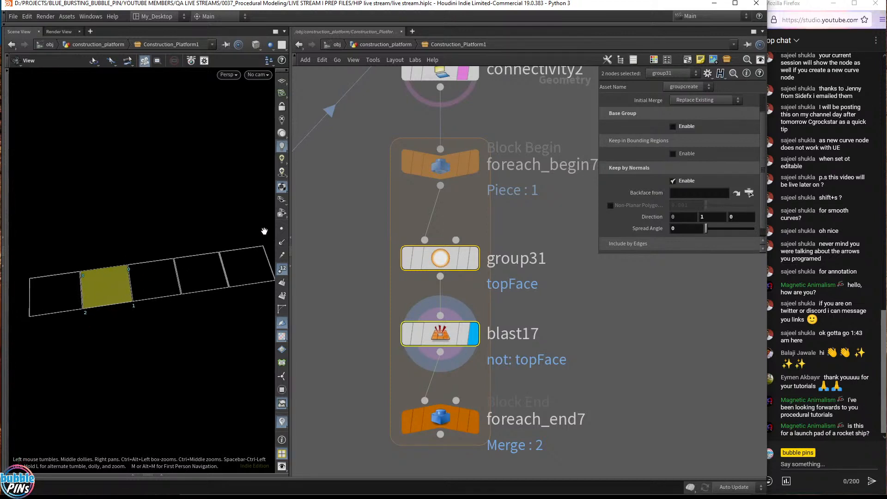
drag(291, 220, 410, 220)
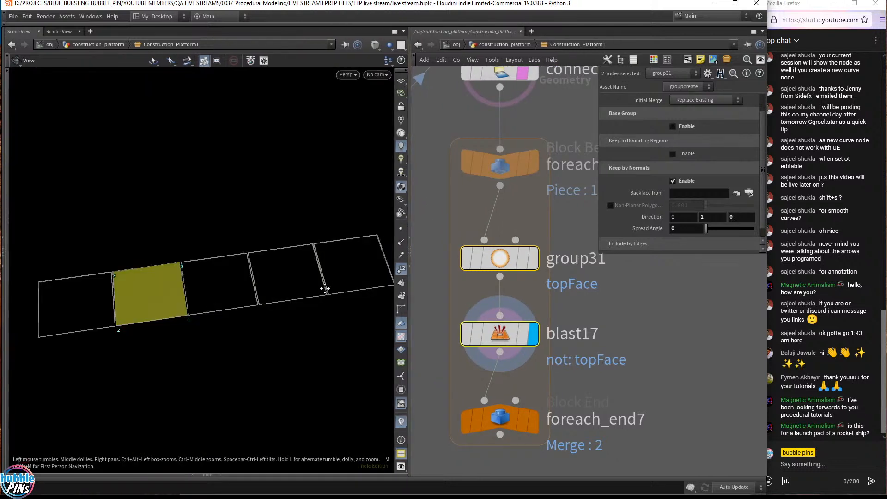
drag(325, 289, 265, 251)
middle_drag(265, 252, 208, 273)
middle_drag(257, 249, 231, 255)
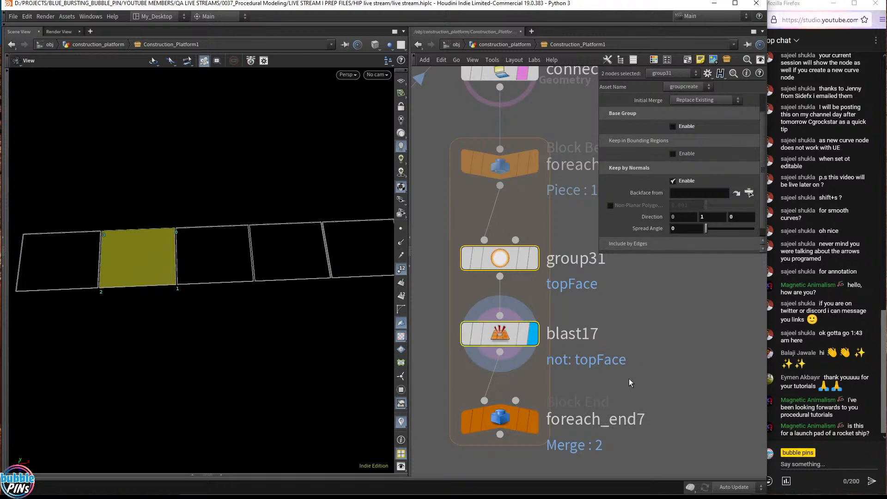
Display foreach_end7 and step its Single Pass through 2 and 3 to compare each piece's point numbers.
click(500, 419)
click(684, 200)
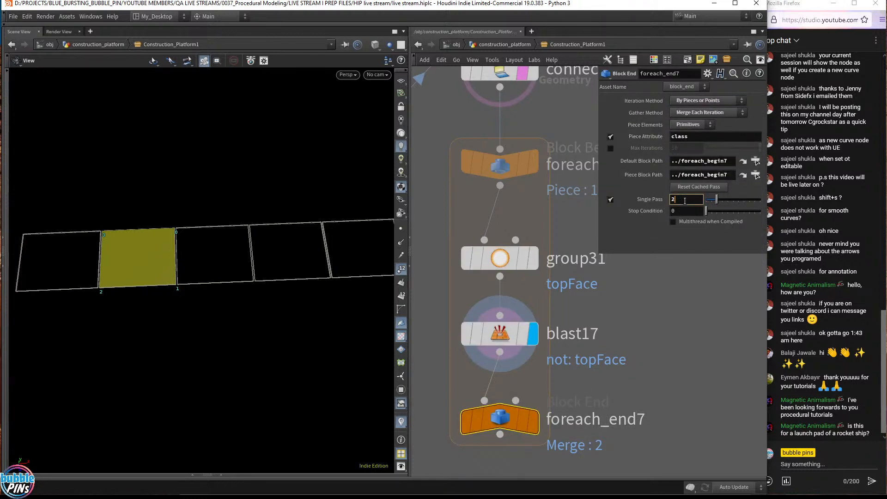
key(Return)
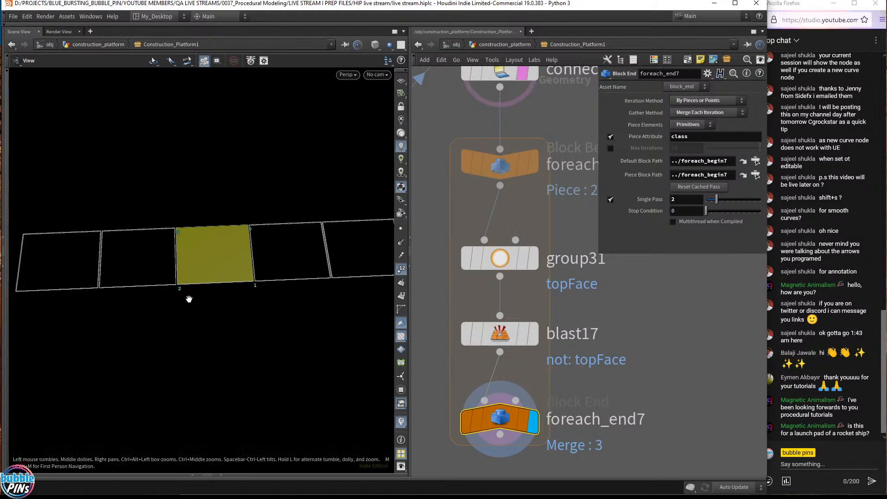
click(683, 201)
scroll(683, 202, up, 1)
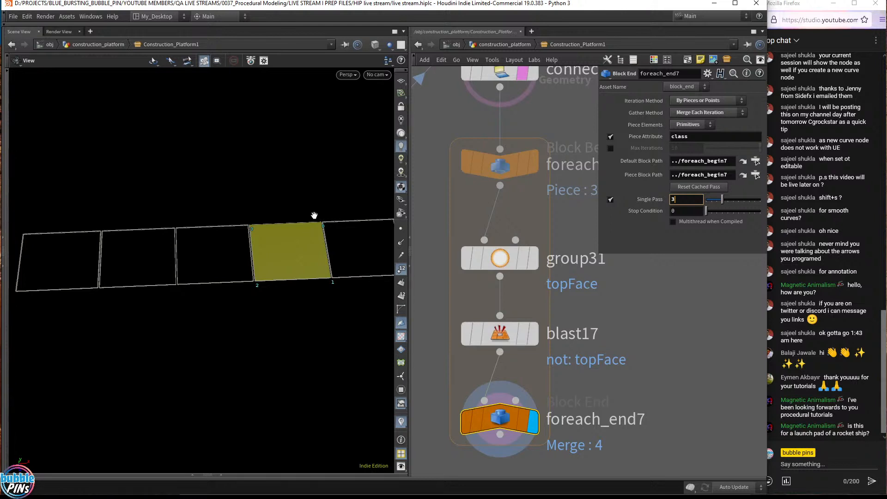
Delete connectivity2 and the whole for-each demonstration loop, then return to the handrail node chain.
scroll(712, 389, down, 4)
middle_drag(760, 387, 591, 341)
drag(567, 398, 416, 179)
key(Delete)
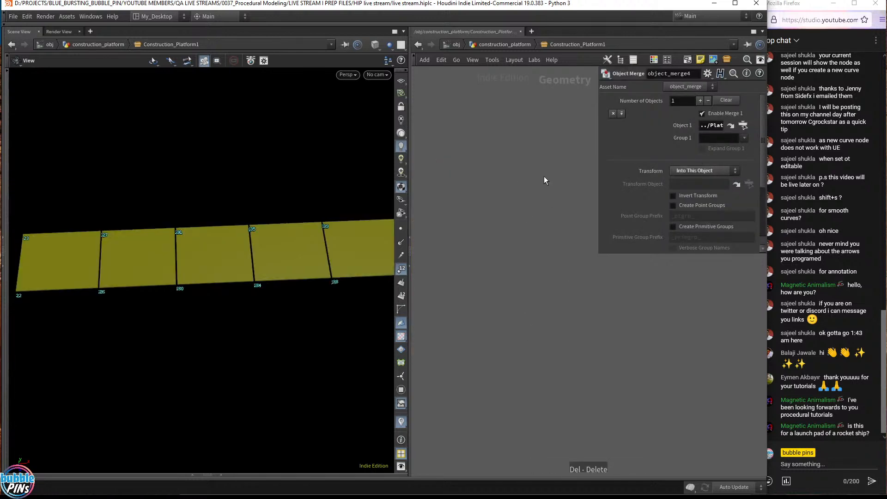
middle_drag(501, 314, 558, 285)
middle_drag(547, 469, 556, 263)
middle_drag(623, 350, 666, 296)
scroll(661, 309, down, 3)
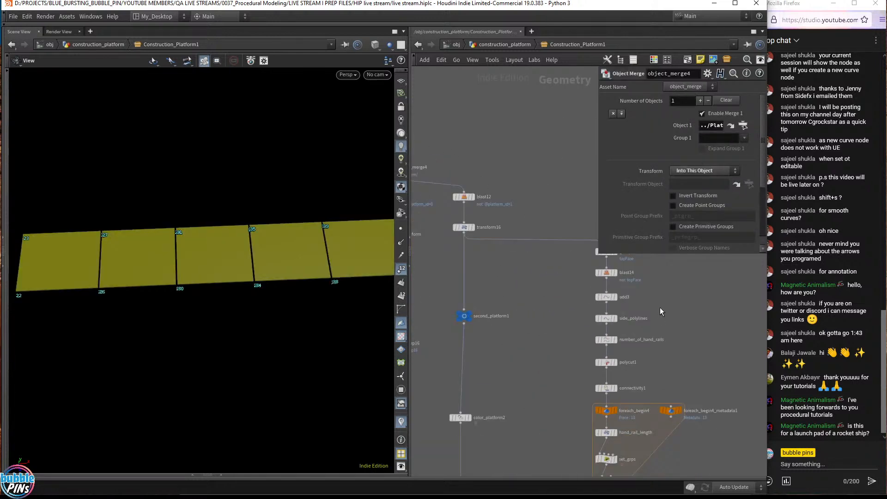
Display add3 in the handrail chain to examine the point numbers kept from the top face.
scroll(660, 307, down, 2)
scroll(589, 317, up, 6)
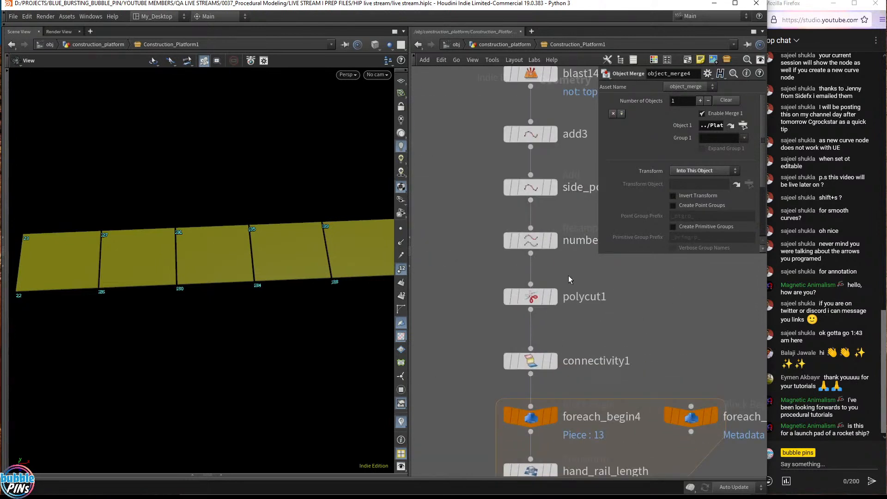
mouse_move(554, 242)
middle_drag(568, 120, 557, 218)
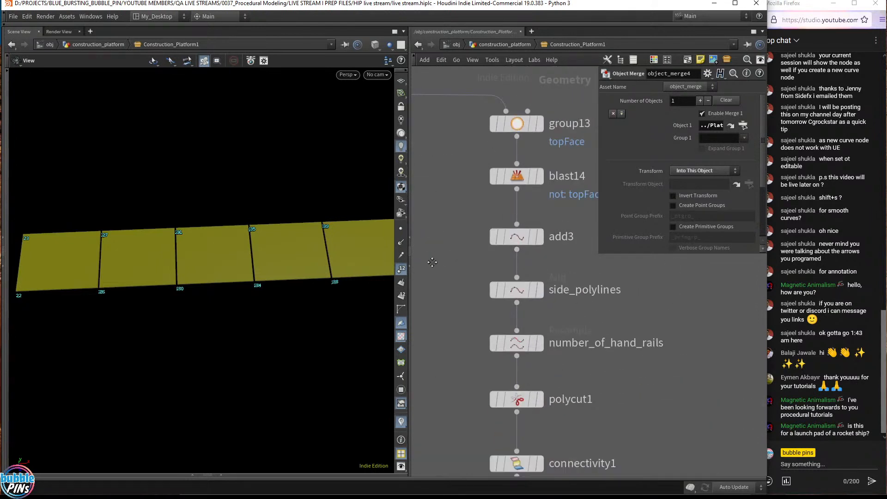
click(541, 235)
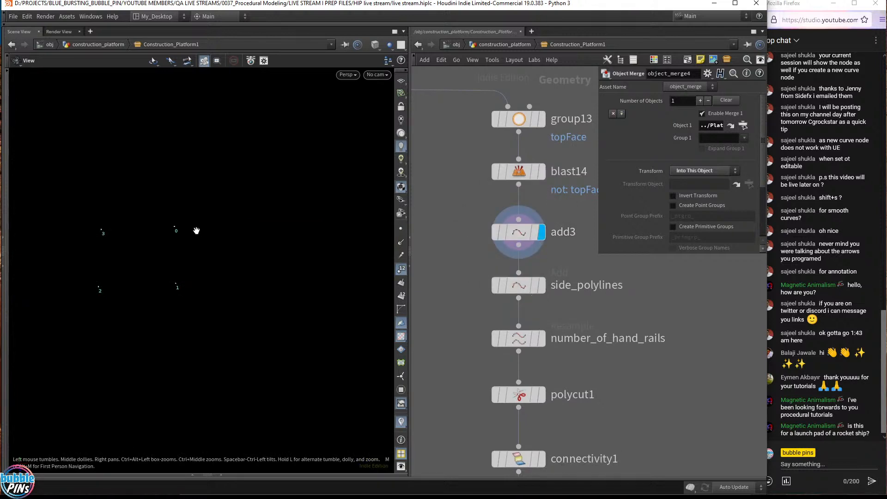
Template blast12 to compare add3's four corner points against the second platform's outline.
middle_drag(460, 237, 735, 468)
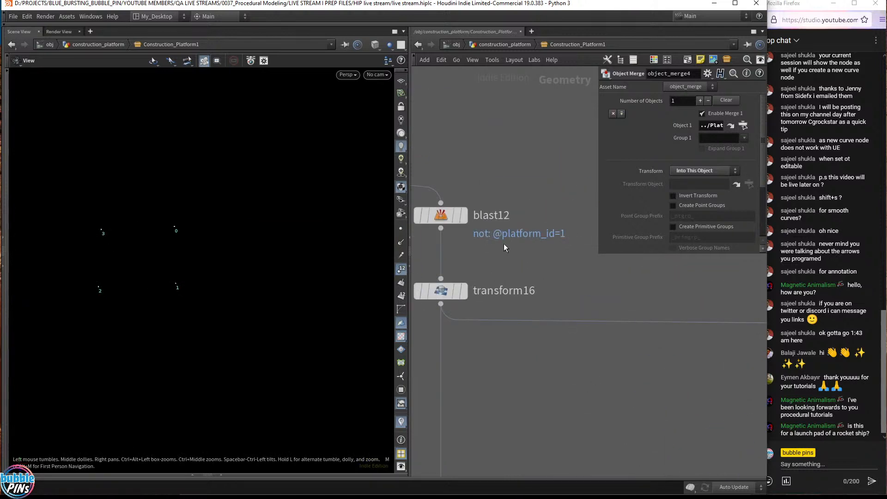
middle_drag(503, 243, 579, 306)
click(534, 280)
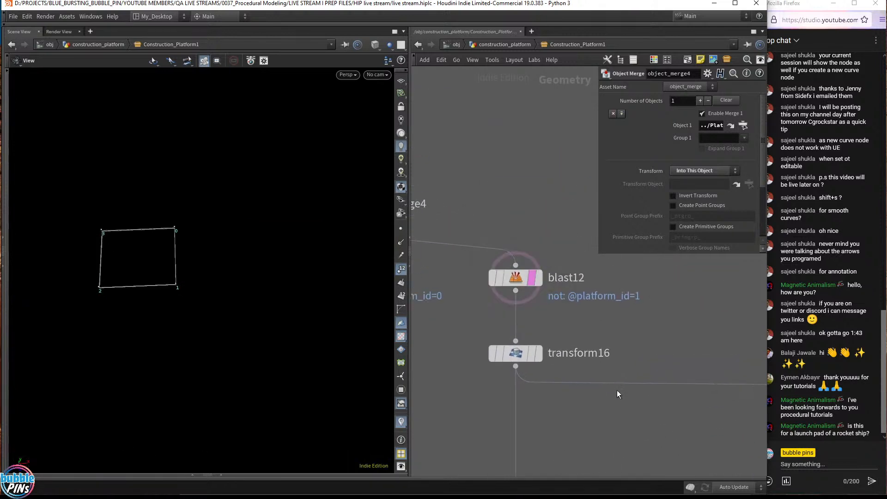
middle_drag(618, 394, 484, 275)
middle_drag(608, 419, 484, 342)
scroll(174, 240, up, 6)
right_drag(181, 259, 299, 278)
scroll(299, 278, up, 1)
middle_drag(481, 392, 449, 293)
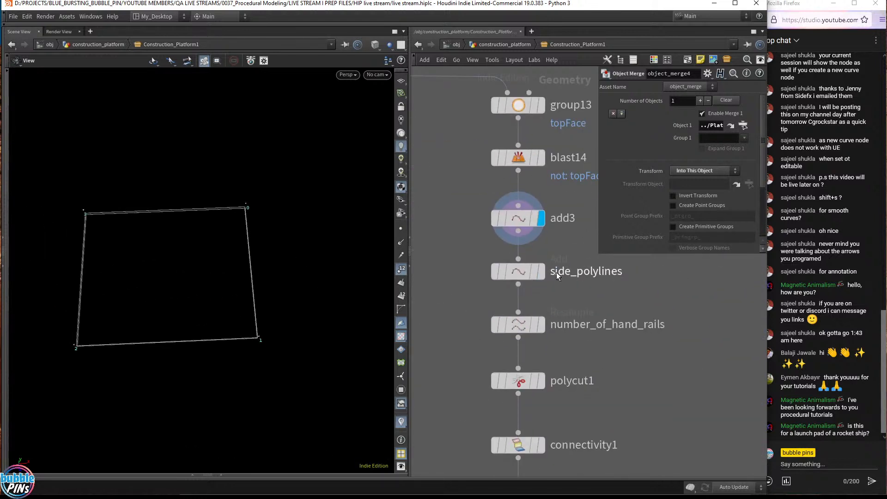
Display side_polylines with its parameters open, and template add3 and blast14 in turn for comparison.
click(541, 273)
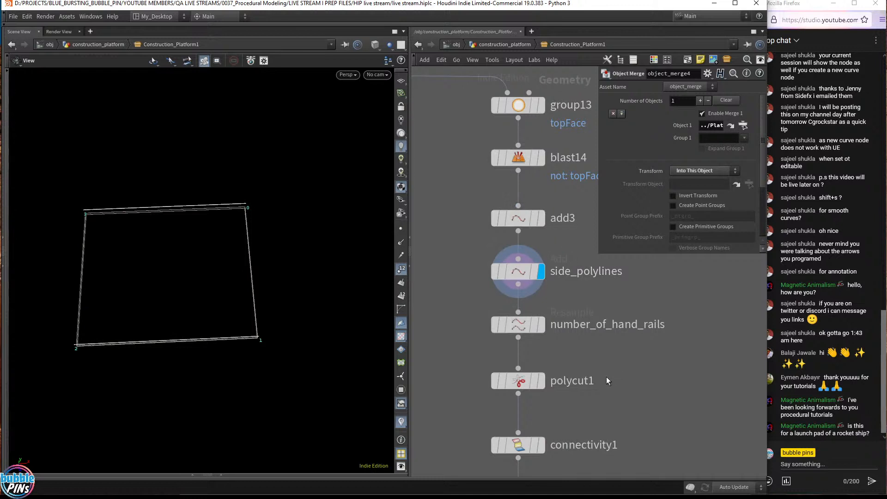
click(545, 271)
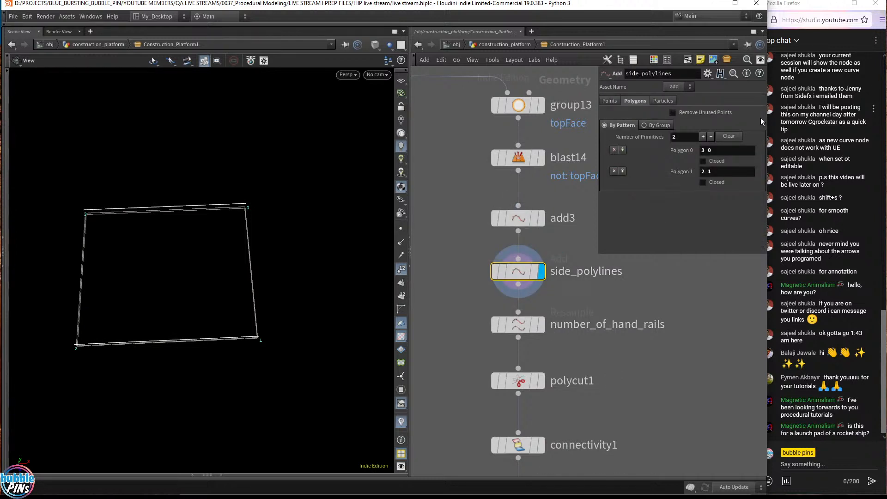
mouse_move(535, 220)
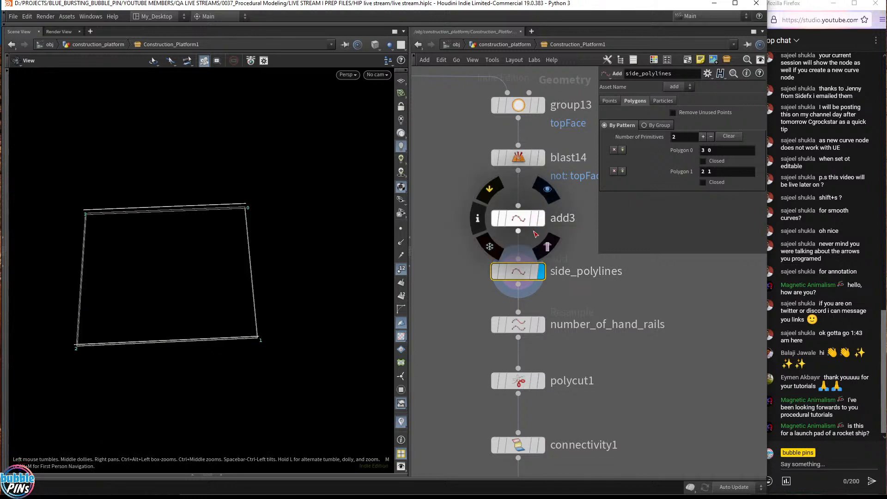
click(536, 220)
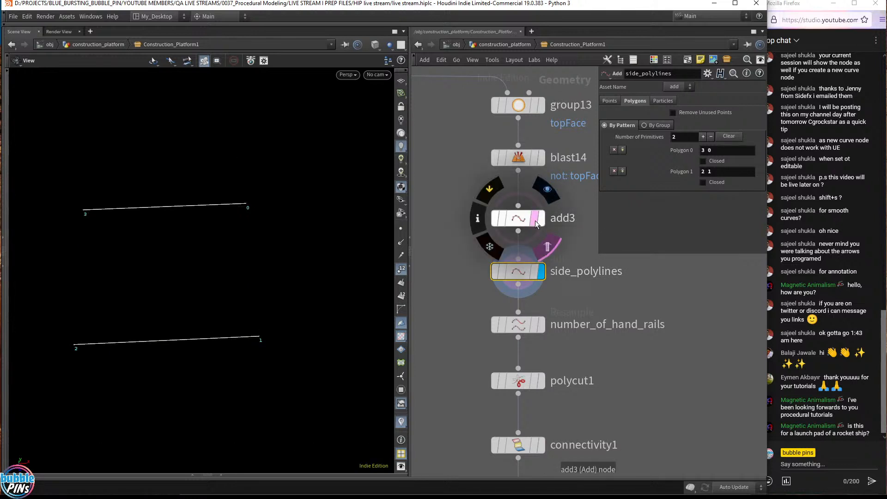
click(535, 158)
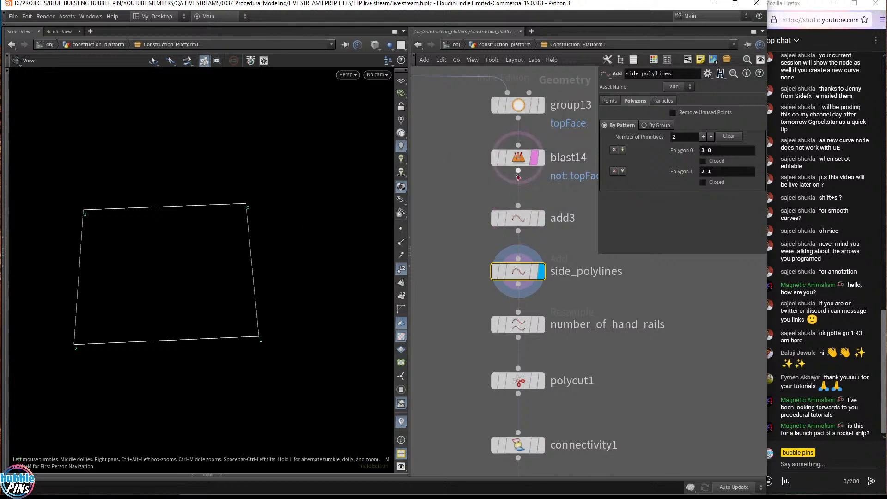
Display blast14's isolated top face, then display add3 and inspect its Points settings.
click(541, 158)
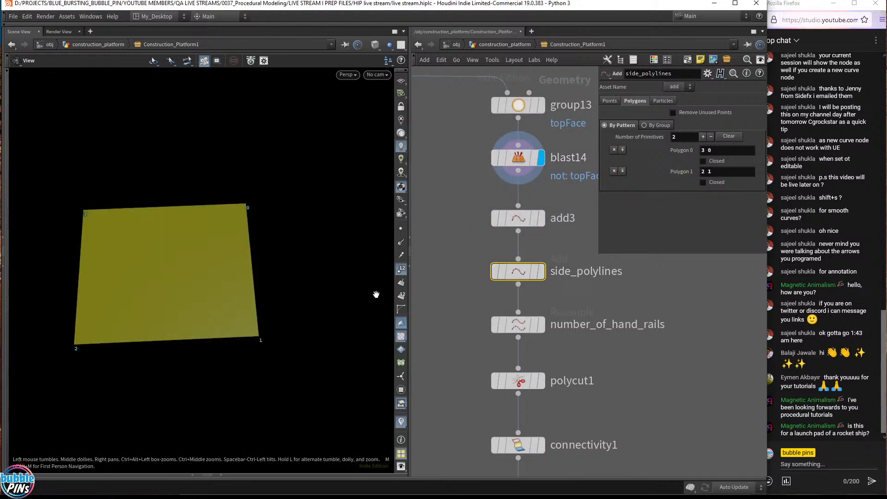
drag(314, 287, 267, 258)
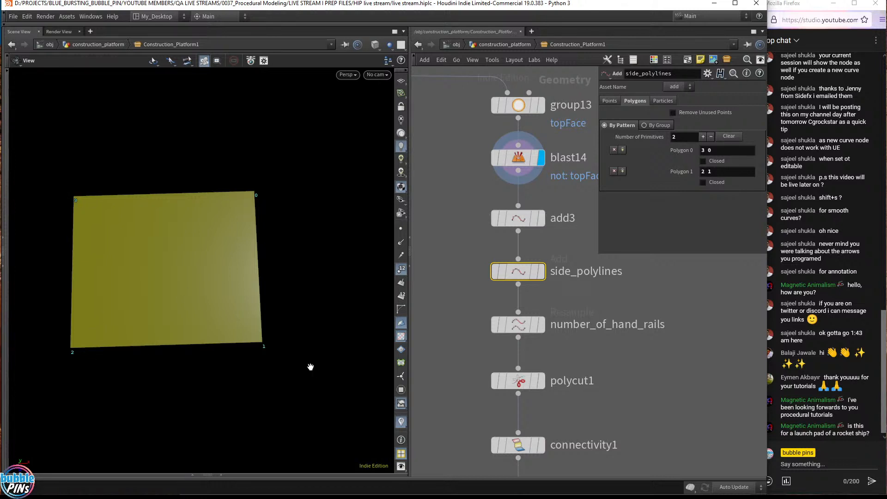
click(543, 221)
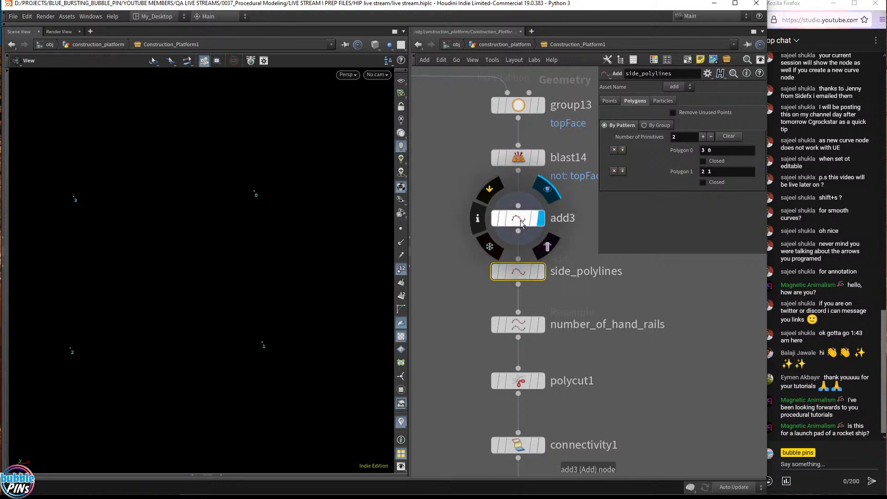
click(520, 221)
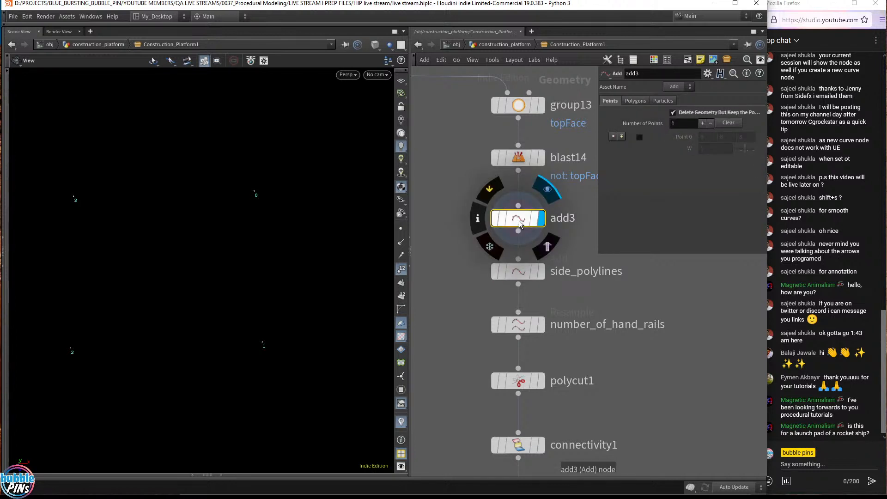
Display side_polylines and examine its Polygon 0 and Polygon 1 patterns, 3 0 and 2 1.
mouse_move(544, 273)
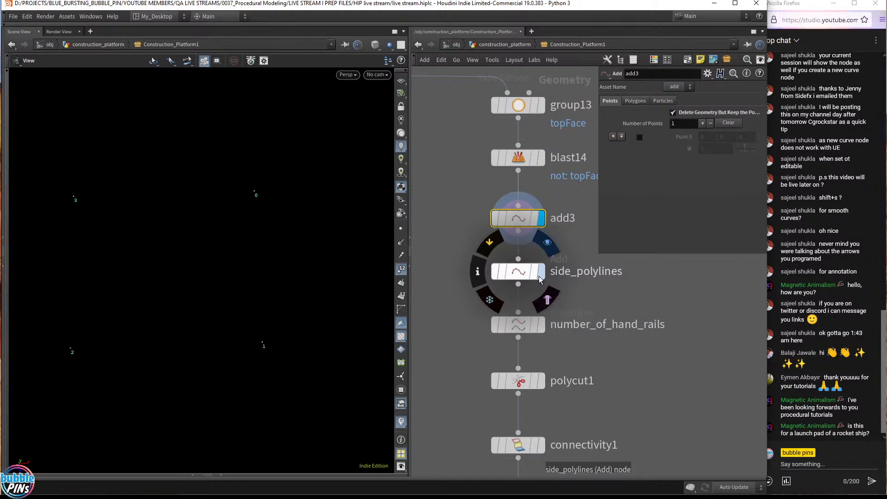
click(542, 276)
click(520, 273)
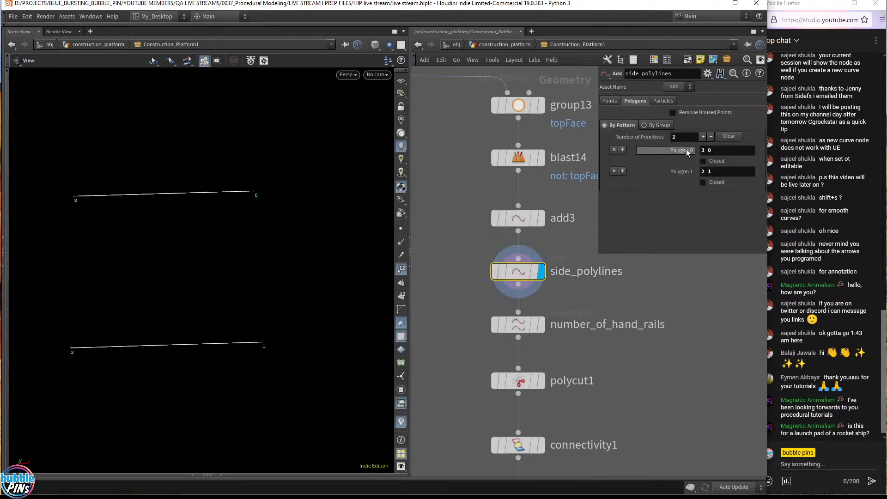
click(721, 150)
click(726, 170)
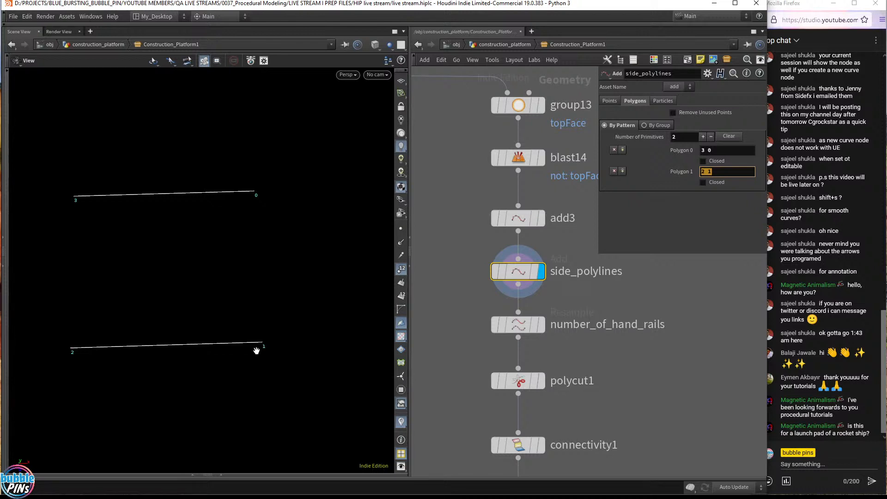
Turn on point display in the viewport and display number_of_hand_rails with its Resample parameters.
mouse_move(545, 325)
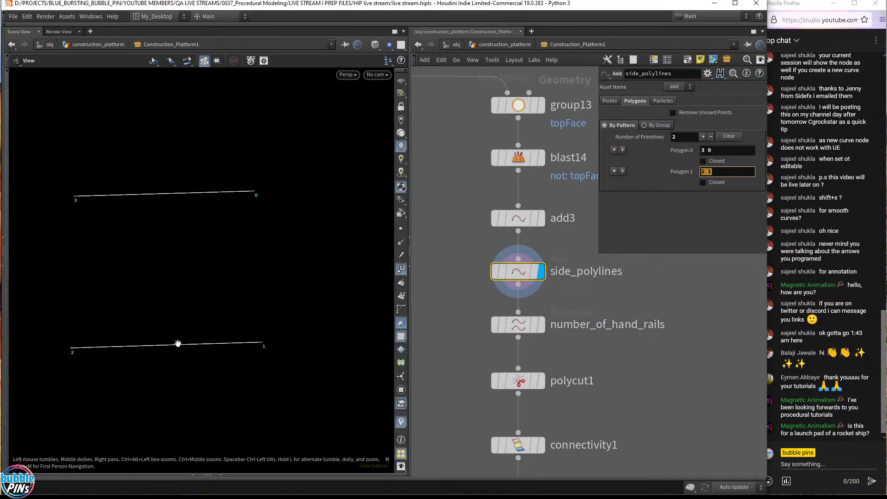
click(401, 228)
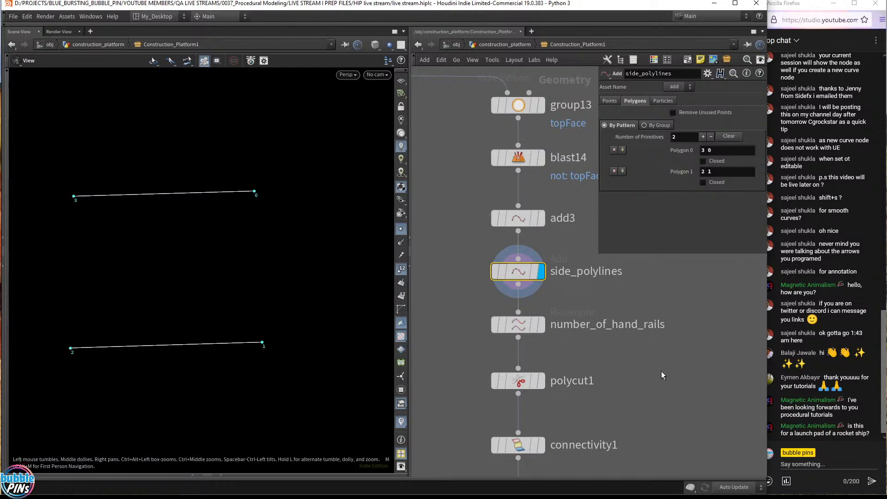
click(550, 332)
key(r)
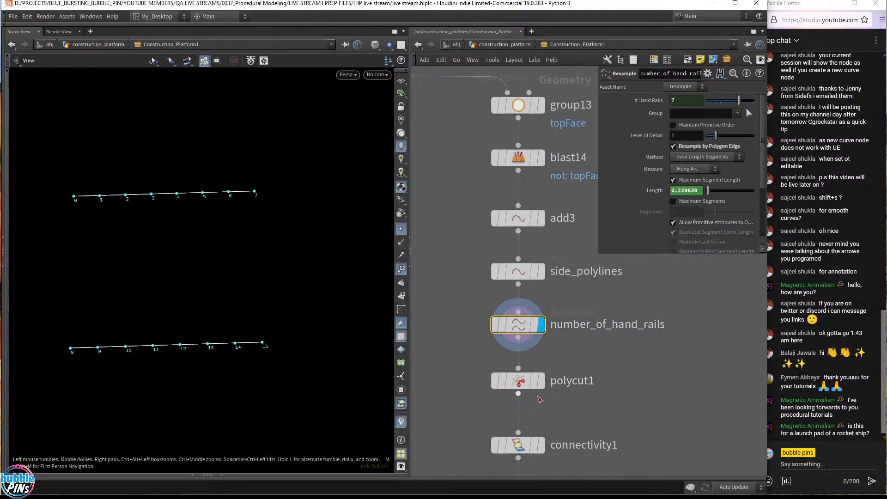
Reveal the viewport's selection tools and set the selection type to edges.
mouse_move(544, 392)
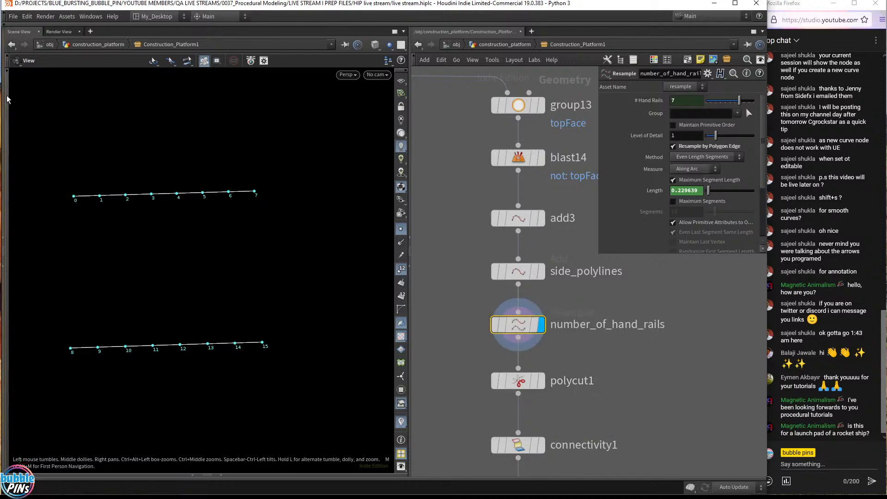
click(3, 116)
click(12, 128)
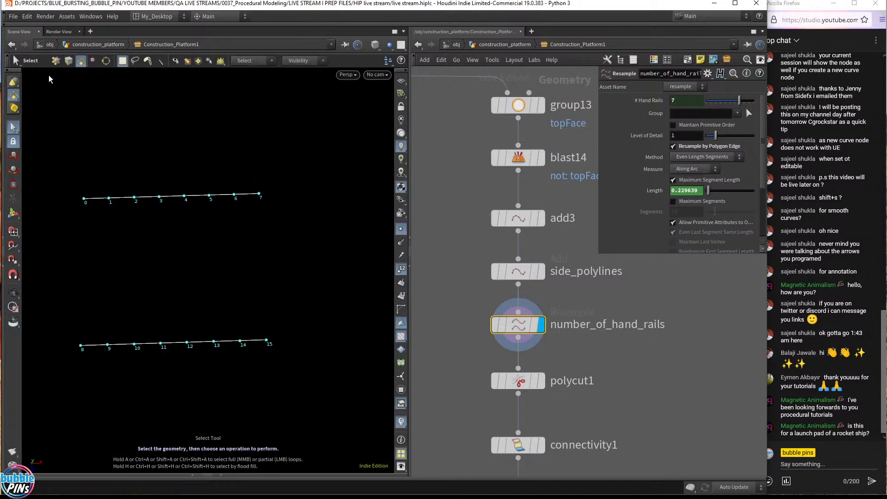
click(70, 62)
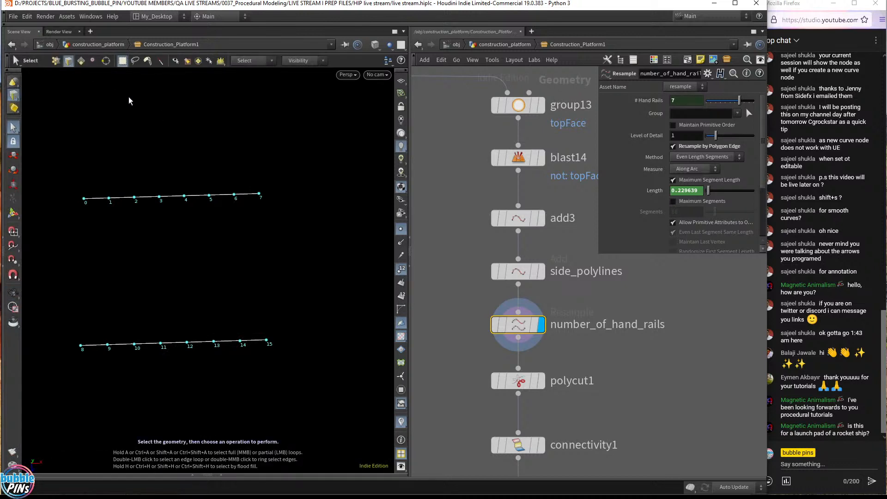
Select the edge between points 3 and 4 on the resampled line and activate the Move tool.
click(175, 200)
key(Escape)
drag(343, 280, 212, 198)
key(t)
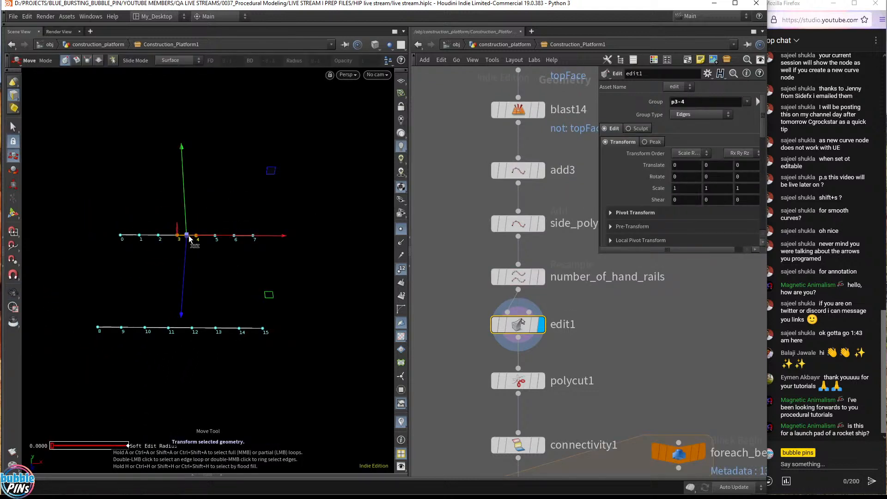
Move the edge between points 3 and 4 off the line, to a translation of about 0.059, -0.247, 0.276.
mouse_move(189, 238)
mouse_down()
mouse_move(192, 199)
mouse_move(188, 273)
mouse_move(177, 212)
mouse_move(193, 250)
mouse_up()
drag(186, 244, 188, 216)
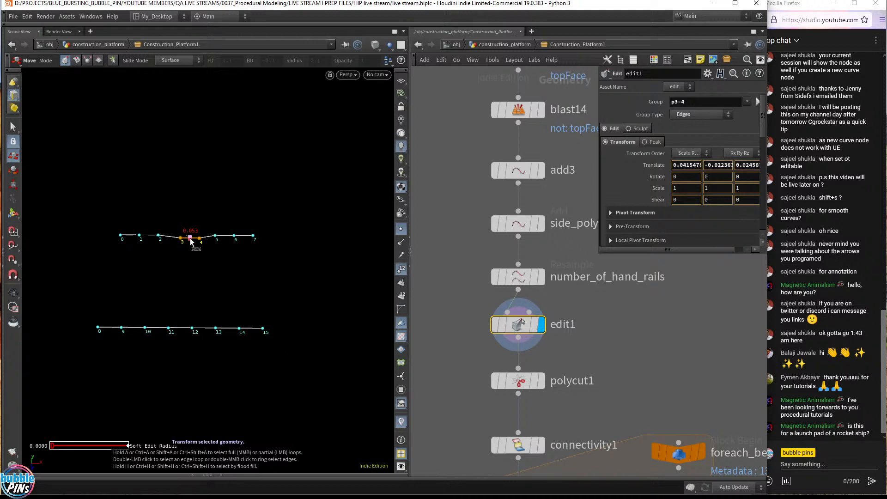
scroll(192, 240, up, 5)
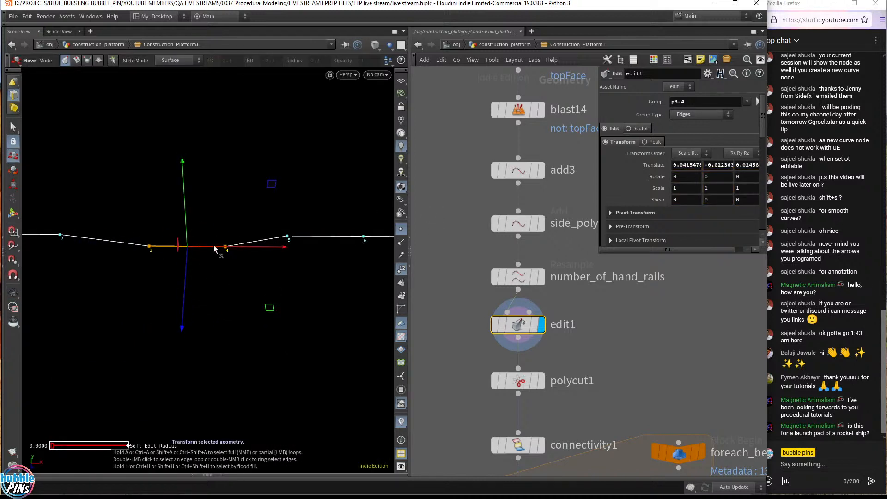
drag(190, 254, 192, 358)
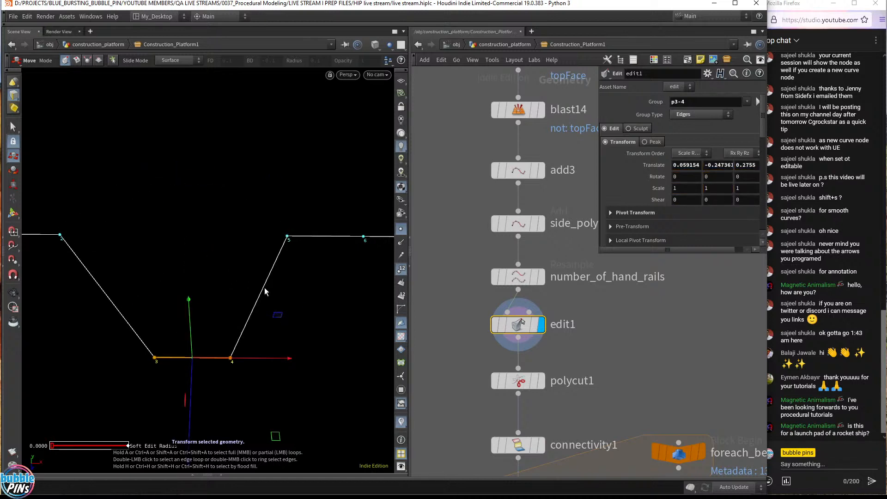
Undo the last edge move and delete the edit1 node.
key(ctrl+z)
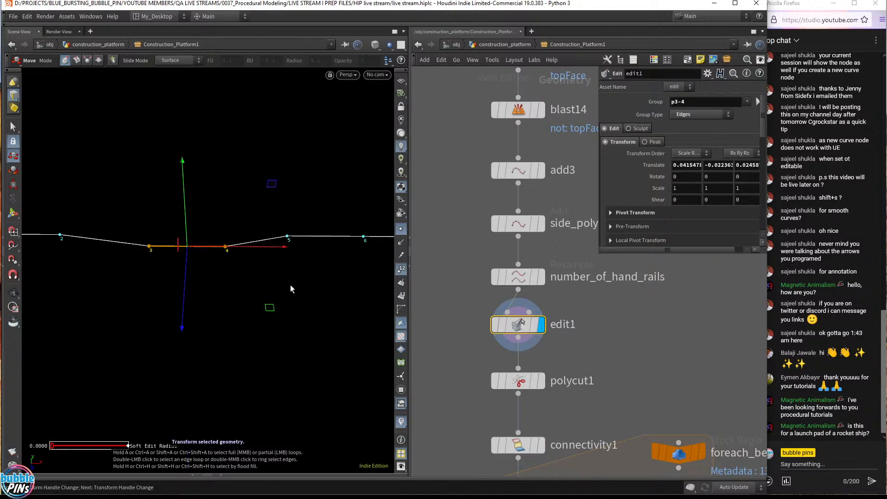
drag(291, 285, 261, 281)
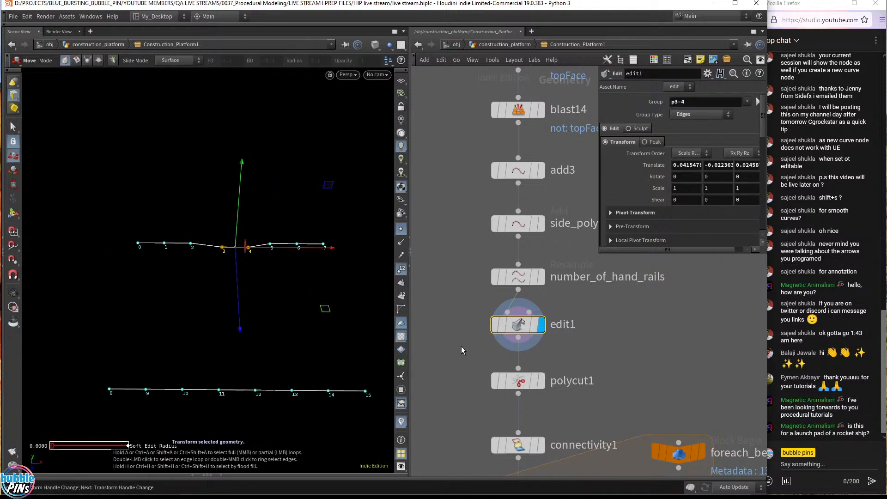
key(Delete)
Template the Hand_Rail_Points null inside the foreach_begin5 loop to compare its points with the resampled lines.
scroll(530, 314, down, 3)
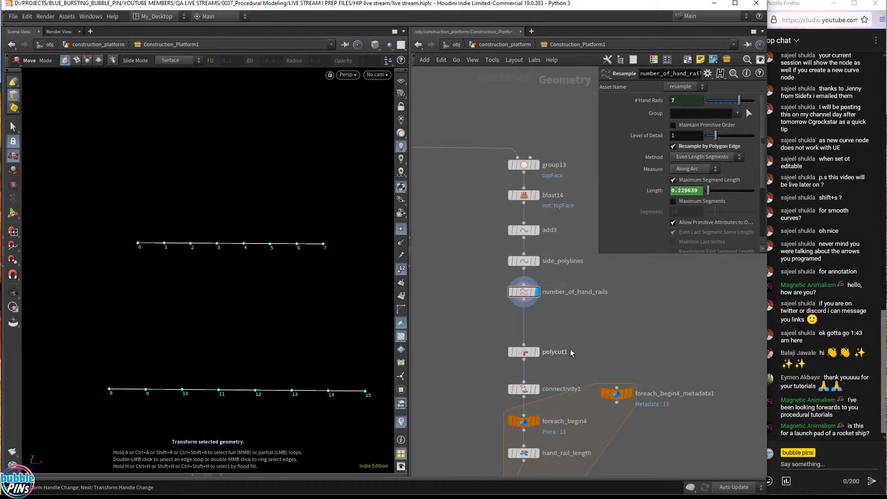
middle_drag(571, 353, 570, 253)
right_click(248, 332)
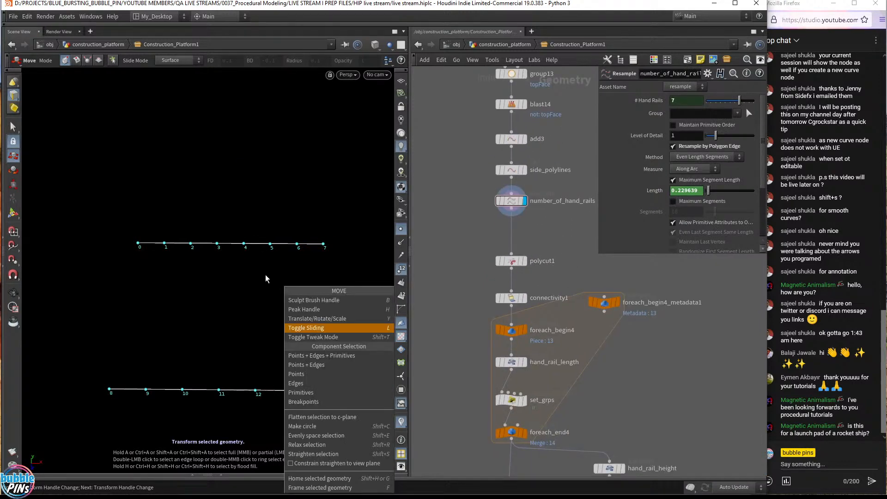
key(Escape)
drag(263, 317, 246, 277)
key(t)
scroll(470, 400, down, 6)
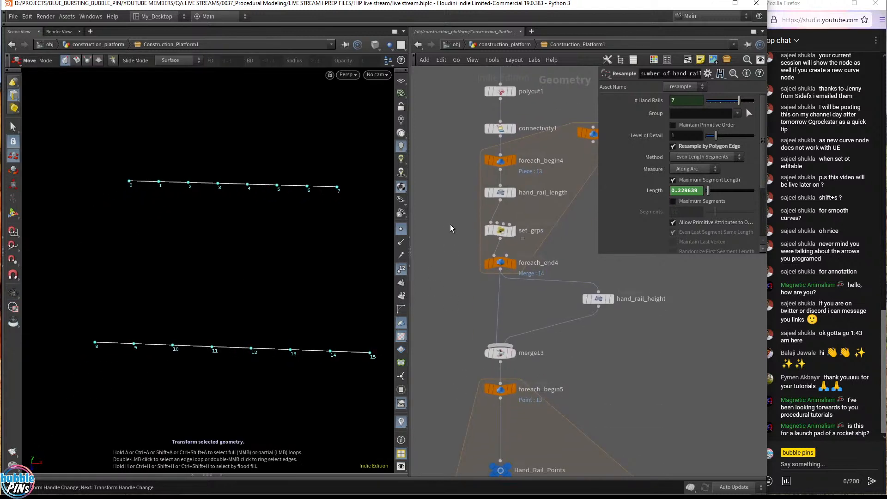
middle_drag(533, 369, 529, 279)
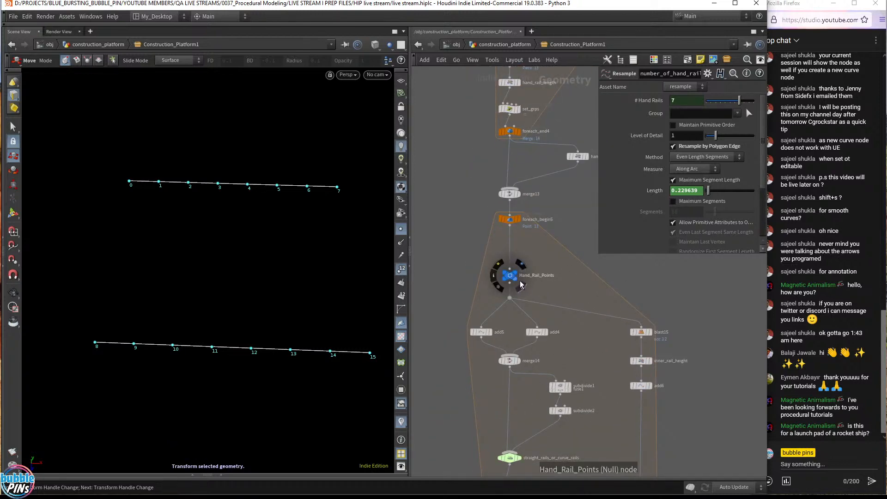
click(520, 284)
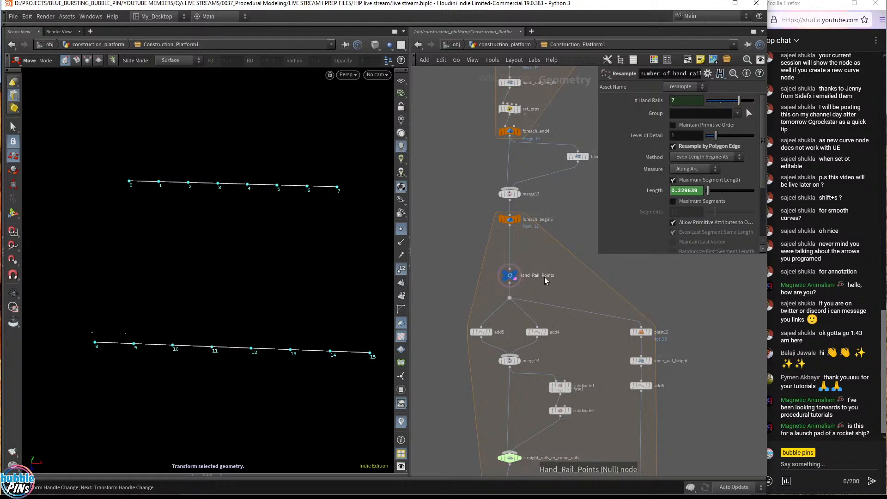
Template the Hand_Rails null at the end of the handrail chain and compare the finished rails with the resampled points.
middle_drag(464, 449, 478, 221)
middle_drag(595, 421, 592, 336)
click(529, 437)
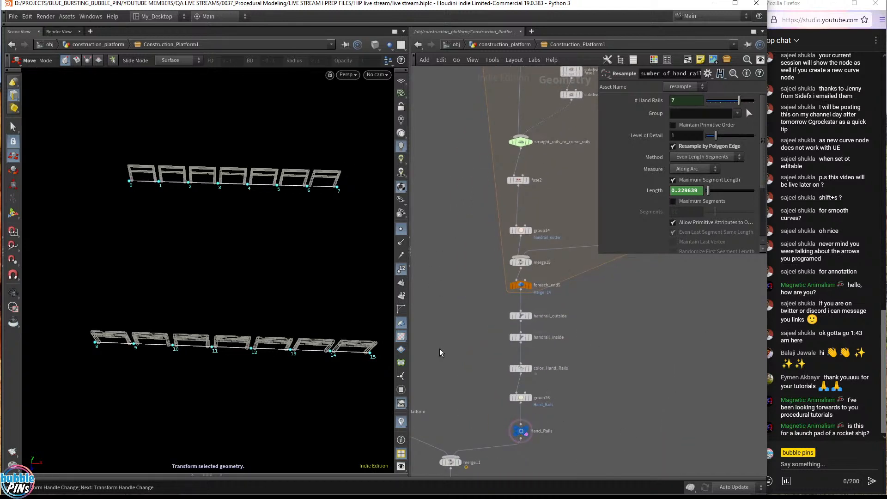
middle_drag(581, 180, 581, 320)
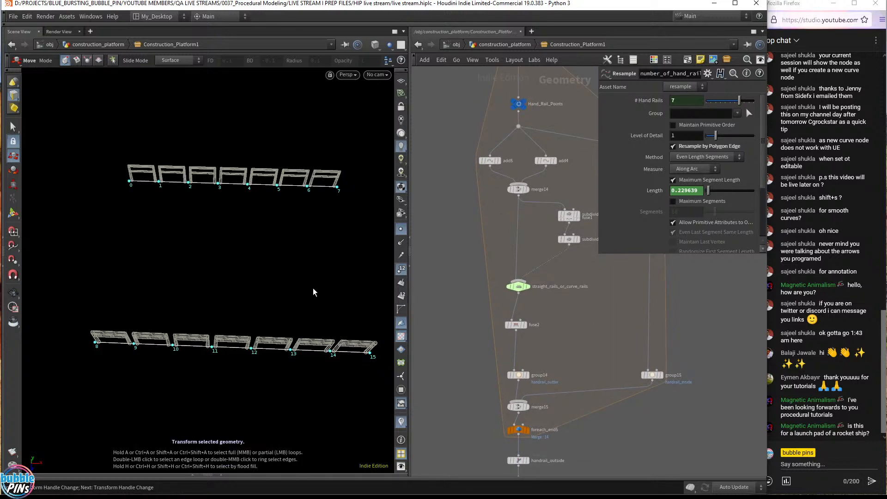
alt+drag(311, 301, 315, 275)
alt+middle_drag(169, 367, 221, 341)
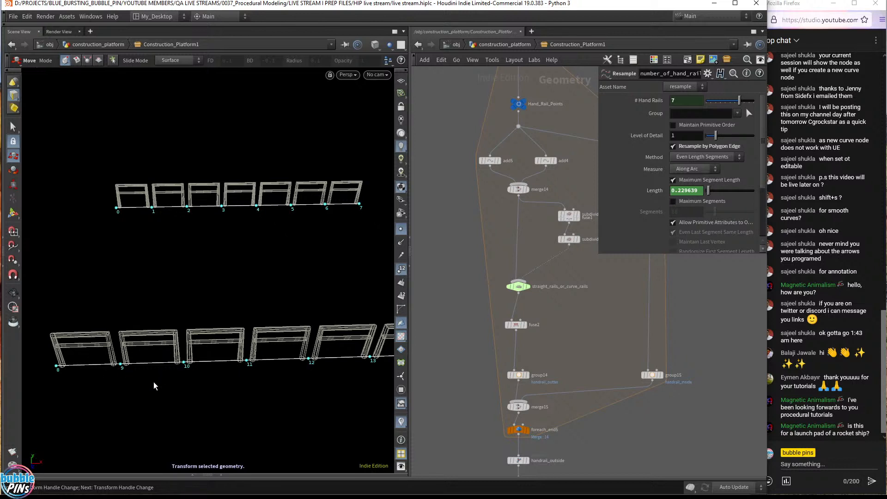
alt+middle_drag(121, 374, 169, 346)
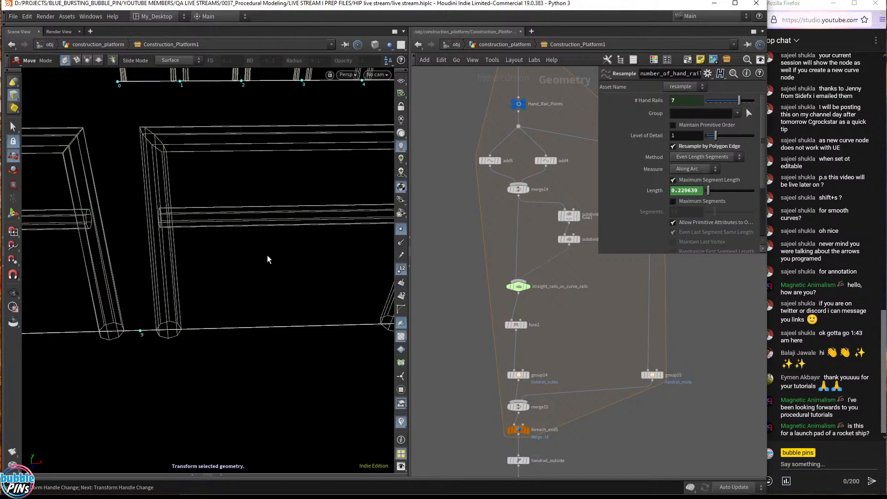
key(Escape)
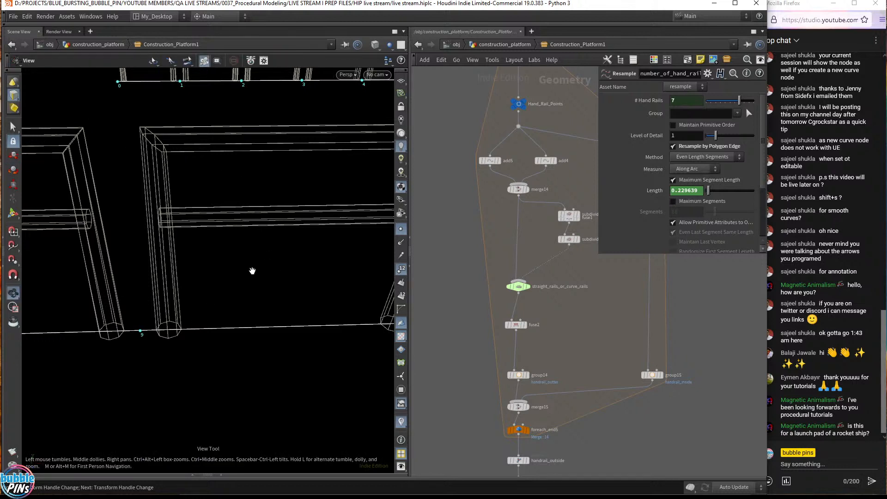
scroll(251, 268, down, 5)
right_drag(253, 312, 216, 317)
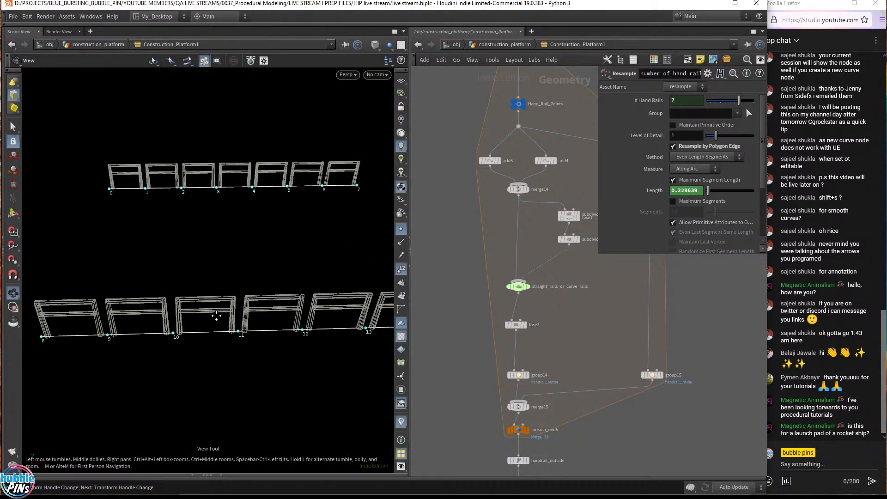
drag(291, 283, 285, 288)
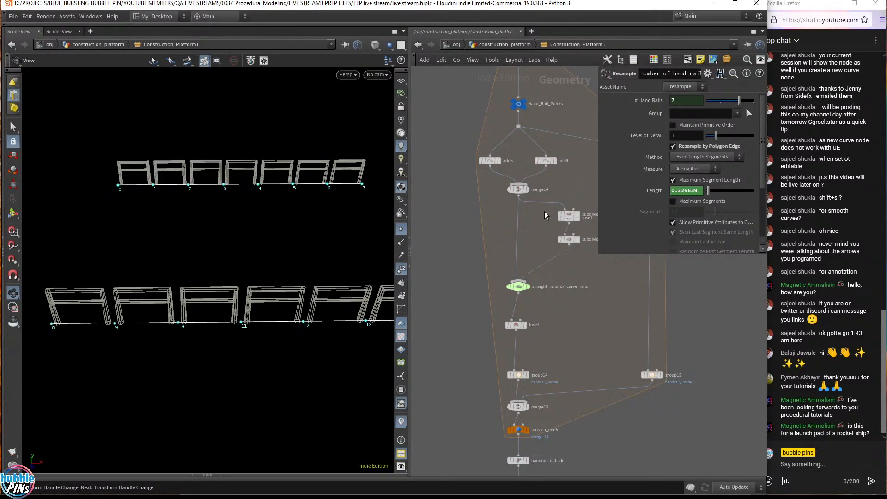
Move the polycut1 node closer to number_of_hand_rails and display its output.
middle_drag(542, 207, 526, 337)
middle_drag(561, 182, 570, 412)
middle_drag(488, 245, 480, 344)
scroll(489, 264, up, 3)
middle_drag(580, 308, 558, 288)
drag(558, 268, 449, 220)
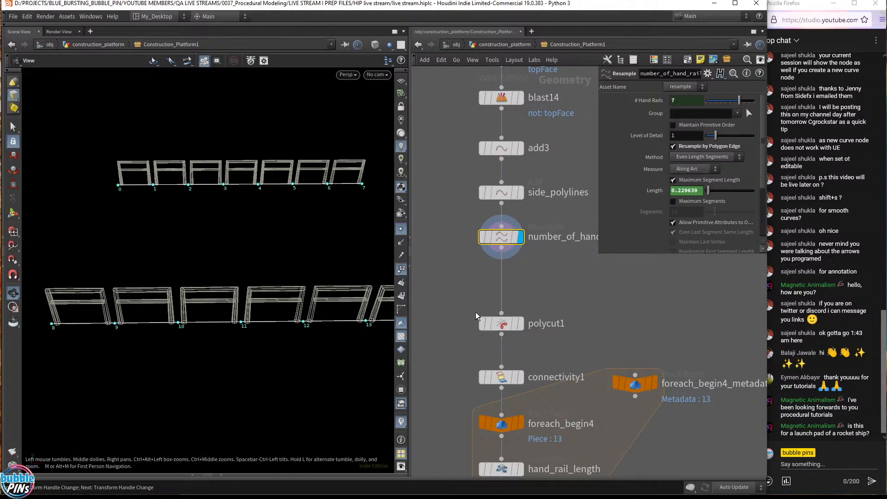
drag(504, 325, 504, 302)
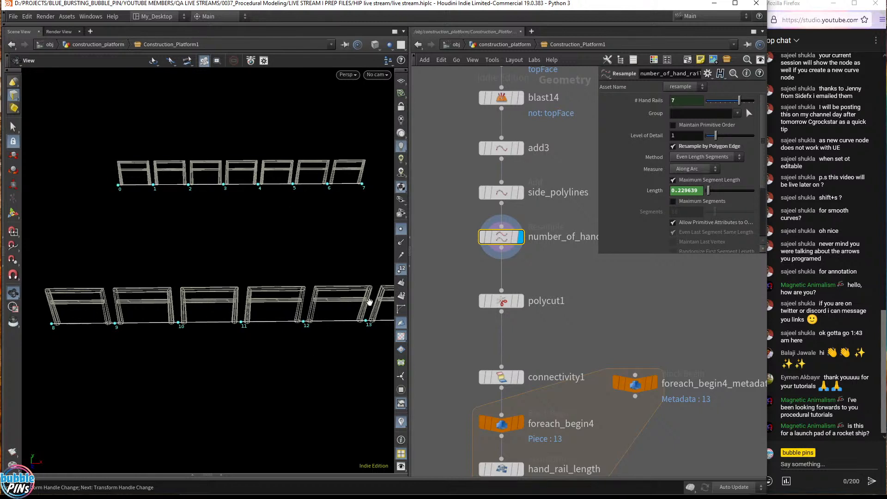
click(521, 301)
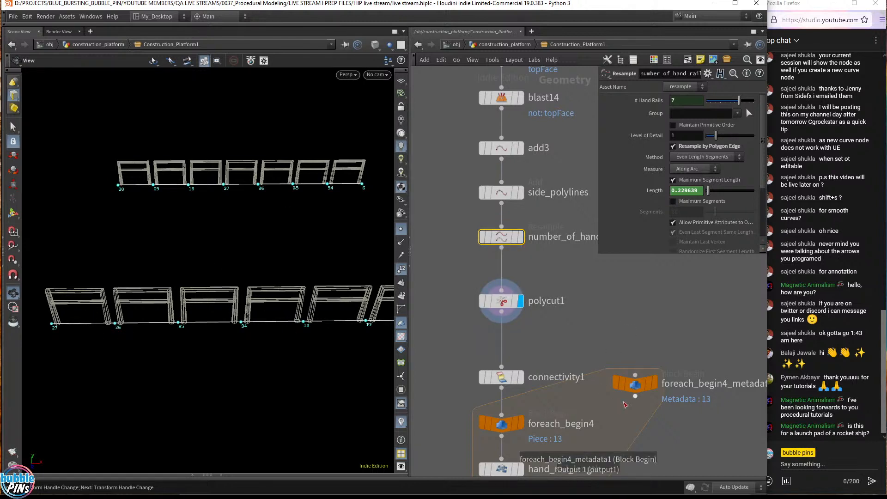
Hide the node parameters and display foreach_end4 to compare its shortened segments with the templated rails.
scroll(634, 394, down, 5)
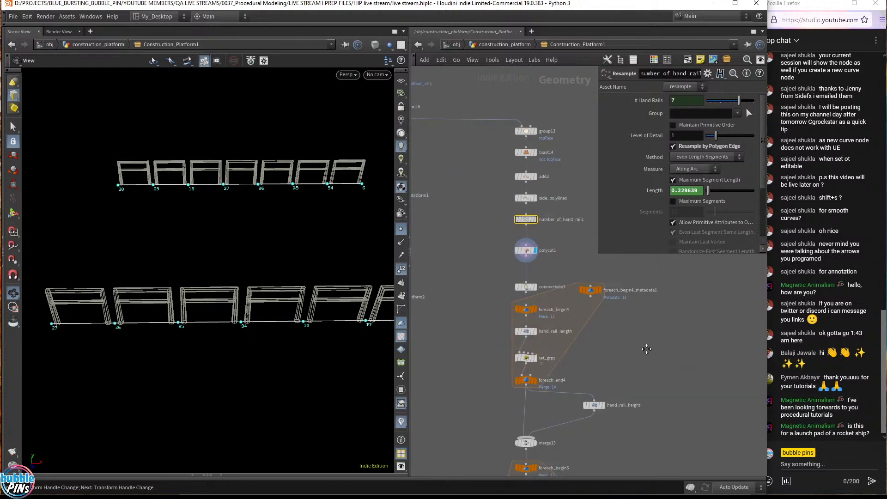
scroll(548, 371, up, 5)
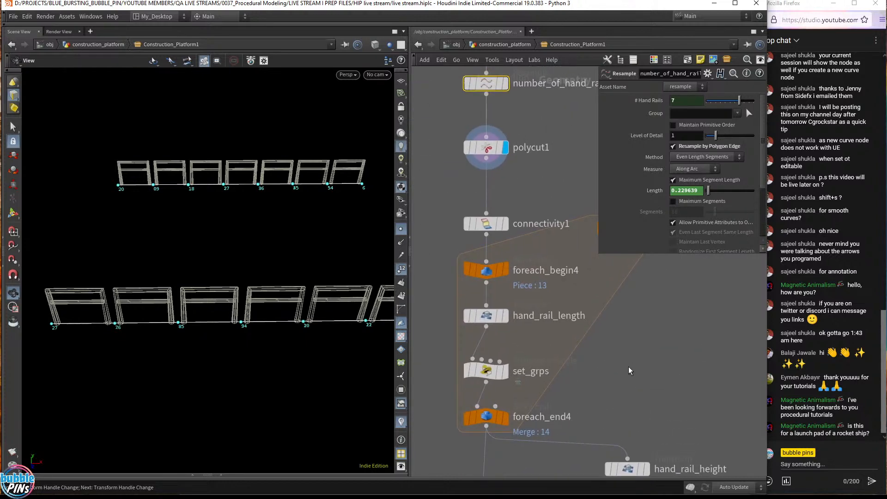
key(p)
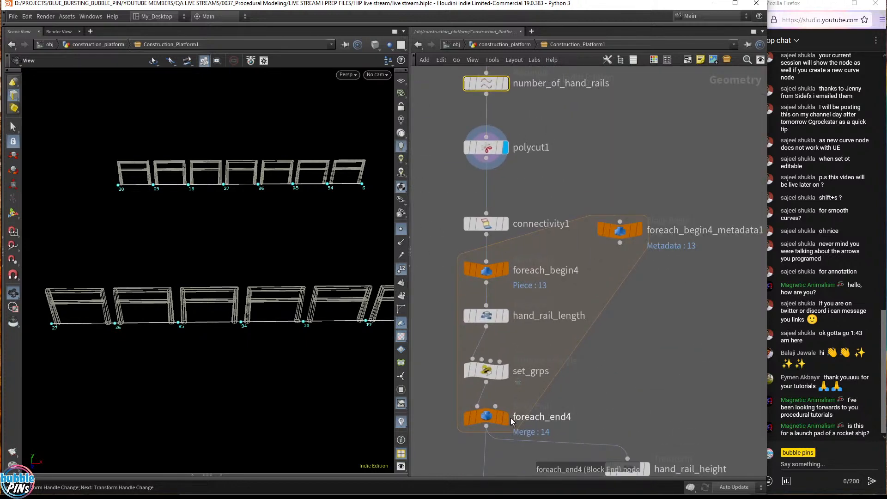
click(509, 405)
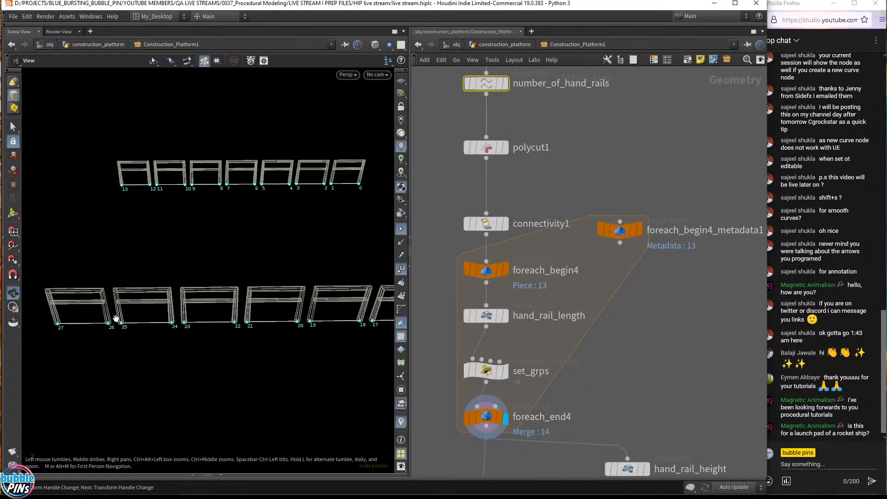
drag(113, 332, 108, 339)
middle_drag(108, 340, 148, 332)
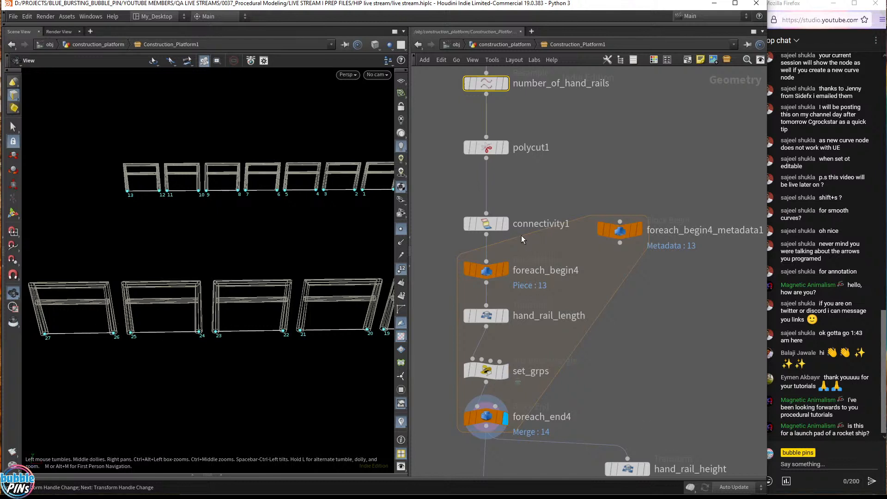
Display the hand_rail_length Transform on its single segment and show its parameters in a widened pane.
click(490, 420)
click(531, 319)
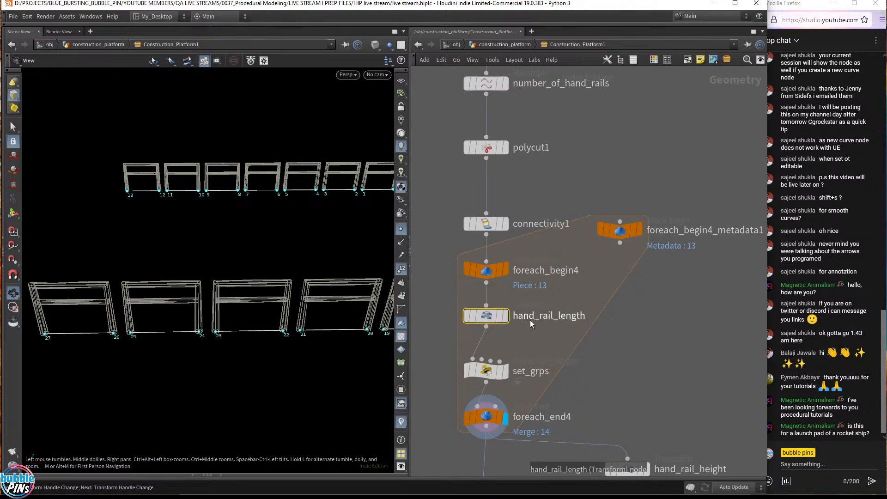
click(506, 316)
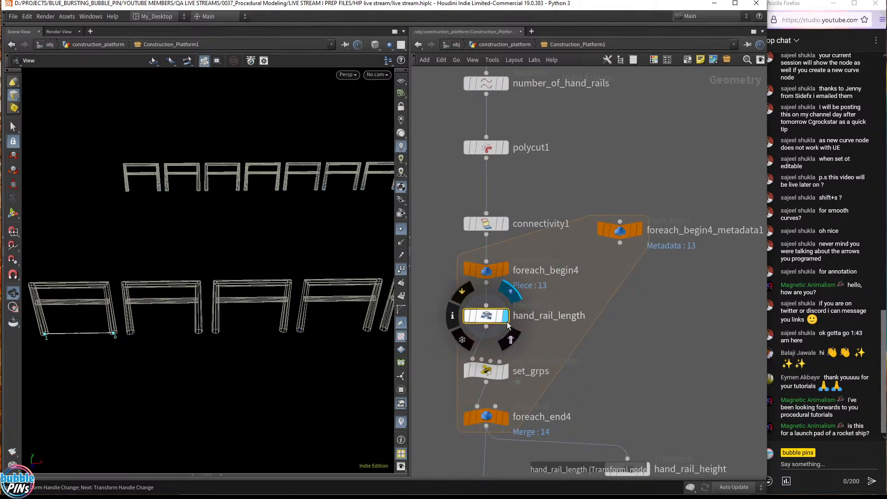
right_drag(100, 351, 174, 352)
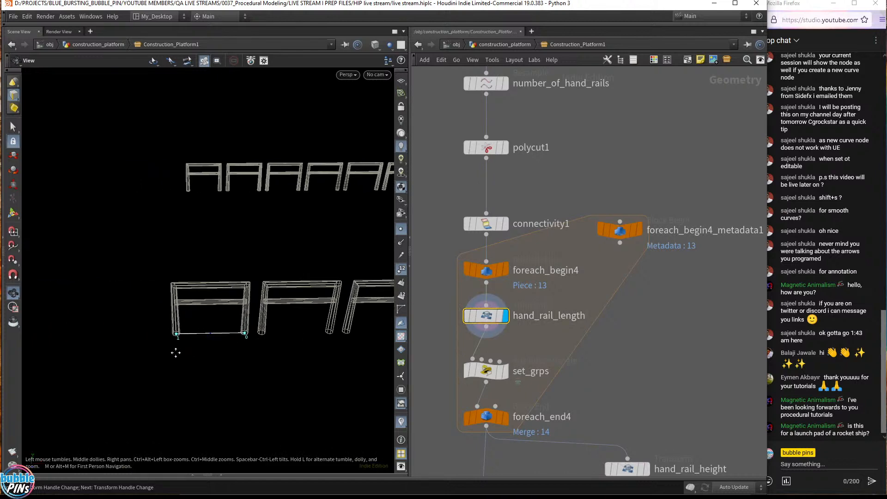
middle_drag(174, 353, 403, 345)
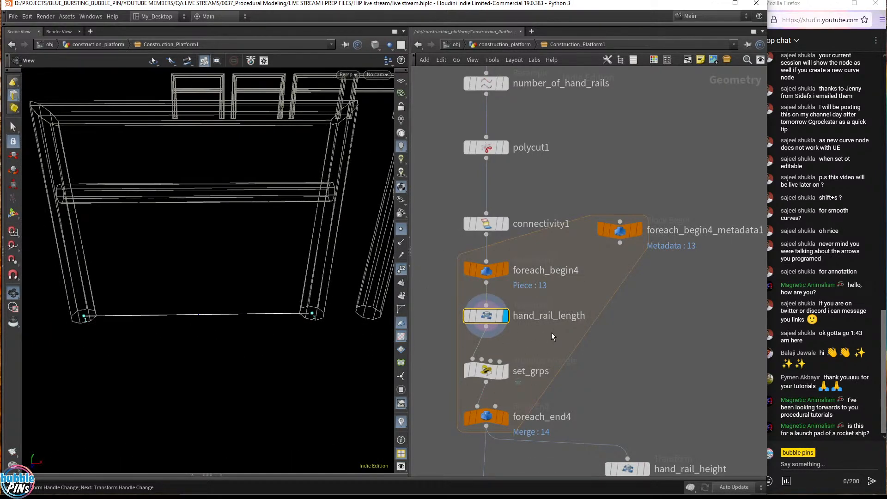
key(p)
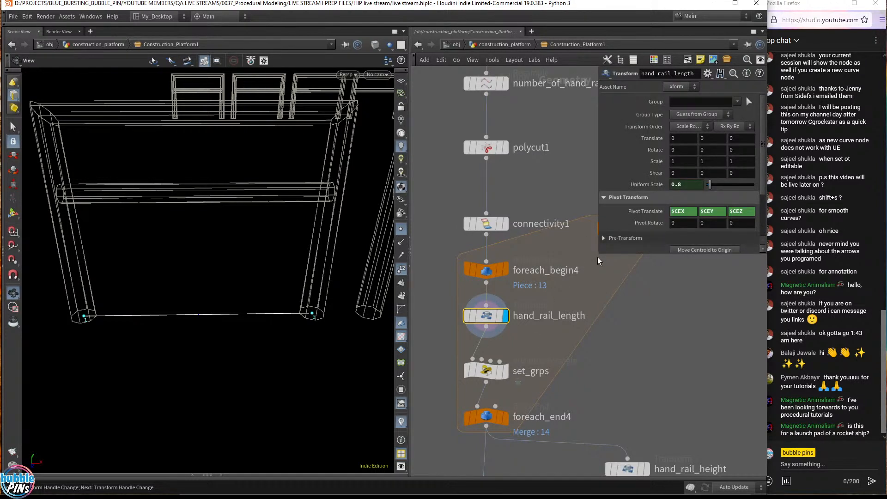
drag(598, 257, 500, 268)
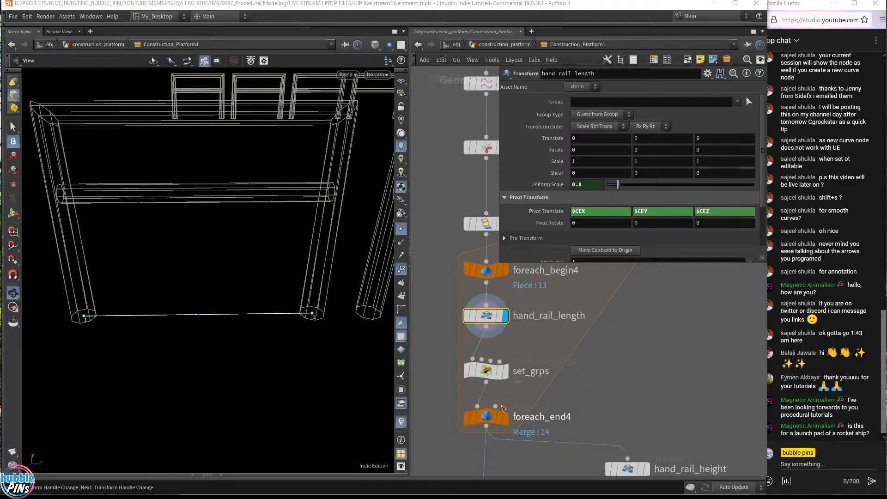
Display foreach_end4 again for all handrail segments and hide the hand_rail_length parameters.
middle_drag(223, 255, 234, 290)
right_drag(235, 291, 185, 333)
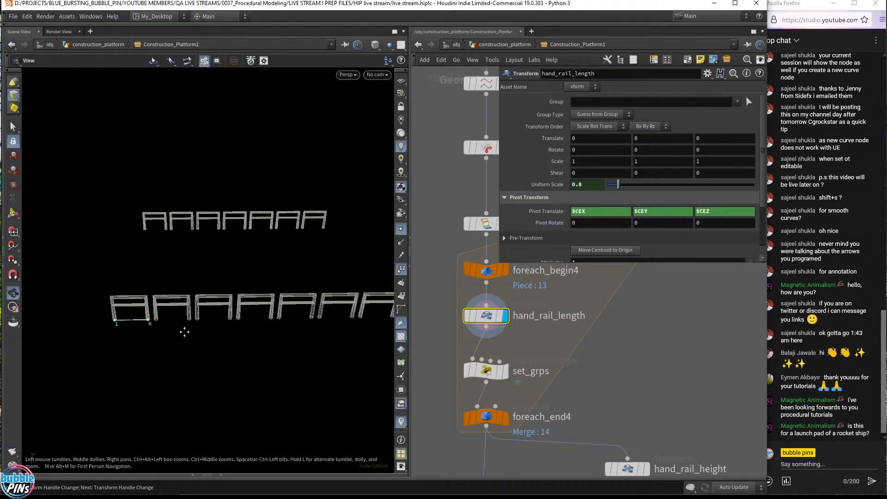
drag(184, 333, 285, 307)
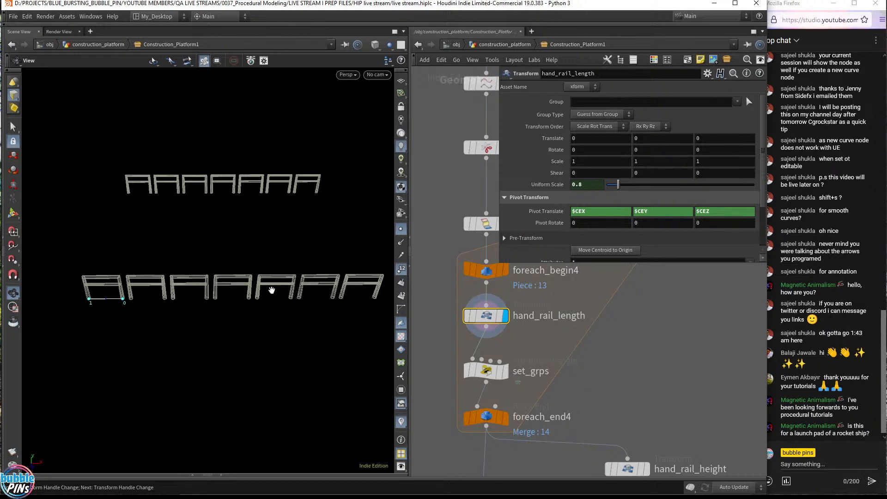
middle_drag(510, 389, 509, 376)
click(504, 405)
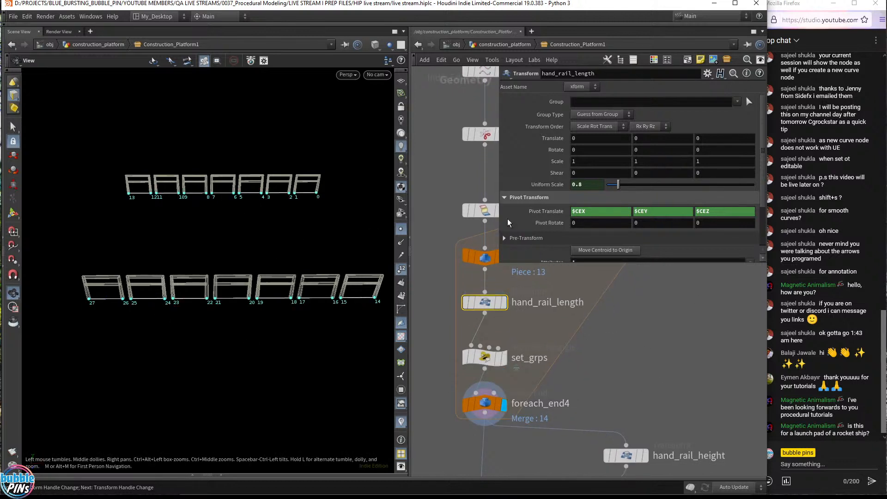
key(p)
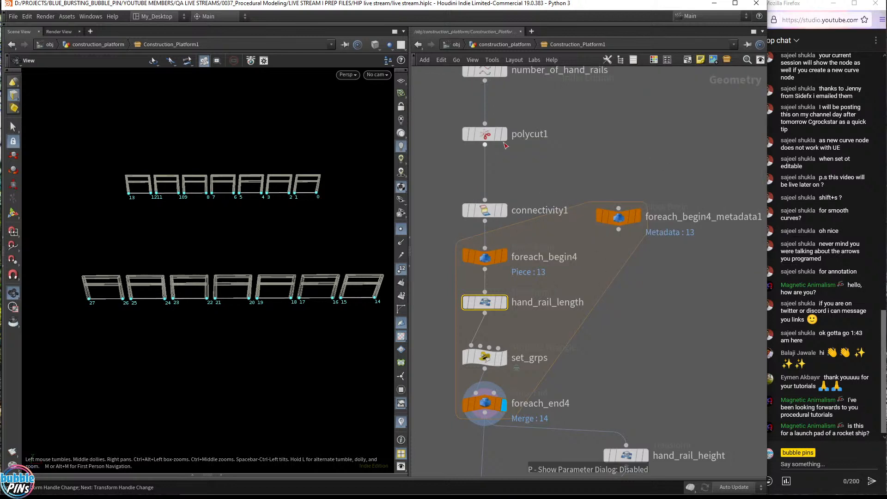
Toggle the bypass of polycut1 on and off to compare the foreach_end4 output with and without the cuts.
click(465, 135)
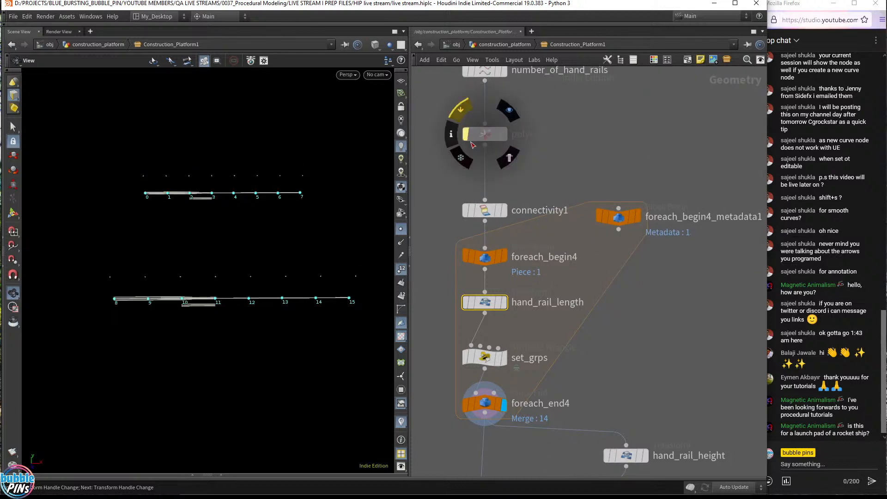
mouse_move(504, 136)
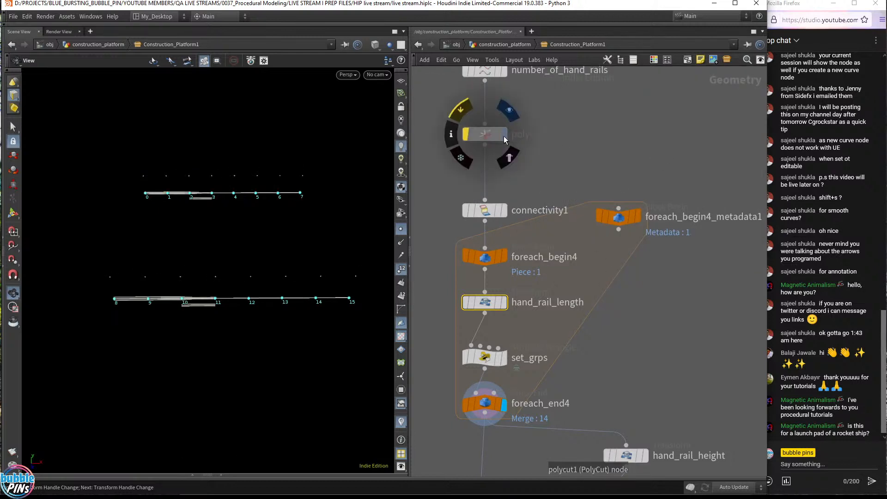
click(467, 134)
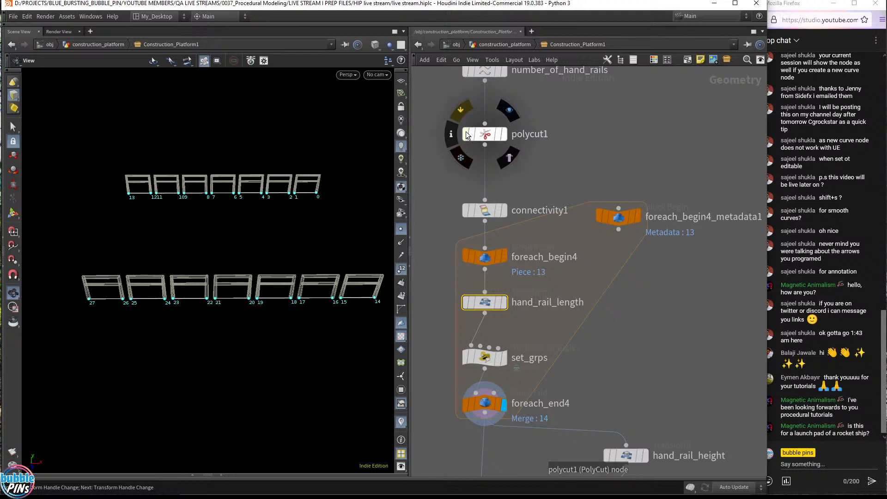
click(467, 135)
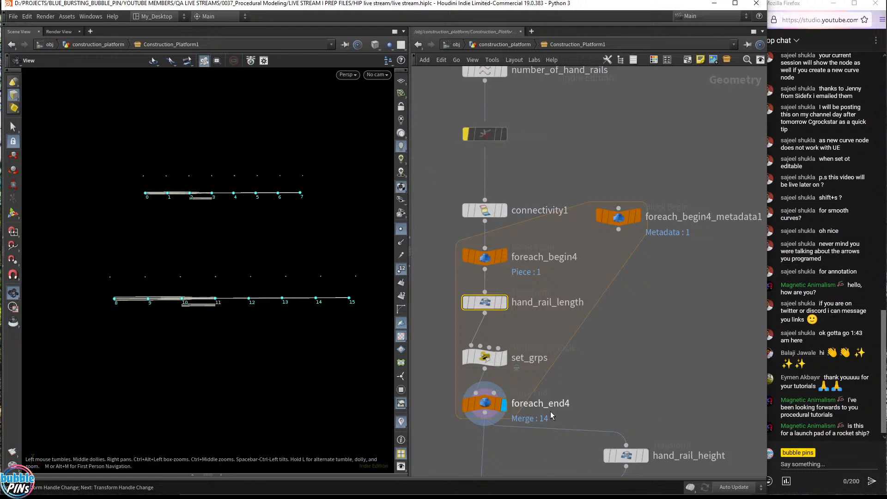
click(465, 134)
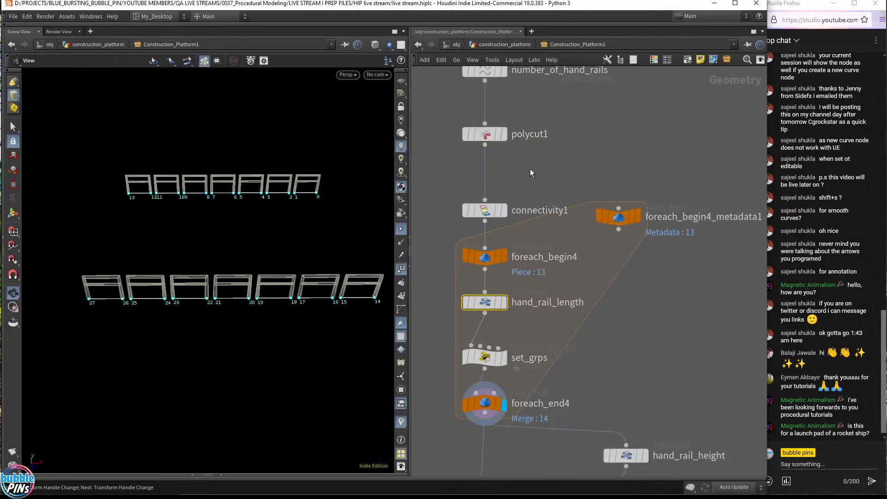
click(467, 132)
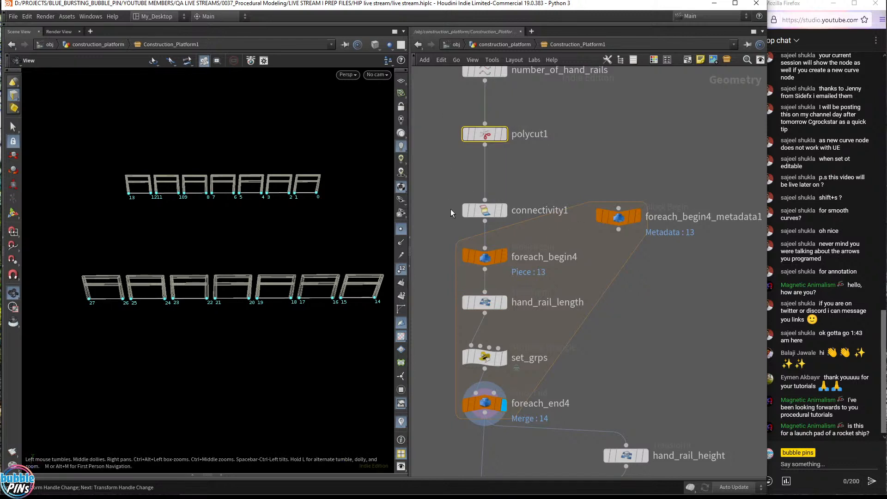
Examine the foreach_end4 points at the rail bases and the hand_rail_height branch feeding merge13.
right_drag(272, 251, 257, 273)
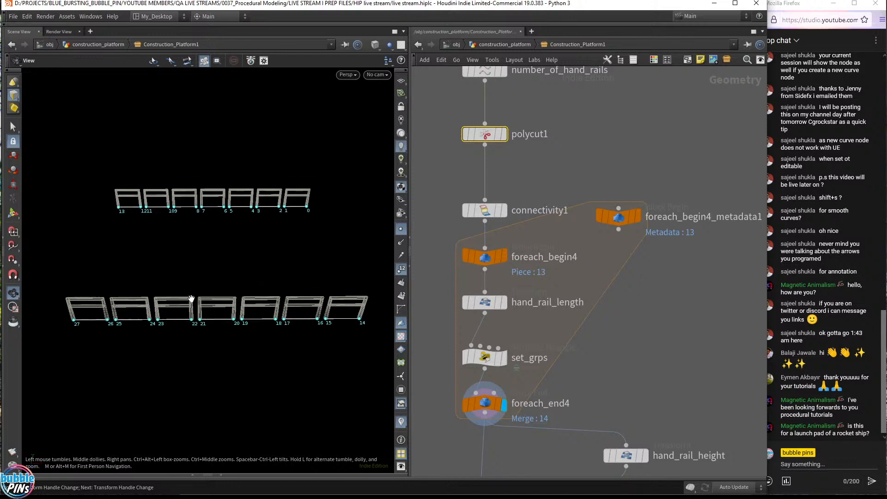
middle_drag(605, 378, 631, 234)
scroll(582, 281, down, 2)
scroll(581, 281, down, 1)
right_click(547, 340)
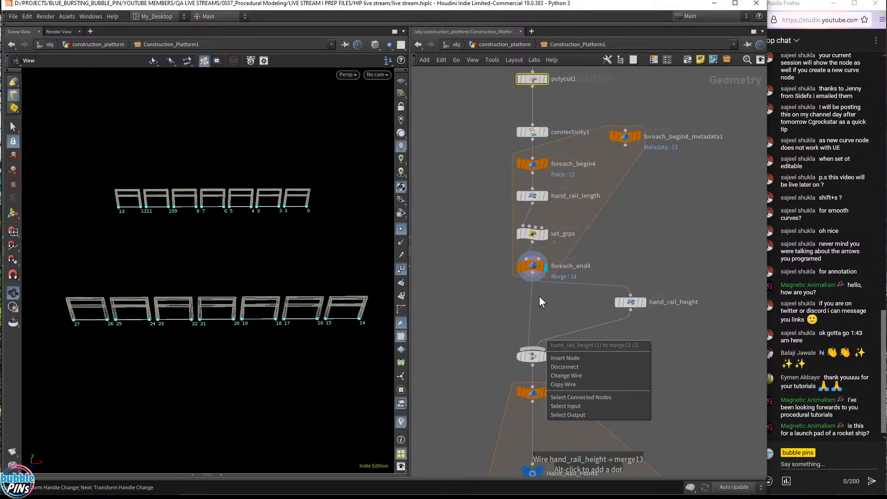
middle_drag(571, 293, 546, 240)
drag(224, 339, 196, 326)
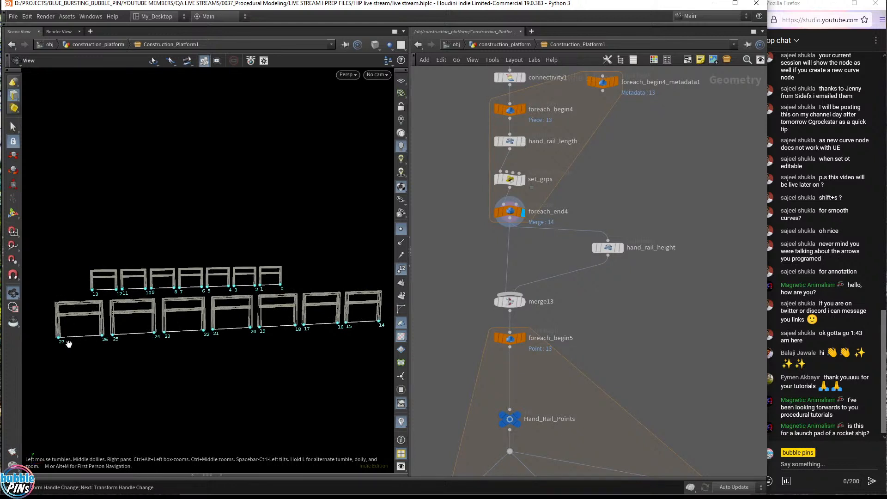
drag(193, 324, 189, 348)
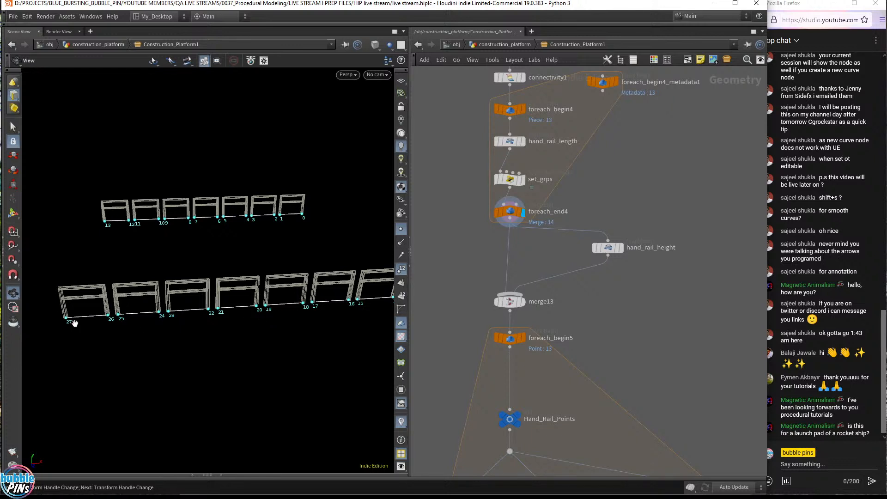
Display the foreach_end5 output, view its handrail frames up close, and hide the point numbers.
middle_drag(646, 388, 626, 237)
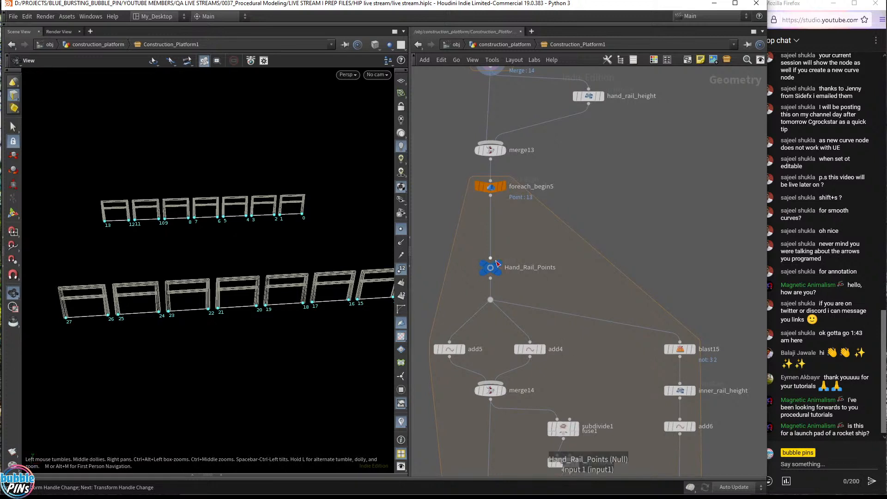
scroll(570, 193, down, 4)
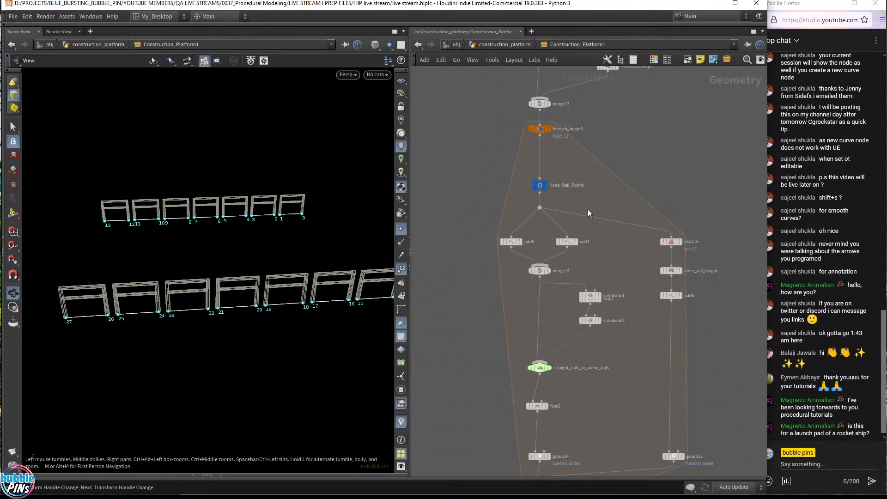
scroll(586, 199, down, 2)
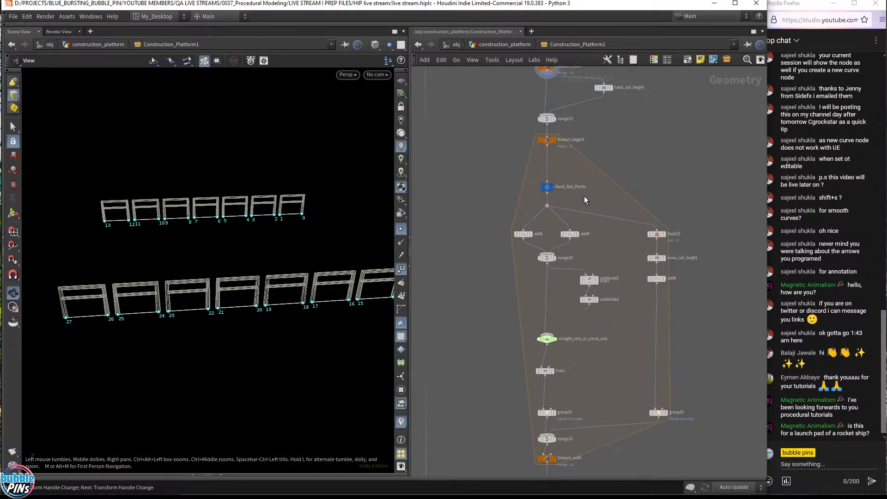
click(555, 459)
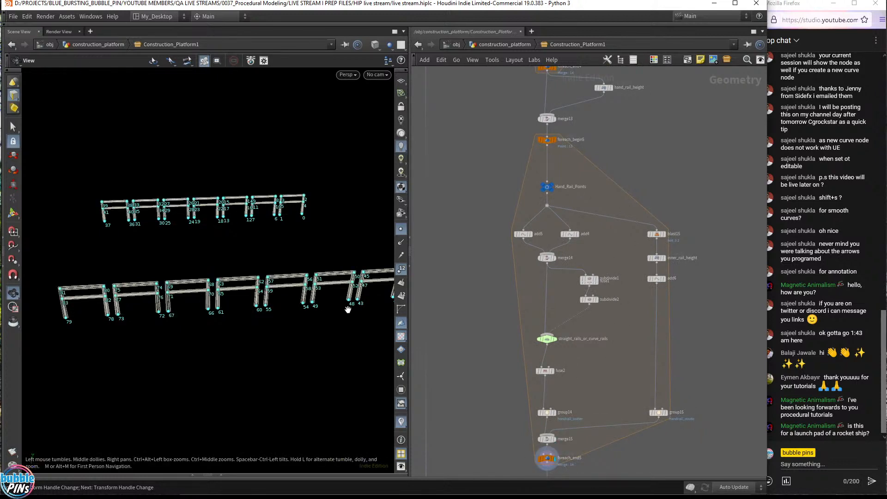
mouse_move(174, 296)
mouse_down()
mouse_move(200, 290)
mouse_move(188, 296)
mouse_up()
middle_drag(47, 345, 134, 316)
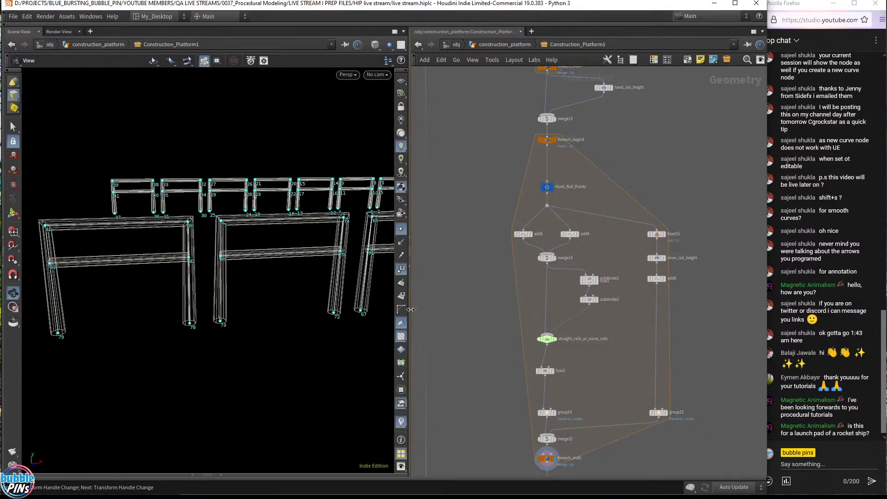
click(401, 268)
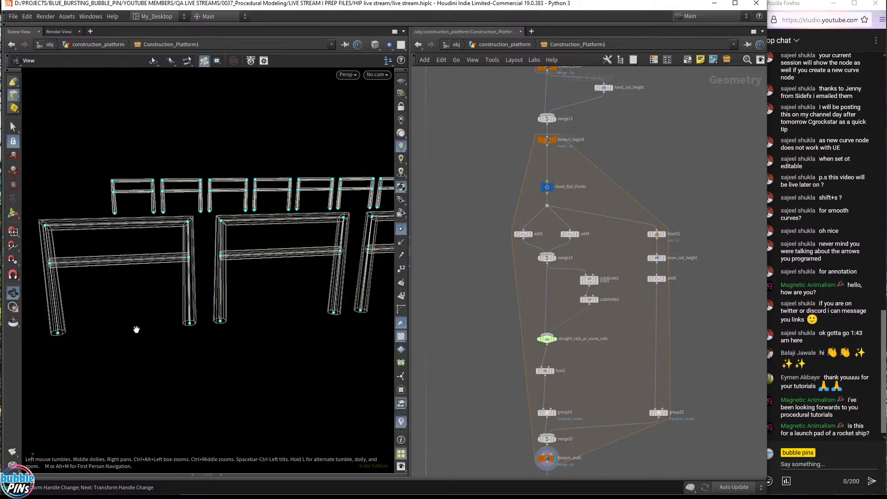
Highlight the nodes inside the Hand_Rail_Points loop, and compare the merge13 points with those of foreach_end4.
drag(501, 174, 709, 443)
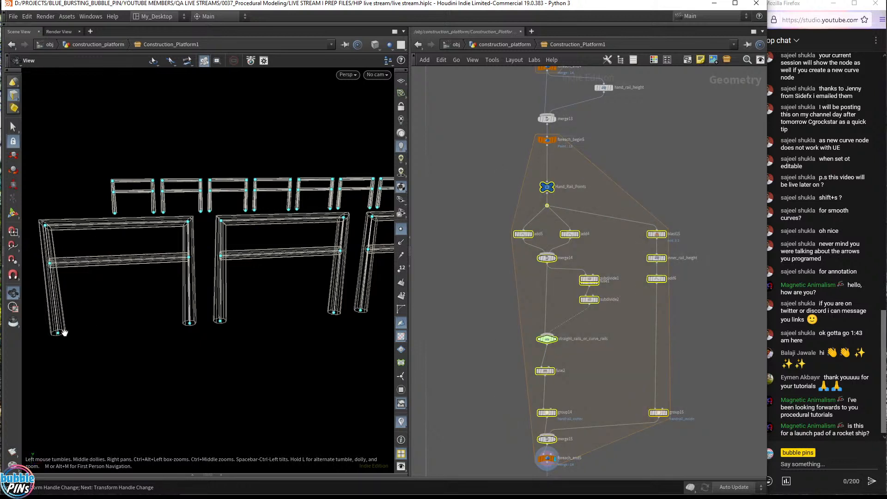
click(556, 119)
middle_drag(559, 89, 558, 164)
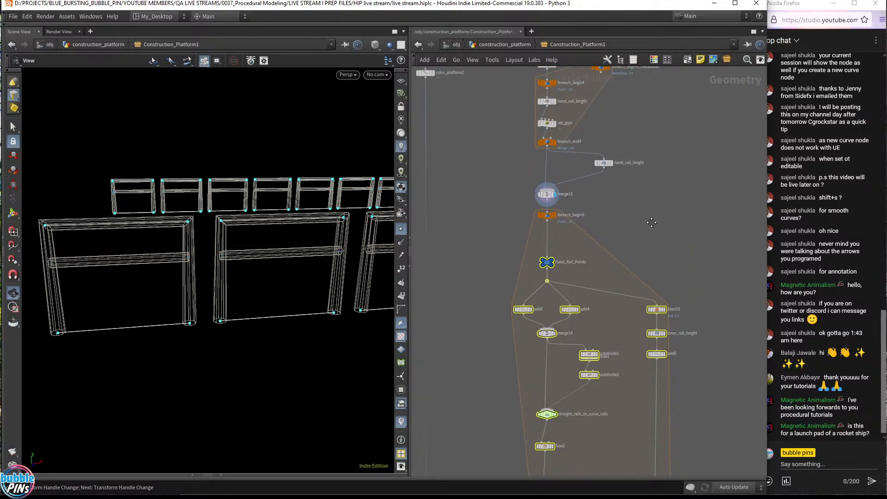
click(554, 142)
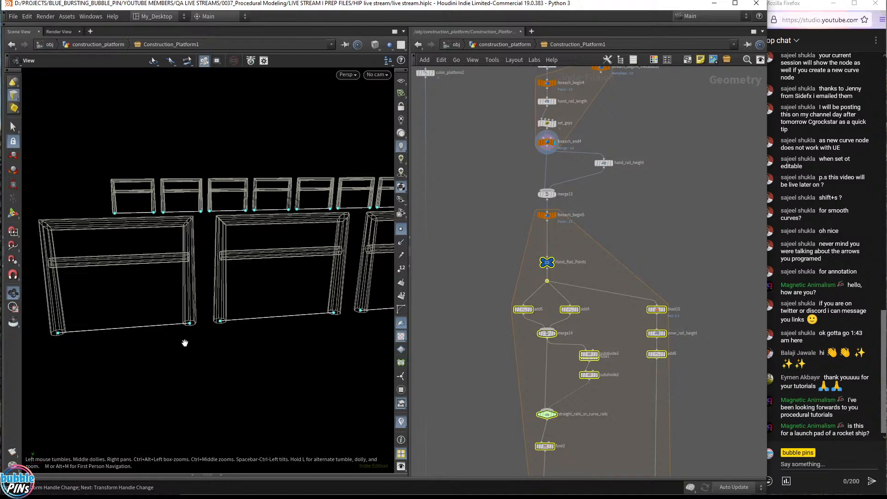
Remove the templated wireframe handrails so only the foreach_end4 segments are shown.
scroll(547, 146, up, 5)
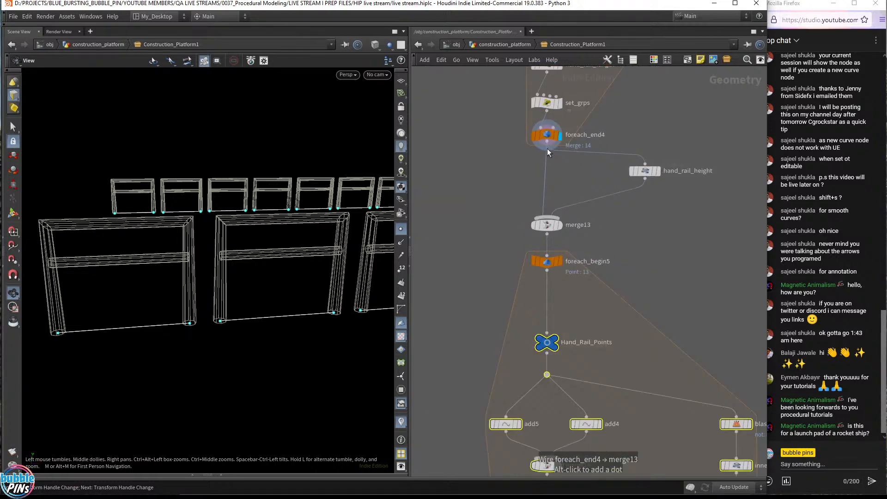
click(561, 134)
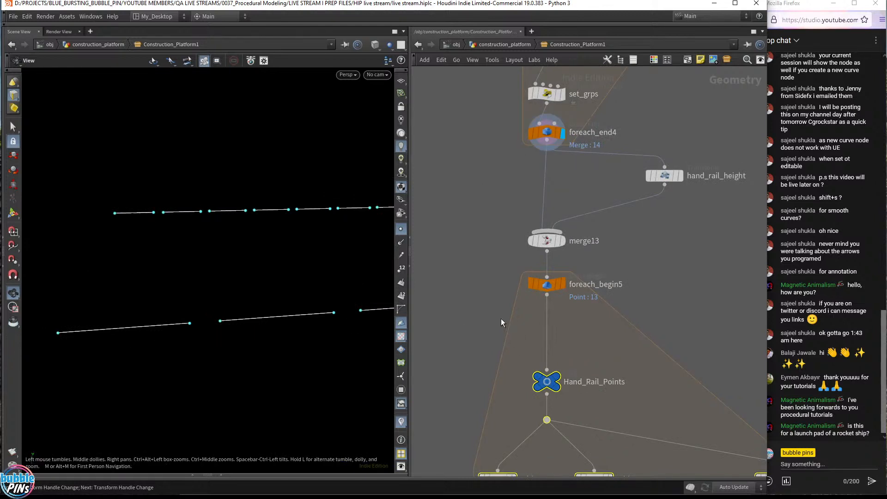
scroll(501, 319, down, 3)
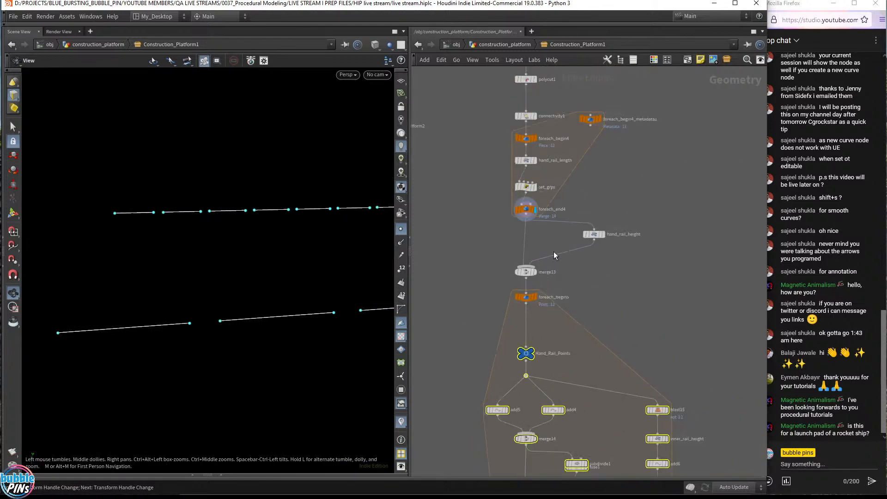
Display hand_rail_height and merge13 to compare the raised segments with the merged base and raised lines, and clear the node selection.
click(603, 235)
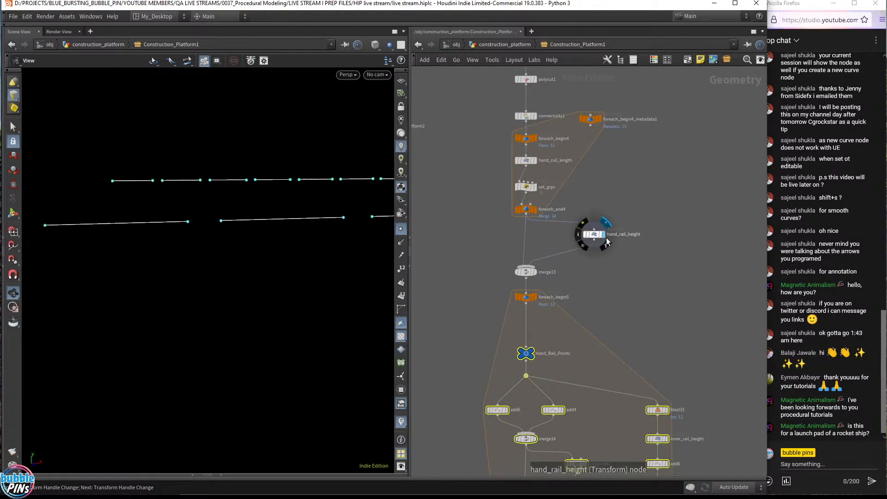
click(535, 273)
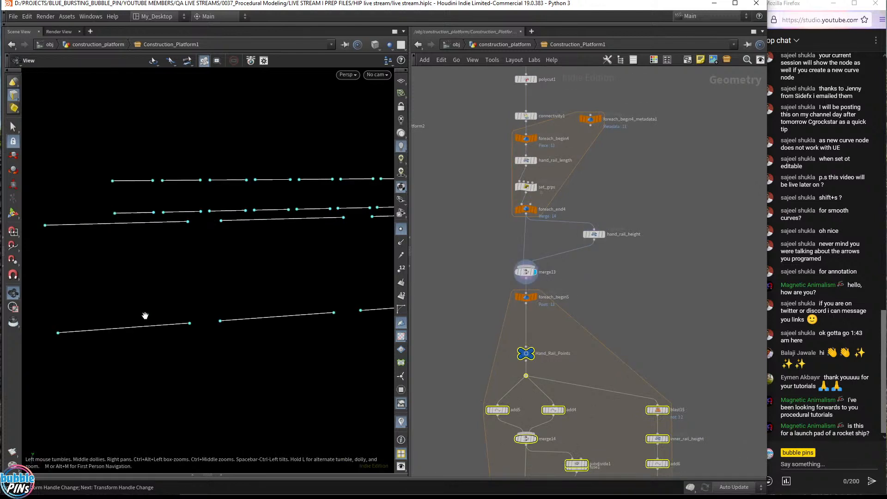
drag(145, 316, 170, 301)
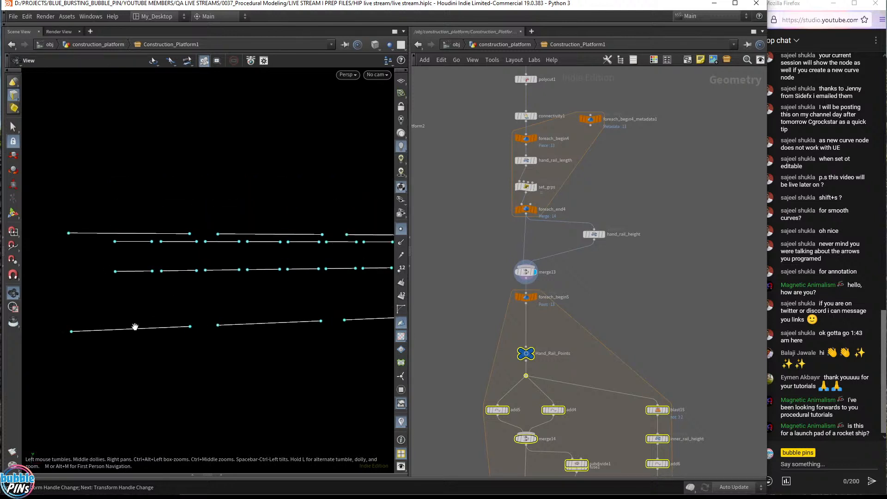
drag(135, 328, 196, 349)
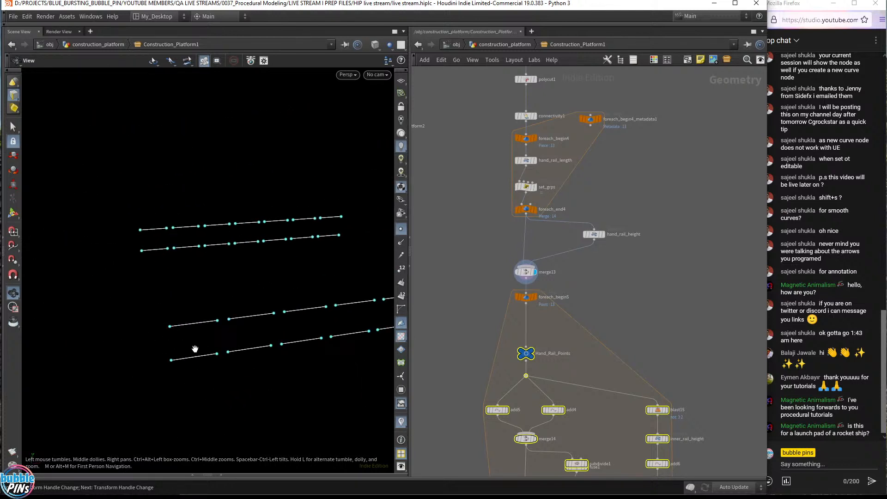
middle_drag(199, 342, 200, 376)
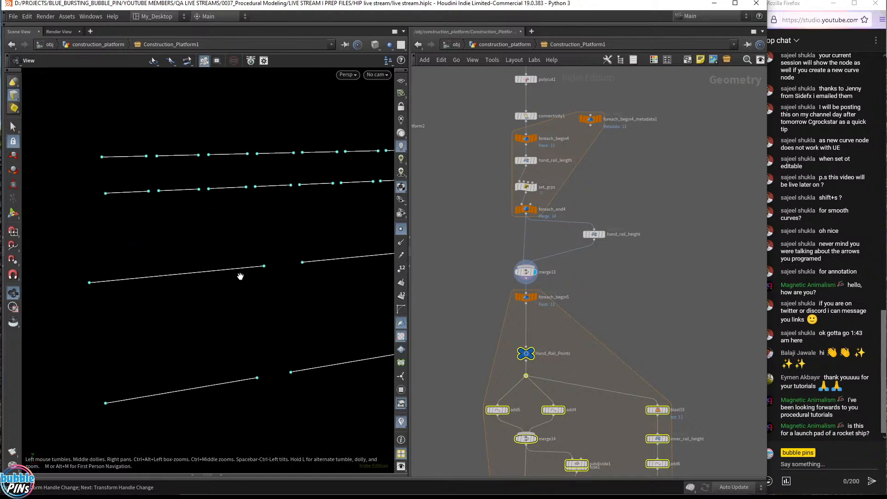
middle_drag(638, 322, 644, 141)
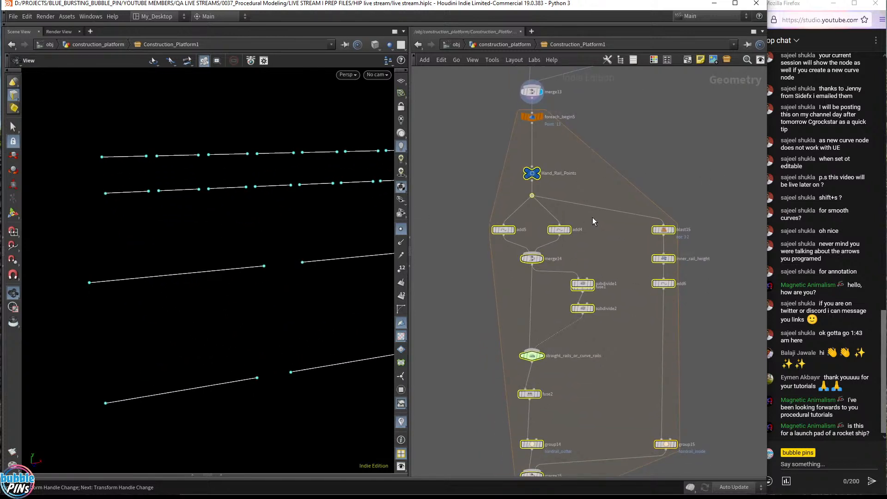
click(563, 158)
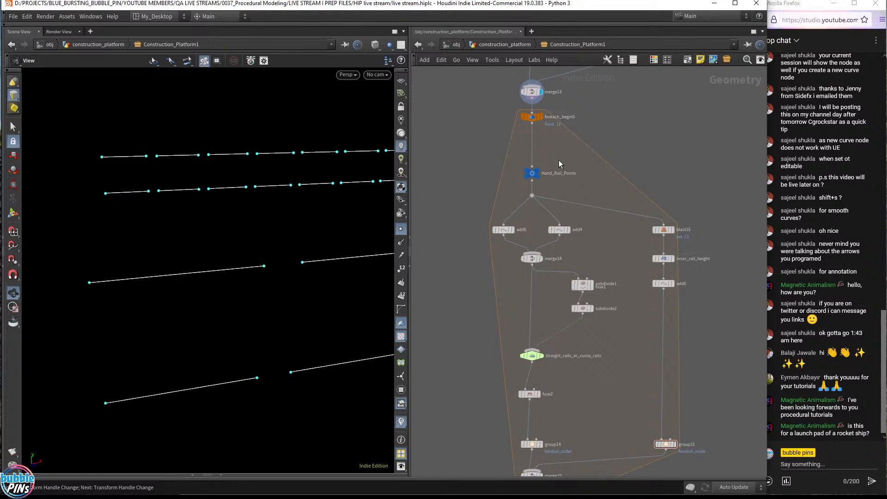
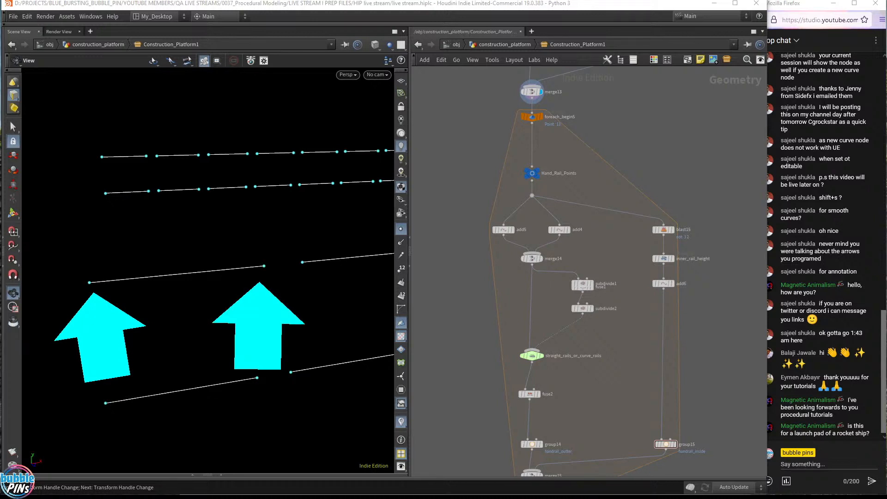
Template the Hand_Rails null to overlay the finished handrails on the merge13 lines.
scroll(514, 348, down, 3)
middle_drag(491, 393, 504, 235)
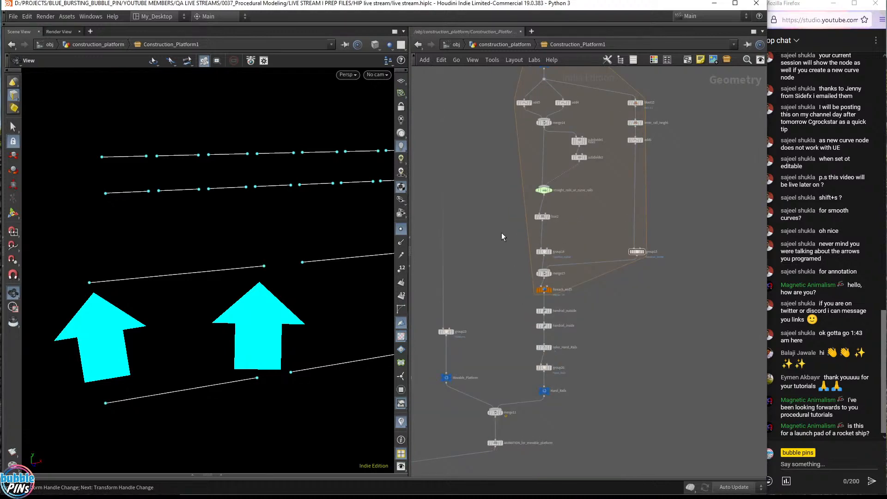
middle_drag(496, 329, 512, 229)
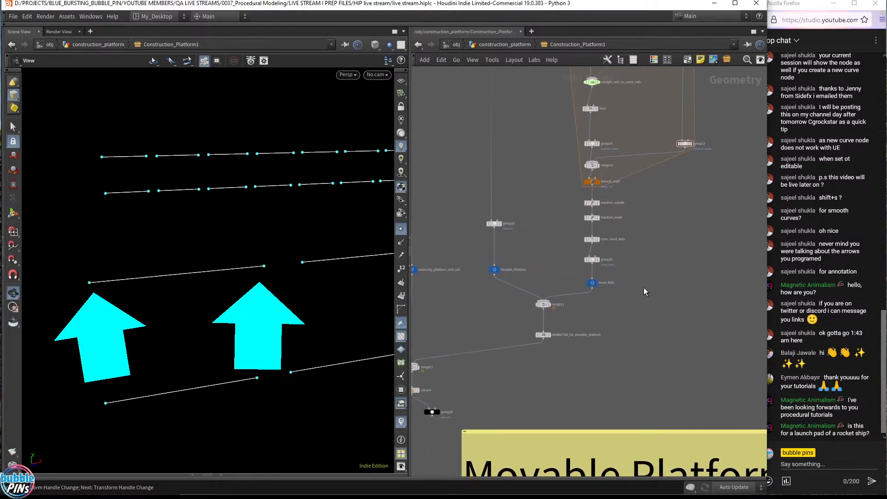
scroll(552, 296, up, 4)
click(580, 289)
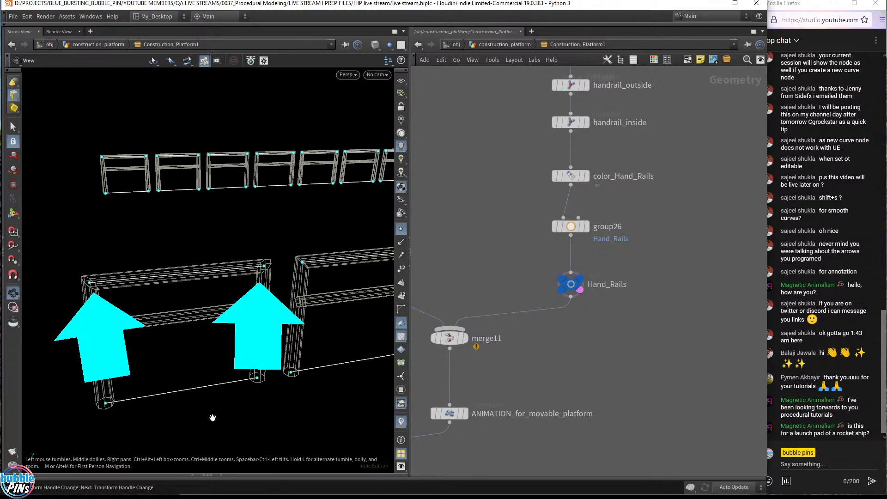
Display foreach_end5, highlight the loop's inner nodes, and show point numbers on the handrail curves.
middle_drag(547, 281, 668, 387)
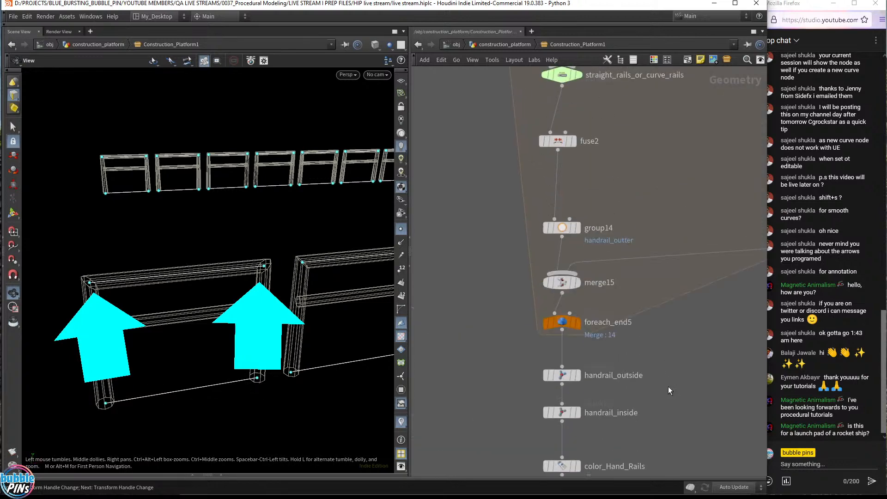
click(579, 323)
scroll(616, 352, down, 8)
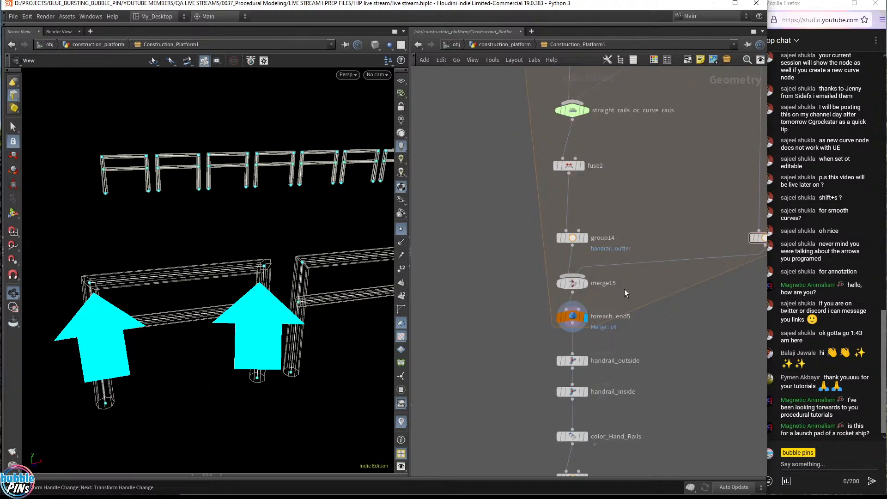
drag(542, 161, 742, 354)
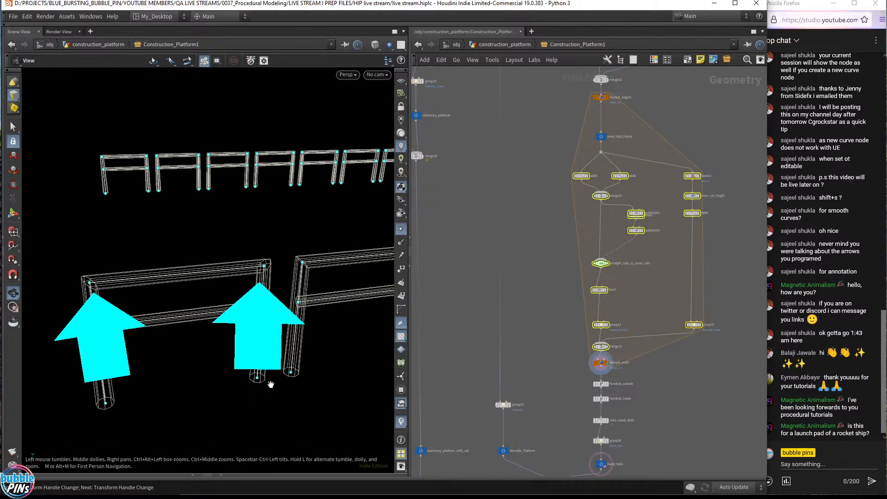
click(403, 274)
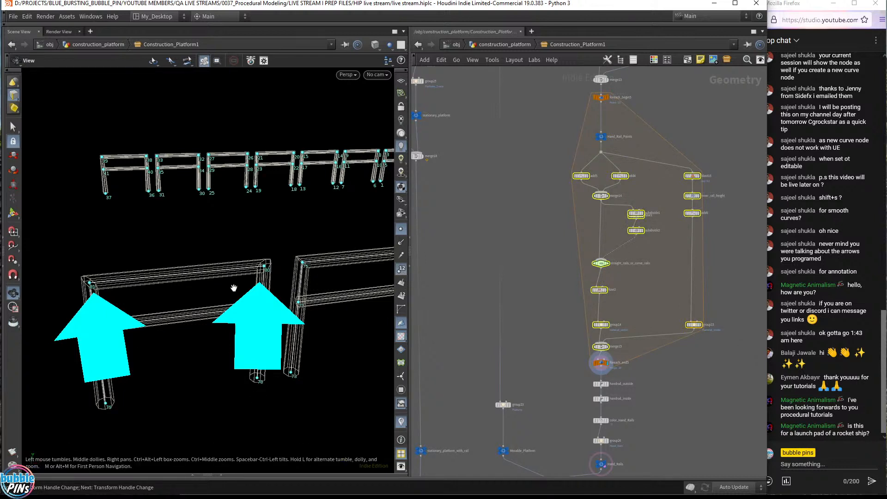
click(621, 326)
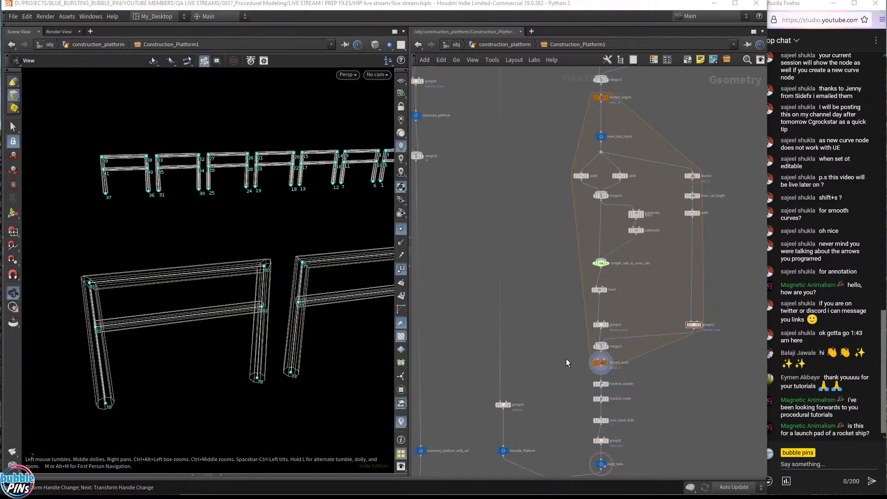
Display the add5 node and check the point marker size in the viewport's guide display options.
scroll(604, 203, up, 6)
click(574, 128)
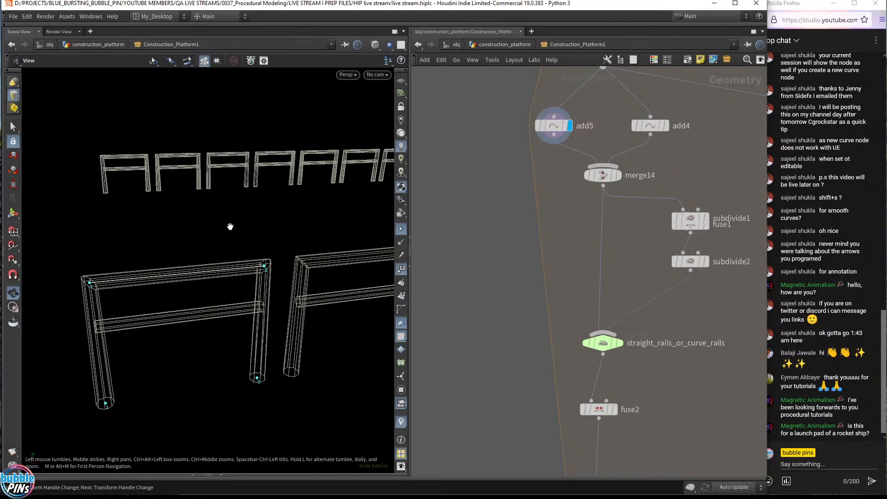
key(d)
click(304, 195)
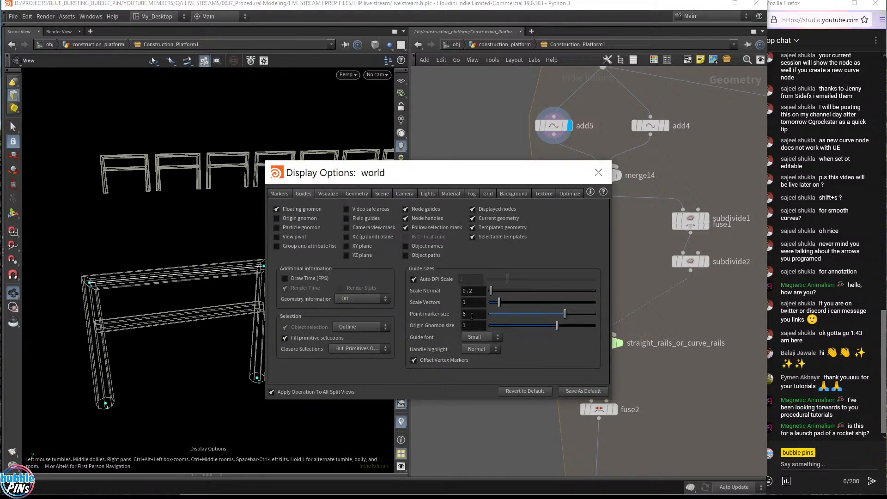
click(599, 172)
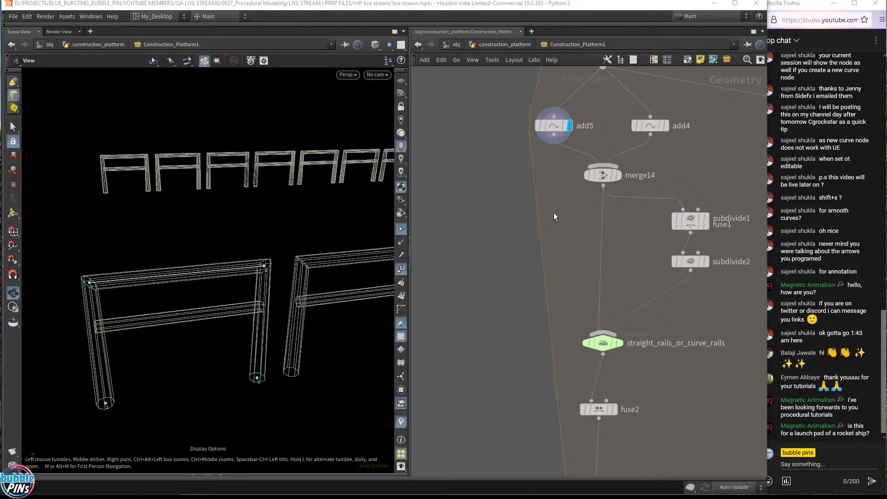
Compare merge14 with add5, and remove the templated handrails to show add5's numbered points alone.
click(618, 176)
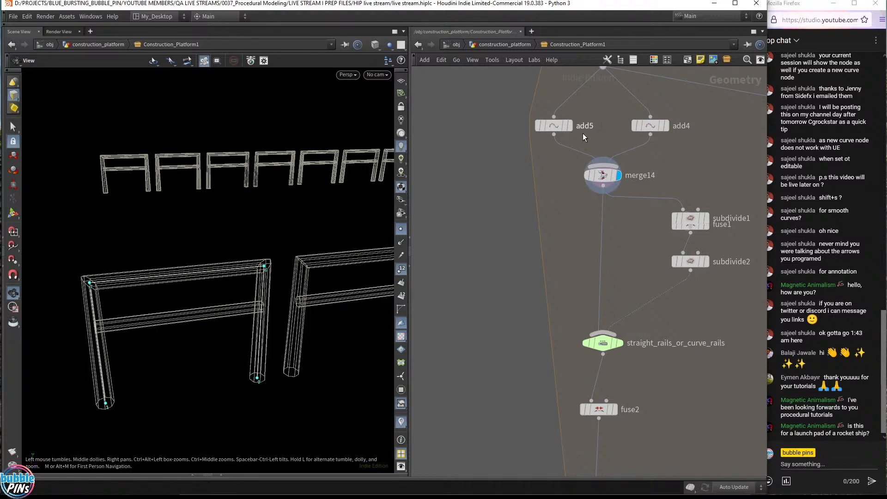
click(571, 126)
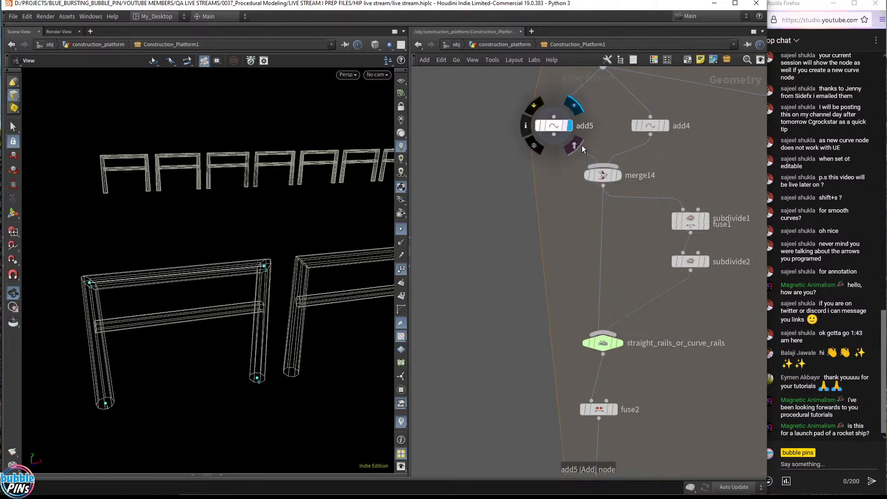
click(568, 129)
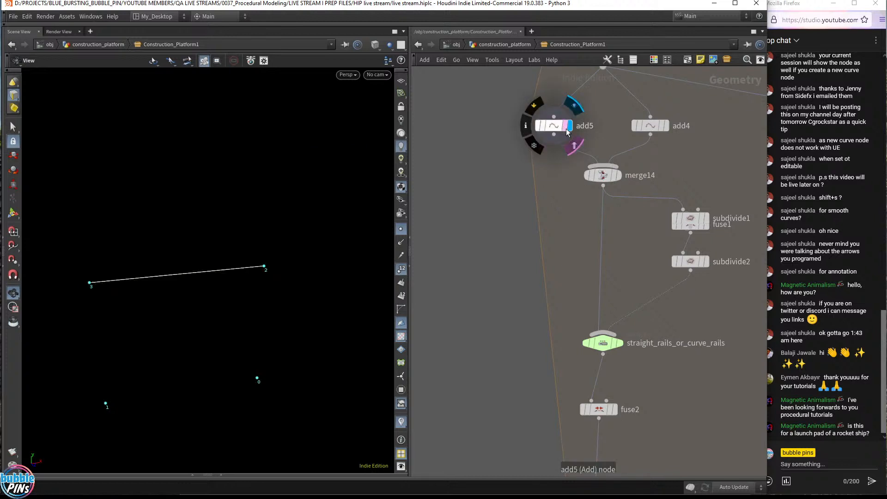
middle_drag(506, 270, 429, 438)
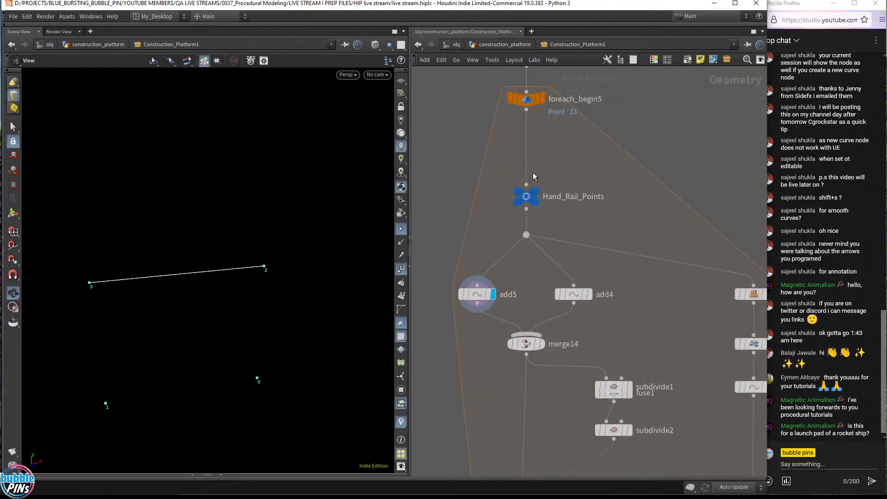
Compare the foreach_begin5 points with the merge13 lines, move foreach_begin5 slightly away from merge13, and highlight the whole foreach5 loop.
click(537, 192)
scroll(601, 119, down, 5)
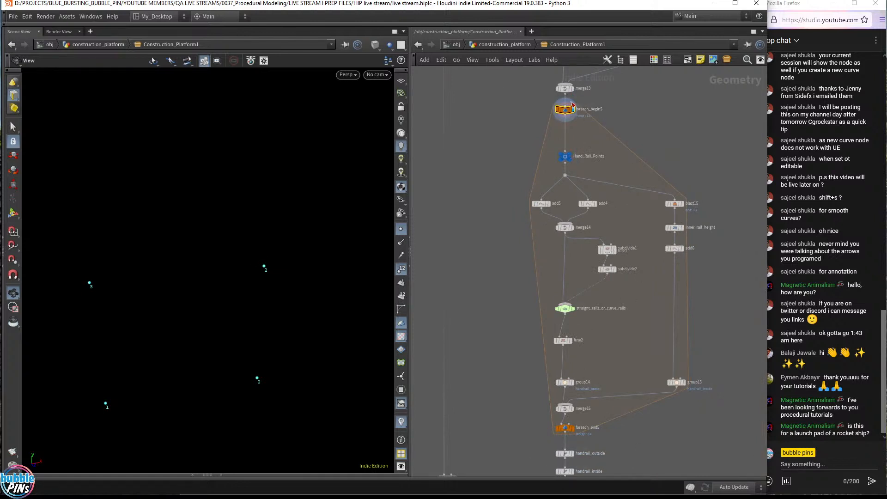
mouse_move(567, 111)
mouse_down()
mouse_move(565, 154)
mouse_move(566, 122)
mouse_up()
click(574, 87)
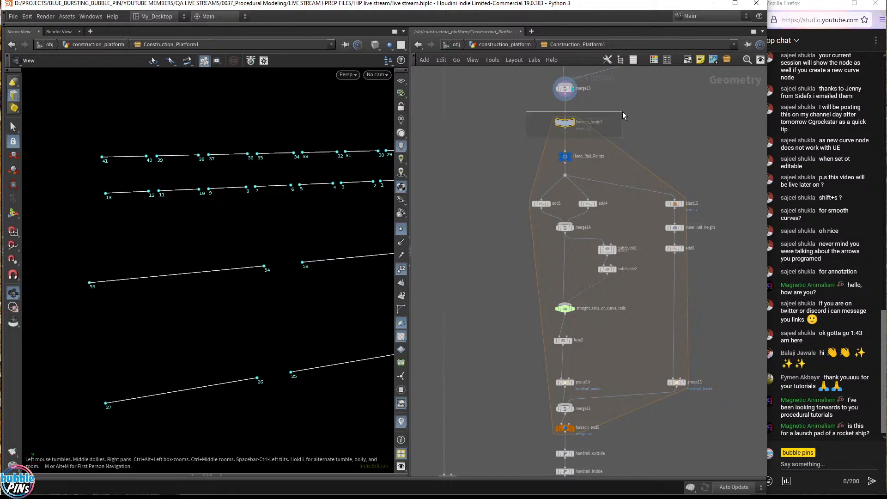
drag(541, 118, 718, 434)
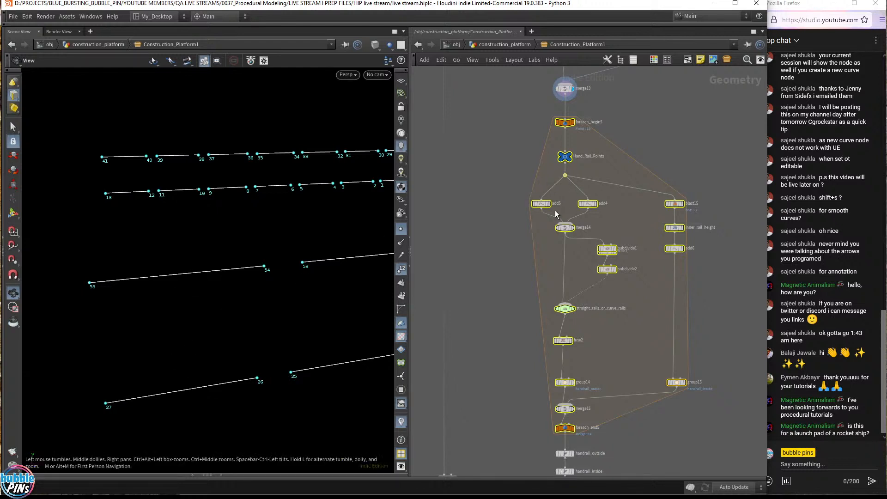
Display add5 alone and open its parameters at a compact size to examine the Polygon 0 point pattern.
scroll(551, 210, up, 3)
click(548, 200)
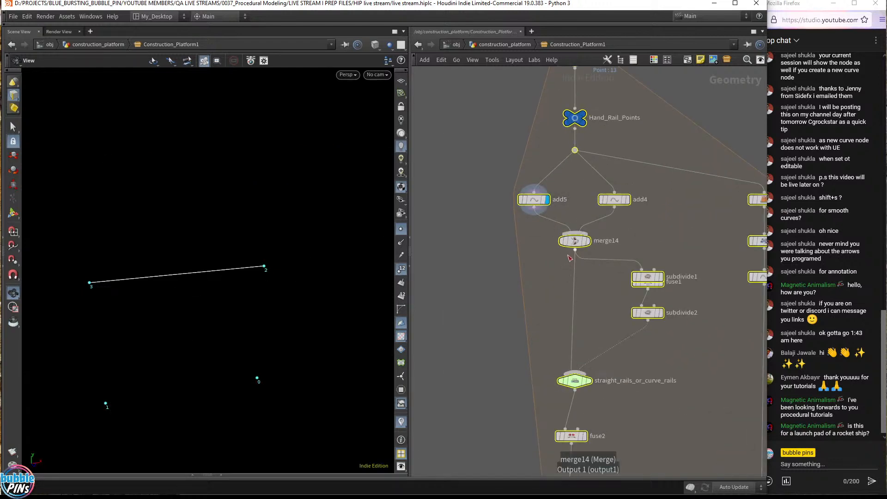
click(533, 199)
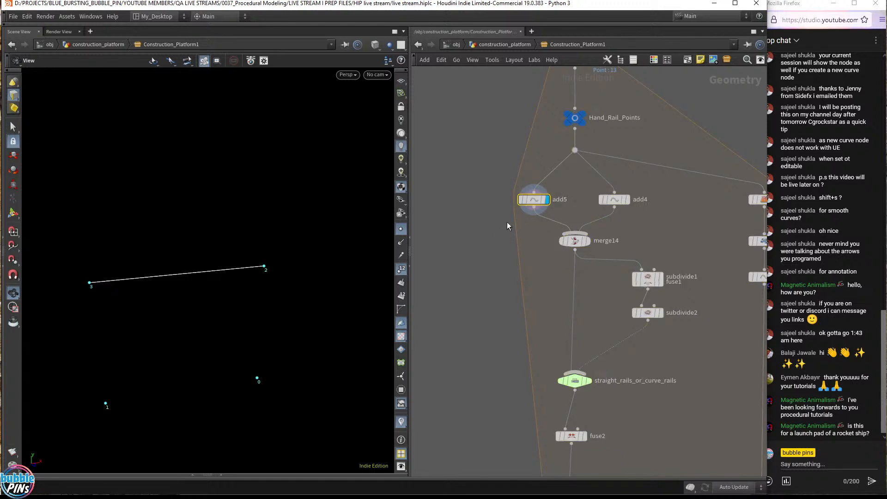
key(p)
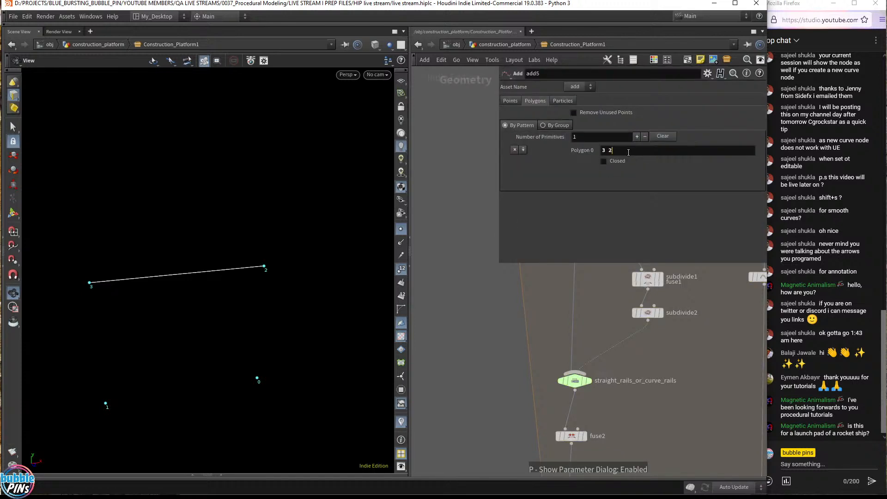
key(Return)
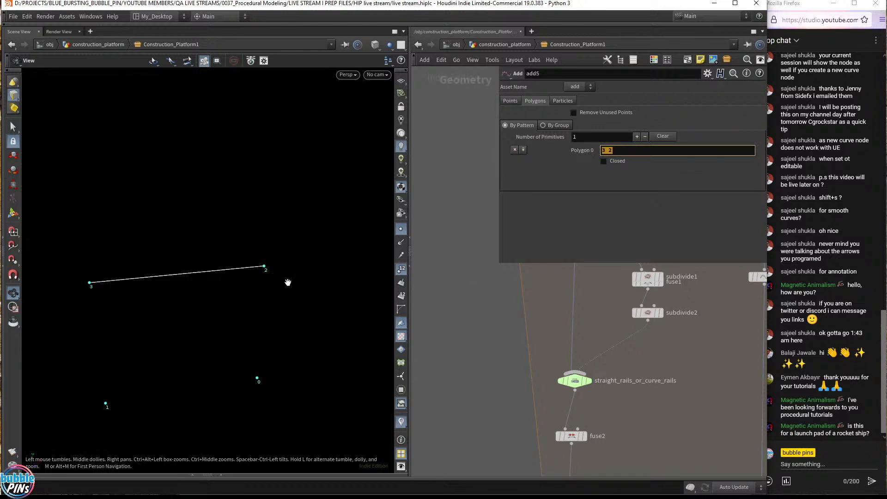
drag(501, 262, 605, 211)
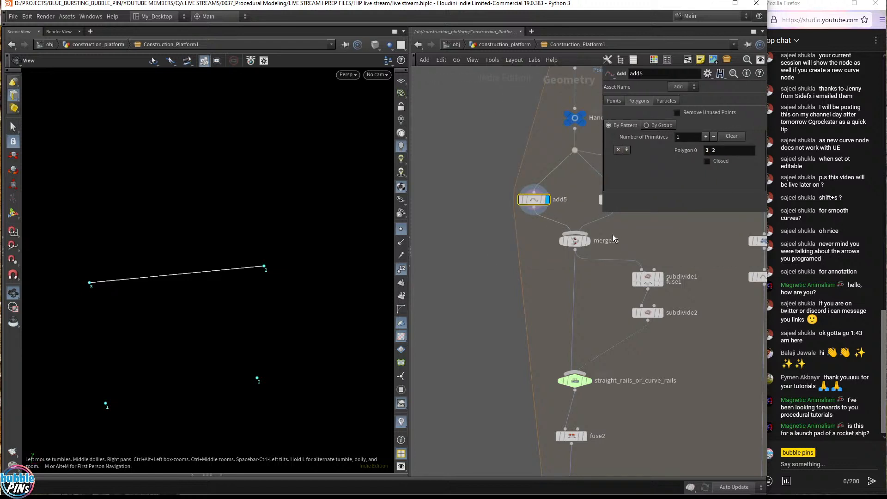
Display add4 and the combined merge14 result, and select both Add nodes to examine add4's polygon patterns.
middle_drag(651, 229, 574, 287)
click(552, 257)
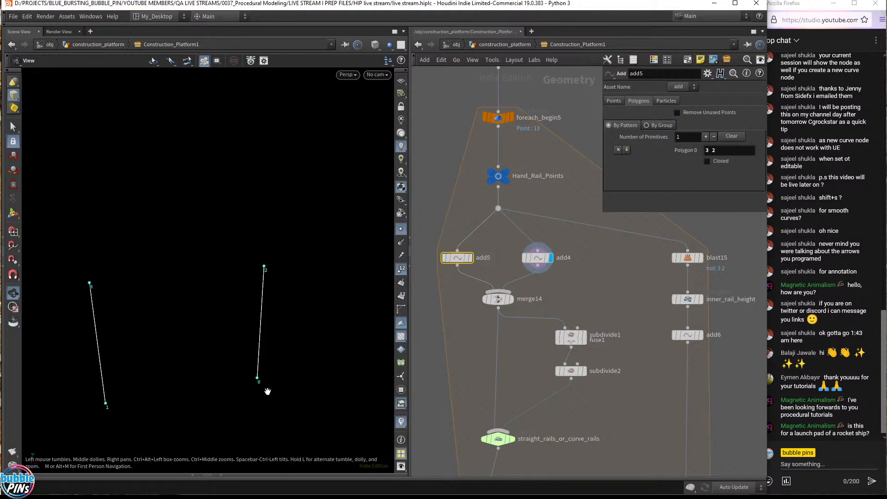
double_click(515, 301)
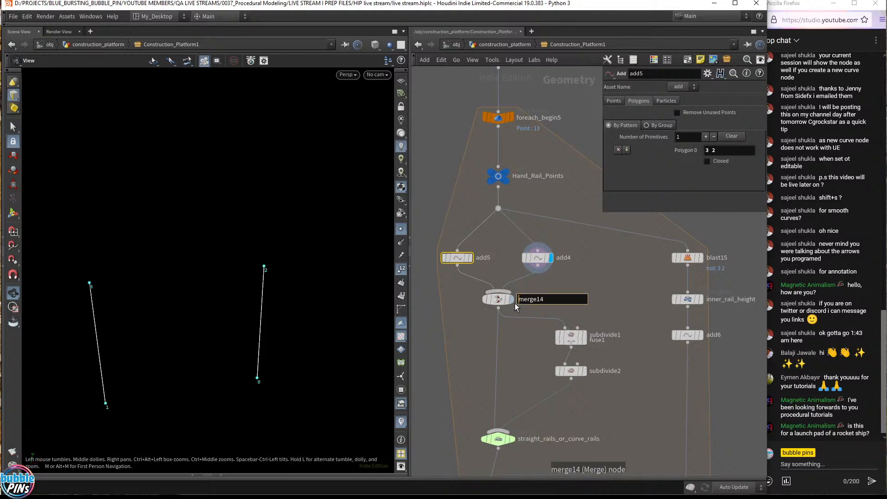
click(511, 300)
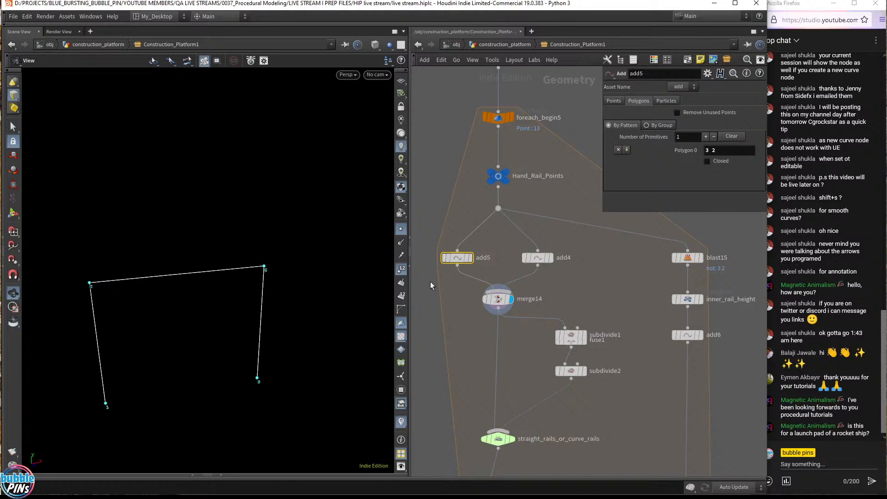
drag(591, 268, 606, 279)
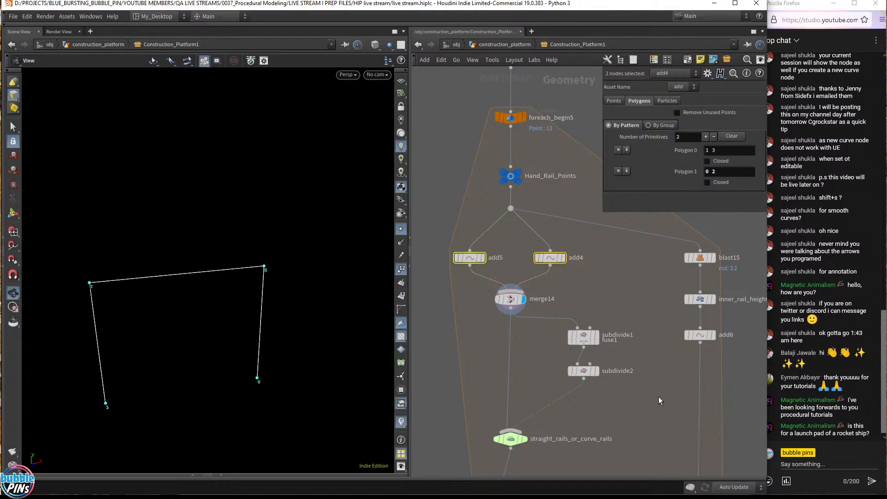
Step the display through foreach_end5, handrail_outside and handrail_inside, hiding the point numbers and point markers in the viewport.
middle_drag(659, 396, 665, 259)
middle_drag(597, 360, 593, 184)
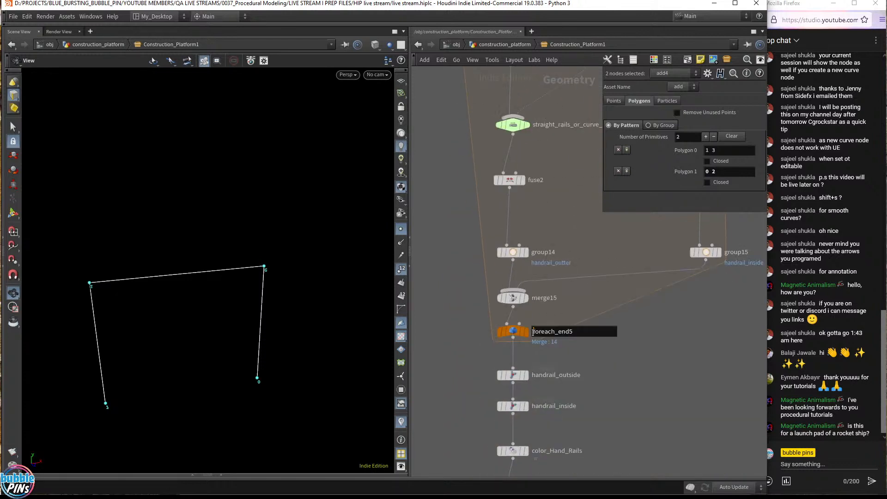
click(527, 333)
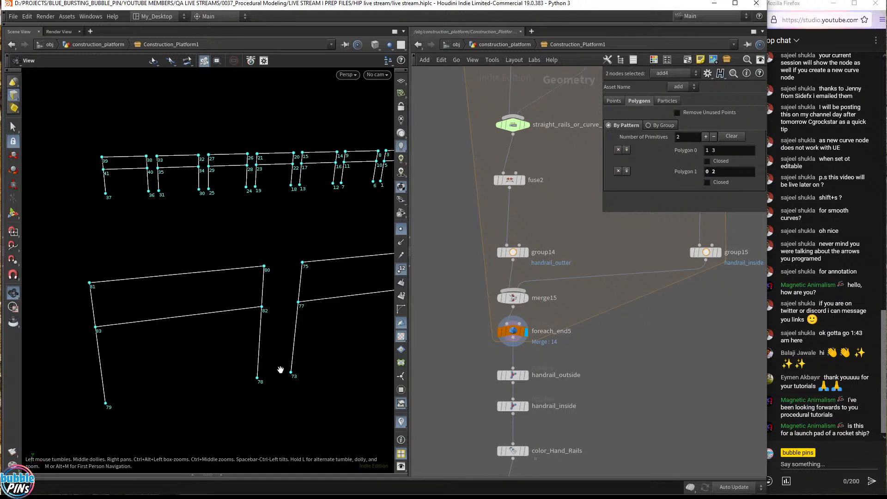
click(525, 375)
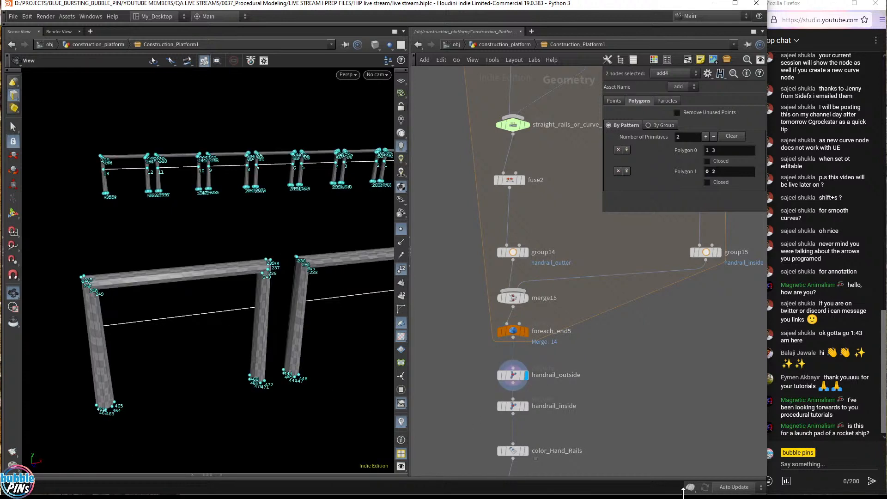
click(401, 269)
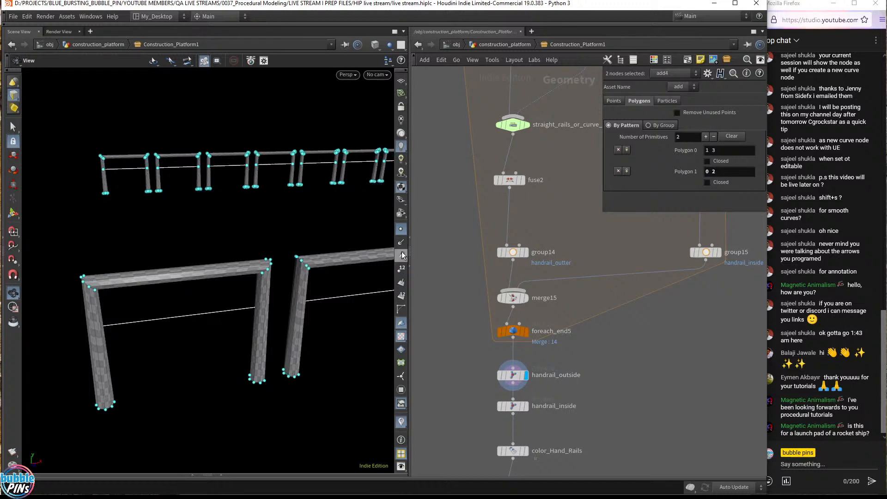
click(401, 228)
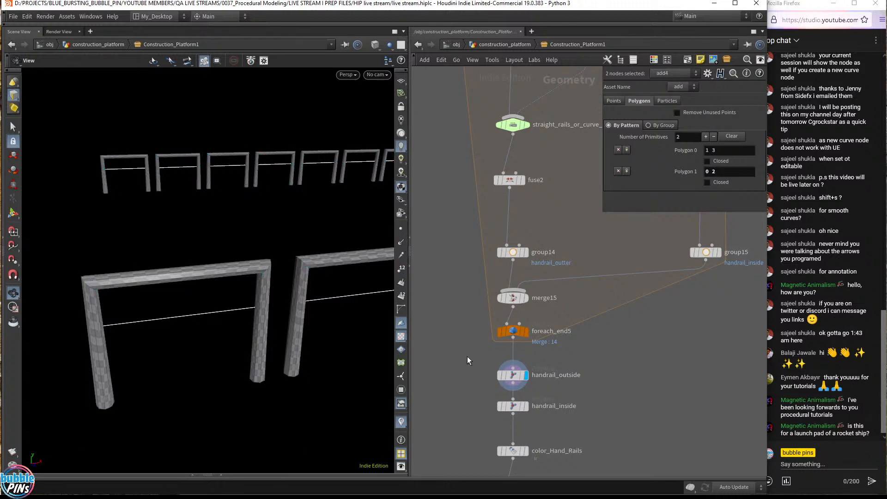
click(526, 405)
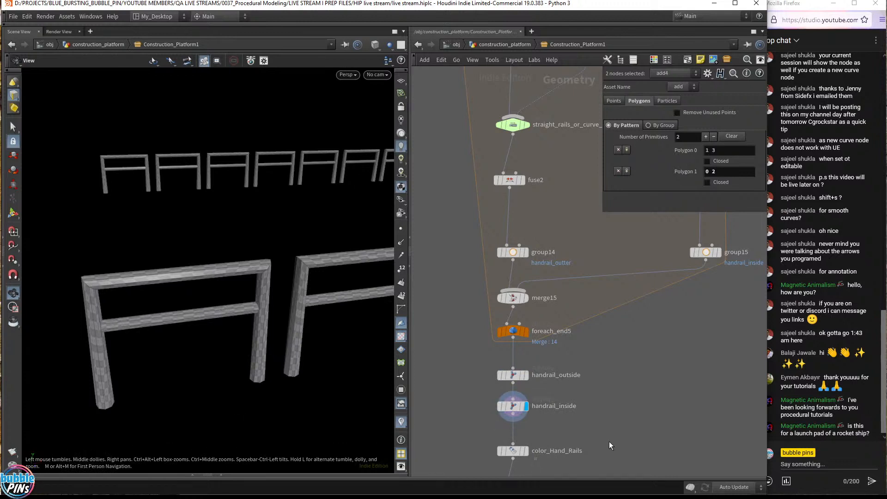
Display object_merge4 and the second platform isolated by blast12, and examine the platform slab where the handrails start.
scroll(554, 356, down, 5)
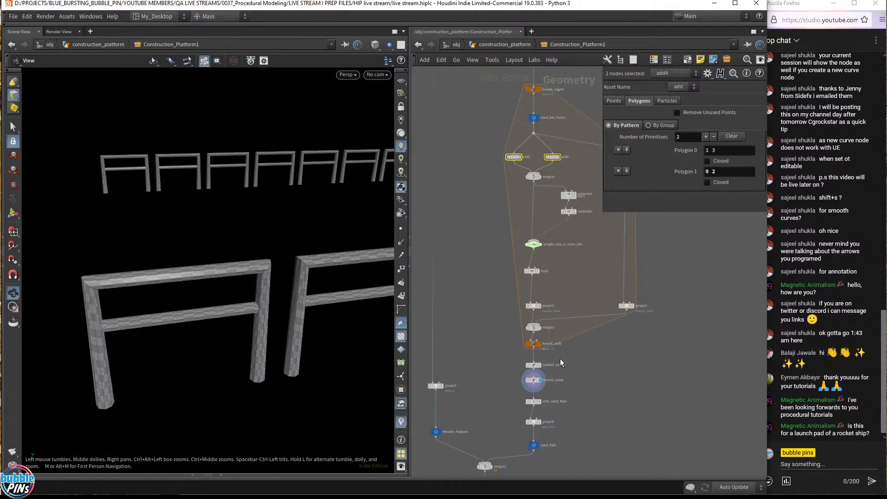
middle_drag(656, 357, 624, 476)
middle_drag(523, 70, 709, 316)
scroll(517, 205, up, 4)
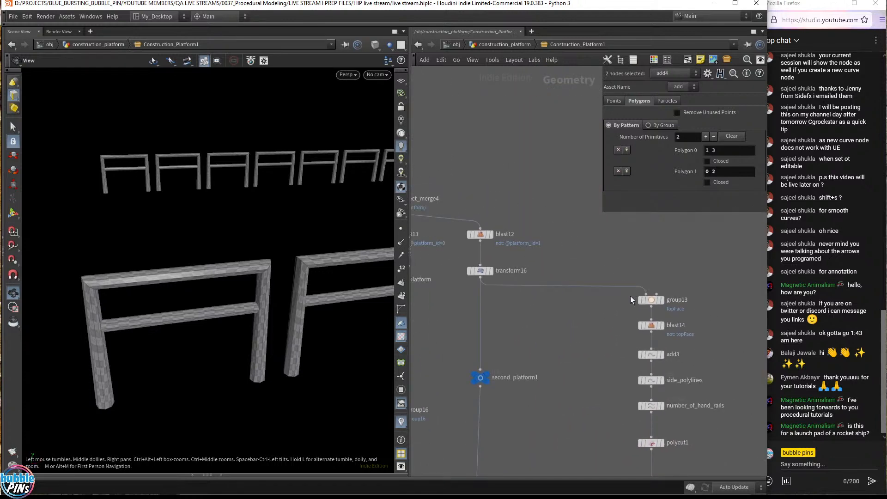
middle_drag(546, 202, 630, 275)
click(483, 271)
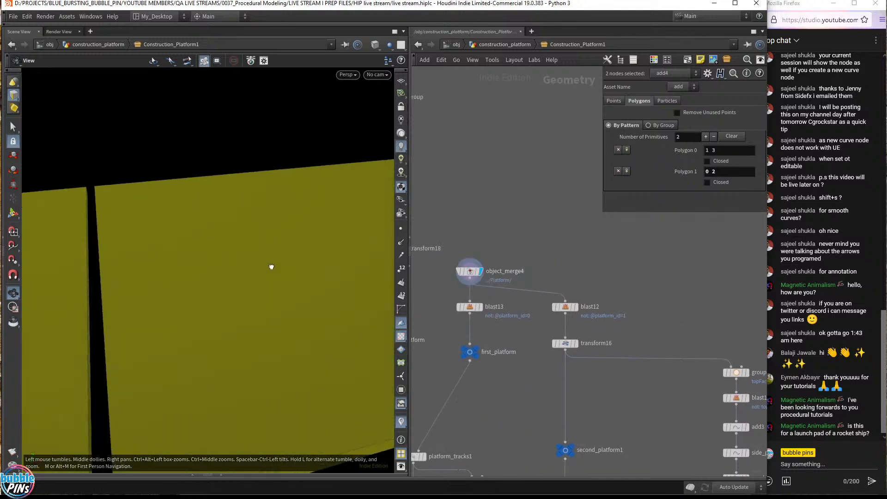
click(577, 308)
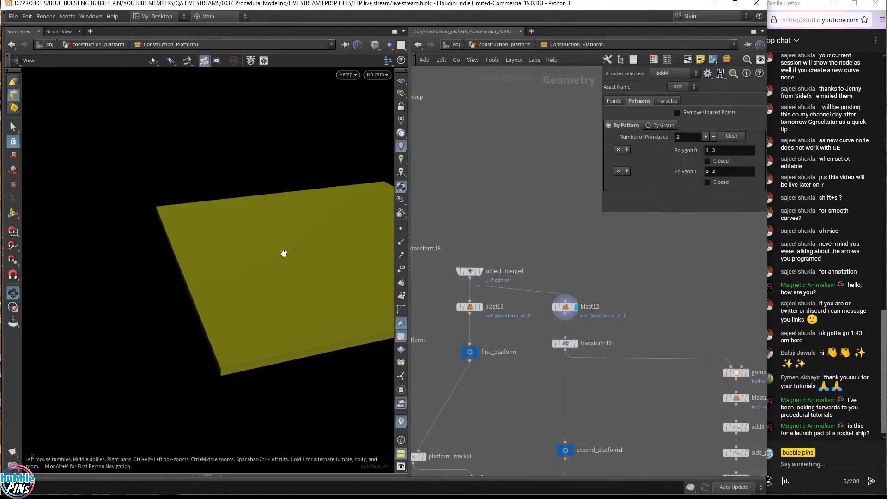
drag(283, 254, 291, 287)
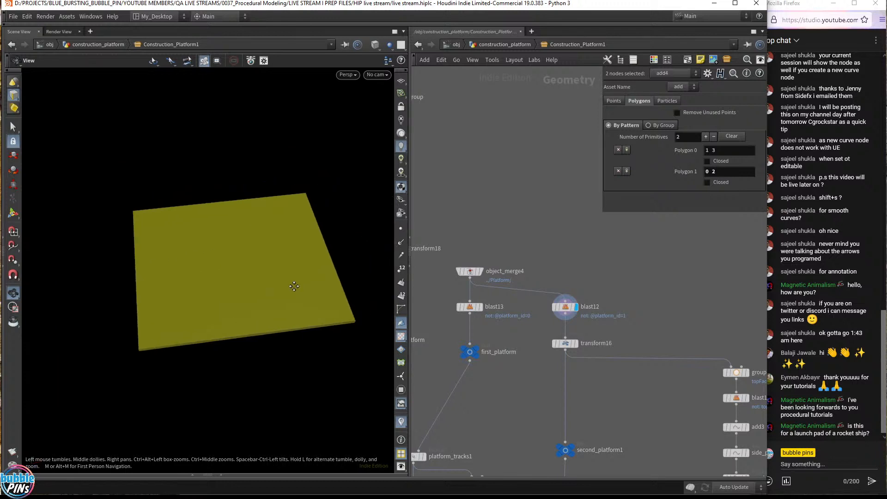
drag(210, 237, 248, 218)
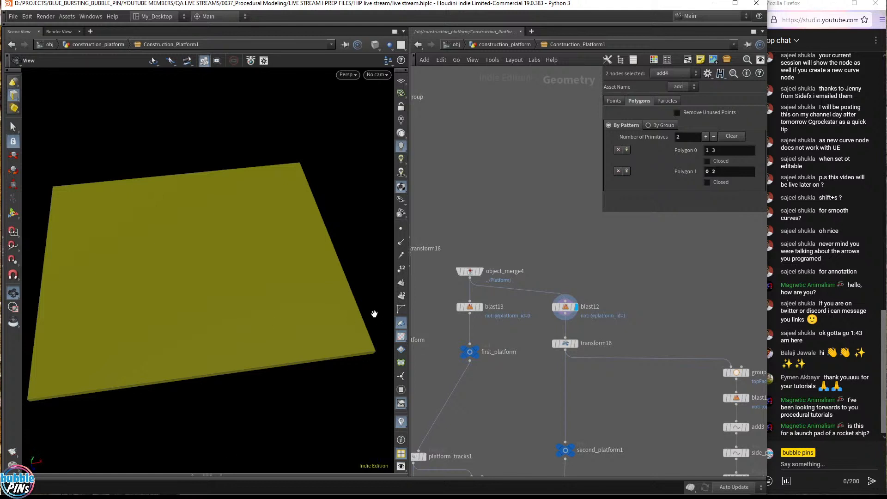
drag(375, 314, 371, 310)
Template foreach_end4 to overlay the shortened base segments on the blast12 platform.
middle_drag(659, 434, 531, 204)
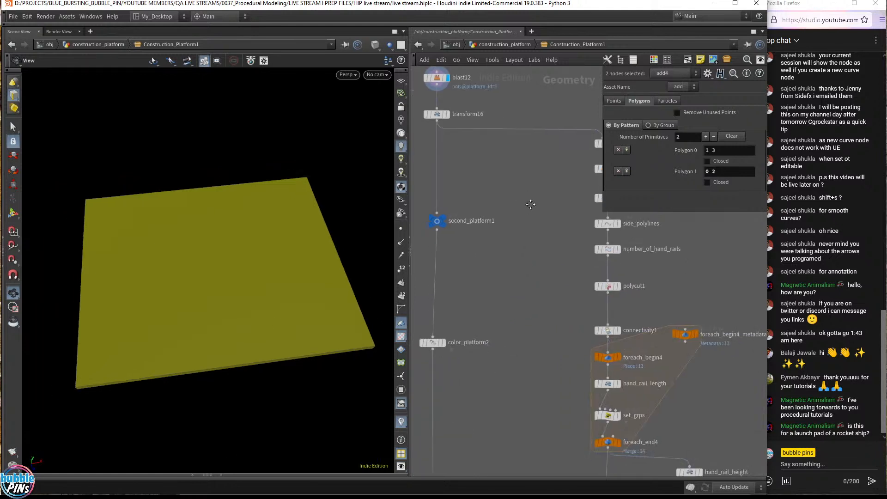
scroll(530, 204, down, 3)
scroll(541, 248, up, 3)
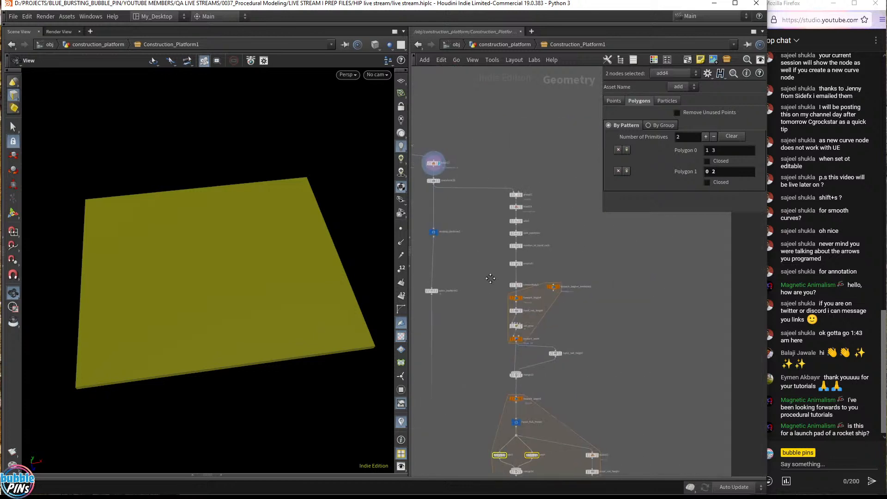
click(514, 342)
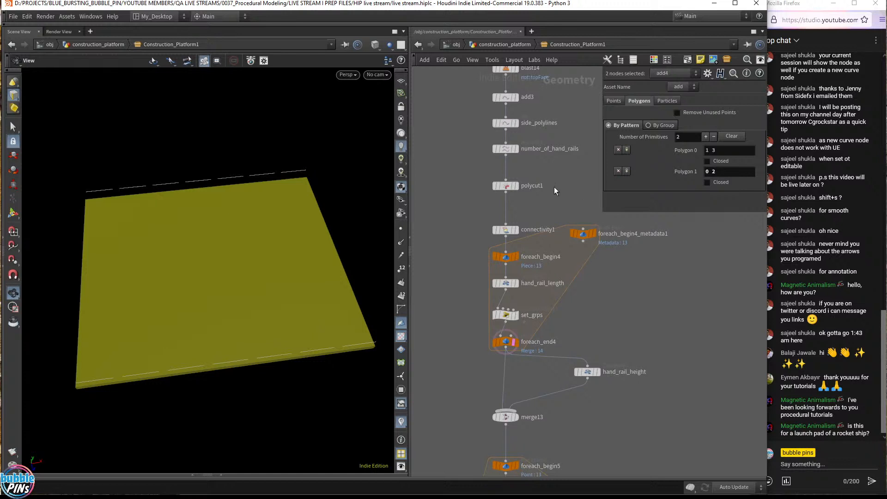
Display the Hand_Rails null's geometry in the viewport.
middle_drag(556, 187, 556, 253)
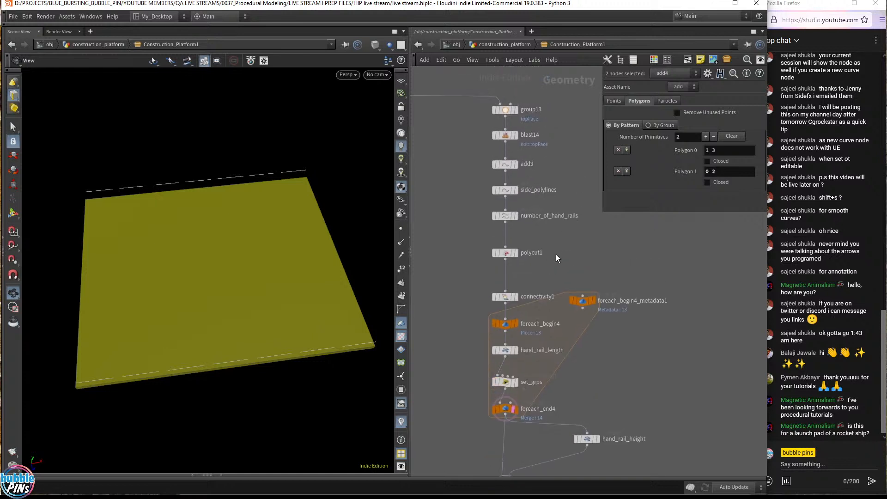
drag(194, 328, 210, 277)
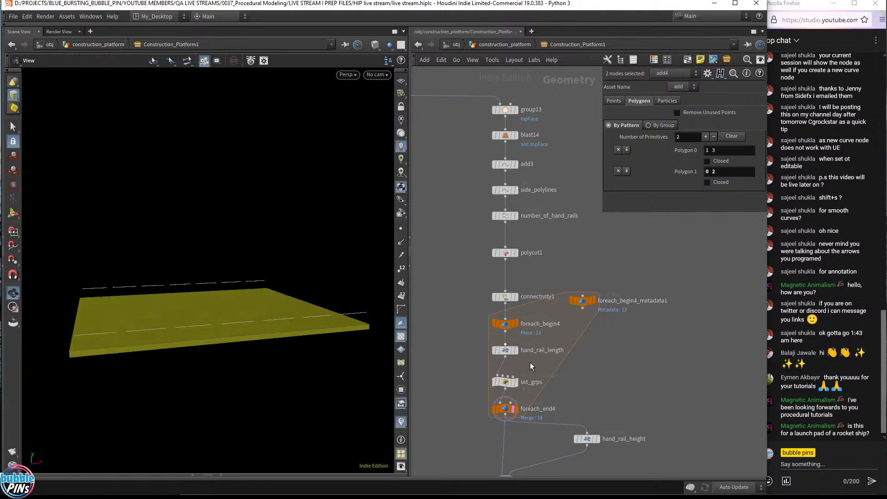
scroll(531, 363, down, 5)
middle_drag(589, 385, 538, 308)
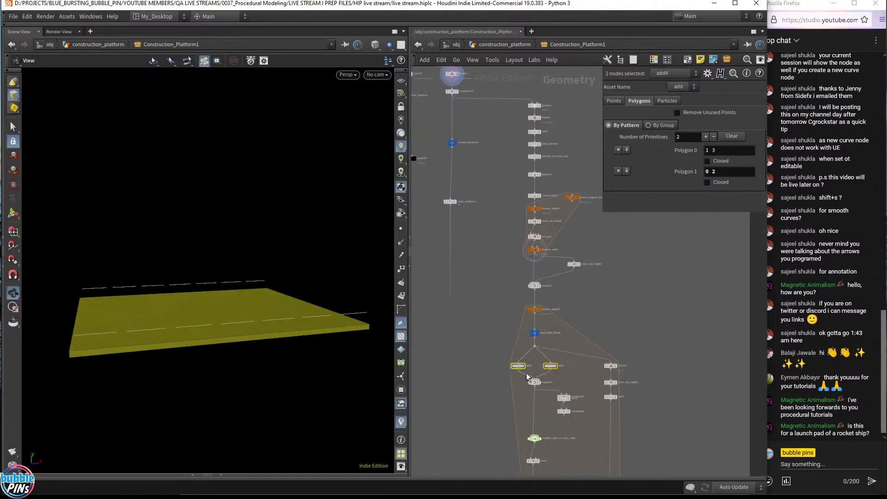
scroll(526, 373, up, 6)
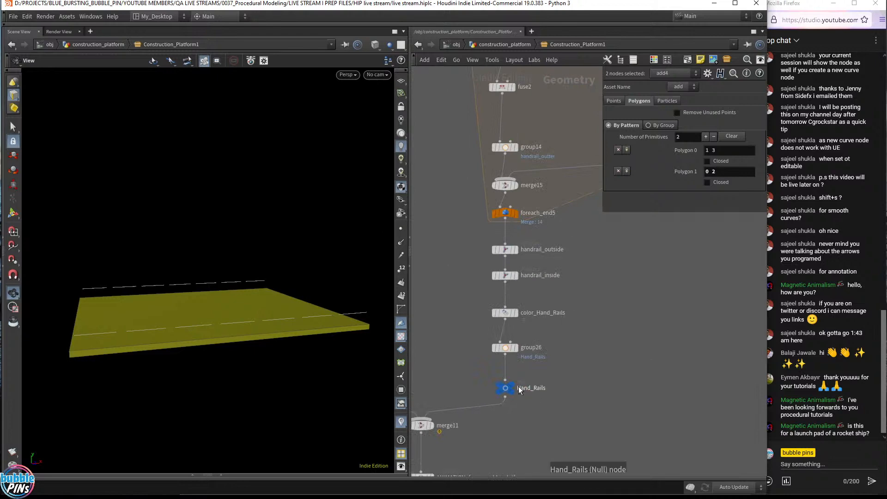
click(521, 387)
Remove the template display of foreach_end4 so only the Hand_Rails geometry is shown.
middle_drag(613, 232, 615, 446)
middle_drag(578, 155, 587, 321)
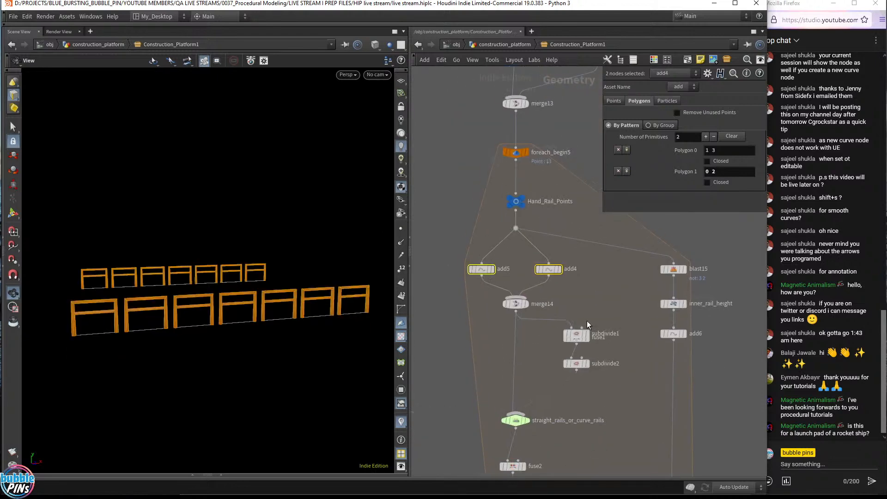
scroll(582, 286, down, 5)
middle_drag(604, 245, 593, 342)
middle_drag(619, 472, 615, 324)
scroll(536, 338, up, 6)
click(544, 343)
Show the transform16 platform as a wireframe template alongside the hand rails.
scroll(624, 362, down, 6)
middle_drag(629, 371, 633, 495)
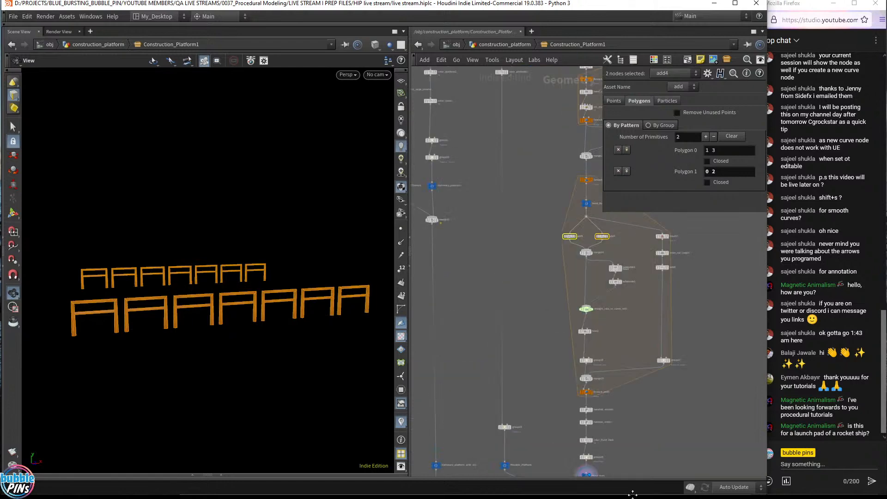
middle_drag(680, 269, 622, 465)
middle_drag(444, 164, 468, 242)
scroll(468, 238, up, 6)
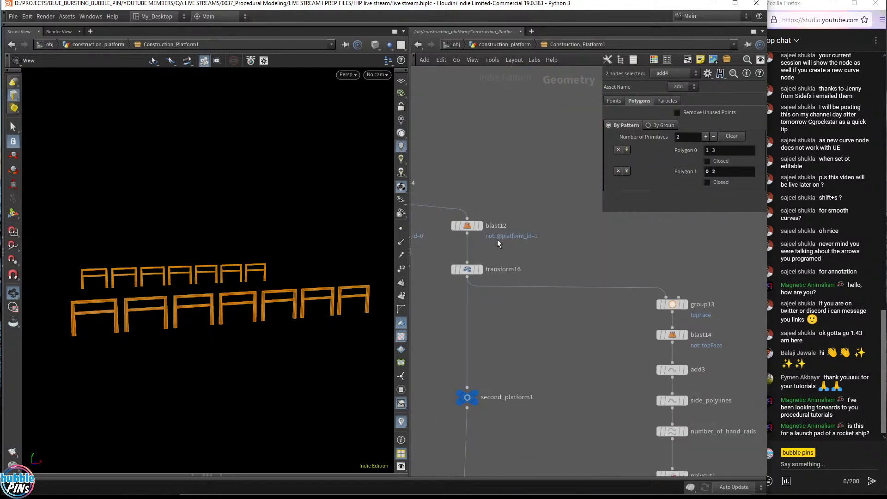
click(477, 269)
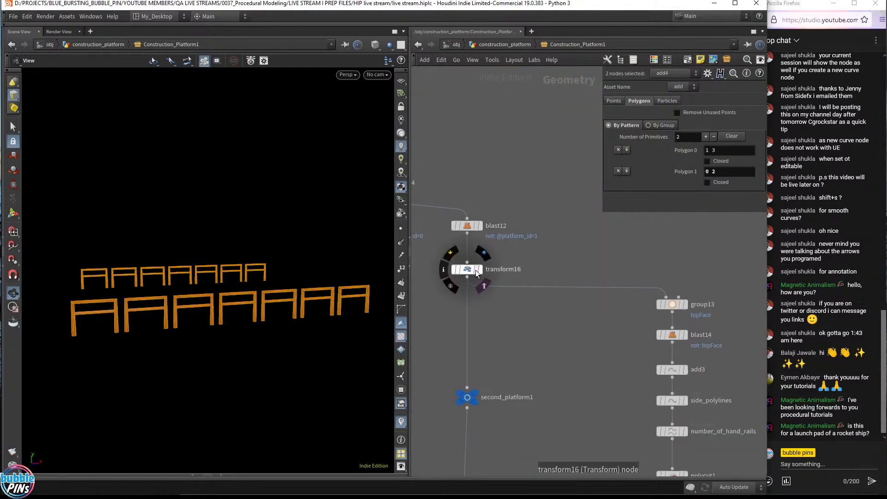
Select the number_of_hand_rails resample node and make it the displayed node, viewing the rails from a higher angle.
middle_drag(551, 368, 456, 265)
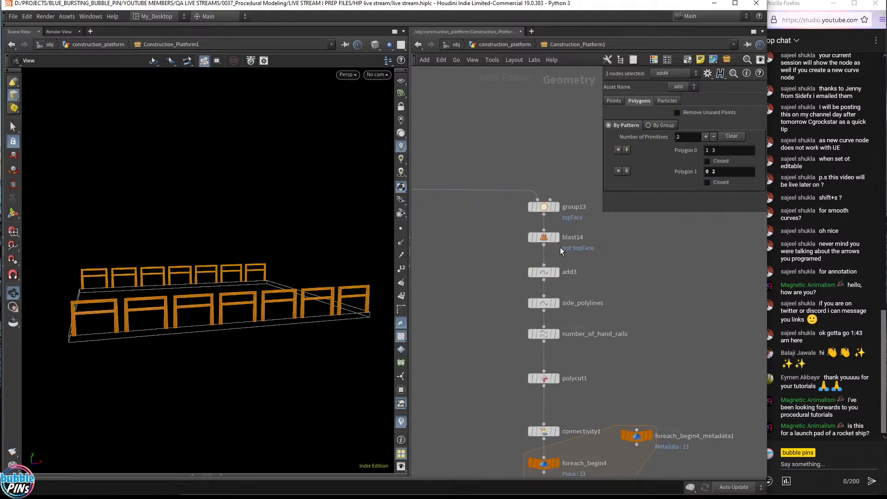
middle_drag(570, 348, 550, 282)
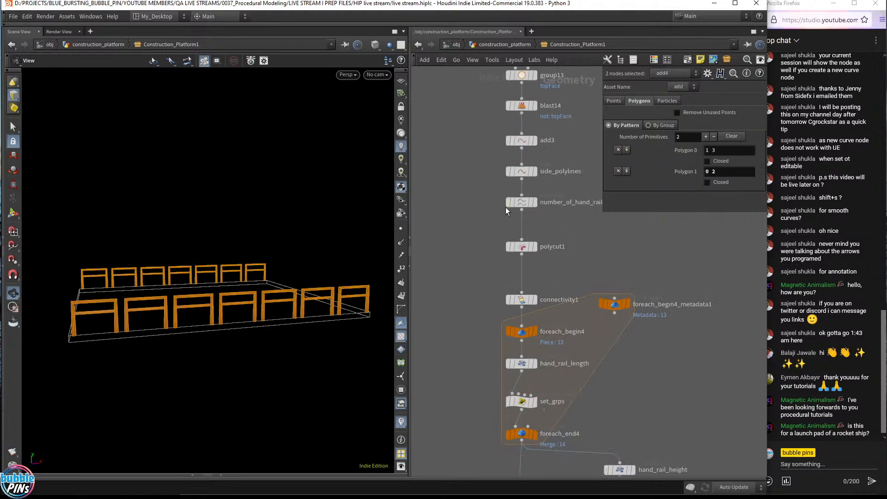
middle_drag(506, 210, 470, 317)
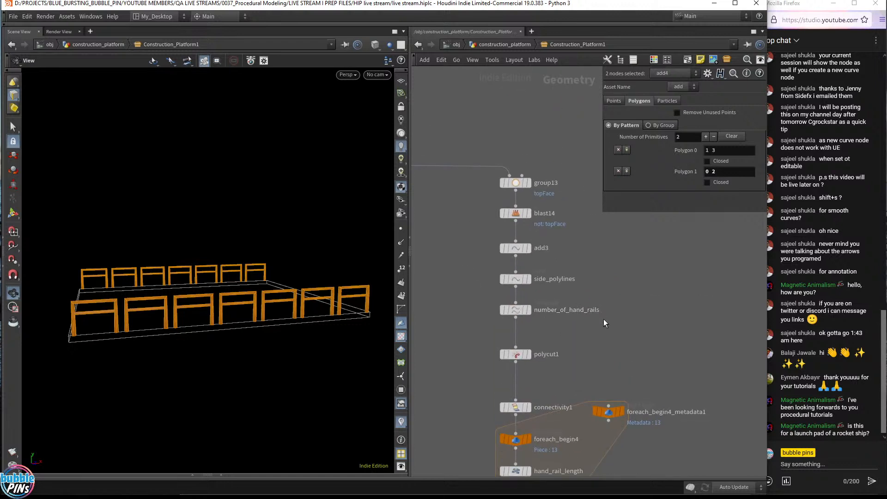
middle_drag(594, 362, 699, 366)
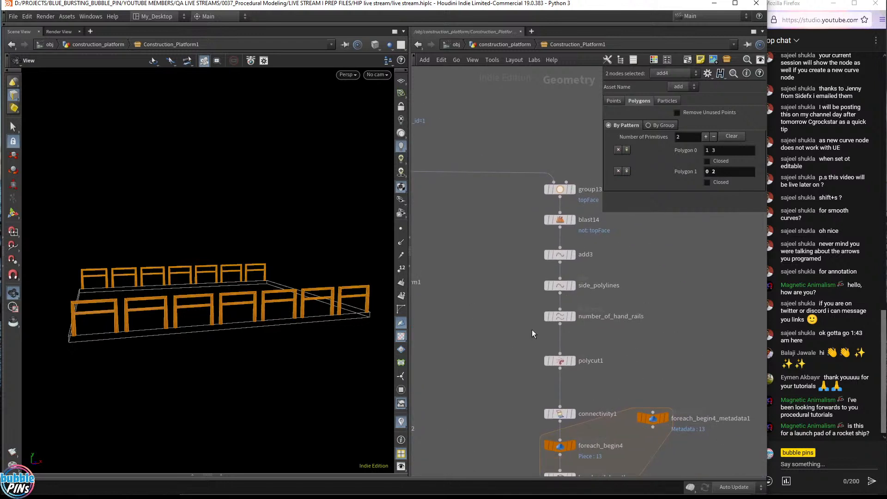
drag(593, 307, 593, 307)
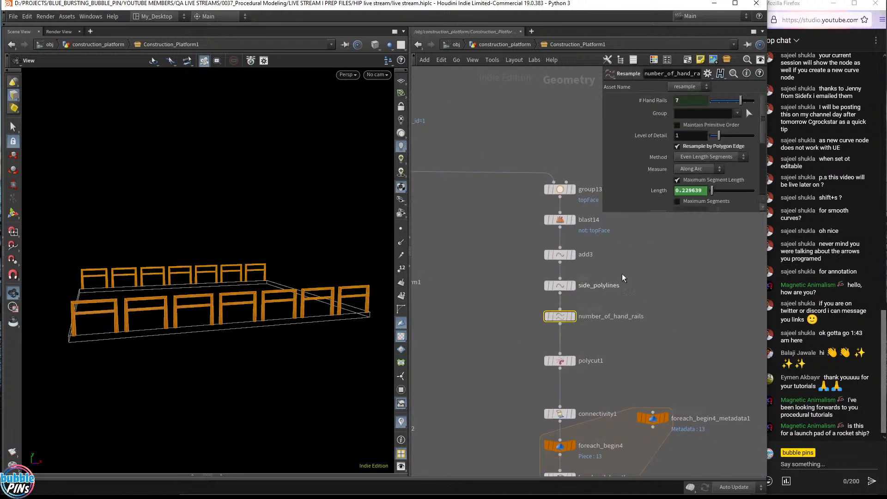
mouse_move(578, 322)
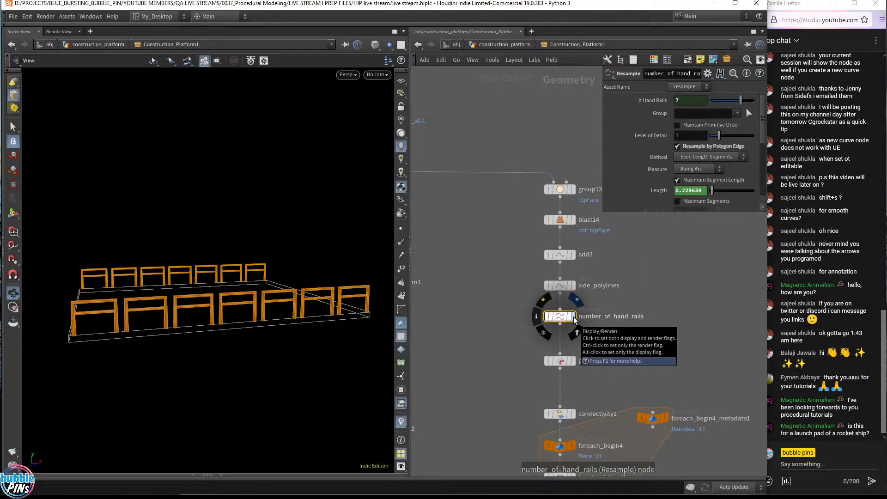
click(575, 319)
drag(157, 278, 160, 308)
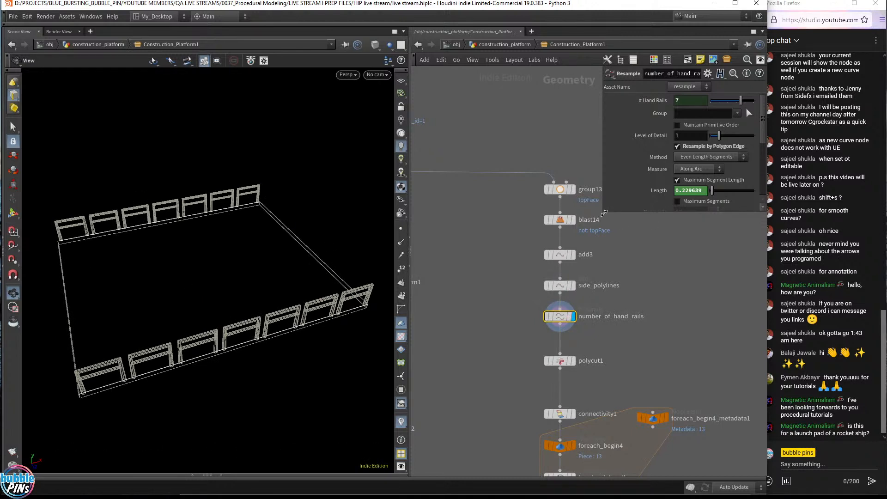
Examine the bbox() expression in the resample node's Length and the channel reference behind its # Hand Rails value.
mouse_move(538, 107)
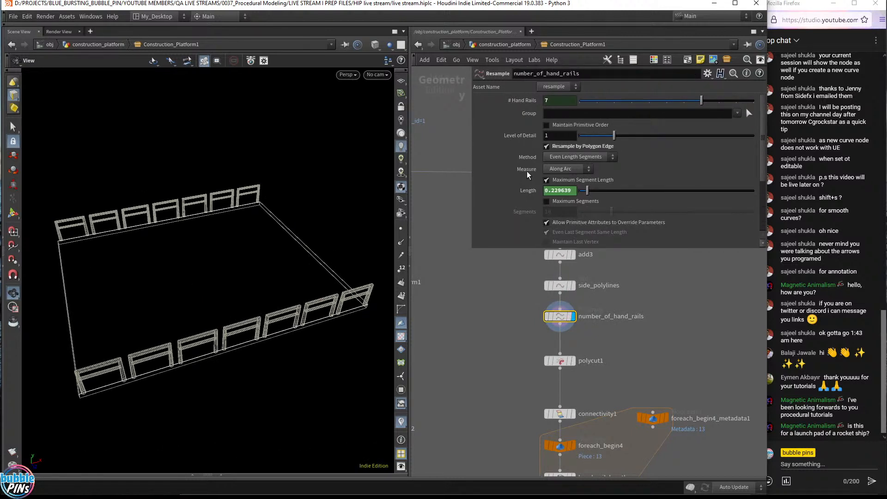
click(586, 194)
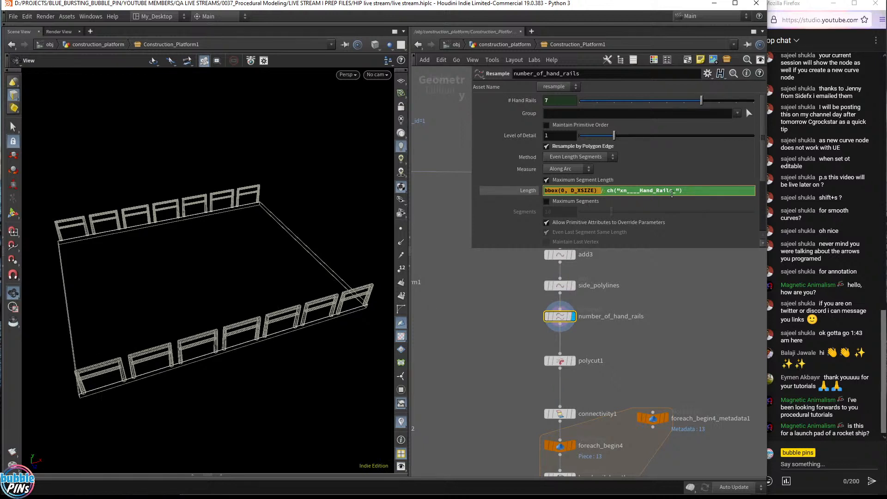
drag(702, 193, 607, 199)
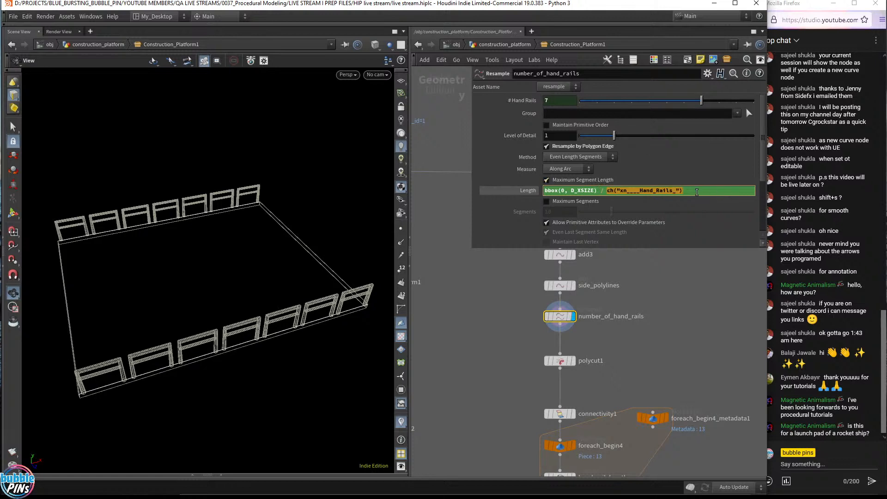
drag(687, 193, 524, 108)
click(523, 107)
click(523, 106)
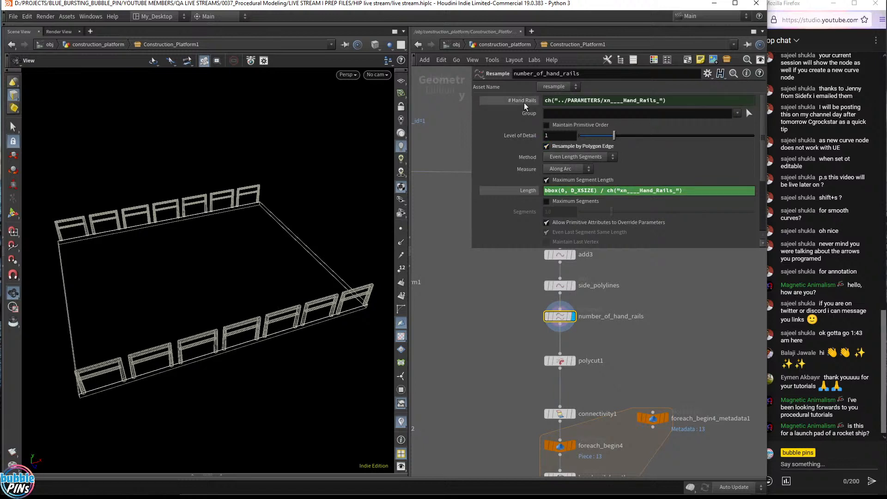
click(523, 106)
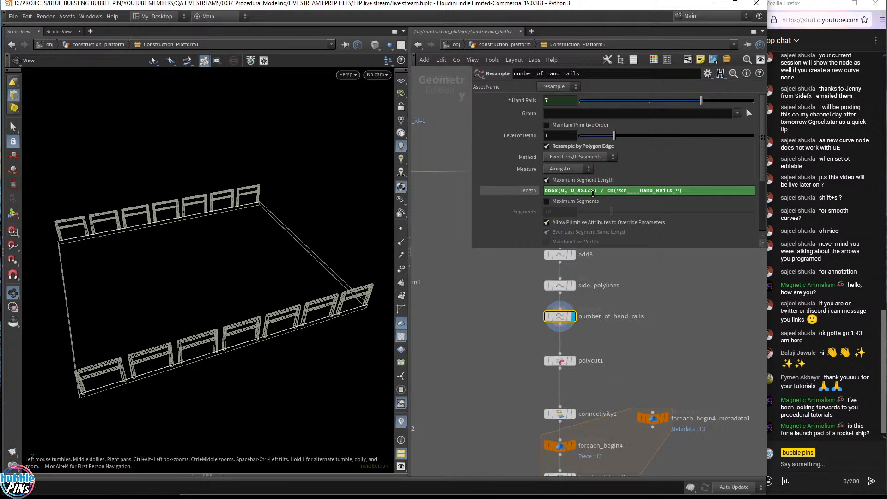
drag(604, 192, 482, 192)
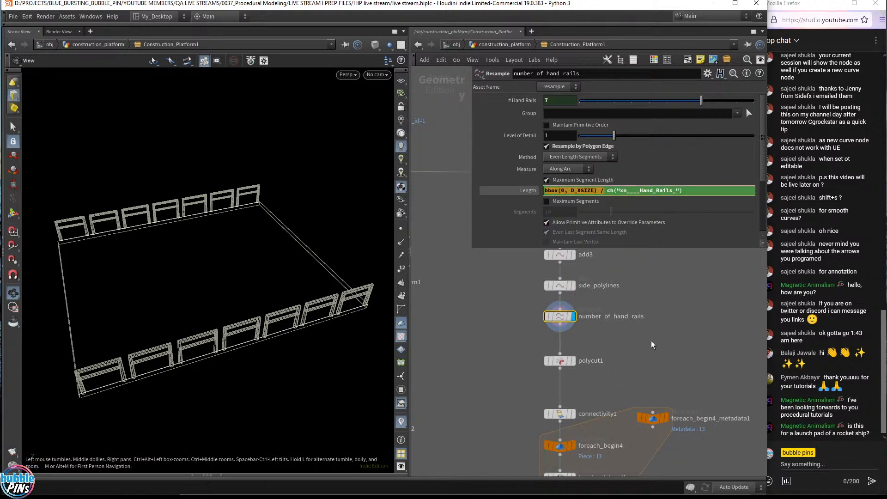
Mark the far row of rails, the # Hand Rails value and the Length expression with temporary rectangles, and clear them.
drag(336, 278, 351, 264)
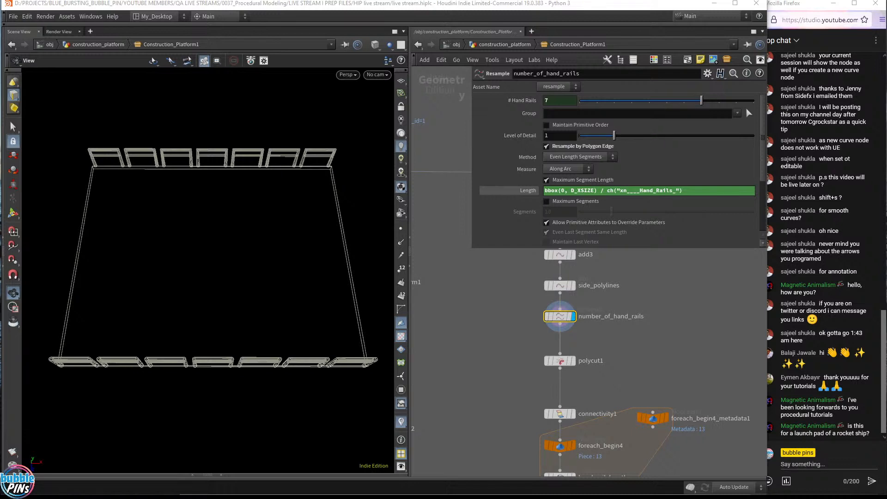
drag(65, 122, 362, 193)
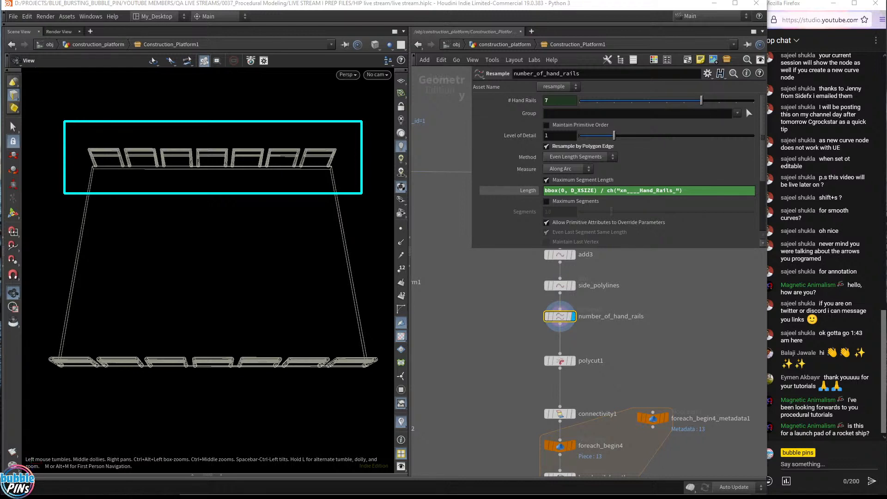
drag(490, 93, 587, 116)
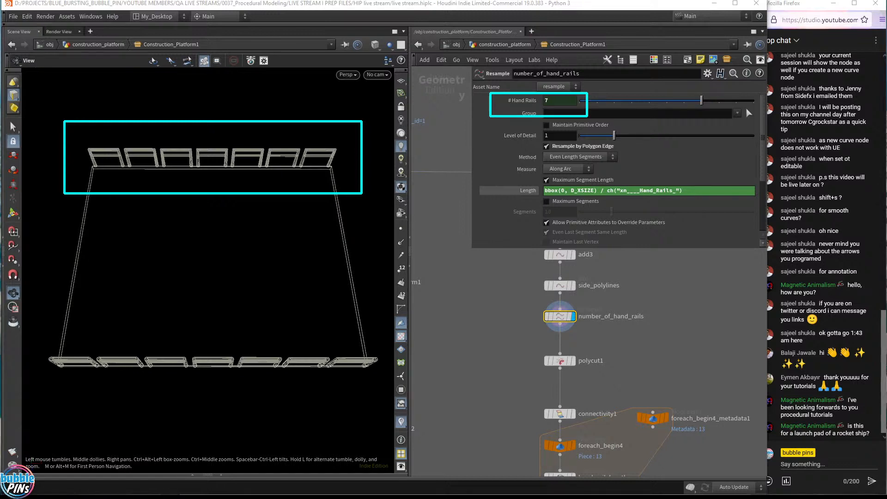
drag(506, 184, 695, 209)
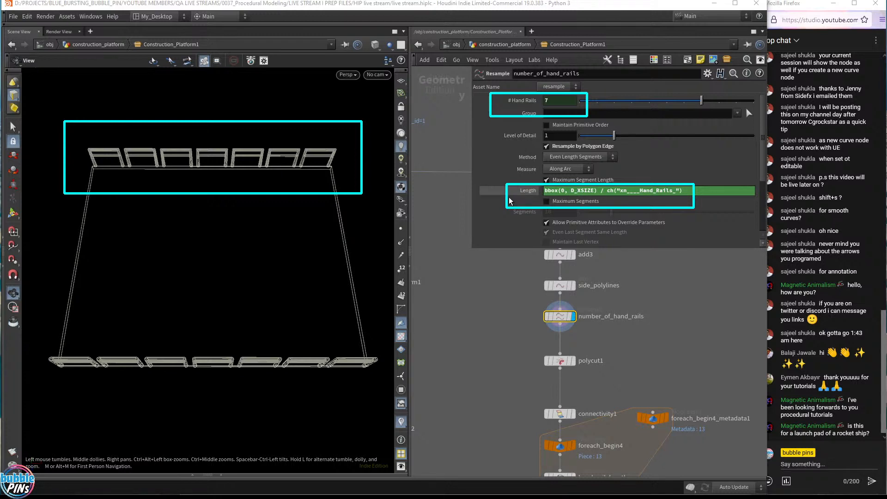
mouse_move(521, 195)
key(Escape)
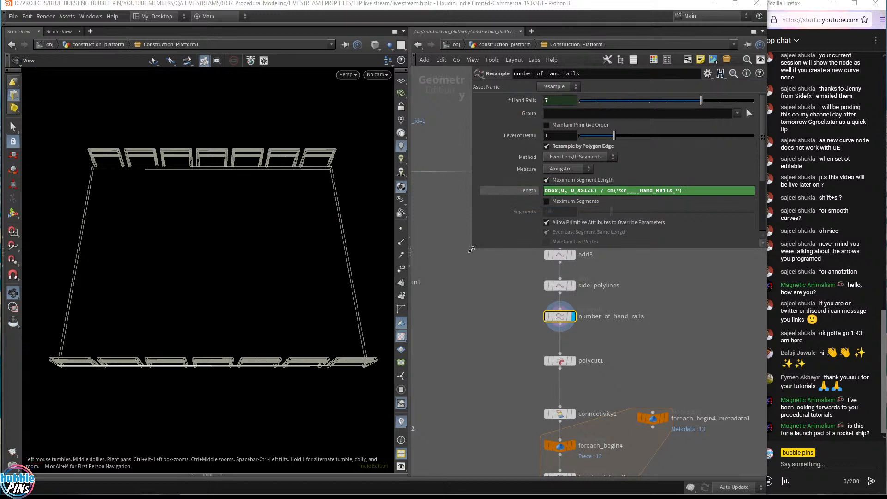
Duplicate number_of_hand_rails, put the copy between side_polylines and polycut1, and set its # Hand Rails to 5.
drag(472, 250, 566, 246)
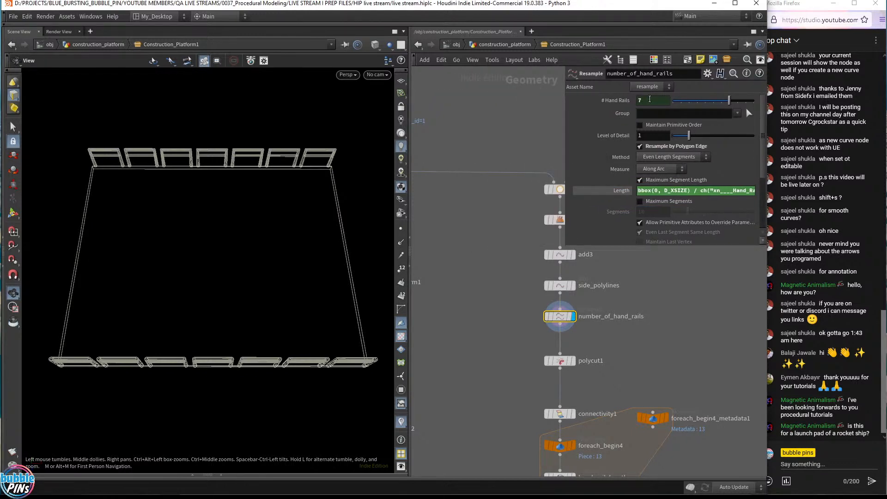
middle_drag(606, 334, 587, 335)
mouse_move(545, 323)
mouse_down()
mouse_move(467, 324)
mouse_move(585, 334)
mouse_move(540, 334)
mouse_up()
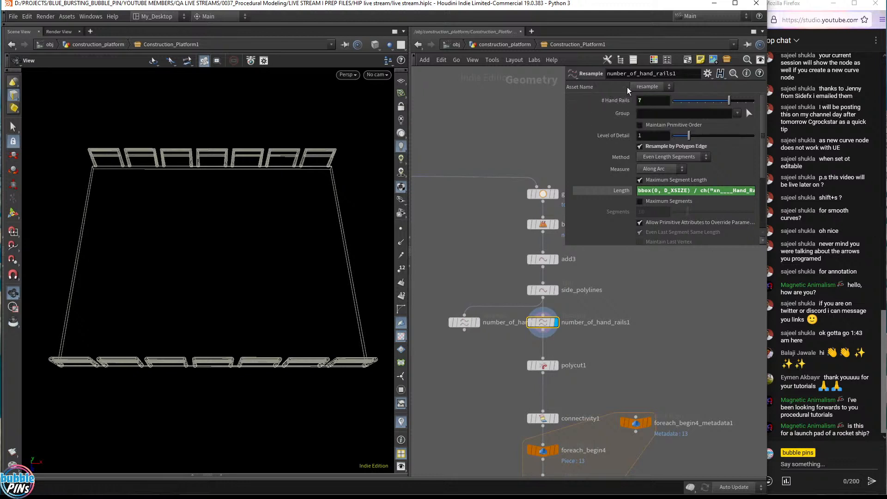
click(650, 103)
scroll(650, 102, up, 1)
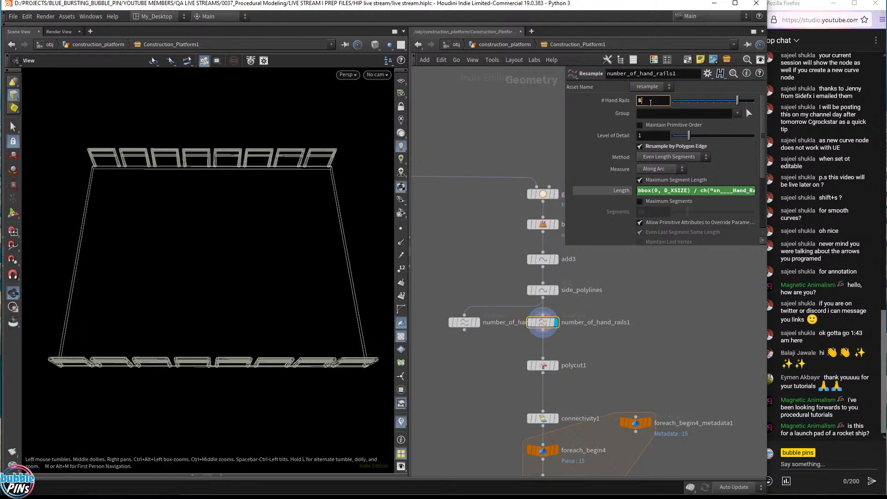
scroll(652, 101, down, 3)
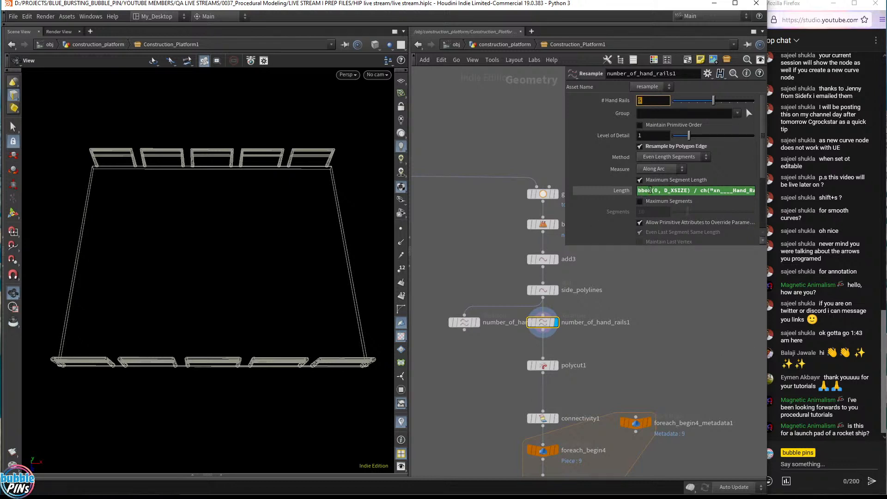
click(645, 337)
Delete the duplicate resample node and reinsert the original number_of_hand_rails between side_polylines and polycut1.
mouse_move(546, 324)
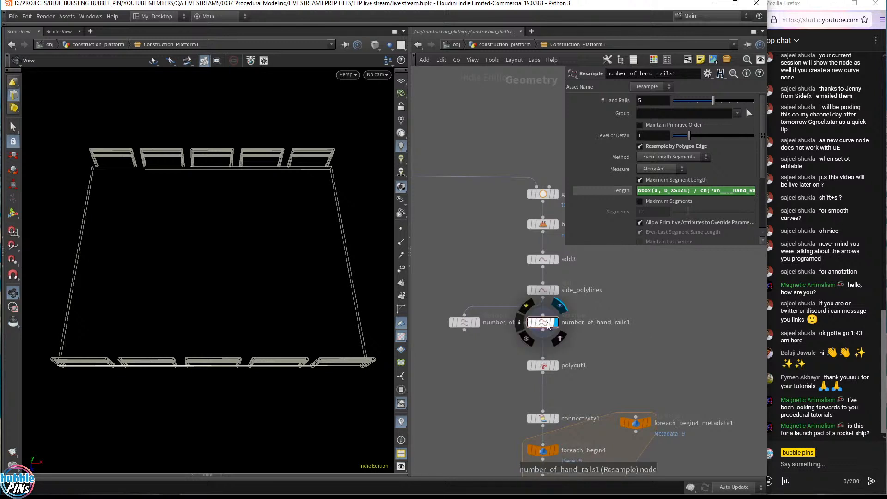
drag(548, 325, 652, 330)
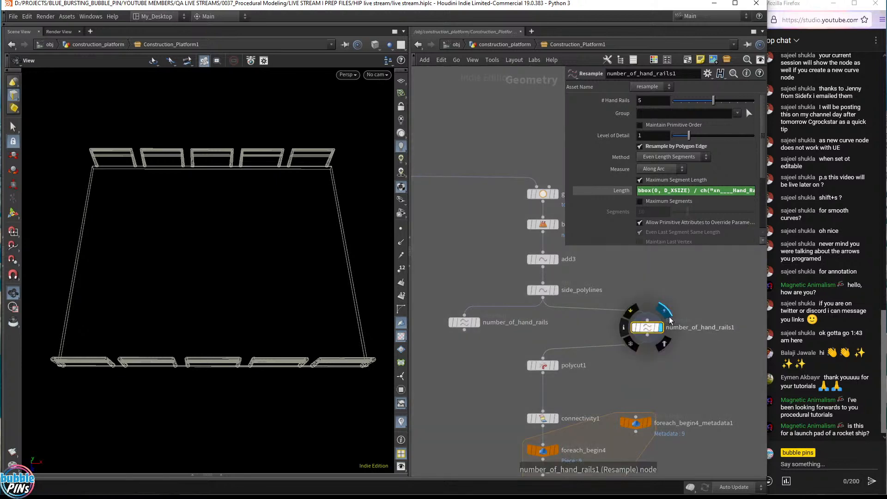
key(Delete)
drag(464, 330, 542, 326)
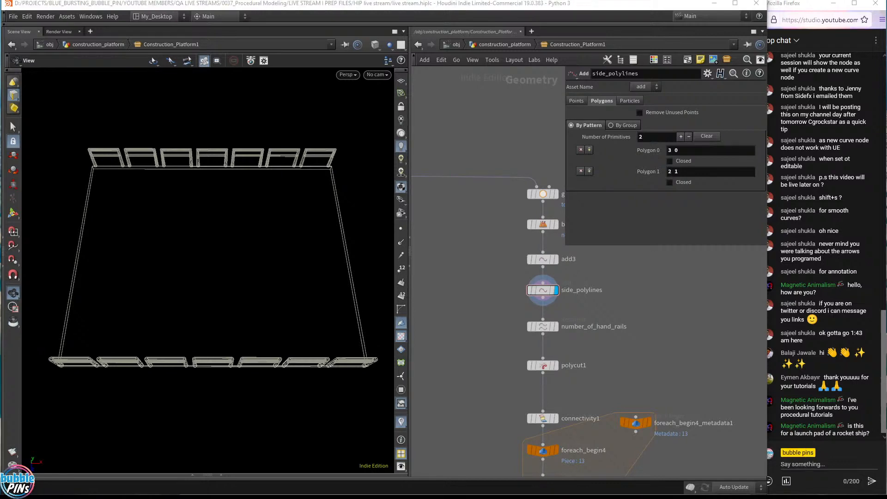
Switch to topics.txt in Notepad and highlight the Construction Platform note about using a curve node to draw out the idea.
key(alt+Tab)
click(398, 243)
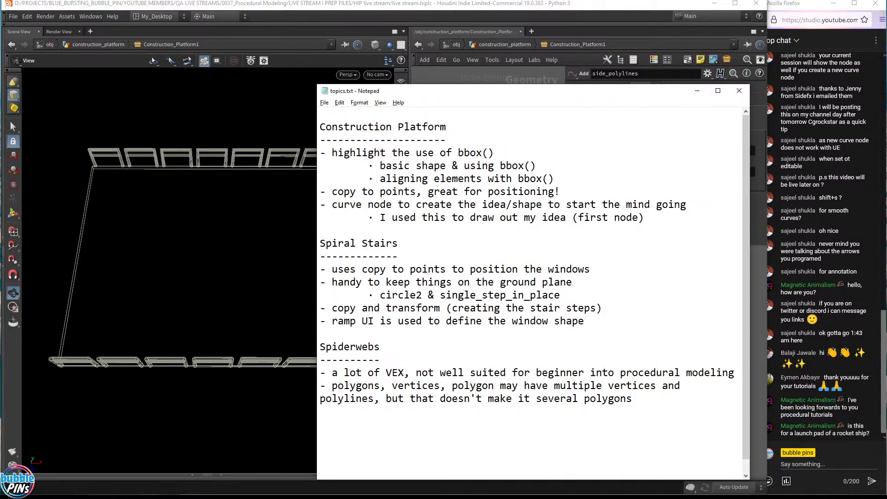
drag(645, 217, 320, 204)
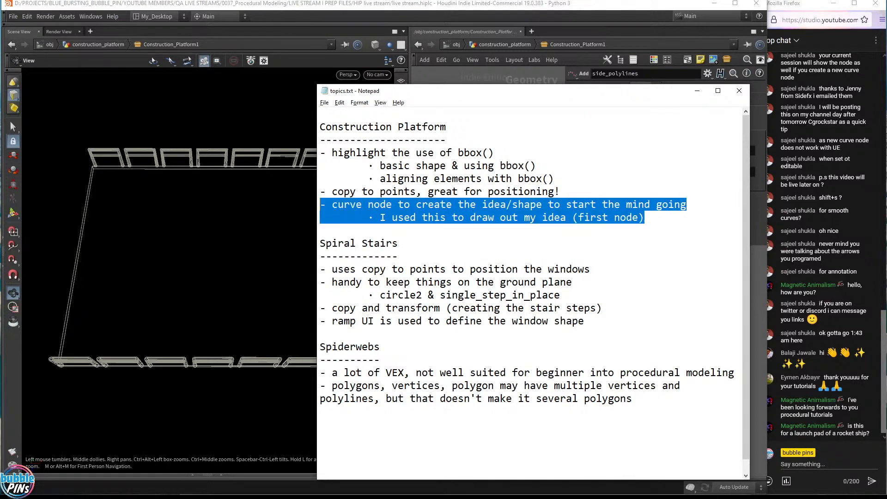
Re-highlight the curve node note about drawing out the idea in topics.txt, and return to Houdini.
click(492, 192)
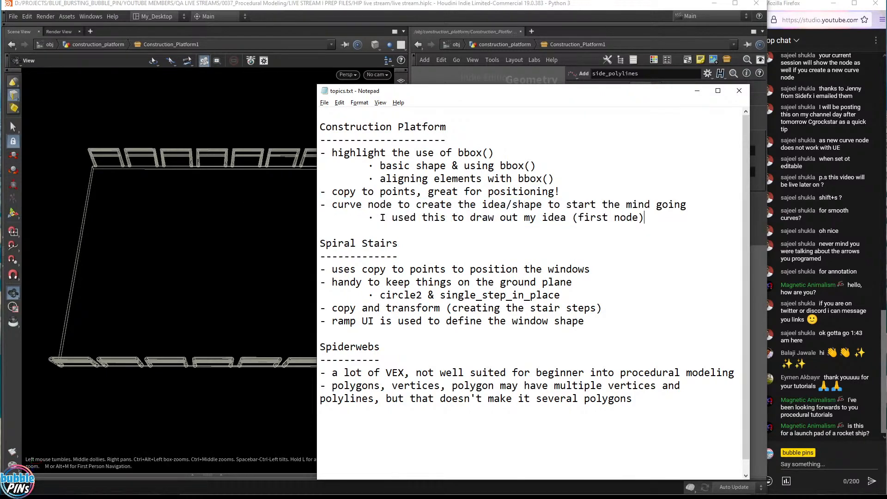
drag(645, 217, 320, 204)
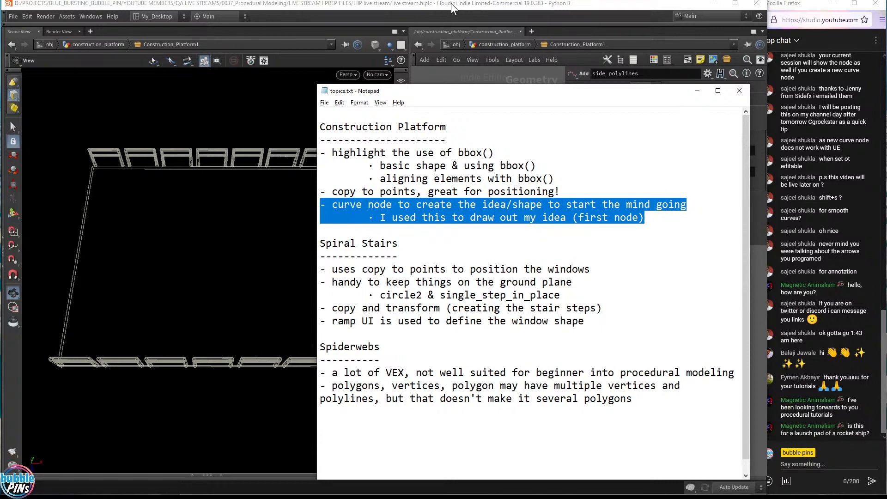
click(451, 3)
Highlight the viewer's question about a launch pad of a rocket ship in the live chat.
drag(240, 251, 274, 220)
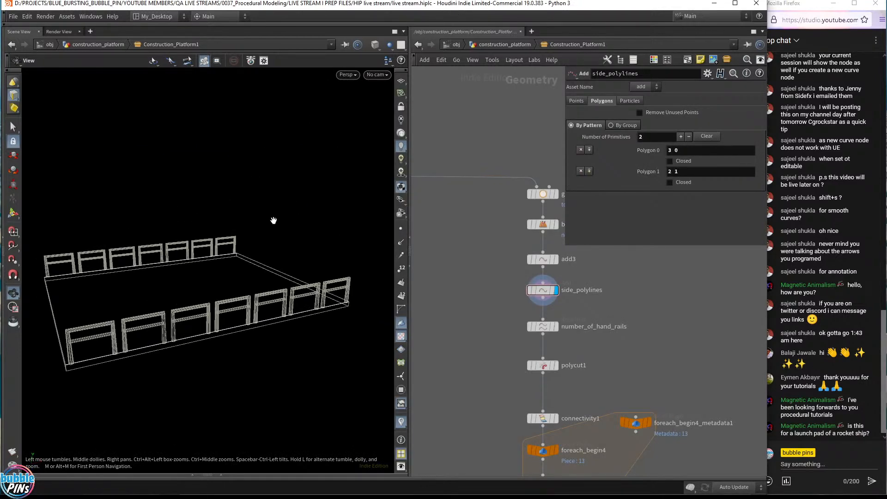
scroll(286, 217, down, 5)
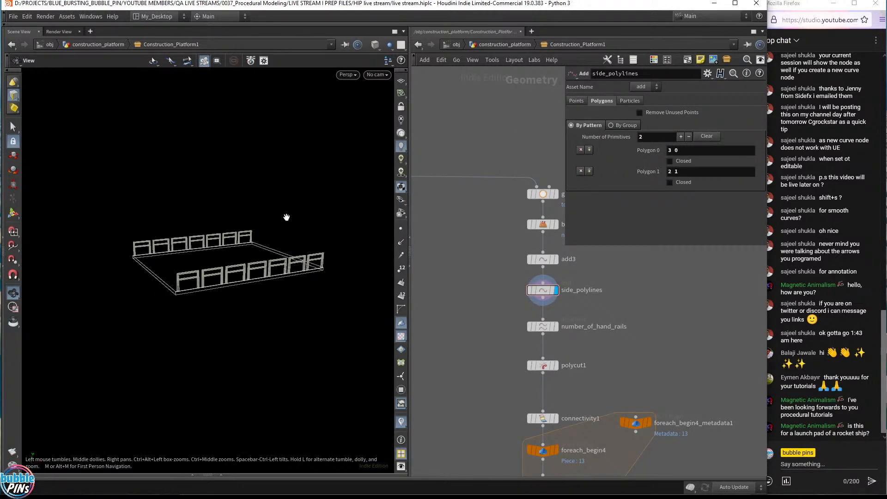
click(835, 331)
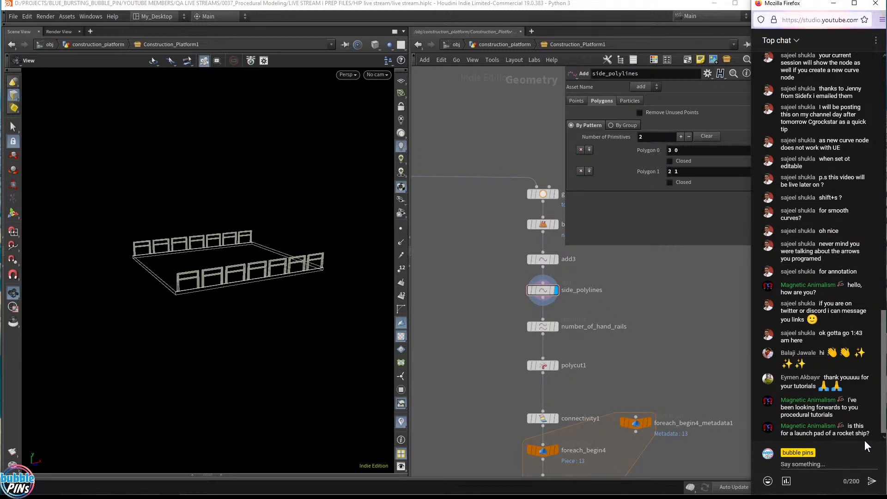
drag(865, 433, 848, 425)
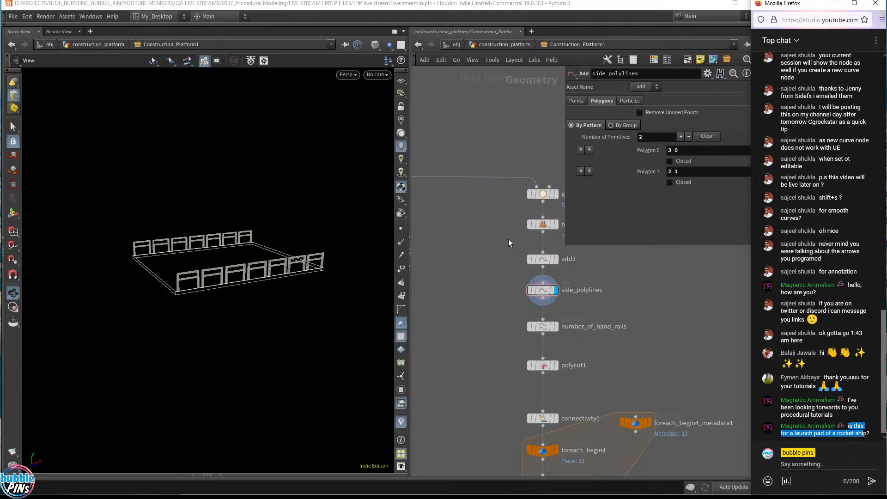
Display and select null1 below shop_materialpath, and view the complete construction platform with both towers.
scroll(508, 239, down, 6)
middle_drag(507, 398, 572, 258)
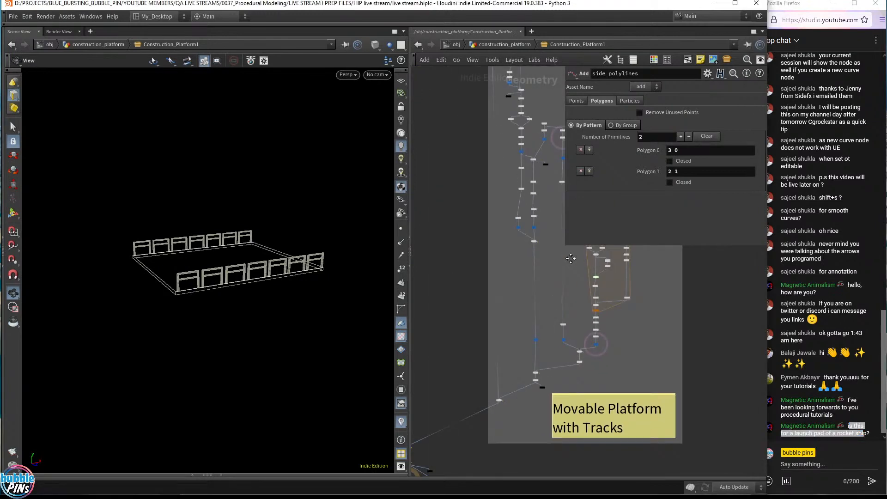
scroll(561, 338, up, 8)
click(562, 305)
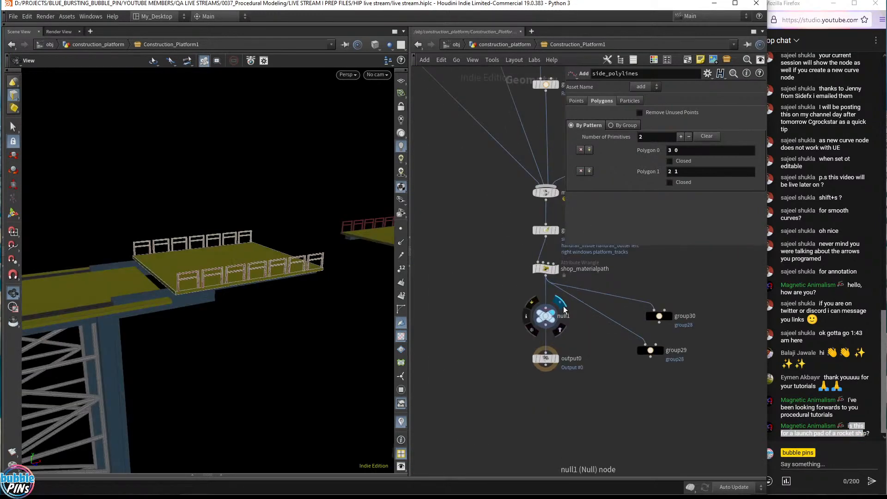
click(547, 316)
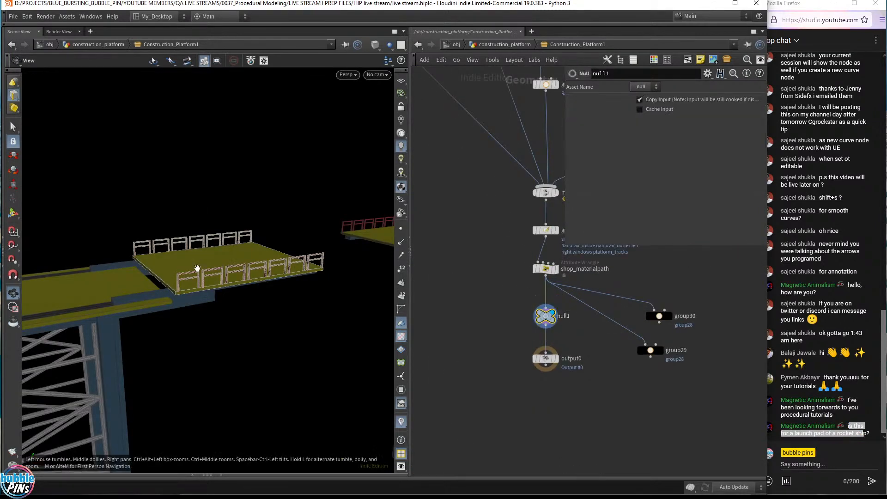
drag(198, 268, 288, 259)
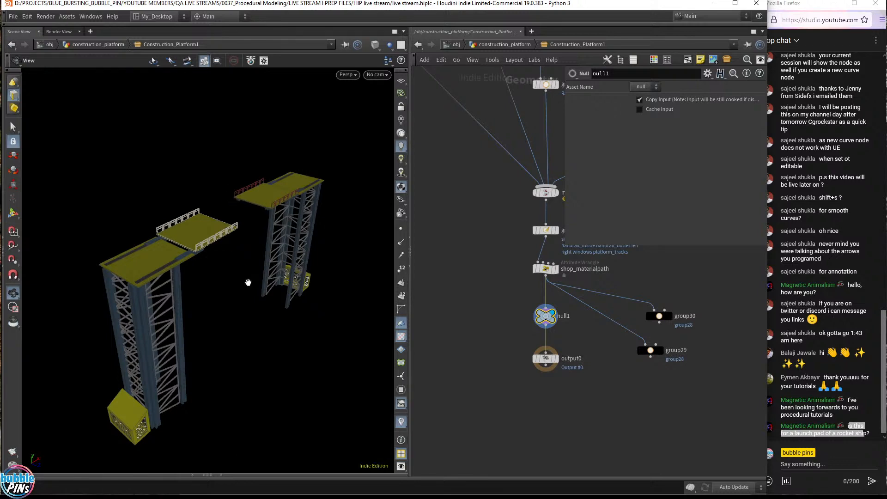
mouse_move(248, 283)
mouse_down()
mouse_move(234, 272)
mouse_move(225, 287)
mouse_move(233, 277)
mouse_up()
drag(234, 259, 210, 255)
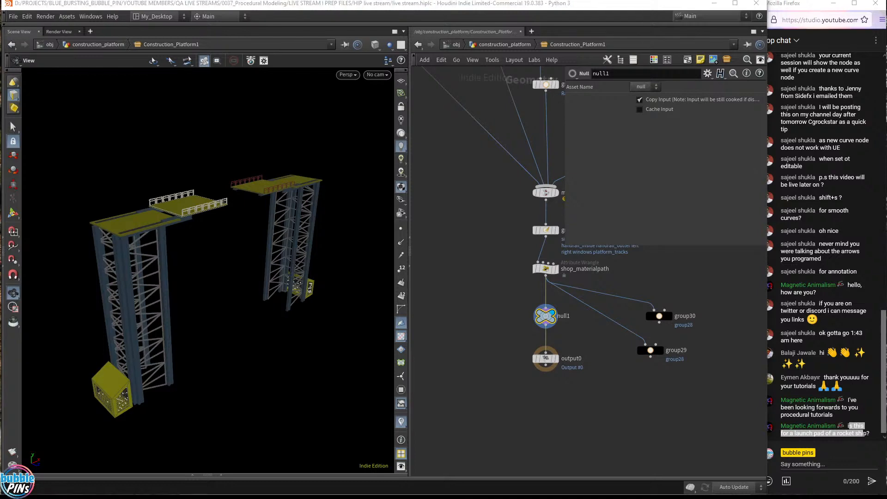
Bring the Chrome window over Houdini and browse the Blue Bursting Bubble Twitter feed for the construction platform renders.
drag(886, 189, 413, 79)
scroll(416, 261, down, 2)
scroll(416, 261, down, 5)
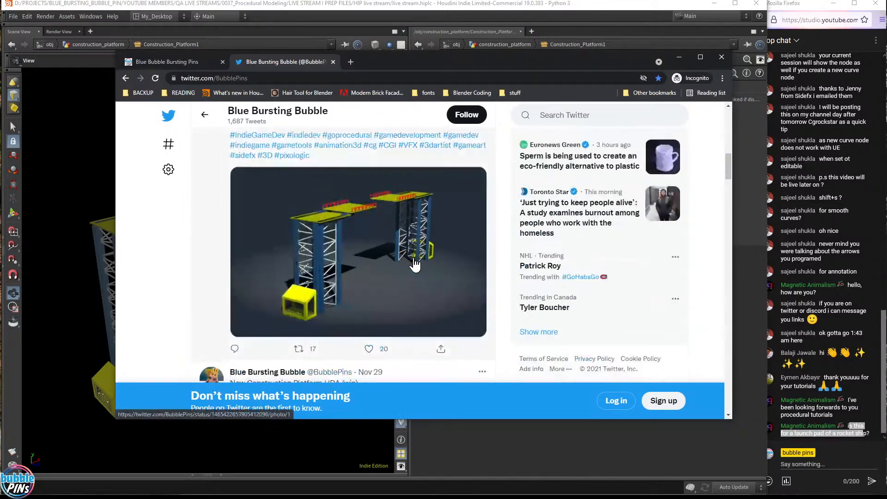
scroll(414, 263, up, 3)
scroll(412, 263, down, 3)
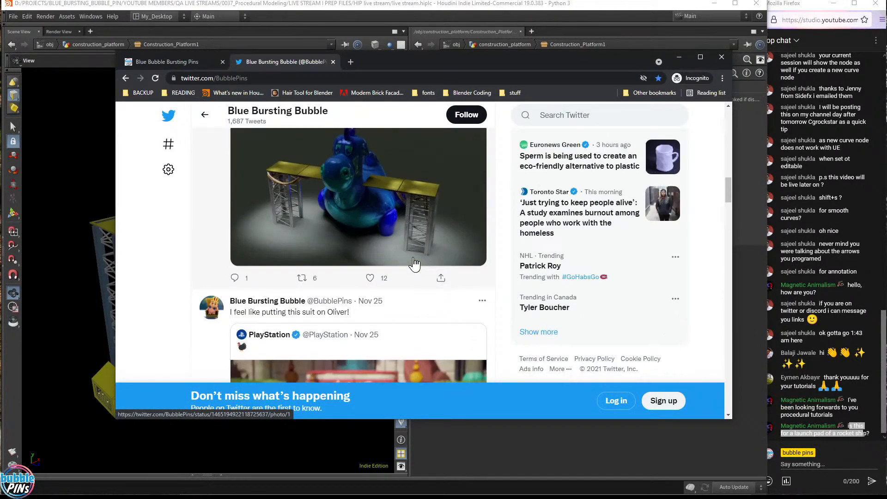
drag(729, 194, 727, 187)
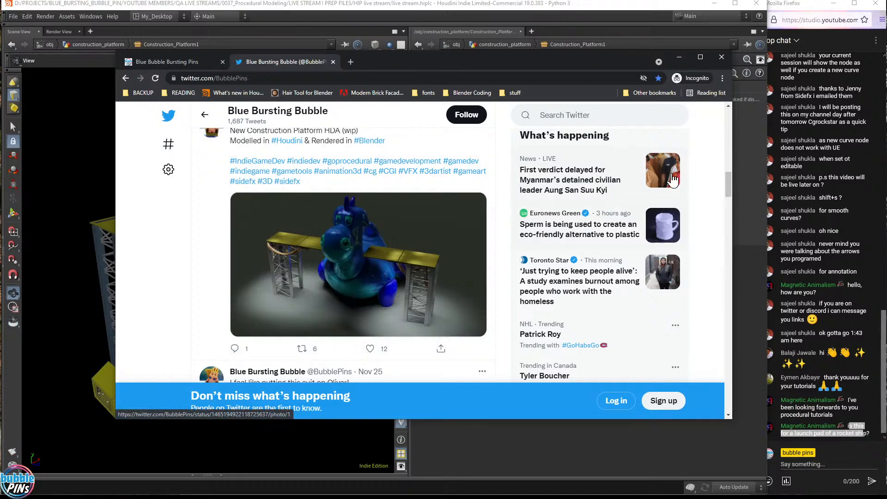
drag(729, 190, 726, 170)
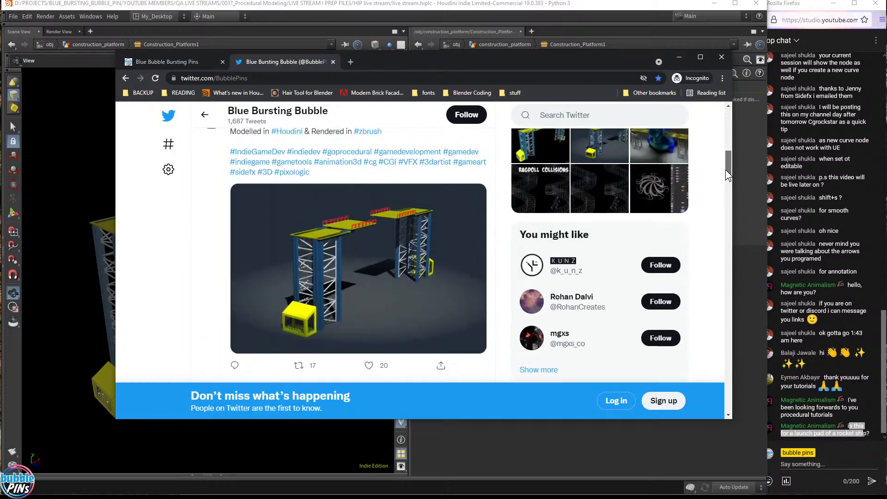
View the flipbook-rendered construction platform video in the Twitter feed, and move the browser window off the screen.
click(862, 439)
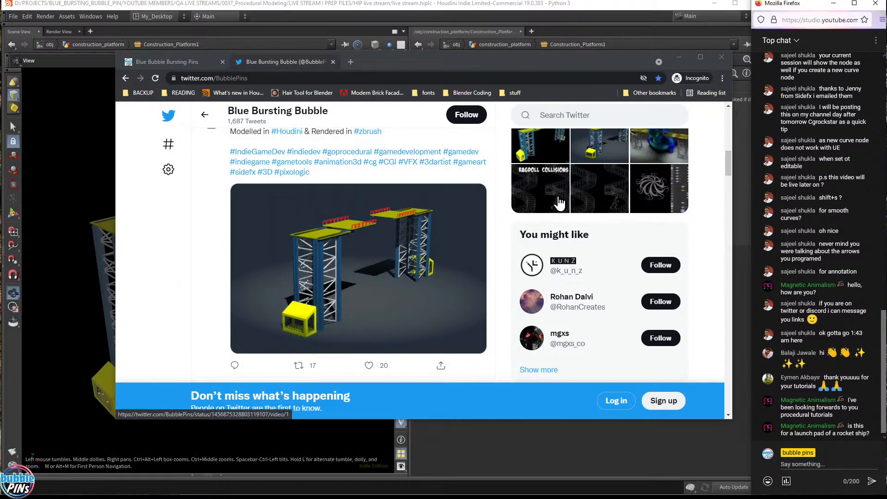
scroll(513, 217, up, 5)
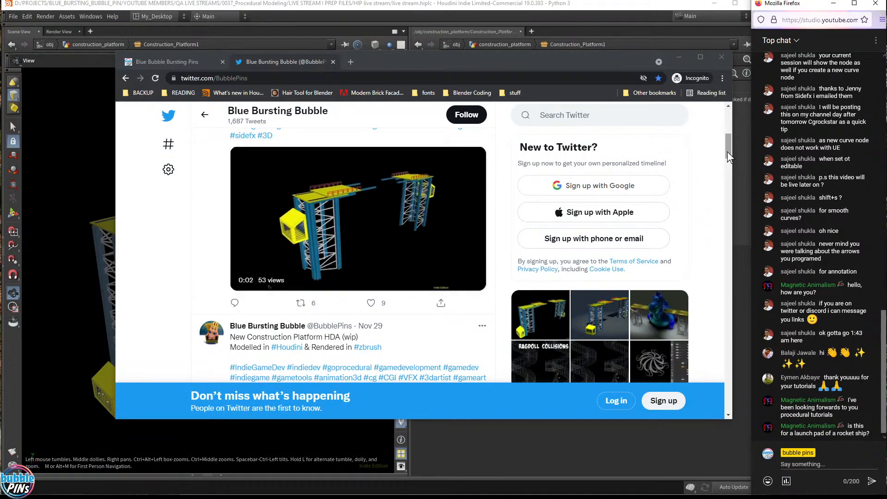
scroll(728, 148, up, 1)
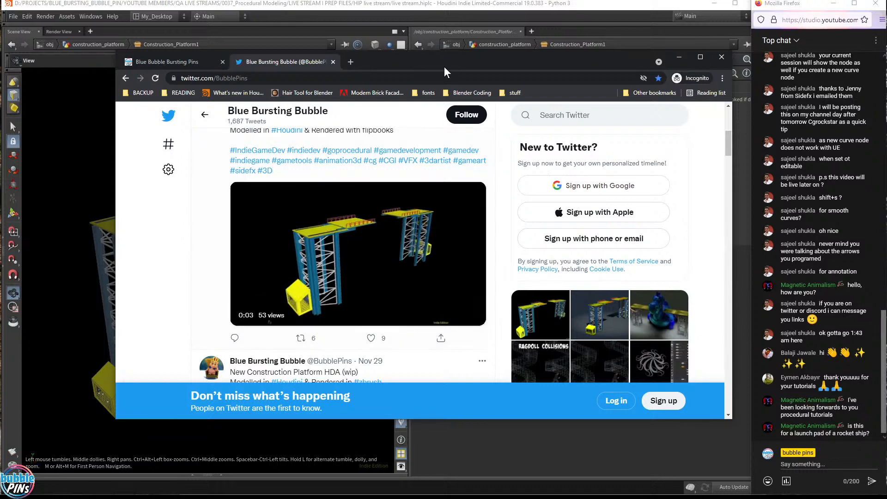
drag(444, 67, 886, 56)
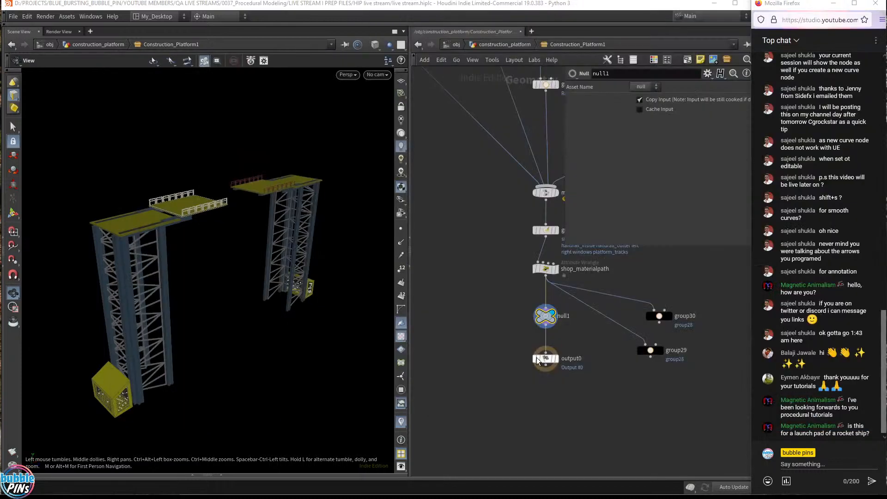
Highlight the words "rocket ship" in the viewer's chat question.
click(510, 401)
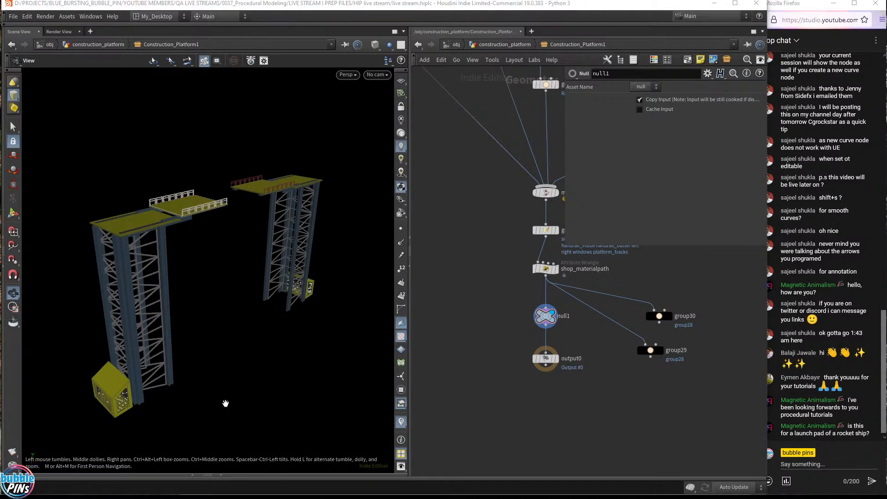
drag(838, 434, 868, 433)
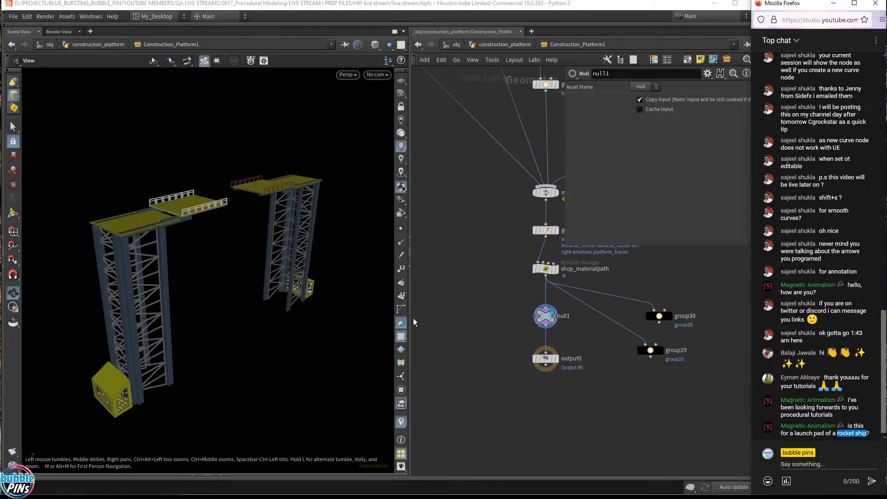
Narrow the parameter pane over the network editor to uncover more of the nodes around null1.
middle_drag(600, 391, 547, 414)
scroll(545, 414, down, 3)
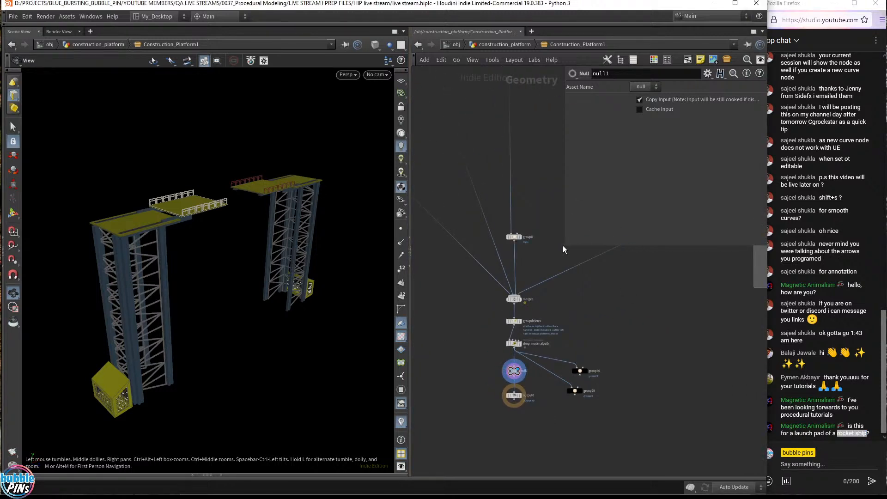
drag(563, 246, 608, 250)
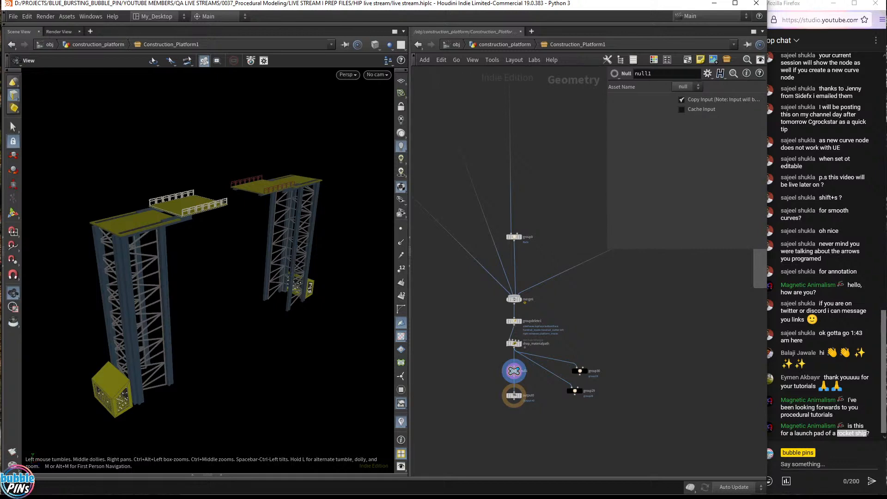
Switch to topics.txt in Notepad and highlight the two lines about using a curve node to start the idea.
key(alt+Tab)
click(446, 269)
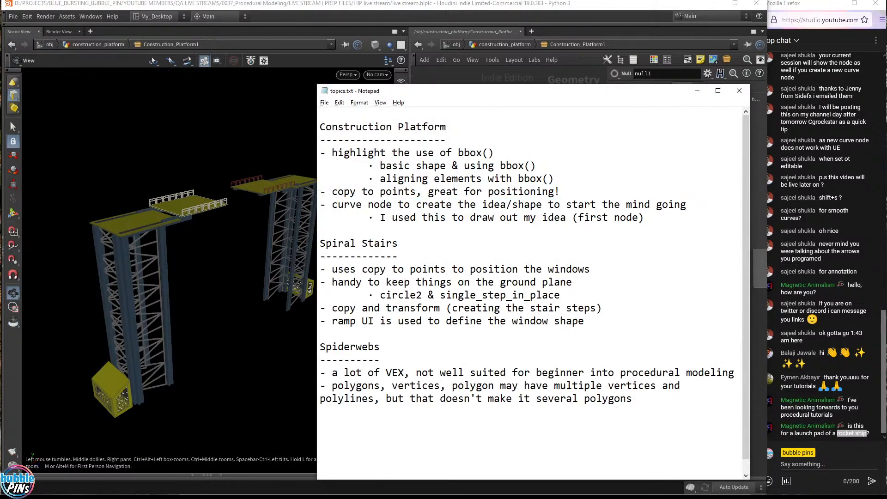
drag(344, 204, 644, 218)
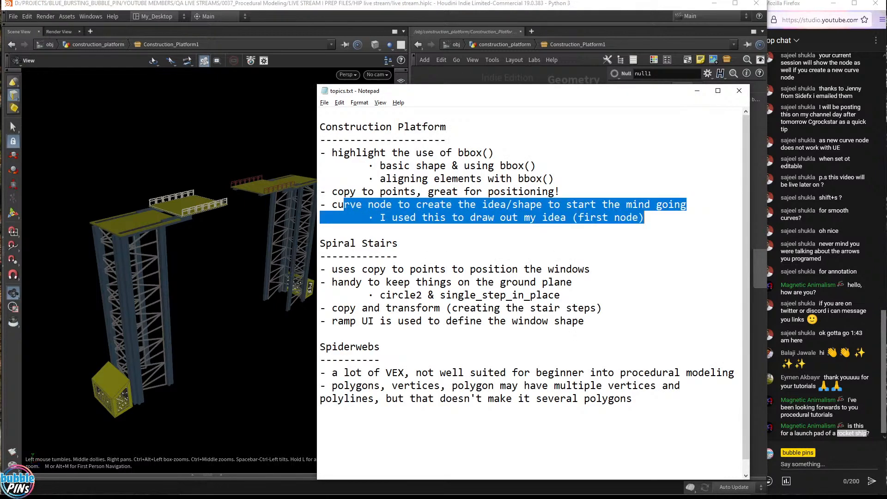
Return to Houdini, widen the network editor, and select the curve1 node above Rail_Template1.
click(523, 5)
drag(410, 164, 294, 166)
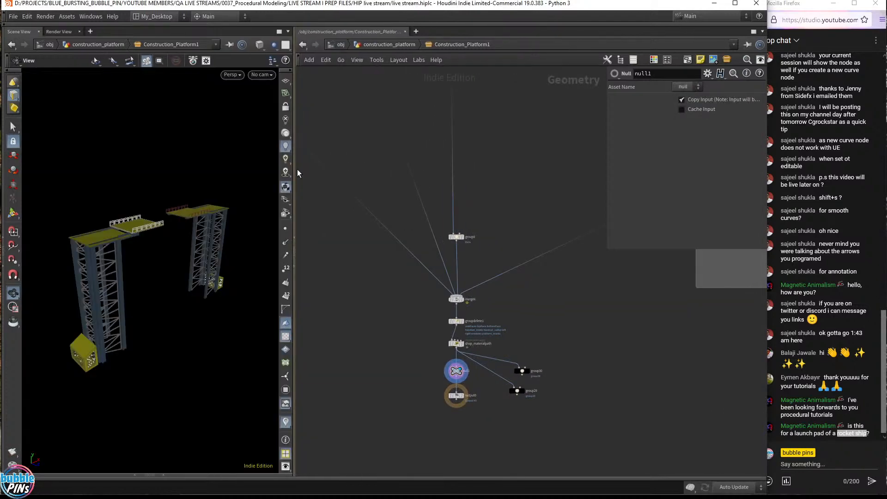
scroll(504, 171, down, 5)
middle_drag(507, 168, 513, 441)
middle_drag(548, 199, 522, 477)
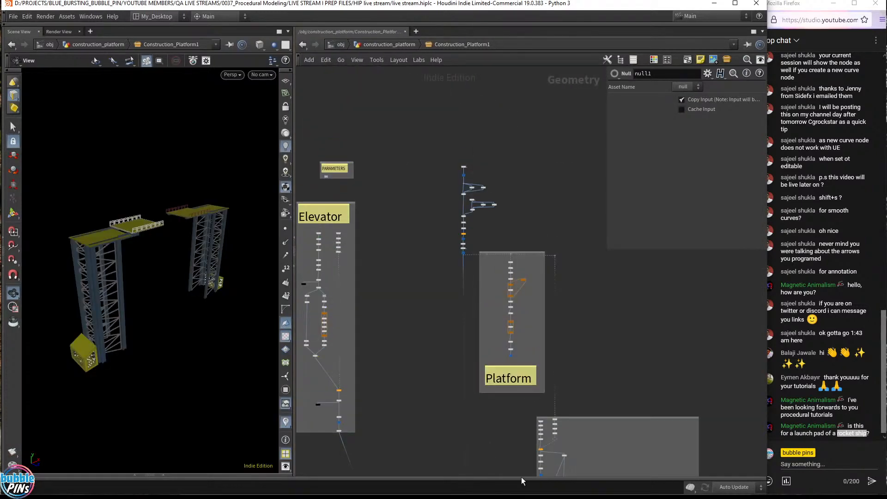
scroll(472, 171, up, 5)
scroll(463, 175, up, 5)
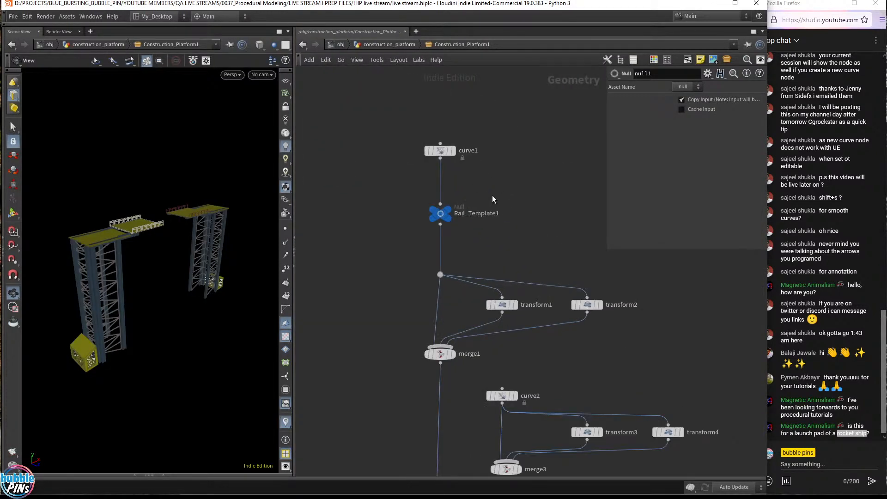
drag(428, 131, 500, 177)
scroll(503, 246, down, 8)
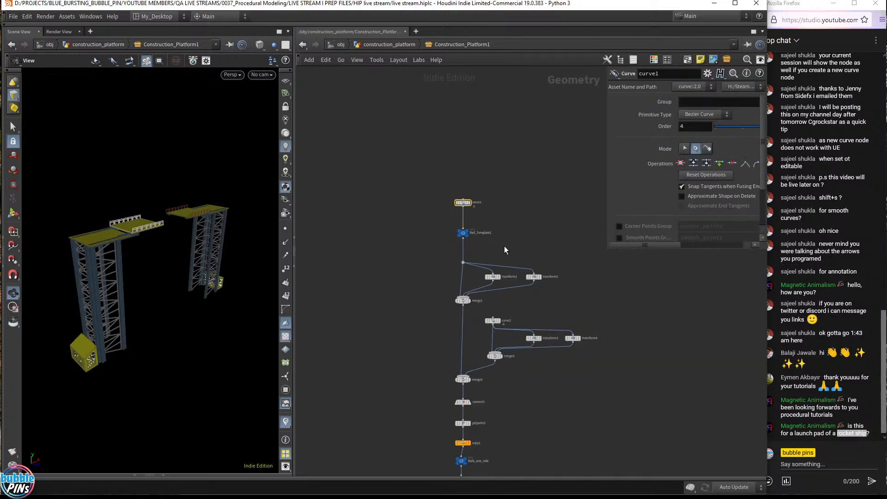
Turn on the display and template flags of curve1, and frame its ladder-shaped curve in the viewport.
scroll(536, 244, down, 6)
middle_drag(713, 375, 694, 285)
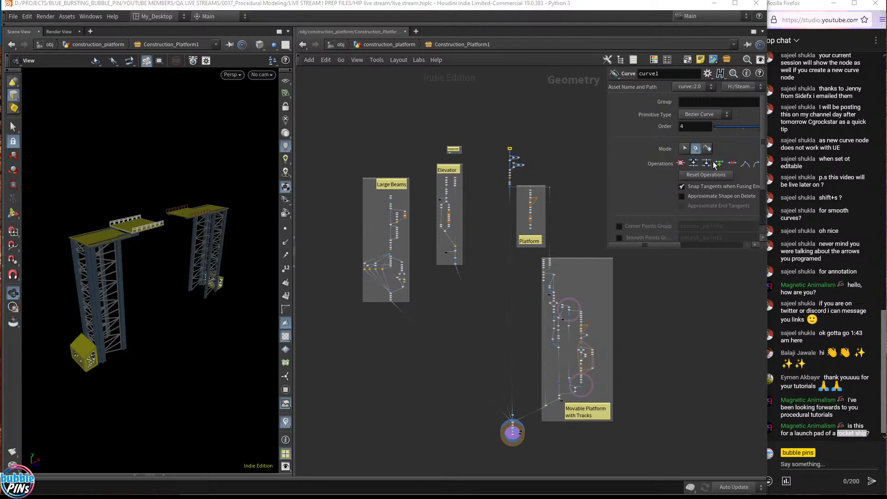
scroll(510, 148, up, 8)
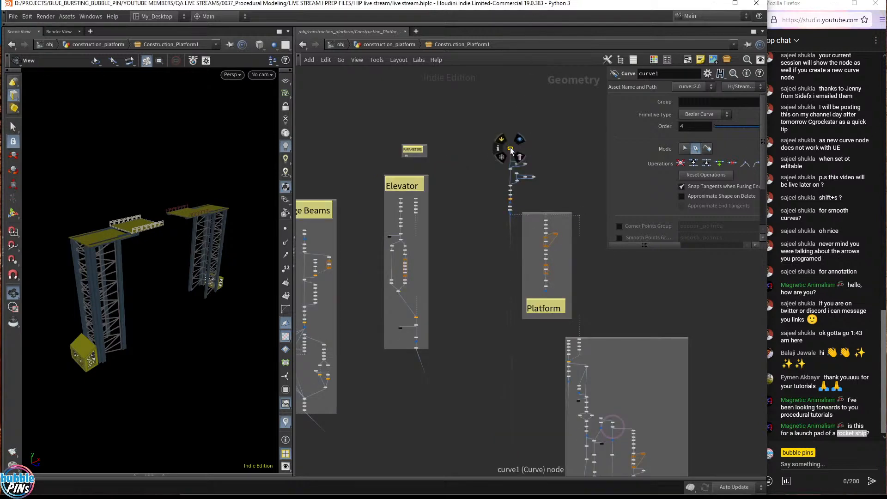
scroll(522, 161, up, 10)
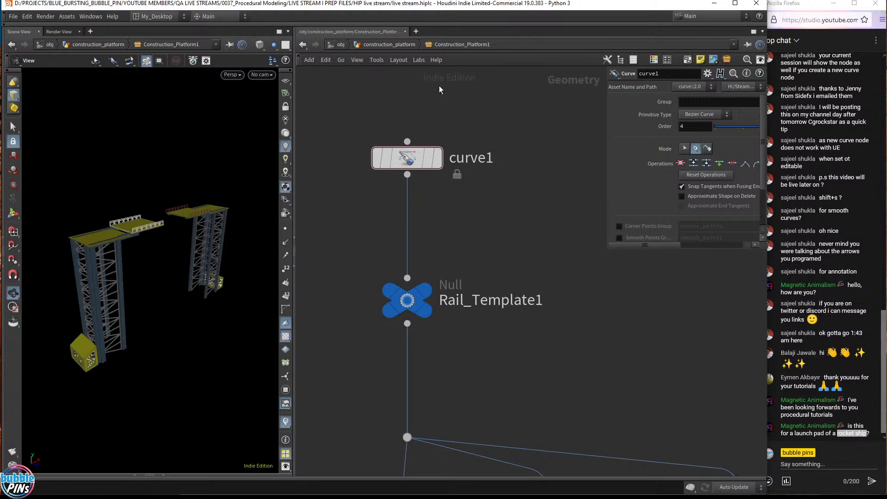
click(438, 158)
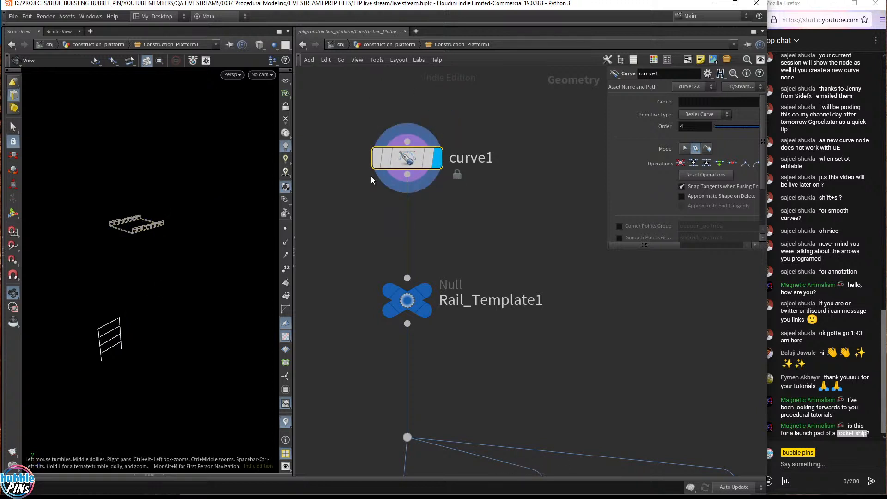
click(445, 197)
drag(215, 314, 185, 301)
key(space+h)
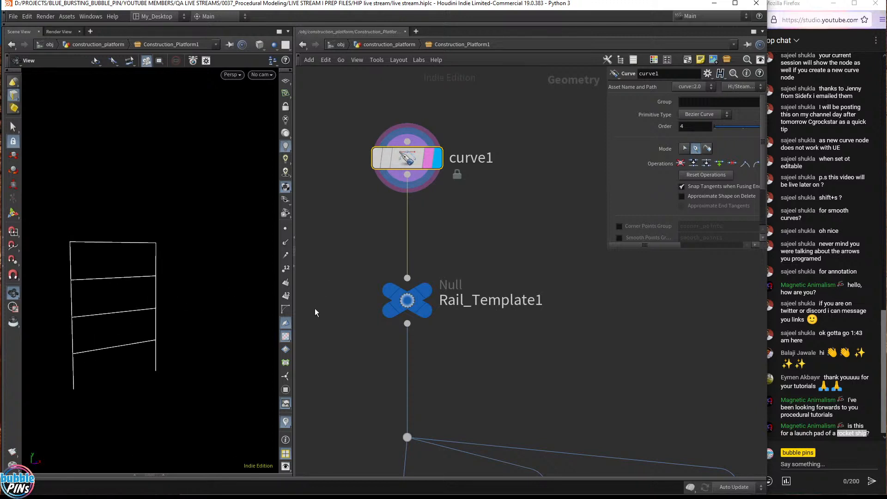
drag(123, 289, 204, 261)
scroll(539, 357, down, 2)
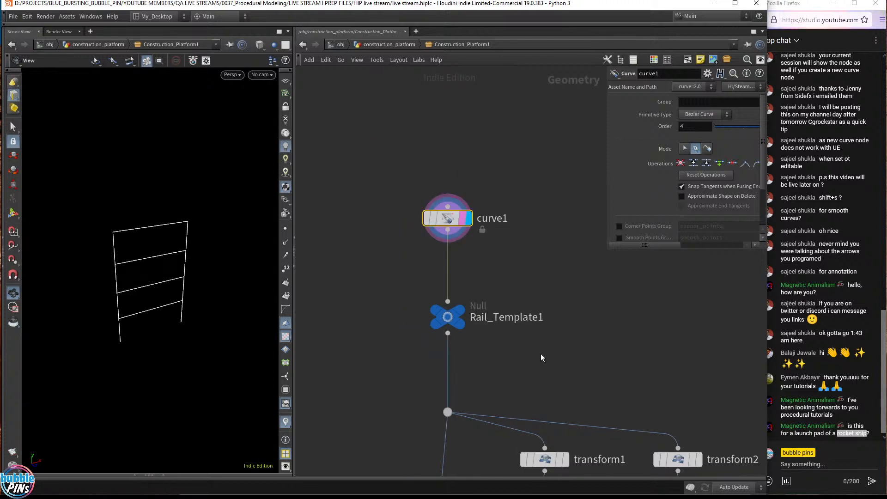
Examine the ladder-shaped curve of curve1 from an angled view in the viewport.
scroll(541, 343, down, 2)
scroll(541, 343, up, 2)
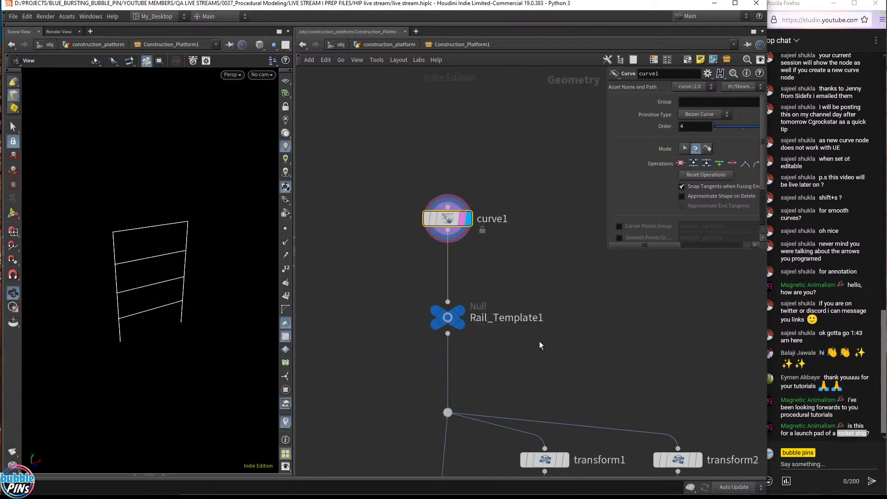
mouse_move(203, 305)
mouse_down()
mouse_move(214, 297)
mouse_move(201, 309)
mouse_up()
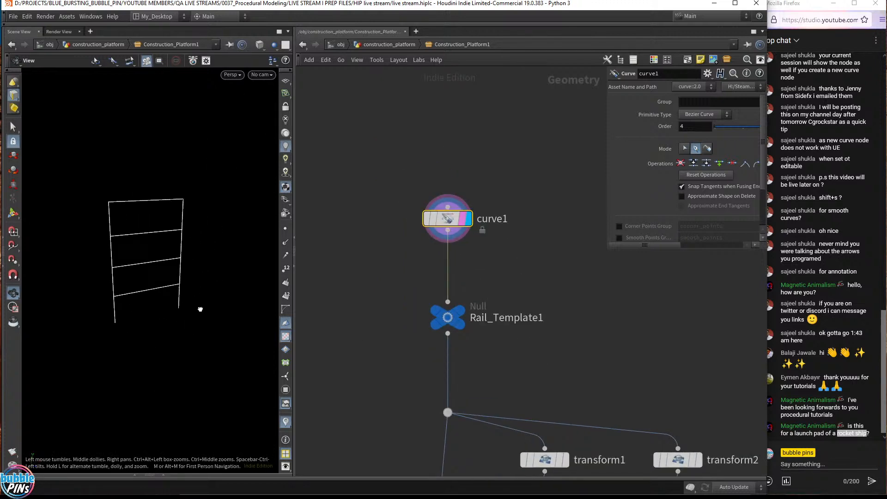
key(g)
drag(171, 283, 205, 259)
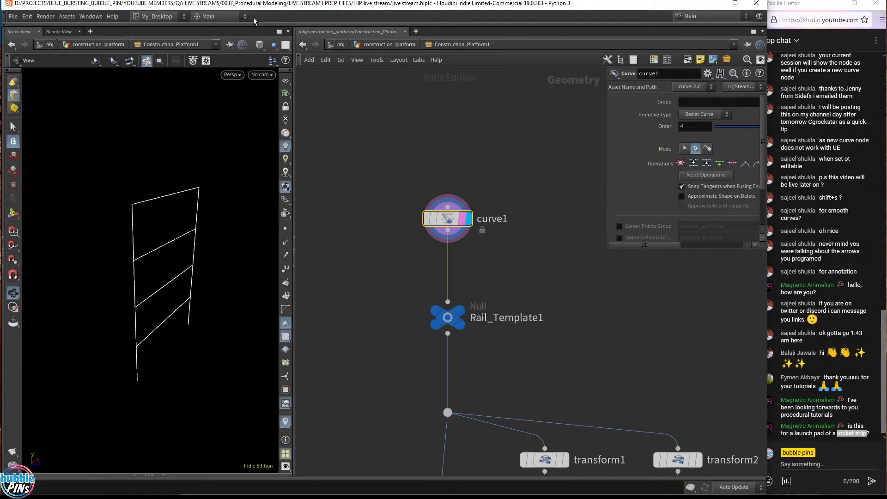
drag(537, 257, 398, 190)
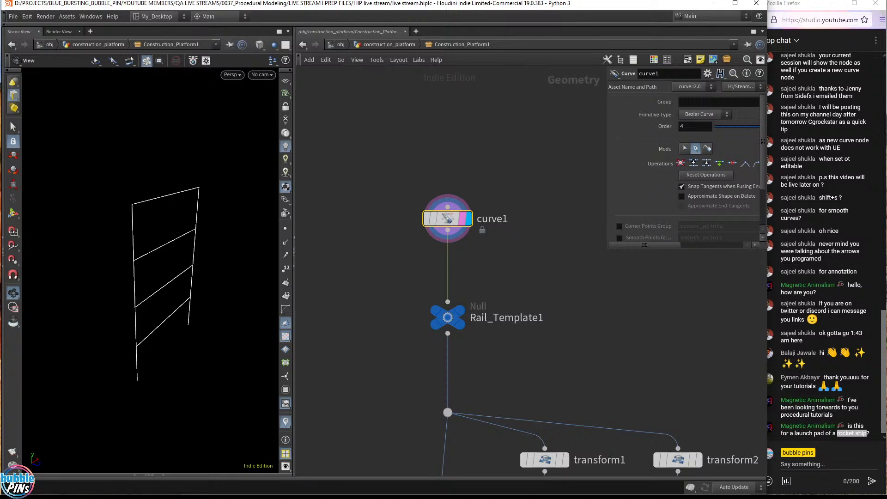
Switch to topics.txt in Notepad and highlight the Spiral Stairs heading, followed by the words "copy to points" beneath it.
key(alt+Tab)
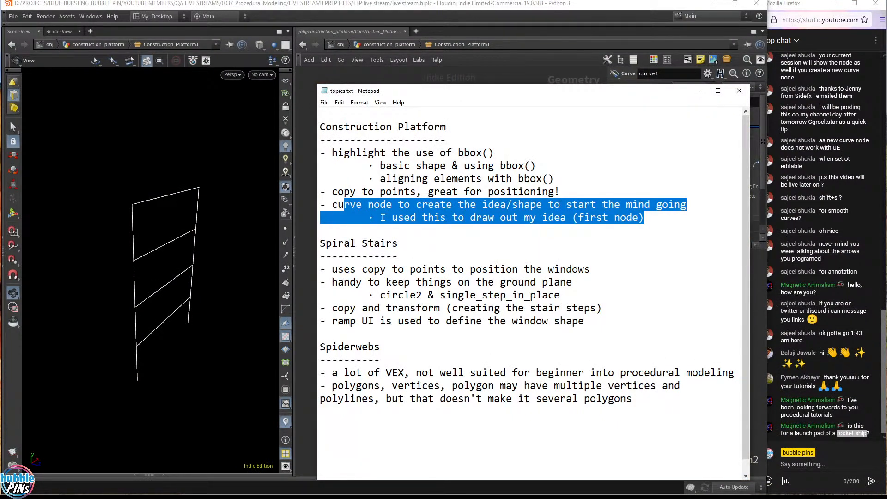
click(399, 243)
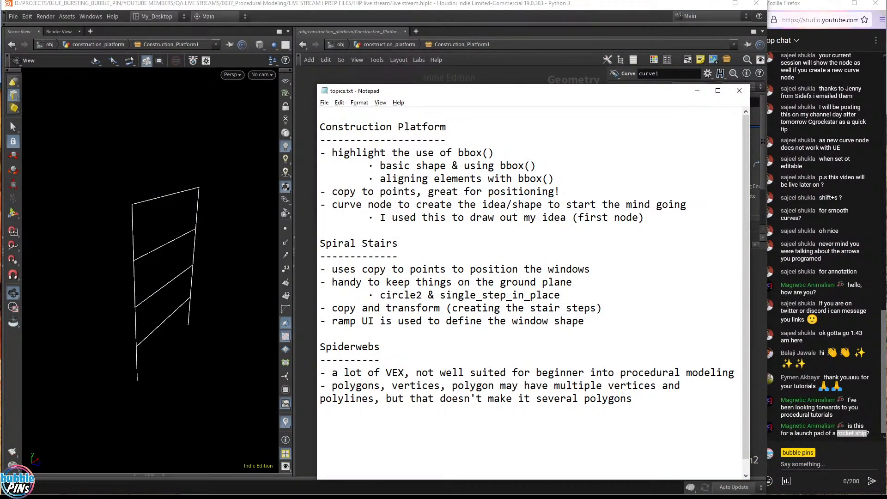
key(shift+Home)
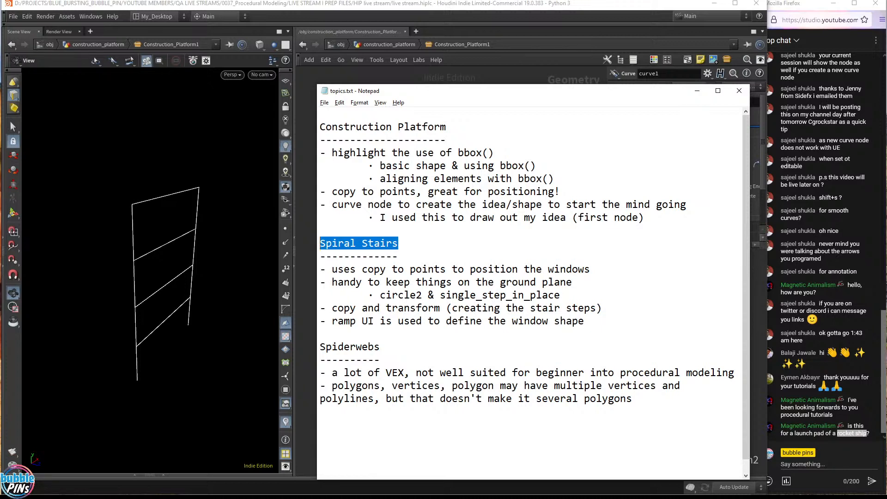
drag(363, 269, 446, 269)
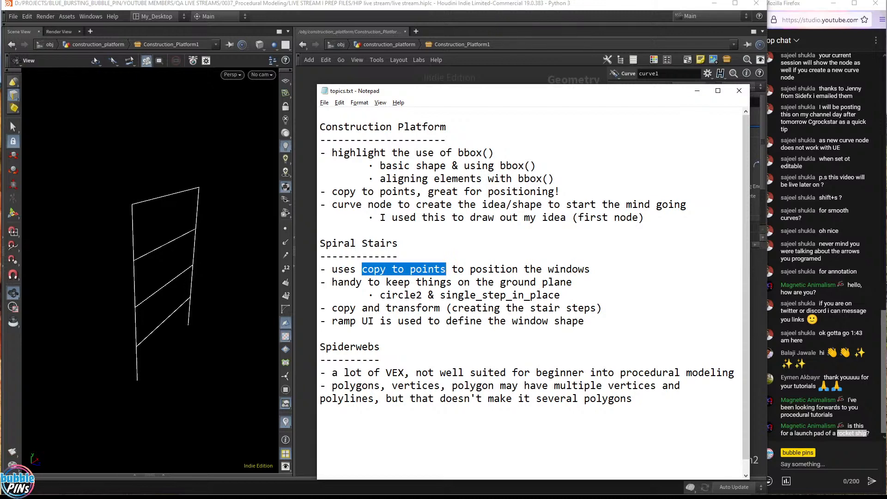
Return to Houdini, go up to the obj level, hide construction_platform, and display Spiral_Stairs with its tower framed in the viewport.
click(428, 4)
click(386, 44)
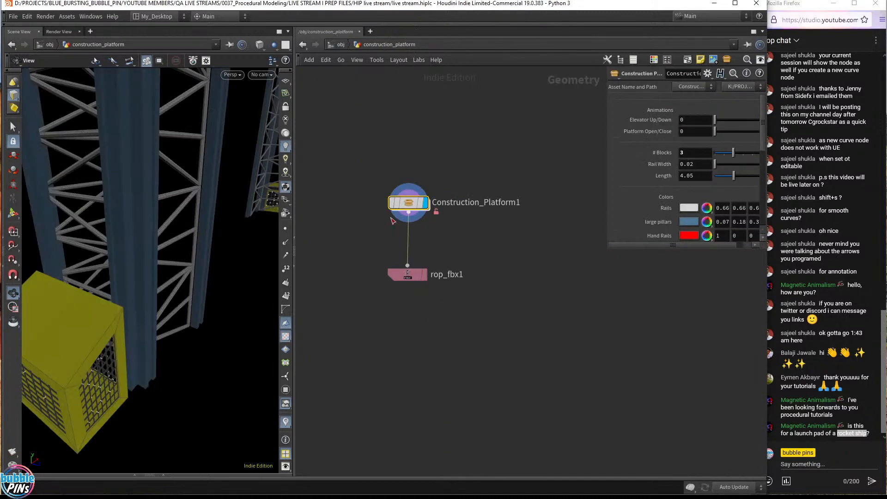
click(337, 45)
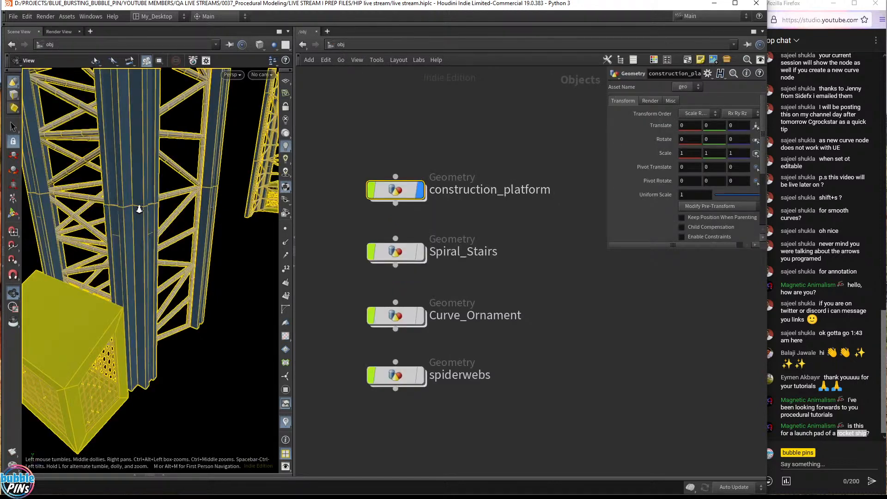
middle_drag(138, 208, 162, 226)
right_drag(259, 203, 238, 265)
click(420, 190)
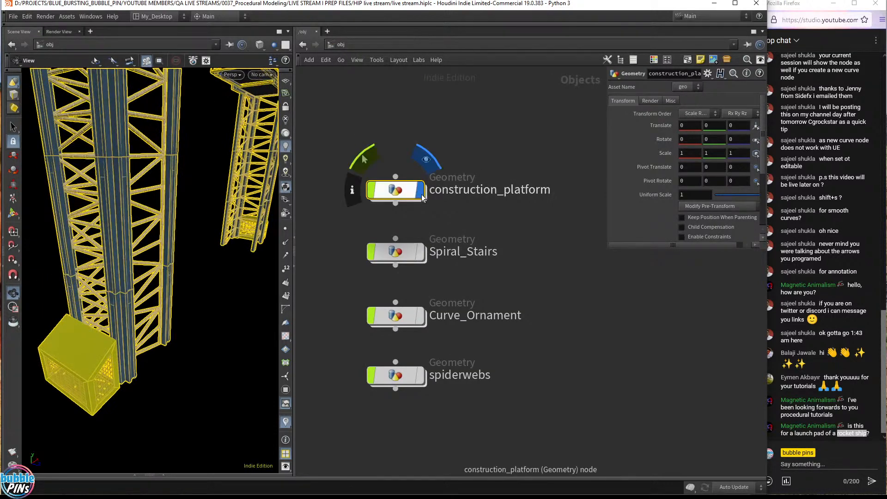
click(419, 253)
scroll(182, 180, down, 5)
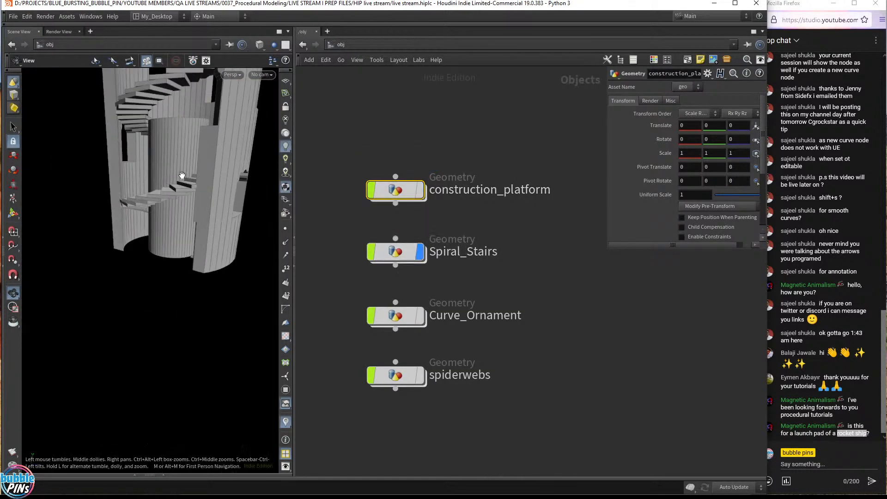
middle_drag(182, 178, 139, 208)
drag(138, 208, 220, 228)
Enter Spiral_Stairs, then display and select the Spiral_Stairs_Generator1 node to view its complete tower.
double_click(395, 252)
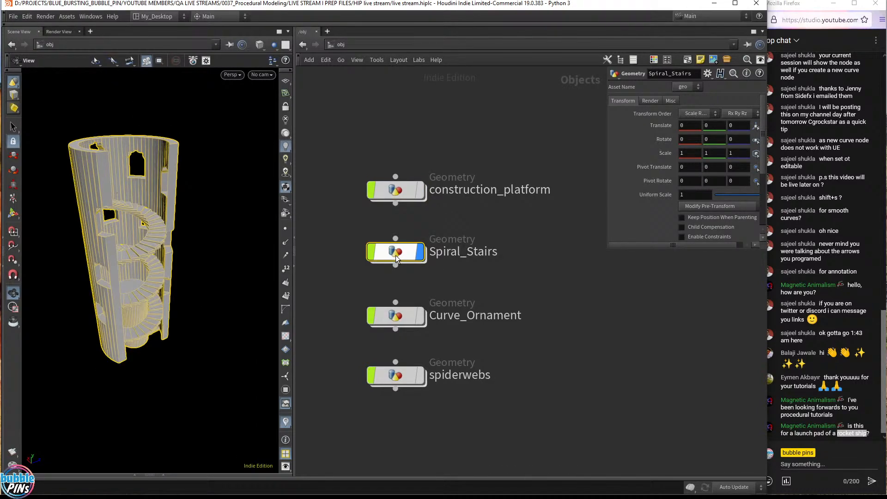
click(525, 194)
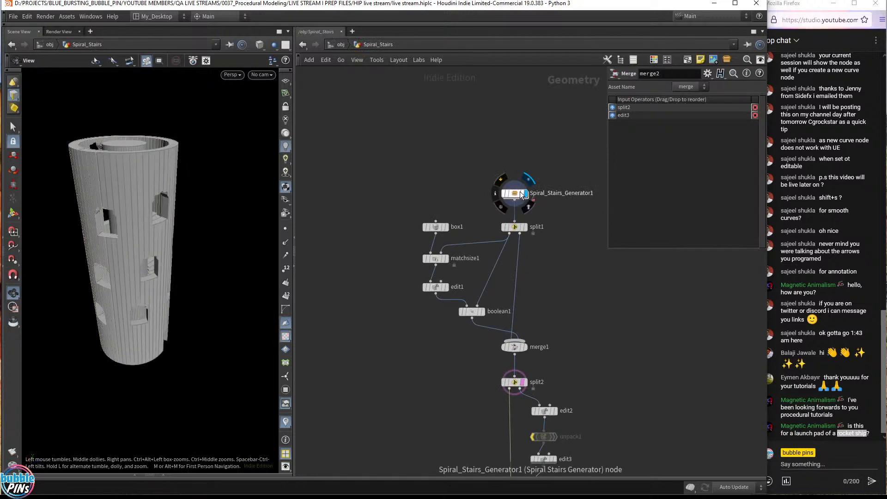
click(514, 193)
drag(142, 195, 171, 205)
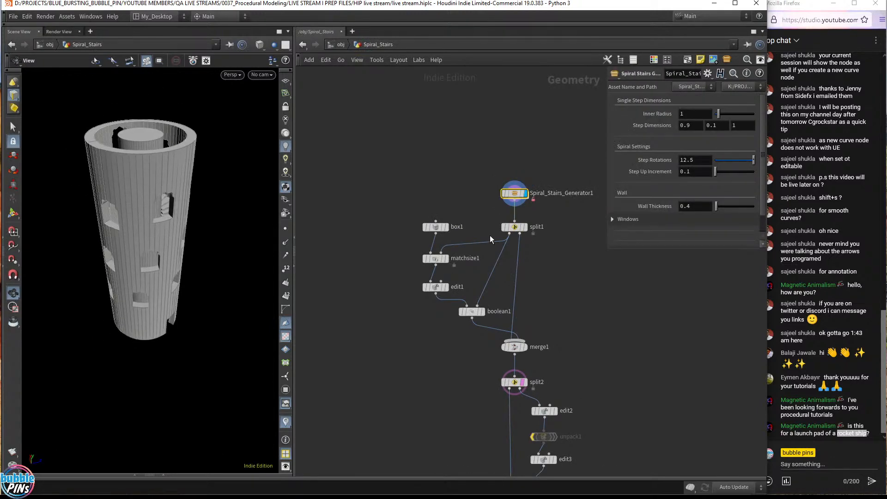
Display merge2 at the end of the network and inspect the stairs inside the cut-open tower.
middle_drag(580, 336, 548, 207)
click(492, 375)
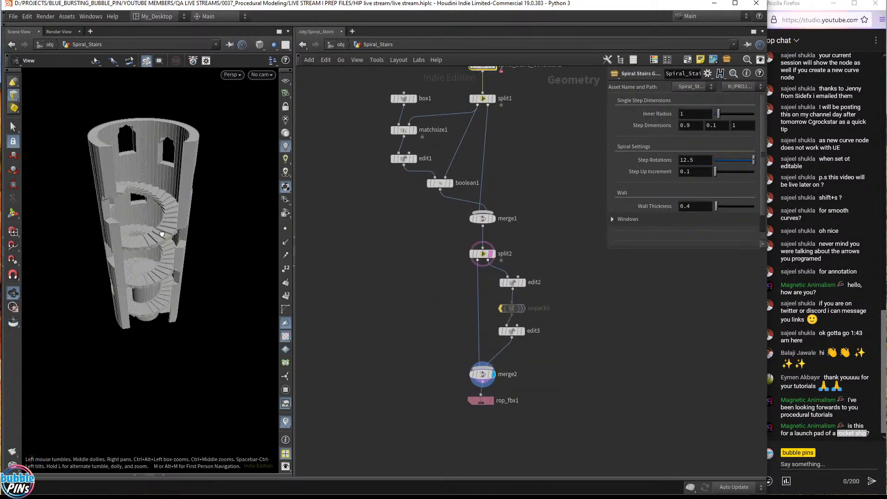
scroll(232, 231, up, 5)
mouse_move(232, 231)
mouse_down()
mouse_move(160, 248)
mouse_move(178, 188)
mouse_move(204, 236)
mouse_move(222, 240)
mouse_up()
Enter Spiral_Stairs_Generator1 and bring up the box1 node at the start of its Spiral Stairs group.
middle_drag(530, 151, 511, 257)
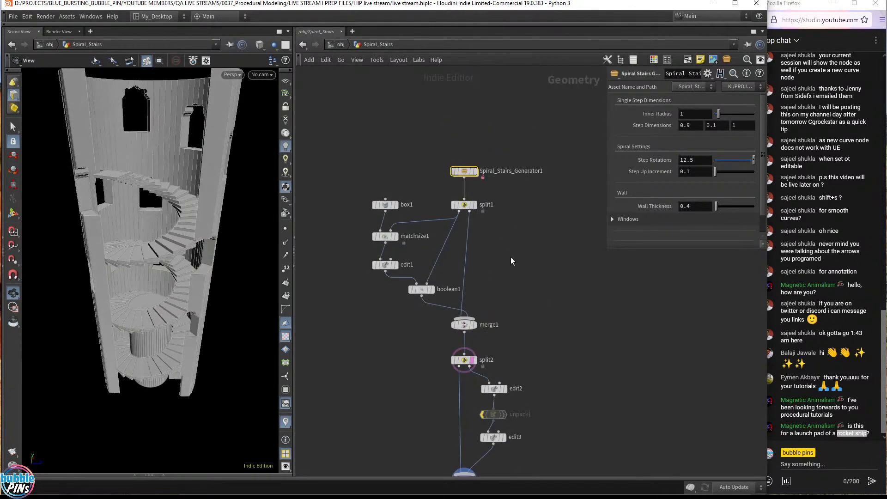
click(472, 172)
double_click(469, 175)
middle_drag(424, 248, 345, 300)
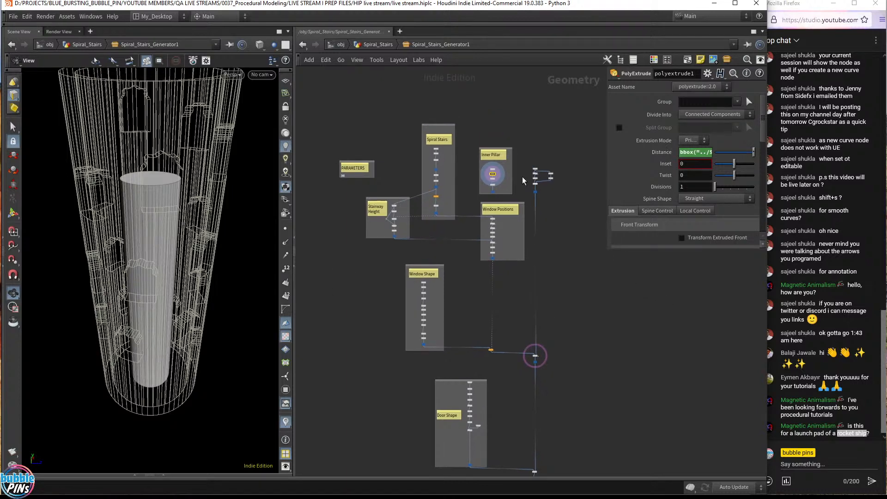
scroll(460, 164, up, 15)
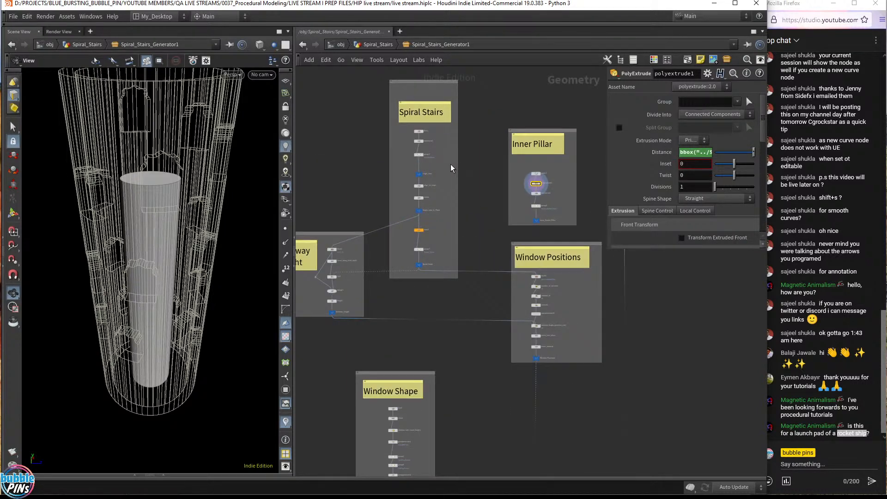
scroll(430, 124, down, 5)
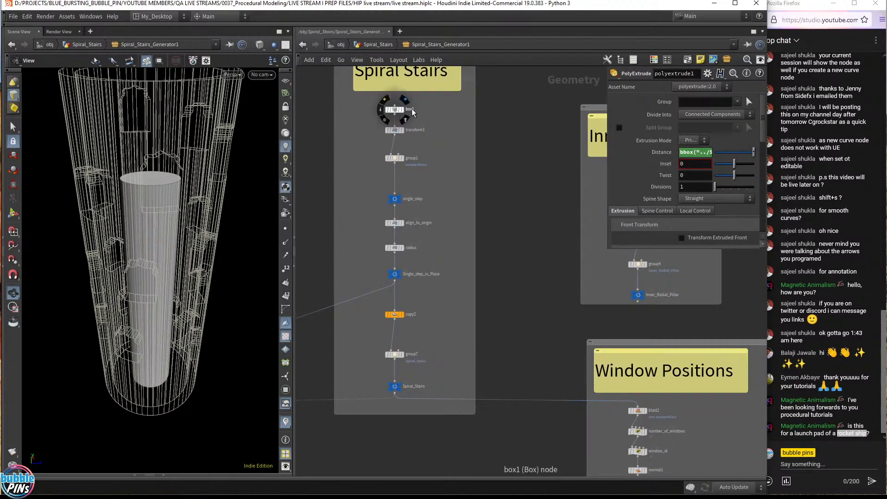
scroll(413, 111, up, 5)
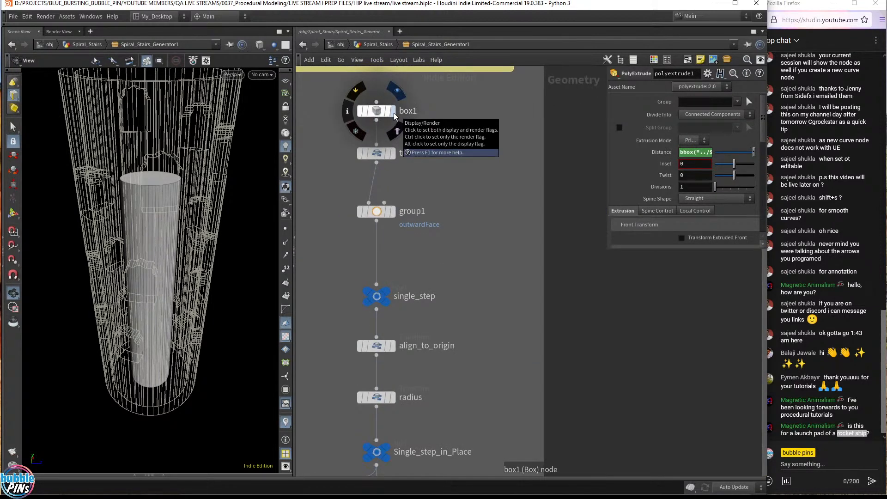
Display box1 in the viewport without the wireframe tower around it.
click(395, 114)
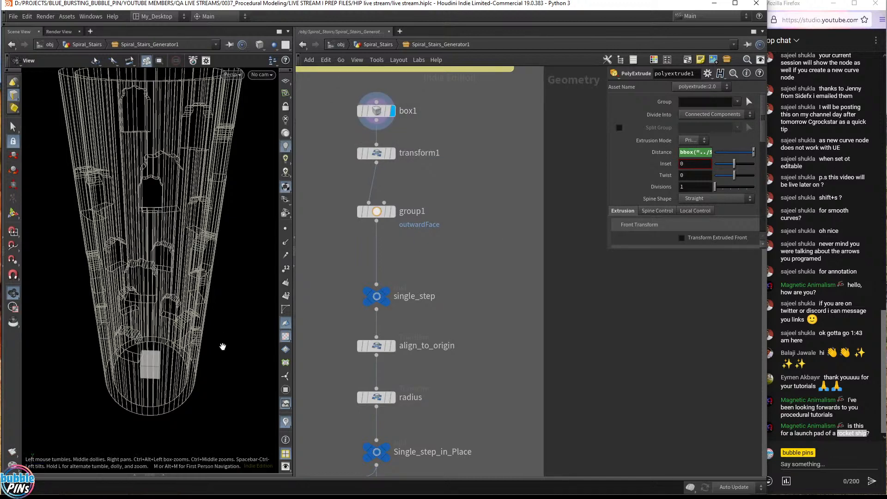
scroll(213, 326, up, 5)
scroll(227, 338, down, 3)
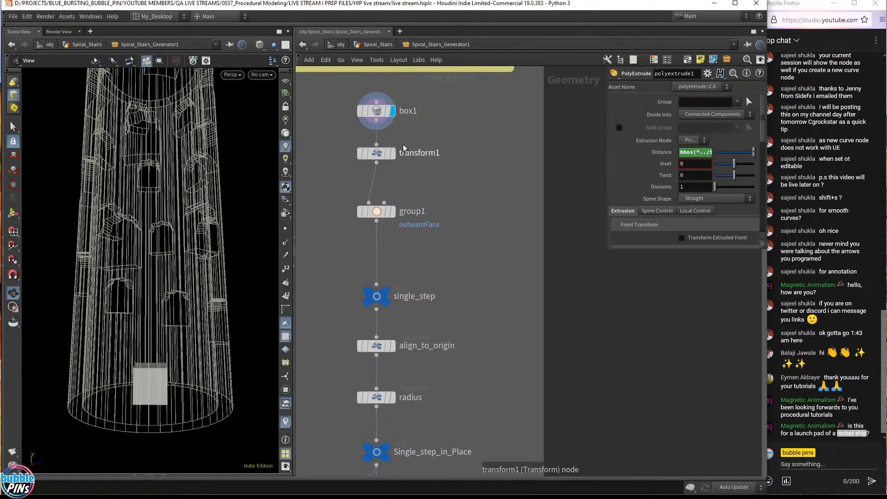
mouse_move(391, 117)
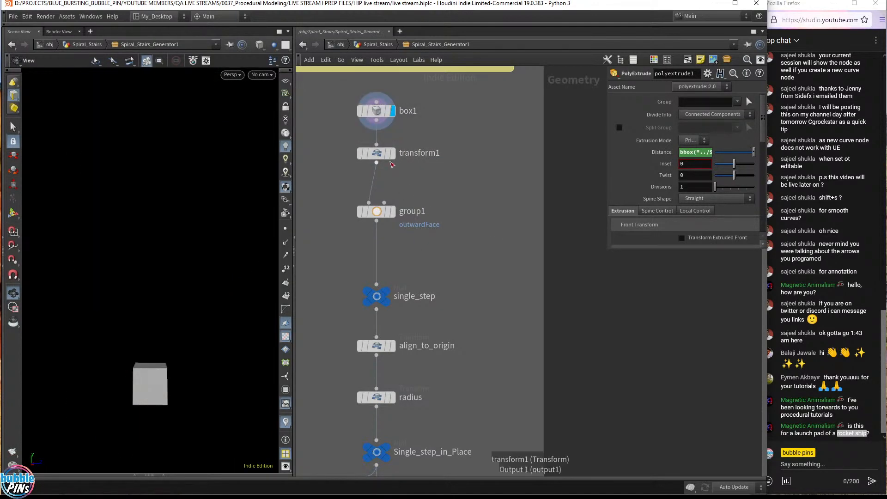
Display and select transform1 to view the box flattened into a single stair step.
click(392, 153)
click(383, 155)
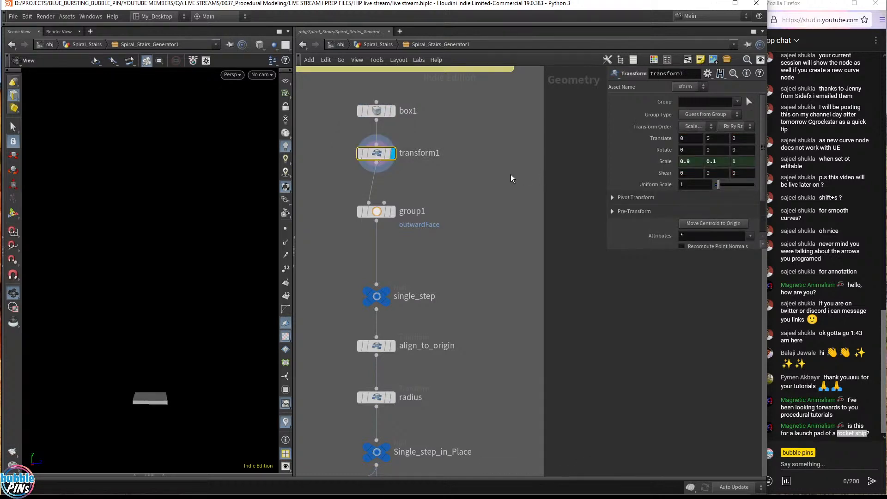
drag(188, 332, 194, 351)
scroll(238, 327, up, 5)
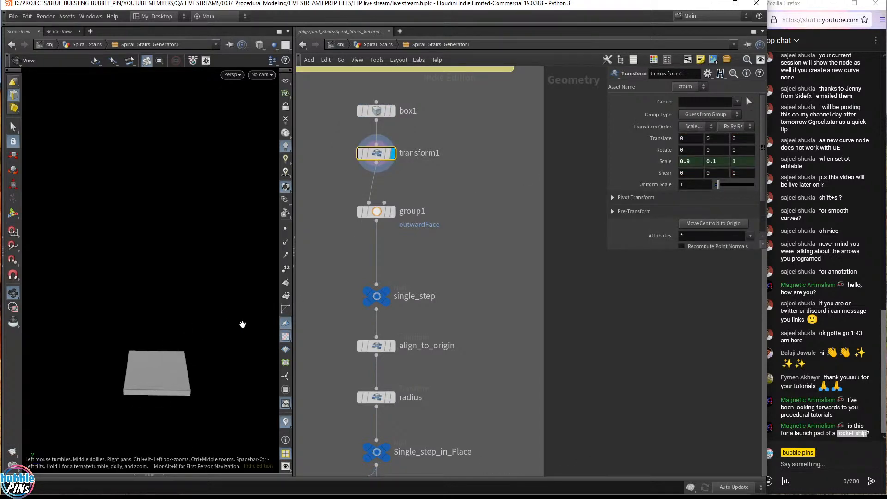
Turn on the ground grid in the viewport display options and view the flattened step against it from the side.
key(d)
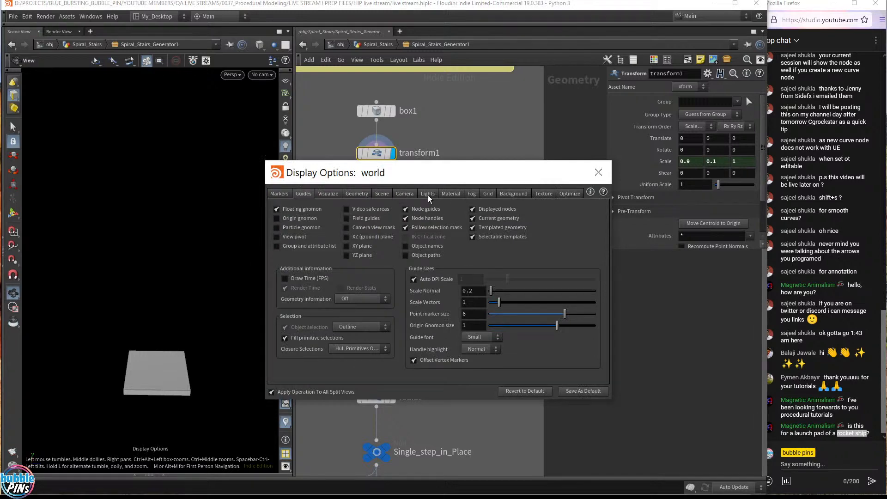
click(488, 194)
click(335, 224)
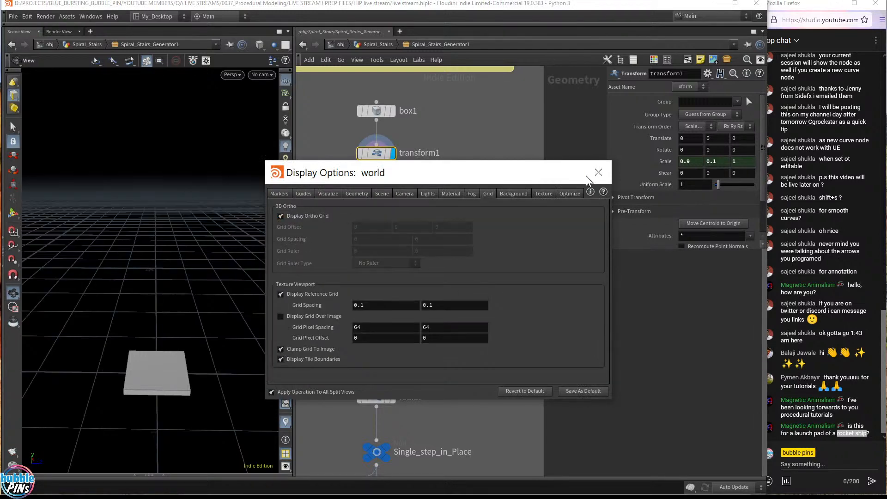
click(599, 172)
drag(243, 358, 236, 275)
key(g)
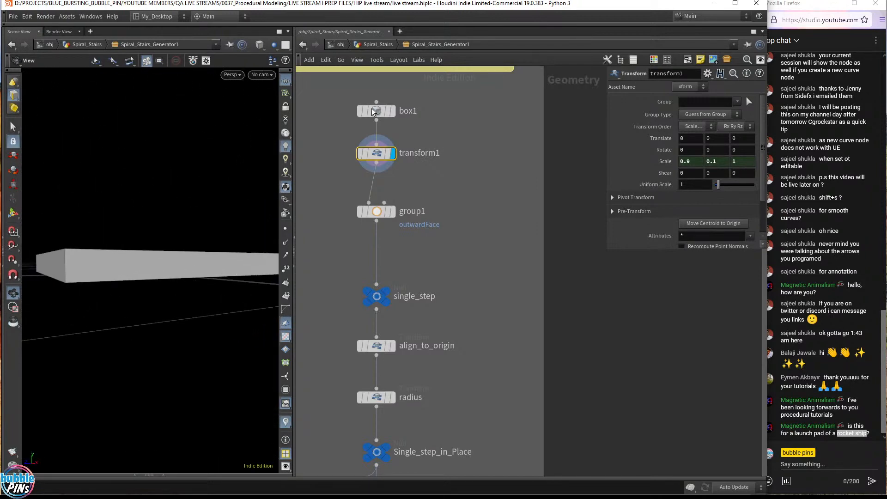
Display and select box1, compare the cube with the ground grid, and highlight its Y Center value.
click(393, 112)
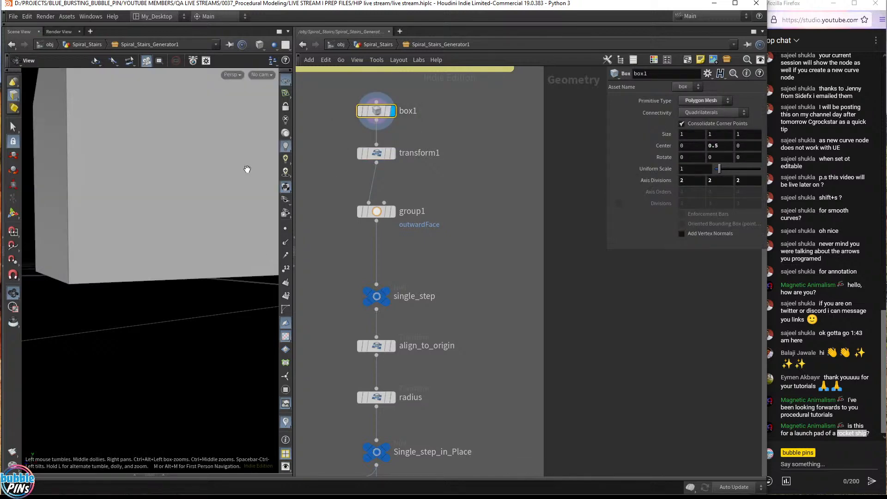
drag(246, 168, 218, 254)
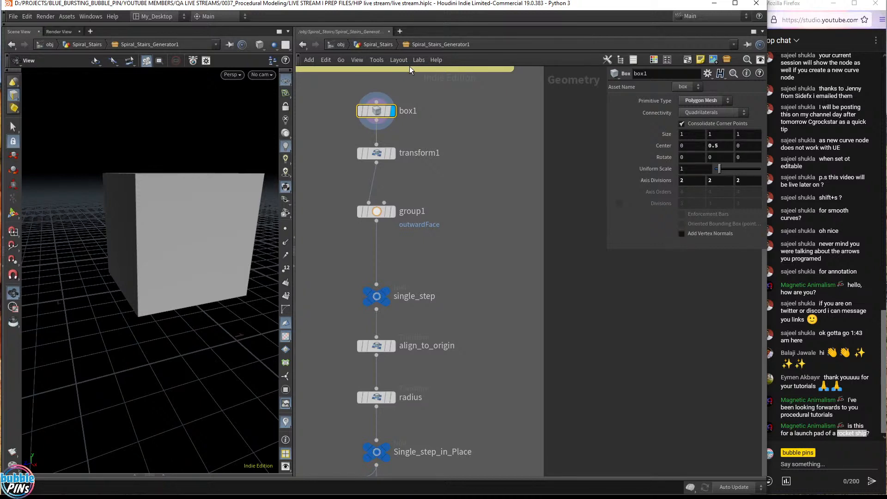
mouse_move(395, 154)
click(727, 147)
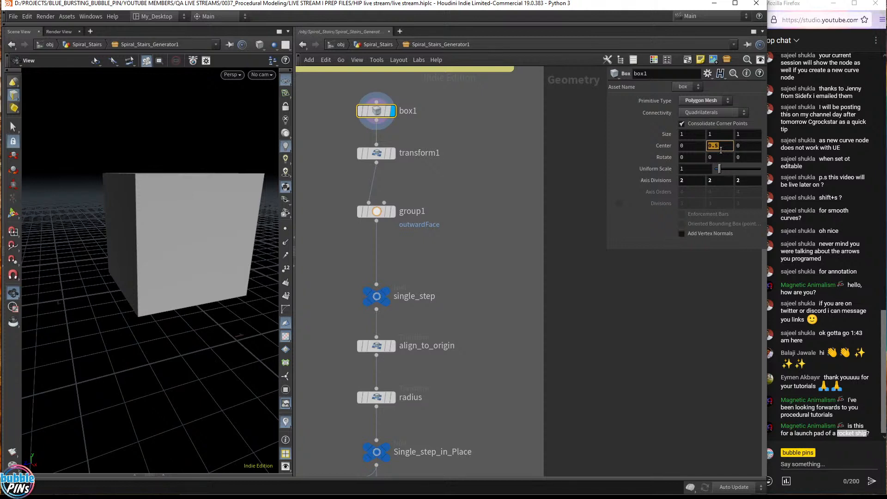
Display and select transform1 again, and bring up the nodes around Single_step_in_Place further down the chain.
click(392, 155)
click(379, 154)
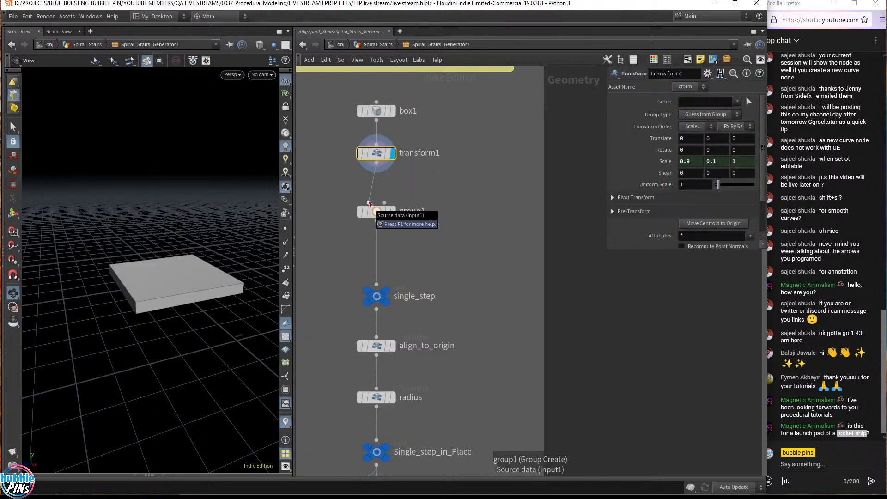
click(472, 185)
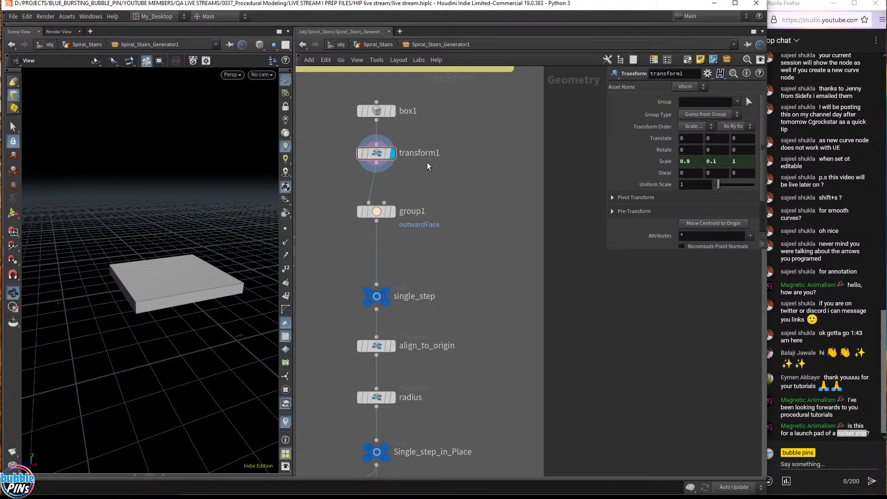
drag(429, 172, 331, 143)
scroll(448, 301, down, 5)
scroll(471, 359, up, 4)
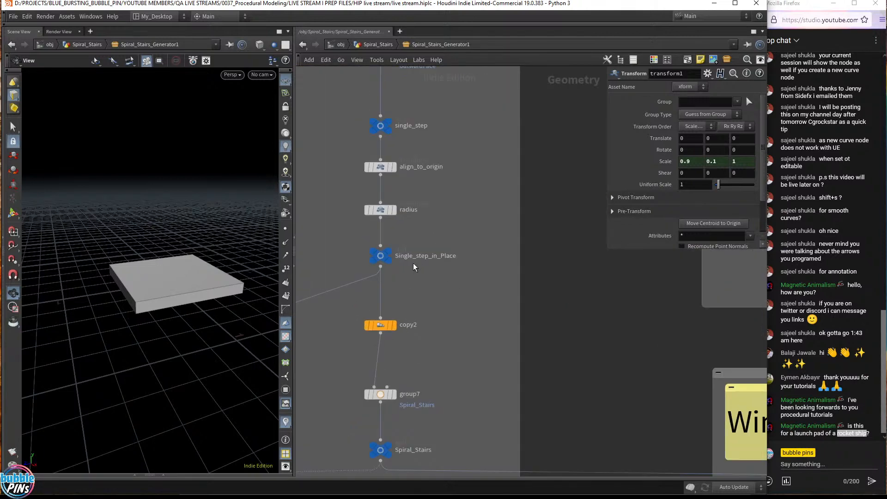
Display the Single_step_in_Place node and view the offset step against the ground grid from above.
click(391, 255)
drag(249, 324, 188, 257)
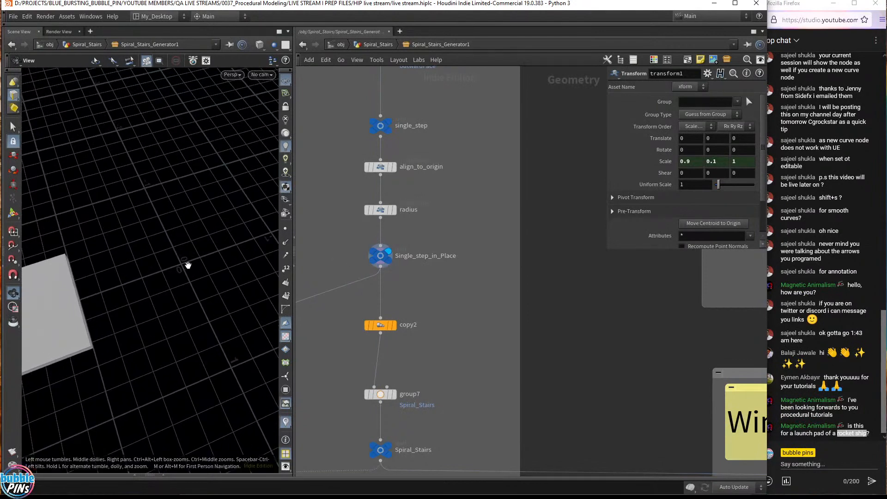
mouse_move(184, 262)
right_down()
mouse_move(212, 272)
mouse_move(198, 265)
right_up()
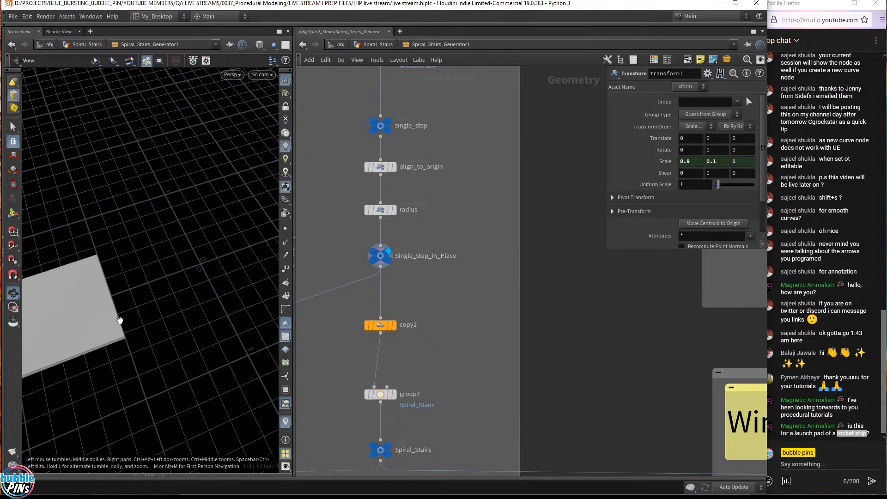
drag(133, 303, 187, 275)
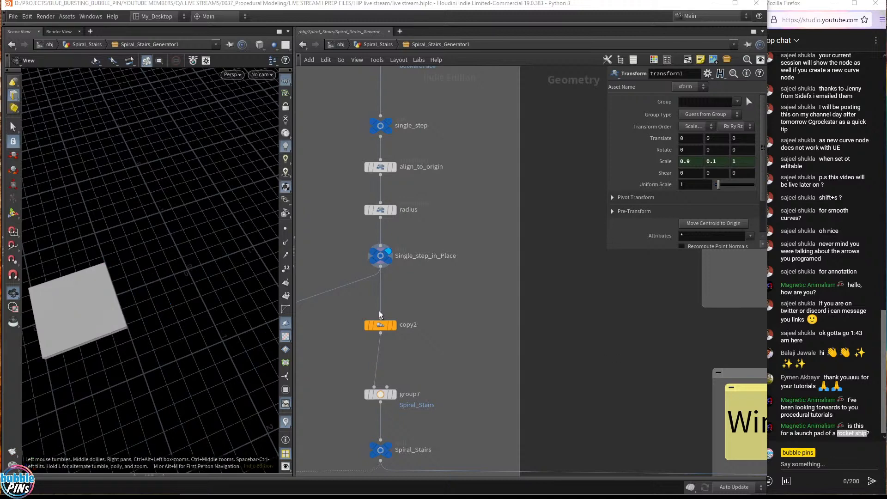
Display and select copy2, and view the full spiral of copied steps from the side.
mouse_move(392, 333)
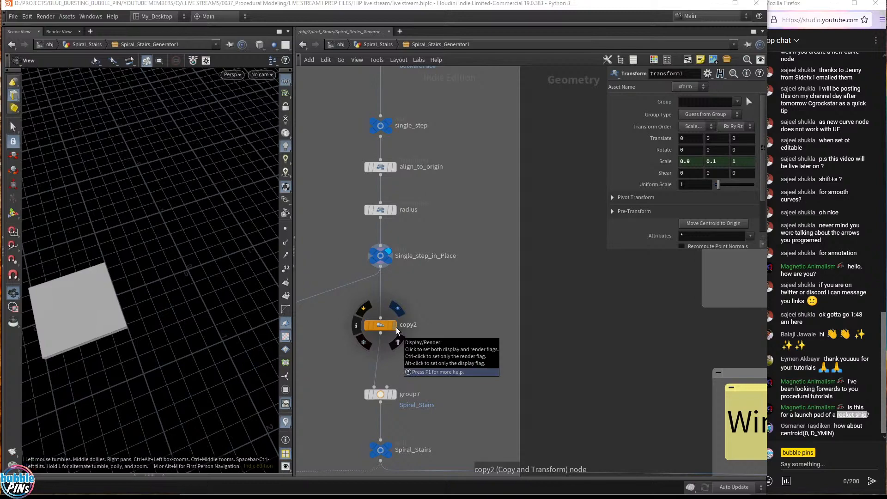
click(396, 329)
click(384, 326)
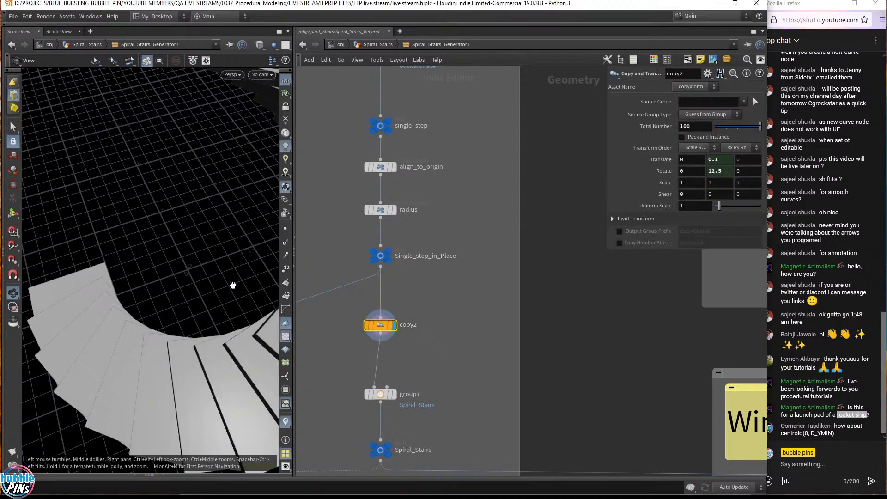
drag(234, 284, 264, 322)
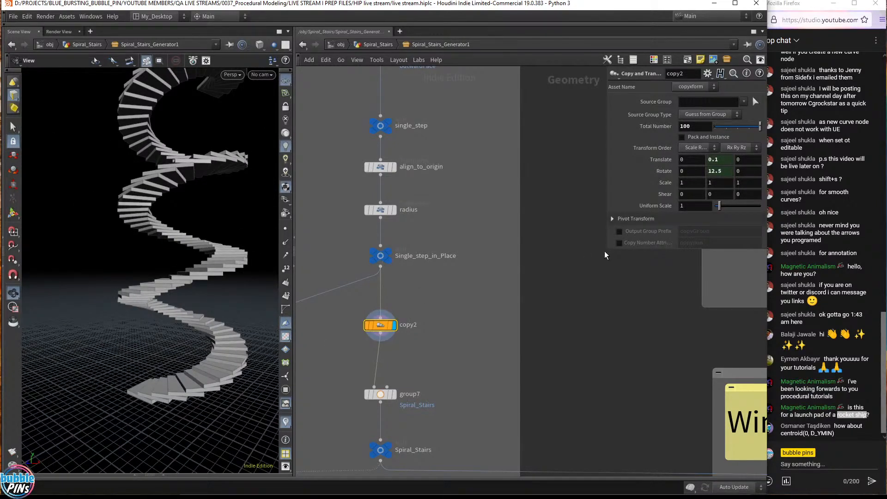
Widen copy2's parameter display over the network and highlight its Total Number value.
drag(609, 252, 443, 266)
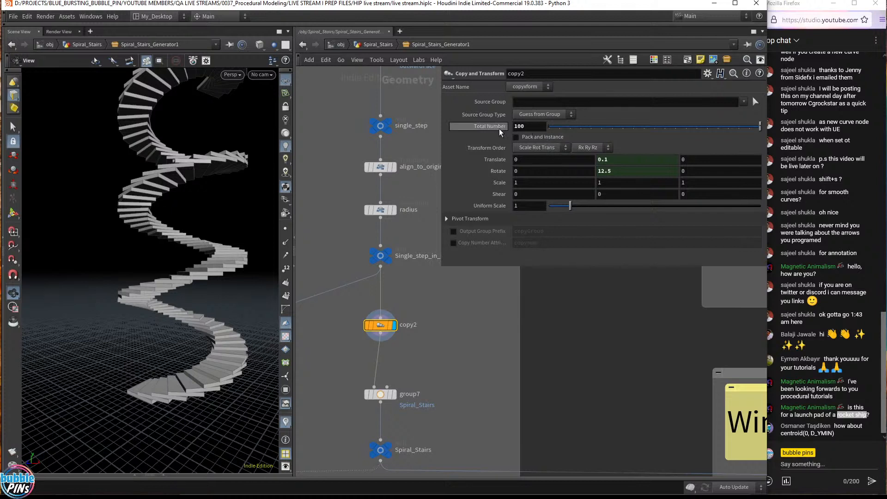
double_click(526, 125)
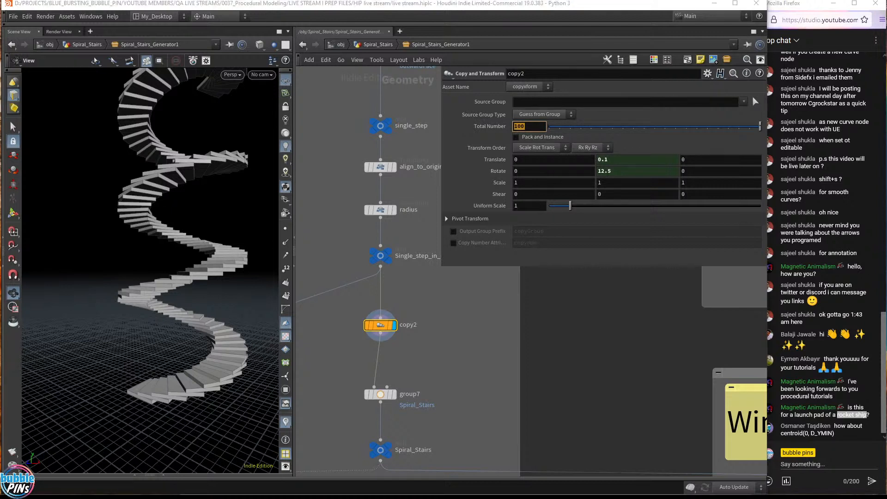
drag(459, 120, 553, 142)
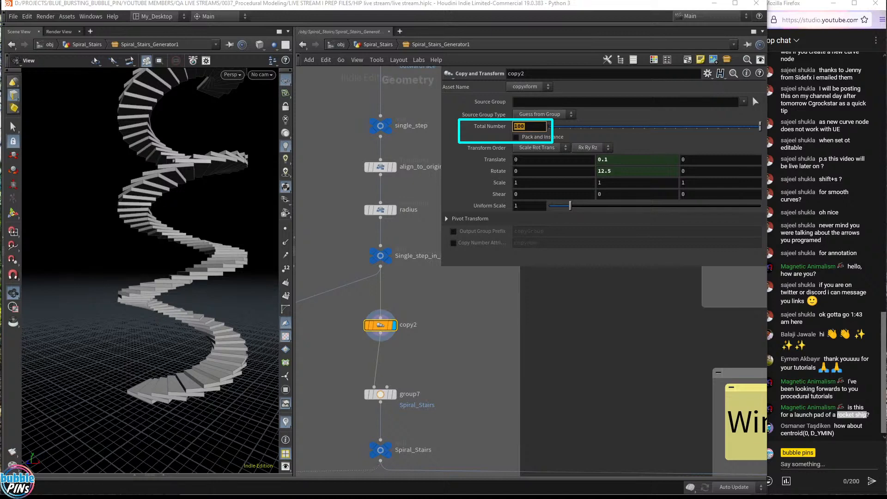
click(449, 313)
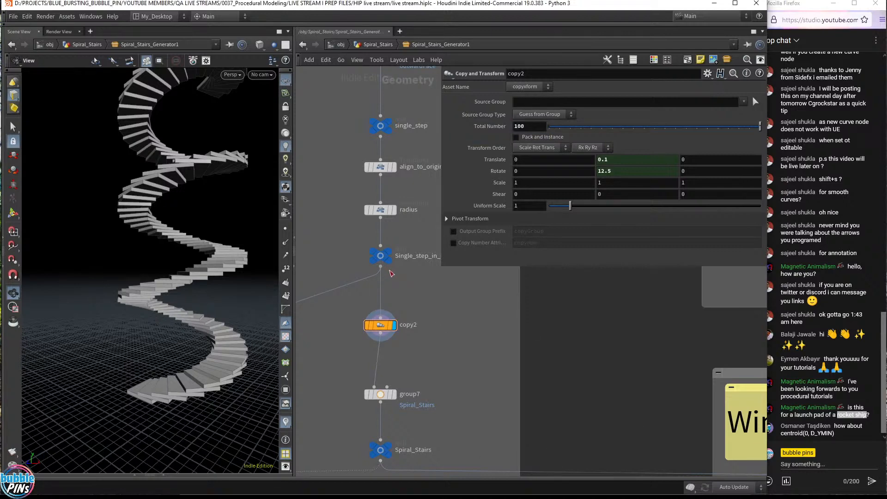
Branch a new Copy and Transform node off Single_step_in_Place, display it and place it beside copy2.
drag(381, 267, 462, 310)
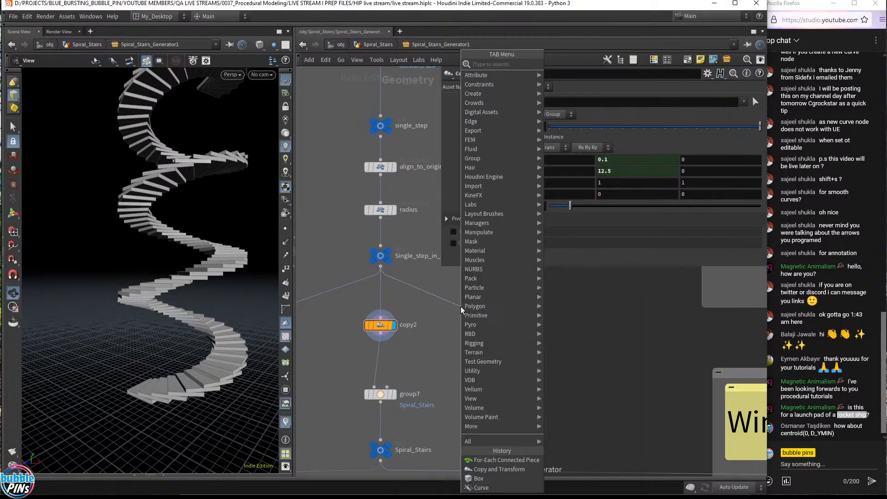
text(copy trans)
key(Return)
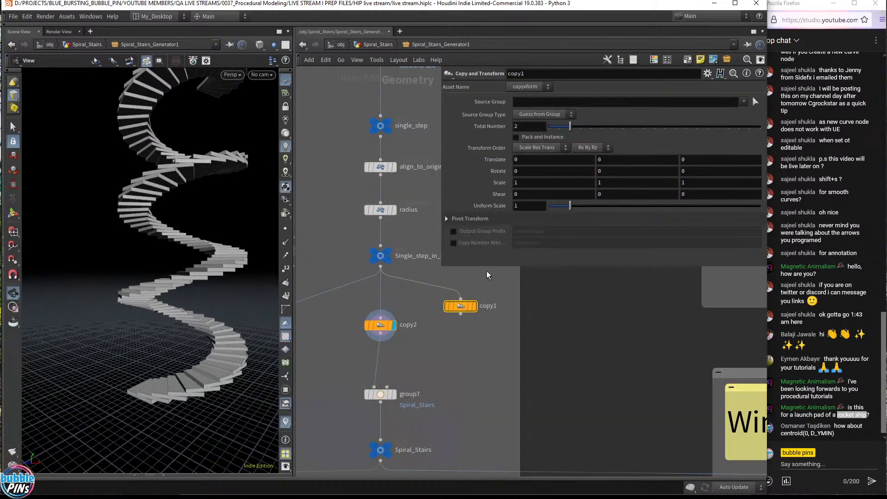
click(474, 306)
drag(461, 307, 477, 327)
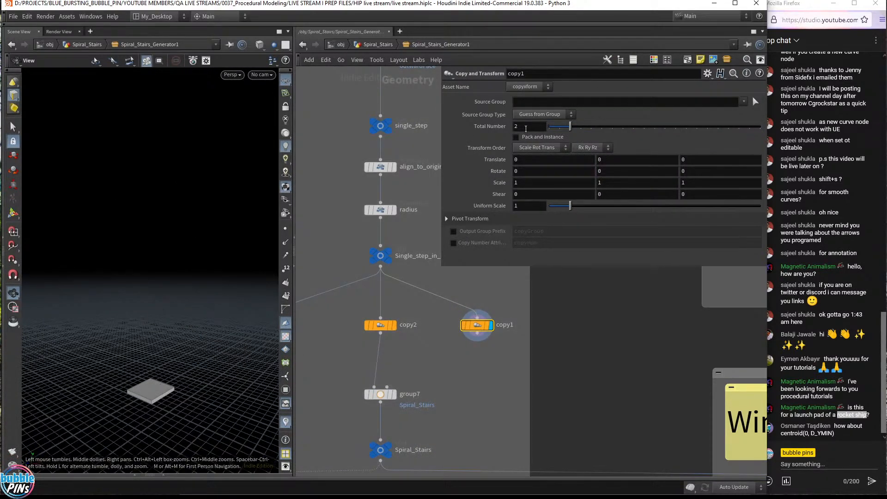
Set the new copy node's Total Number to 100 and its Rotate Y to 10.
double_click(526, 129)
text(100)
key(Return)
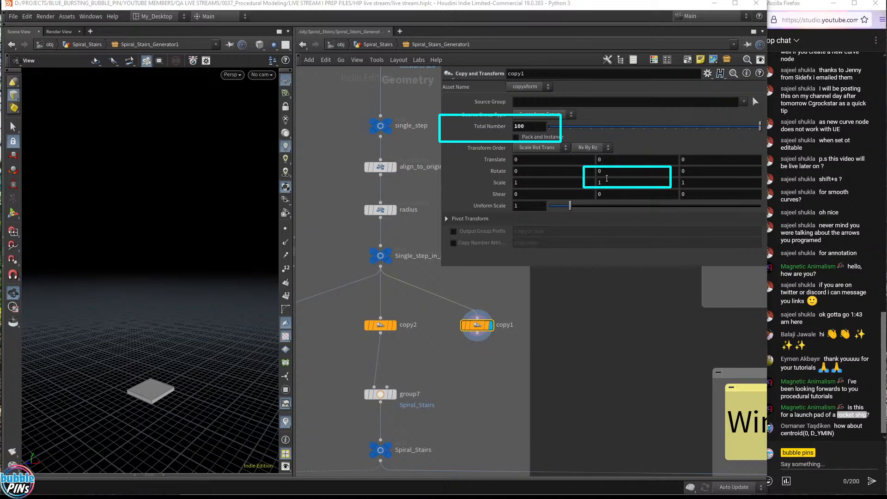
drag(606, 182, 541, 171)
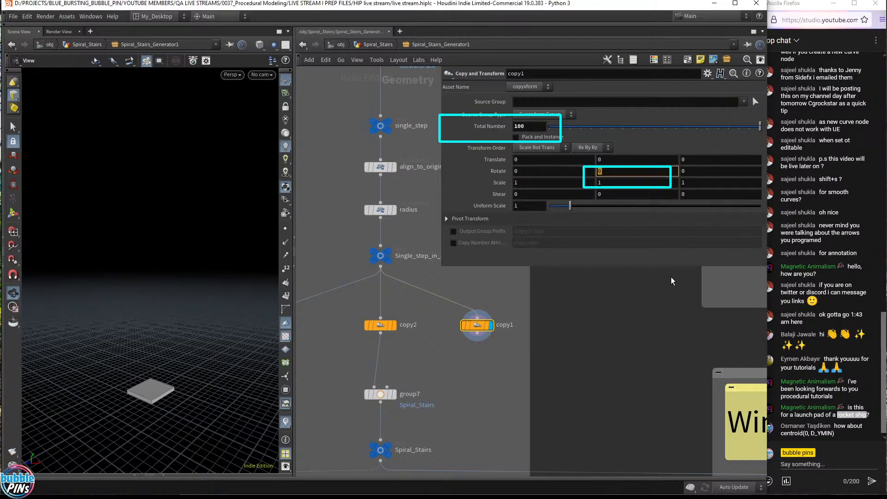
text(10)
key(Return)
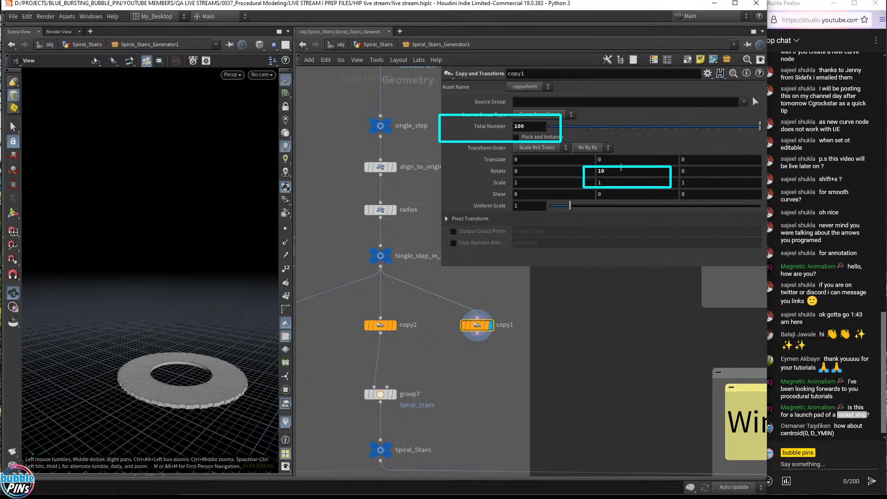
Try a Translate Y of 10 on the new copy node, and reduce it to 0.1.
click(602, 160)
text(10)
key(Return)
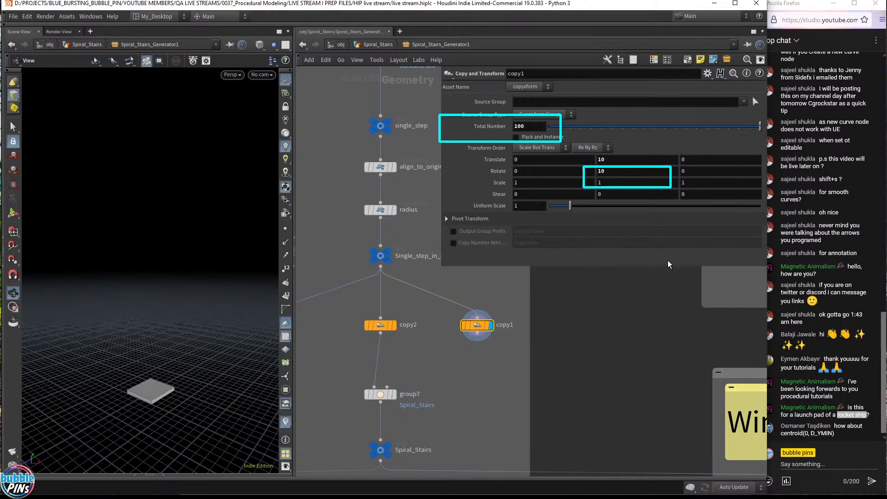
double_click(631, 160)
text(0.1)
key(Return)
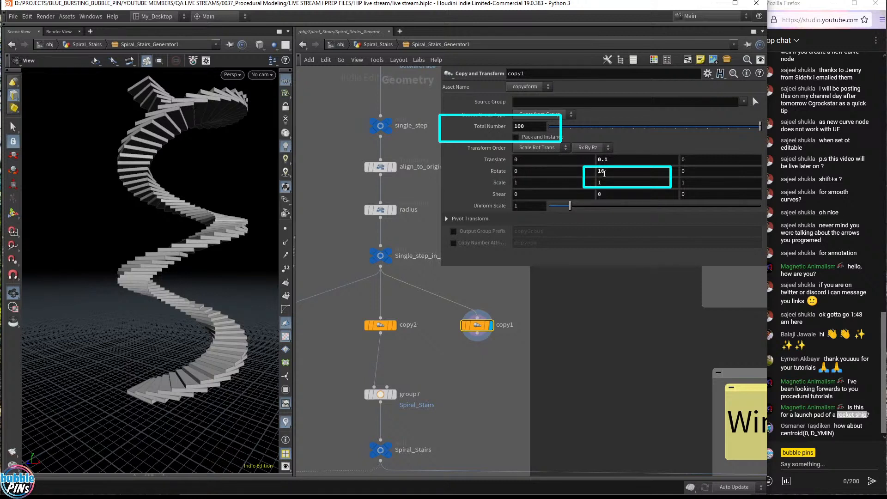
Highlight the new copy node's Rotate Y and Translate Y values in turn.
double_click(617, 171)
double_click(615, 160)
click(621, 171)
double_click(596, 169)
double_click(599, 159)
double_click(624, 172)
double_click(616, 161)
Delete the demonstration node copy1, and display and select copy2 again.
drag(455, 361, 494, 306)
key(Delete)
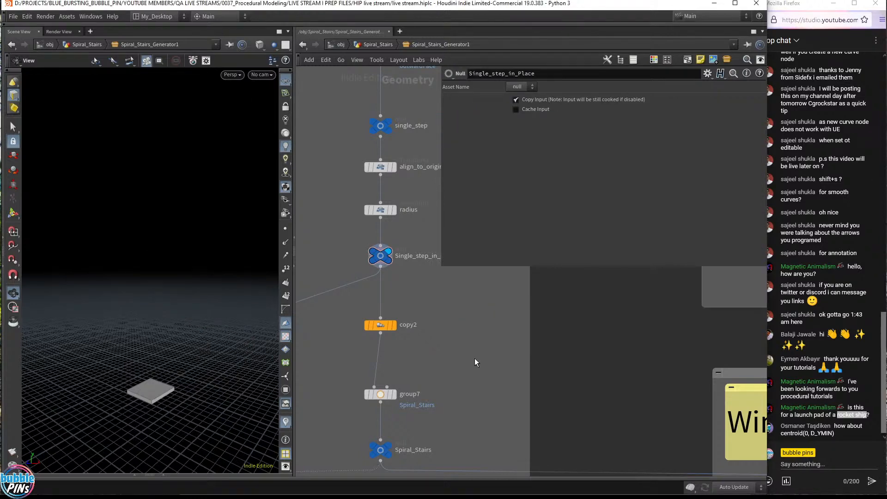
click(393, 325)
click(375, 324)
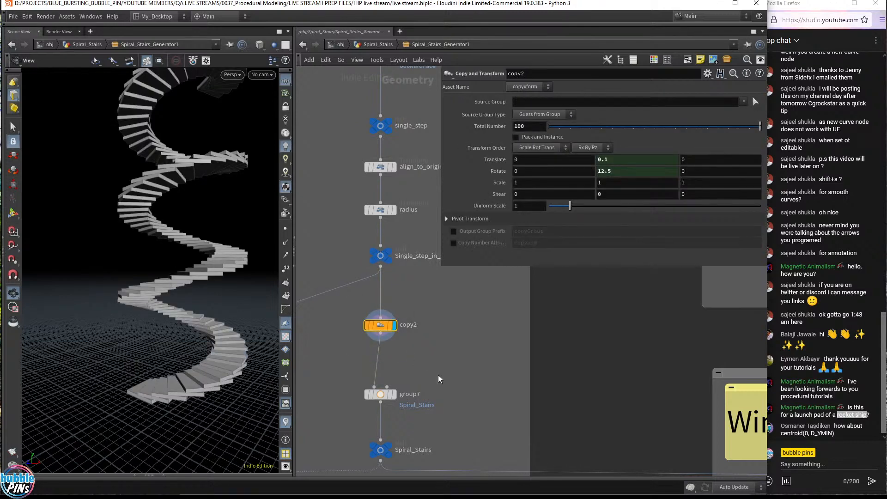
Display and select group7 to view the grouped stairs, and bring up the surrounding network boxes.
click(379, 394)
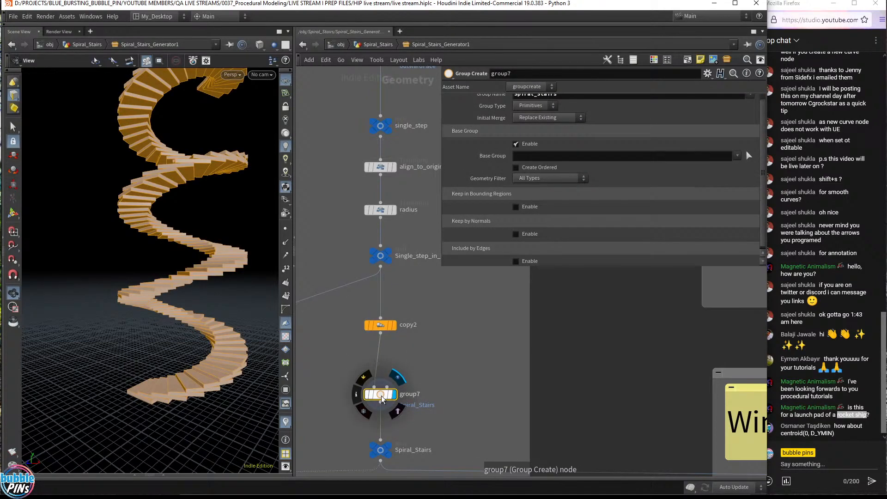
scroll(508, 393, down, 5)
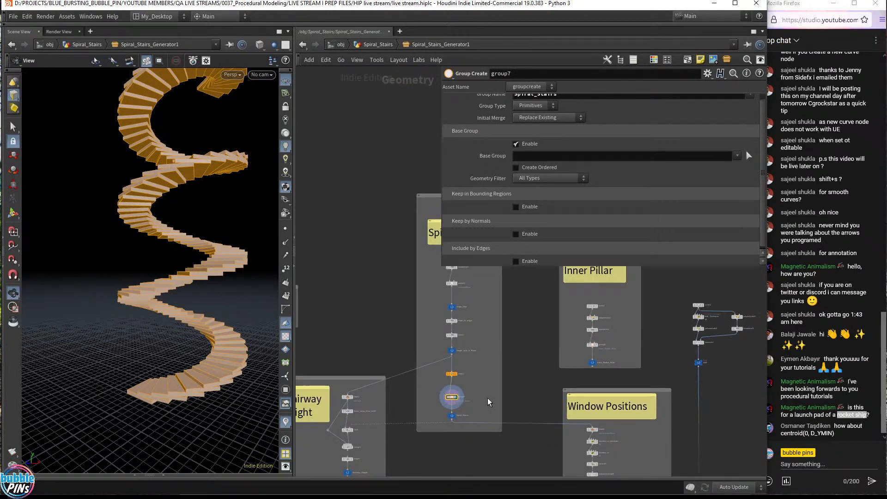
middle_drag(509, 393, 563, 301)
Switch to topics.txt in Notepad, highlight the single_step_in_place and stair step notes under Spiral Stairs, and return to Houdini.
key(alt+Tab)
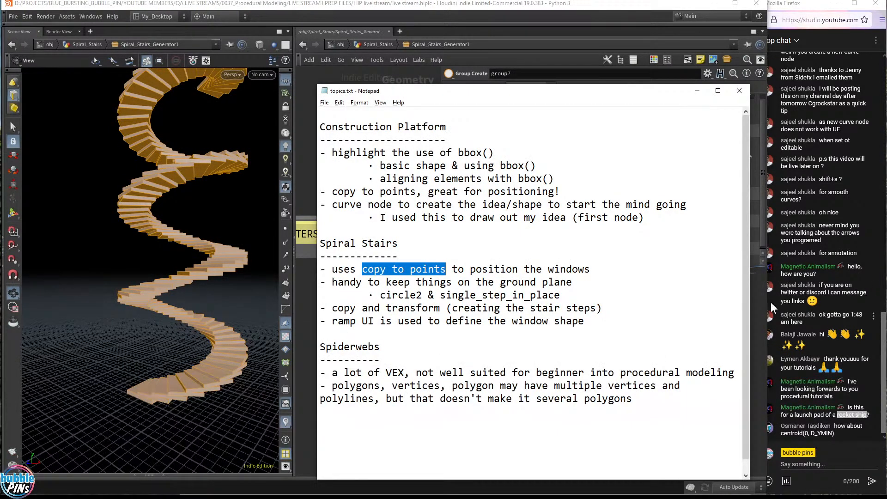
drag(362, 269, 447, 269)
click(458, 294)
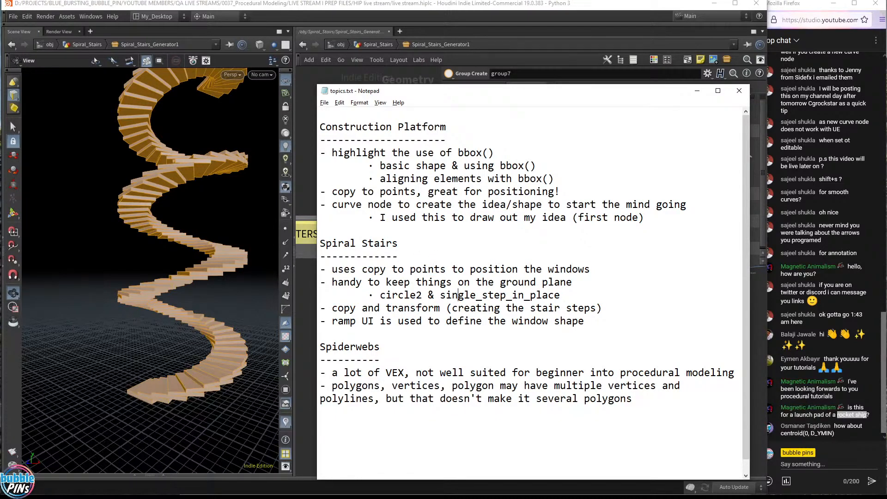
drag(380, 295, 560, 295)
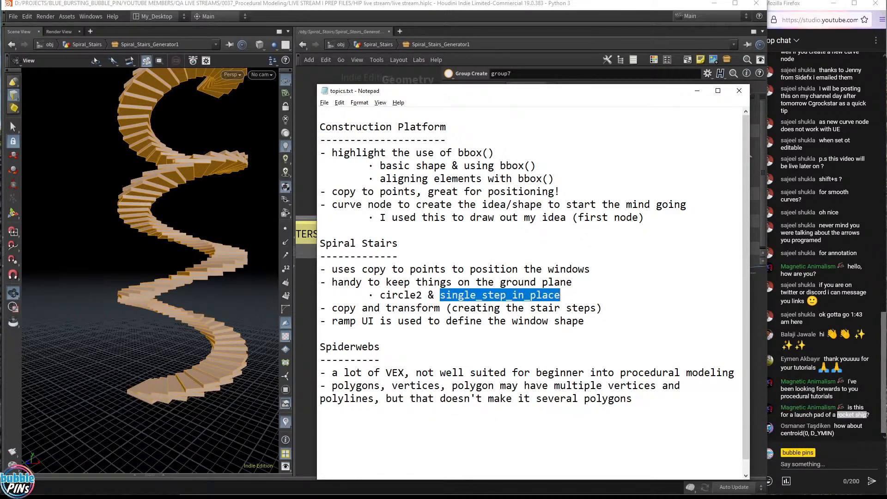
click(494, 321)
drag(457, 308, 597, 308)
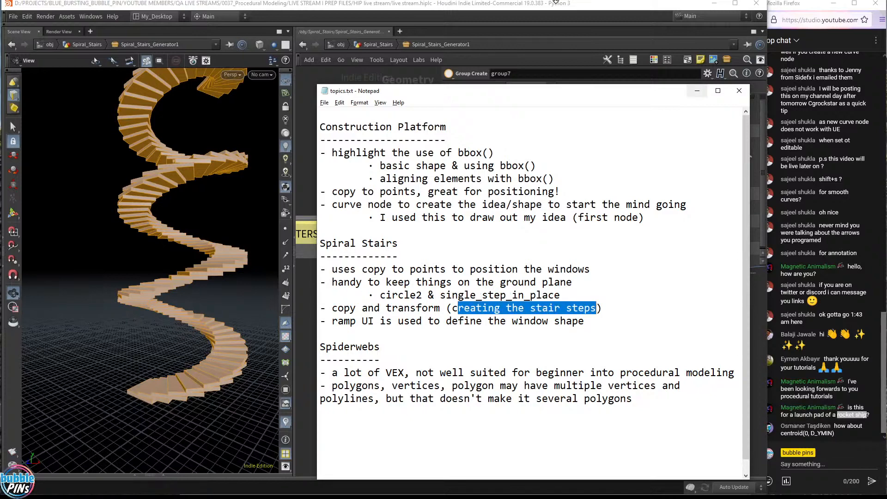
click(697, 90)
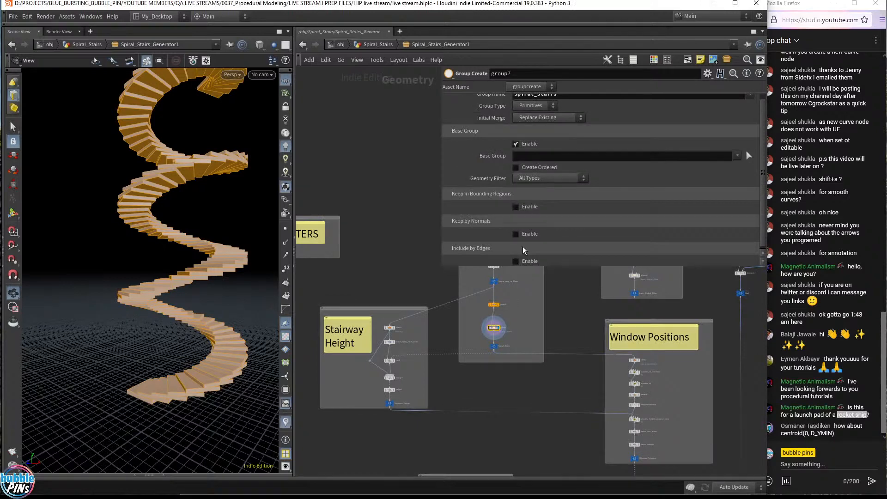
Hide the parameter display over the network and bring up the circle2 to Wall chain beside Inner Pillar.
key(p)
middle_drag(565, 306, 506, 265)
scroll(508, 262, down, 2)
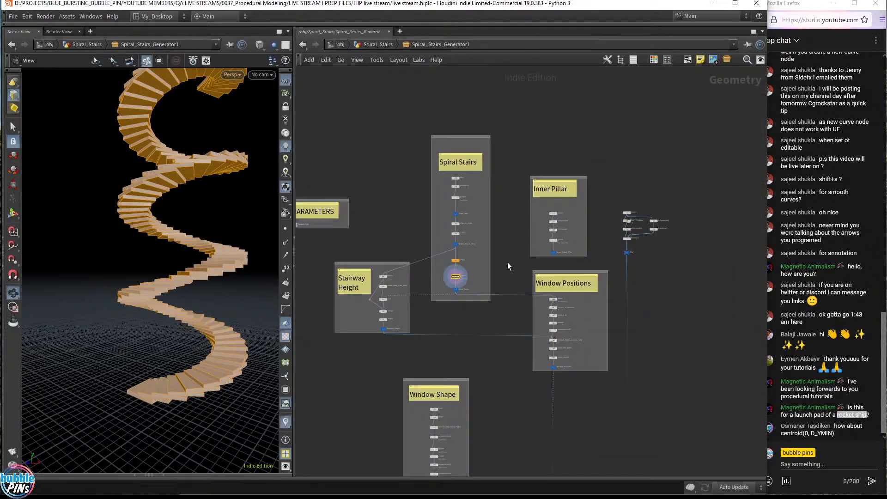
scroll(631, 199, up, 8)
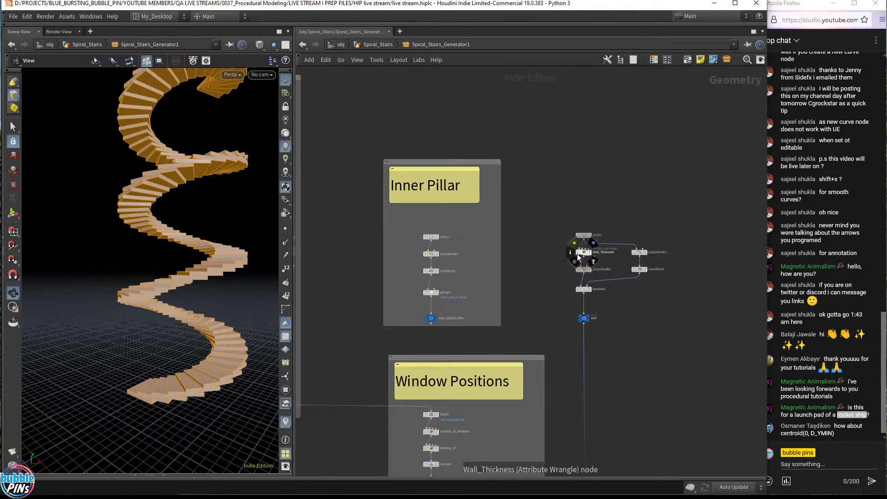
middle_drag(562, 301, 565, 297)
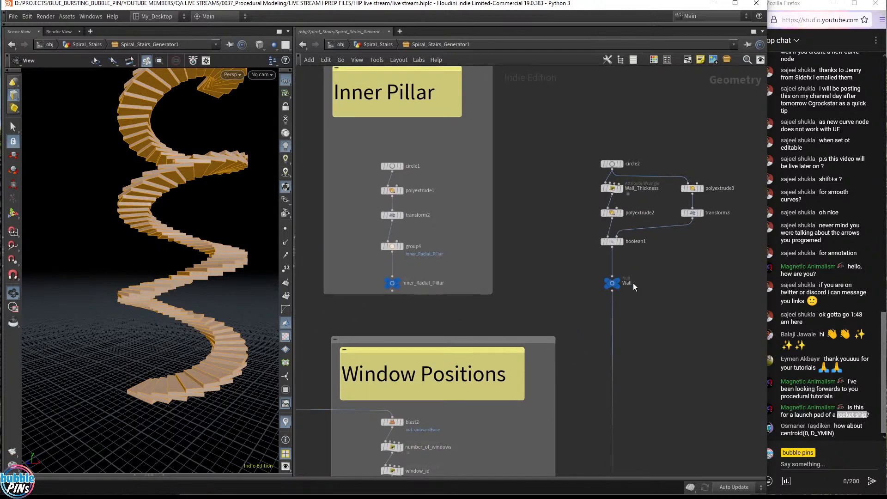
Display and select the Wall node, and examine the hollow cylinder from above.
click(618, 283)
drag(651, 306, 571, 264)
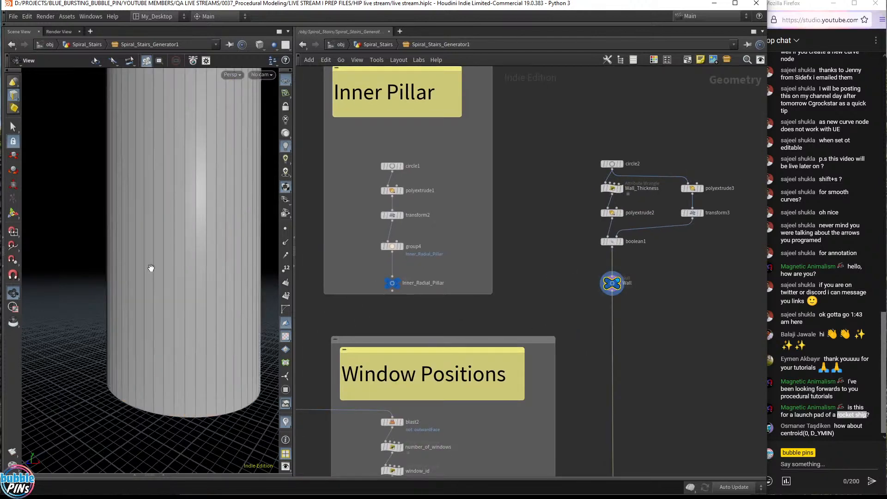
drag(154, 213, 169, 232)
middle_drag(169, 232, 109, 241)
right_drag(152, 245, 122, 353)
drag(122, 353, 178, 259)
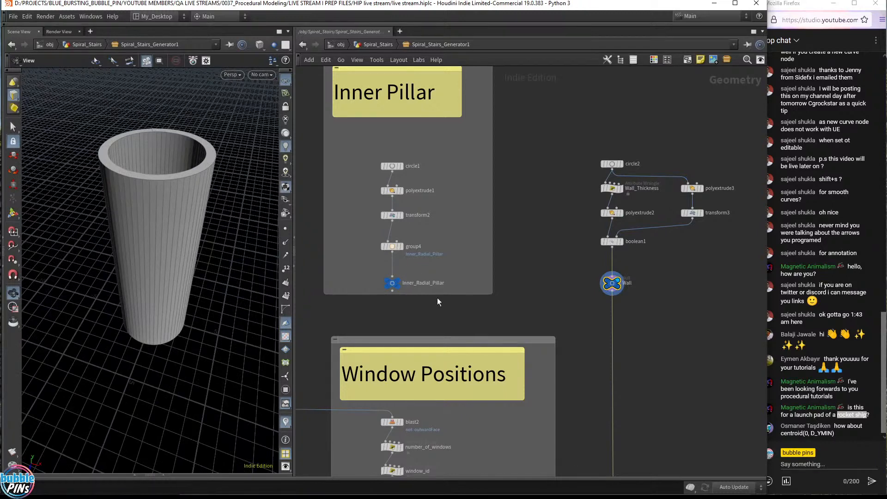
Return to the Spiral Stairs nodes, and display transform1 followed by radius to compare the step's position.
middle_drag(376, 307, 574, 225)
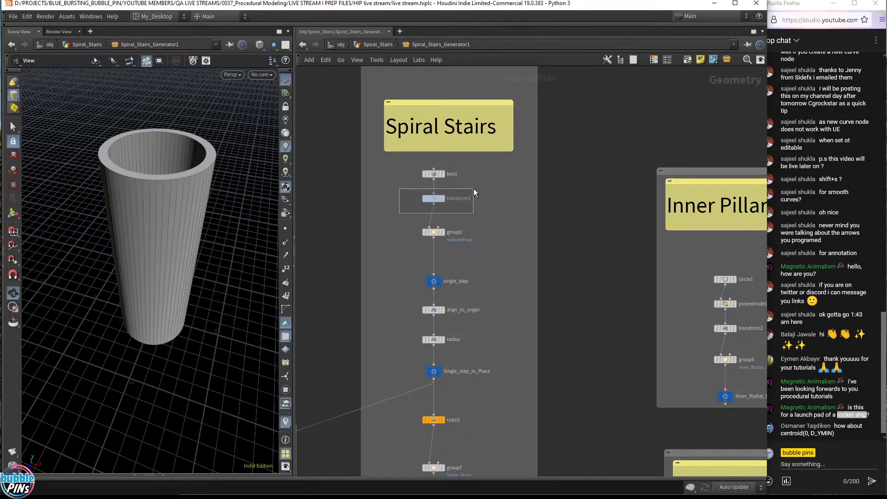
click(448, 200)
click(447, 207)
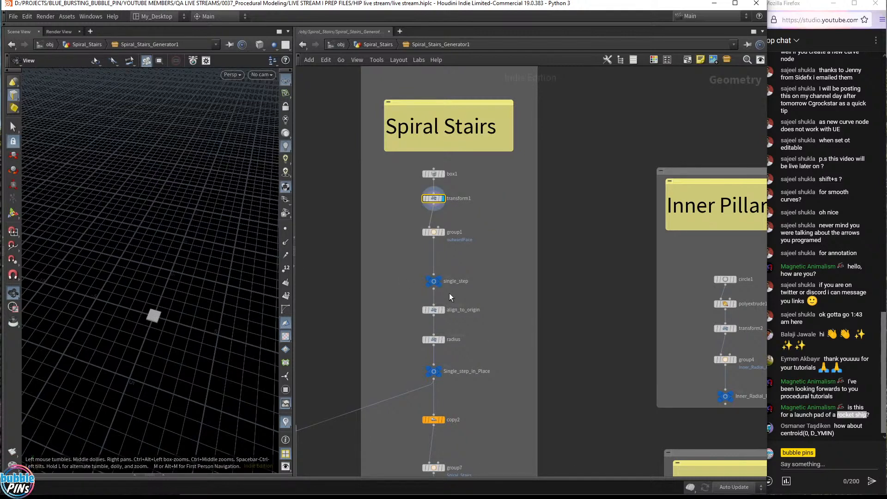
click(442, 340)
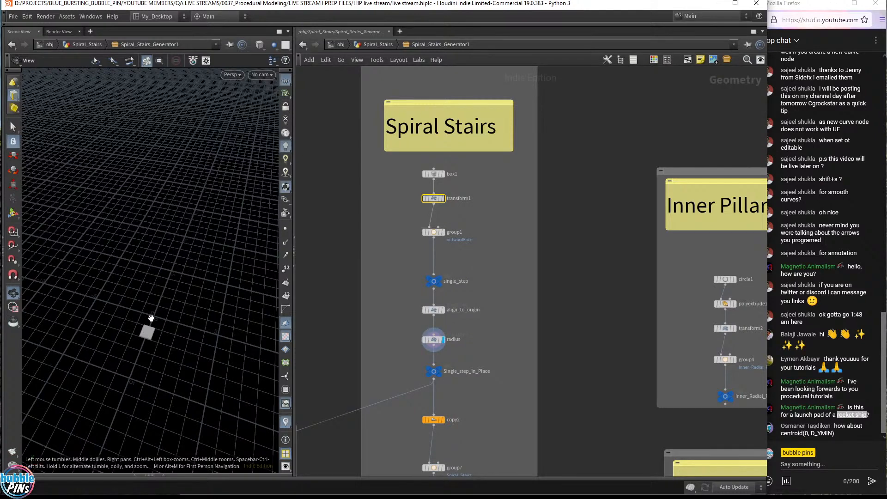
Template the Wall node over the displayed radius step and examine the step's position relative to the hollow cylinder.
key(2)
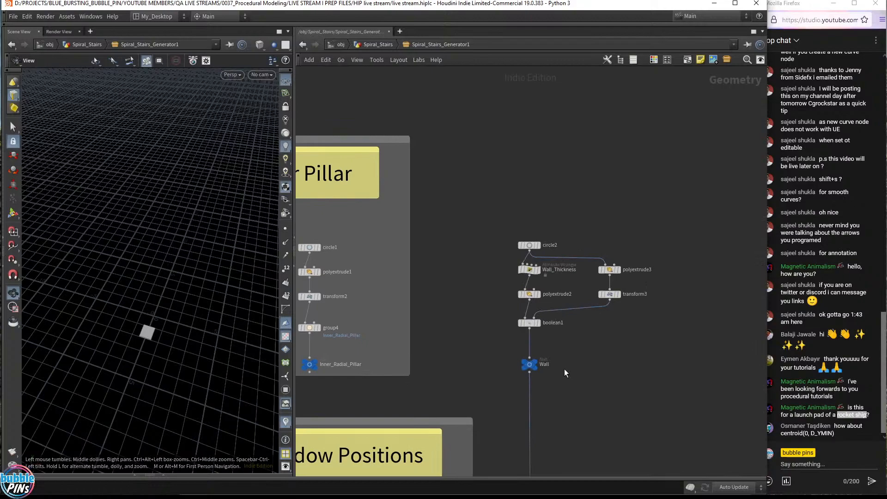
click(531, 363)
drag(178, 341, 148, 323)
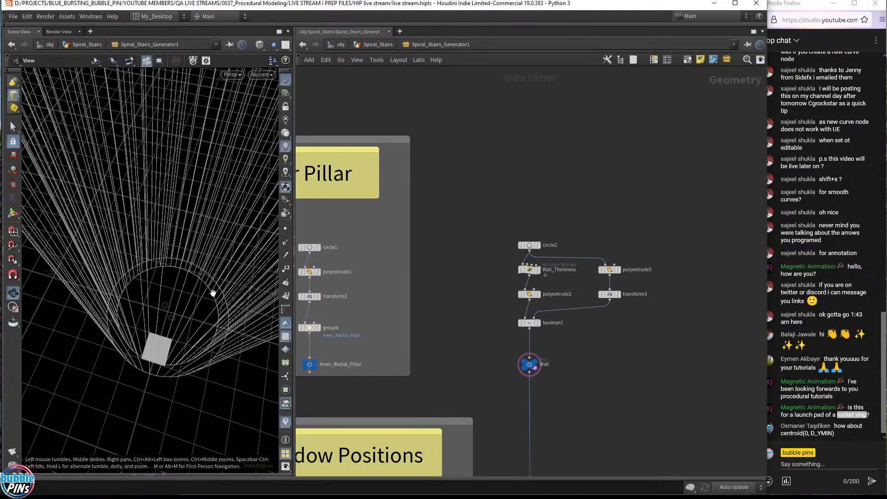
drag(212, 291, 174, 273)
scroll(486, 343, down, 3)
Find the Walls_with_Window_Shapes node below boolean2, display it and examine the tower wall with its window openings.
middle_drag(467, 344, 540, 275)
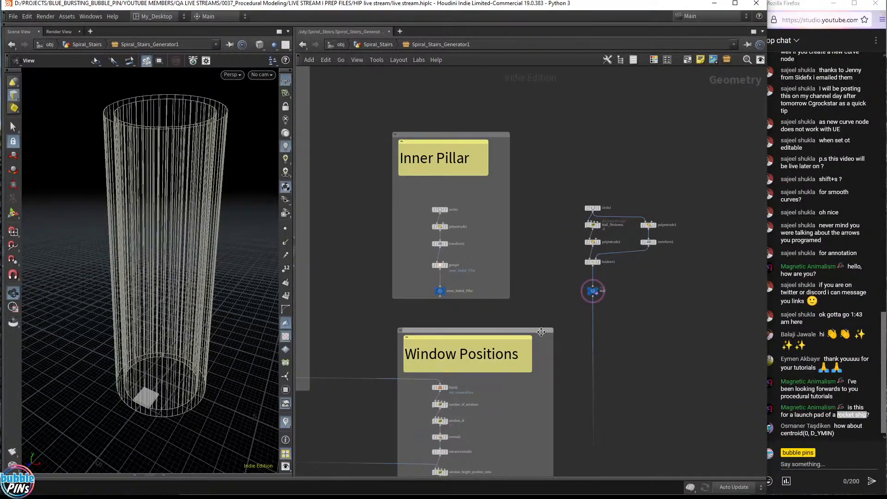
middle_drag(581, 380, 682, 255)
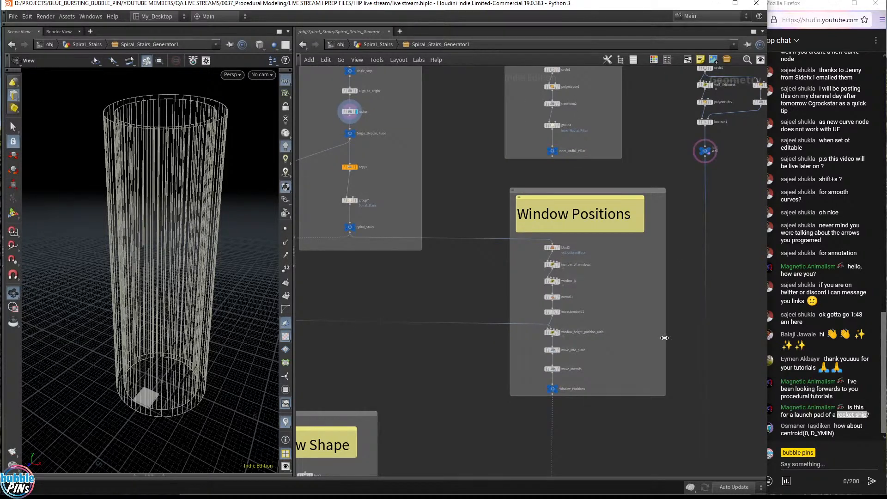
middle_drag(433, 408, 559, 166)
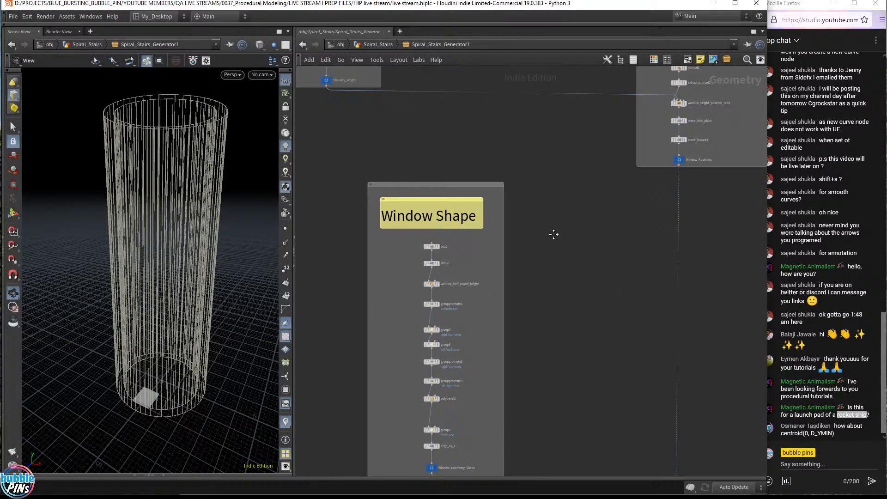
middle_drag(574, 314, 572, 251)
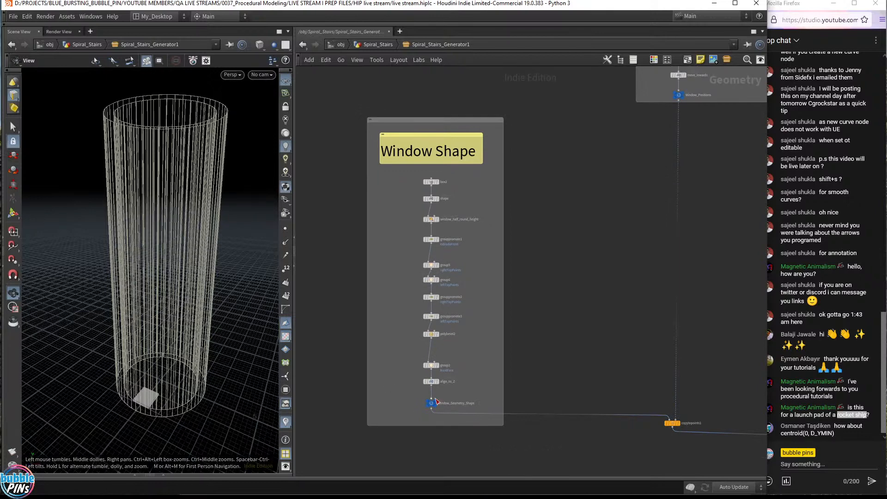
middle_drag(727, 381, 539, 315)
middle_drag(660, 370, 602, 286)
scroll(612, 318, up, 3)
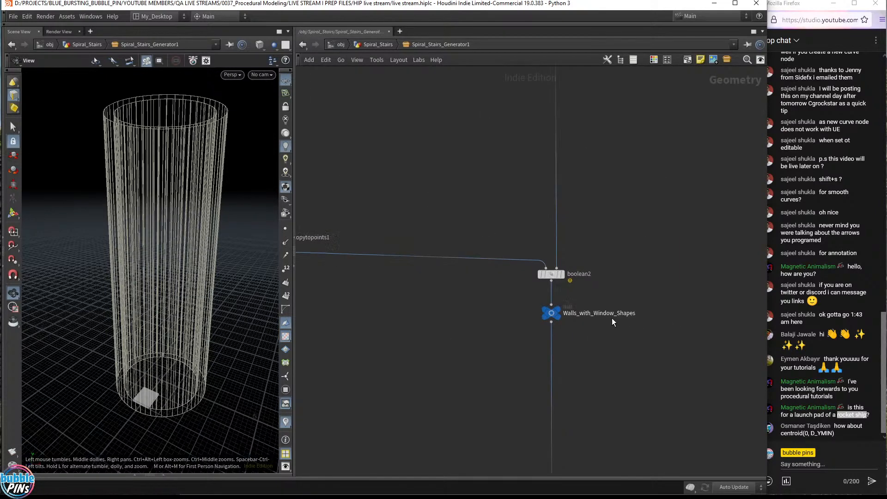
click(560, 310)
mouse_move(194, 257)
mouse_down()
mouse_move(232, 254)
mouse_move(201, 258)
mouse_move(206, 317)
mouse_move(204, 257)
mouse_move(191, 253)
mouse_up()
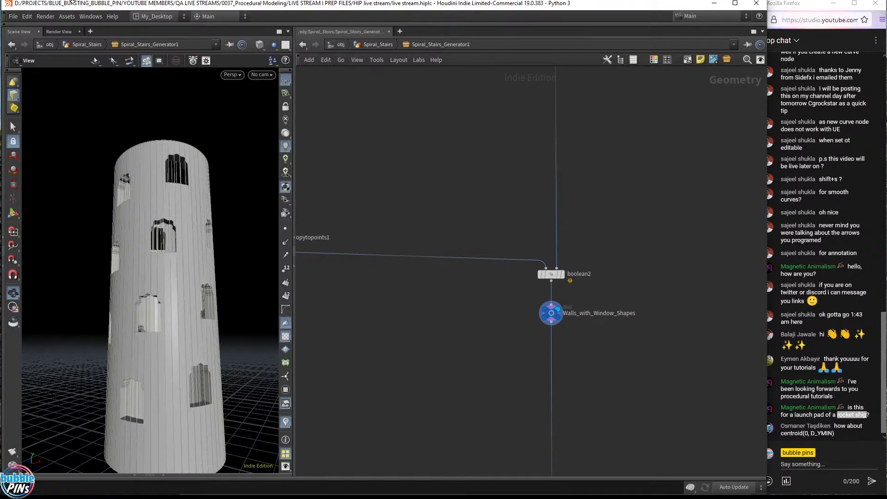
Switch to the live chat in Firefox, highlight the sender of the centroid question, and return to Houdini.
click(855, 432)
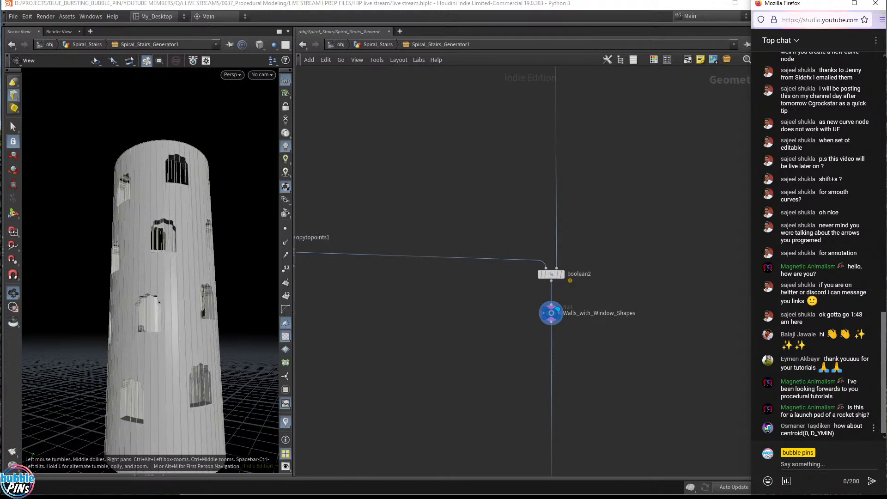
double_click(793, 426)
click(619, 230)
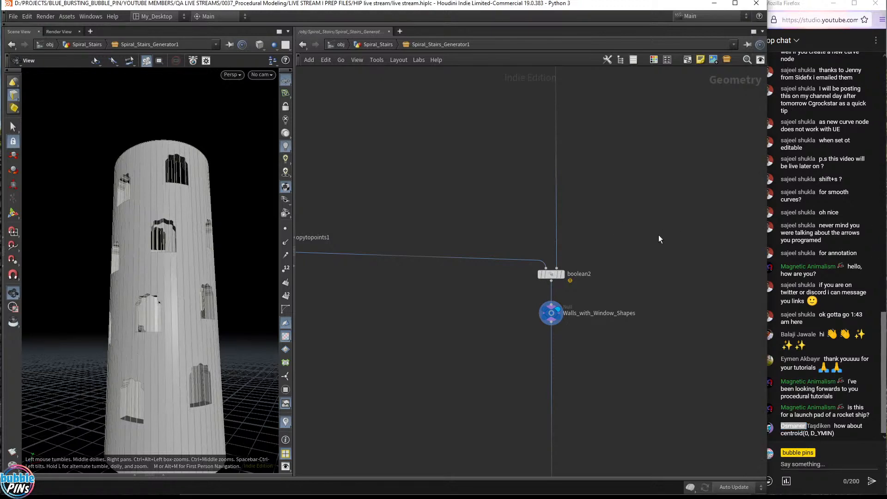
Add a Transform node fed by Walls_with_Window_Shapes, display it and show its parameters over the network.
key(Tab)
text(box)
key(Return)
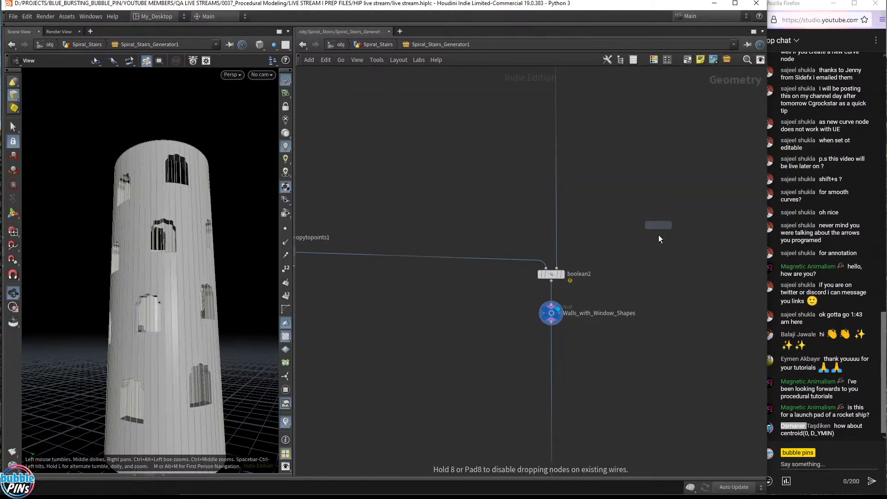
click(685, 362)
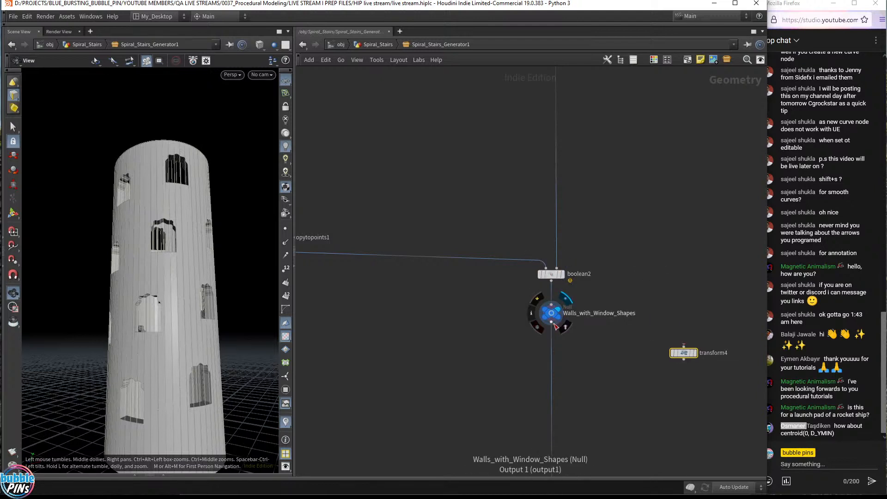
drag(552, 326, 639, 357)
click(694, 351)
key(p)
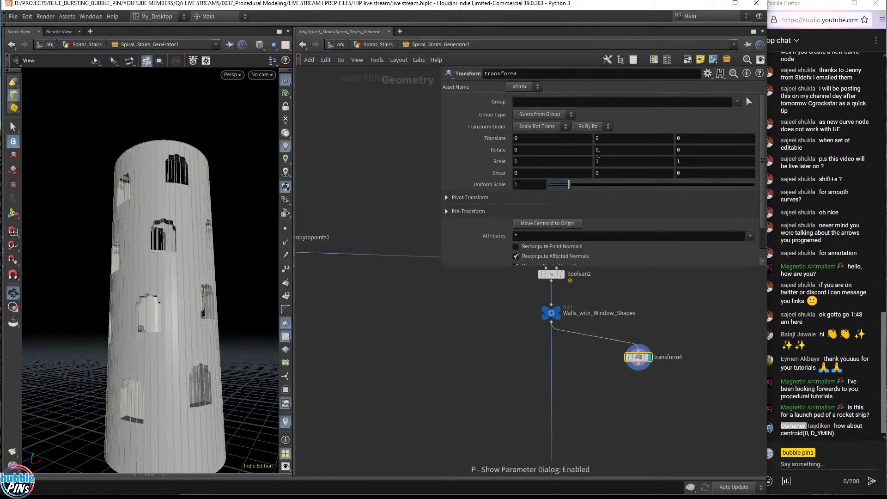
drag(242, 271, 222, 318)
Add a Box node beside transform4, display it with its handles and move its center to about -17.89 in Z.
middle_drag(675, 322, 503, 341)
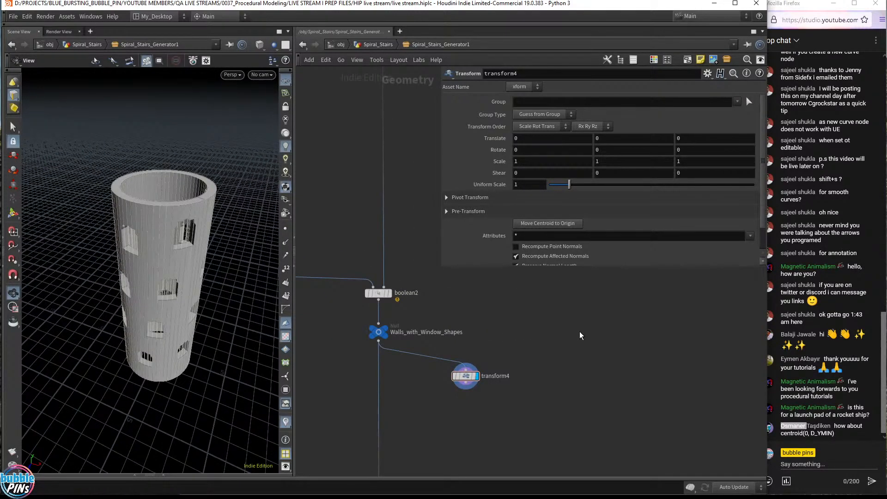
key(Tab)
text(box)
key(Return)
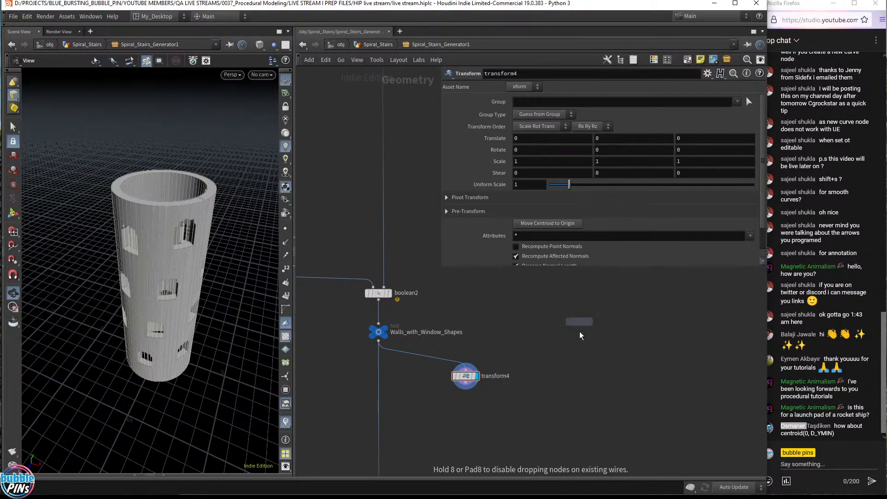
click(601, 334)
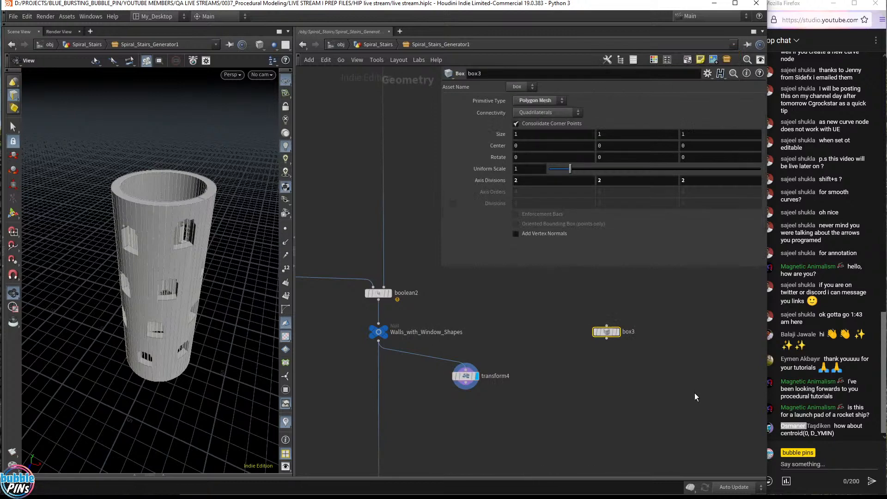
click(623, 331)
key(Return)
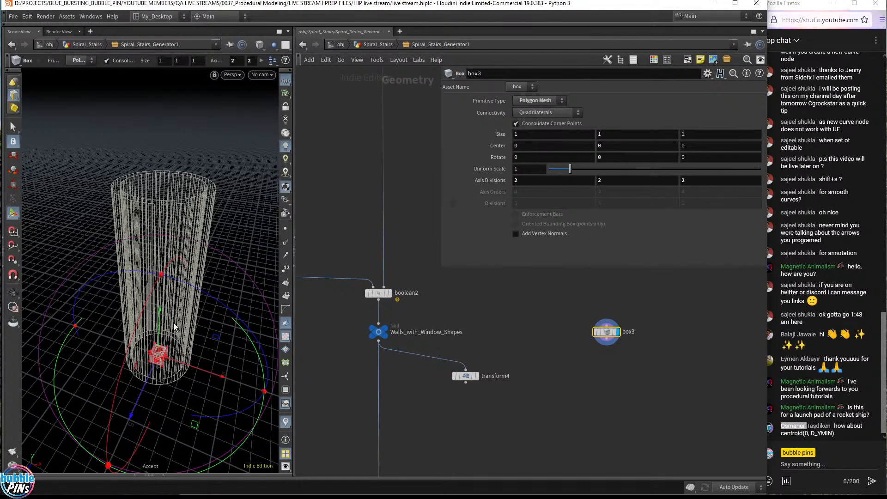
drag(139, 401, 182, 246)
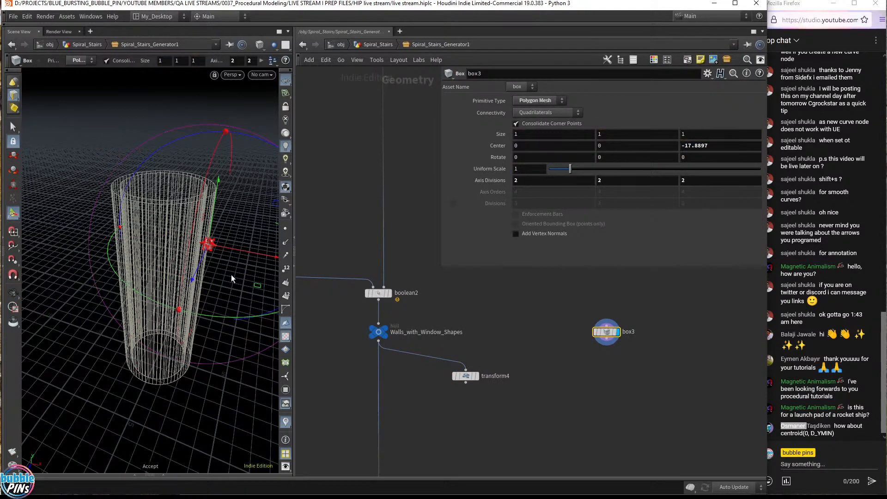
alt+drag(231, 274, 143, 340)
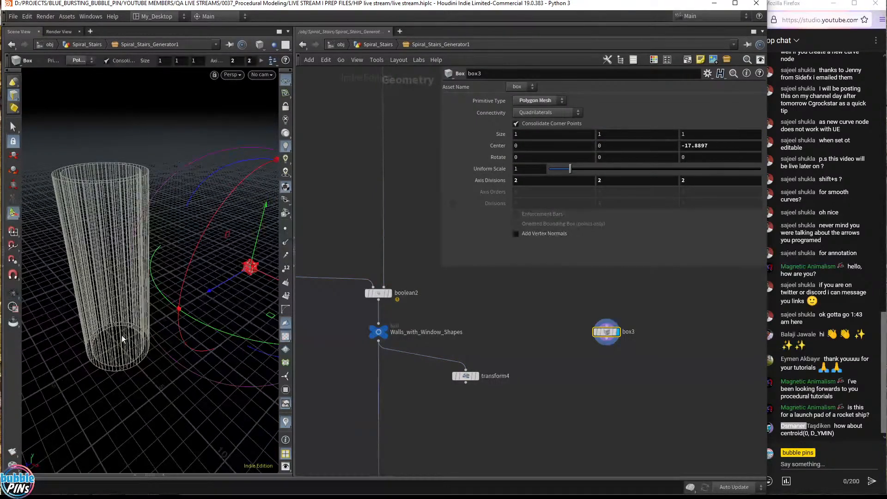
Display transform4, place box3 close to it, and enter centroid("../box3", D_Z as its Z translation.
click(474, 376)
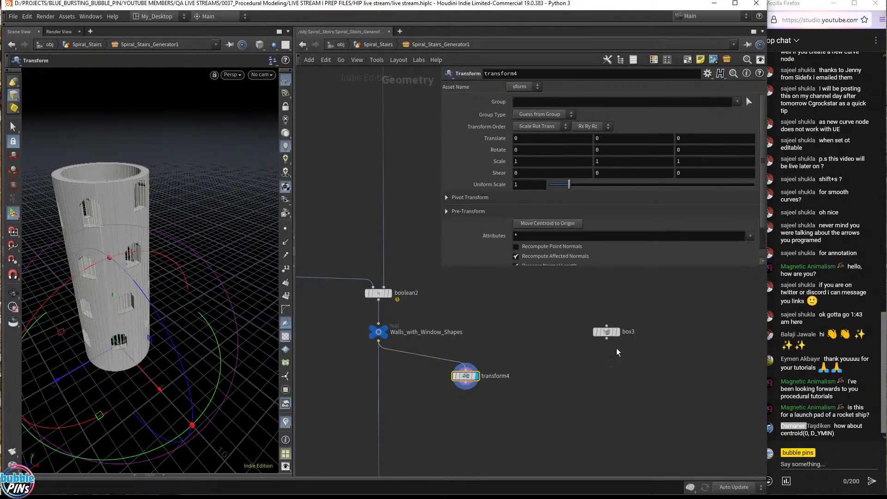
drag(607, 332, 530, 347)
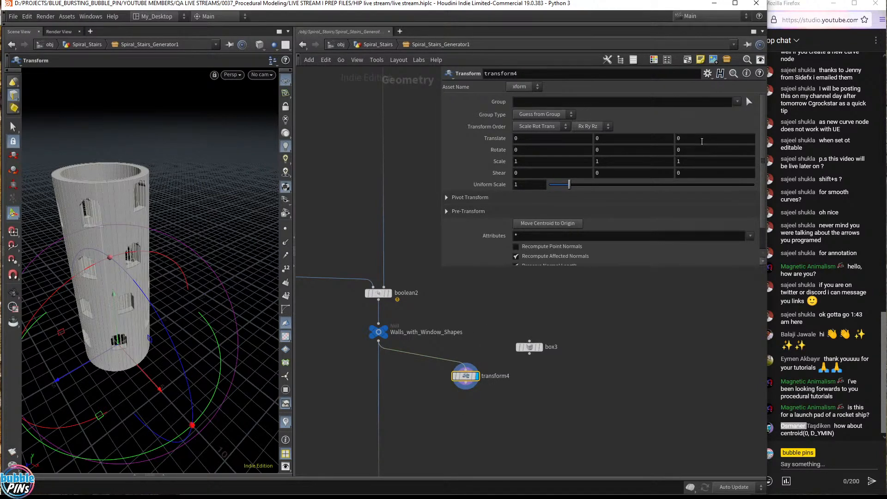
click(691, 138)
text(centroid()
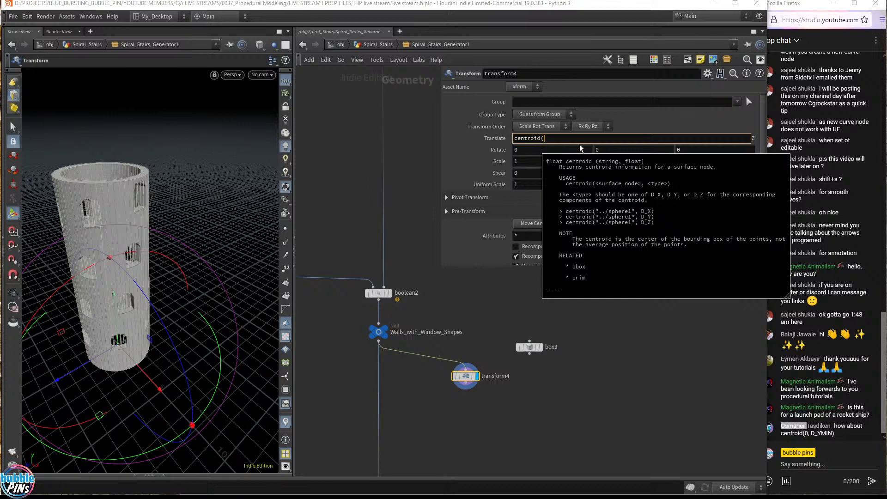
text(".)
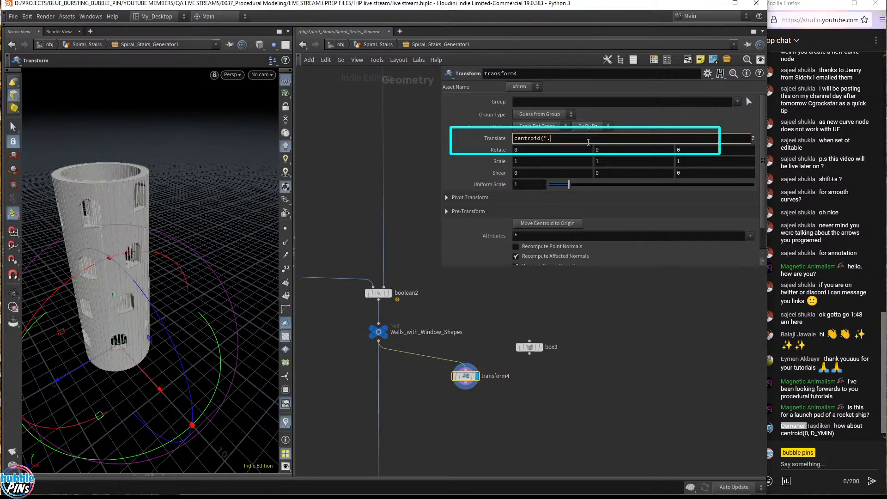
text(./)
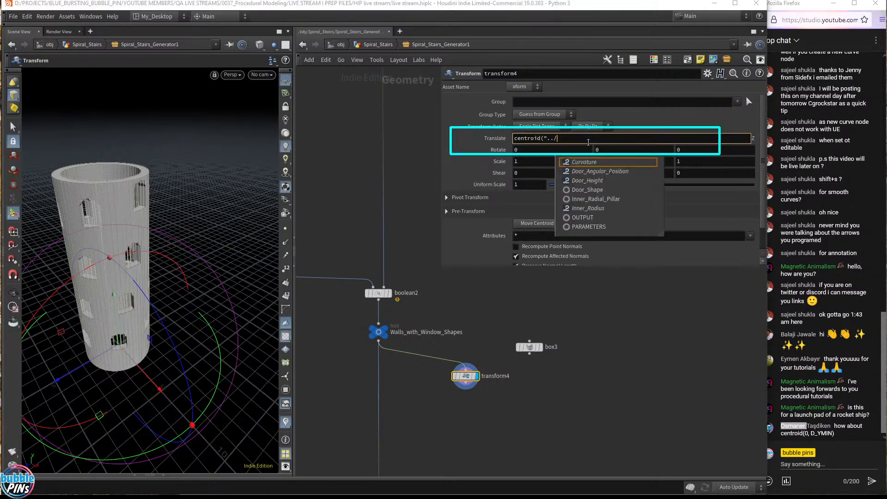
text(box3)
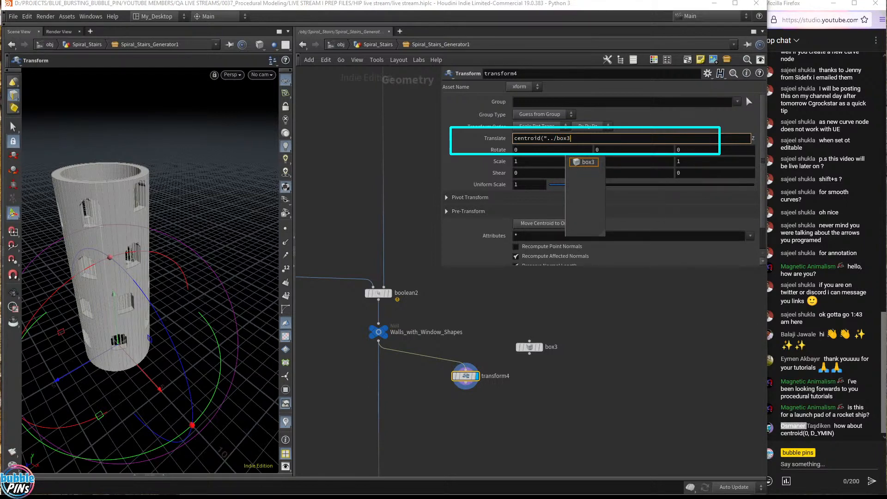
key(Return)
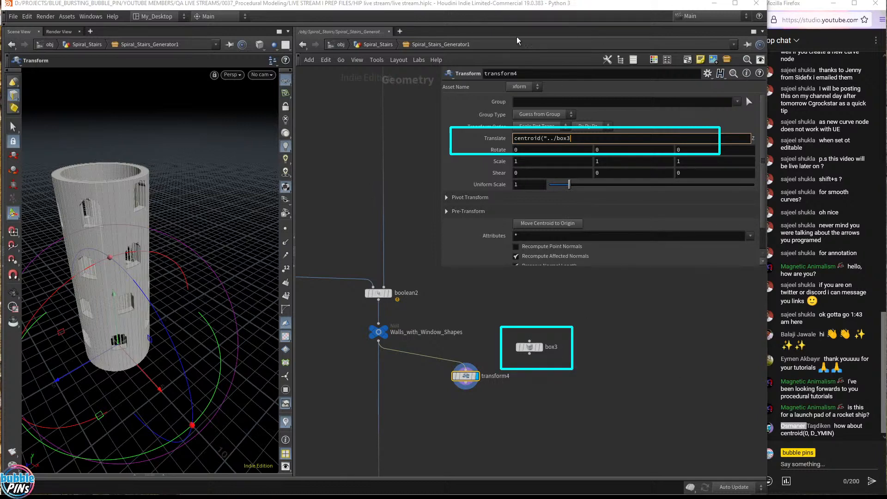
text(")
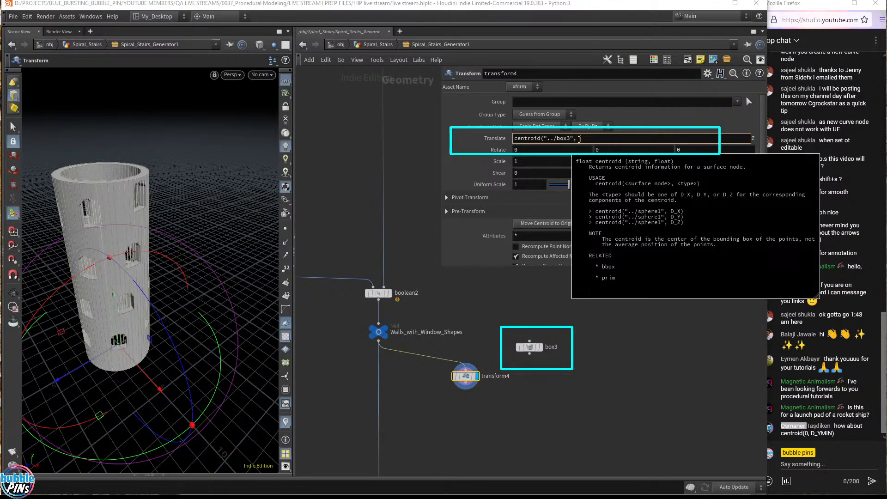
text(, D_Z)
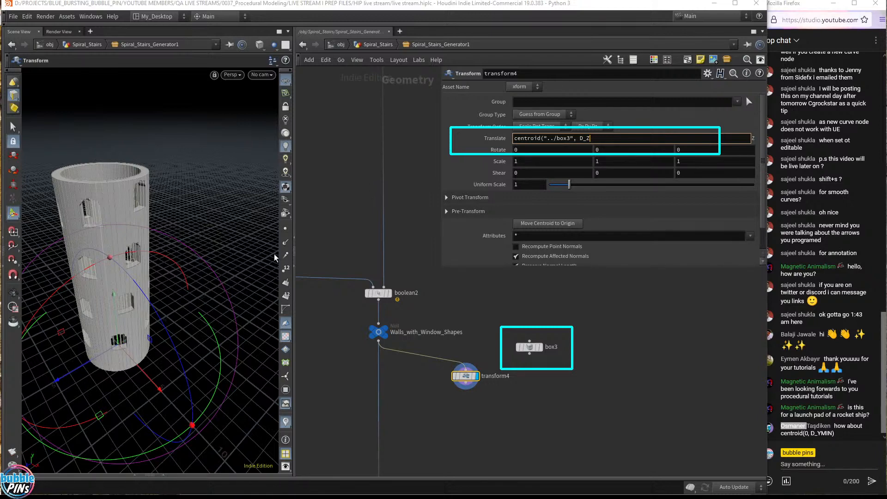
key(Return)
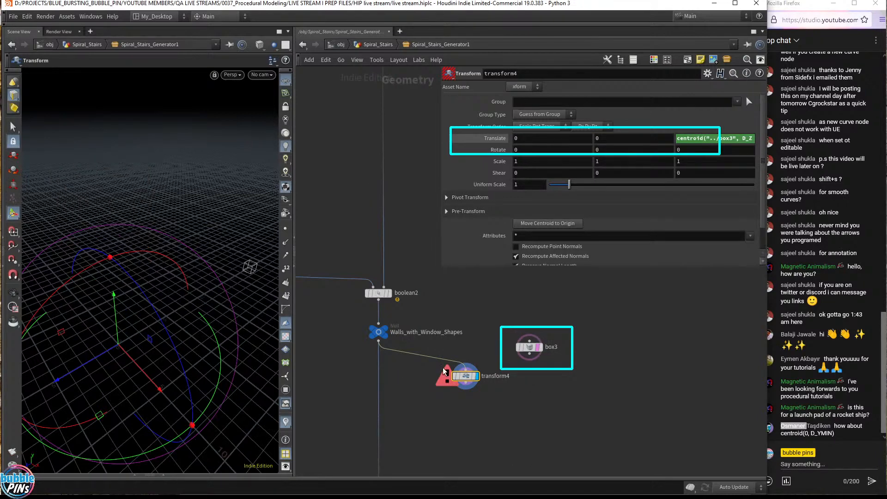
Complete transform4's Z translation expression with a closing parenthesis so it reads centroid("../box3", D_Z).
mouse_move(474, 378)
click(712, 139)
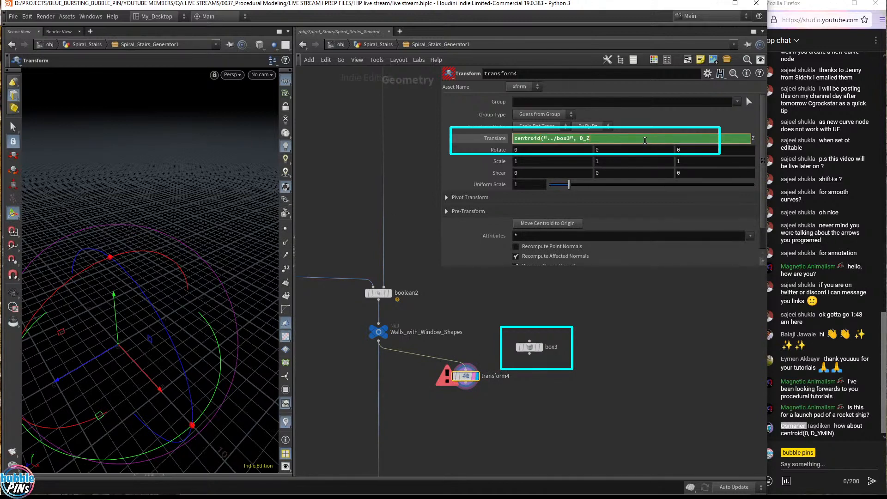
text())
key(Return)
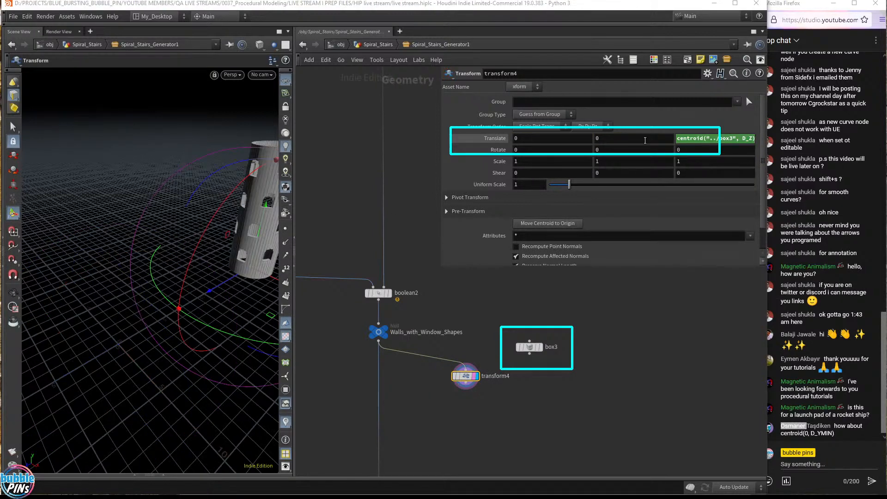
Display box3 with transform4 as a template, leave the transform handles, and examine the box's position against the tower.
click(519, 347)
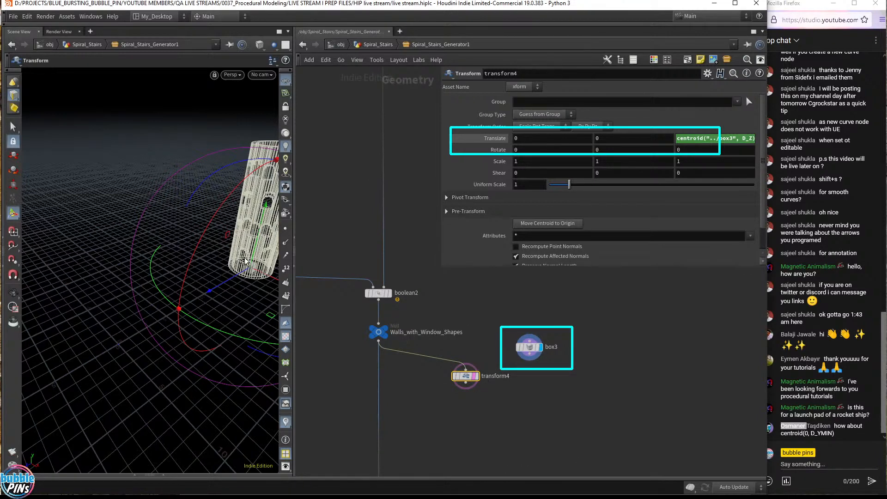
key(Escape)
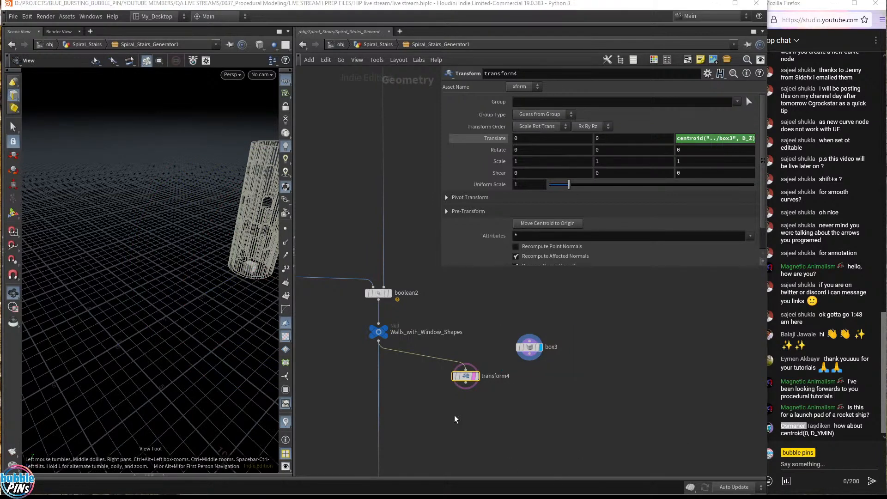
mouse_move(212, 293)
mouse_down()
mouse_move(159, 311)
mouse_move(231, 282)
mouse_up()
scroll(232, 283, up, 10)
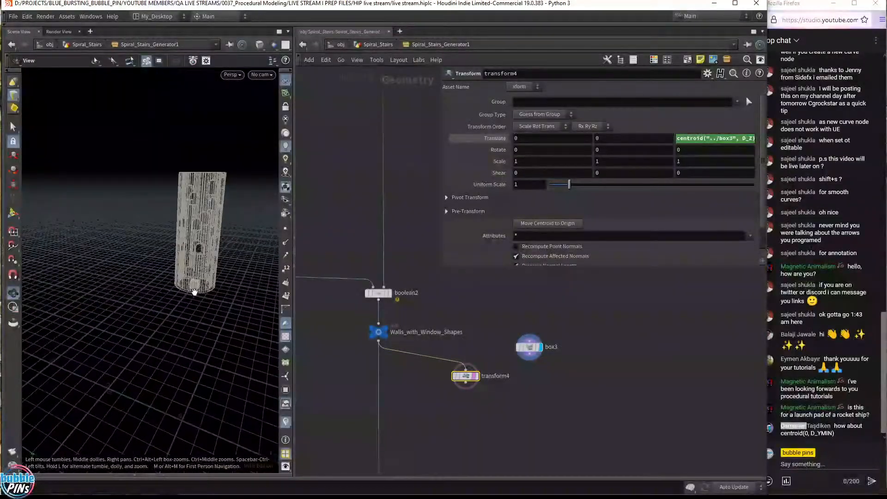
drag(195, 319, 176, 313)
scroll(200, 333, up, 5)
scroll(176, 313, down, 6)
drag(186, 284, 129, 307)
middle_drag(129, 307, 173, 324)
right_drag(174, 323, 163, 353)
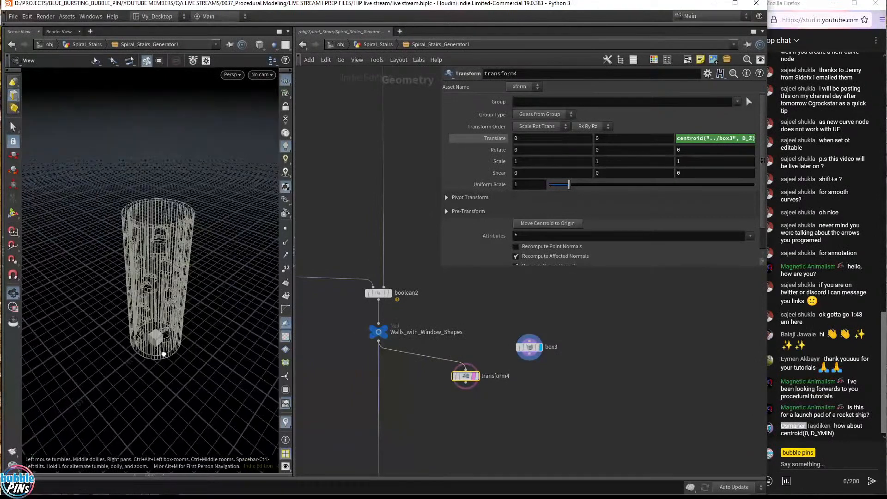
Delete the transform4 and box3 demonstration nodes beside Walls_with_Window_Shapes.
mouse_move(162, 352)
mouse_down()
mouse_move(152, 342)
mouse_move(161, 342)
mouse_up()
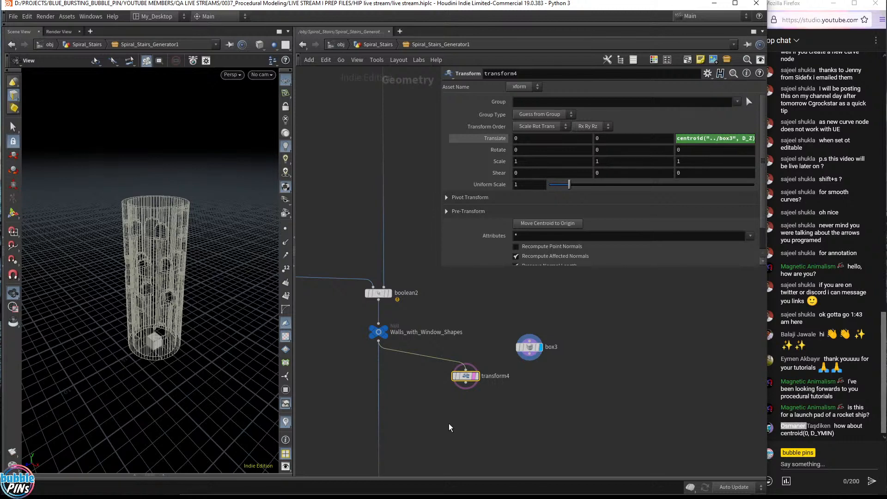
drag(451, 429, 567, 291)
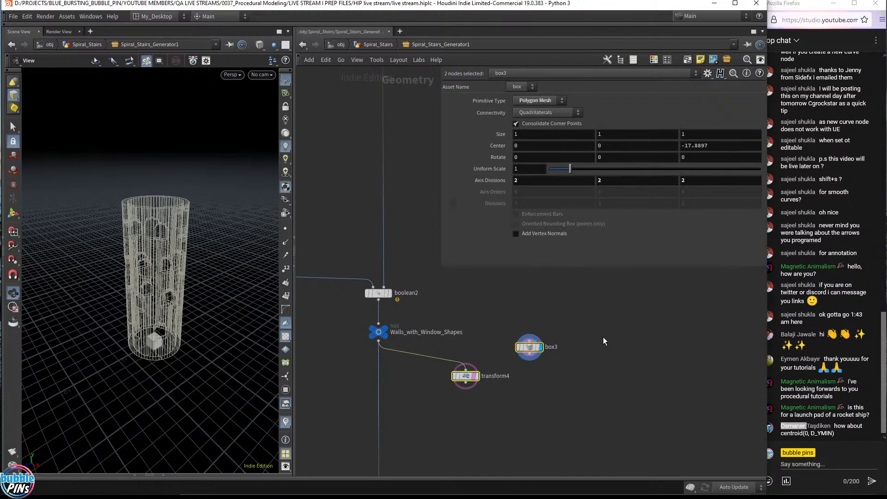
key(Delete)
Check the Spiral Stairs notes in topics.txt in Notepad, return to Houdini and narrow the parameter display over the network.
scroll(527, 324, down, 4)
scroll(524, 326, down, 3)
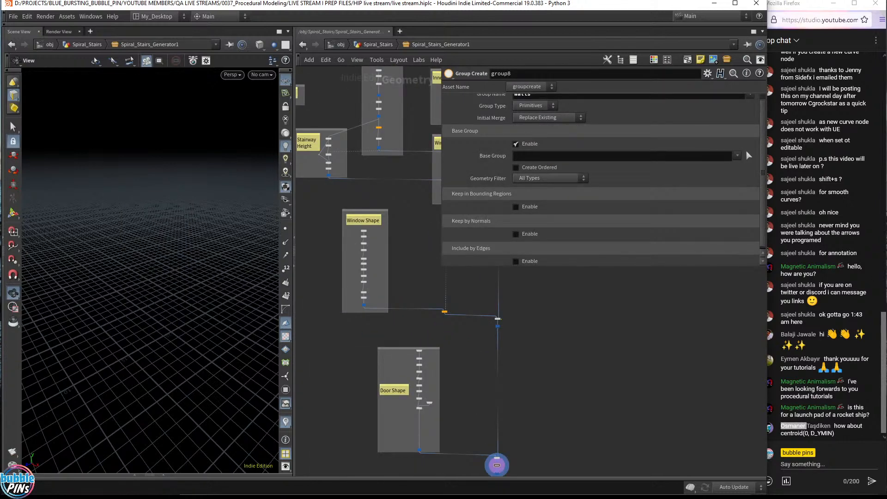
key(alt+Tab)
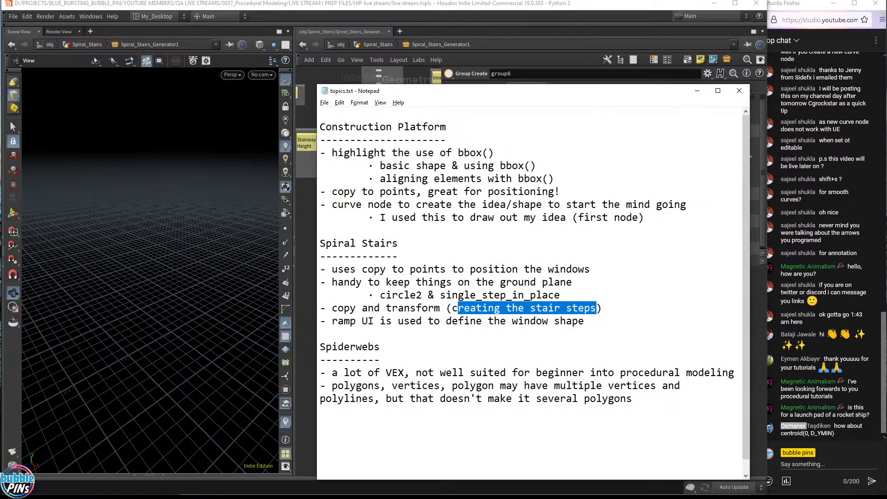
key(alt+Tab)
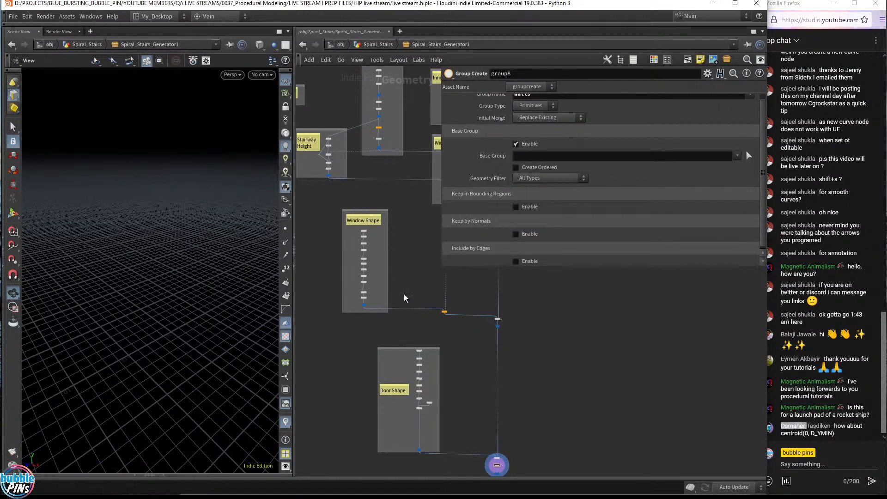
drag(443, 268, 571, 251)
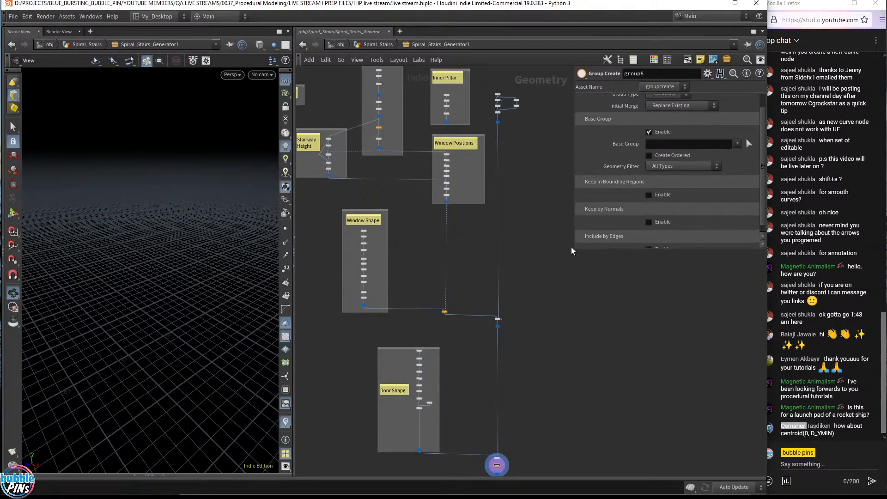
Display Window_Geometry_Shape, frame it in the viewport and examine the window block's curved top from several angles.
scroll(375, 303, up, 5)
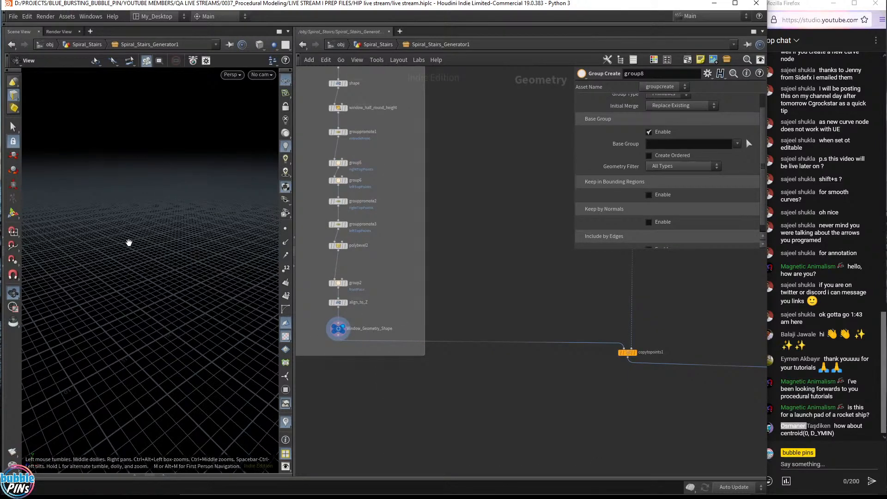
key(space+g)
drag(181, 269, 249, 275)
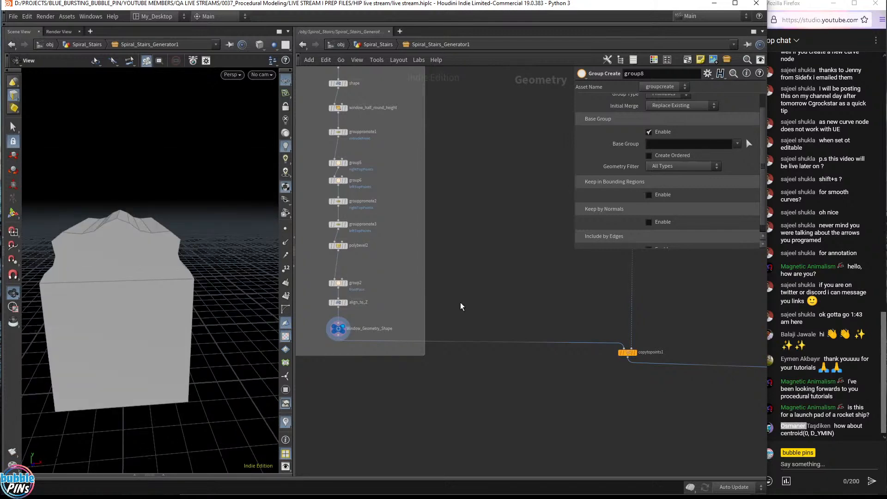
scroll(460, 304, down, 5)
middle_drag(516, 277, 448, 407)
middle_drag(511, 345, 519, 375)
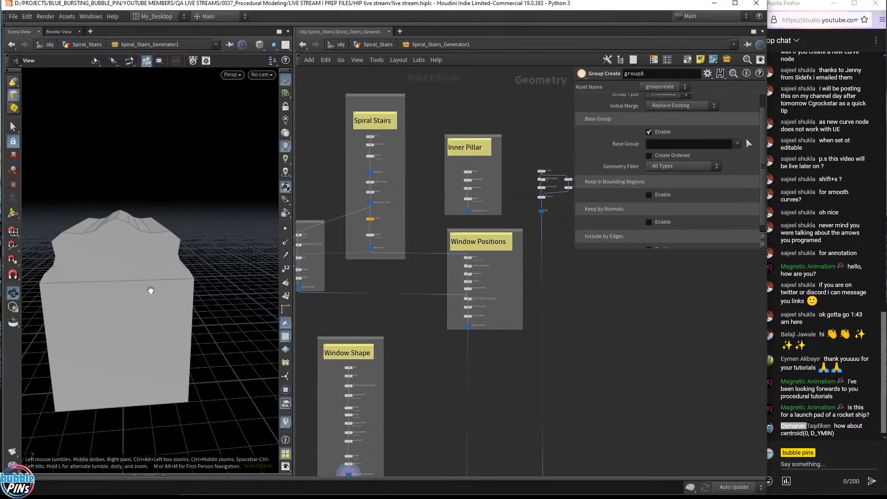
drag(147, 252, 192, 260)
middle_drag(192, 260, 153, 297)
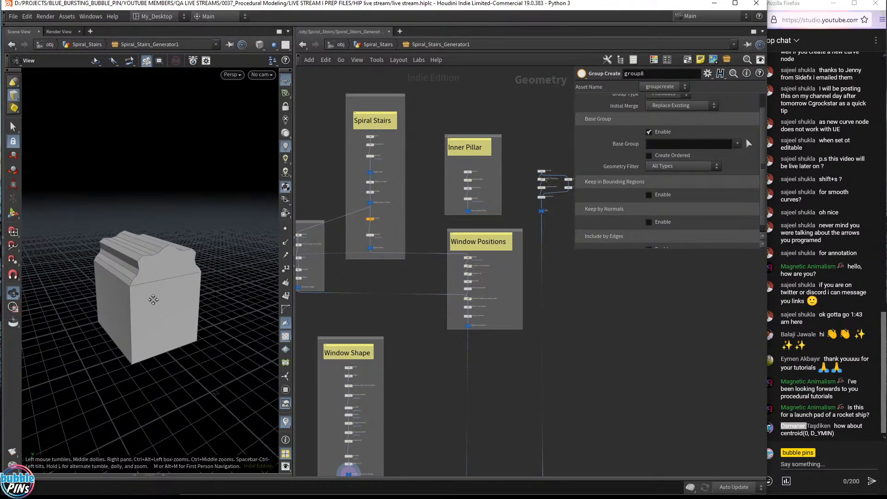
drag(157, 297, 138, 273)
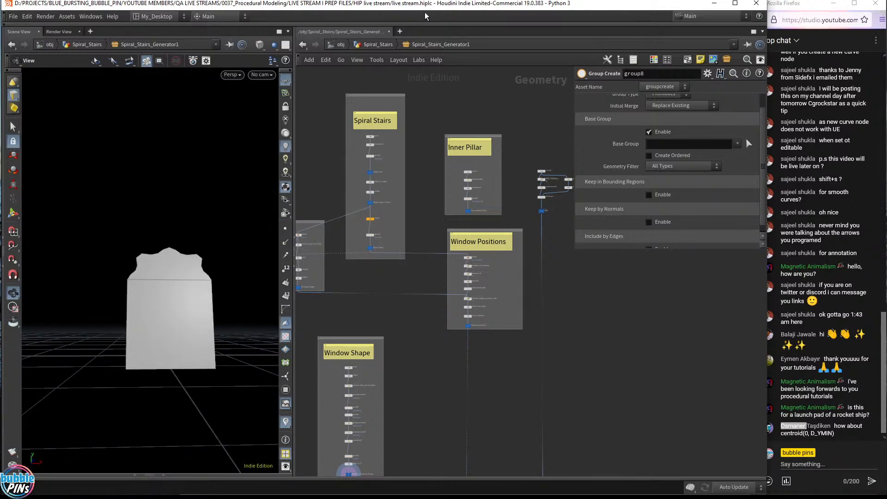
Go up to the Spiral_Stairs network, expand the generator's Windows settings and select the middle point of the Window Top Shape ramp.
click(372, 45)
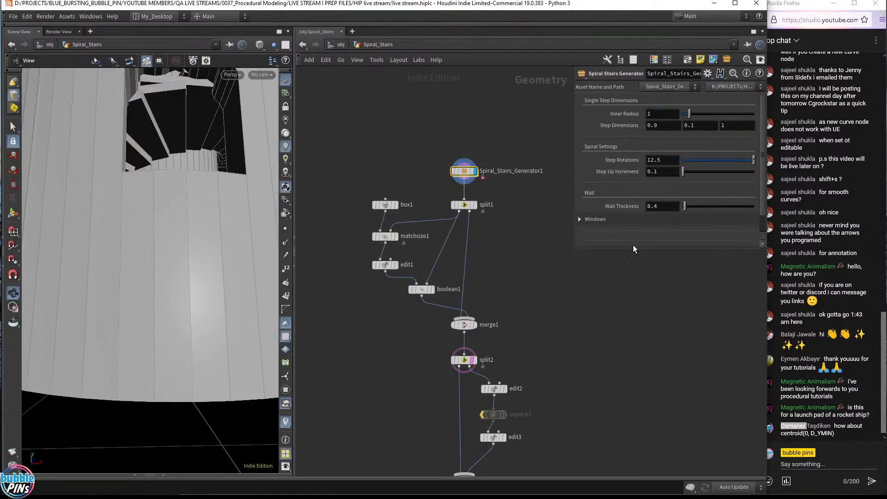
click(596, 220)
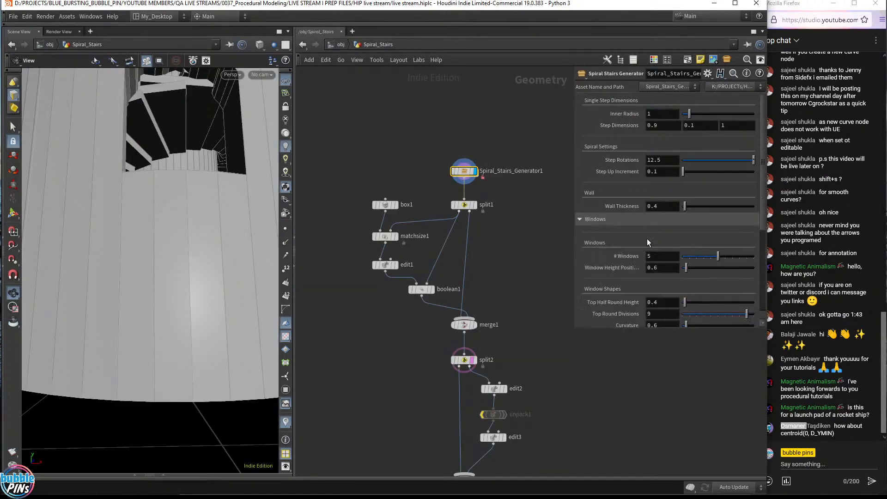
scroll(660, 255, down, 3)
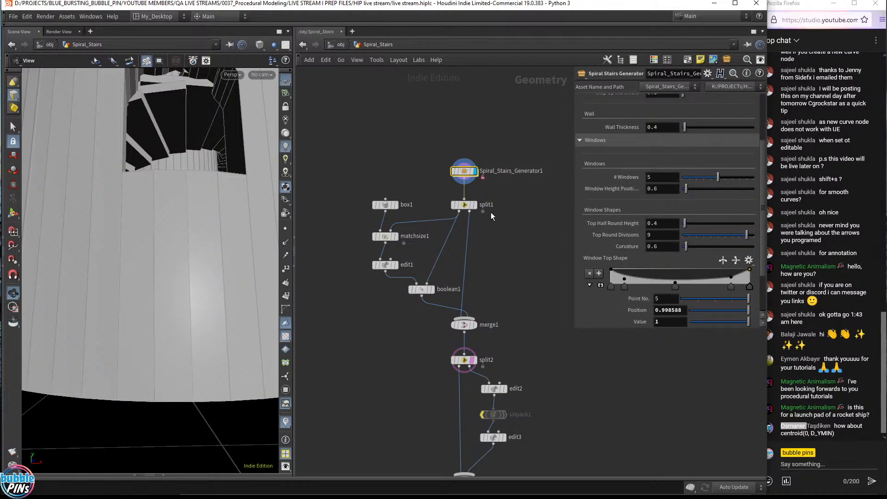
drag(246, 166, 144, 301)
mouse_move(676, 282)
mouse_down()
mouse_move(677, 273)
mouse_move(677, 287)
mouse_move(633, 285)
mouse_move(709, 284)
mouse_move(679, 283)
mouse_move(681, 273)
mouse_up()
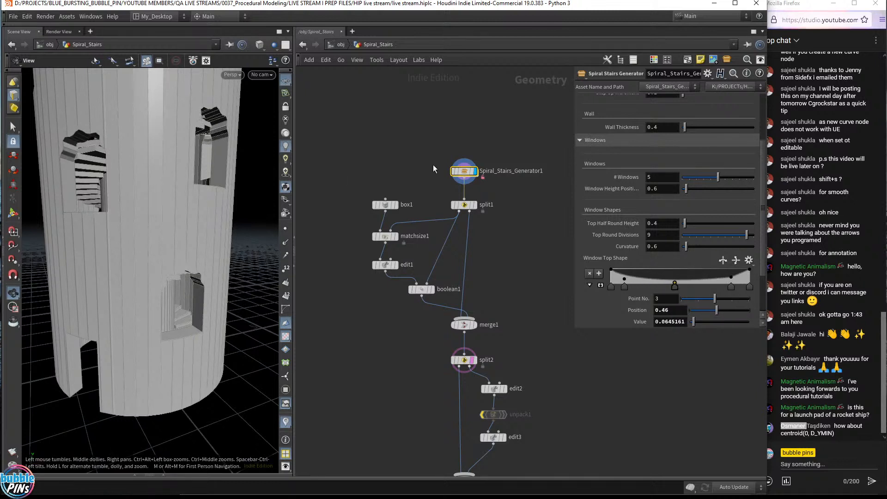
Enter Spiral_Stairs_Generator1 again and display the wall's output null to examine the plain cylindrical wall.
double_click(466, 172)
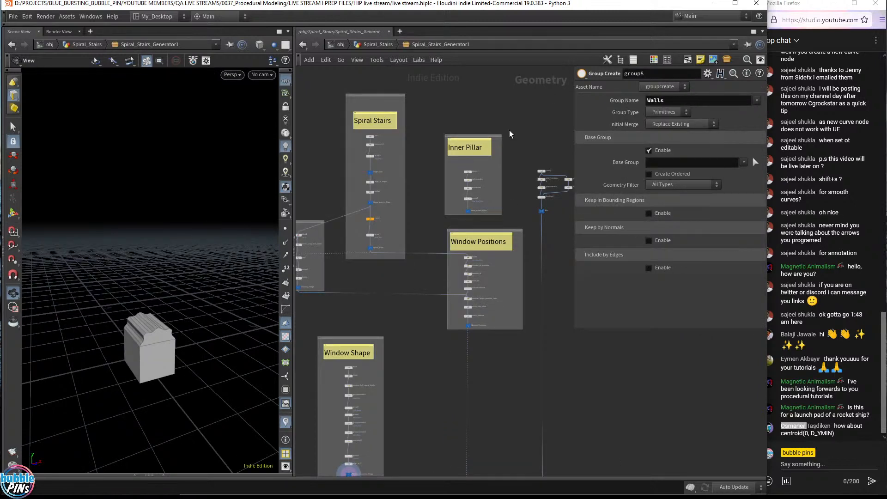
middle_drag(434, 375, 436, 343)
drag(198, 360, 185, 337)
middle_drag(501, 332, 479, 357)
scroll(527, 203, up, 5)
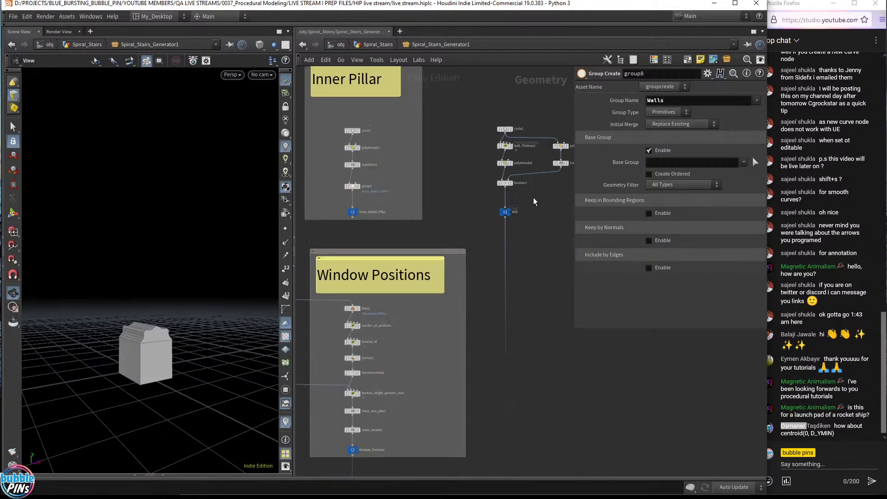
click(511, 206)
drag(153, 199, 231, 153)
Display the Window_Positions null to view the points where the windows are placed.
middle_drag(380, 472, 431, 254)
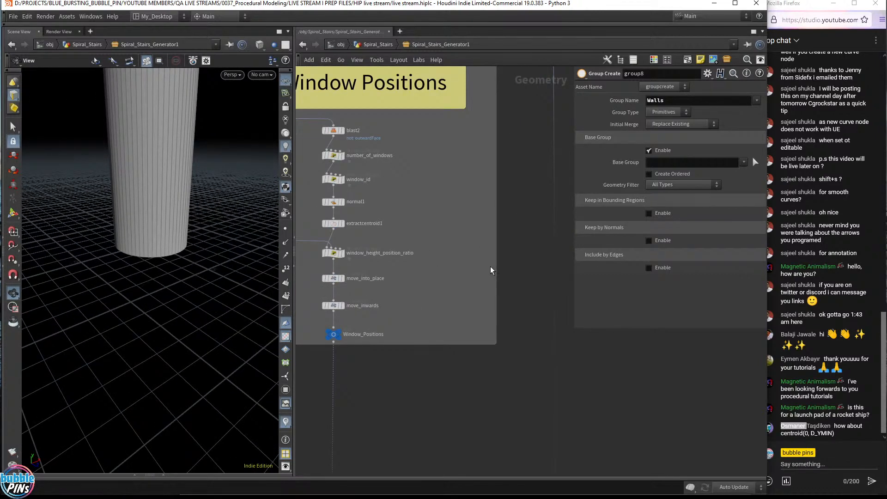
middle_drag(298, 337, 391, 305)
click(433, 301)
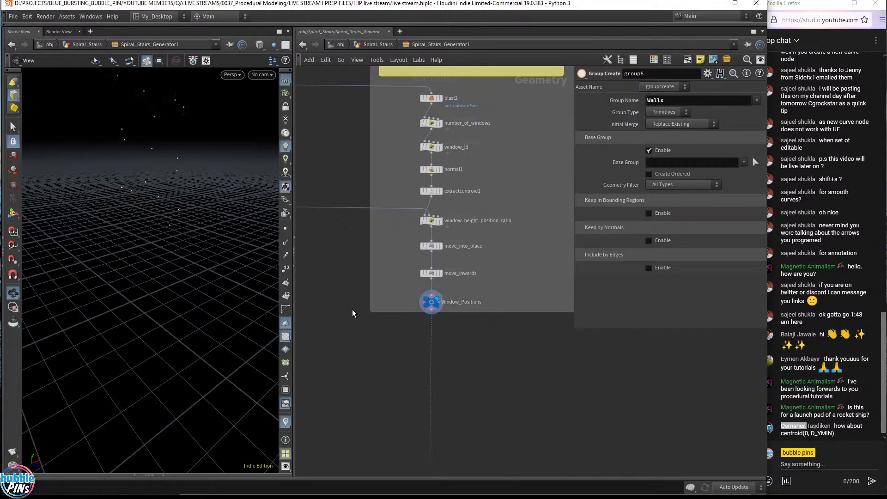
Display copytopoints1 to view the copied window blocks, and display Walls_with_Window_Shapes to view the cut-out wall.
middle_drag(477, 418, 490, 187)
middle_drag(502, 457, 502, 296)
click(449, 324)
middle_drag(675, 363, 580, 389)
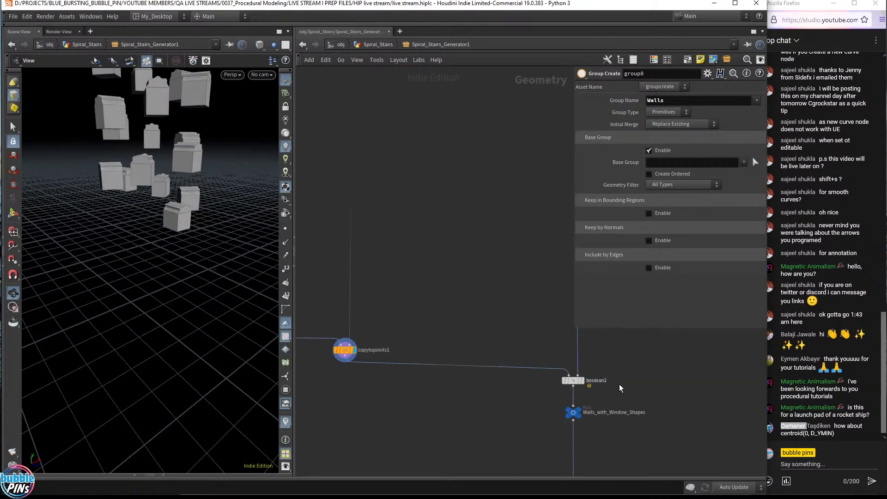
click(580, 412)
mouse_move(198, 277)
mouse_down()
mouse_move(171, 283)
mouse_move(196, 280)
mouse_up()
Show the Spiral_Stairs null as a template with the windowed wall and look closely at a window opening.
middle_drag(428, 162, 464, 273)
scroll(456, 242, down, 6)
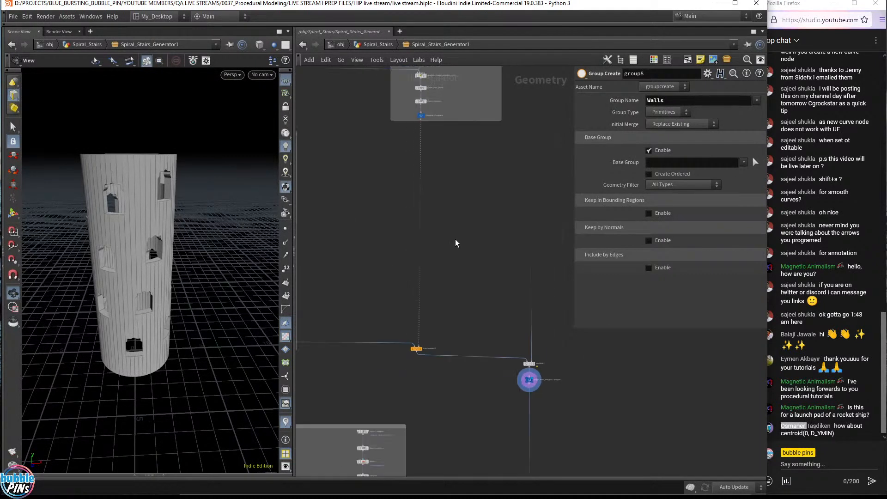
middle_drag(474, 242, 520, 361)
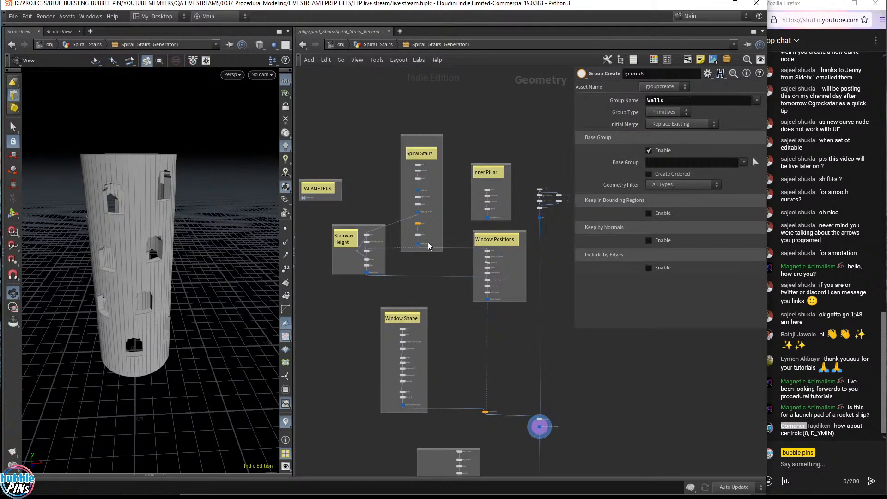
scroll(402, 242, up, 6)
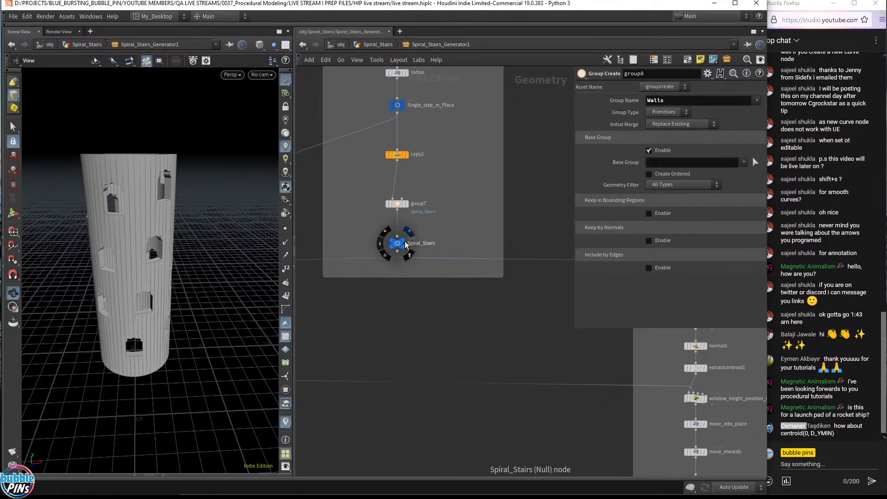
drag(147, 268, 152, 284)
scroll(152, 284, up, 10)
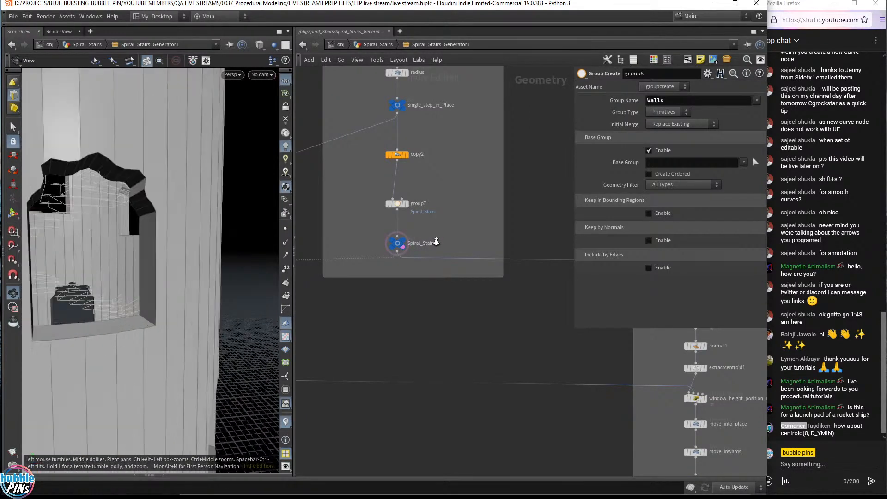
Examine how the window openings line up with the templated stair steps, from up close and around the tower.
drag(181, 328, 105, 362)
drag(87, 403, 126, 368)
drag(144, 312, 149, 225)
drag(169, 289, 226, 271)
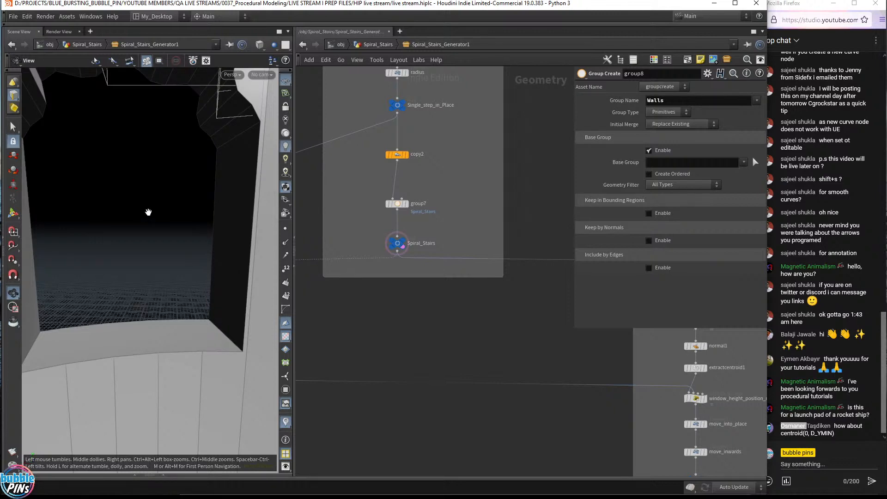
middle_drag(150, 207, 116, 235)
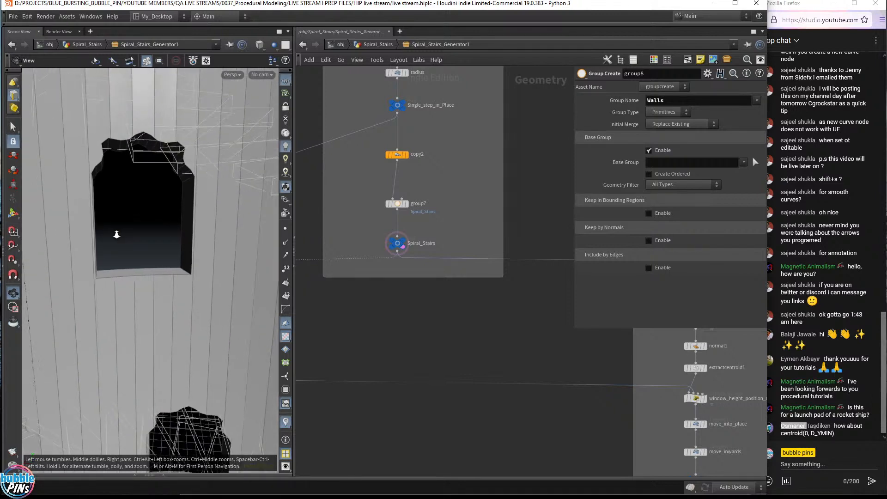
drag(116, 235, 198, 259)
scroll(198, 259, down, 5)
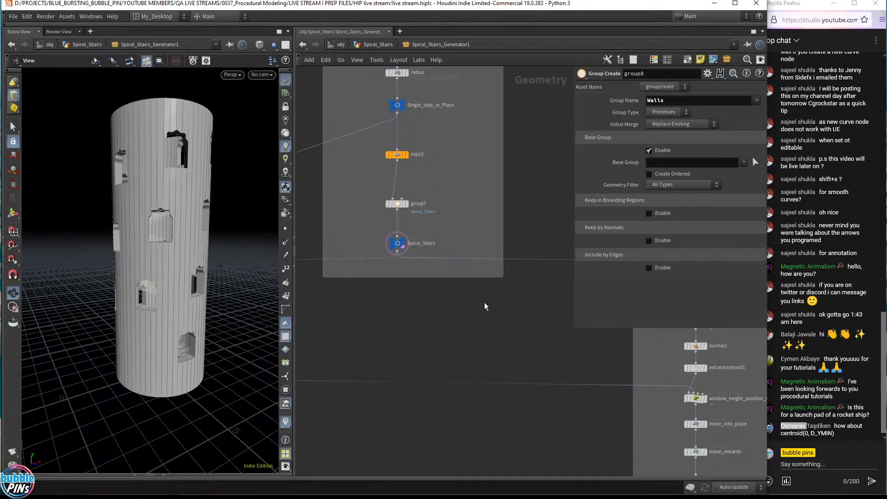
Shorten the parameter display, turn off the Spiral_Stairs template and display that node alone to examine the spiral staircase.
drag(603, 330, 603, 251)
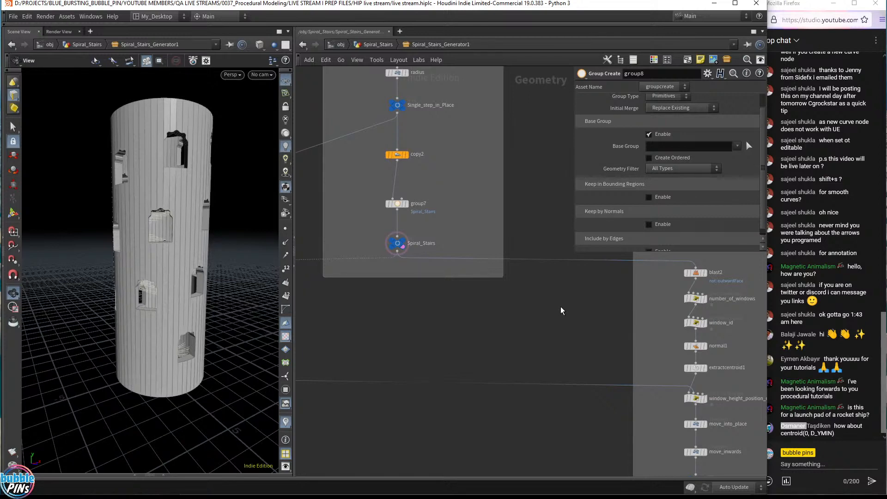
scroll(508, 310, down, 5)
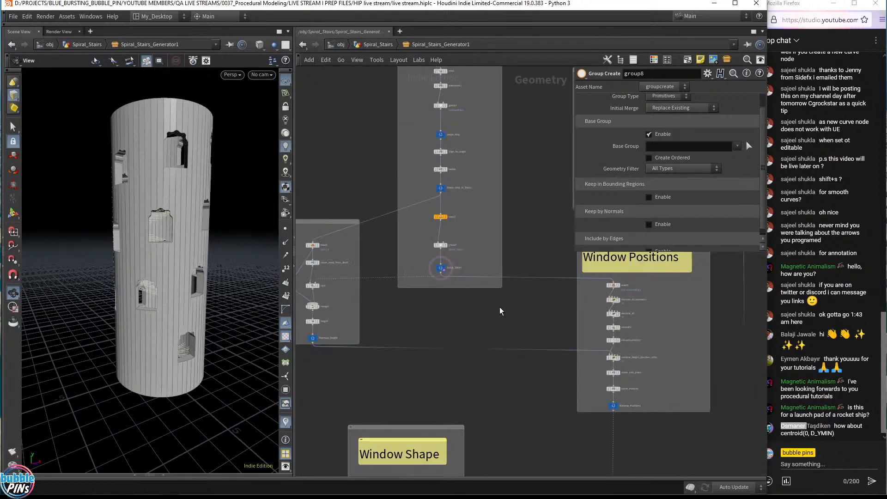
scroll(498, 309, up, 4)
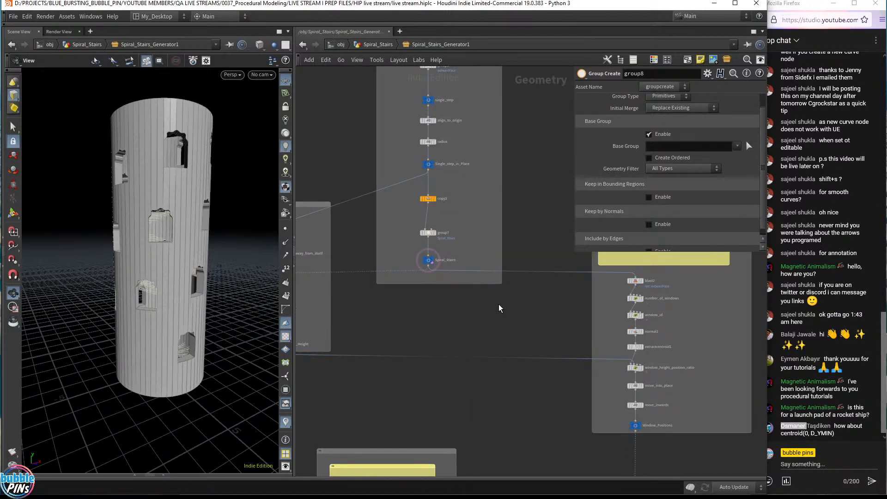
middle_drag(514, 316, 512, 373)
scroll(465, 349, up, 5)
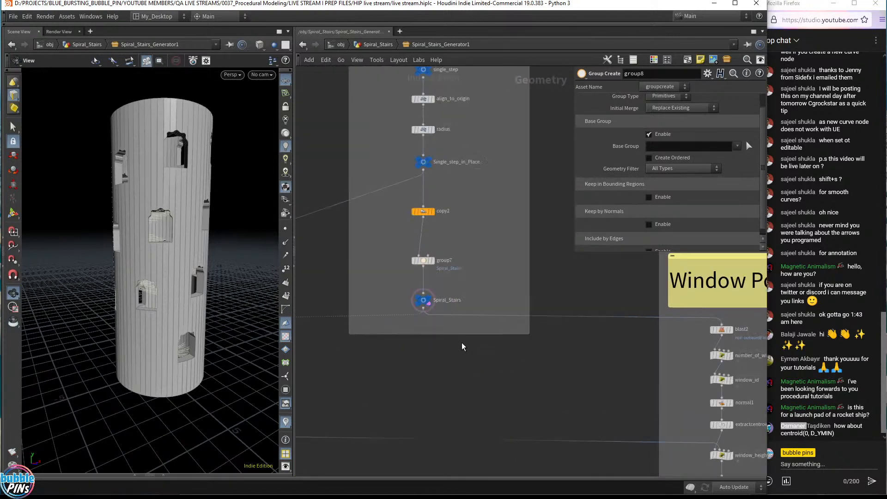
click(415, 278)
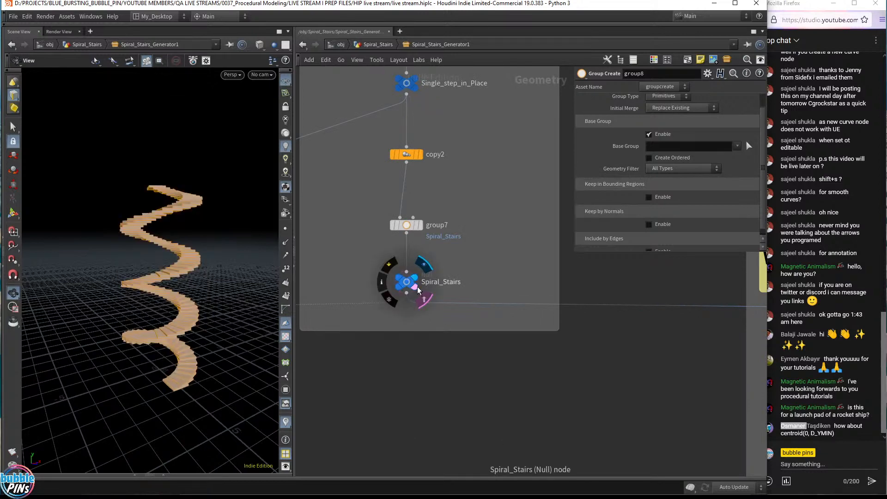
drag(217, 351, 198, 353)
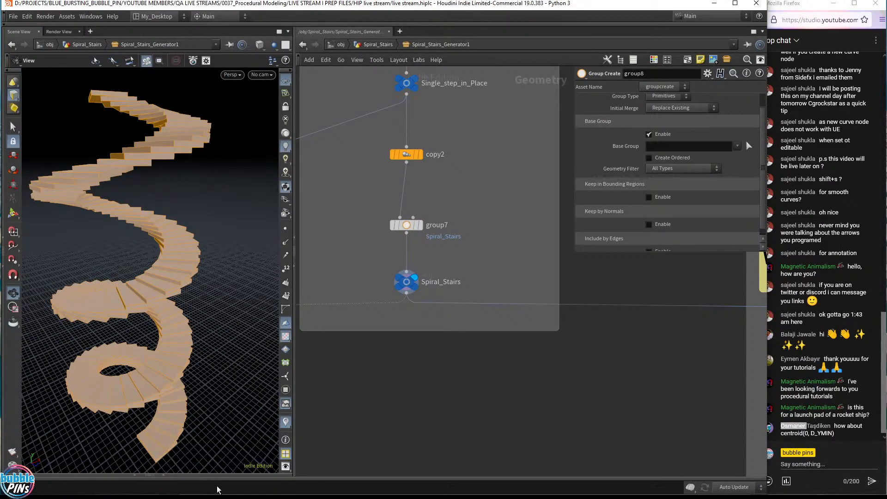
drag(194, 404, 197, 339)
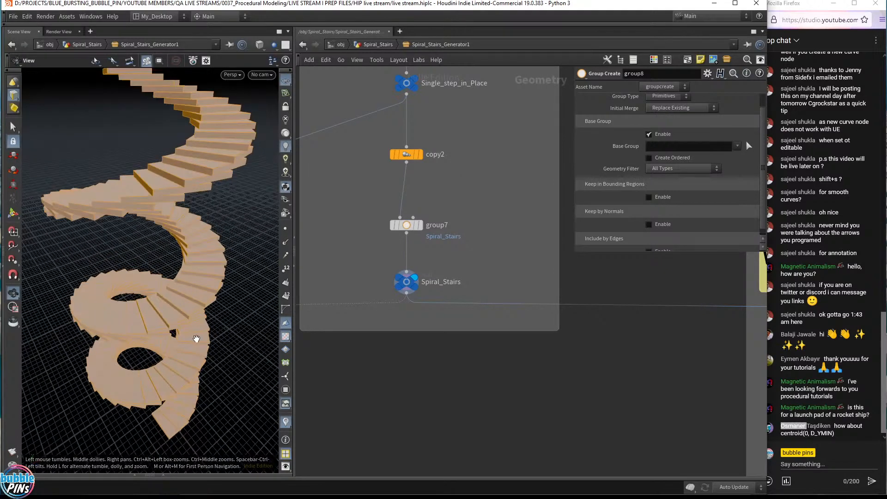
middle_drag(485, 368, 361, 333)
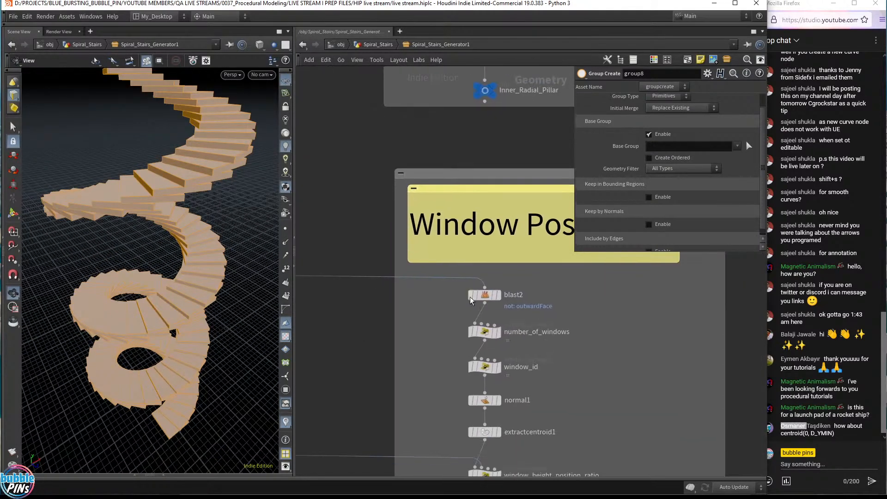
Display blast2 to isolate the outward step faces, show the Spiral_Stairs null as a template and compare them up close.
click(499, 295)
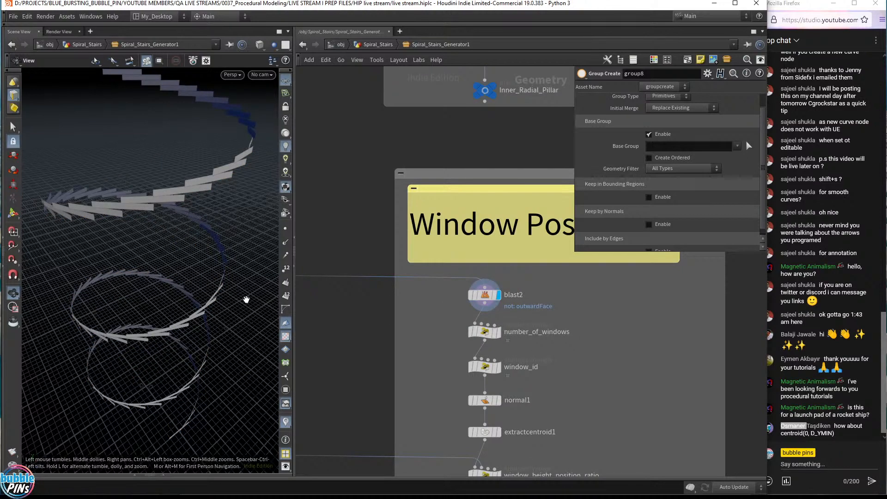
mouse_move(185, 307)
mouse_down()
mouse_move(200, 309)
mouse_move(207, 279)
mouse_move(184, 302)
mouse_up()
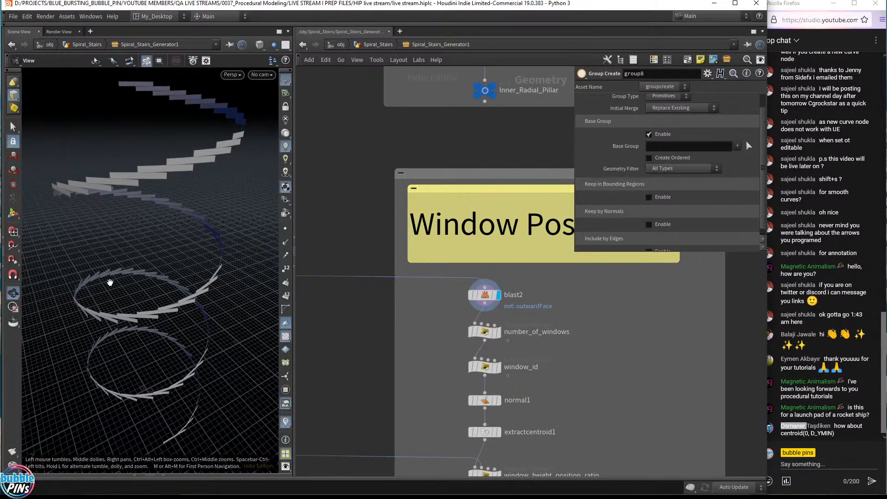
middle_drag(324, 340, 527, 347)
middle_drag(434, 372, 582, 400)
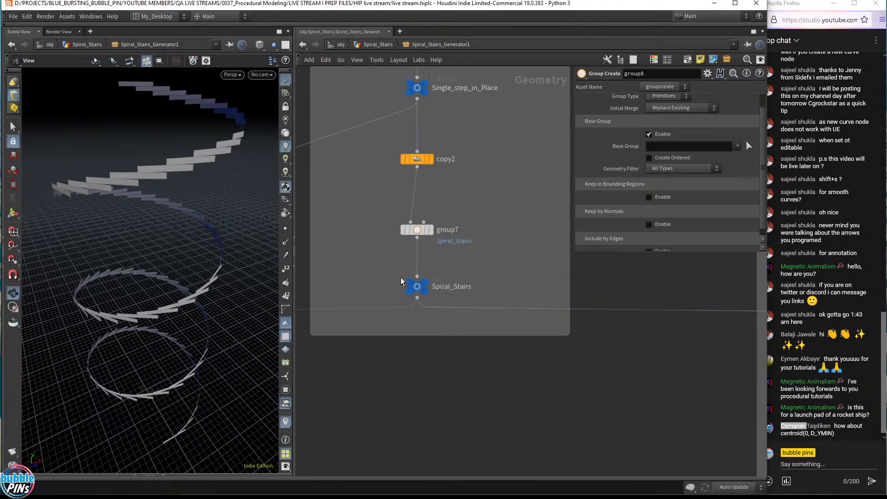
click(426, 287)
scroll(205, 315, up, 10)
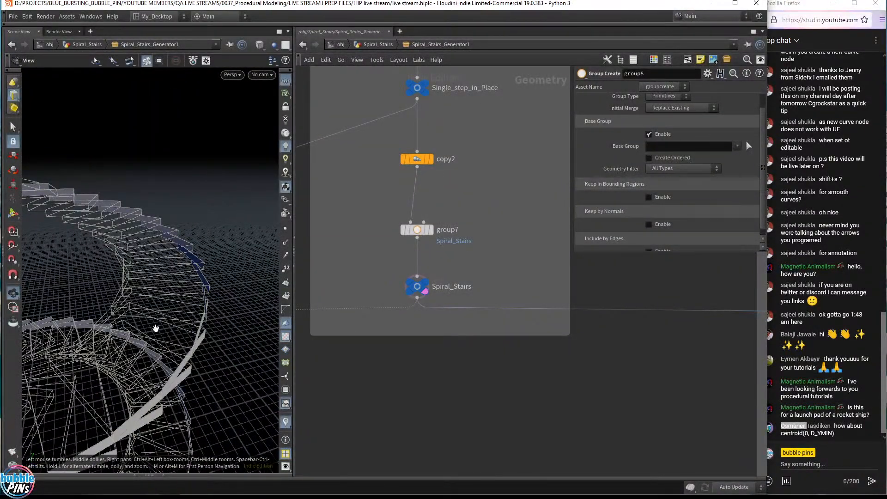
scroll(61, 356, down, 10)
drag(61, 356, 178, 340)
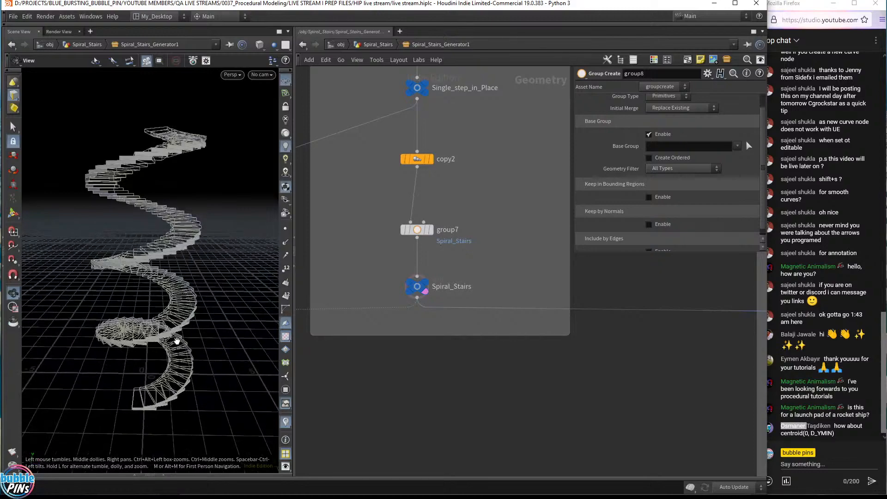
Examine the outward faces against the templated staircase as a whole and return to the window positioning nodes.
middle_drag(174, 320, 572, 386)
scroll(572, 386, down, 3)
drag(201, 282, 184, 316)
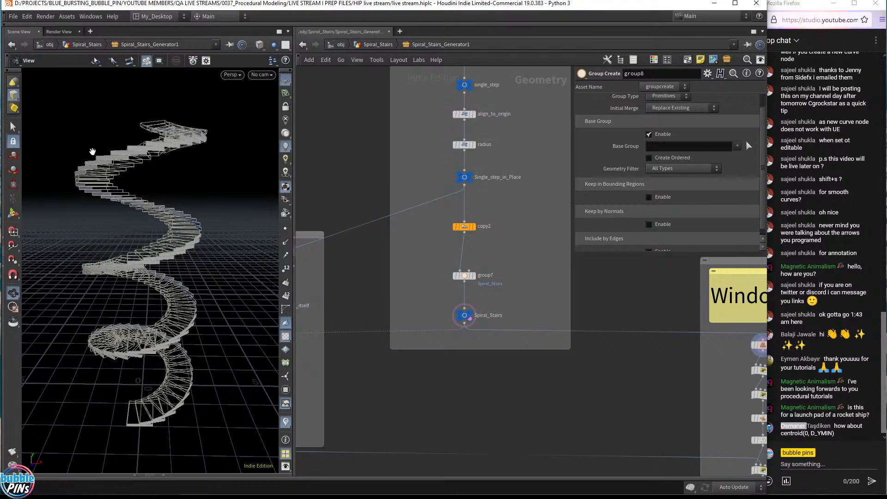
middle_drag(679, 336, 420, 289)
scroll(545, 339, up, 4)
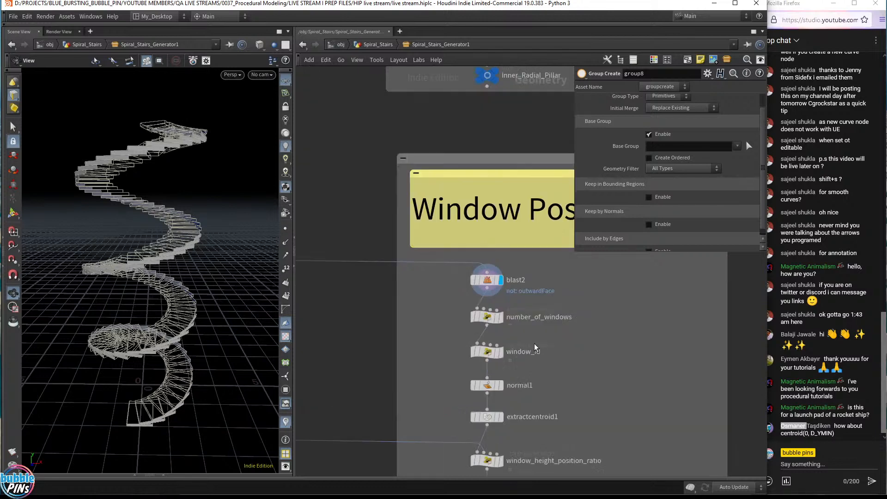
middle_drag(555, 352, 533, 280)
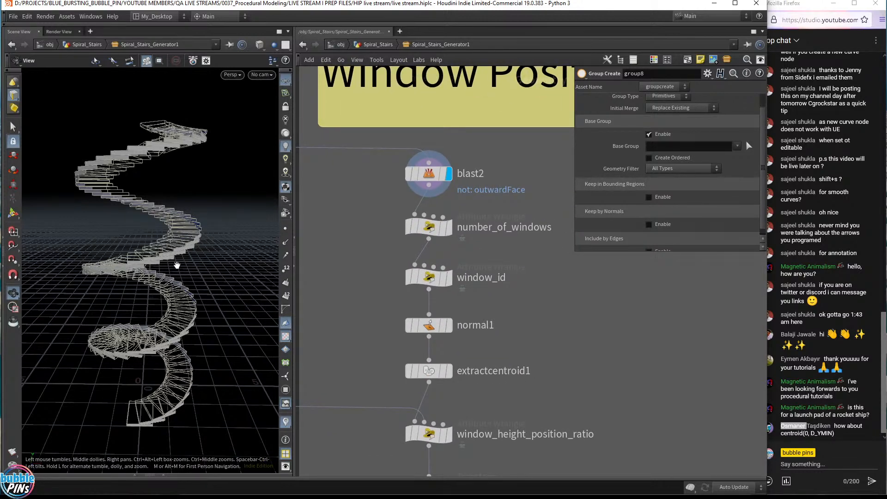
Display the number_of_windows wrangle, show its parameters and widen them to read the full VEX expression.
click(428, 233)
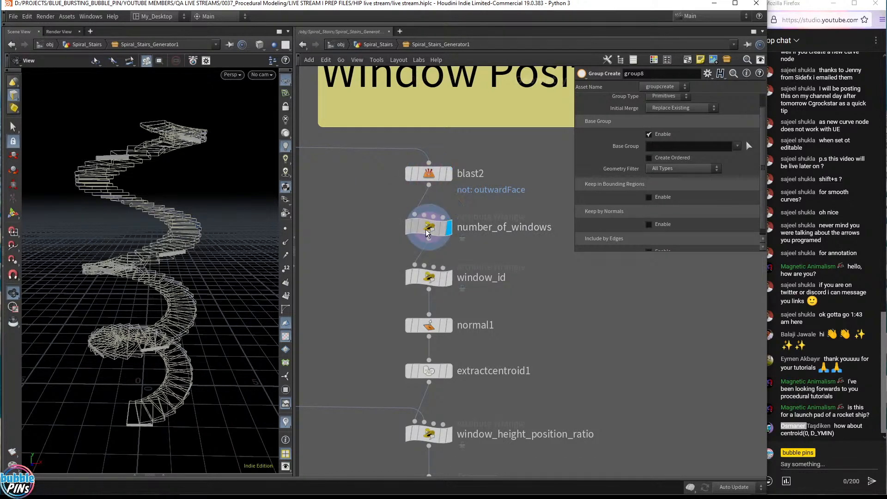
click(428, 232)
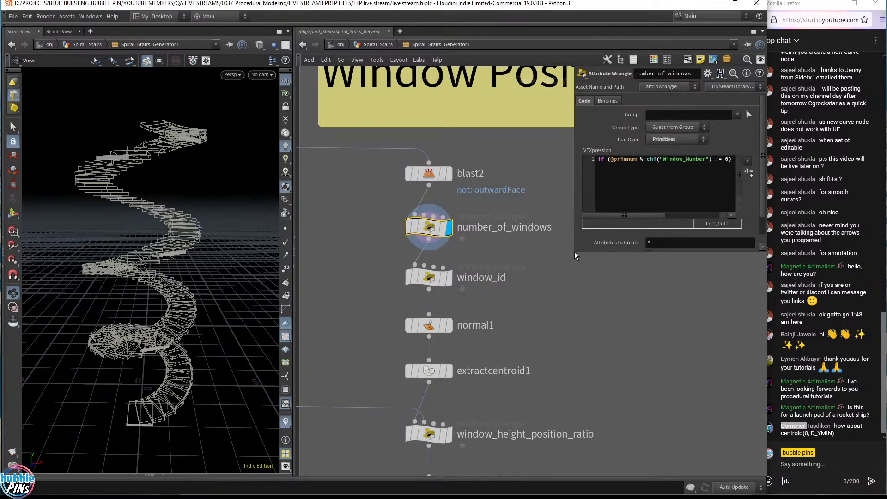
drag(575, 253, 417, 264)
drag(83, 190, 104, 159)
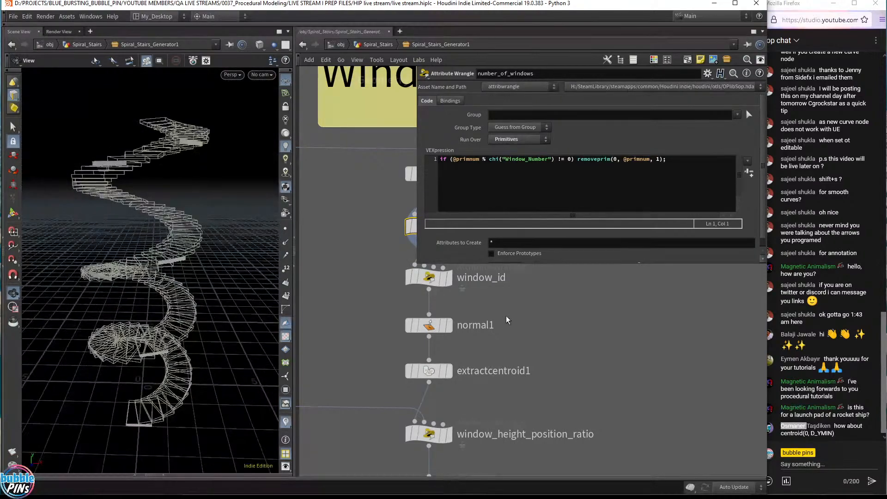
Turn off the staircase template and compare the faces displayed by blast2 with those kept by number_of_windows.
middle_drag(588, 301, 520, 351)
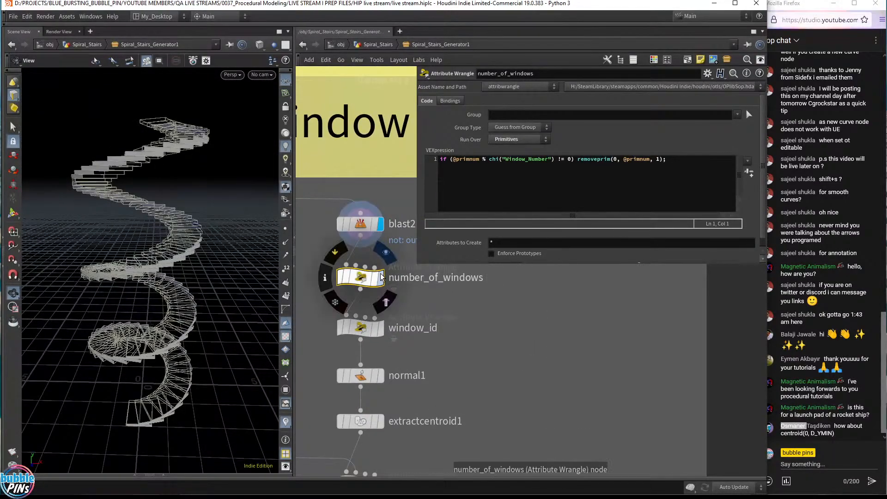
click(378, 224)
click(374, 228)
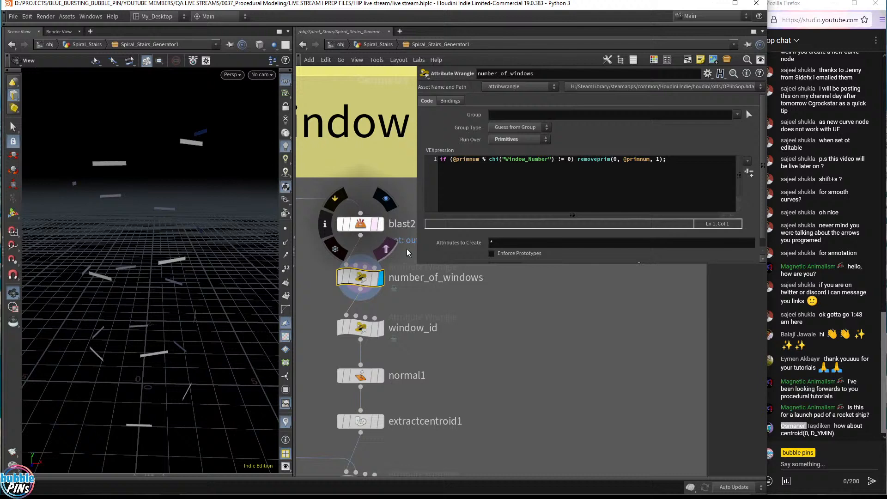
click(380, 225)
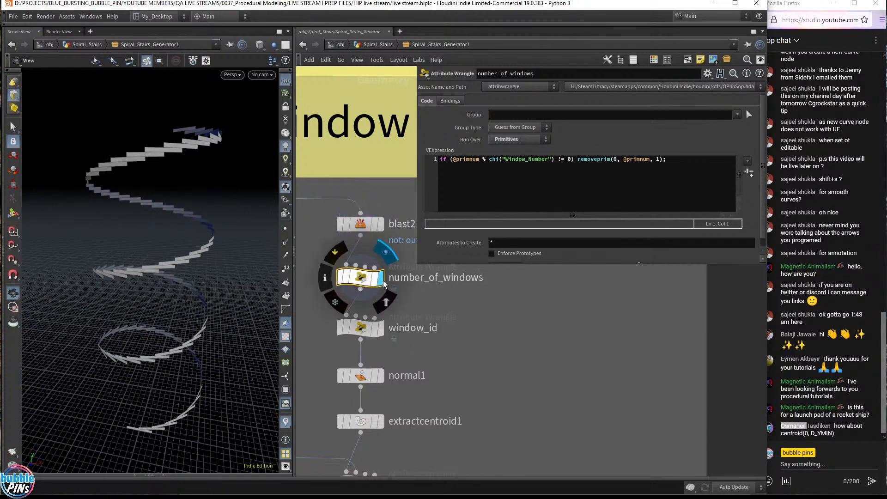
click(379, 277)
mouse_move(134, 290)
mouse_down()
mouse_move(131, 266)
mouse_move(127, 303)
mouse_move(129, 293)
mouse_up()
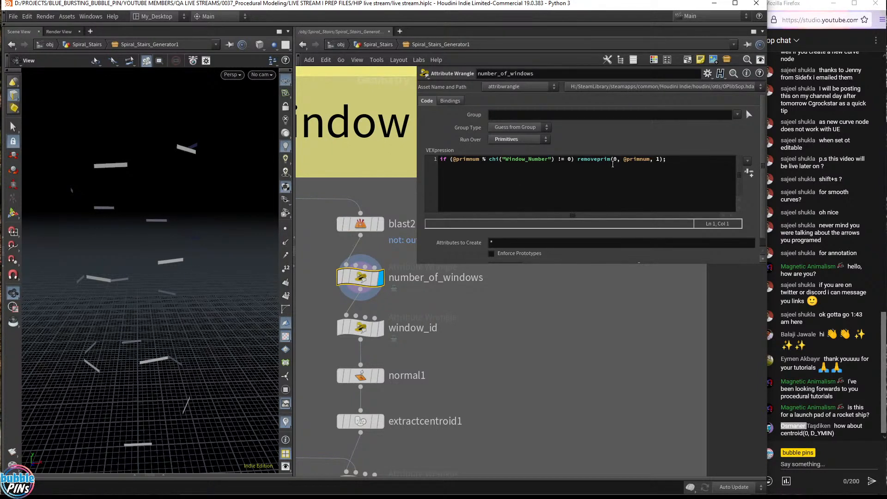
click(483, 161)
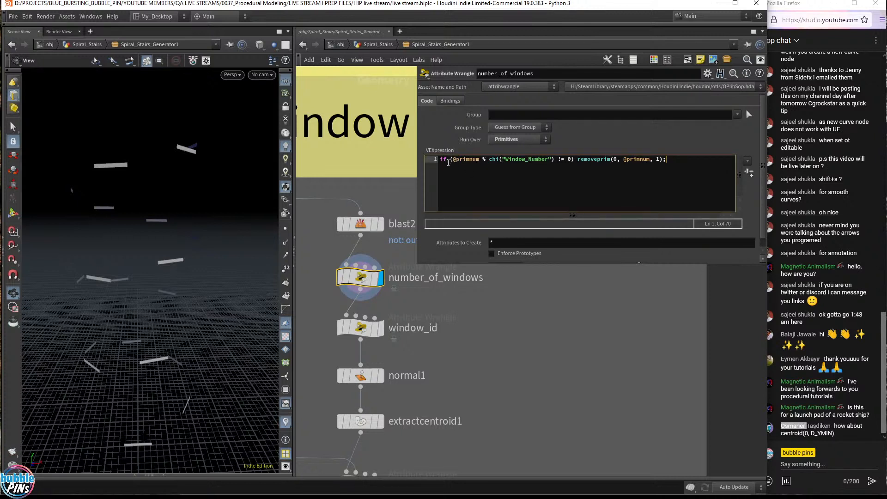
click(448, 162)
text(()
drag(451, 162, 490, 161)
click(551, 165)
drag(561, 159, 504, 161)
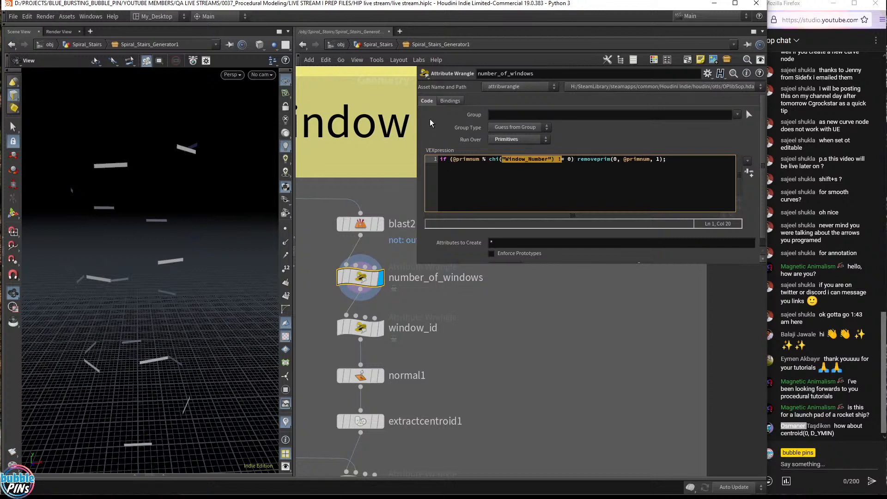
Extend the wrangle's parameter display to show Window Number, highlight the removeprim call and narrow the display.
drag(526, 264, 523, 304)
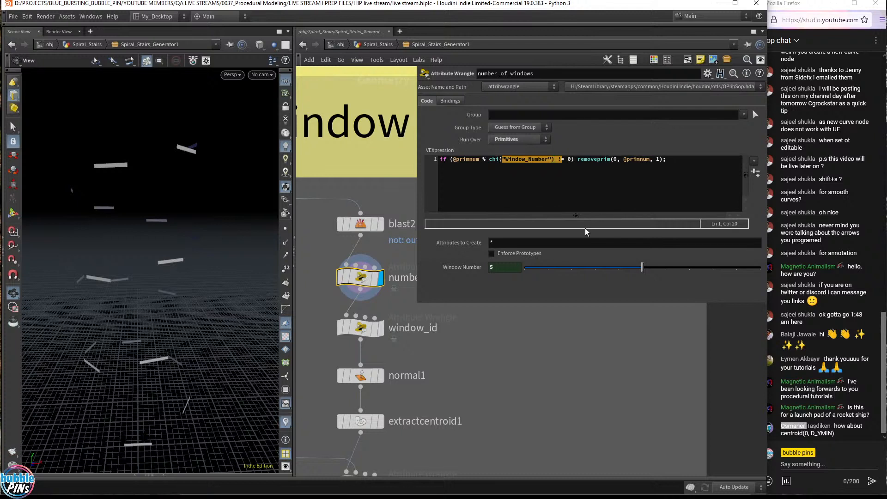
drag(667, 159, 578, 161)
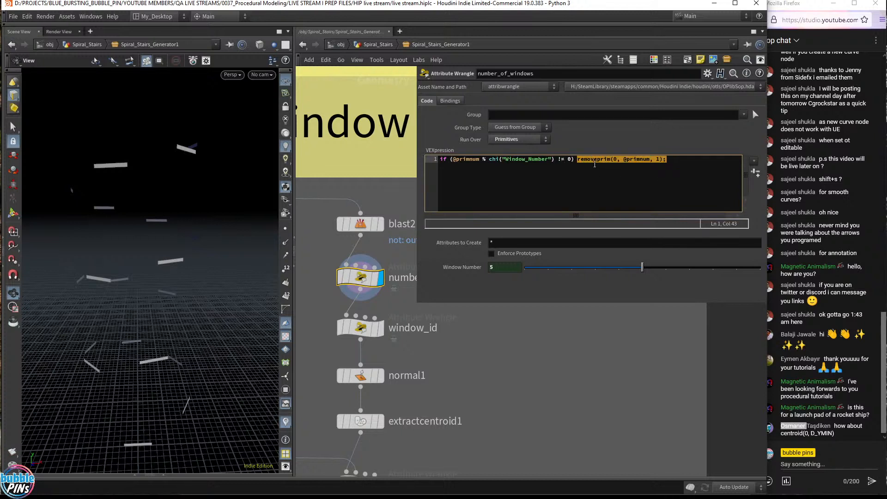
click(644, 160)
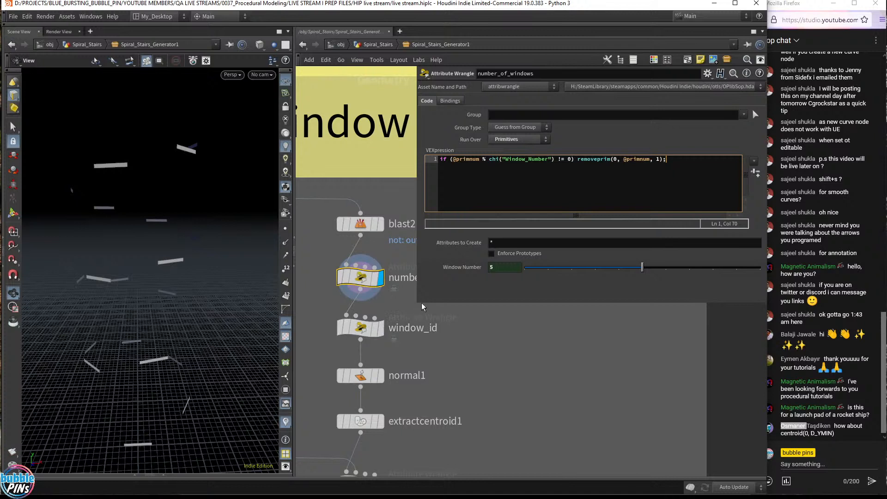
drag(418, 303, 479, 299)
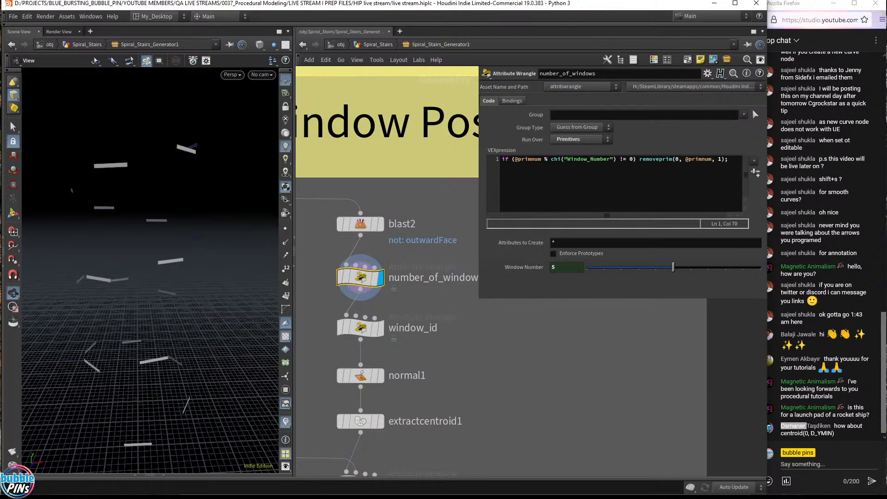
Switch to the untitled Notepad note, write "modulus" above the bbox line and minimize both Notepad windows.
key(alt+Tab)
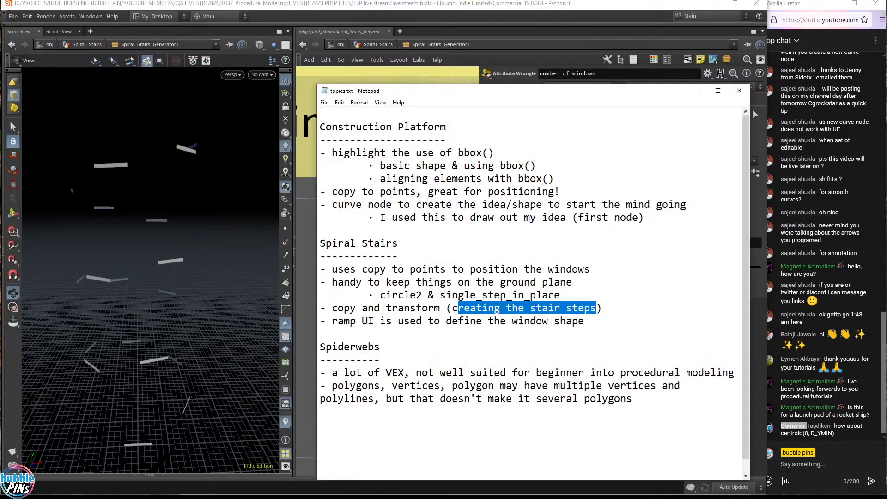
key(alt+Tab)
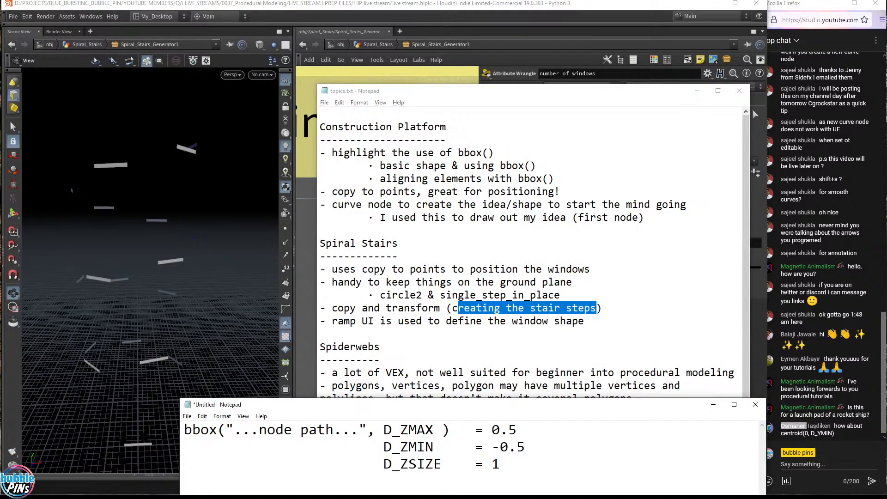
click(517, 430)
key(Home)
key(Return)
key(Return)
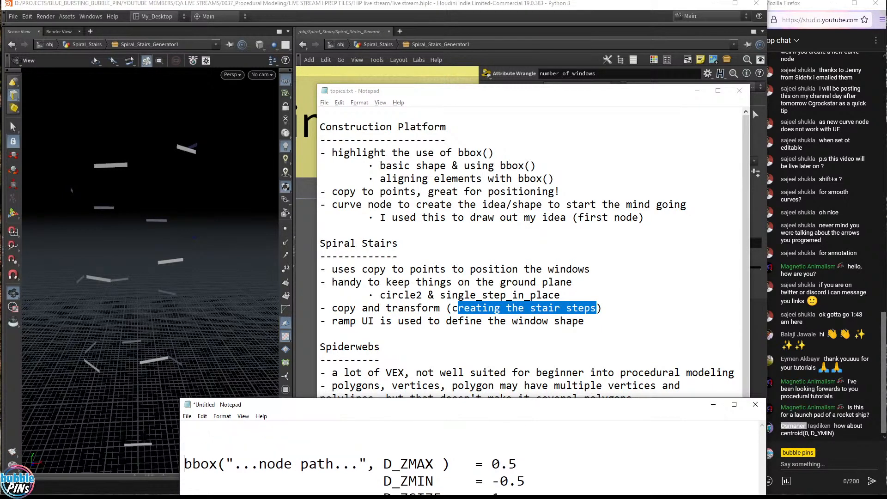
text(modulus)
key(Home)
key(Return)
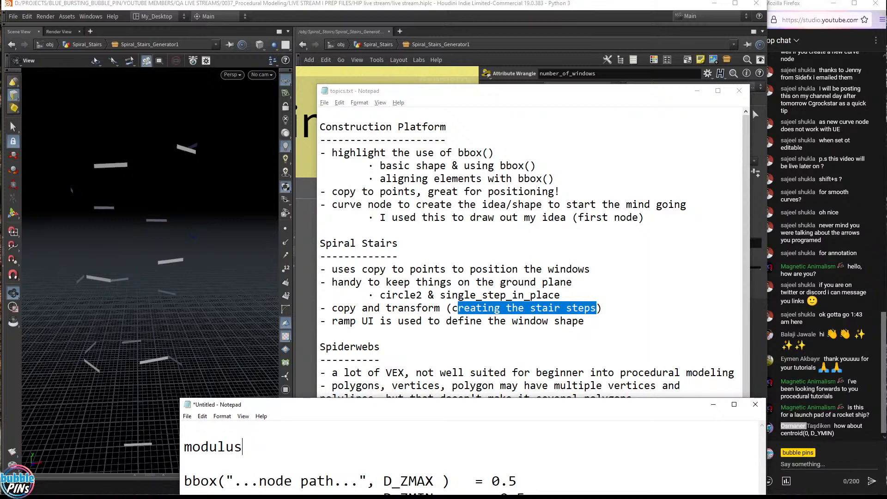
click(715, 406)
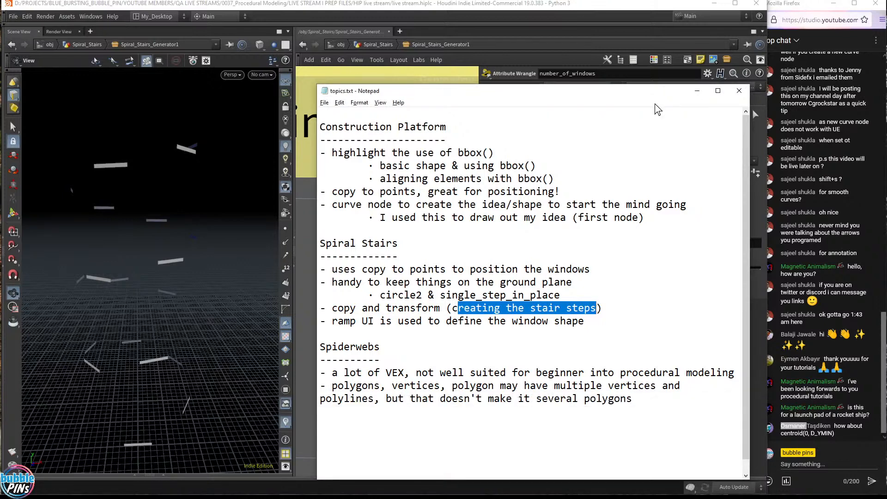
click(697, 91)
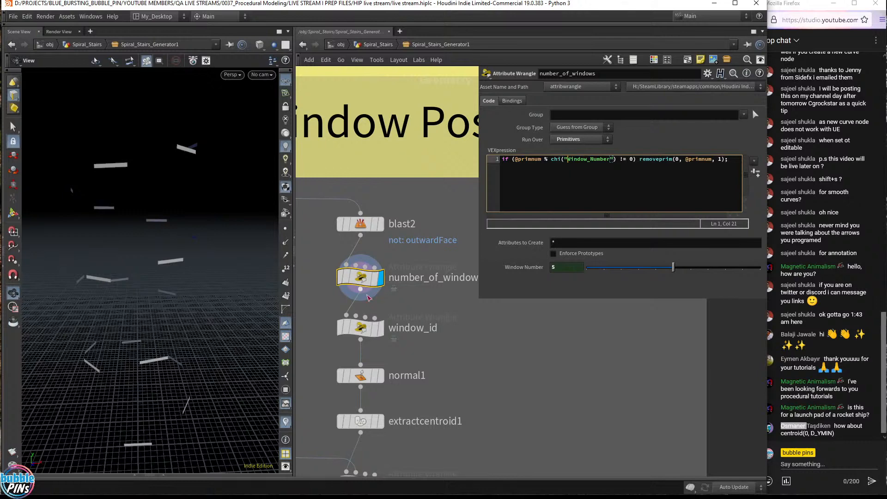
View the remaining window faces, and display the window_id wrangle to read its windows_id expression.
drag(420, 300, 320, 250)
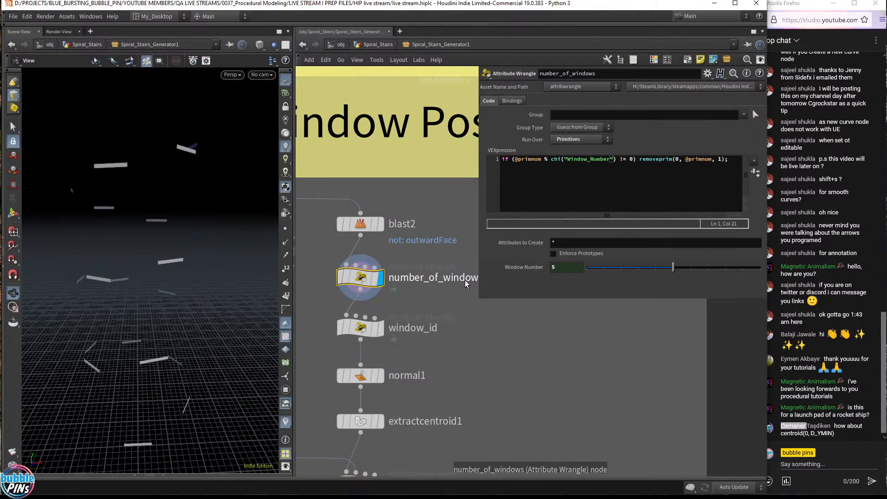
mouse_move(130, 259)
mouse_down()
mouse_move(134, 247)
mouse_move(127, 254)
mouse_up()
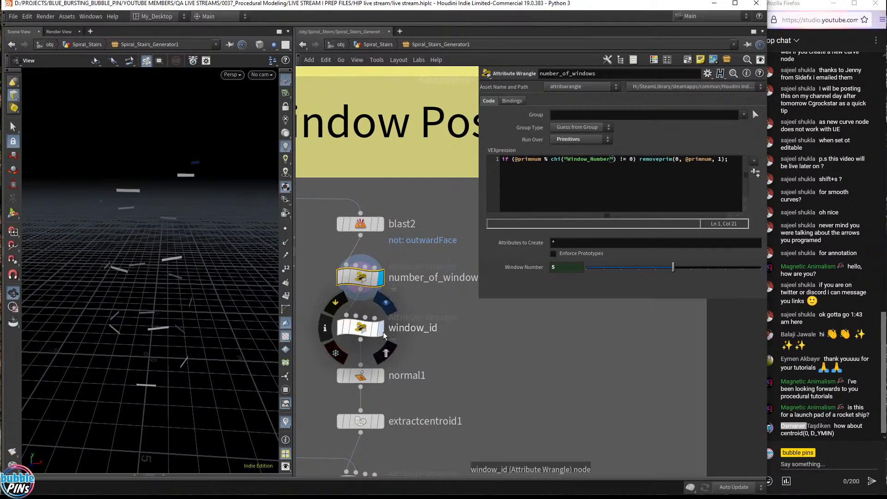
click(354, 334)
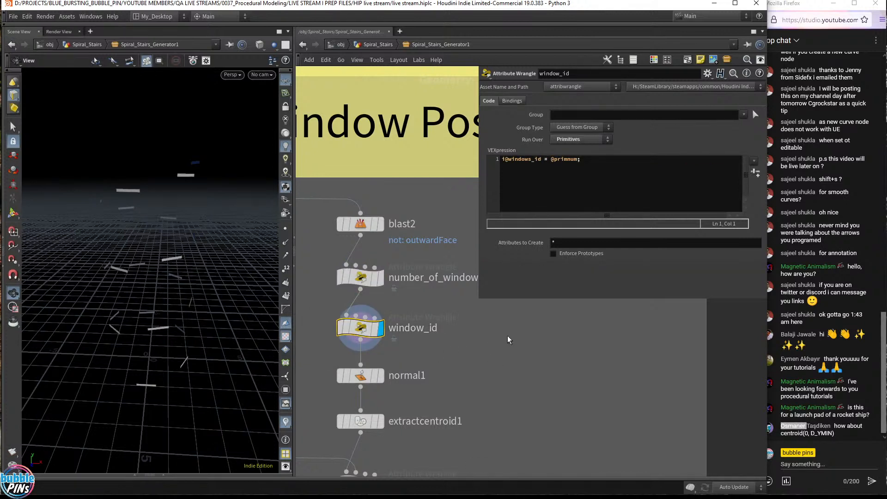
scroll(502, 359, down, 3)
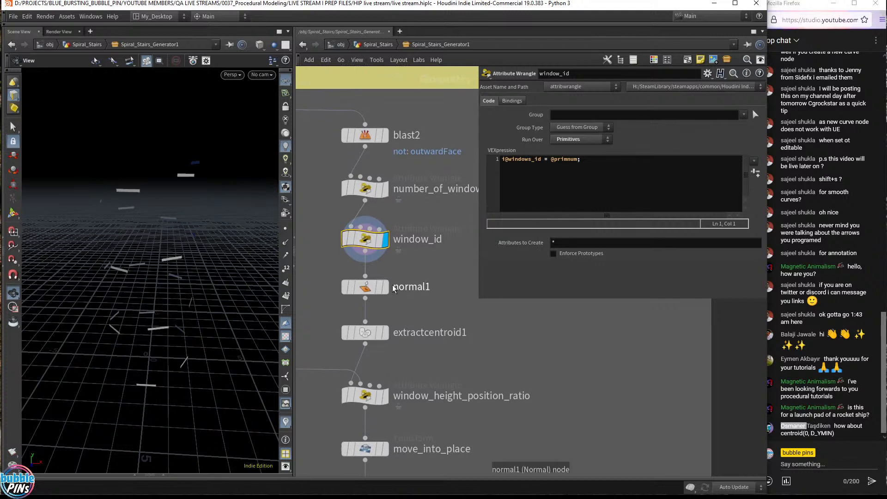
Display extractcentroid1 and show its parameters to review how centroid points are made from the windows_id pieces.
mouse_move(390, 289)
click(385, 333)
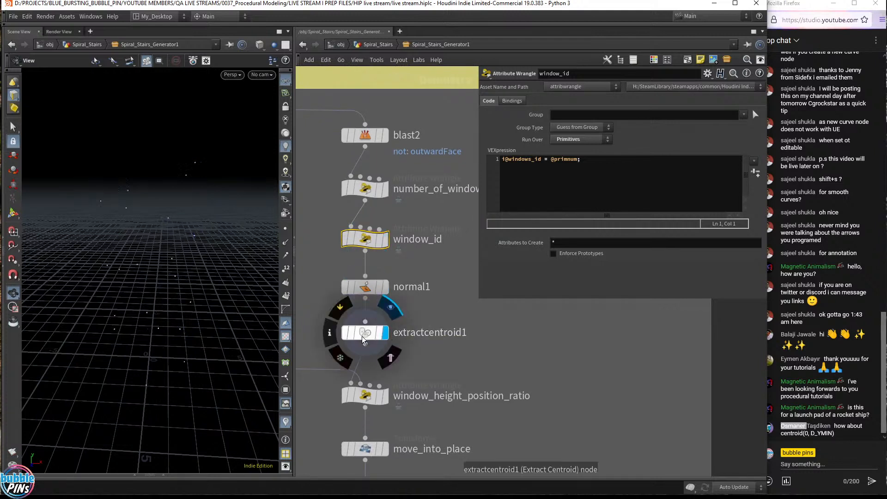
click(364, 333)
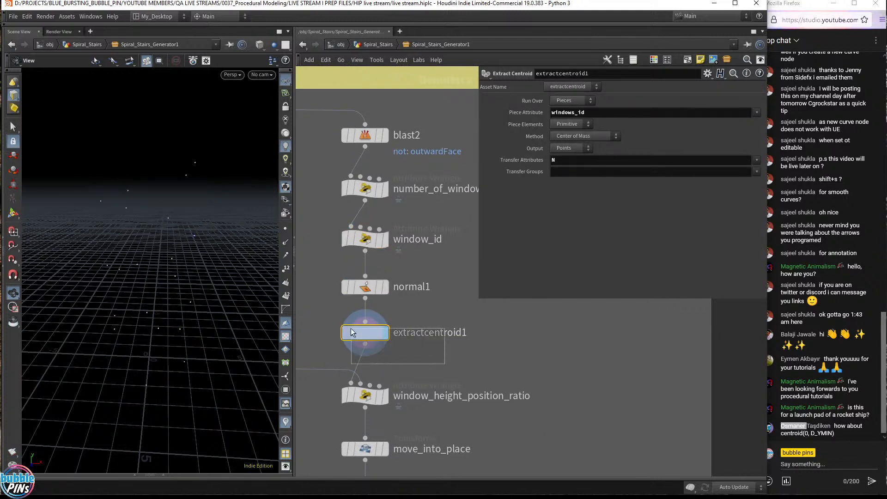
mouse_move(382, 146)
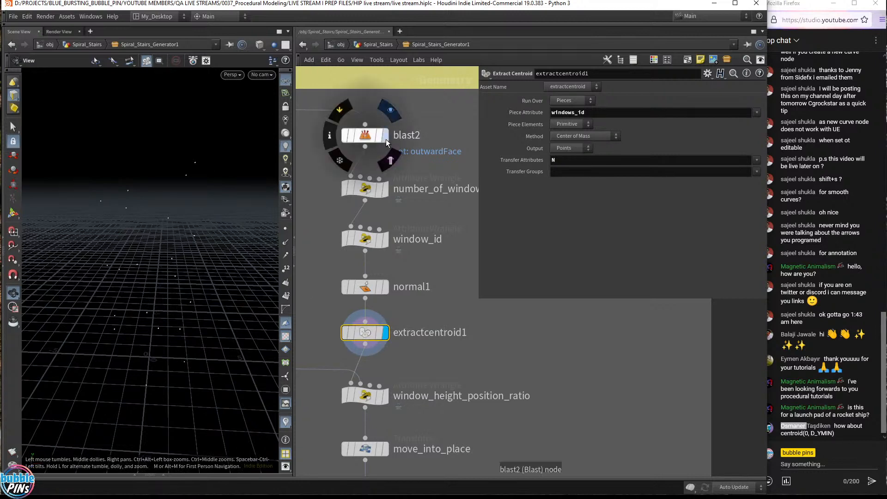
Template number_of_windows and turn on point markers to view the extracted centroids on the window faces.
click(379, 190)
drag(239, 277, 228, 249)
right_drag(171, 267, 322, 233)
click(286, 228)
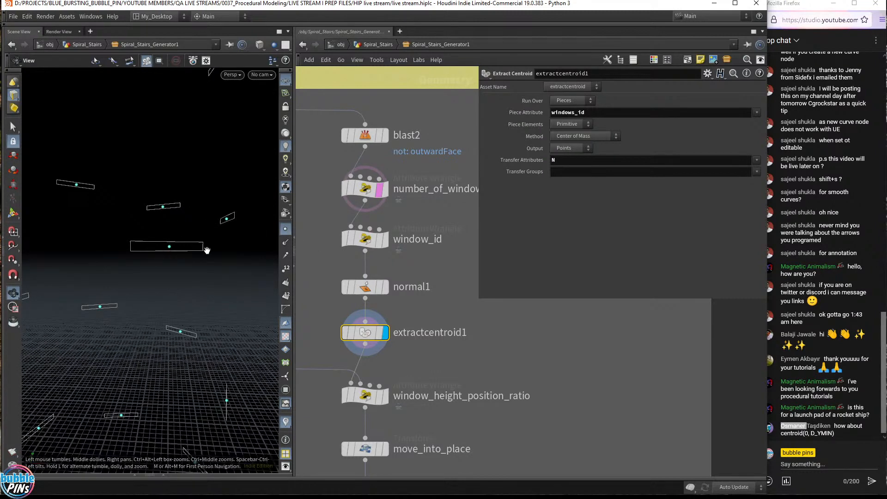
Display move_into_place, move_inwards and Window_Positions in turn to follow the window points, and clear the number_of_windows template.
right_drag(207, 251, 224, 283)
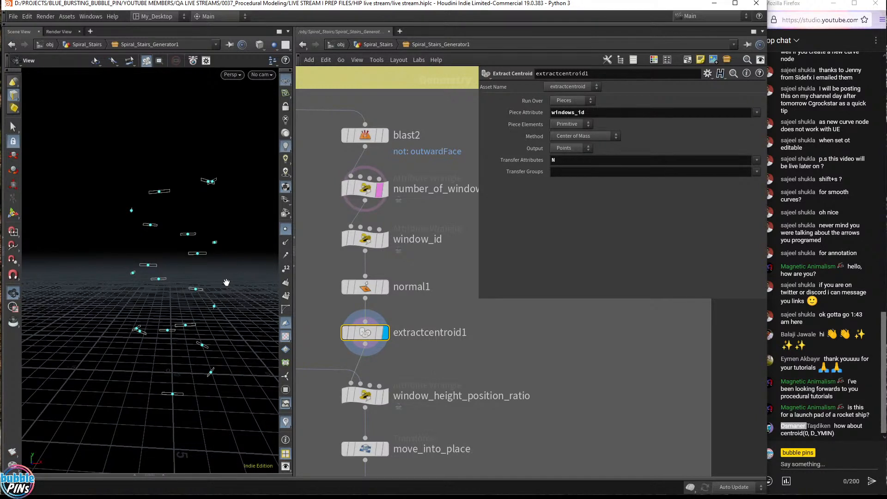
scroll(481, 411, down, 3)
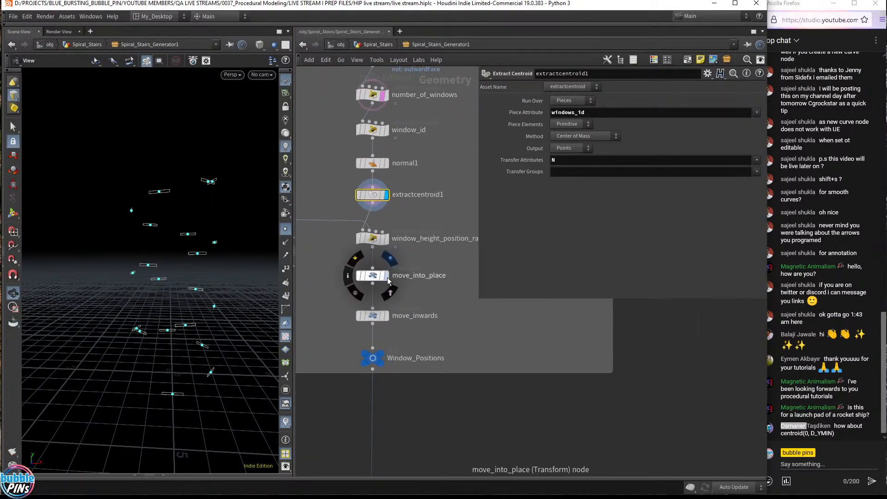
click(388, 277)
click(387, 316)
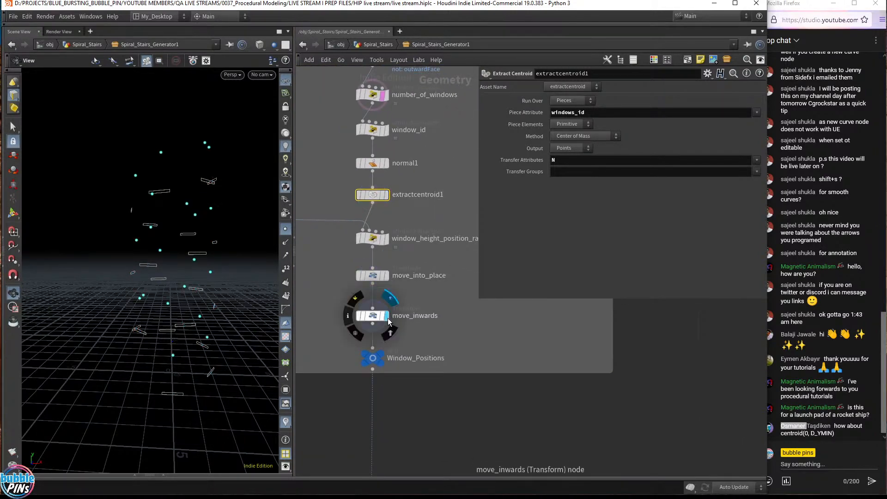
click(382, 355)
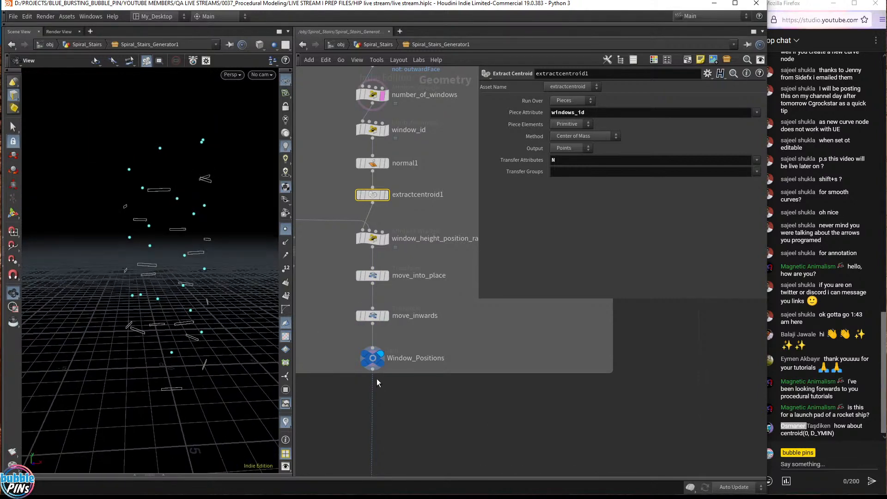
mouse_move(381, 368)
mouse_move(249, 358)
mouse_down()
mouse_move(230, 362)
mouse_move(237, 365)
mouse_move(180, 301)
mouse_move(240, 351)
mouse_up()
scroll(438, 401, down, 5)
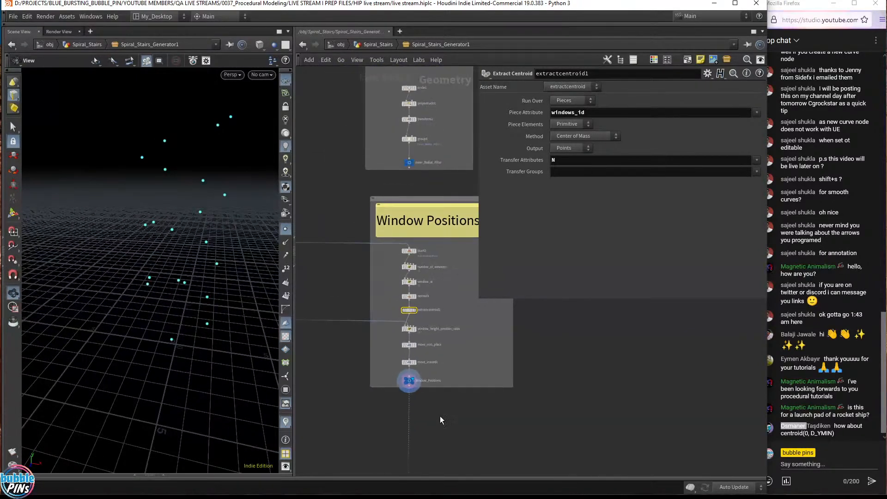
Select copytopoints1 below the Window Positions network and show its parameters.
middle_drag(440, 416, 443, 367)
scroll(442, 368, up, 5)
click(417, 303)
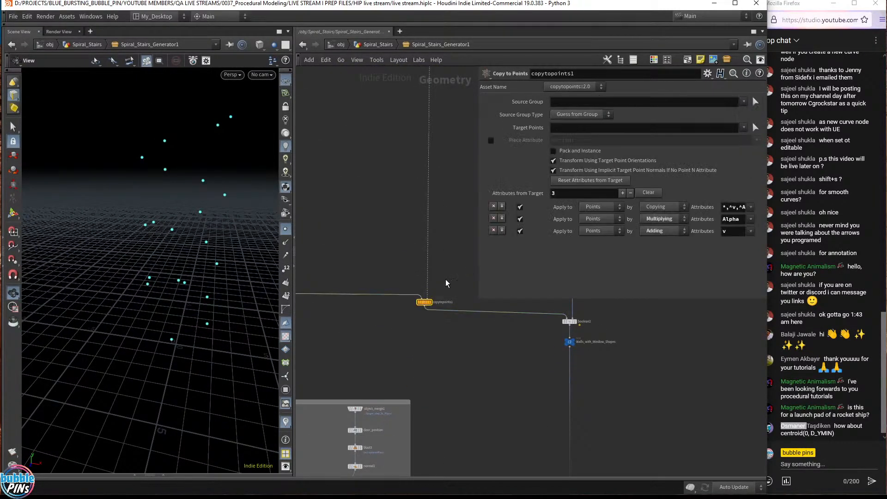
scroll(426, 328, up, 3)
scroll(421, 301, down, 4)
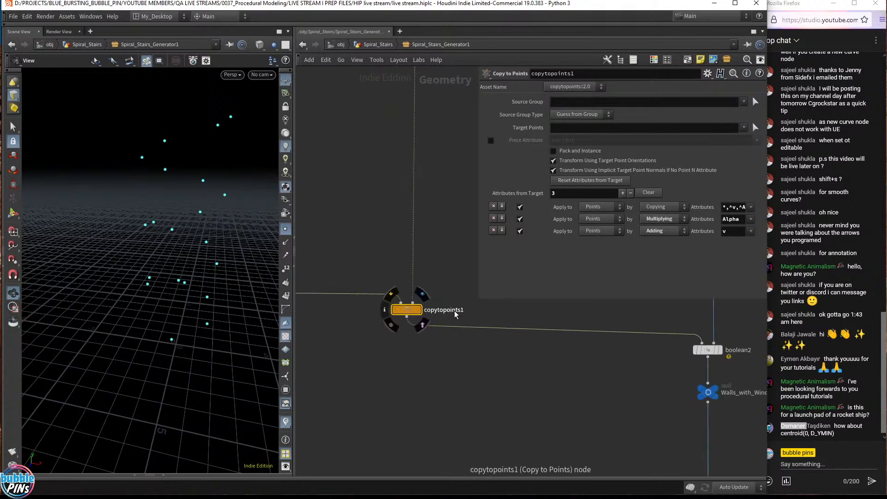
Display the two inputs of copytopoints1, Window_Geometry_Shape and Window_Positions, to examine the window solid and its target points.
key(grave)
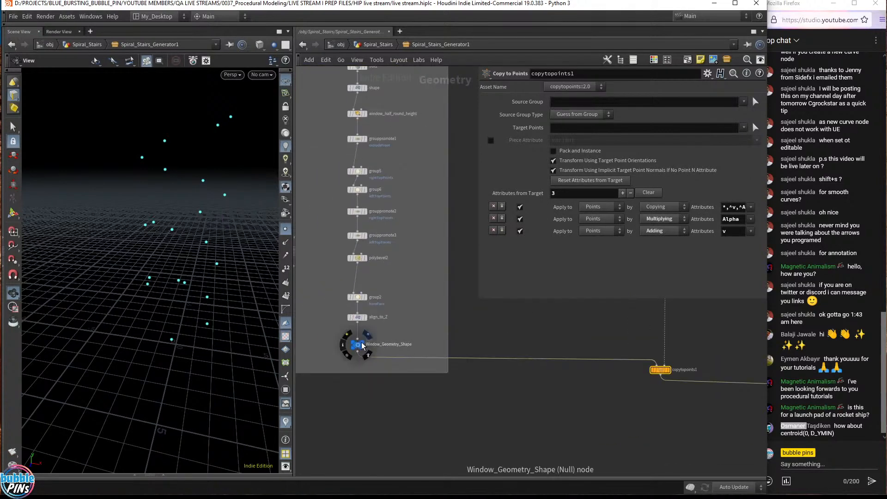
click(363, 346)
drag(185, 323, 285, 297)
key(grave)
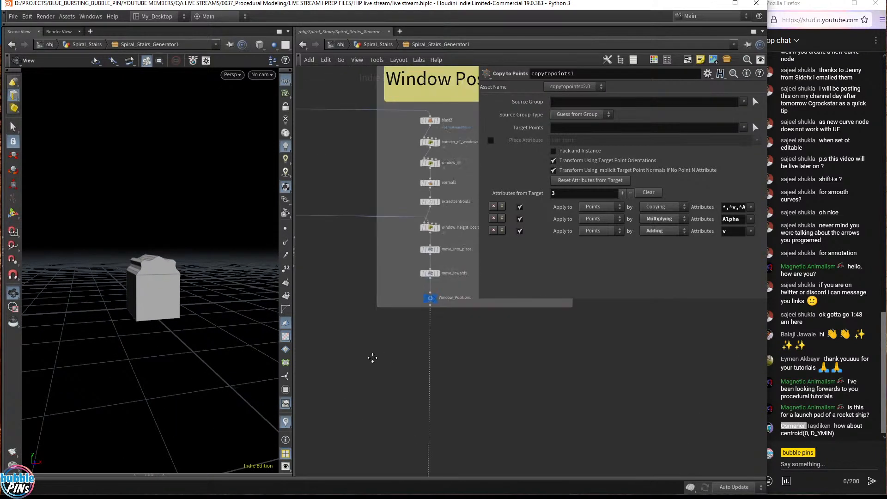
mouse_move(439, 299)
drag(191, 244, 210, 297)
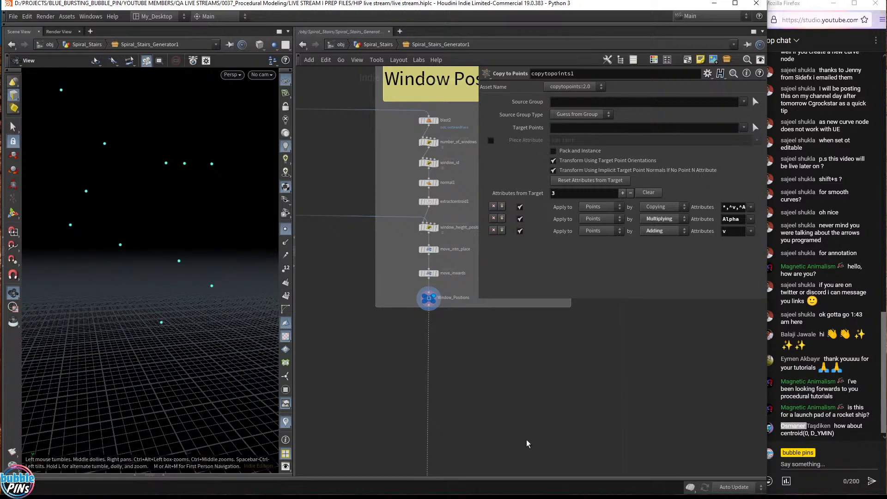
Display copytopoints1 with point markers off and view the window solids copied around the tower.
middle_drag(527, 444, 503, 304)
middle_drag(499, 416, 499, 214)
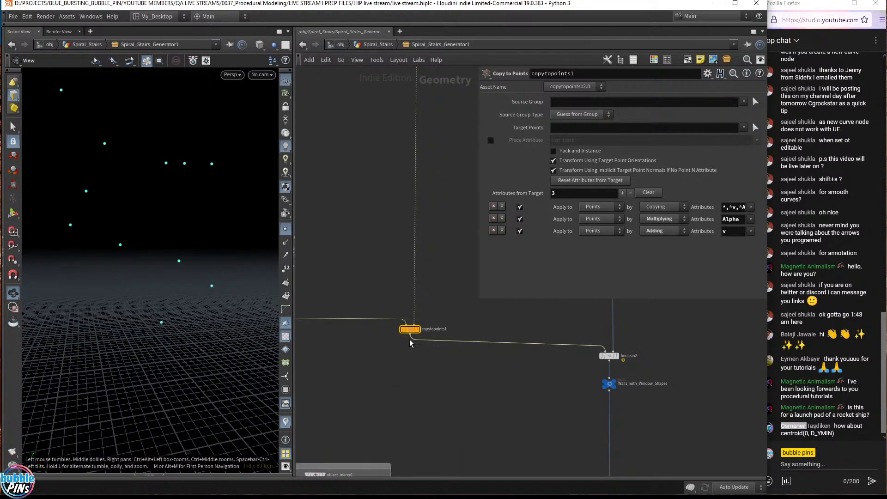
scroll(410, 342, up, 4)
click(426, 318)
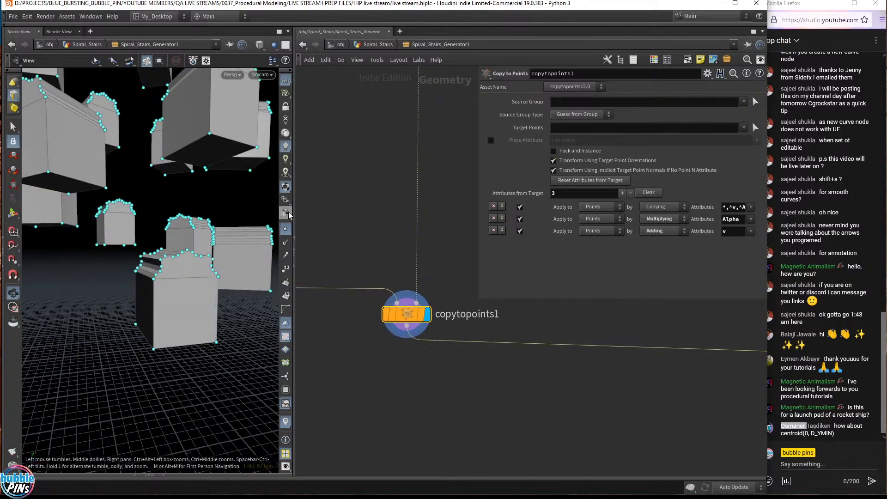
scroll(174, 334, down, 8)
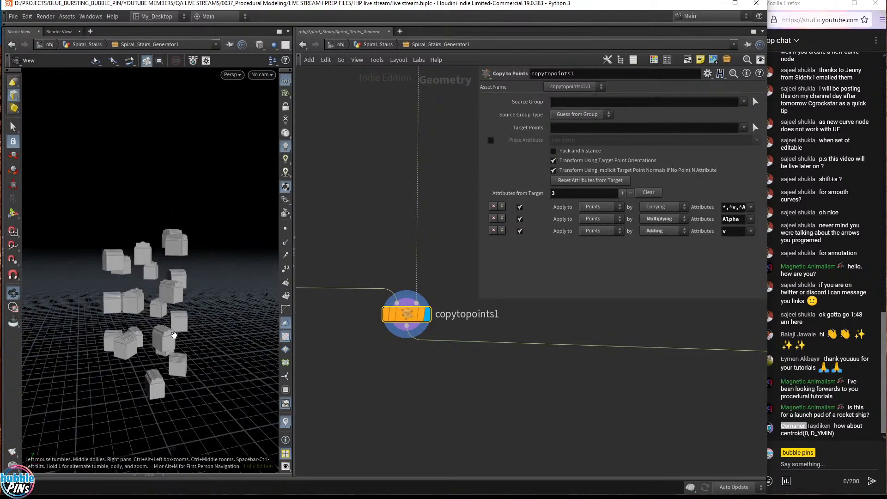
drag(175, 335, 181, 310)
Narrow the parameter overlay and template the wall null to compare the cylindrical wall with the copied window solids.
scroll(446, 343, down, 5)
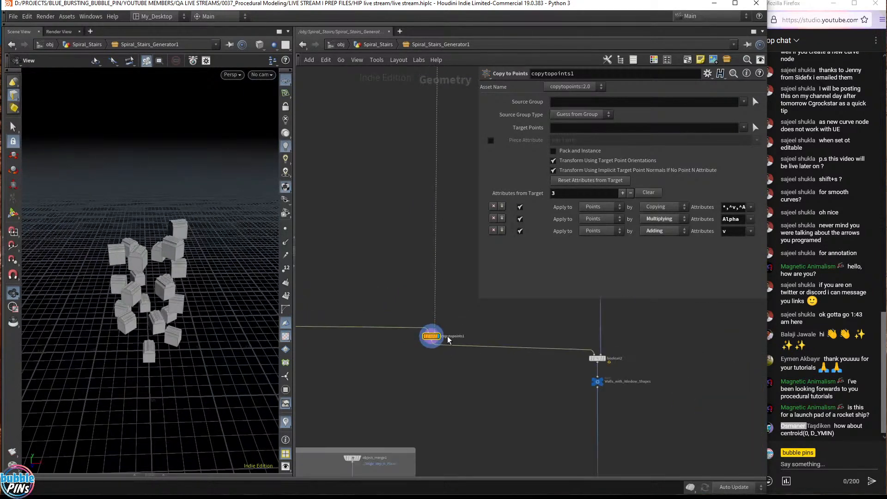
drag(483, 301, 603, 263)
middle_drag(531, 298, 445, 213)
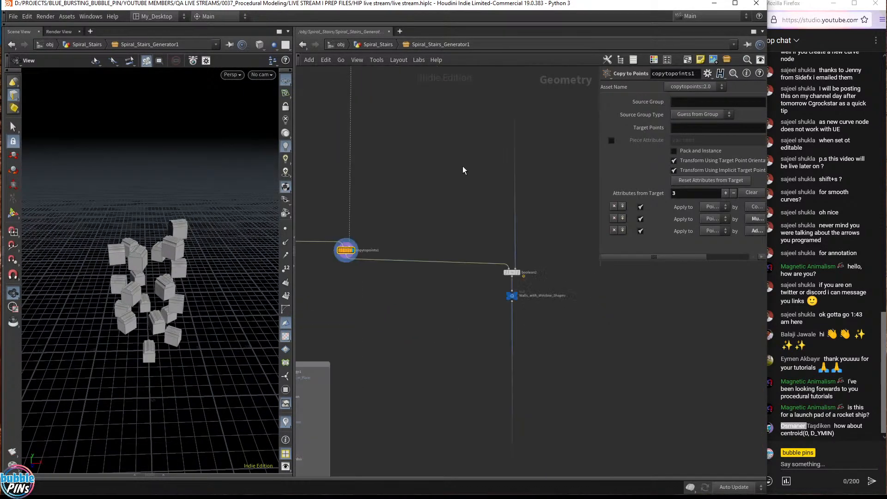
middle_drag(551, 219, 507, 389)
middle_drag(523, 42, 523, 187)
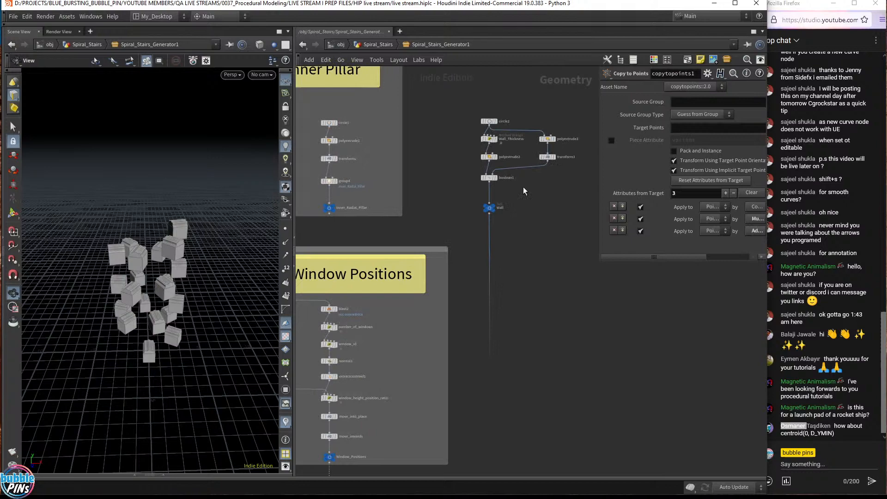
click(496, 210)
drag(189, 240, 168, 206)
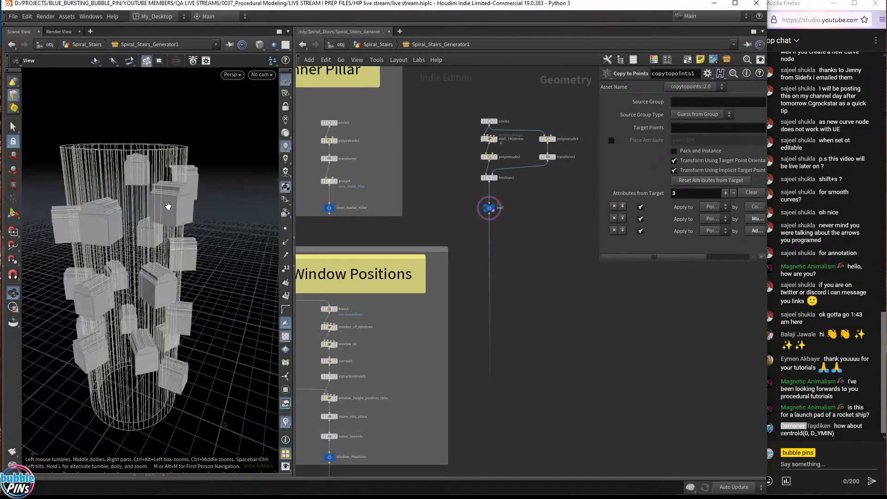
drag(92, 215, 172, 301)
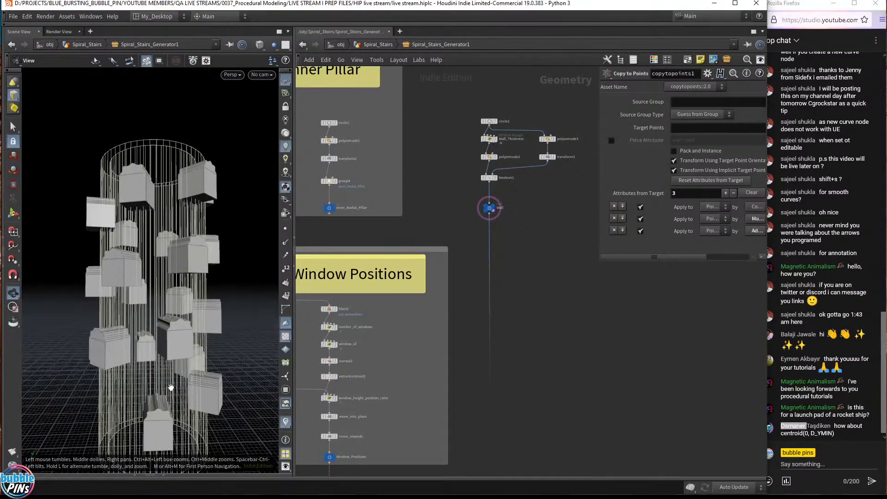
Display Walls_with_Window_Shapes below boolean2 and examine the window openings cut into the wall.
middle_drag(492, 377, 495, 223)
middle_drag(548, 351, 503, 107)
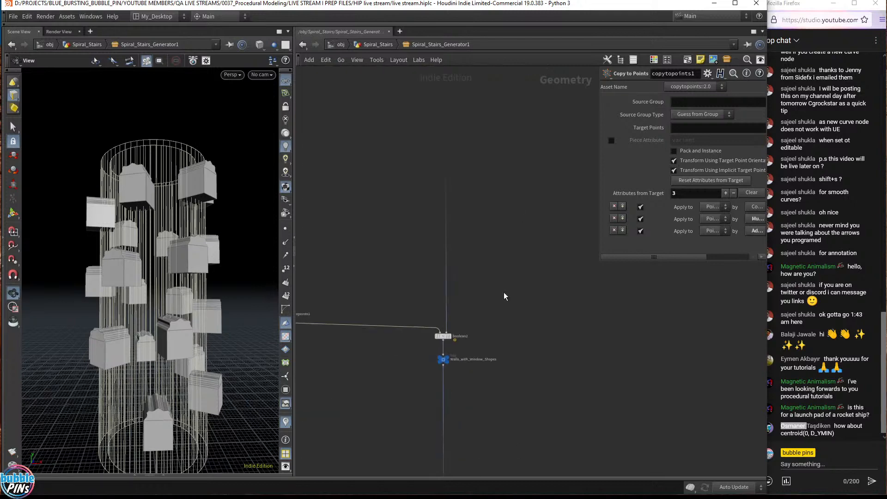
middle_drag(463, 352, 470, 239)
scroll(470, 238, up, 1)
scroll(470, 234, up, 3)
click(434, 255)
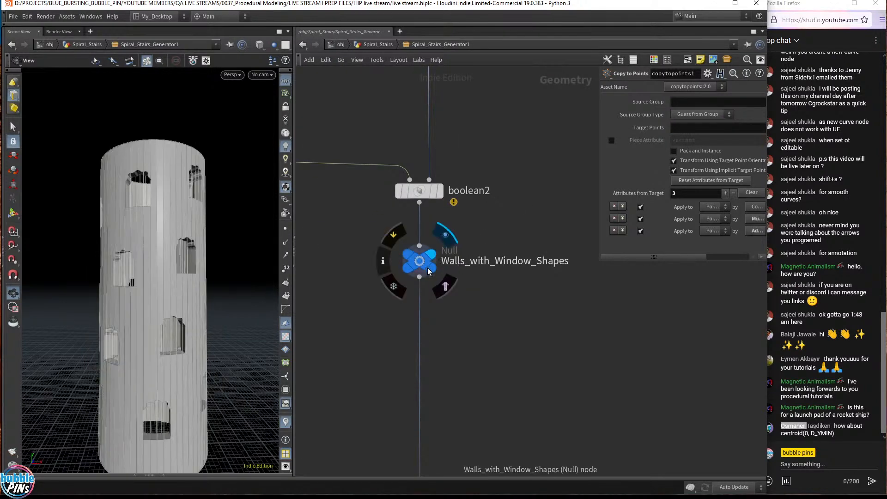
drag(153, 333, 201, 281)
scroll(494, 353, down, 3)
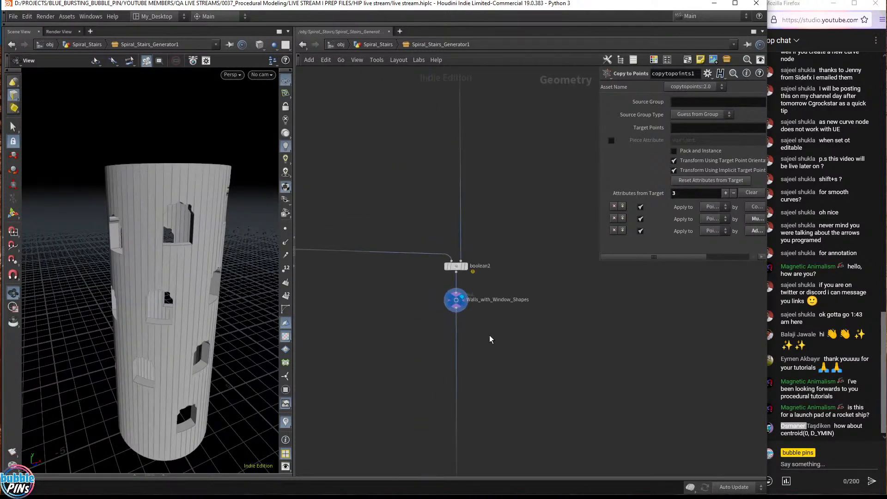
Select the Door_Shape null that feeds boolean3 and look over the Door Shape network.
middle_drag(490, 335, 559, 203)
scroll(523, 320, down, 1)
middle_drag(523, 320, 601, 270)
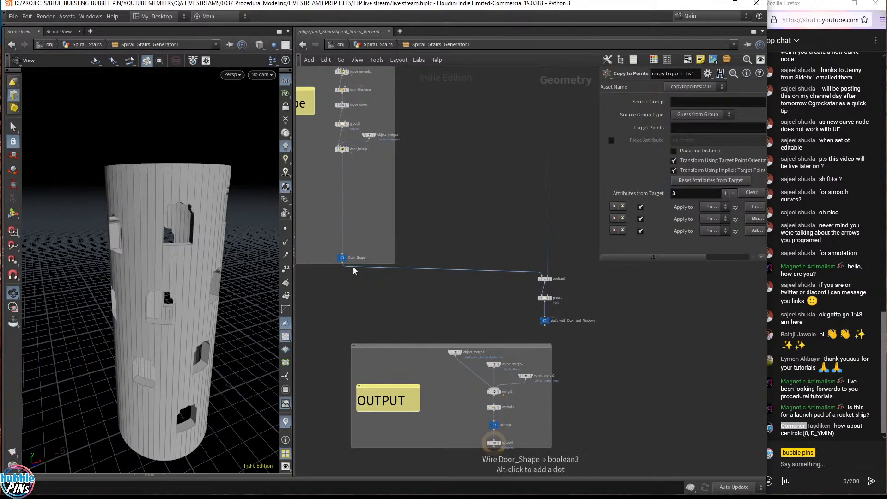
click(343, 258)
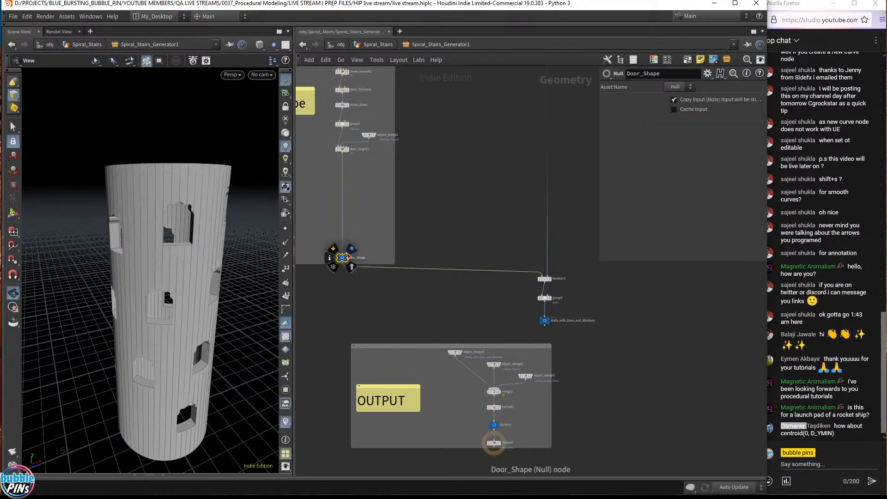
drag(370, 226, 387, 264)
middle_drag(384, 229, 501, 317)
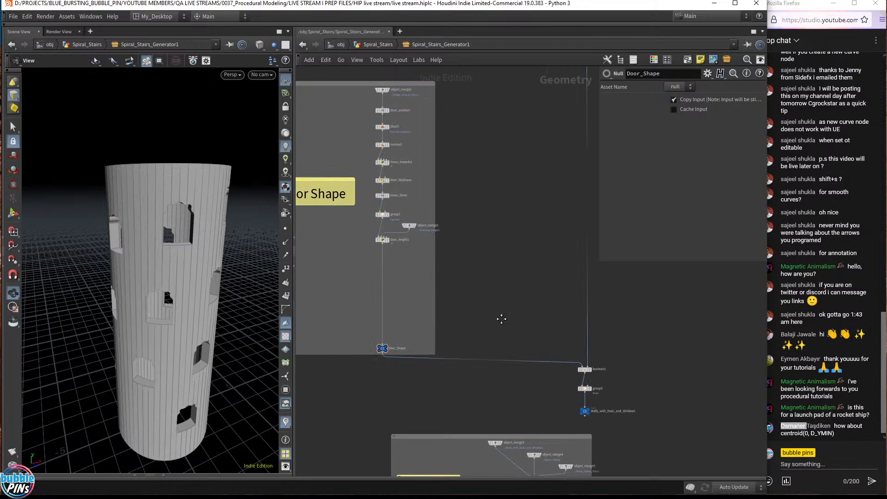
Display Walls_with_Door_and_Windows to view the wall with the door and window openings.
scroll(484, 235, down, 2)
scroll(554, 219, up, 3)
scroll(552, 215, up, 1)
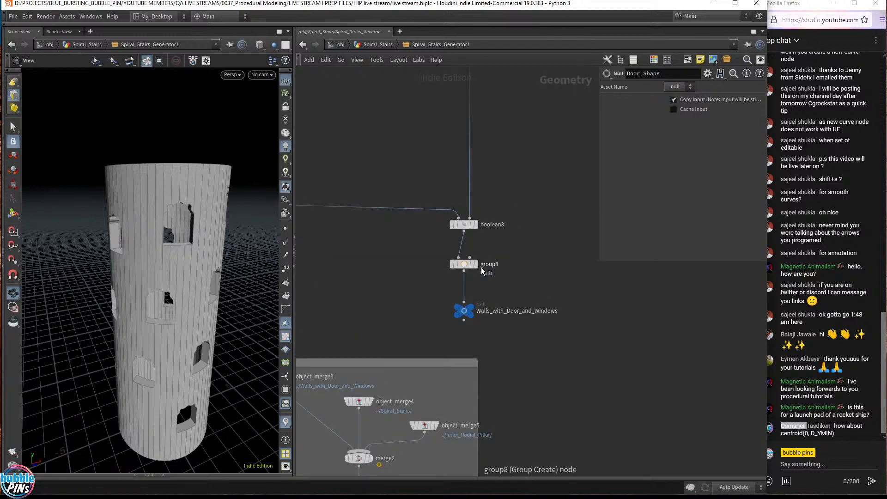
click(474, 314)
middle_drag(571, 343, 540, 166)
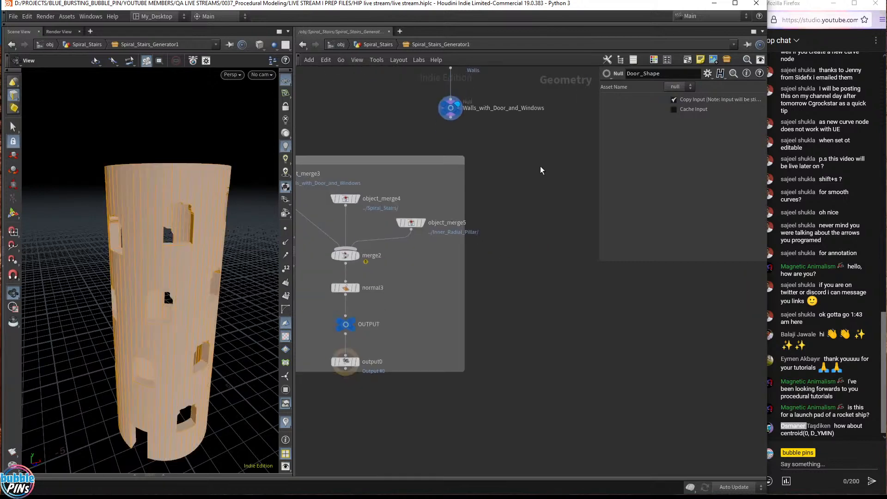
Display the OUTPUT null and inspect the merged tower's stairs and pillar up close through a window opening.
click(356, 325)
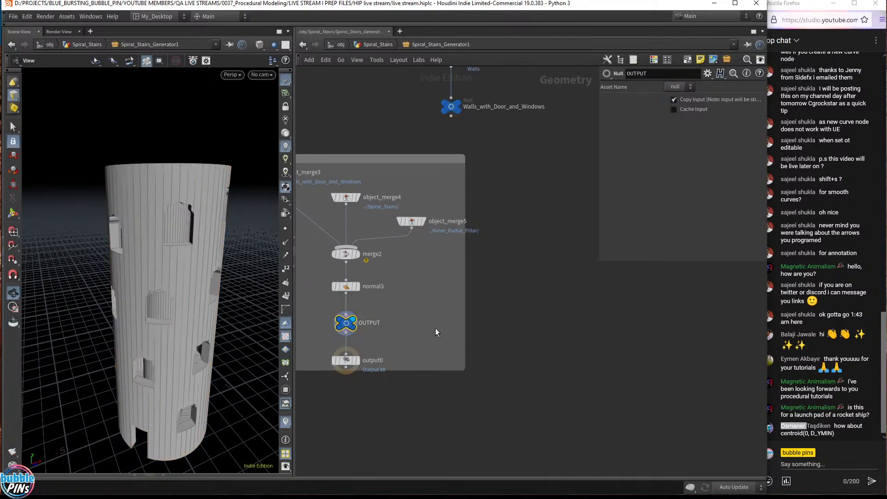
drag(163, 229, 190, 220)
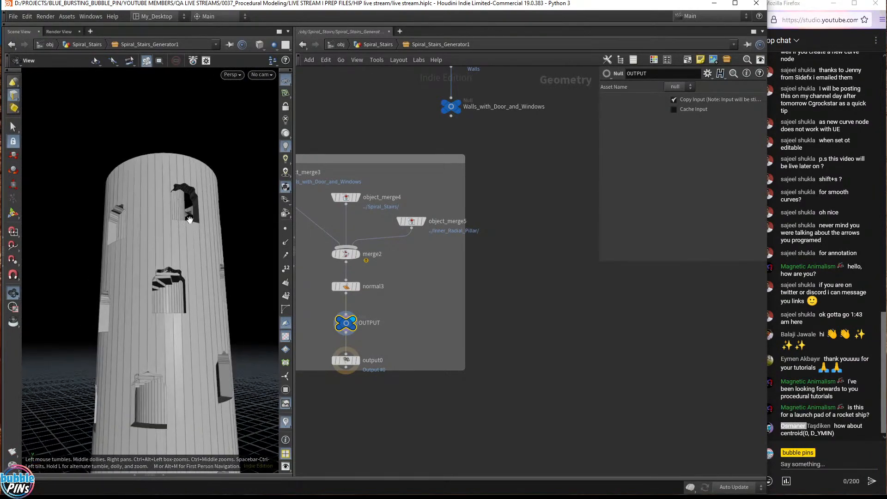
scroll(160, 263, up, 8)
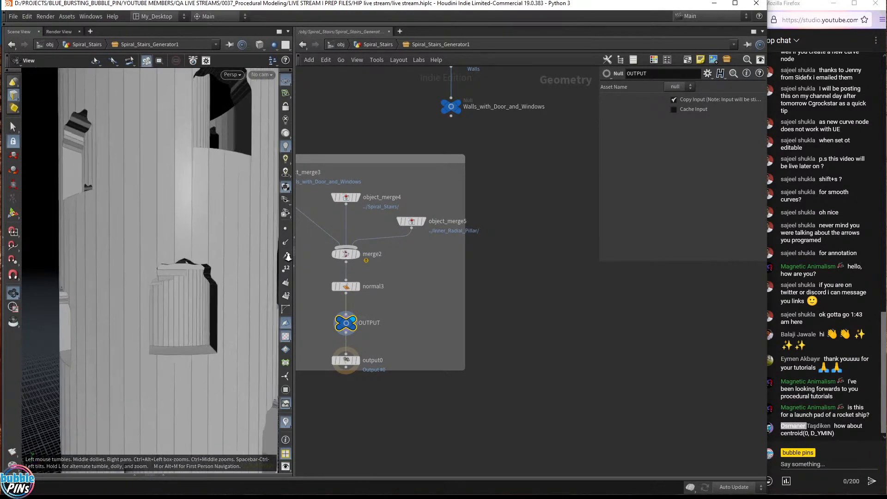
drag(173, 309, 295, 288)
Return to copytopoints1 to review its parameters and connections, leaving its wiring as it is.
scroll(440, 326, down, 5)
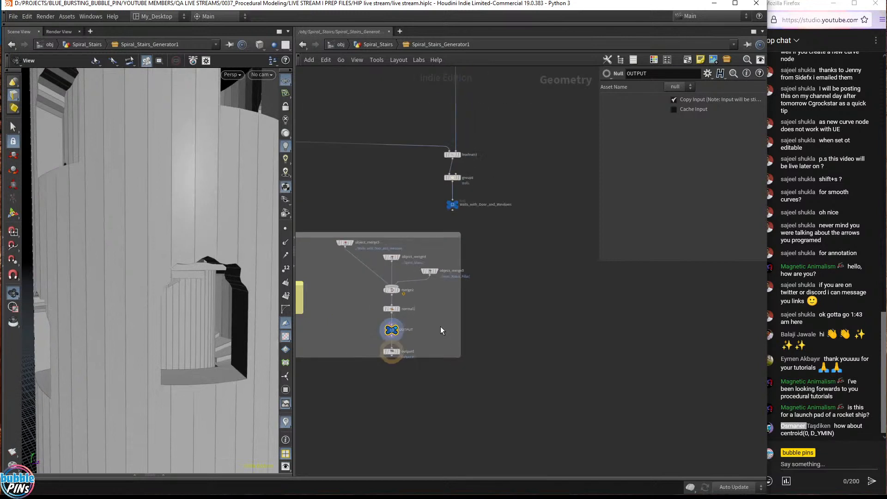
scroll(439, 317, down, 5)
middle_drag(426, 190, 421, 316)
scroll(359, 232, up, 7)
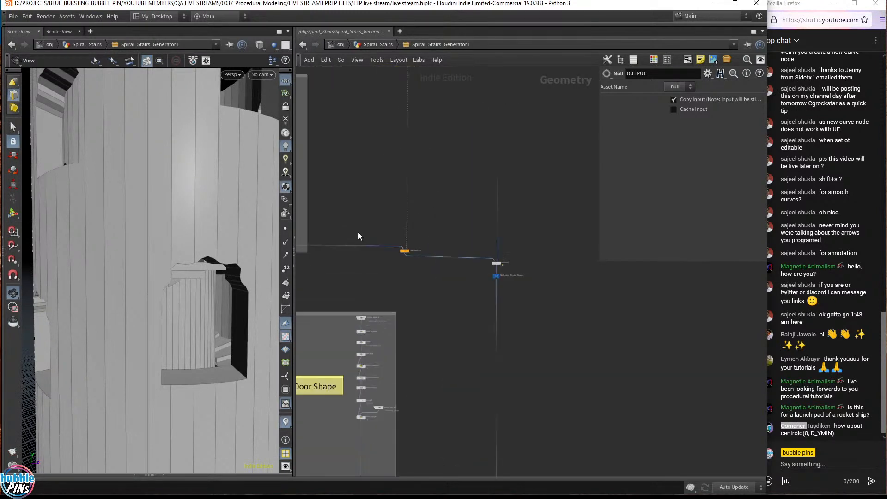
click(400, 229)
scroll(400, 231, up, 2)
click(396, 234)
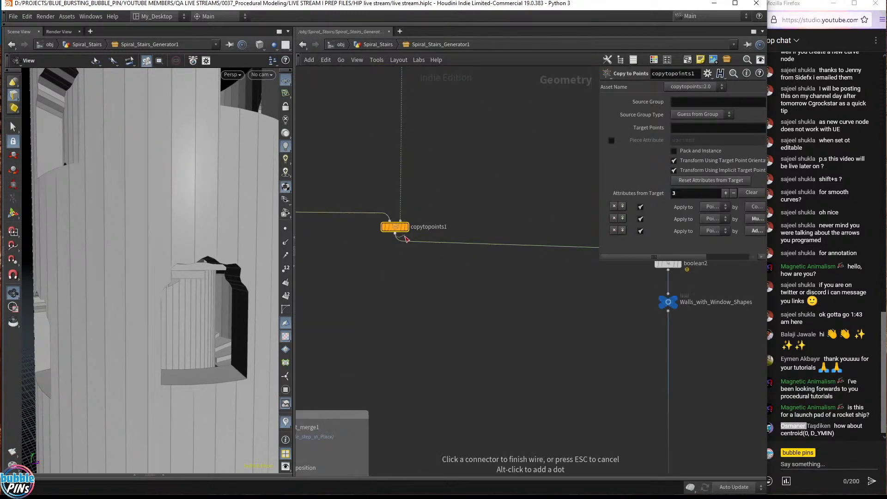
key(Escape)
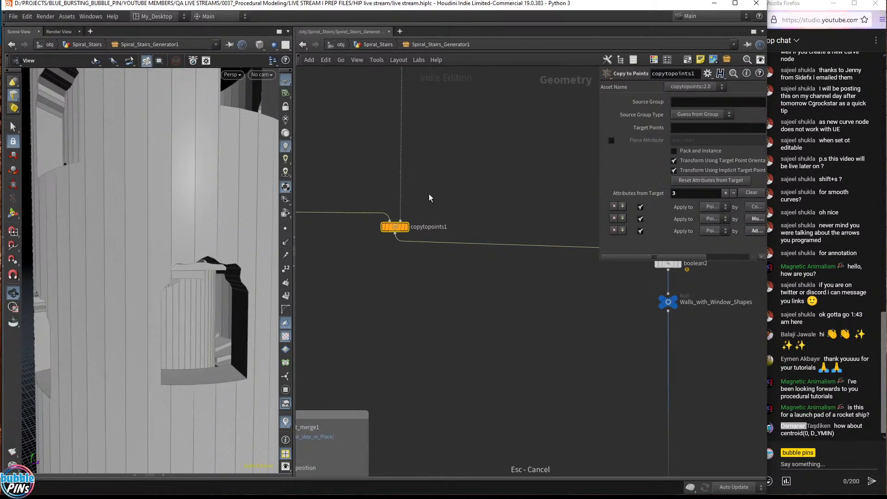
drag(448, 188, 448, 187)
Look over the Door Shape network and follow object_merge1's object reference to the Single_step_in_Place null.
middle_drag(487, 283, 557, 102)
scroll(507, 267, down, 3)
middle_drag(525, 344, 542, 275)
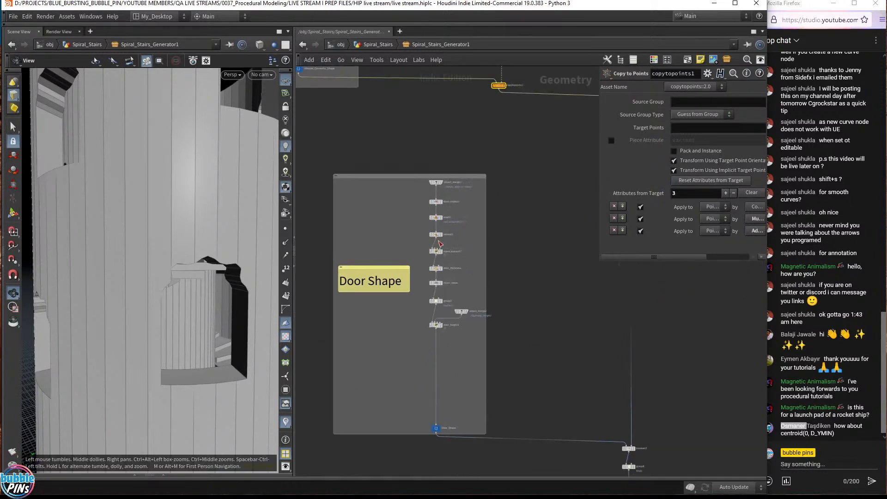
scroll(441, 238, up, 3)
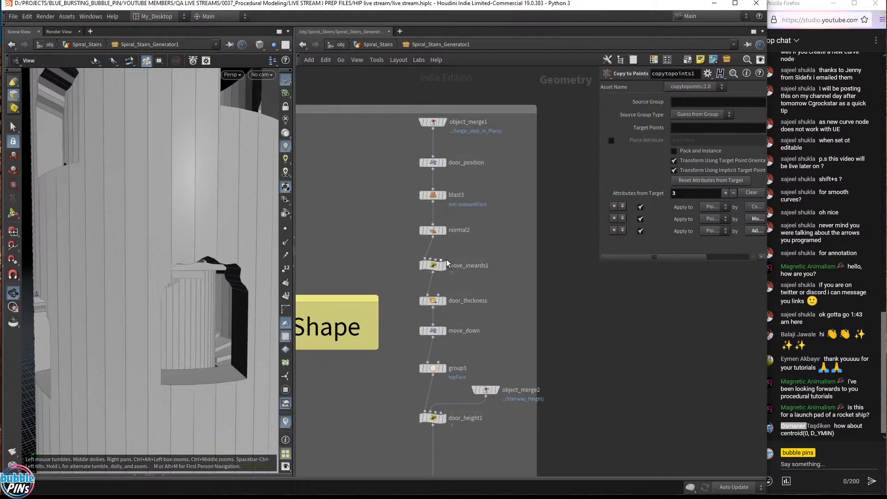
scroll(473, 328, down, 1)
scroll(471, 326, down, 2)
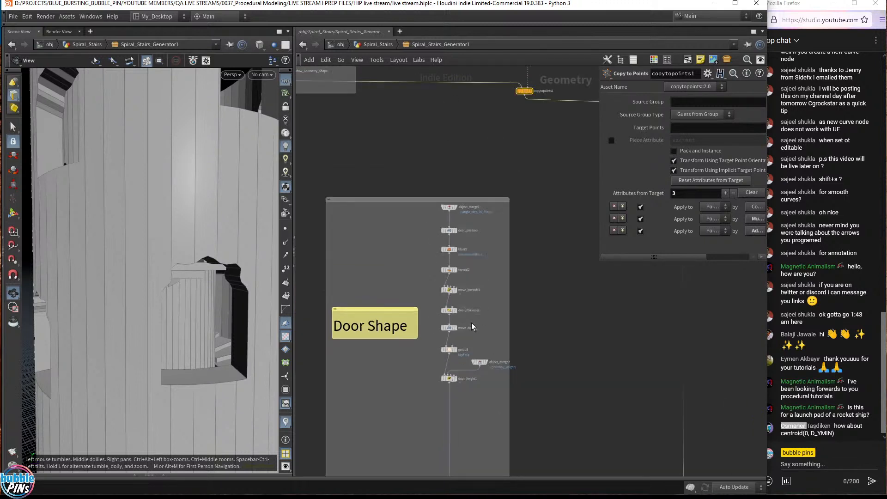
scroll(483, 232, up, 3)
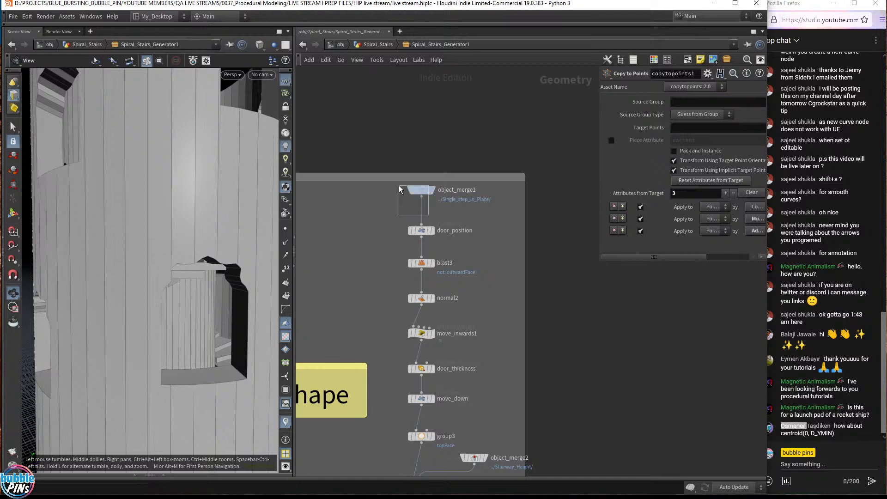
drag(399, 188, 399, 187)
click(731, 125)
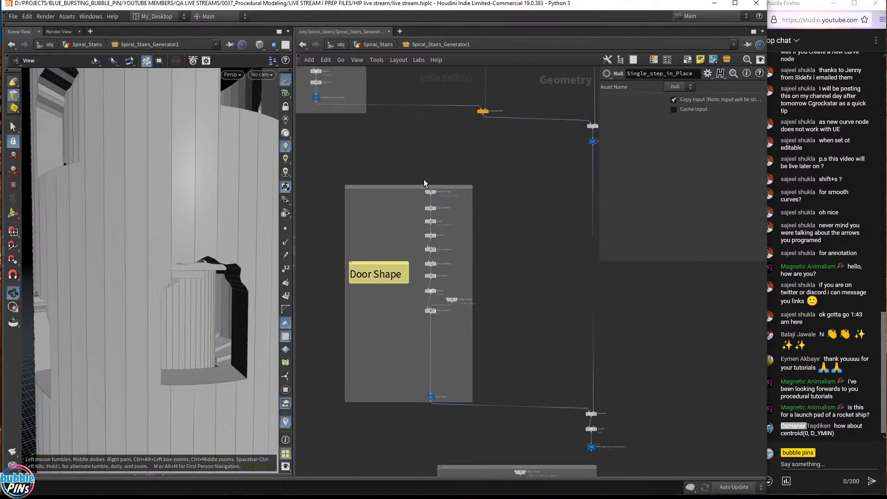
Display the Single_step_in_Place null in the Spiral Stairs network and inspect the single step in the viewport.
scroll(440, 291, down, 1)
middle_drag(429, 245, 456, 407)
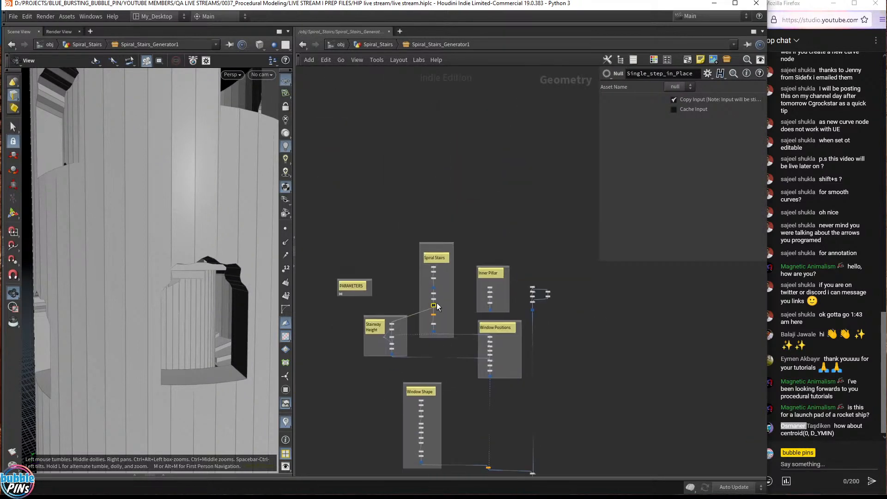
scroll(438, 303, up, 5)
scroll(419, 323, up, 4)
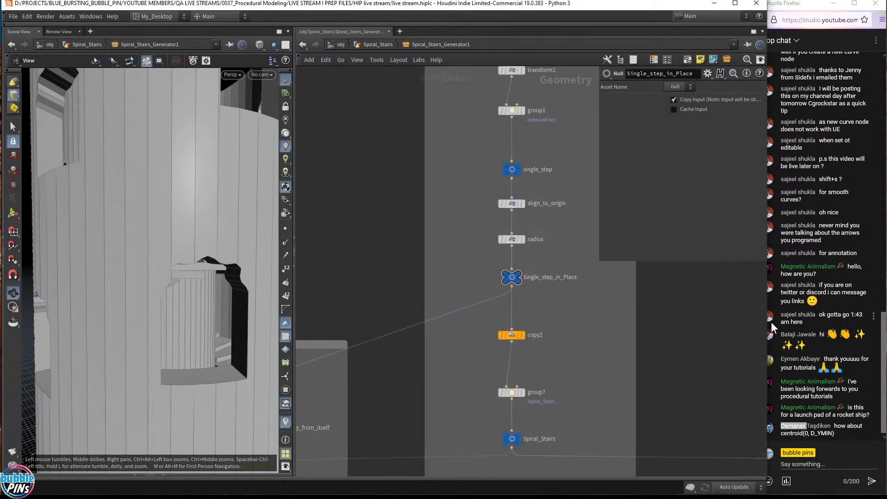
middle_drag(585, 312, 564, 367)
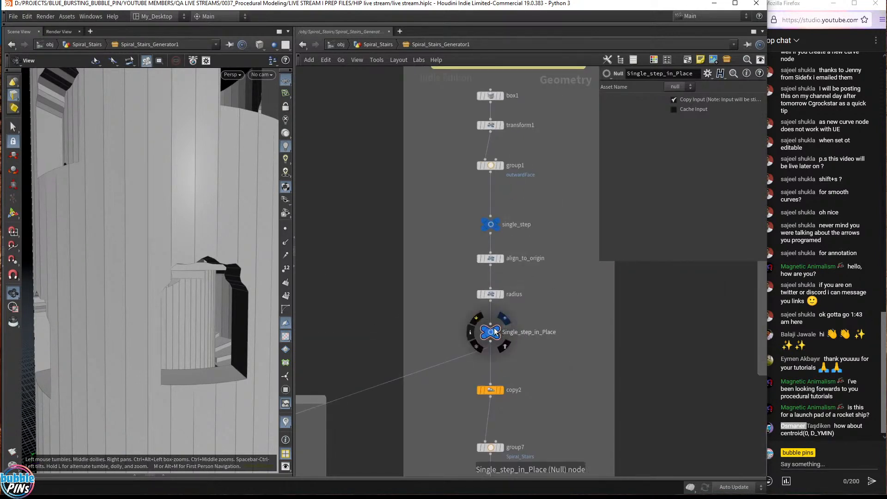
click(495, 328)
drag(243, 318, 184, 356)
right_drag(184, 356, 214, 246)
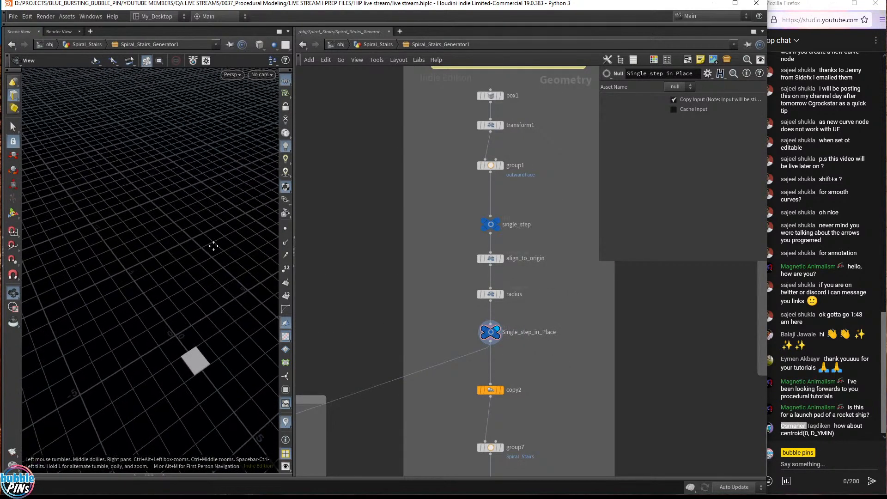
drag(214, 246, 200, 360)
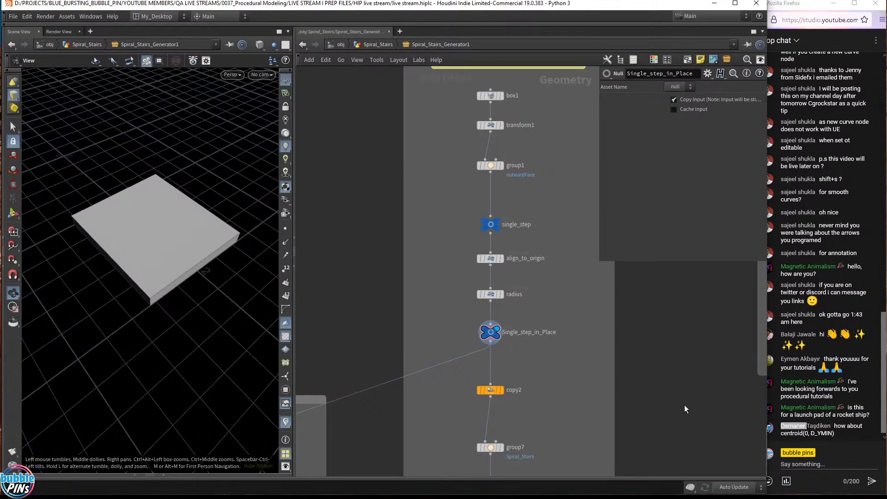
Return to the Door Shape network and select object_merge1 to review its parameters.
scroll(603, 389, down, 3)
middle_drag(604, 390, 495, 134)
middle_drag(513, 433, 541, 487)
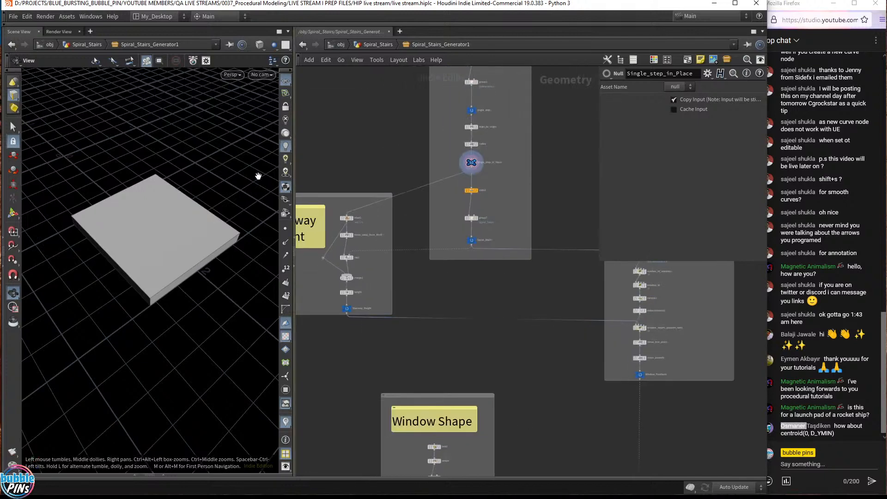
drag(259, 176, 121, 301)
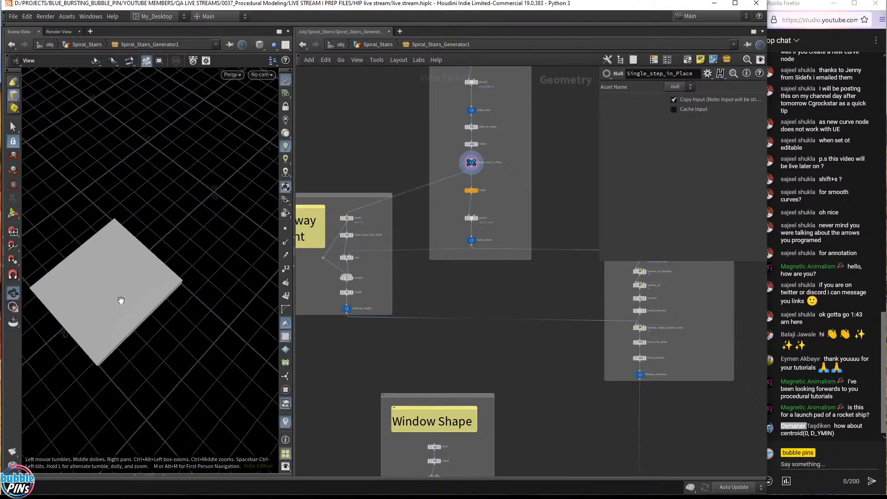
middle_drag(475, 157, 466, 225)
middle_drag(480, 397, 488, 185)
middle_drag(502, 396, 469, 239)
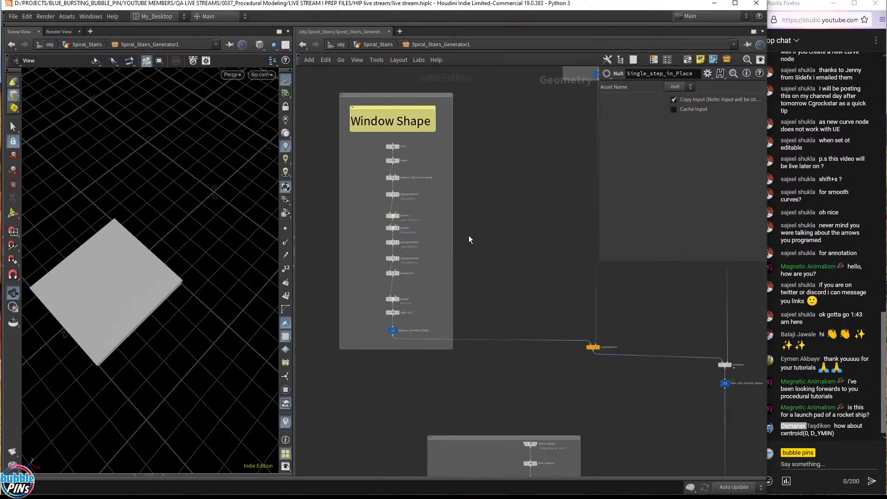
middle_drag(512, 289, 469, 1)
scroll(517, 135, up, 3)
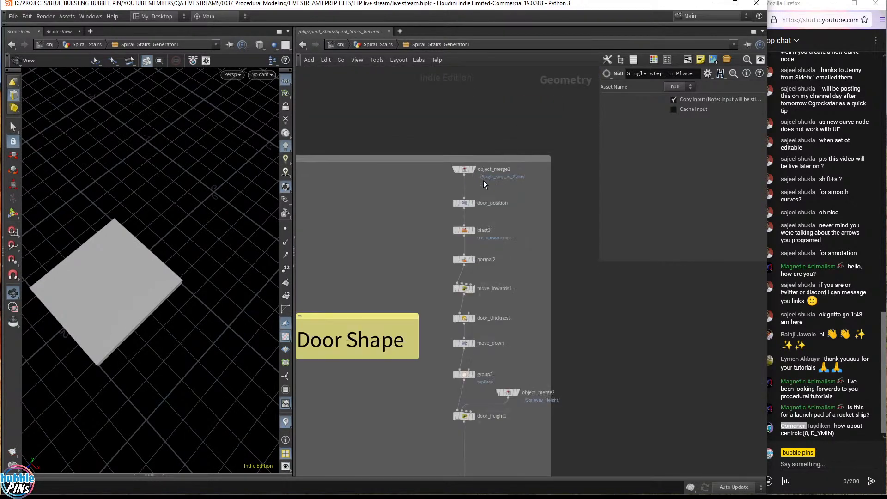
scroll(485, 180, up, 2)
click(496, 165)
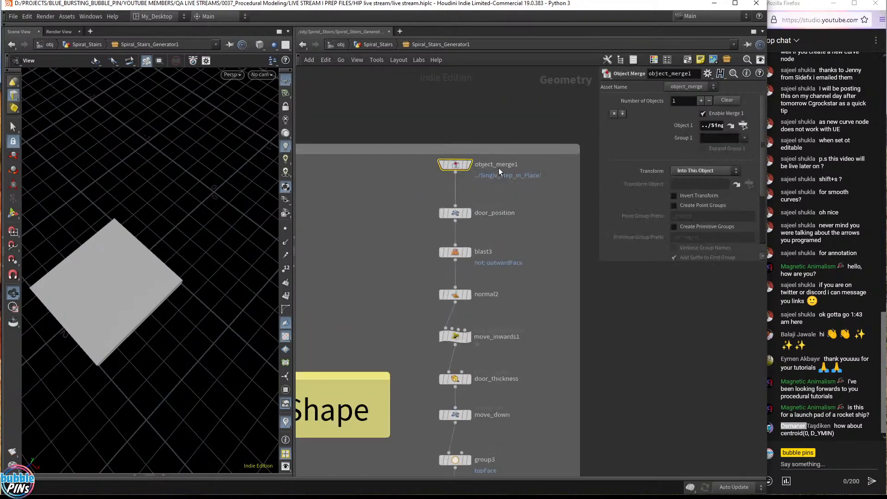
Display door_position, review its transform parameters, and template object_merge1 to compare the rotated step with the original.
click(469, 214)
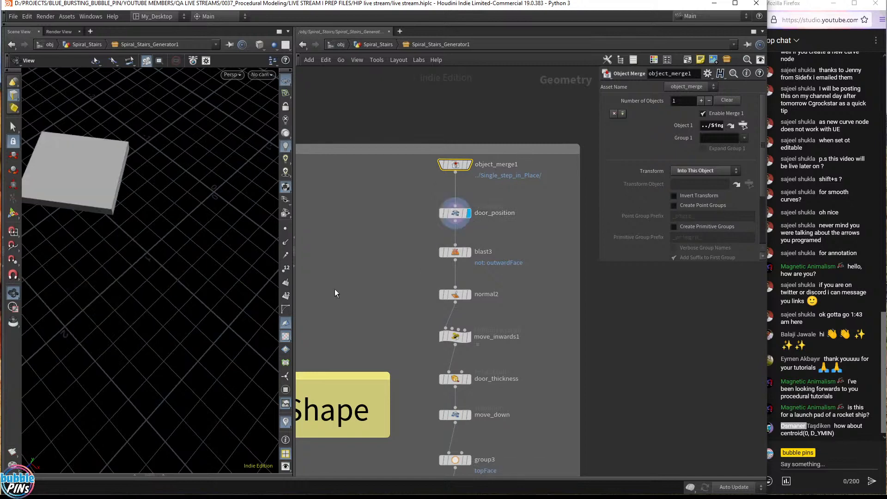
click(461, 212)
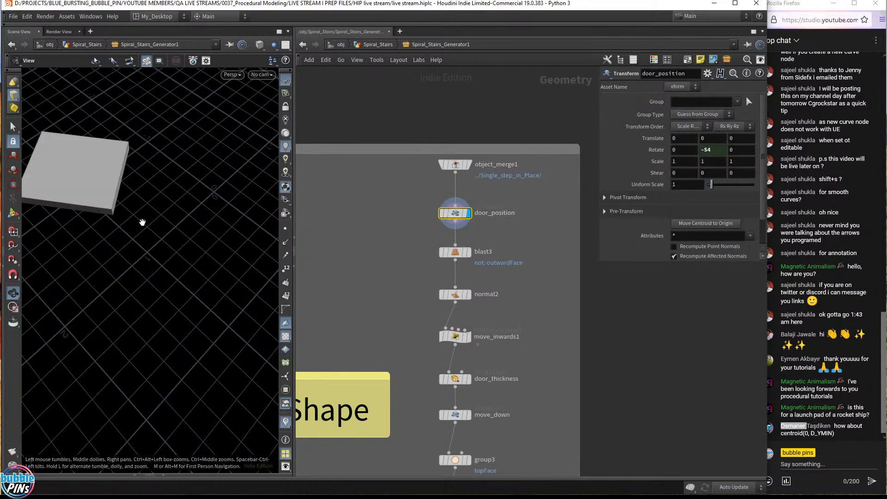
mouse_move(457, 165)
click(474, 180)
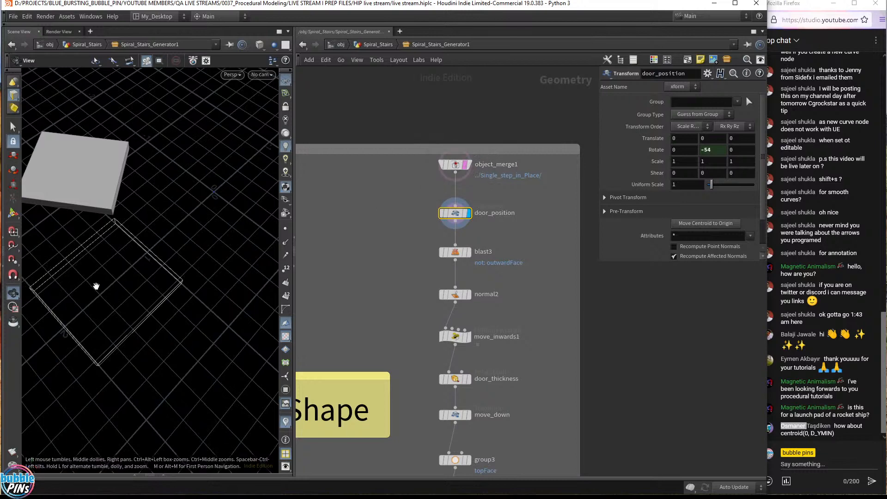
right_drag(96, 286, 147, 258)
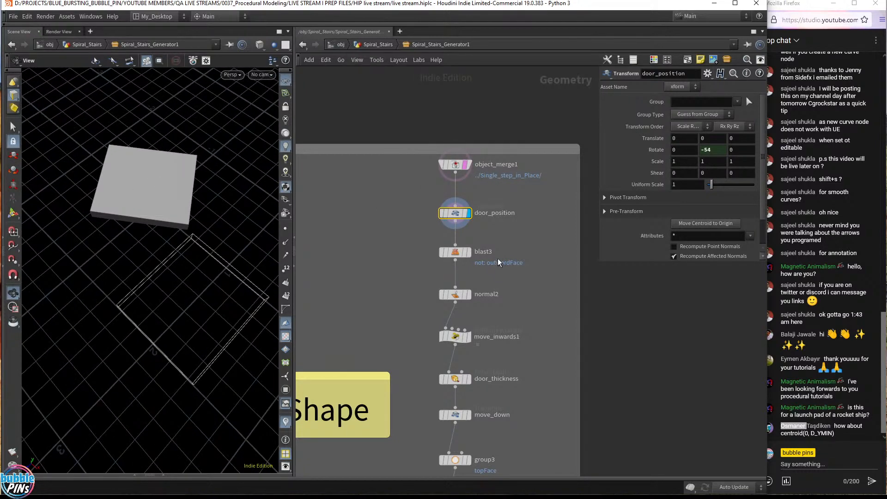
Display blast3 to inspect the isolated outwardFace, and look over the nodes that follow it.
click(470, 254)
drag(199, 236, 175, 246)
drag(214, 341, 99, 369)
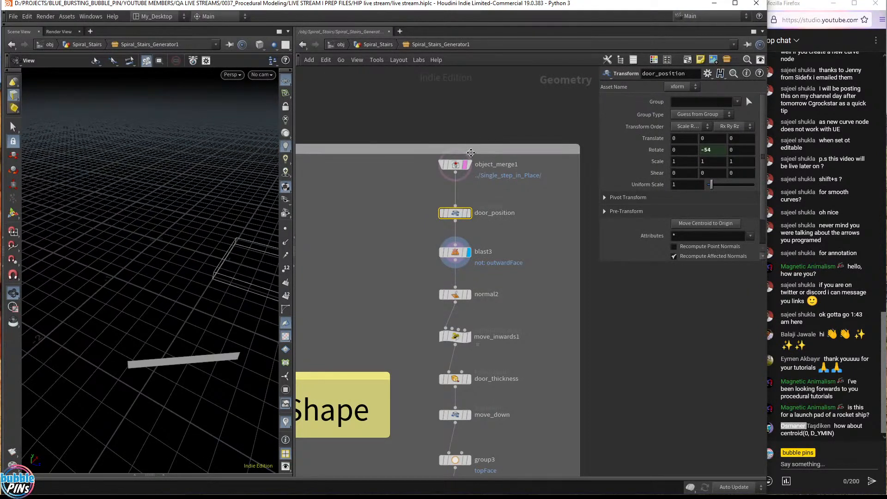
mouse_move(469, 299)
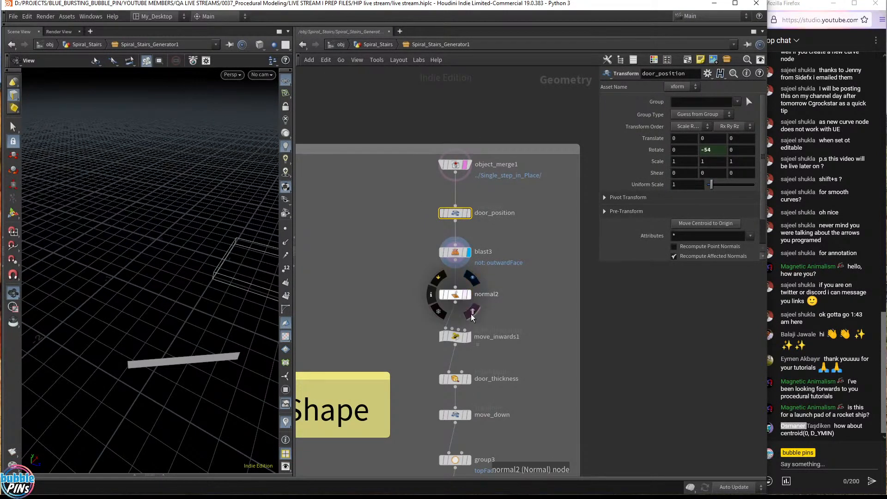
middle_drag(515, 382, 474, 237)
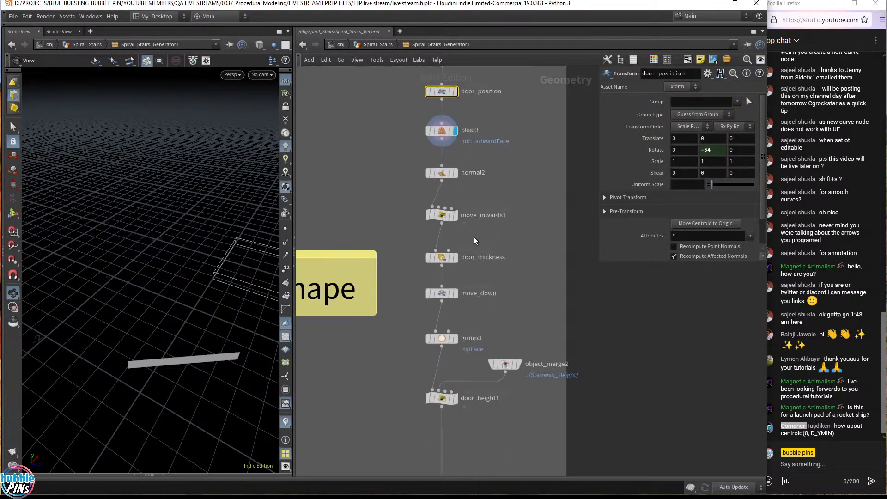
Display door_thickness and move_down in turn, checking the extrusion and translate parameters of the door base.
click(456, 257)
click(437, 257)
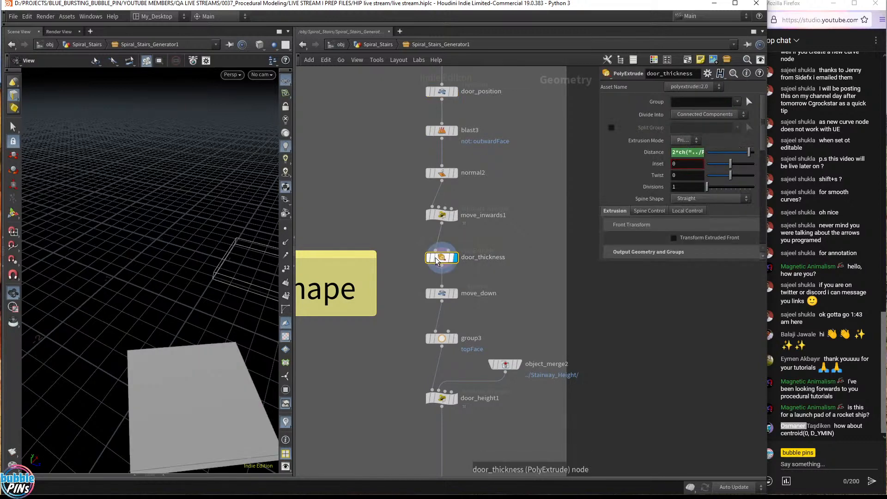
click(457, 294)
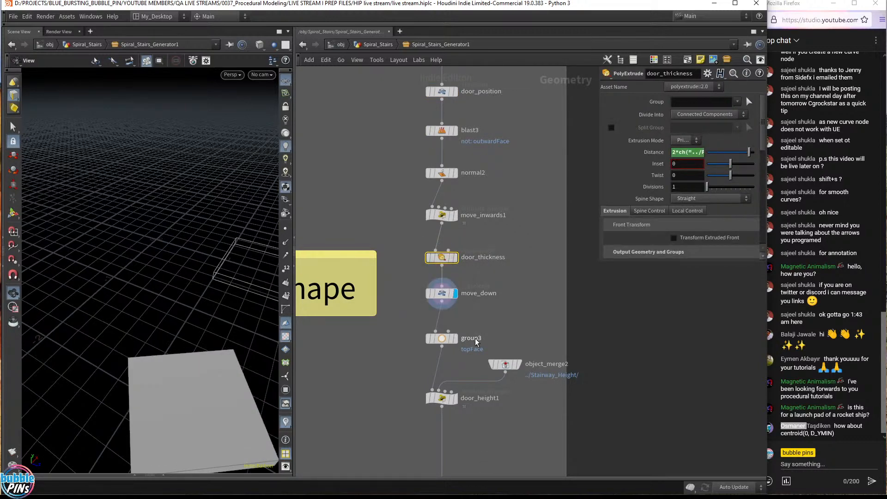
middle_drag(492, 332, 491, 230)
drag(214, 368, 177, 274)
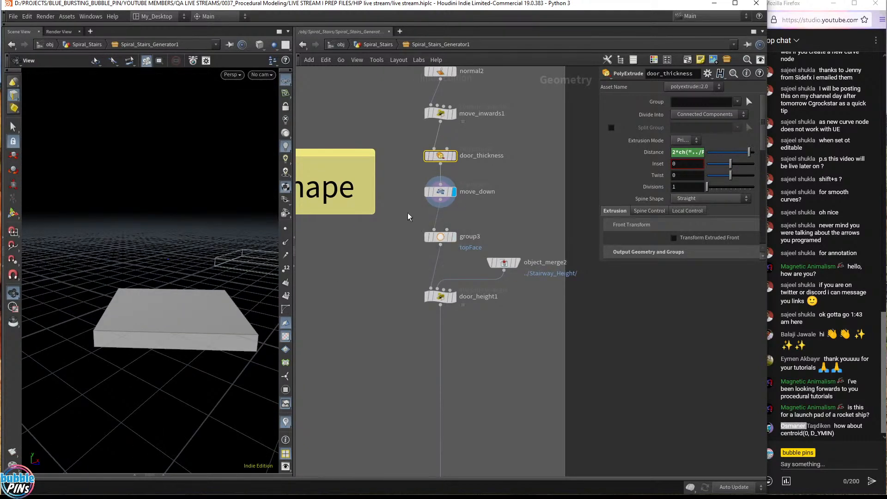
drag(463, 173, 463, 173)
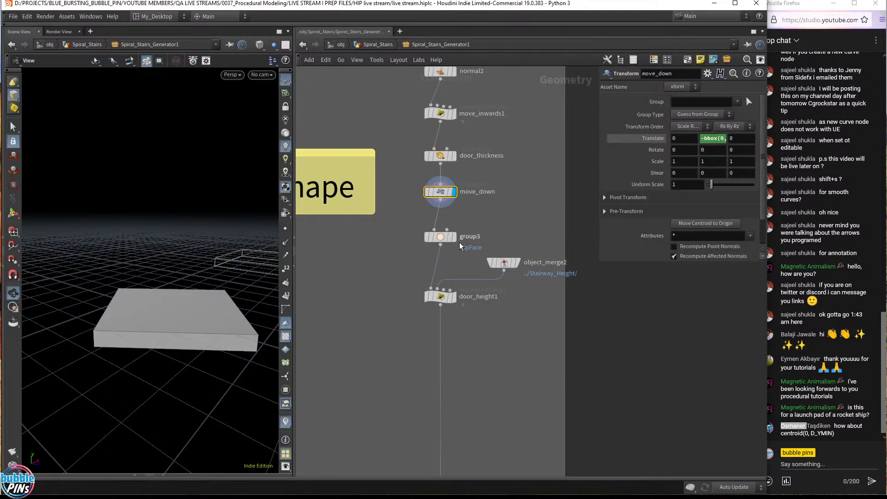
Display door_height1 and the Door_Shape null to inspect the full-height door block.
click(454, 298)
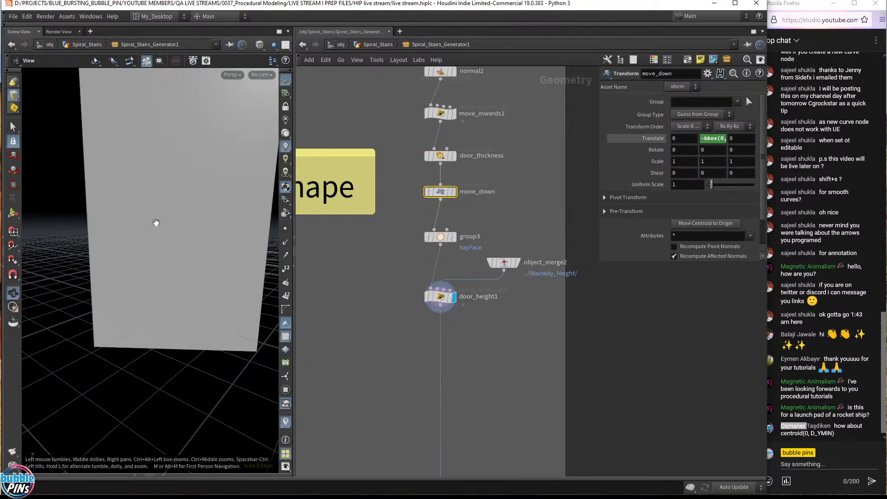
middle_drag(156, 223, 167, 220)
drag(166, 220, 182, 240)
right_drag(182, 240, 177, 257)
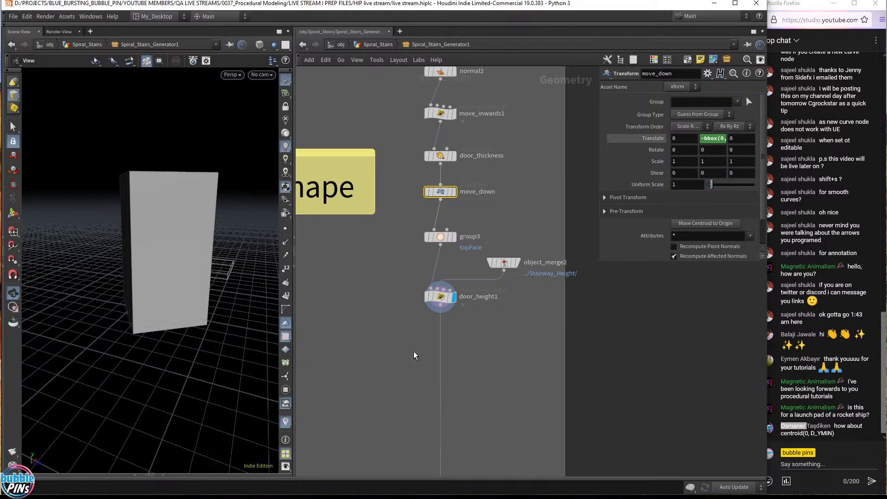
middle_drag(484, 361, 440, 129)
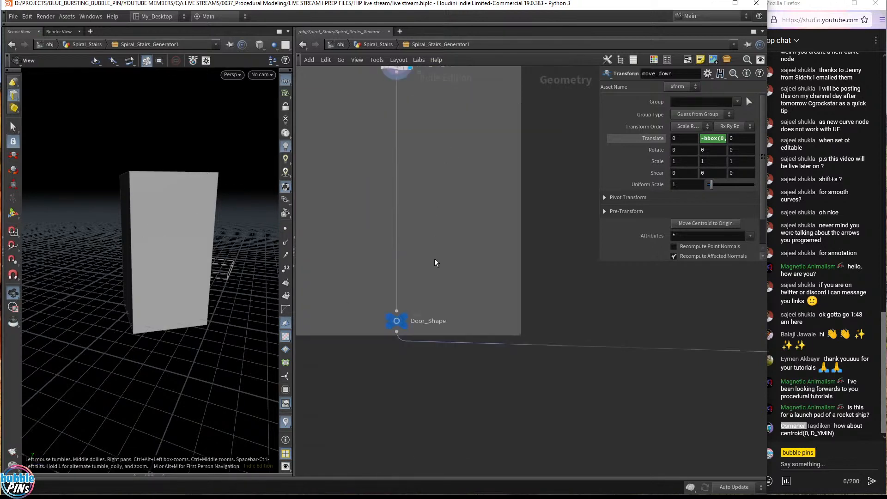
click(409, 316)
drag(161, 221, 136, 217)
Display boolean3 with Door_Shape templated and inspect how the door block cuts through the tower wall.
middle_drag(717, 323, 377, 281)
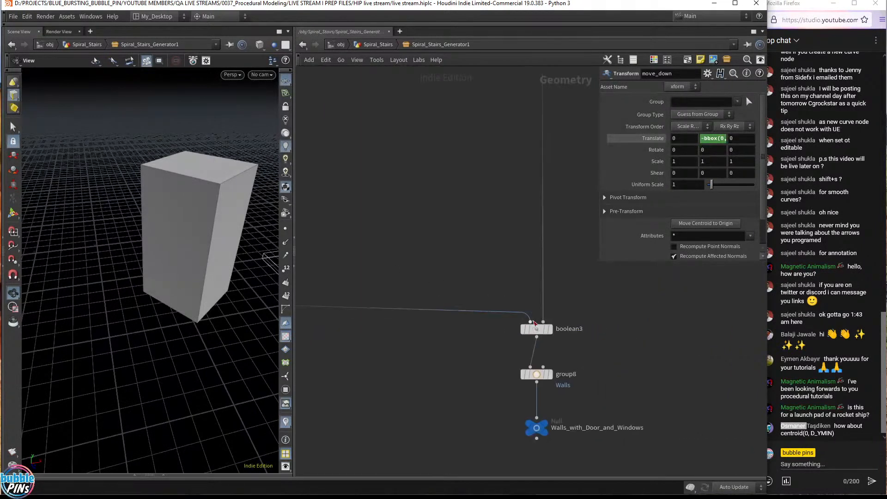
click(553, 332)
mouse_move(190, 228)
mouse_down()
mouse_move(206, 206)
mouse_move(203, 222)
mouse_up()
middle_drag(365, 229, 571, 254)
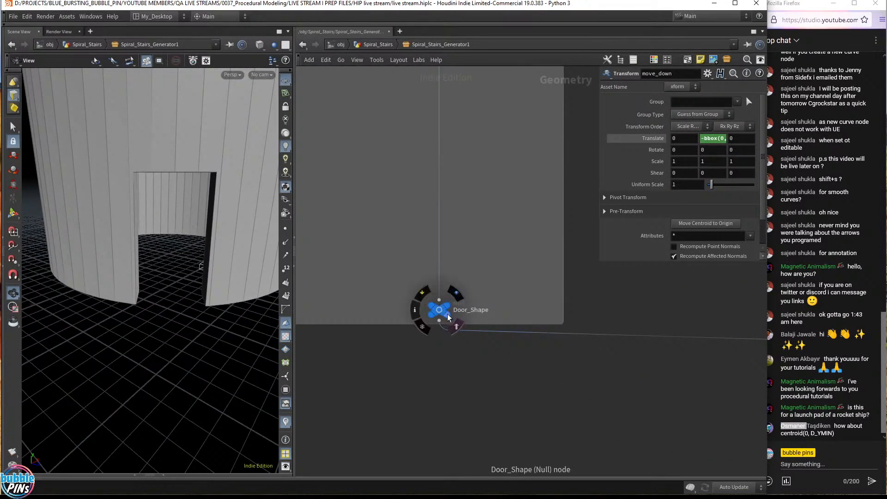
click(446, 314)
drag(197, 251, 249, 258)
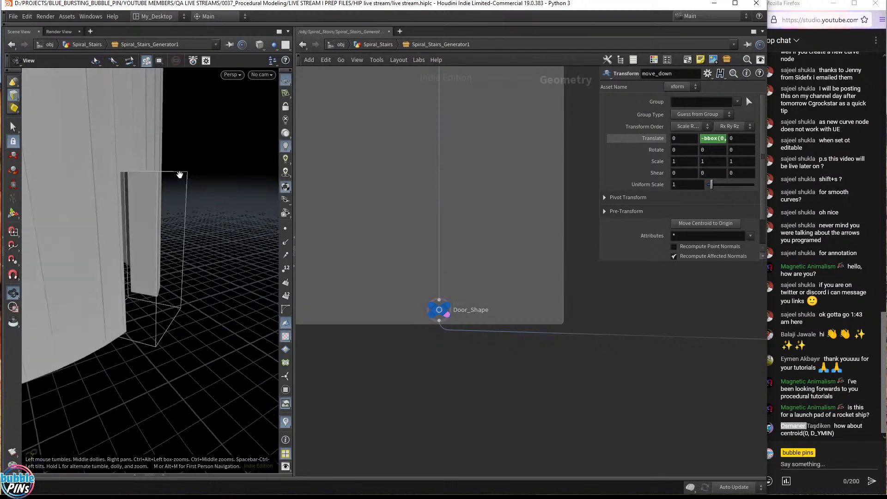
drag(180, 174, 203, 278)
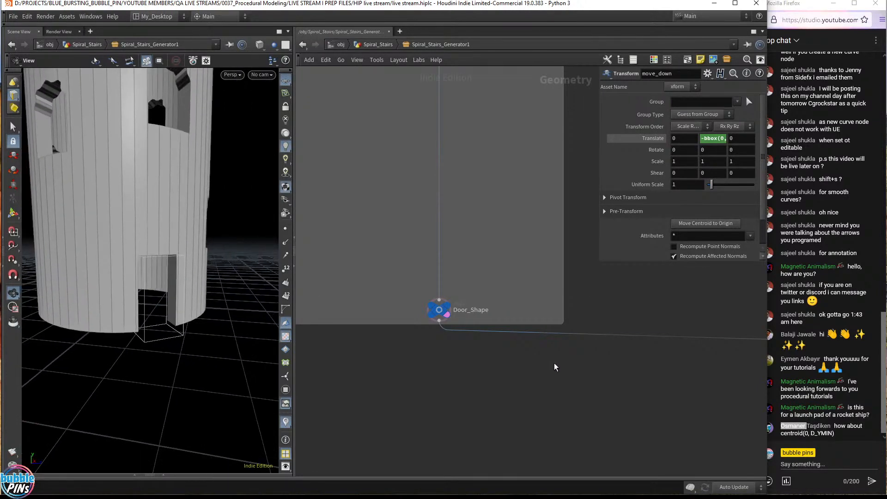
Display the generator's OUTPUT node and inspect the door opening in the complete tower with its stairs.
key(1)
scroll(560, 310, down, 5)
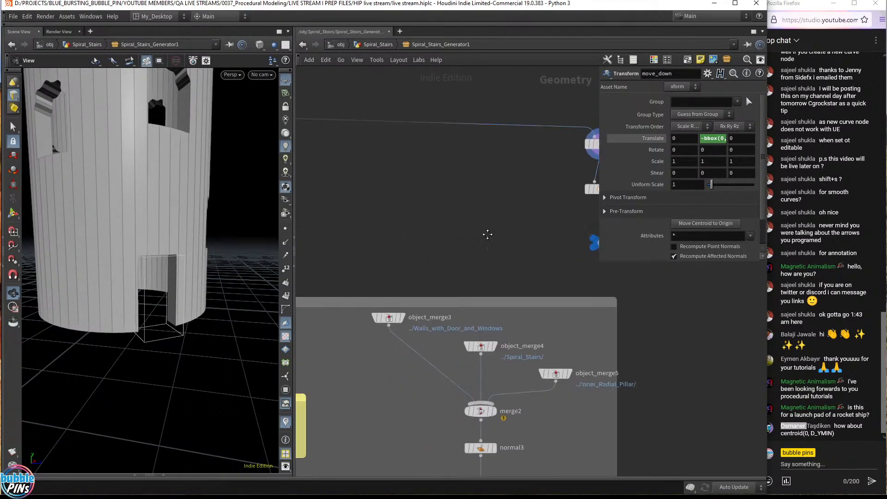
scroll(457, 289, down, 4)
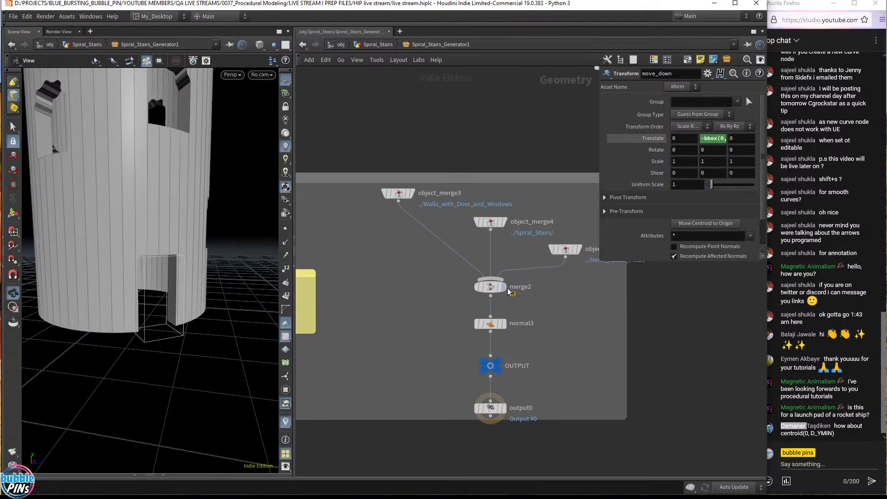
mouse_move(504, 367)
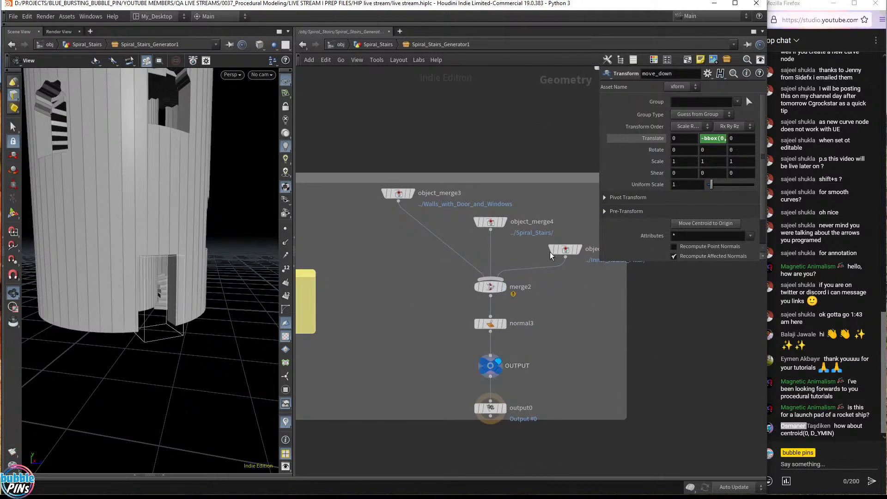
drag(152, 277, 141, 330)
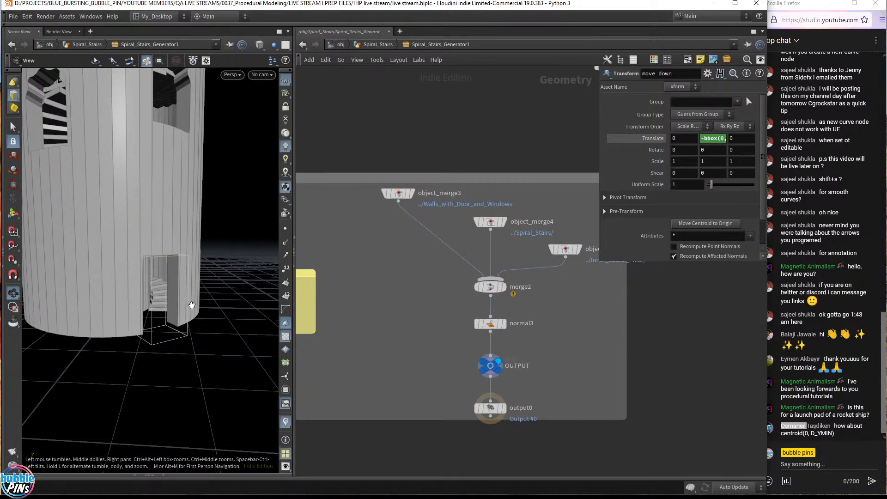
drag(191, 305, 370, 196)
Select the door_position transform in the Door Shape network and examine its Rotate parameter in a widened parameter pane.
middle_drag(370, 196, 407, 421)
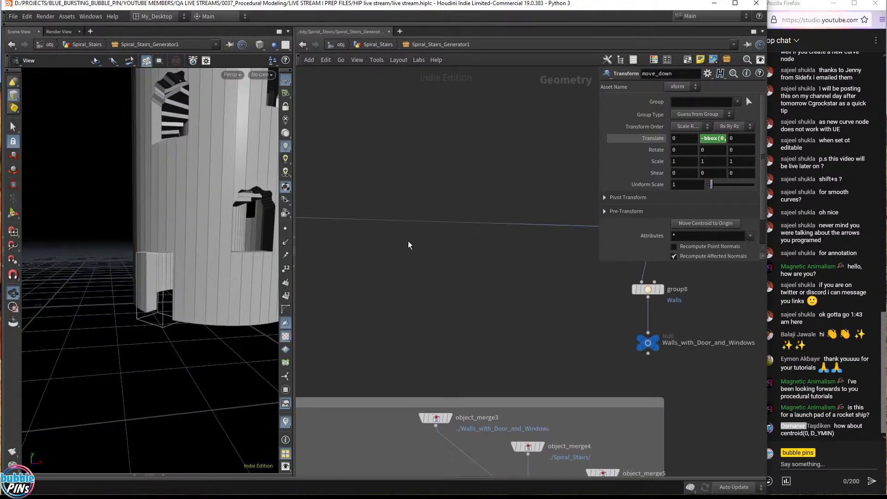
middle_drag(422, 208, 502, 393)
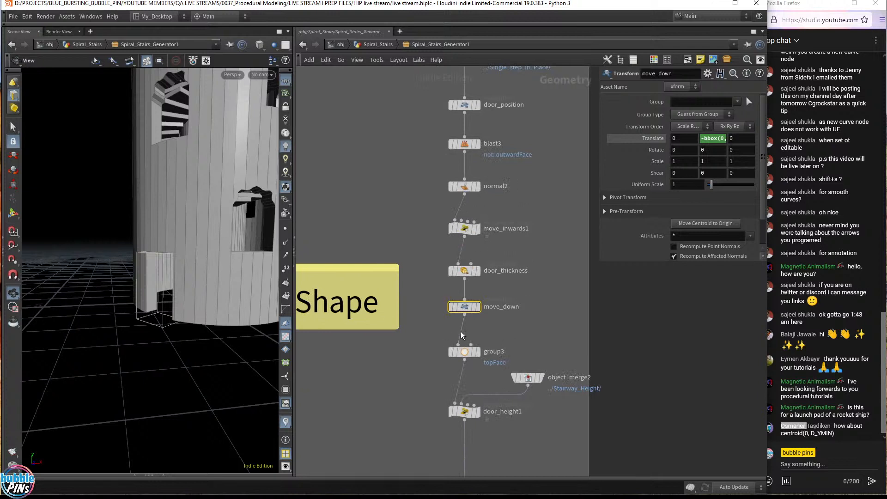
middle_drag(446, 143, 399, 117)
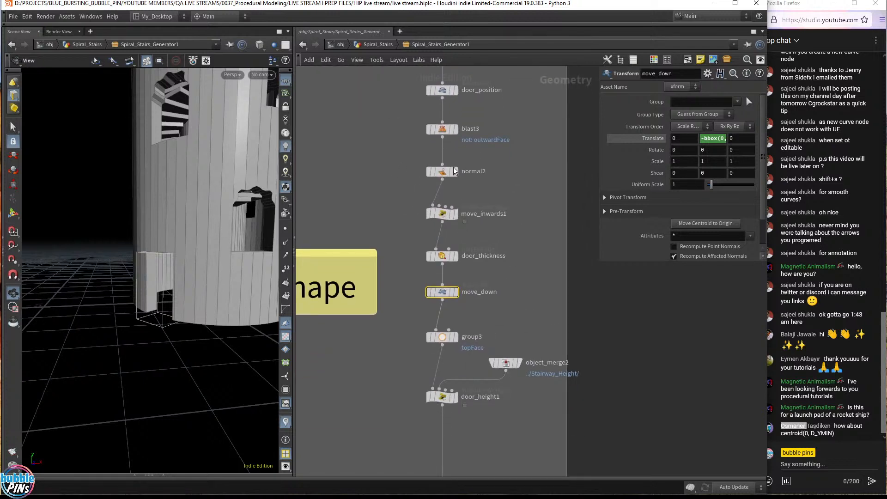
mouse_move(510, 367)
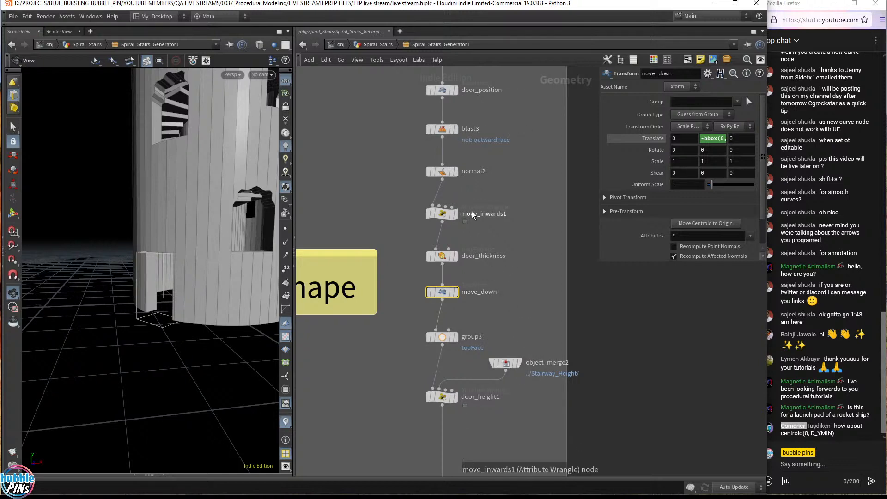
middle_drag(537, 209, 531, 393)
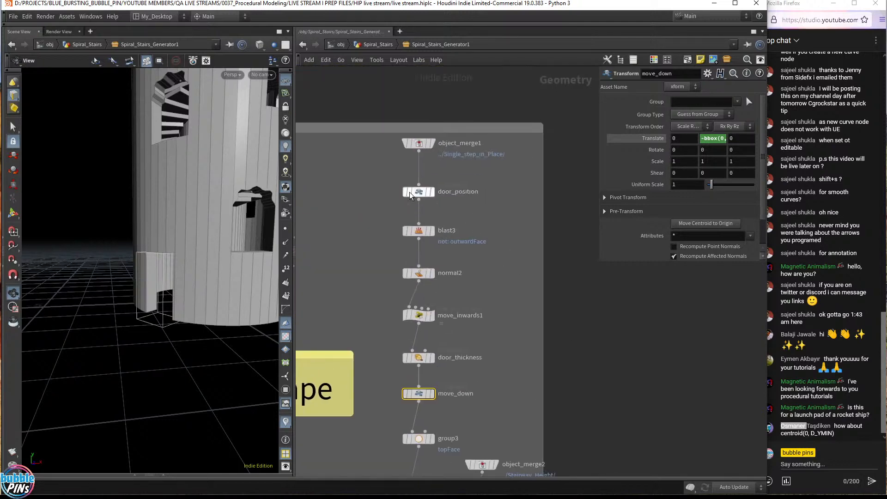
click(416, 191)
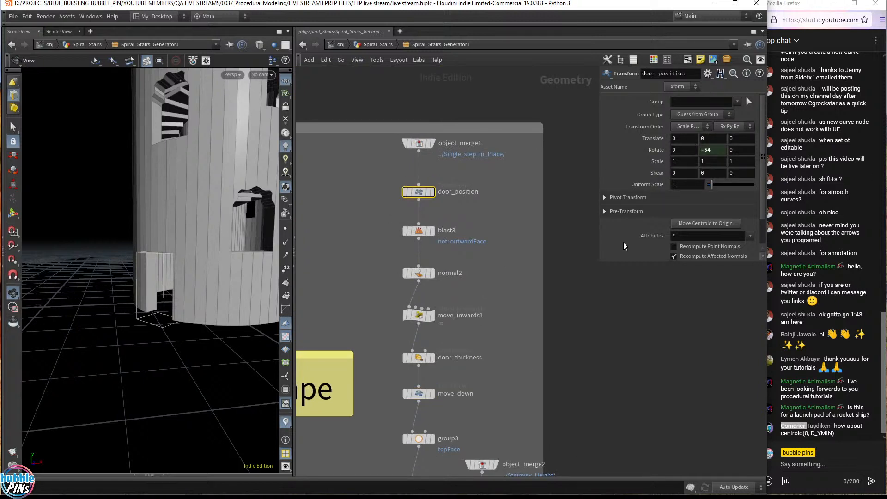
drag(599, 261, 523, 258)
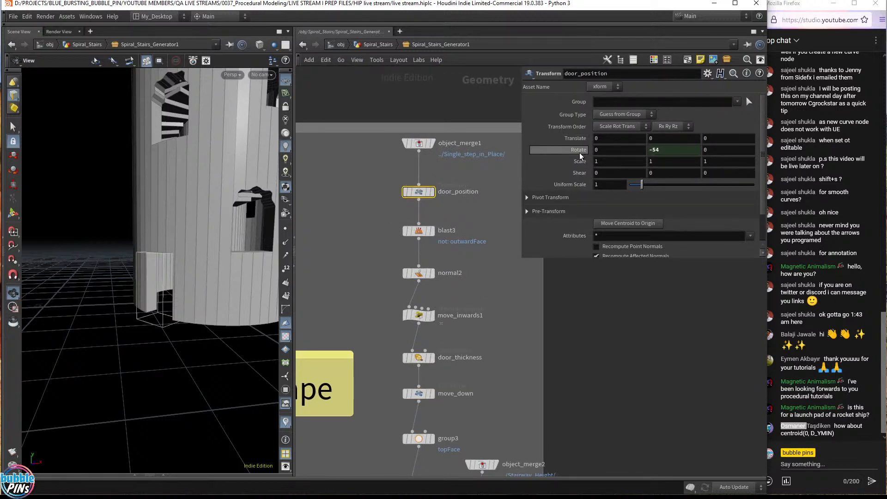
key(Return)
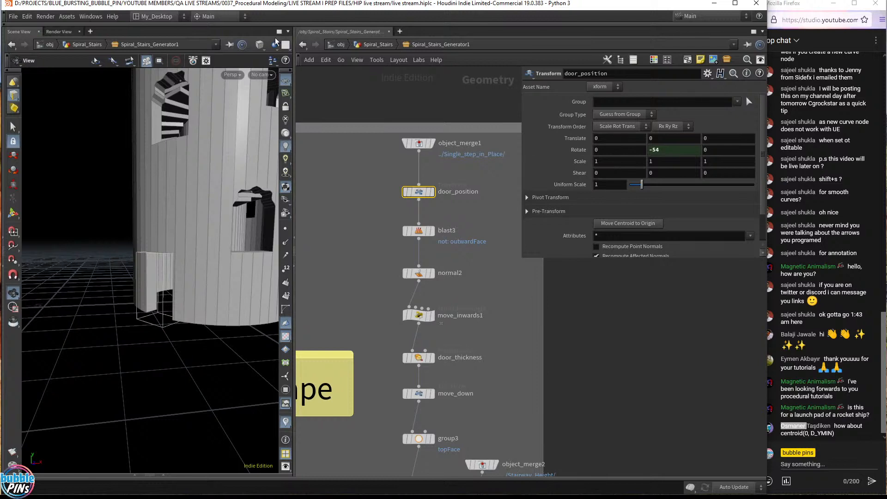
Open Spiral_Stairs_Generator1's parameters in a floating window beside its inner network, collapsing the Windows section and expanding Door.
click(379, 46)
right_click(464, 171)
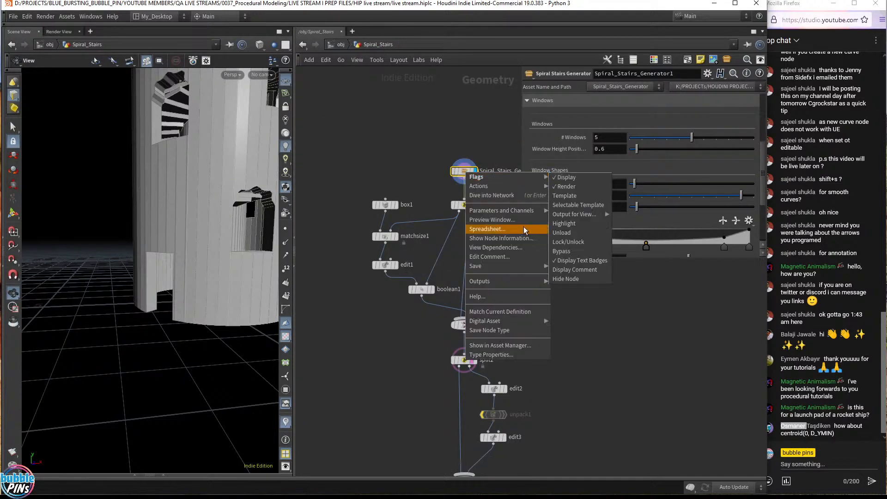
mouse_move(503, 211)
click(578, 211)
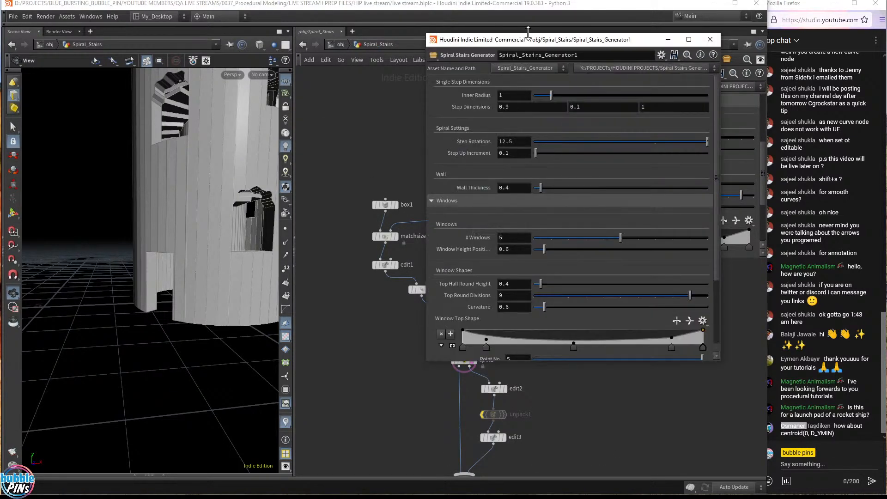
drag(514, 46, 642, 95)
double_click(473, 171)
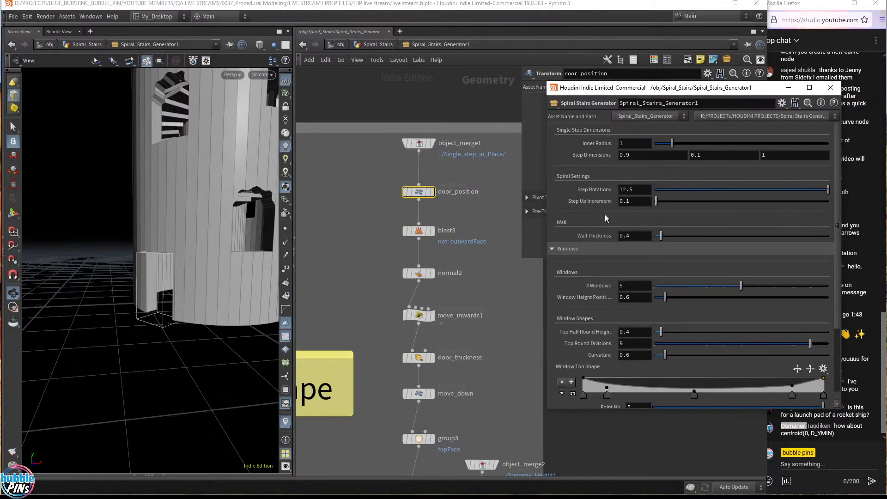
click(569, 249)
click(564, 283)
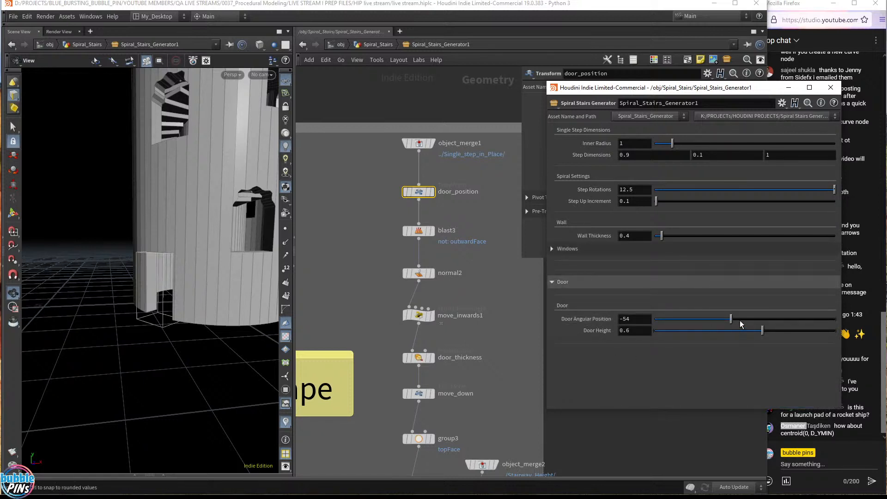
Move the door around the tower by setting Door Angular Position to -7 and finally -41, and close the floating parameter window.
mouse_move(731, 322)
mouse_down()
mouse_move(722, 319)
mouse_move(749, 316)
mouse_move(726, 318)
mouse_move(743, 318)
mouse_up()
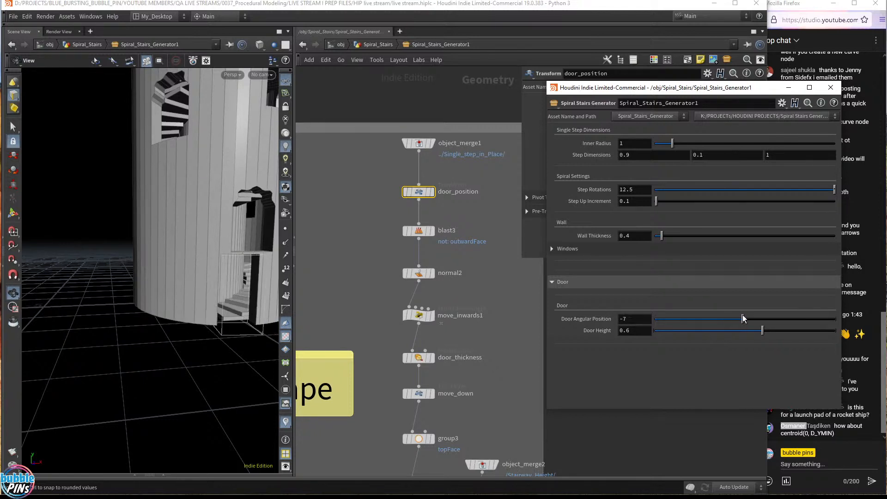
drag(259, 261, 149, 264)
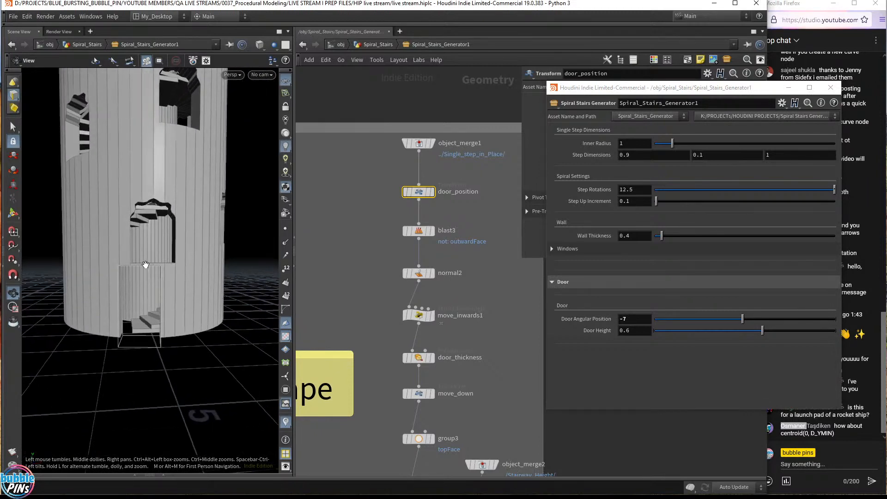
middle_drag(148, 263, 260, 243)
drag(260, 243, 155, 258)
middle_drag(155, 258, 159, 308)
drag(159, 308, 148, 291)
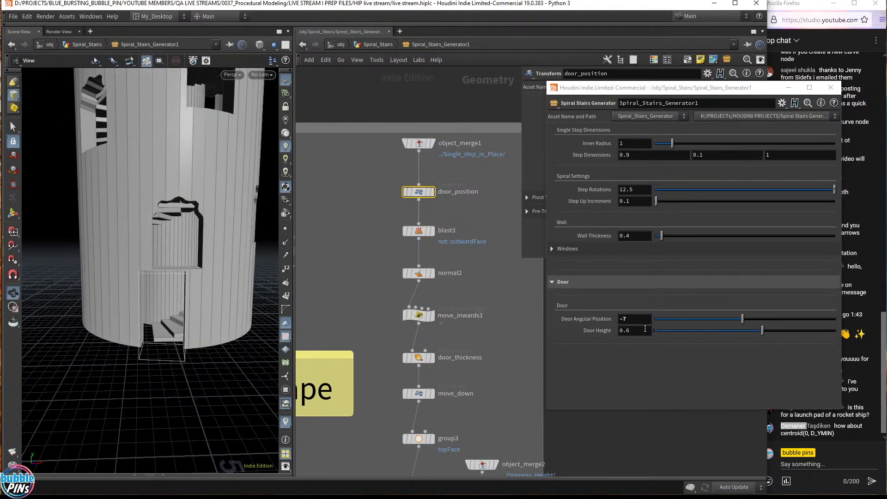
drag(743, 319, 735, 326)
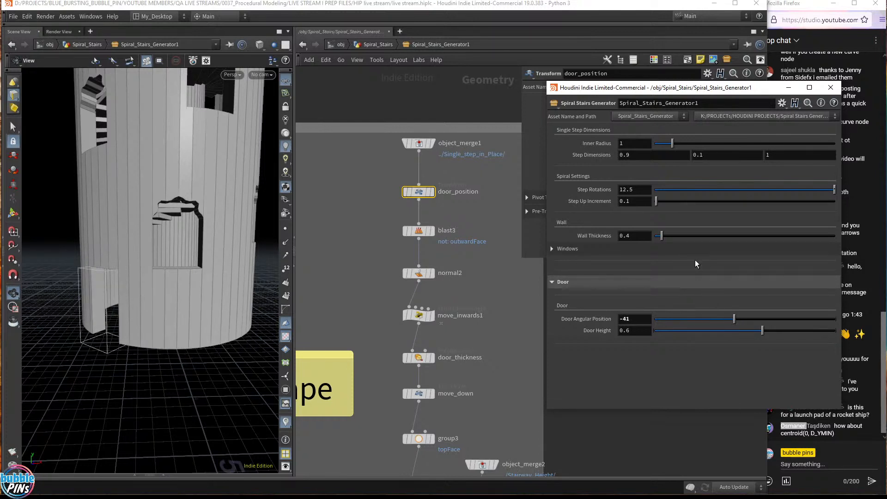
click(830, 87)
Look over the Door Shape network, from door_position through to where Door_Shape feeds the wall boolean.
scroll(537, 349, down, 3)
scroll(534, 347, down, 3)
middle_drag(587, 388, 513, 320)
scroll(518, 345, up, 4)
scroll(518, 345, down, 2)
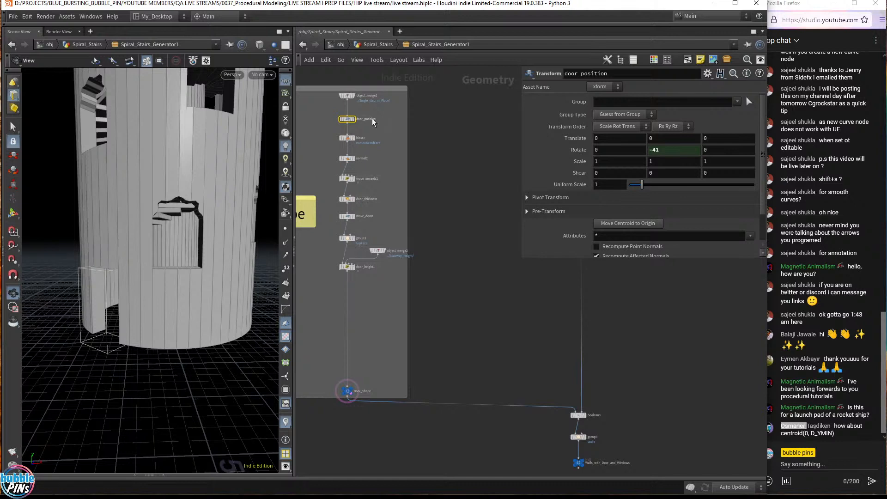
scroll(354, 128, up, 3)
scroll(354, 128, up, 3)
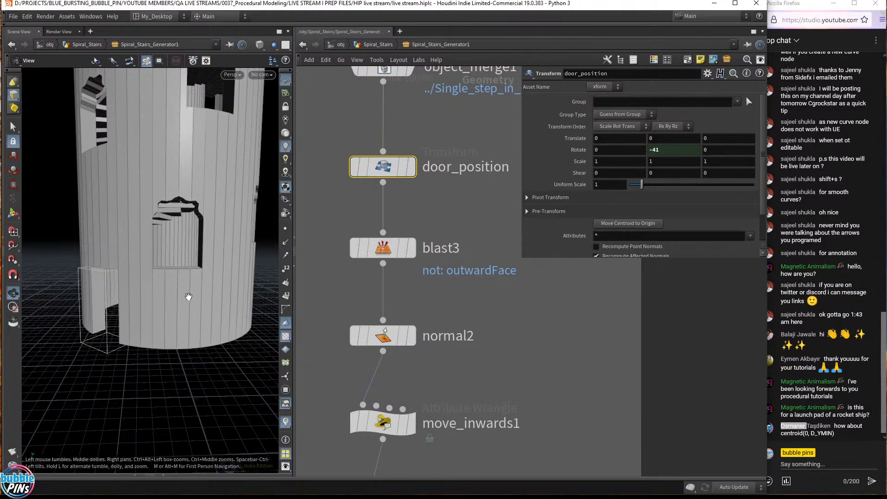
scroll(536, 316, down, 6)
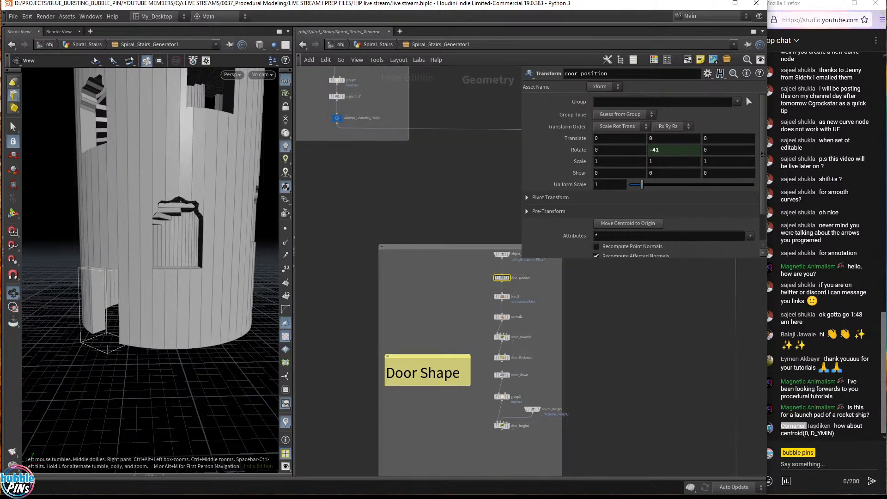
Switch to topics.txt in Notepad and review the notes, highlighting "copy to points", "copy and transform", "bbox()" and "ramp UI".
key(alt+Tab)
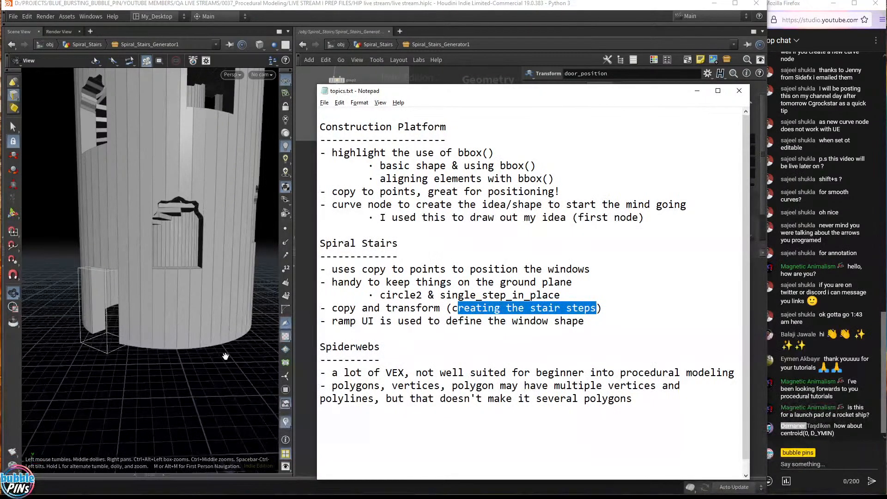
drag(362, 269, 446, 269)
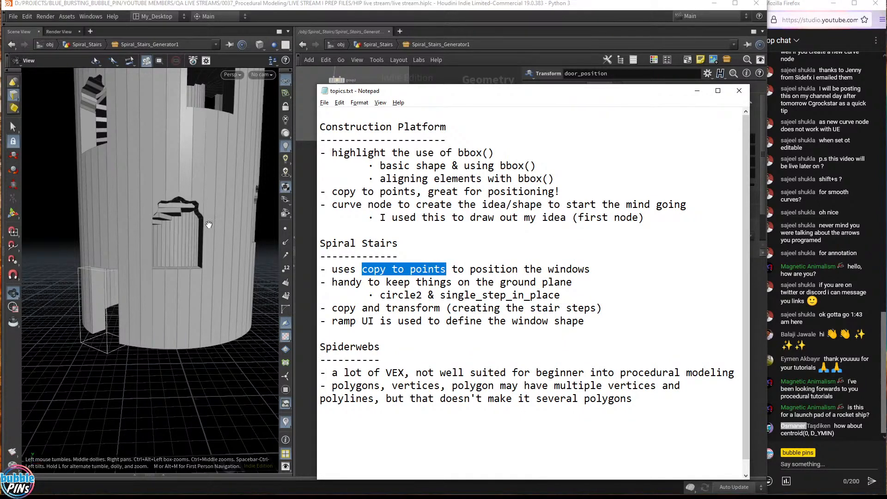
drag(441, 308, 332, 308)
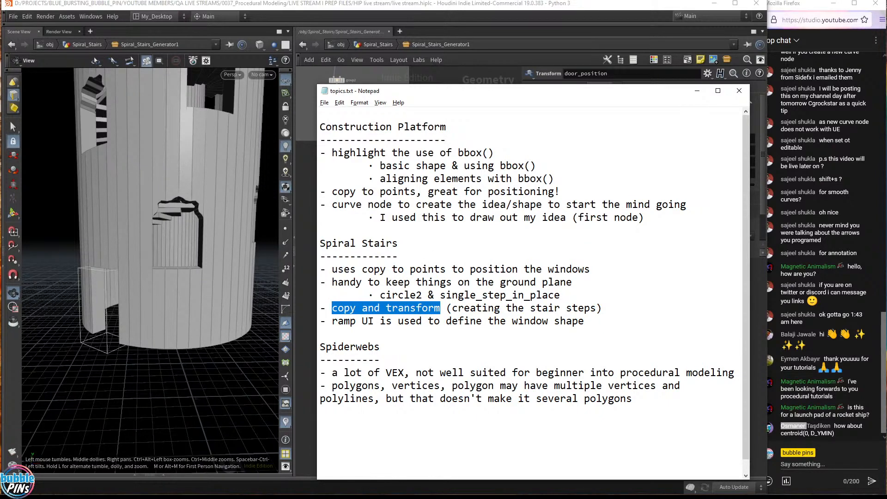
drag(458, 153, 495, 152)
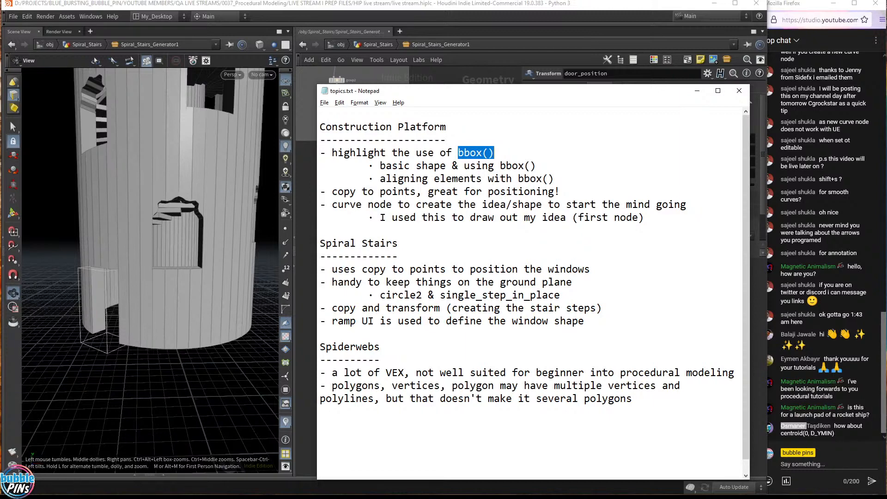
click(560, 295)
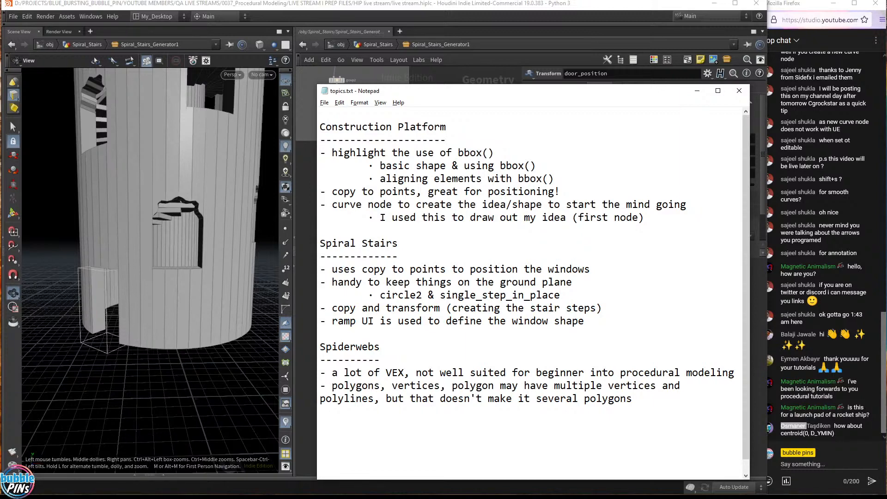
drag(458, 153, 495, 153)
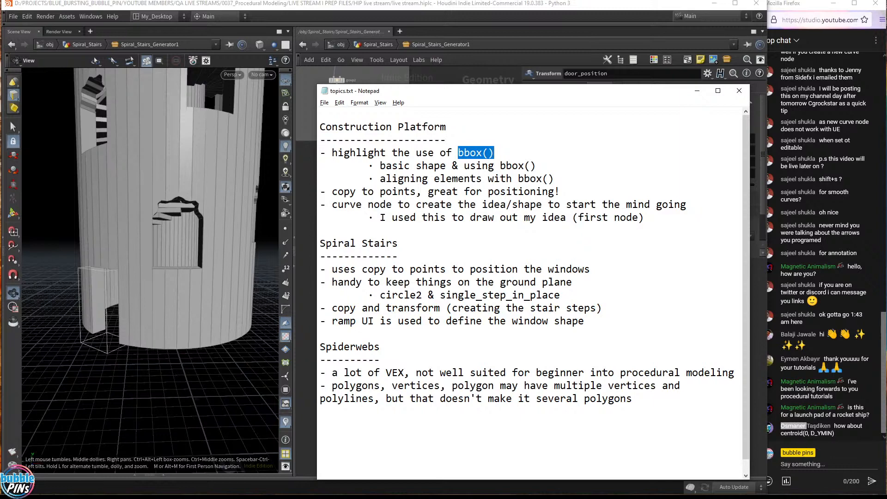
drag(331, 320, 375, 321)
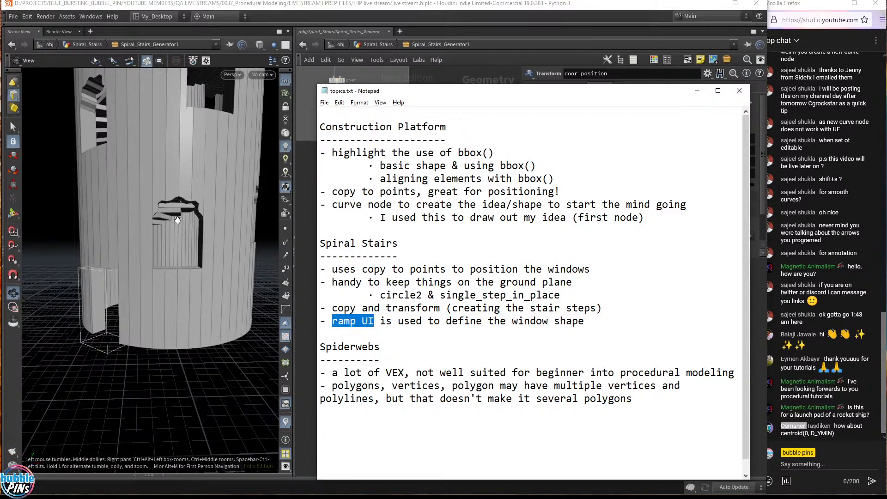
Switch back to Houdini and display the Window_Geometry_Shape null in the Window Shape network to inspect the window block.
drag(174, 195, 312, 214)
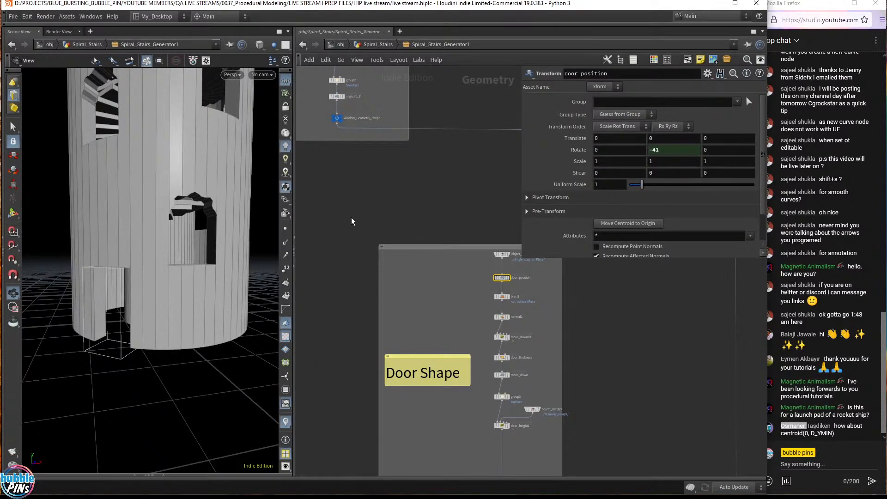
middle_drag(404, 168, 460, 369)
scroll(397, 211, up, 3)
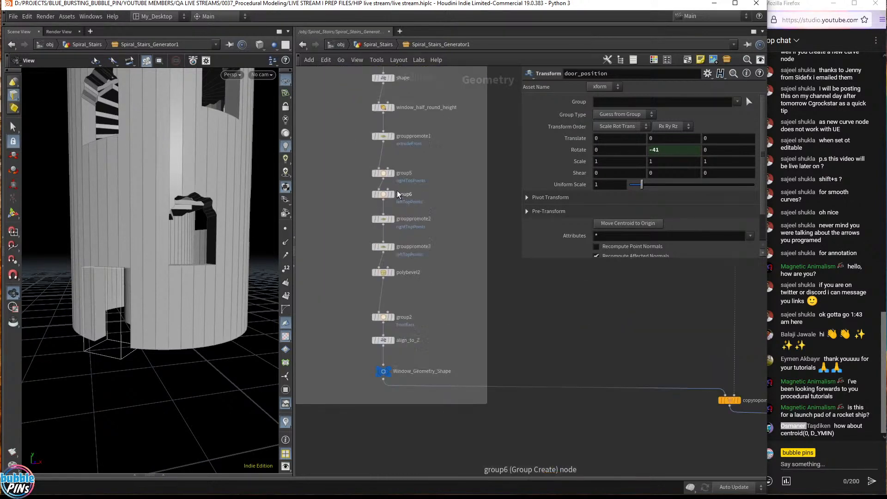
scroll(476, 224, down, 3)
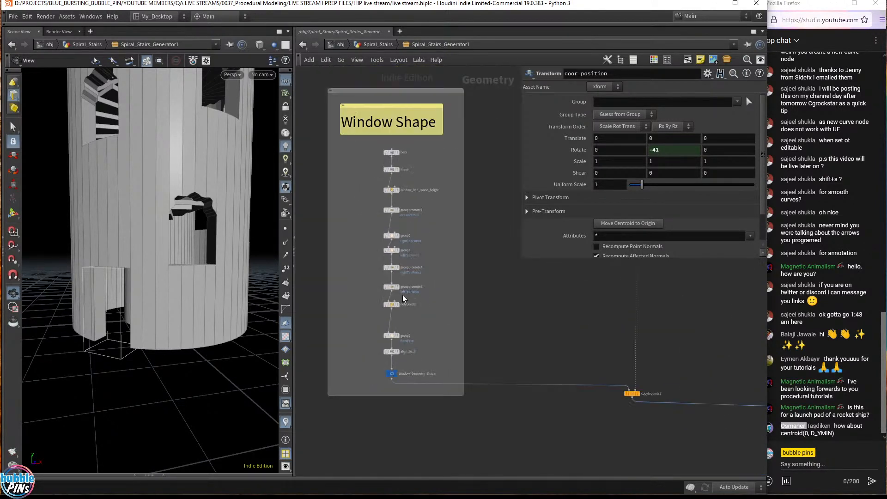
middle_drag(496, 235, 535, 213)
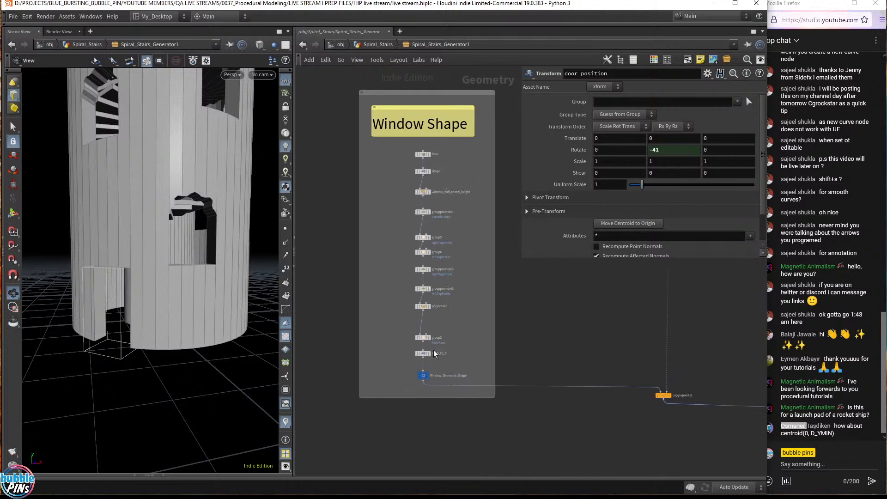
scroll(433, 350, up, 3)
click(424, 392)
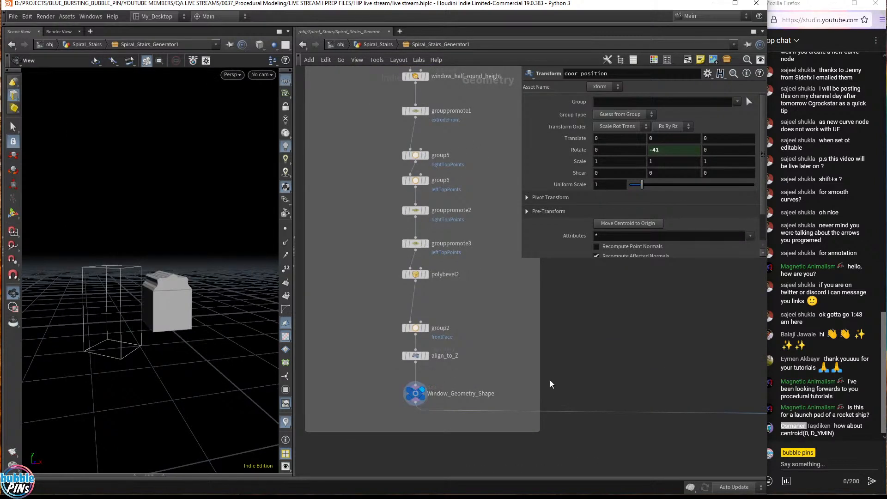
Inspect the window_half_round_height PolyExtrude settings, revealing the expression behind Distance and viewing the Spine Control and Local Control settings.
middle_drag(495, 275, 492, 355)
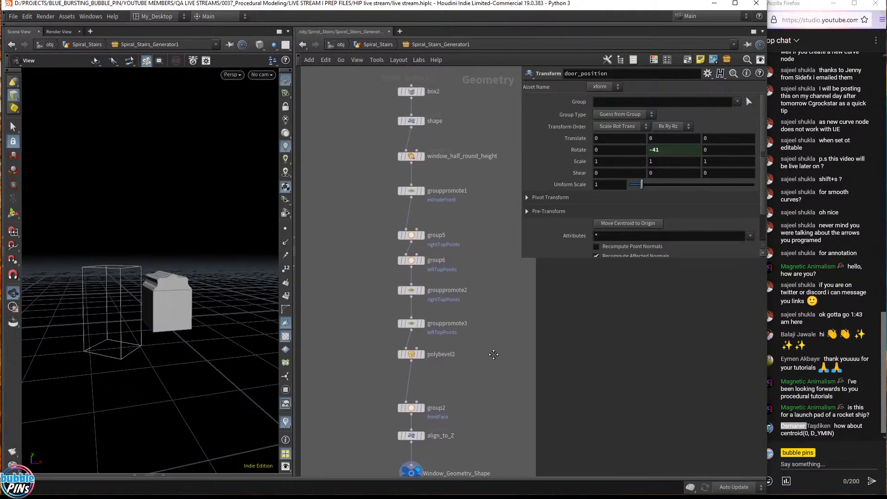
click(437, 153)
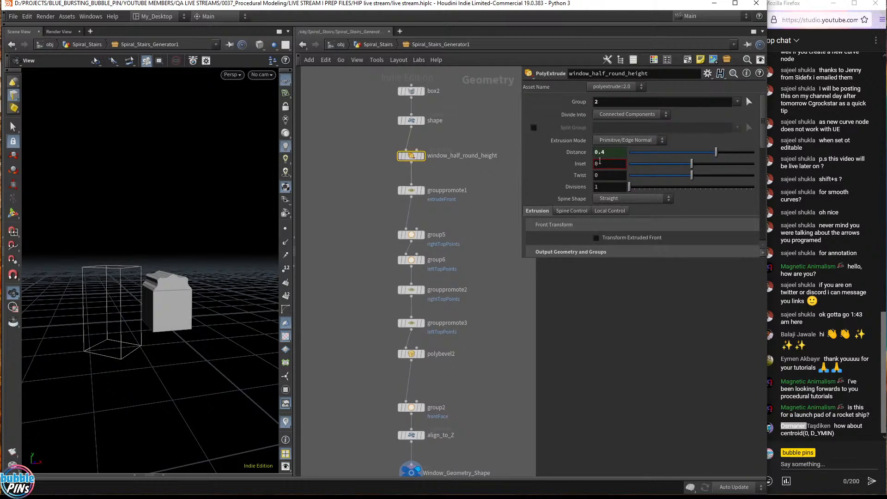
click(571, 155)
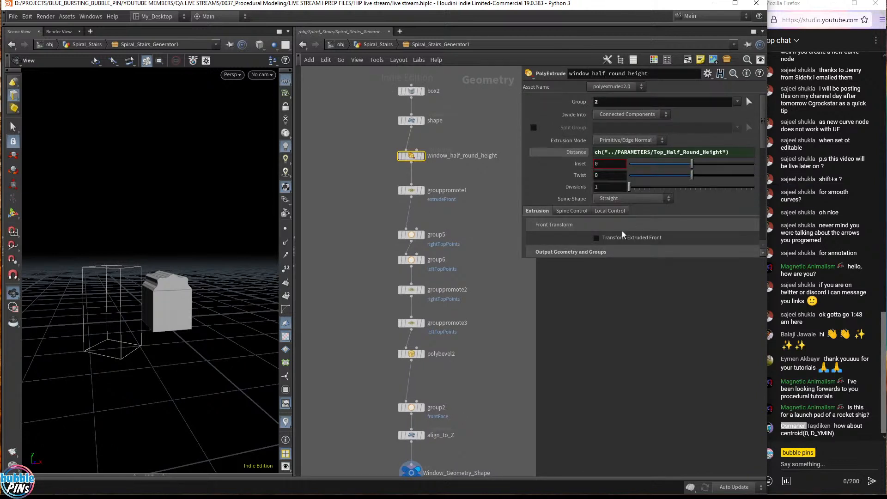
click(579, 213)
click(611, 212)
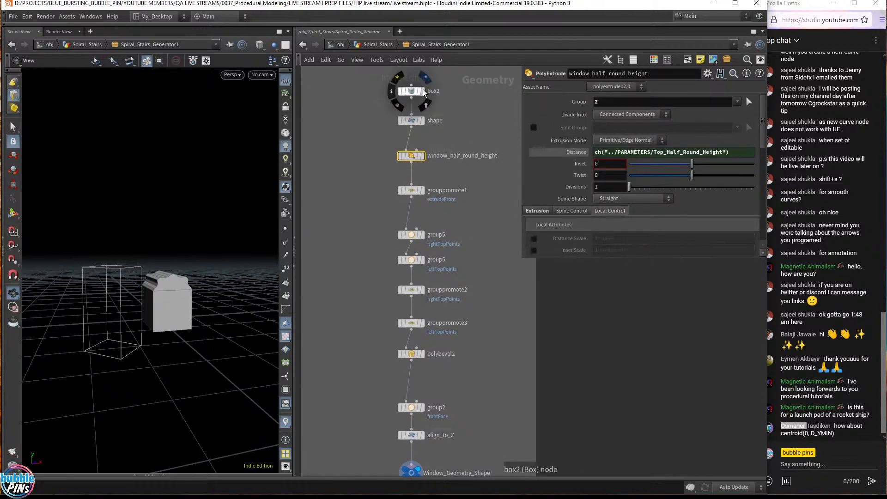
Display the window shape stages in order, from shape and window_half_round_height through grouppromote2 to polybevel2, and select polybevel2.
click(423, 120)
click(423, 156)
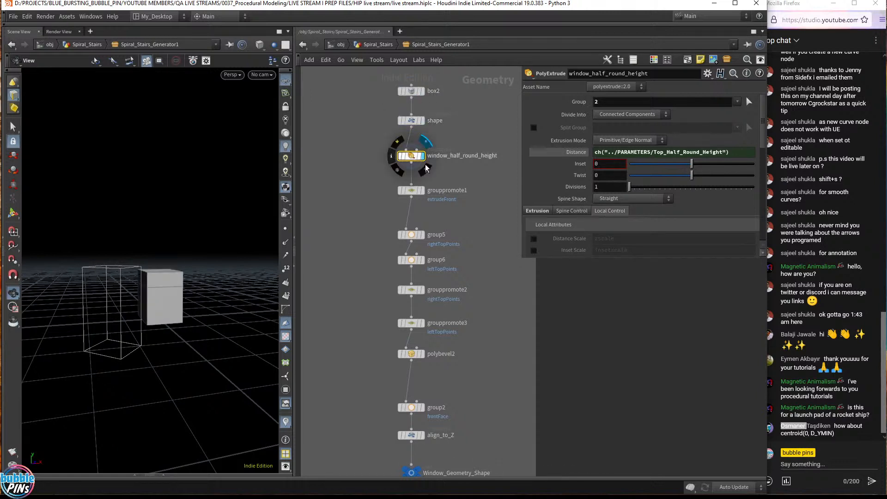
click(426, 273)
click(423, 290)
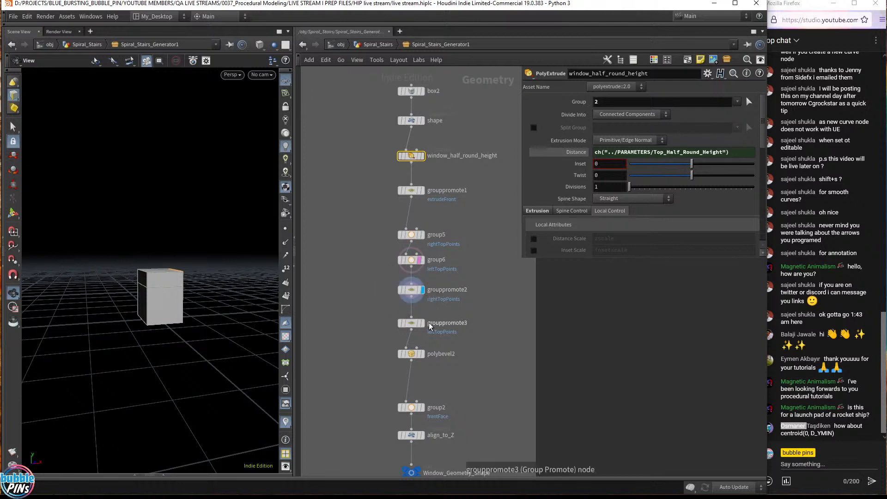
click(422, 354)
click(411, 354)
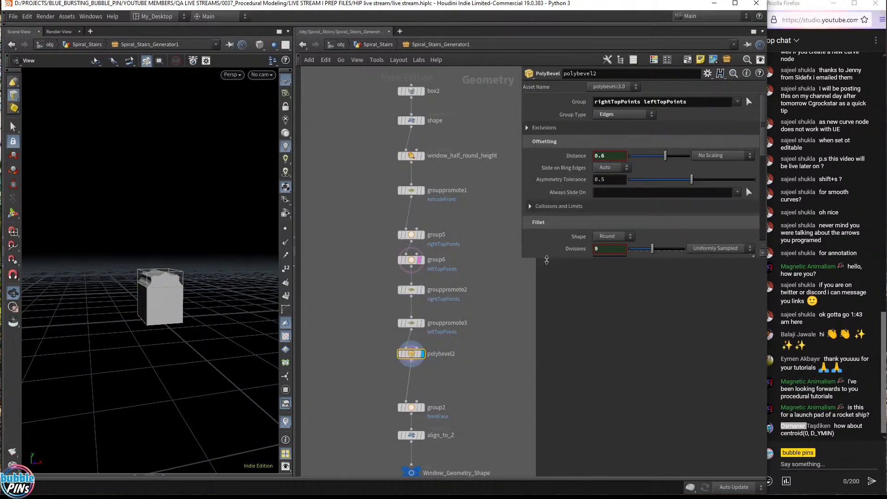
Enlarge the polybevel2 parameter area, look over its Profile Ramp settings, and reveal the expressions behind Distance and Divisions.
drag(545, 257, 569, 395)
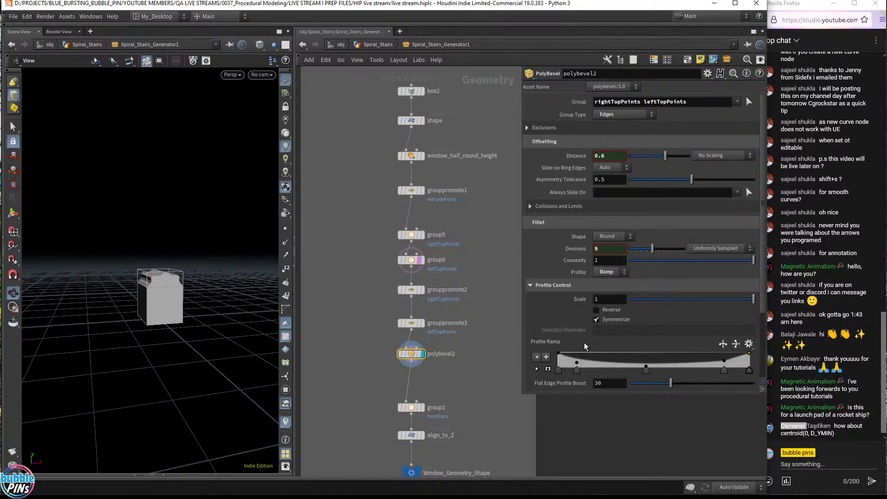
scroll(674, 289, down, 5)
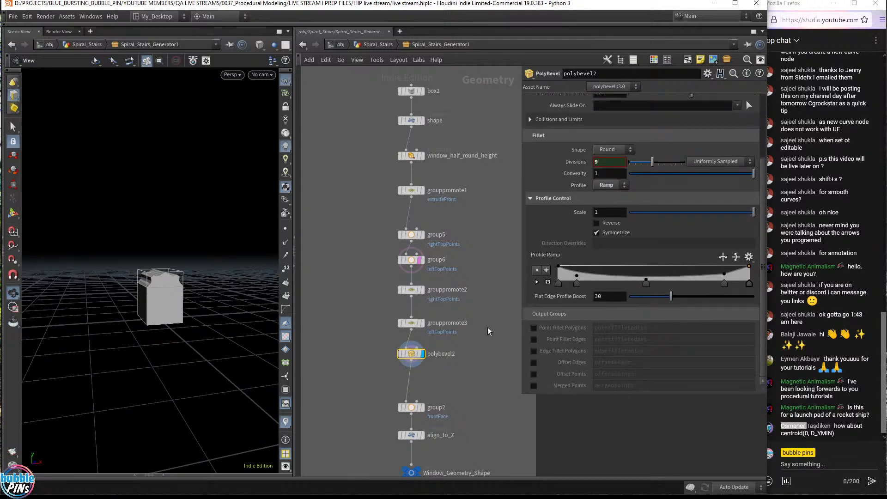
scroll(642, 211, up, 3)
scroll(643, 211, up, 2)
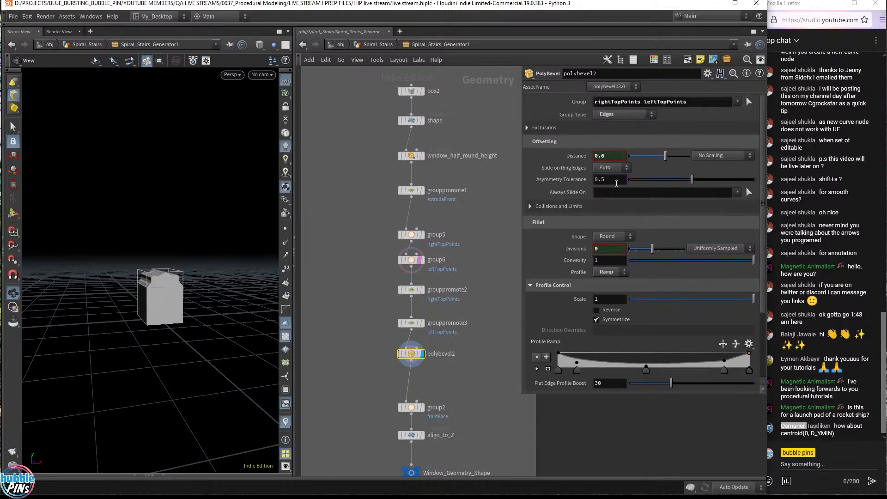
click(572, 156)
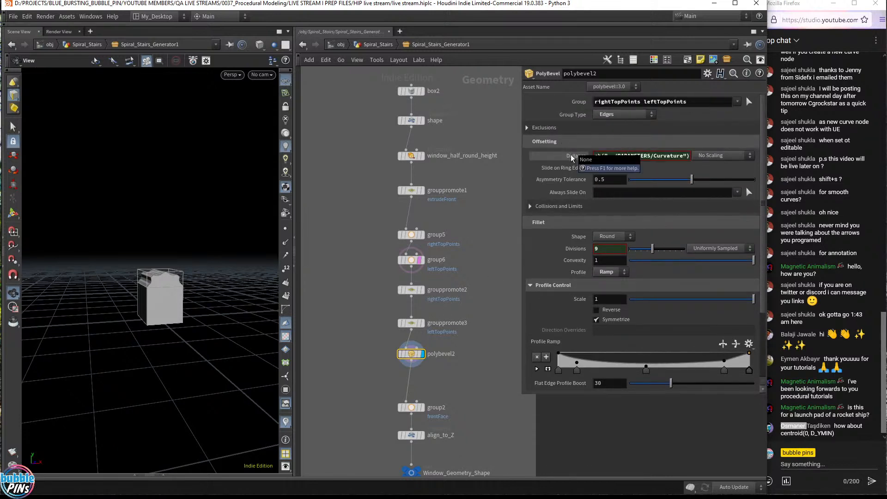
click(572, 252)
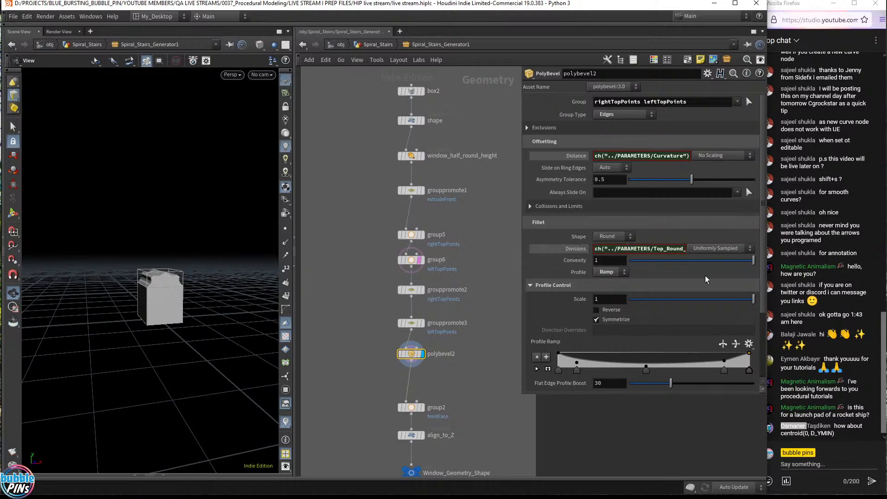
Open the expression behind polybevel2's Profile Ramp to inspect its channel reference, and close the expression editor.
scroll(683, 301, down, 5)
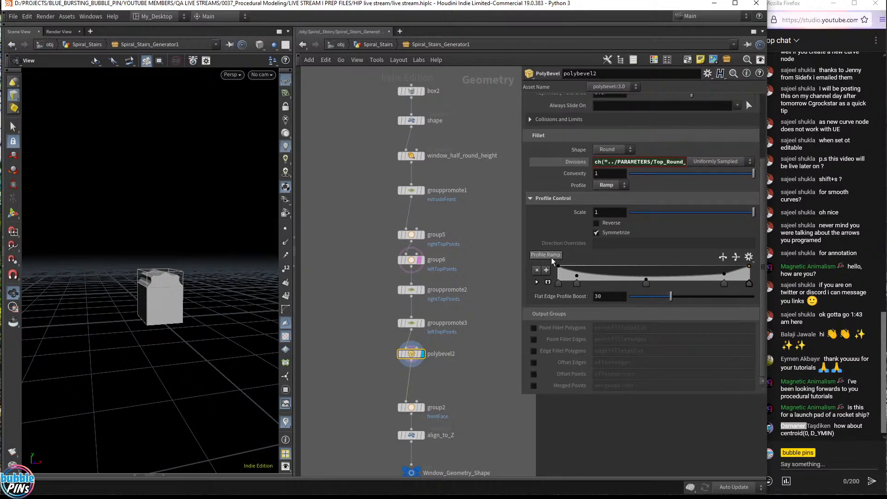
mouse_move(550, 263)
right_click(549, 261)
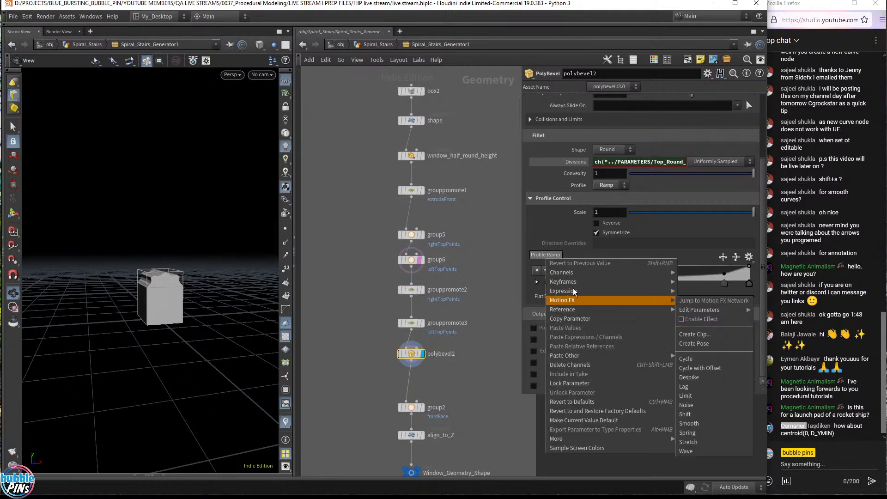
mouse_move(573, 291)
click(683, 294)
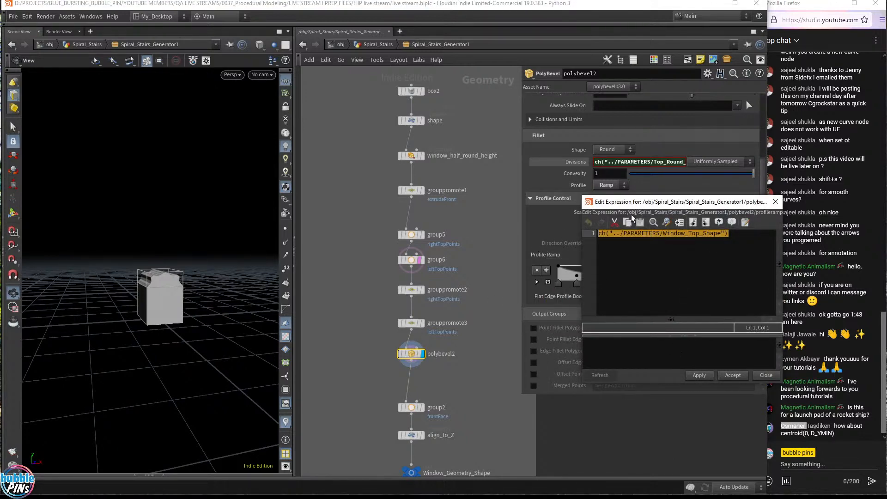
click(776, 202)
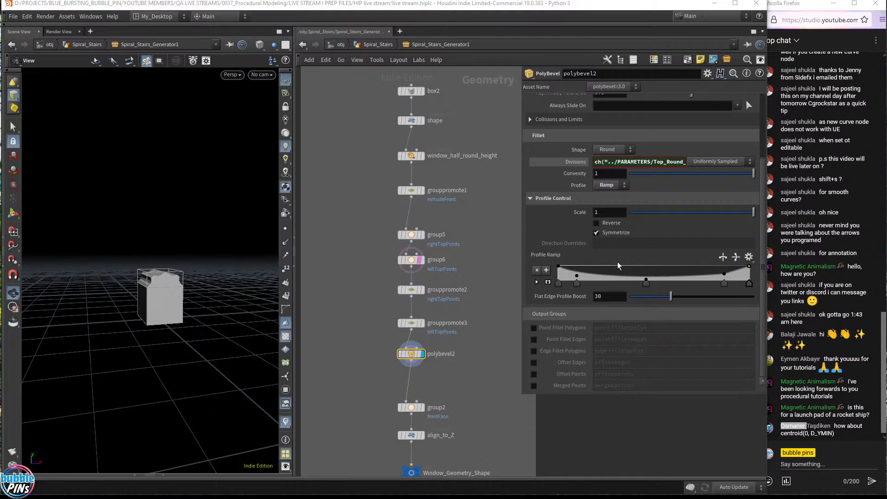
Reopen the Profile Ramp expression for another look, close it, and review the Offsetting and Fillet settings of polybevel2.
right_click(554, 259)
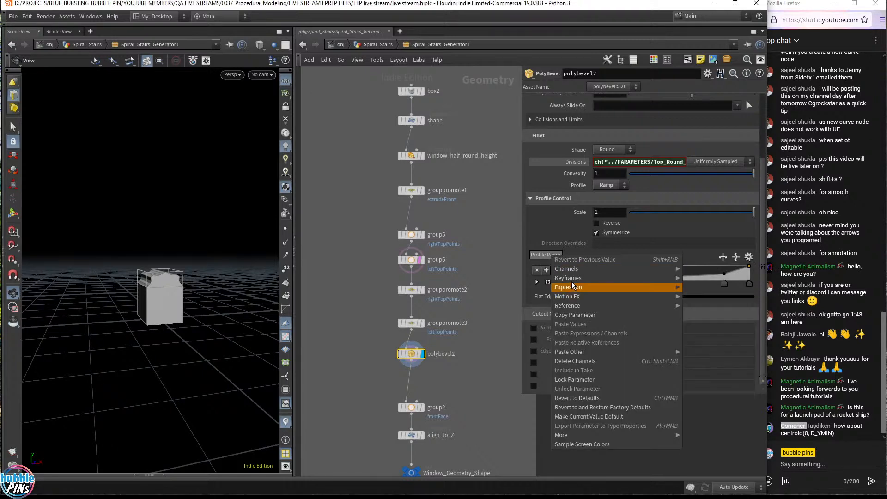
mouse_move(574, 287)
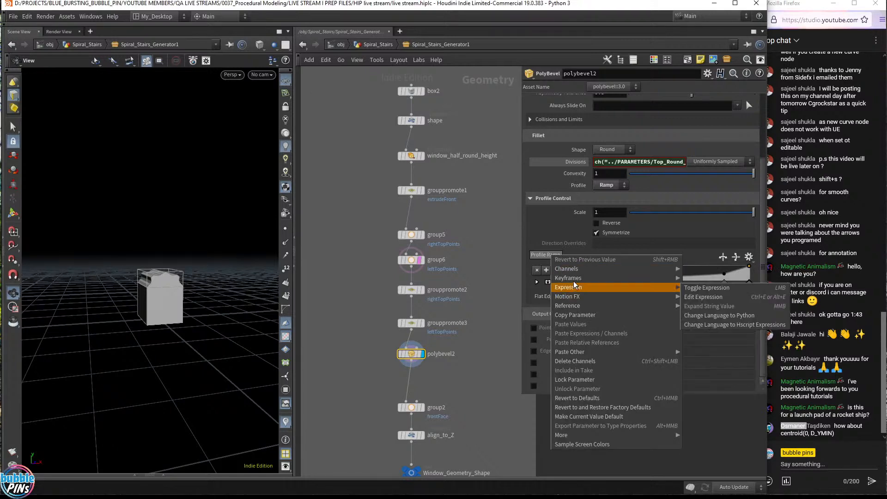
click(703, 297)
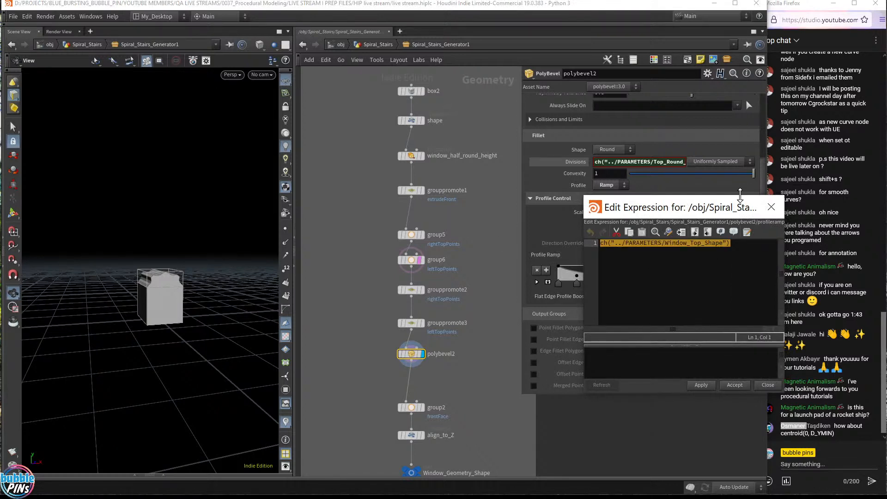
click(771, 206)
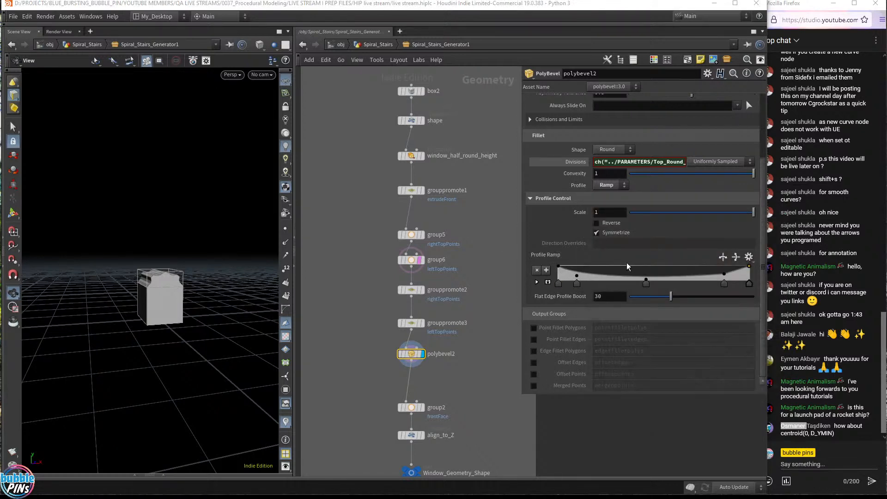
scroll(654, 262, up, 2)
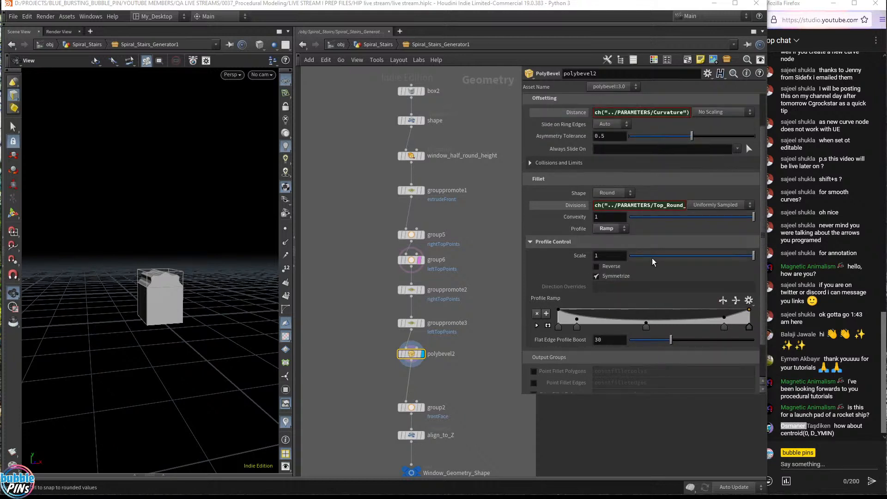
scroll(654, 262, down, 2)
scroll(600, 286, up, 2)
mouse_move(547, 299)
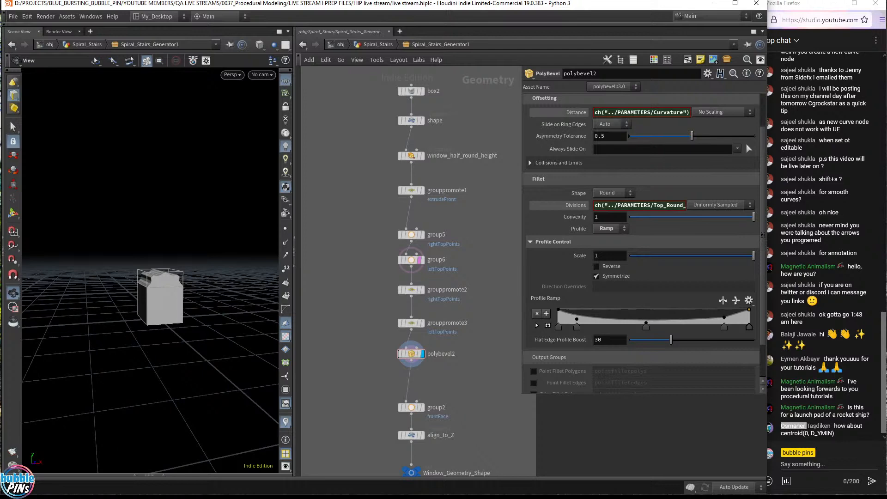
Switch to topics.txt in Notepad, highlight the Spiderwebs heading and its notes for review, and clear the selection.
key(alt+Tab)
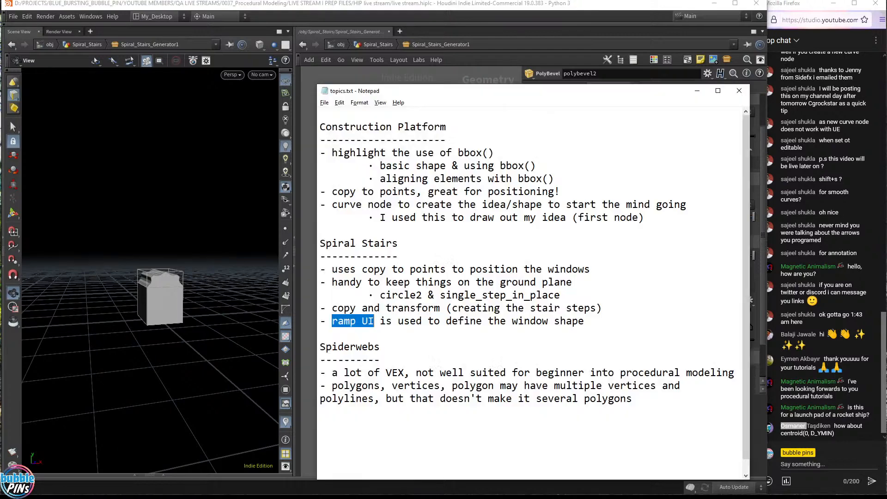
drag(380, 360, 319, 346)
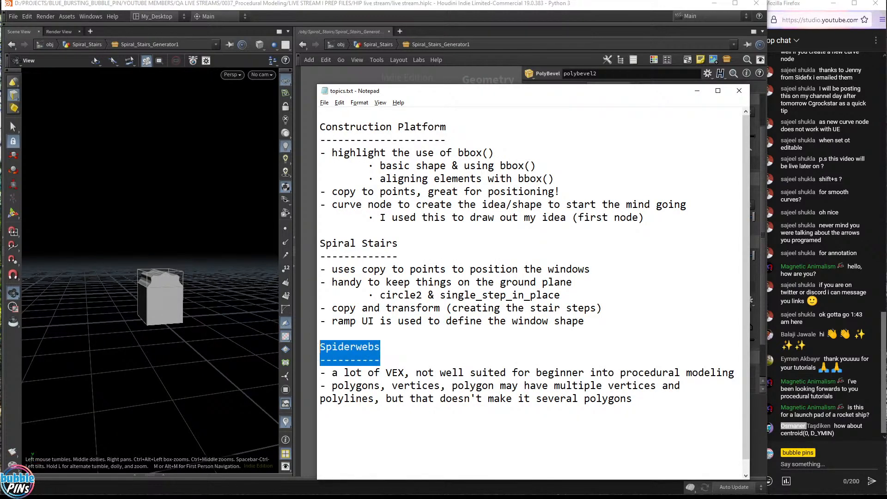
drag(642, 398, 320, 347)
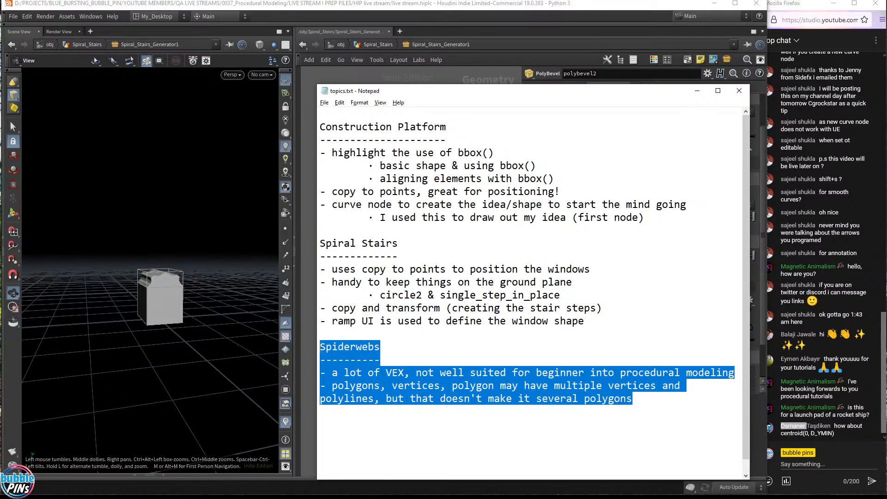
click(320, 412)
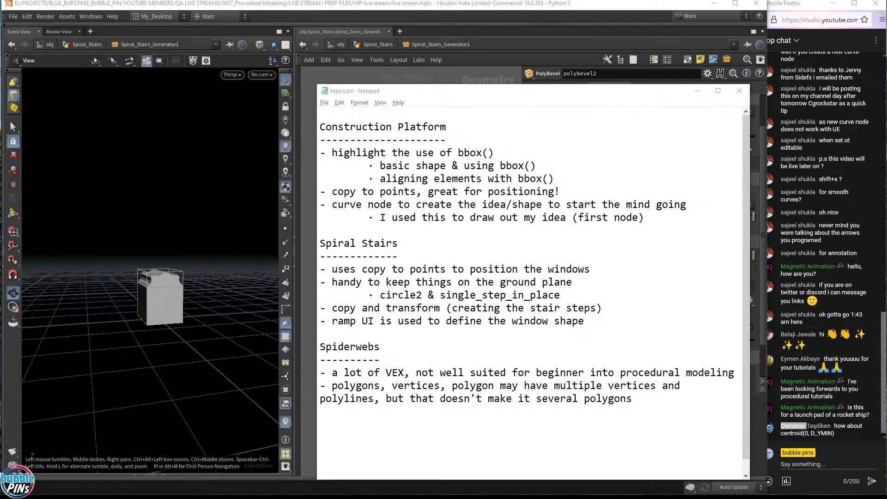
Close the topics.txt notes and return in Houdini to the Spiral_Stairs network level to show the full tower.
click(620, 204)
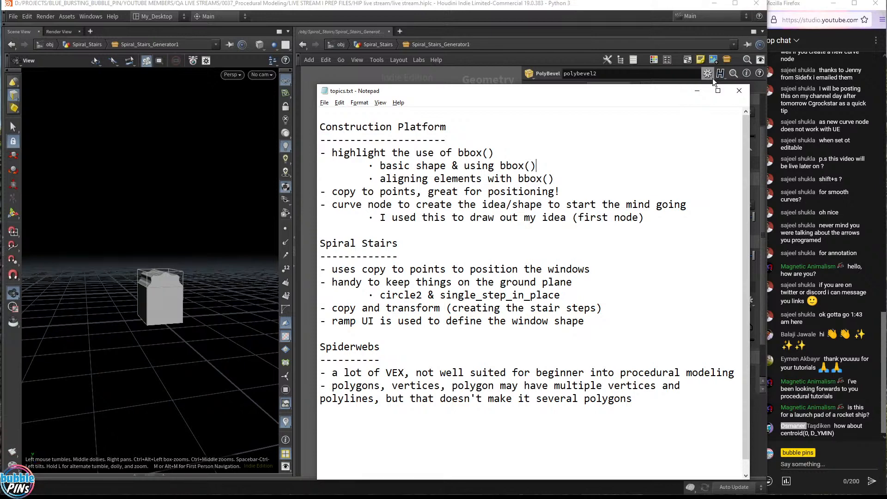
click(740, 90)
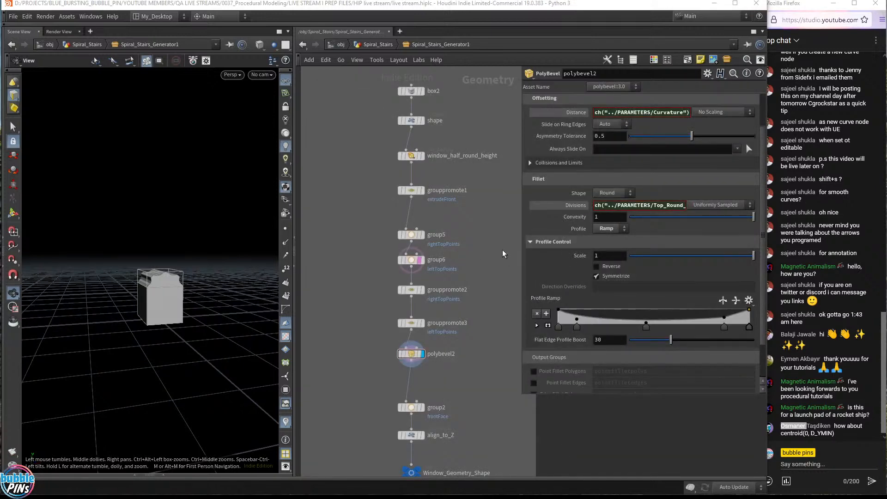
click(375, 44)
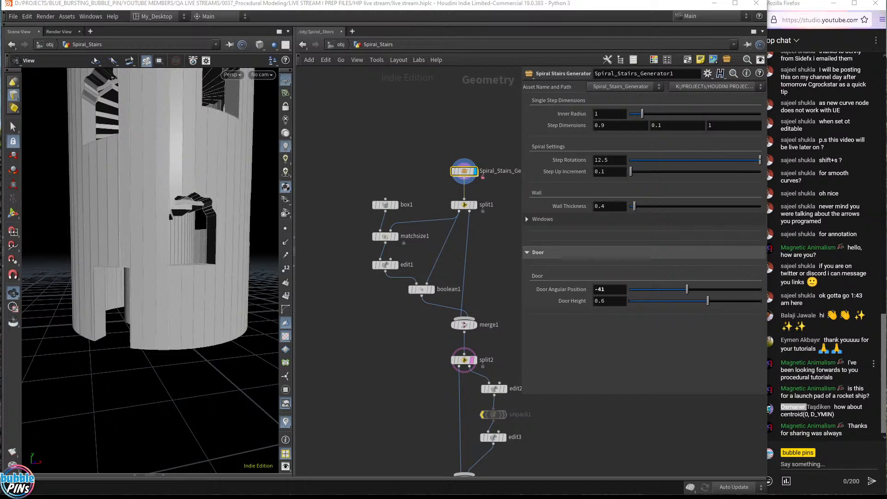
Switch to the YouTube live chat in Firefox and examine the latest viewer messages.
drag(849, 425, 820, 434)
click(835, 442)
triple_click(820, 433)
click(849, 440)
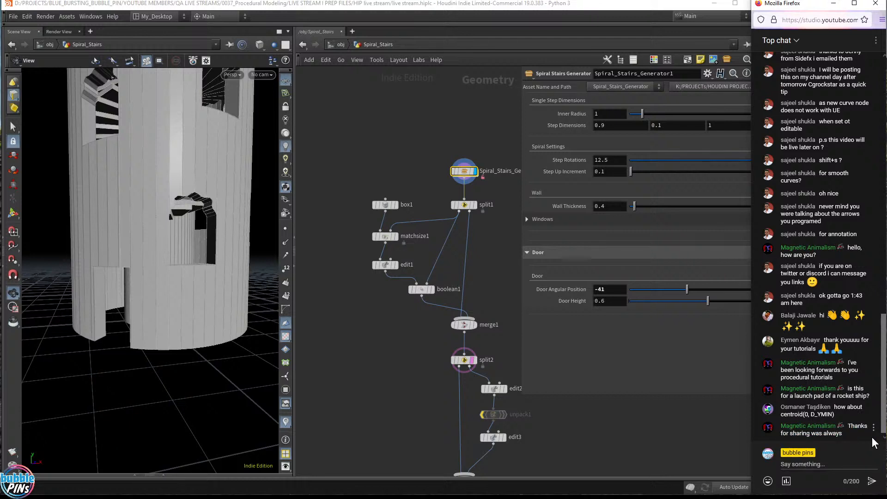